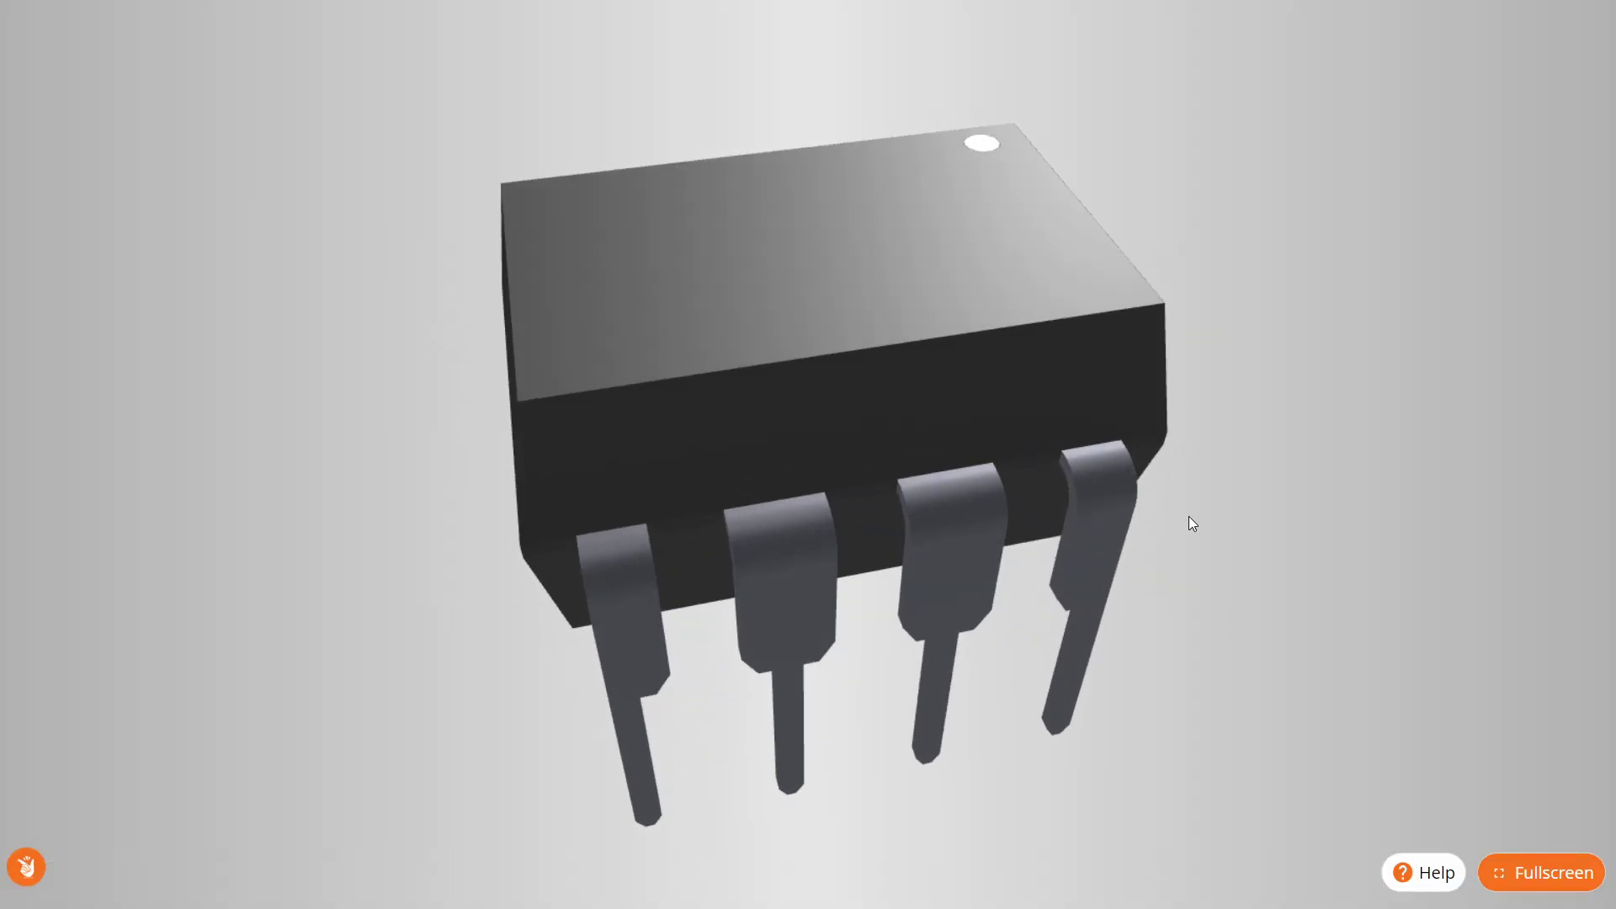
- Inspect the LM555CN/NOPB 3D model from another angle and leave its fullscreen view
mouse_move(1390, 532)
mouse_down()
mouse_move(1201, 577)
mouse_move(1105, 577)
mouse_move(1183, 635)
mouse_move(1211, 703)
mouse_move(1208, 786)
mouse_move(1356, 576)
mouse_move(1365, 534)
mouse_up()
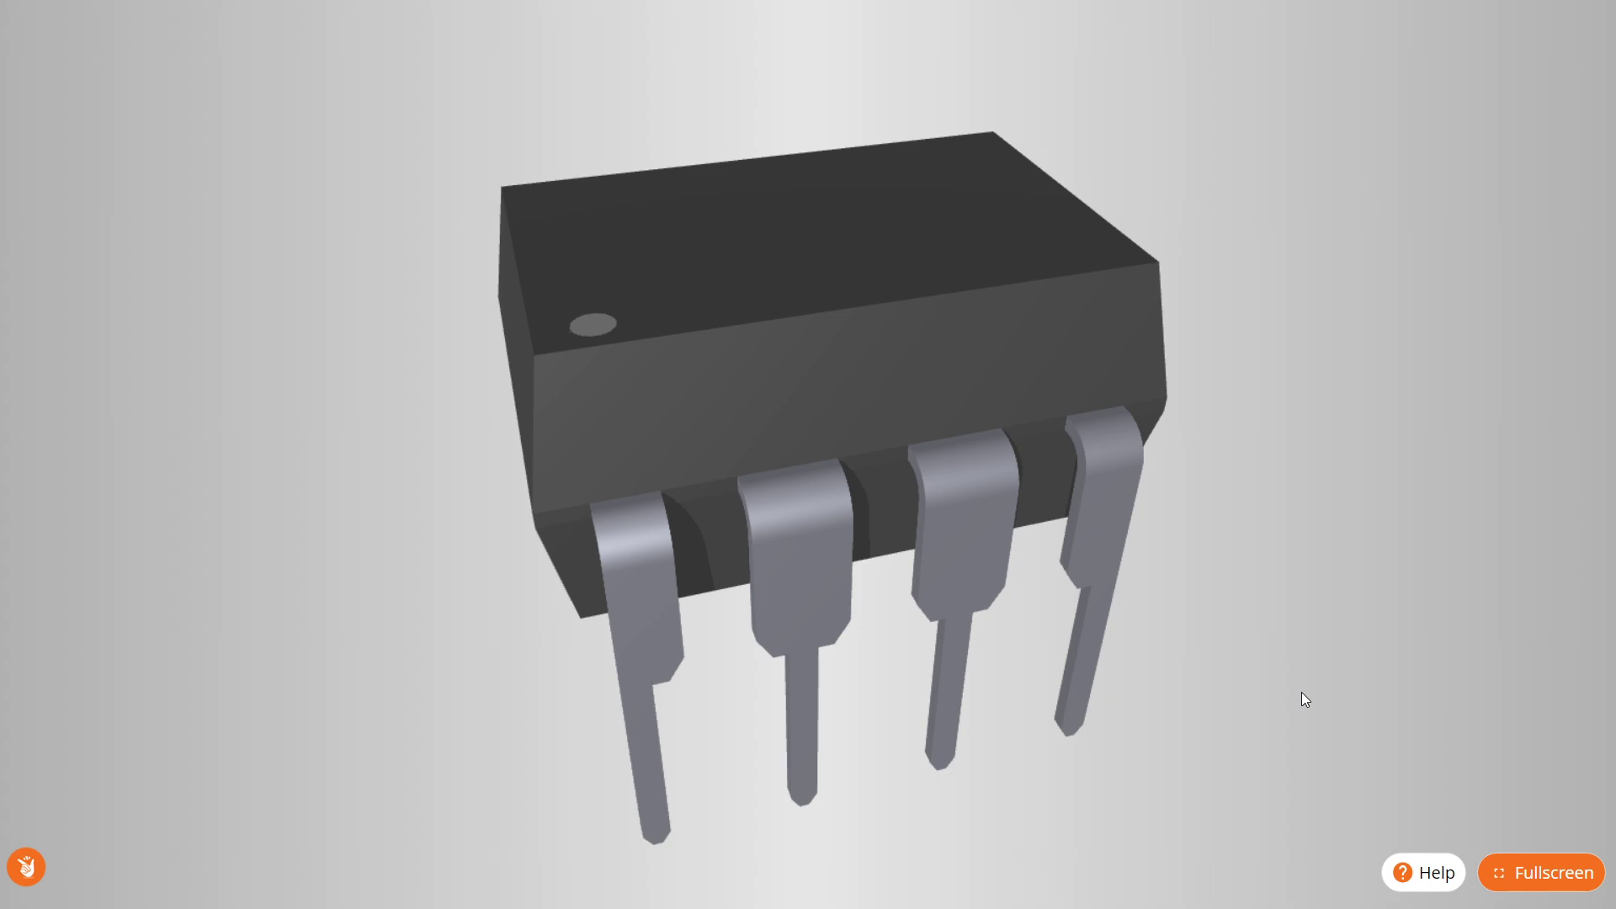
click(1542, 877)
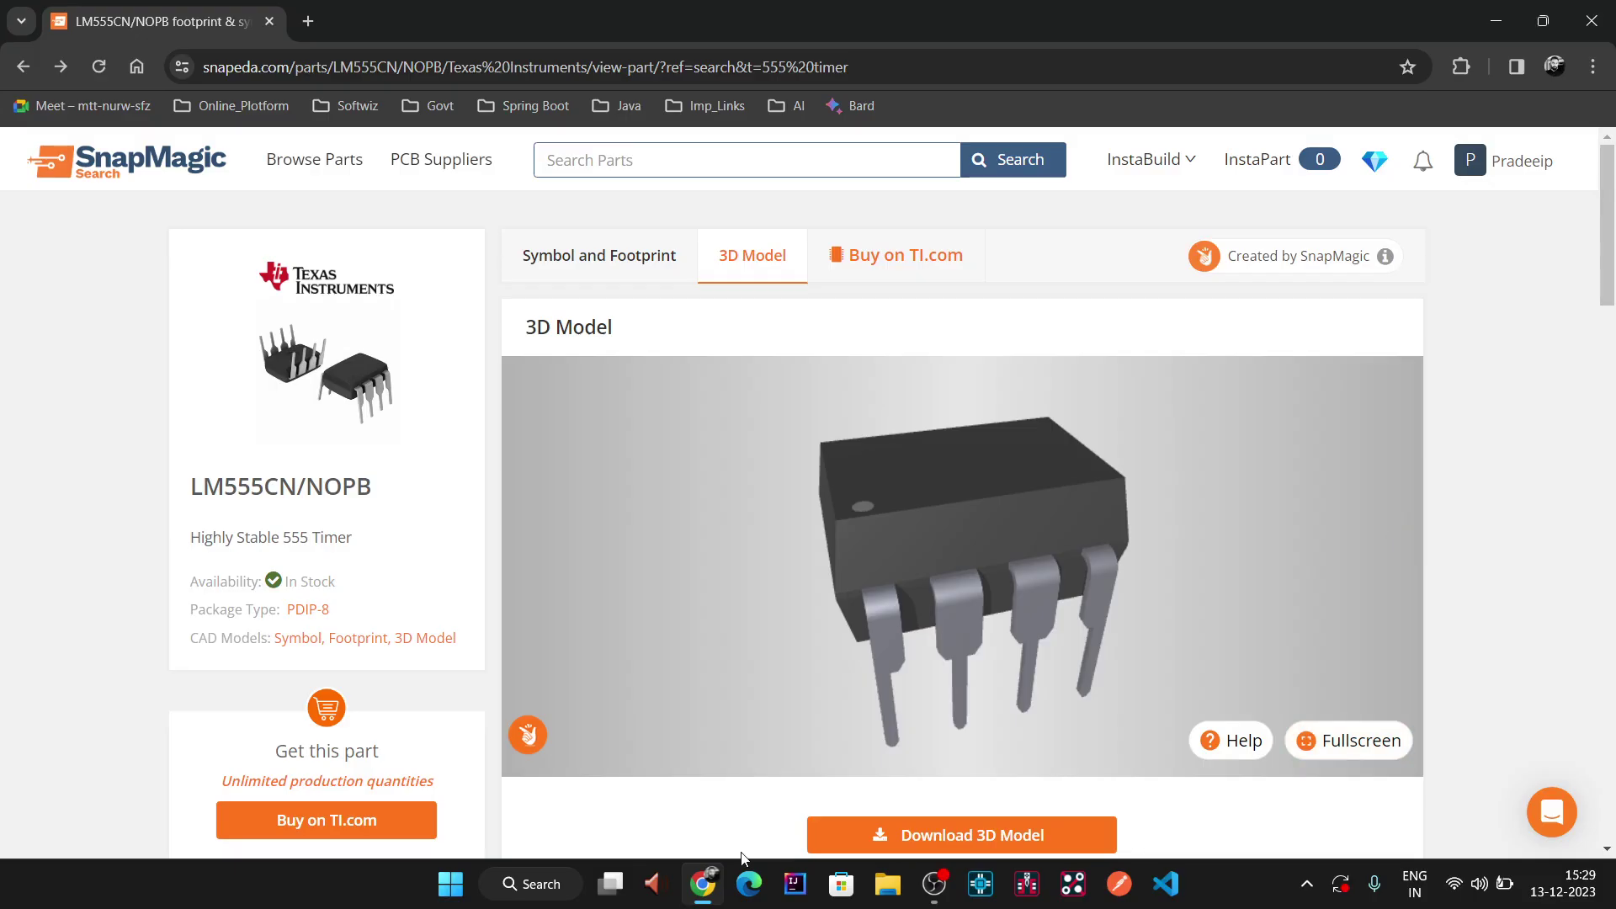
- Search Google for "555 timer datasheet" in a new browser tab and open the Texas Instruments LM555 Timer datasheet (Rev. D)
click(308, 21)
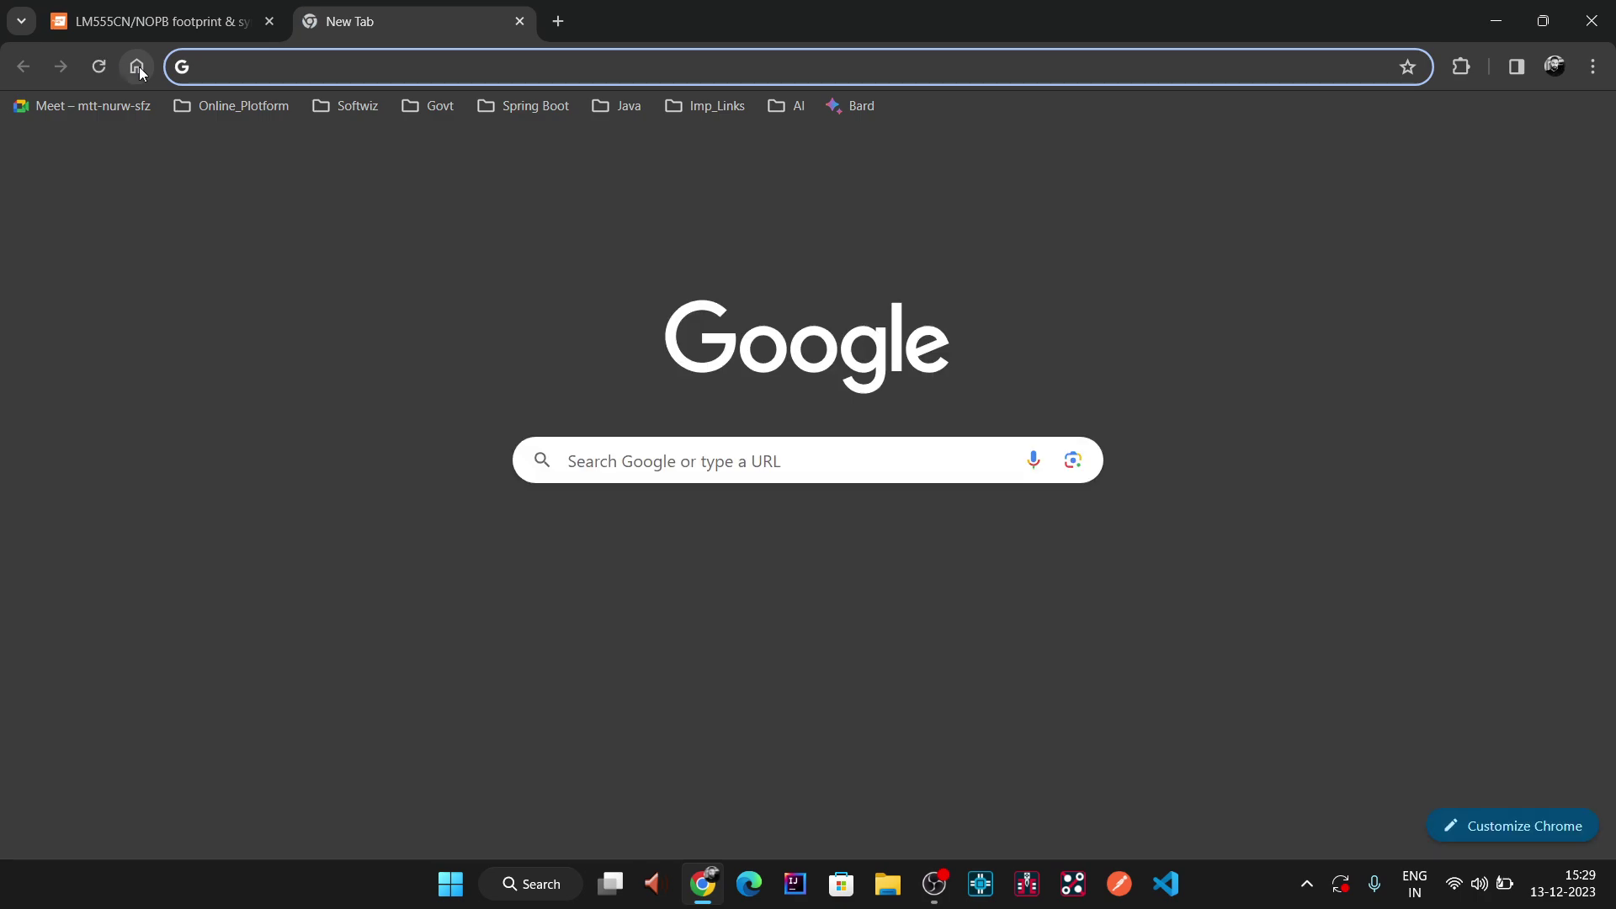
click(138, 68)
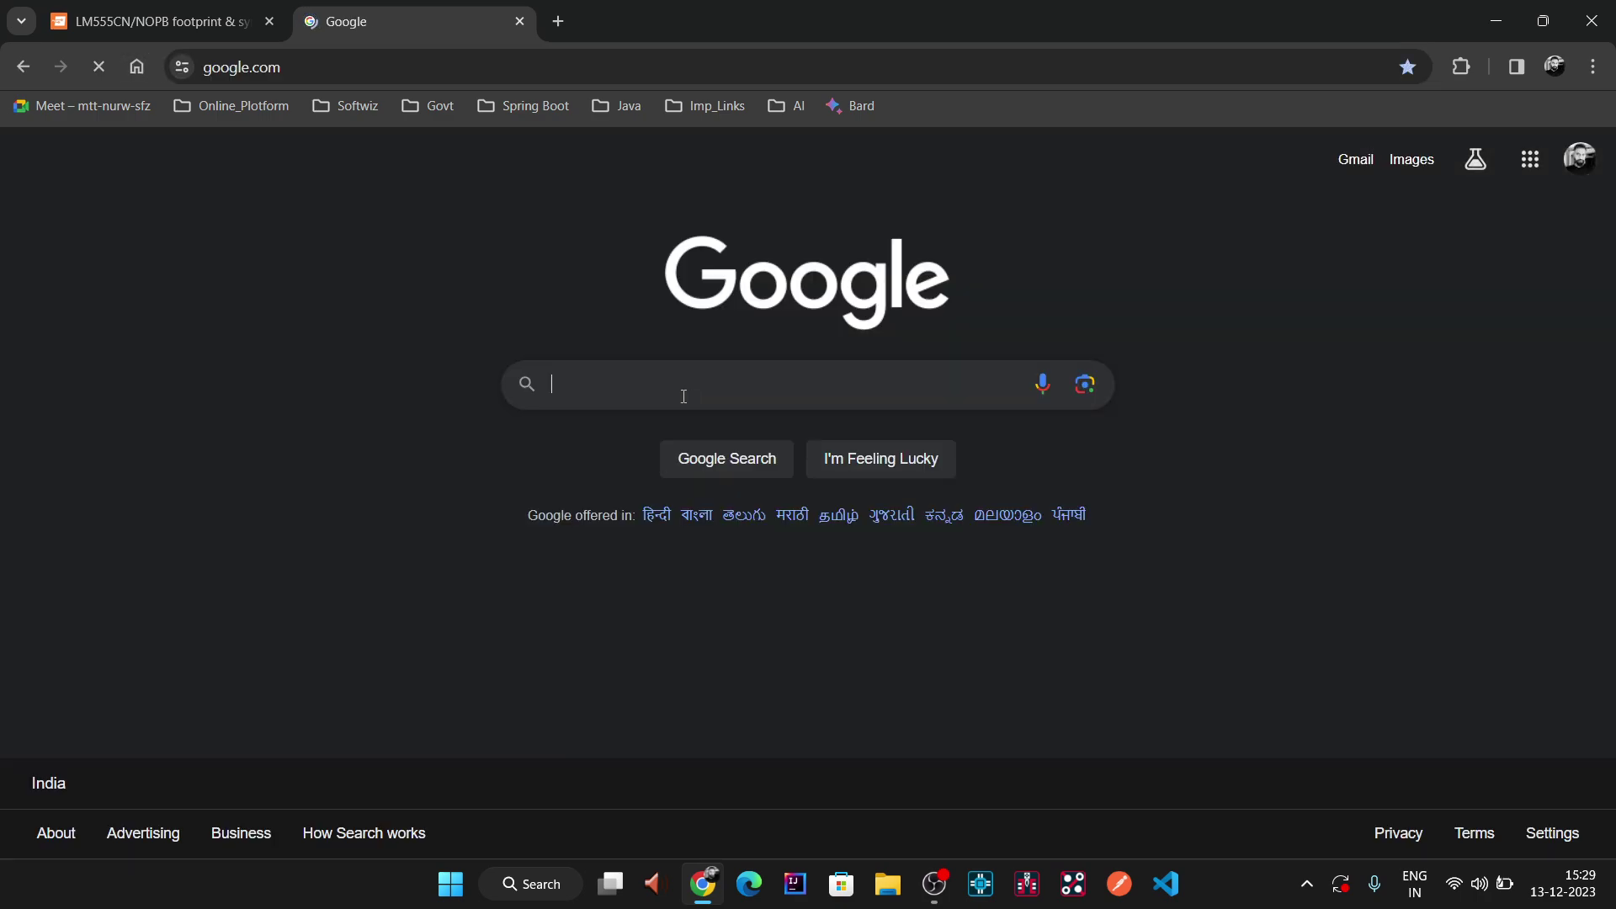
click(684, 396)
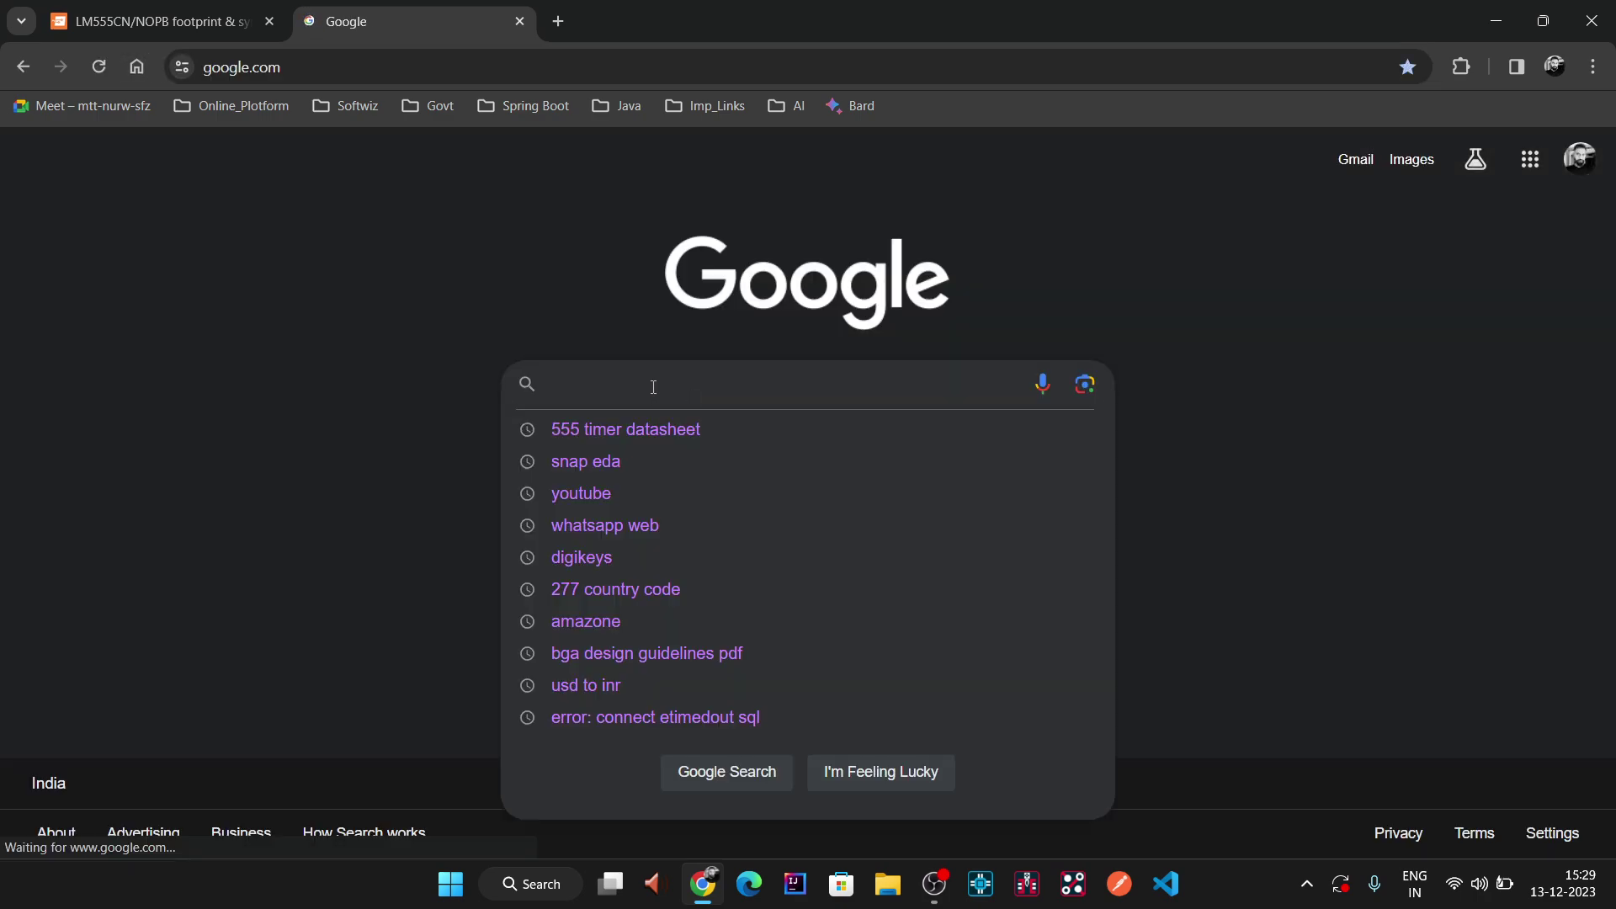
click(629, 428)
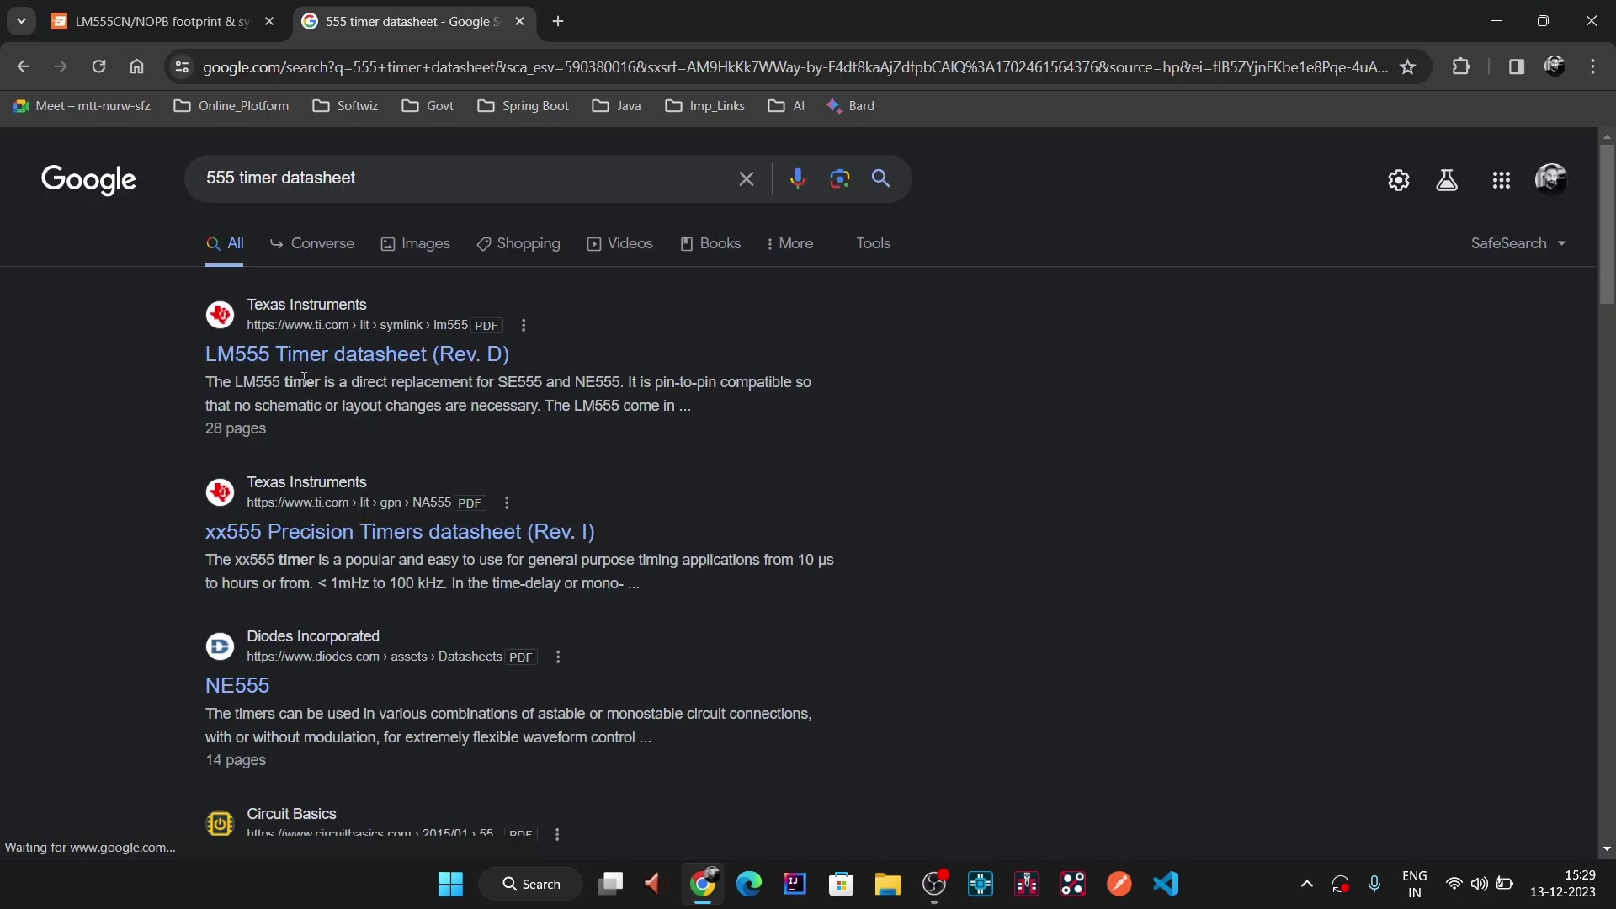
click(313, 363)
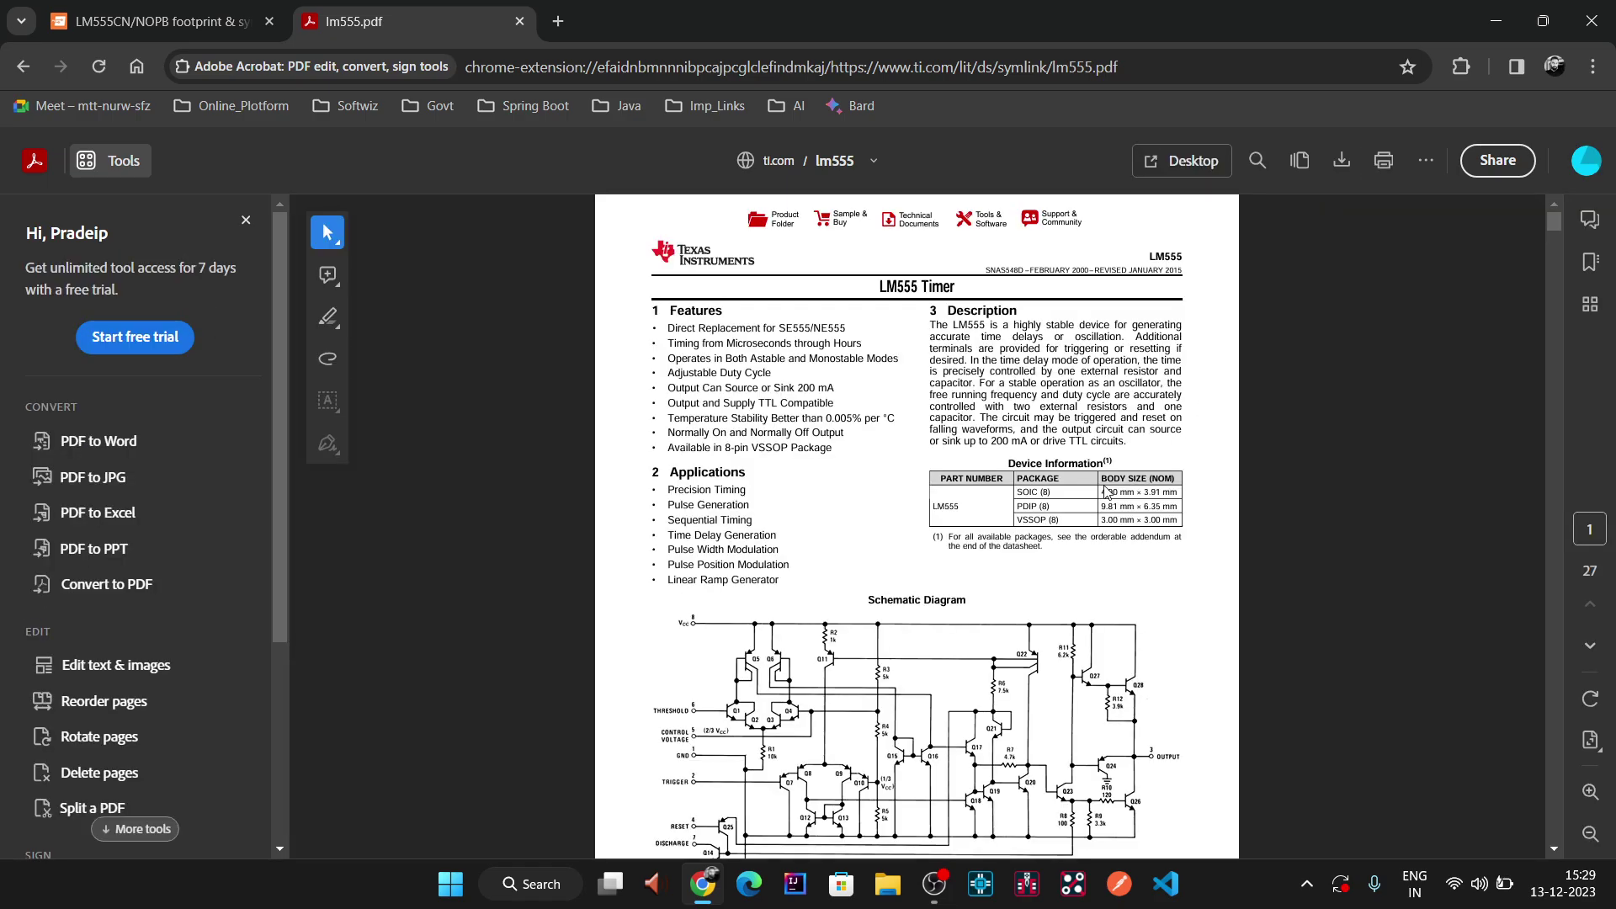
- Examine the pin configuration diagram and the Pin Functions table in the LM555 datasheet
scroll(958, 579, down, 15)
scroll(958, 581, down, 7)
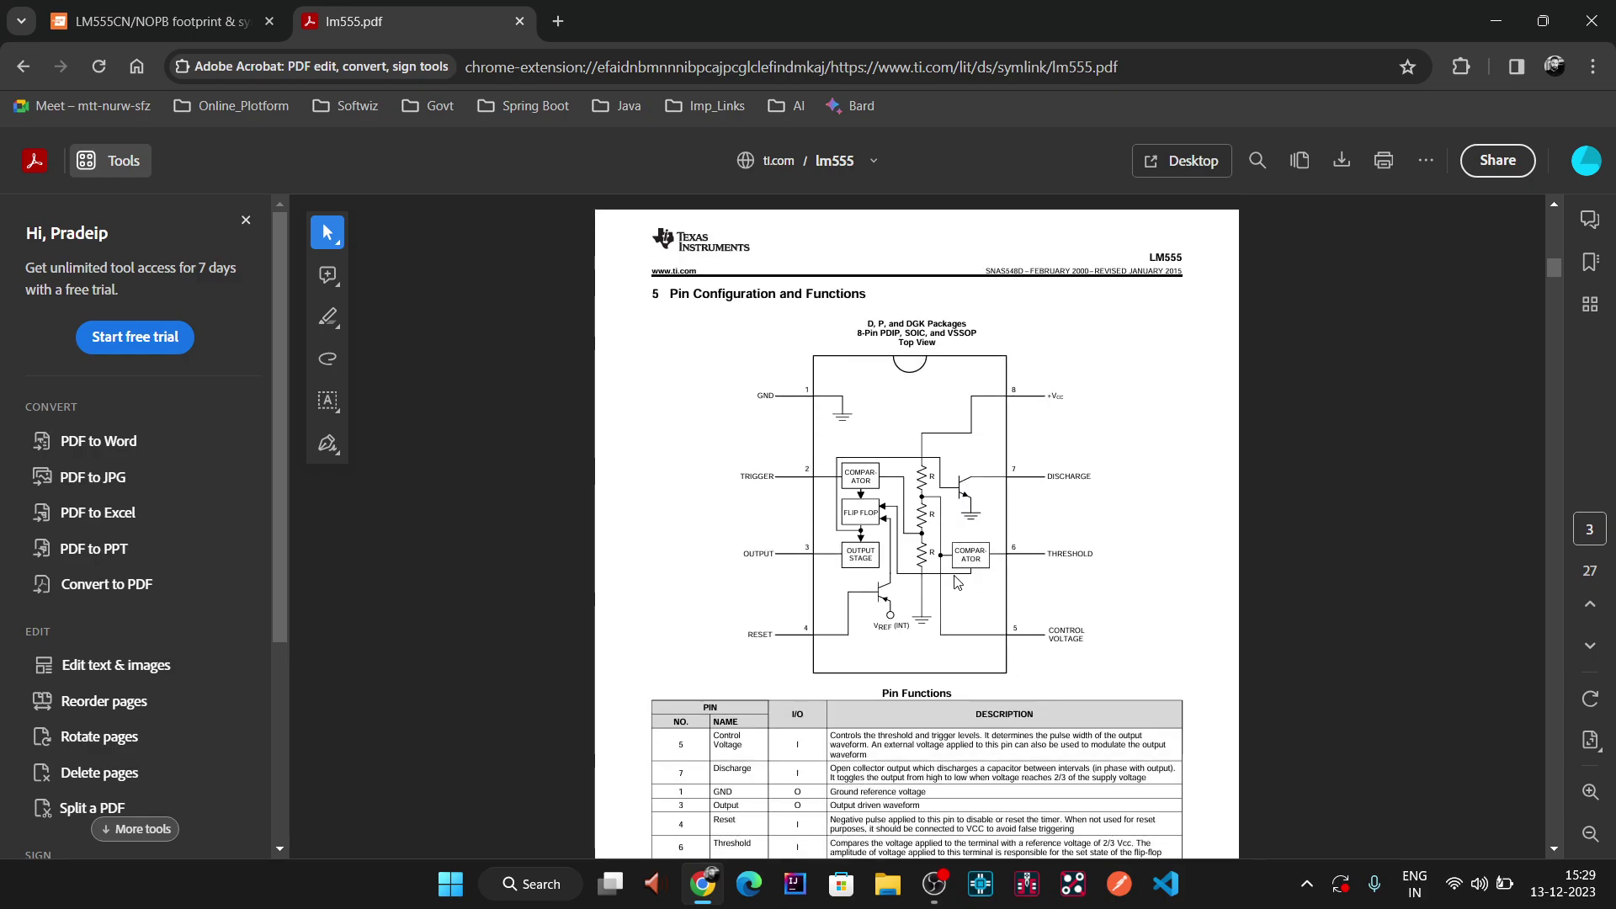
scroll(958, 580, down, 1)
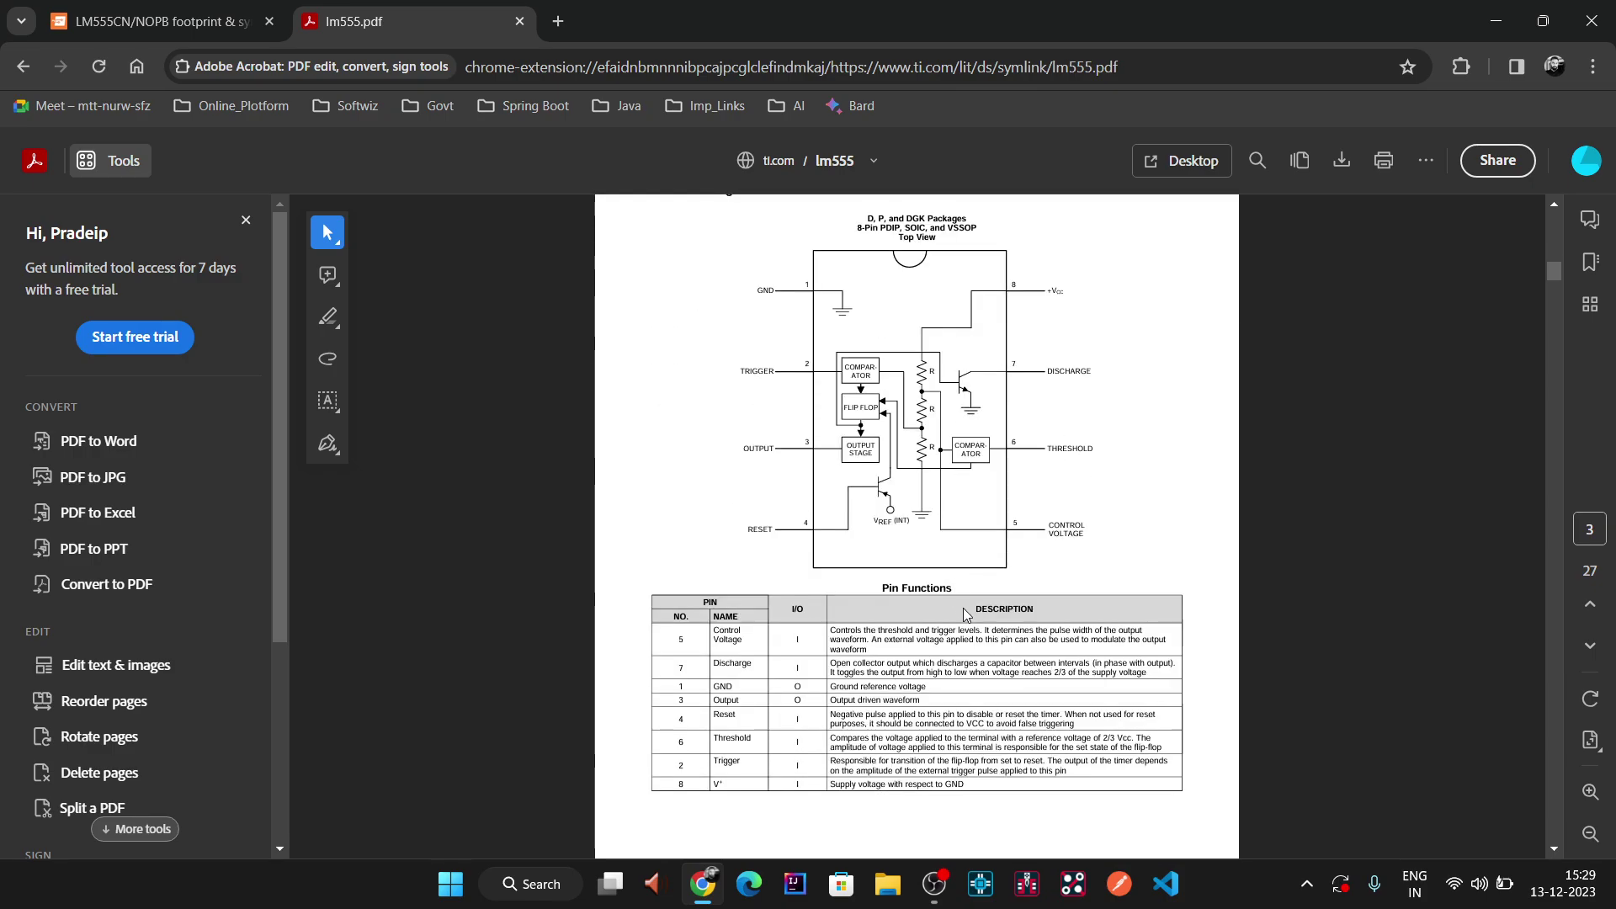
ctrl+scroll(964, 613, up, 2)
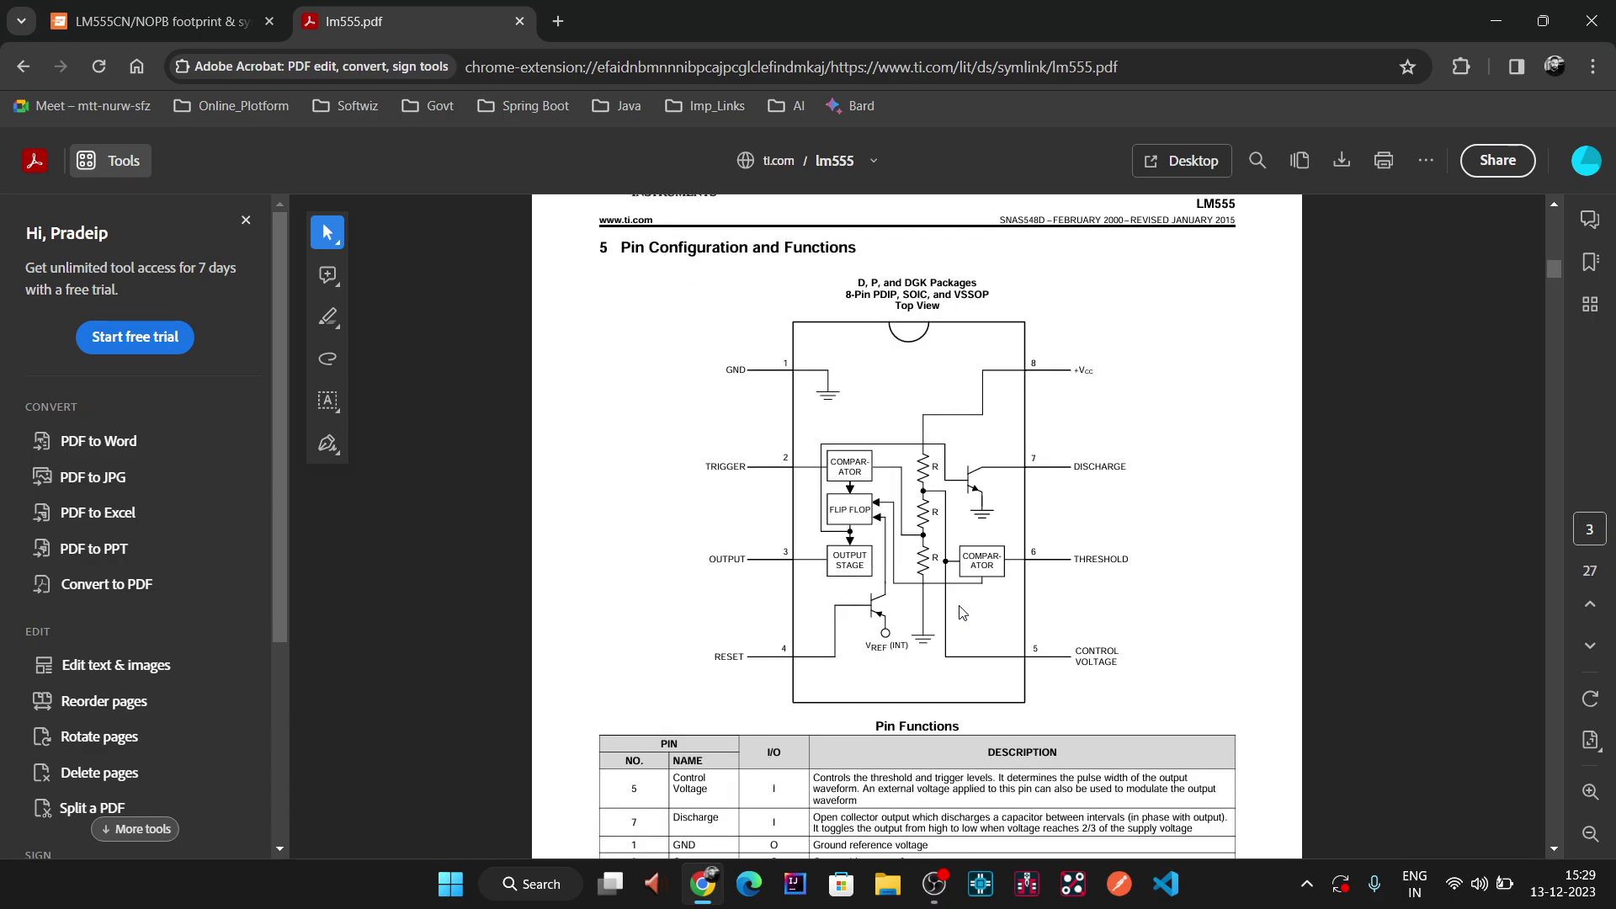
ctrl+scroll(962, 611, up, 1)
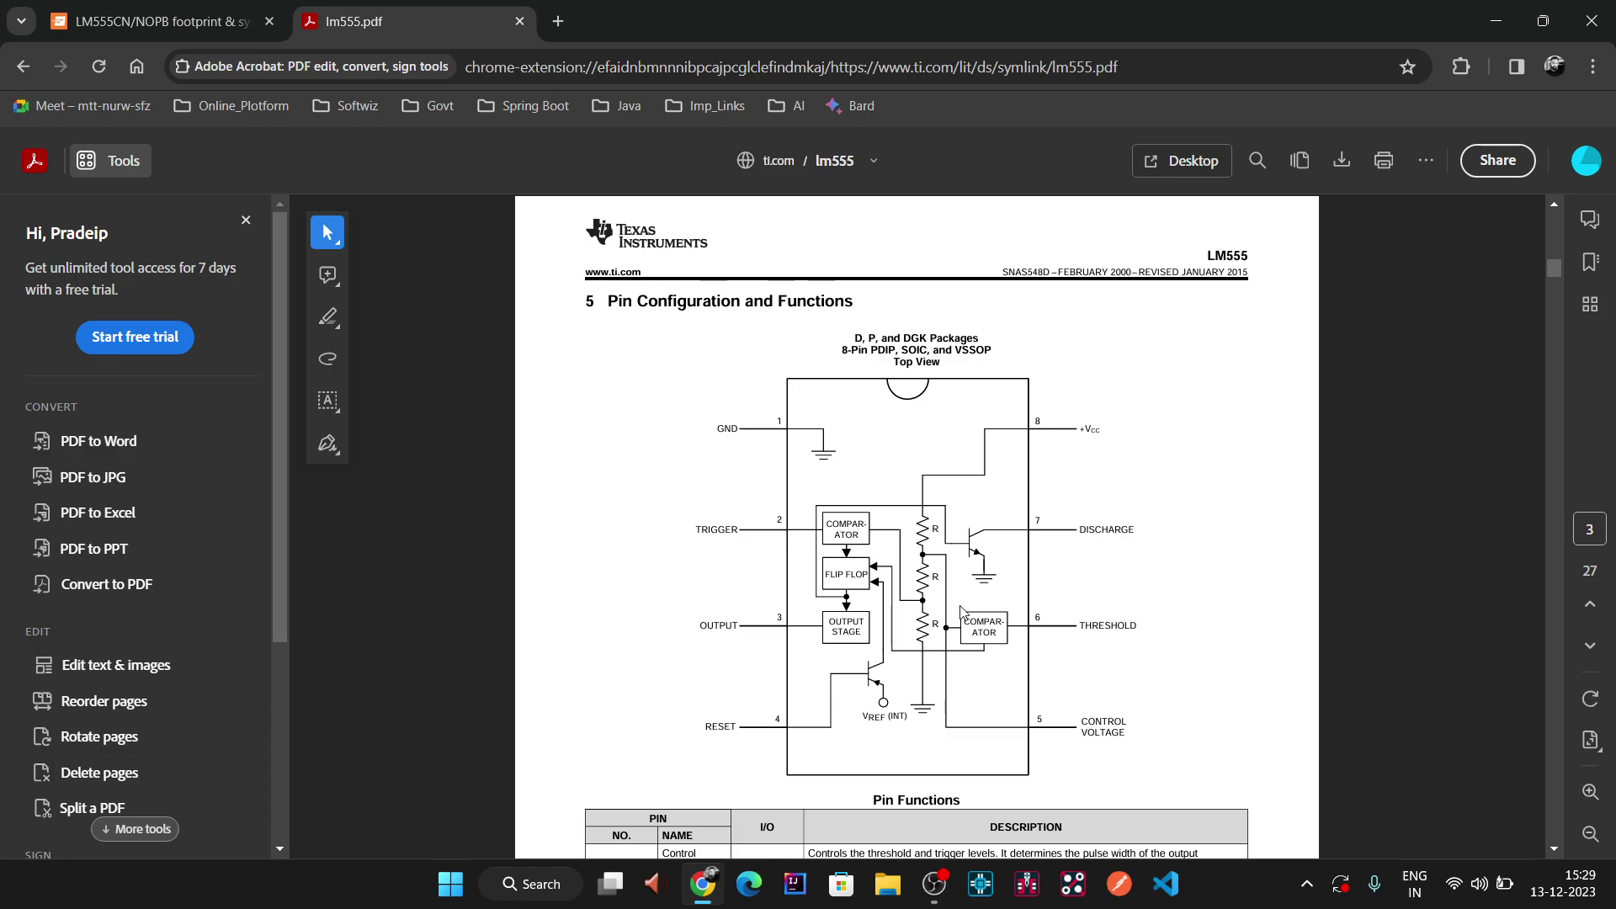
scroll(867, 518, down, 4)
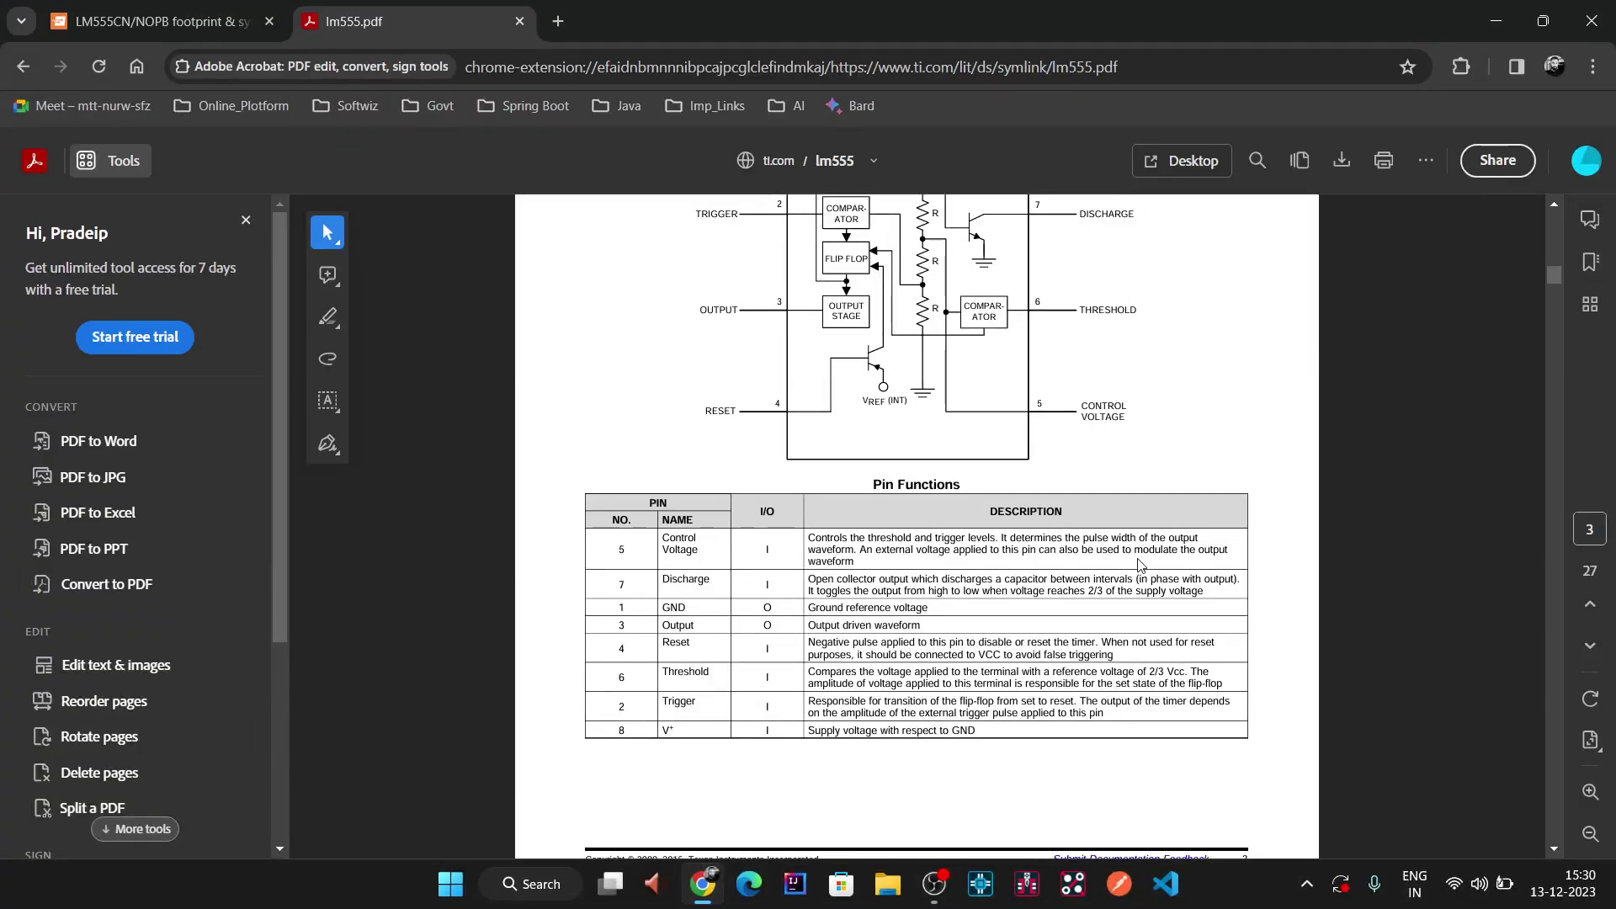
scroll(1028, 554, up, 3)
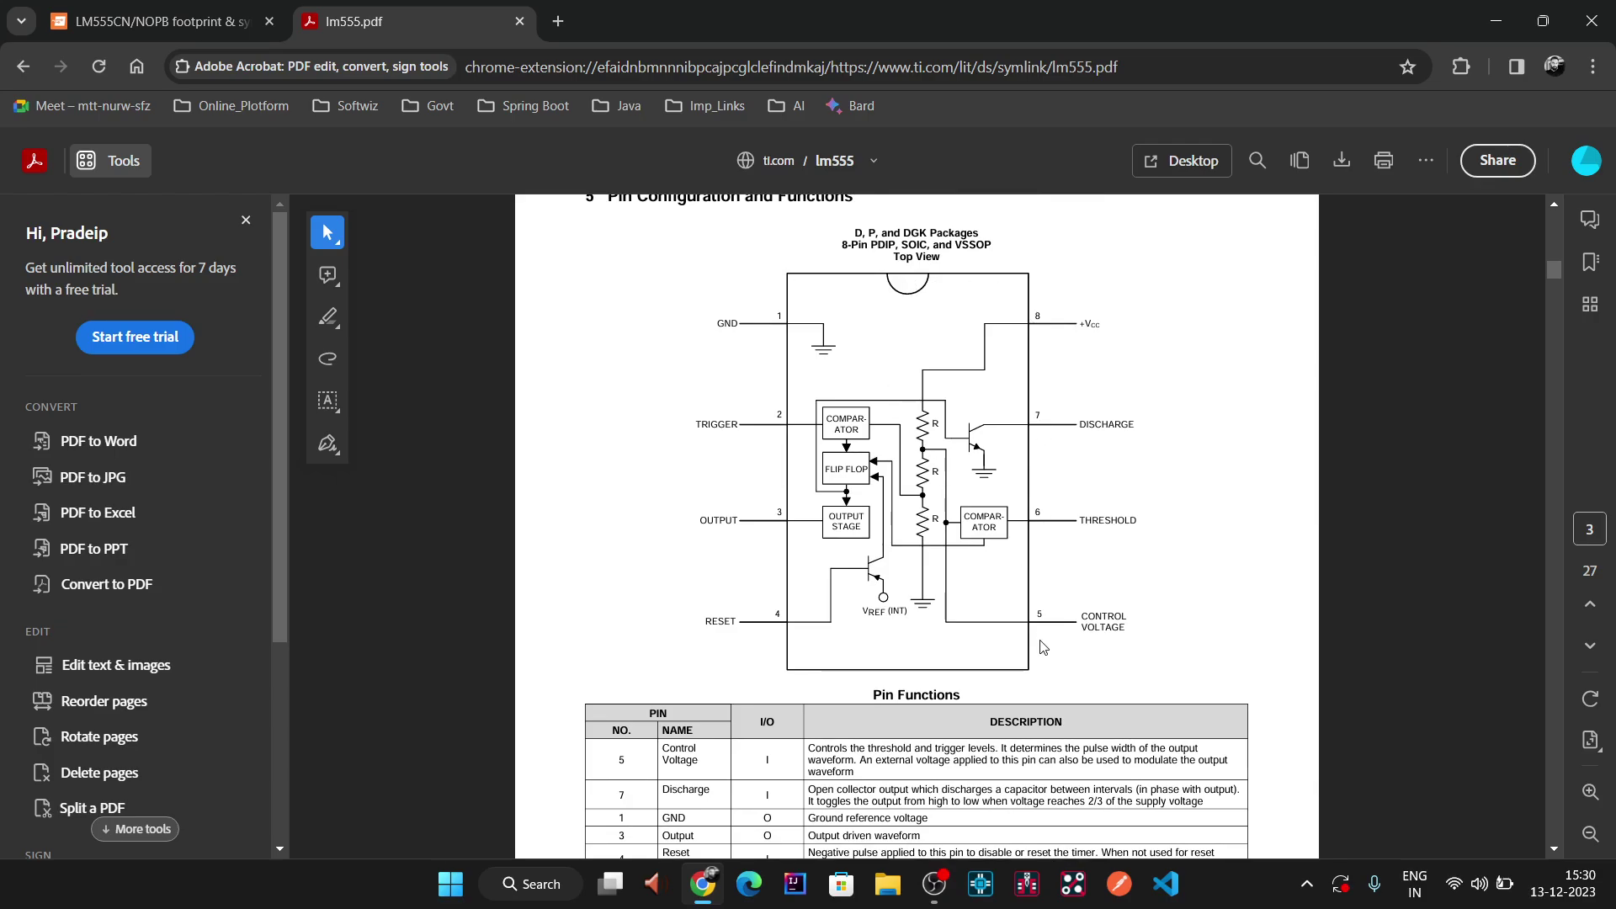
- Review the D0008A package outline, example board layout and solder paste drawings in the datasheet, and return to its first page
scroll(1025, 488, down, 15)
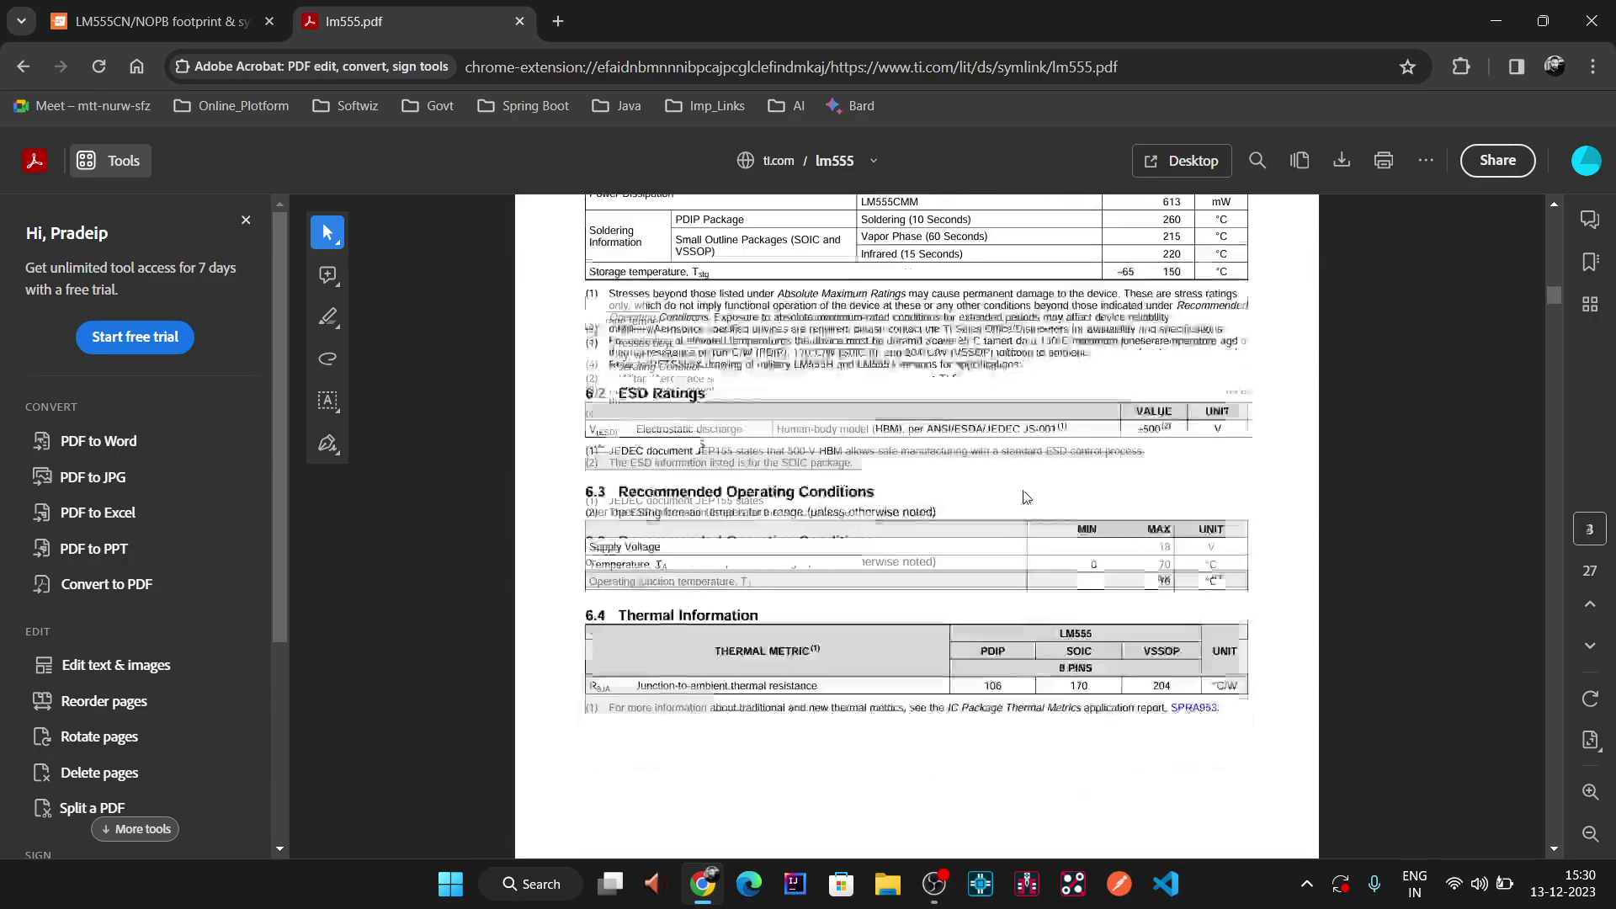
scroll(1025, 497, down, 5)
drag(1555, 326, 1596, 719)
scroll(1141, 505, up, 3)
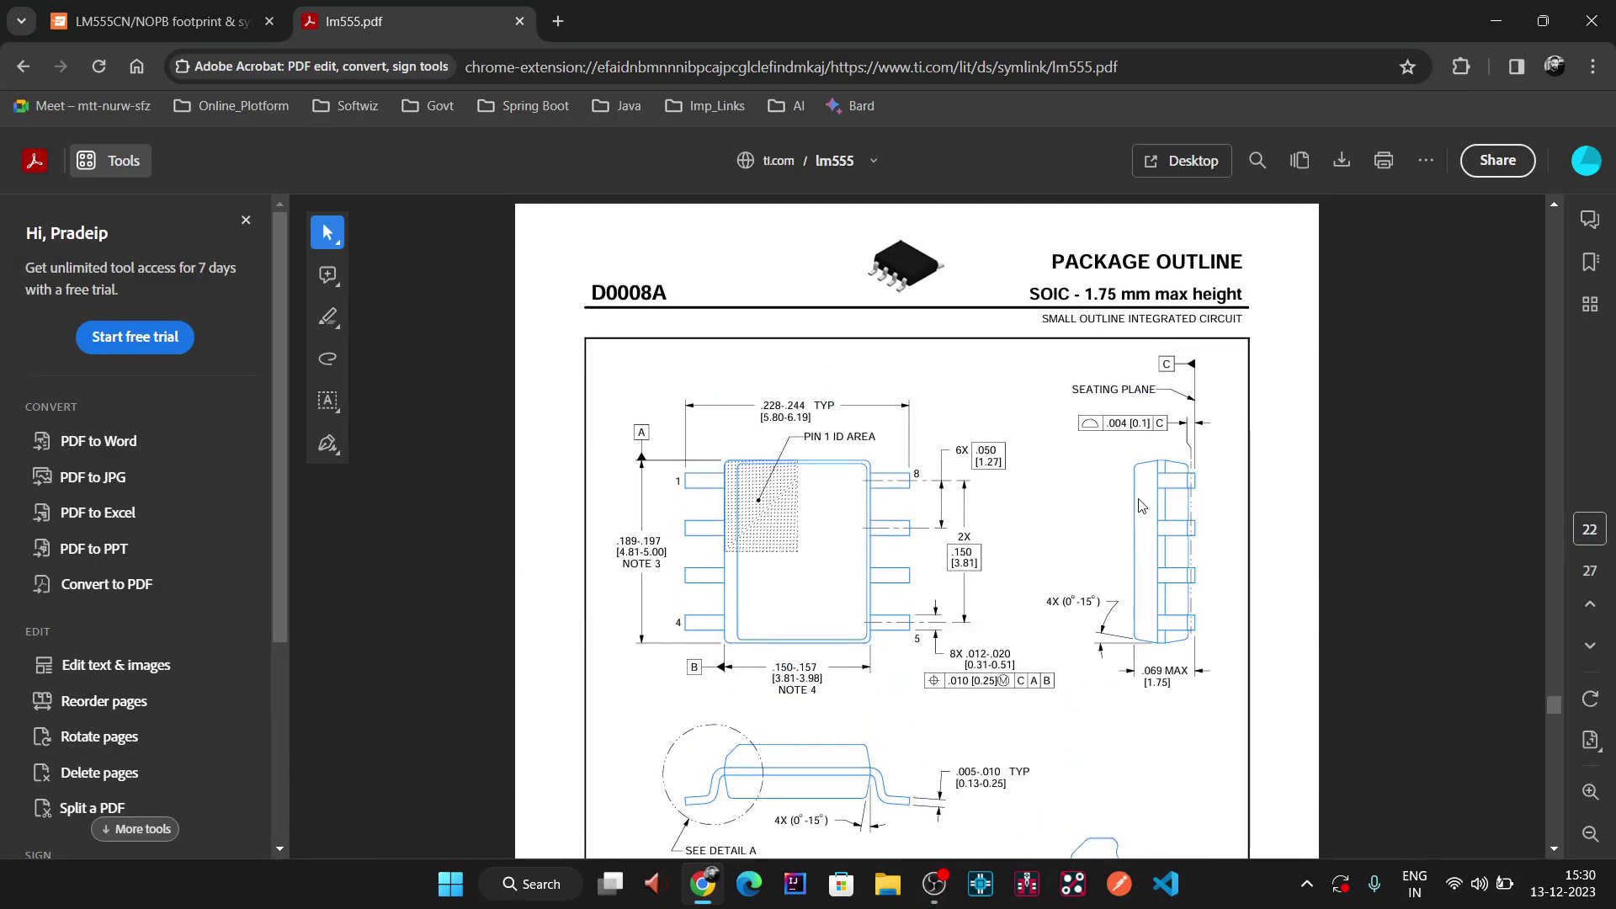
scroll(1140, 505, down, 10)
scroll(1148, 515, up, 3)
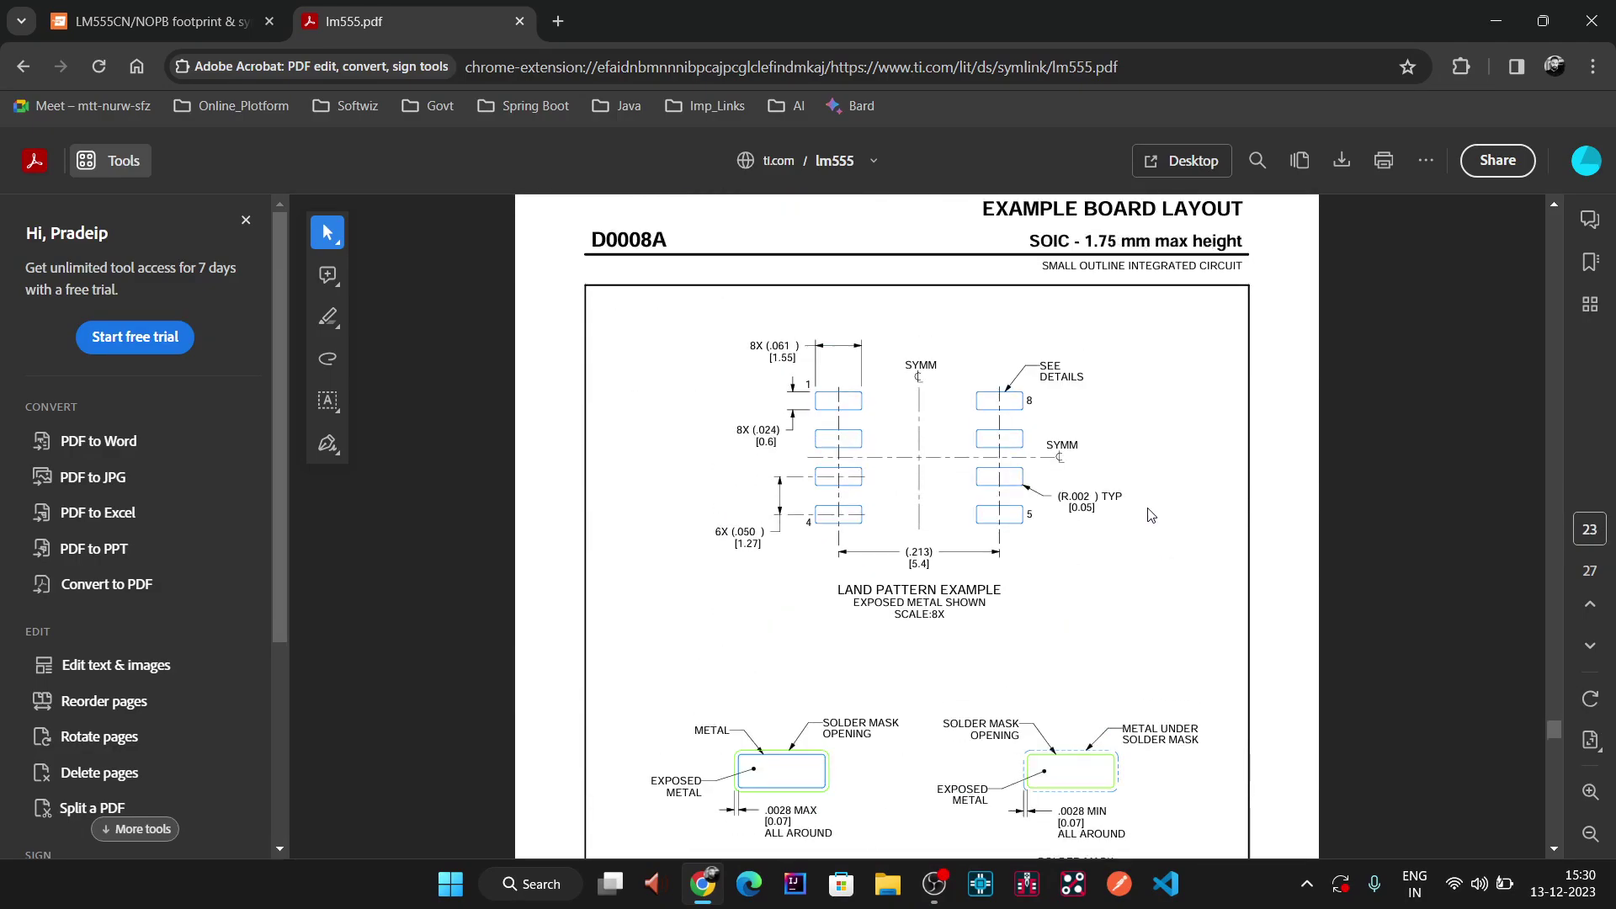
scroll(1150, 516, down, 10)
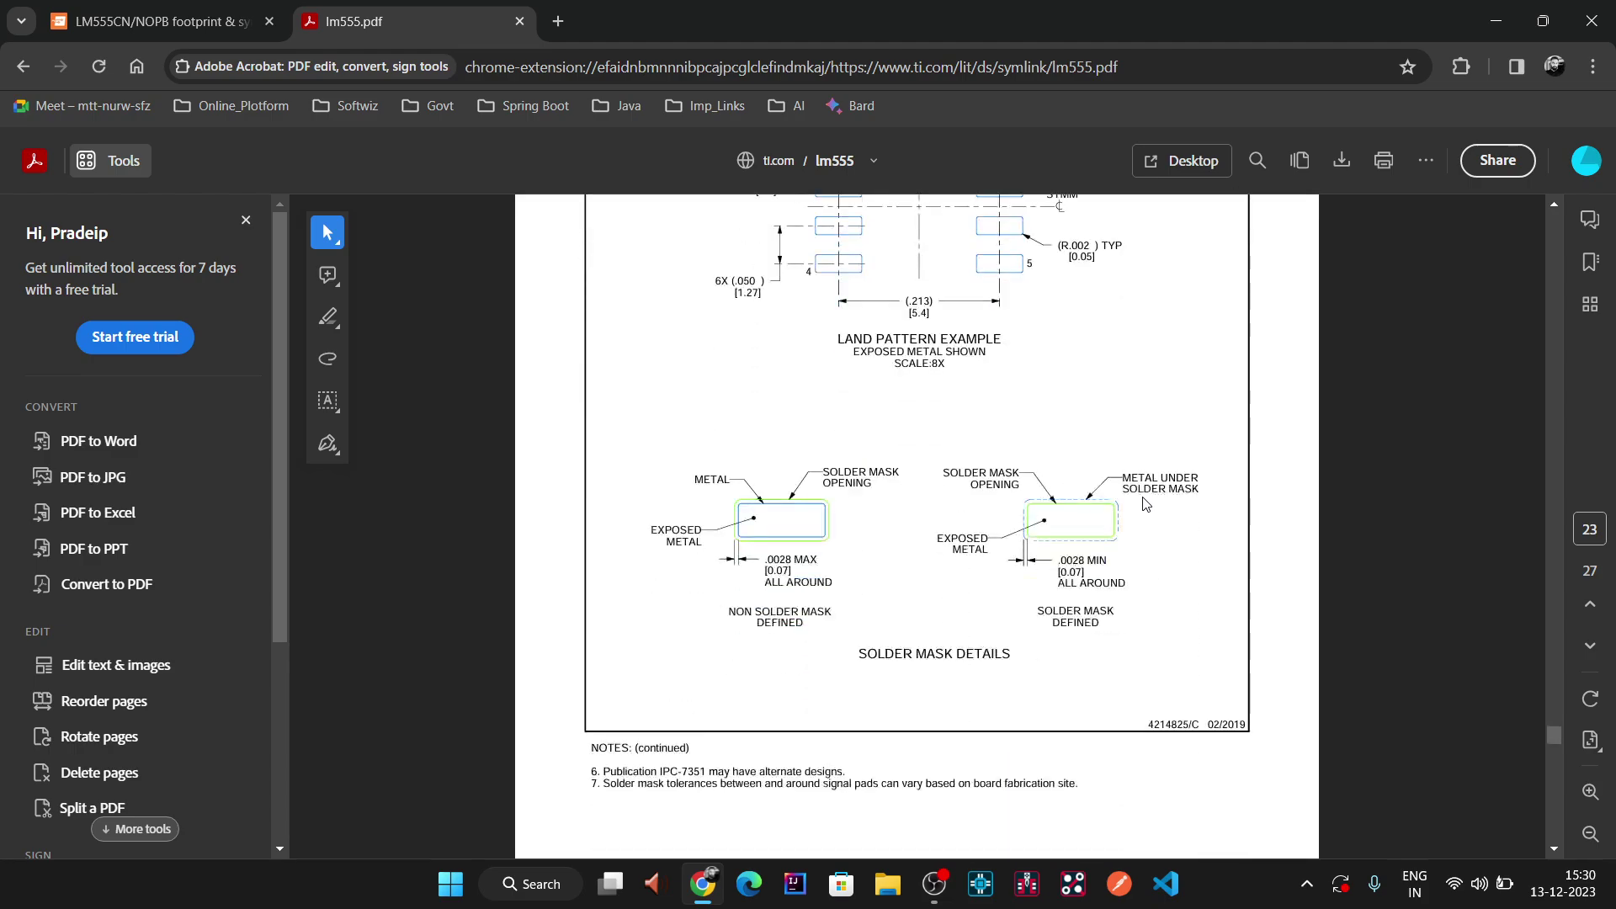
scroll(1154, 511, down, 2)
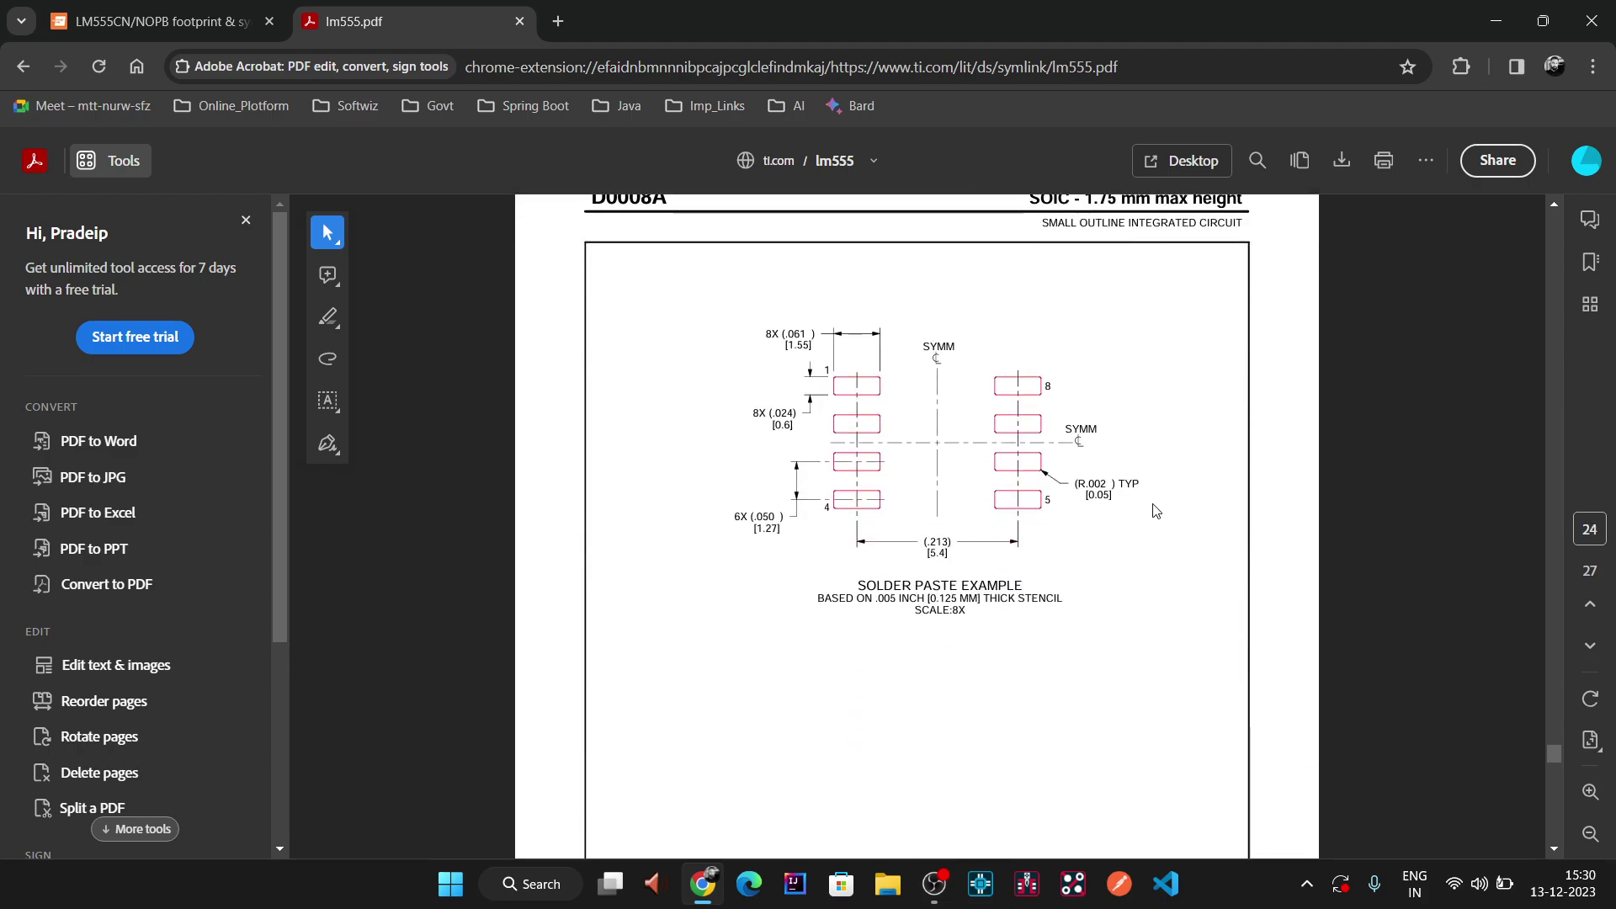
scroll(1157, 512, up, 10)
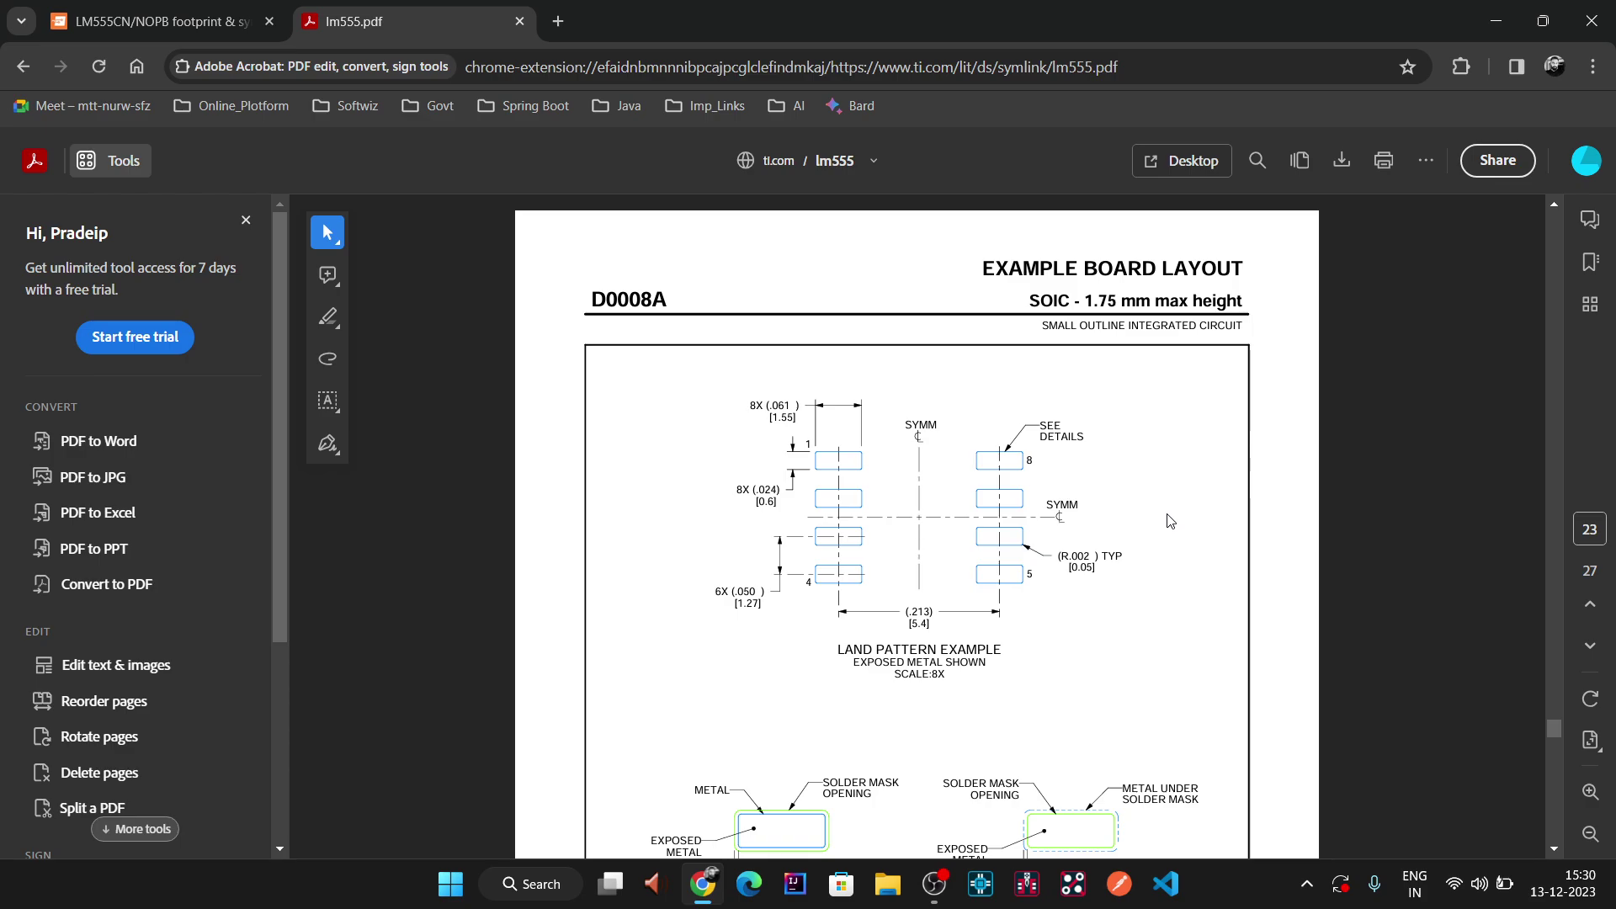
scroll(1170, 520, up, 10)
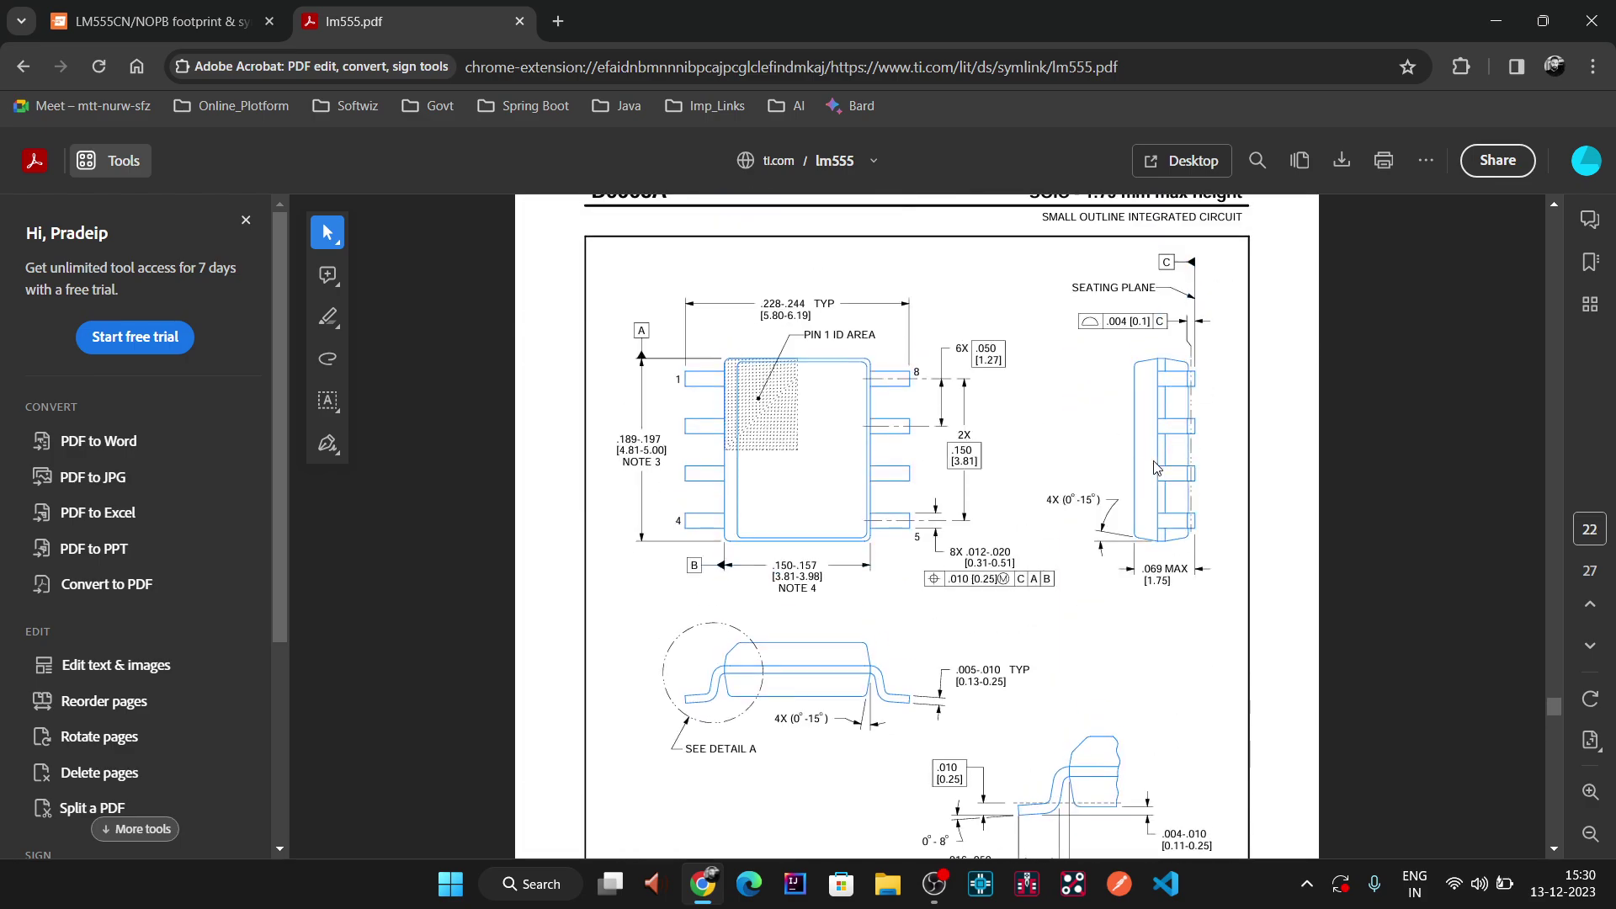
drag(1549, 709, 1547, 211)
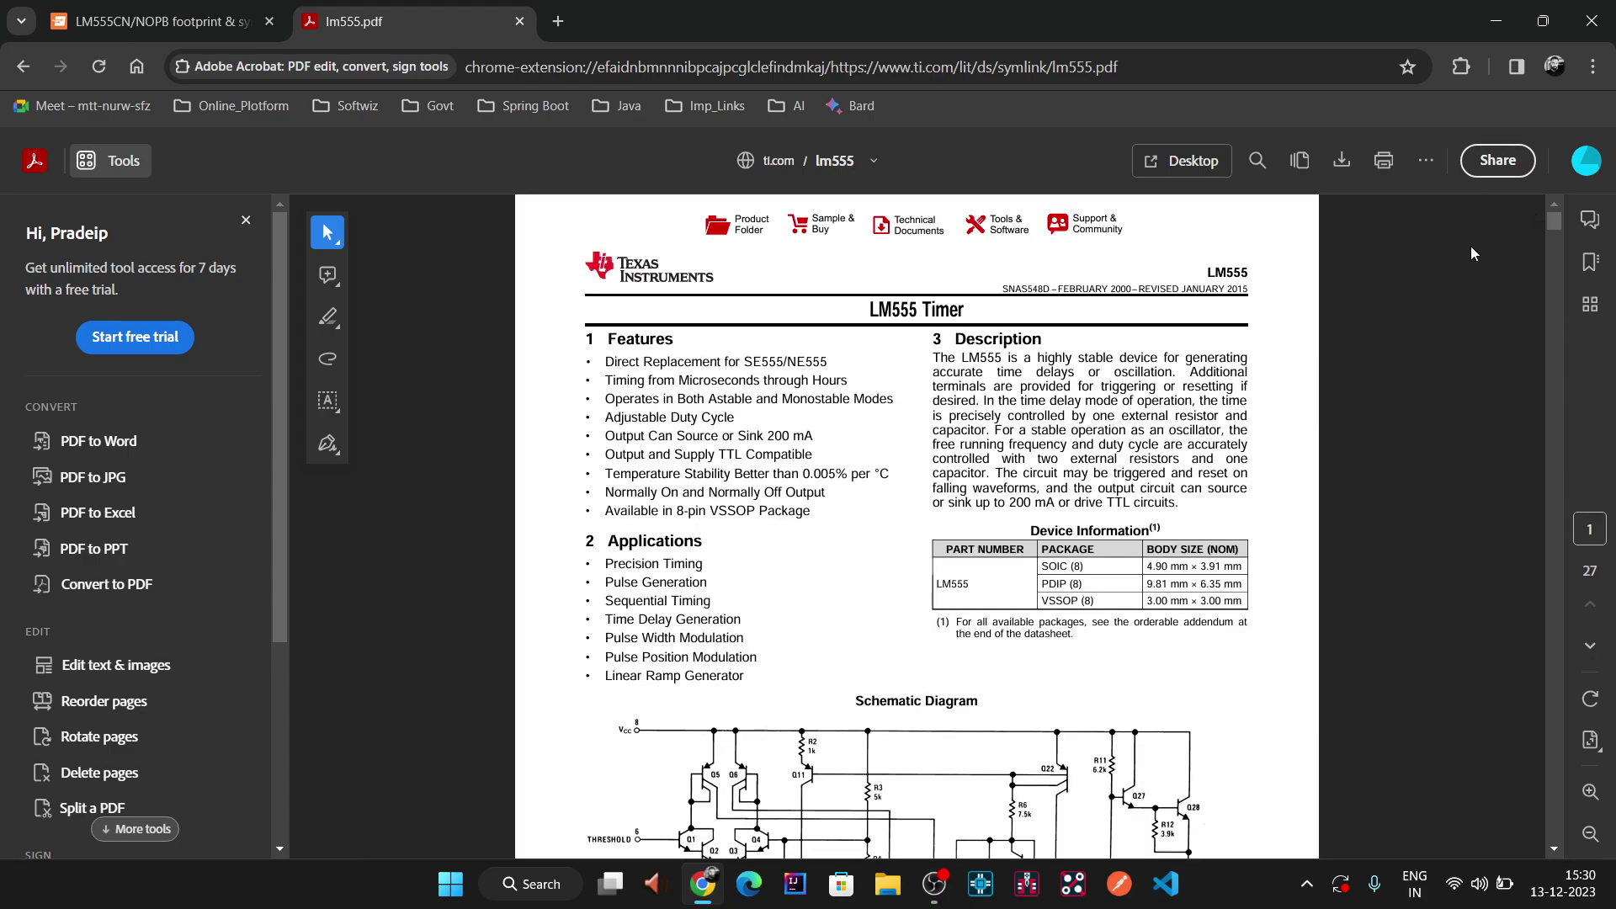
- Create a folder named 555 on the Windows desktop and open it
key(super+d)
right_click(289, 157)
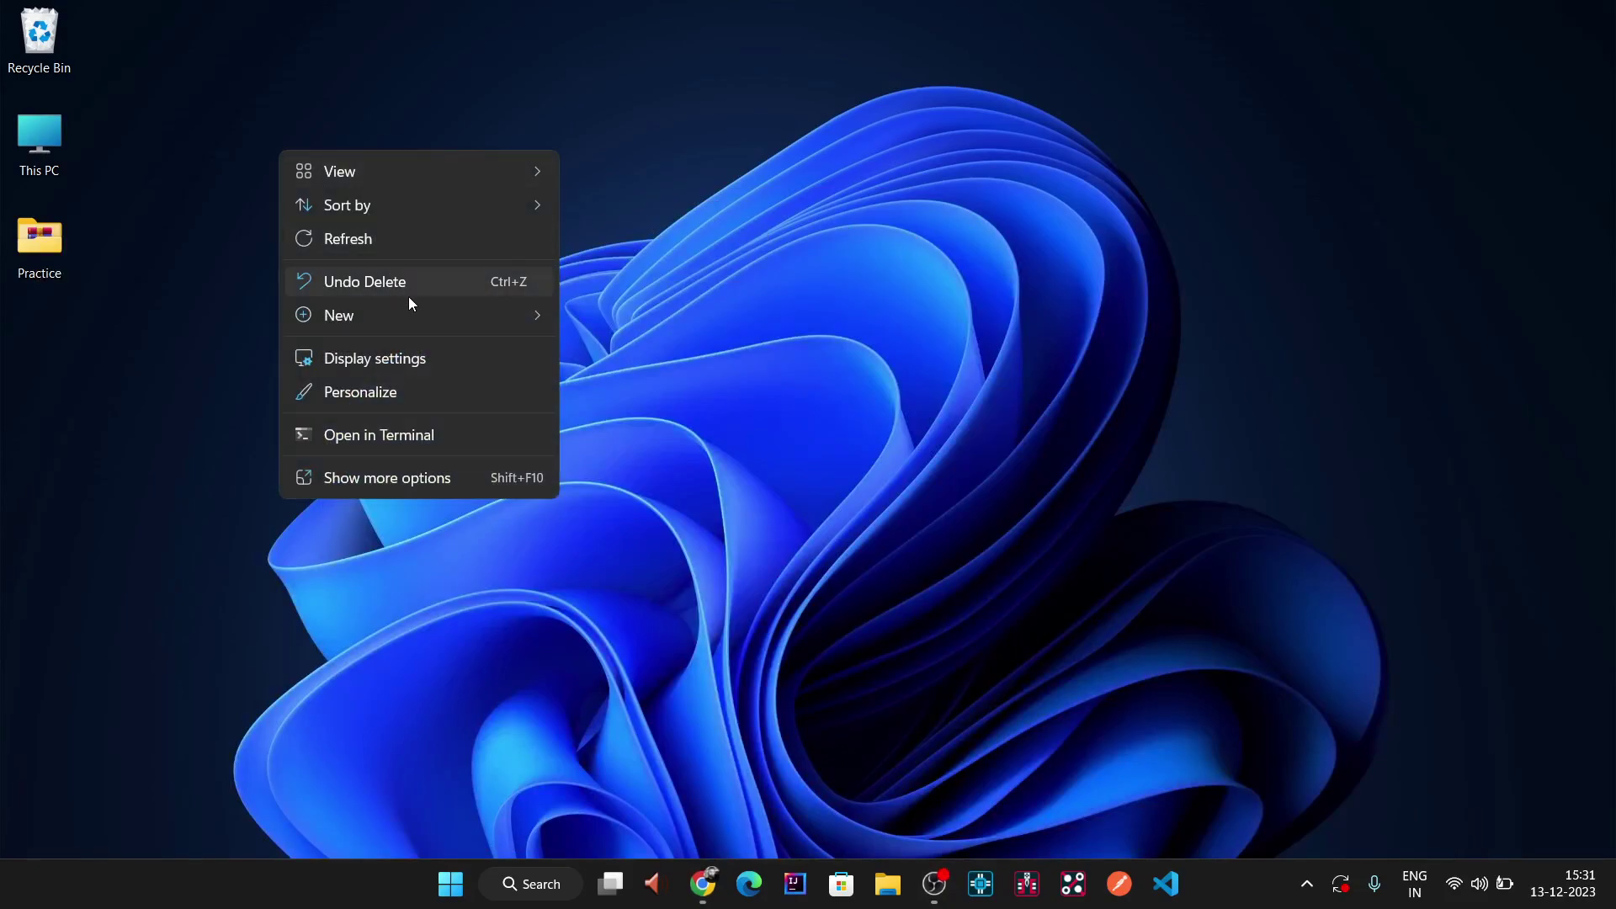
mouse_move(457, 315)
click(711, 334)
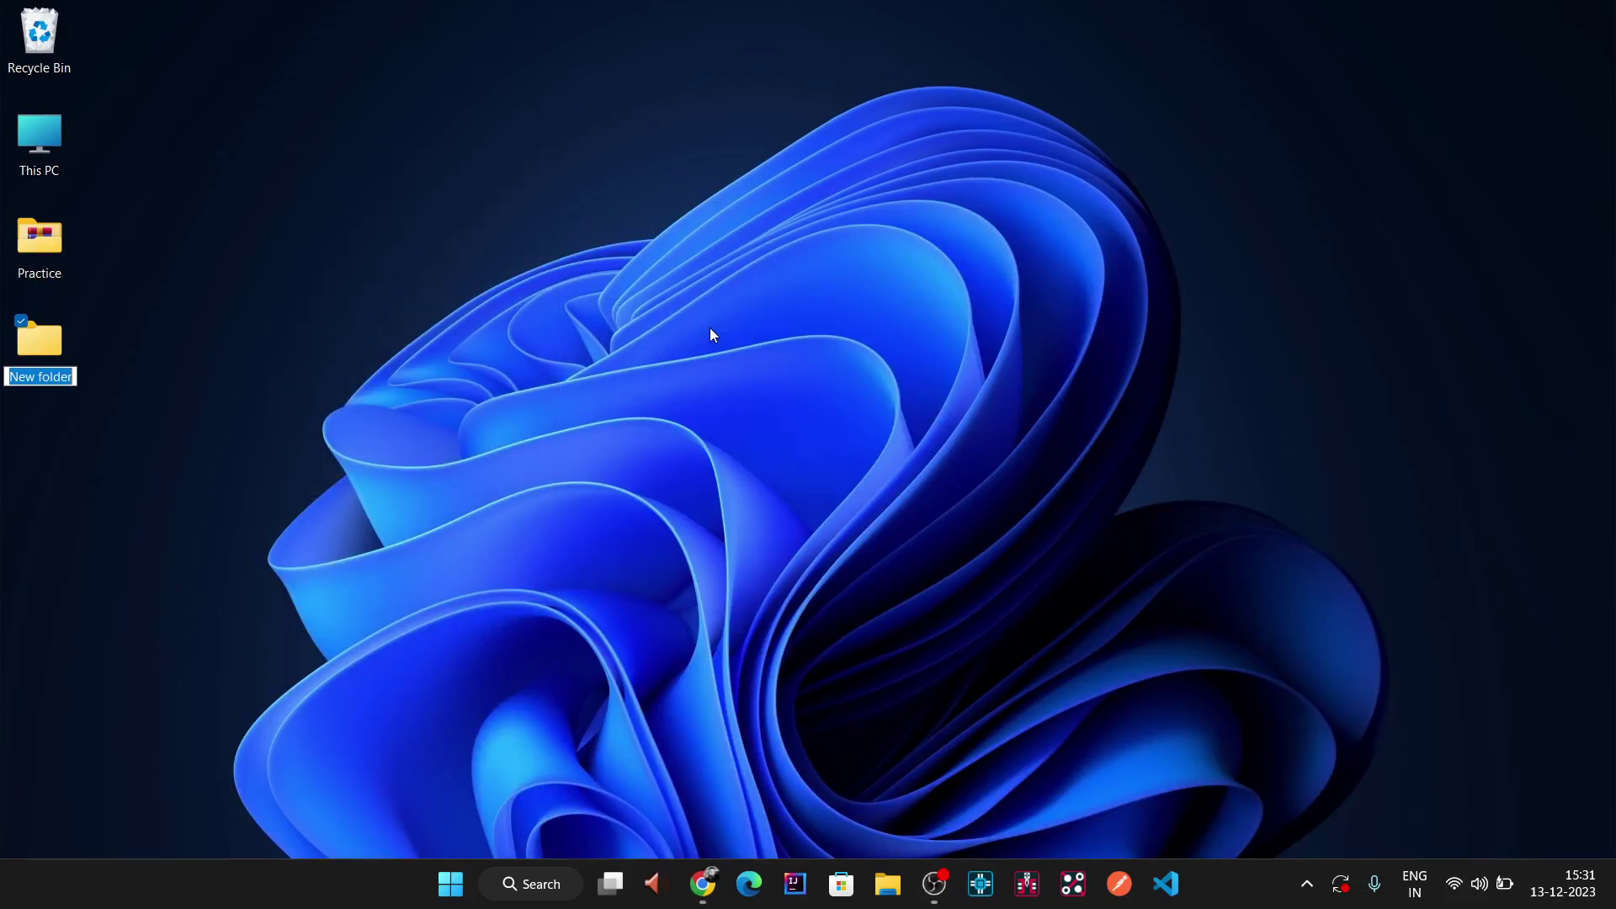
text(P)
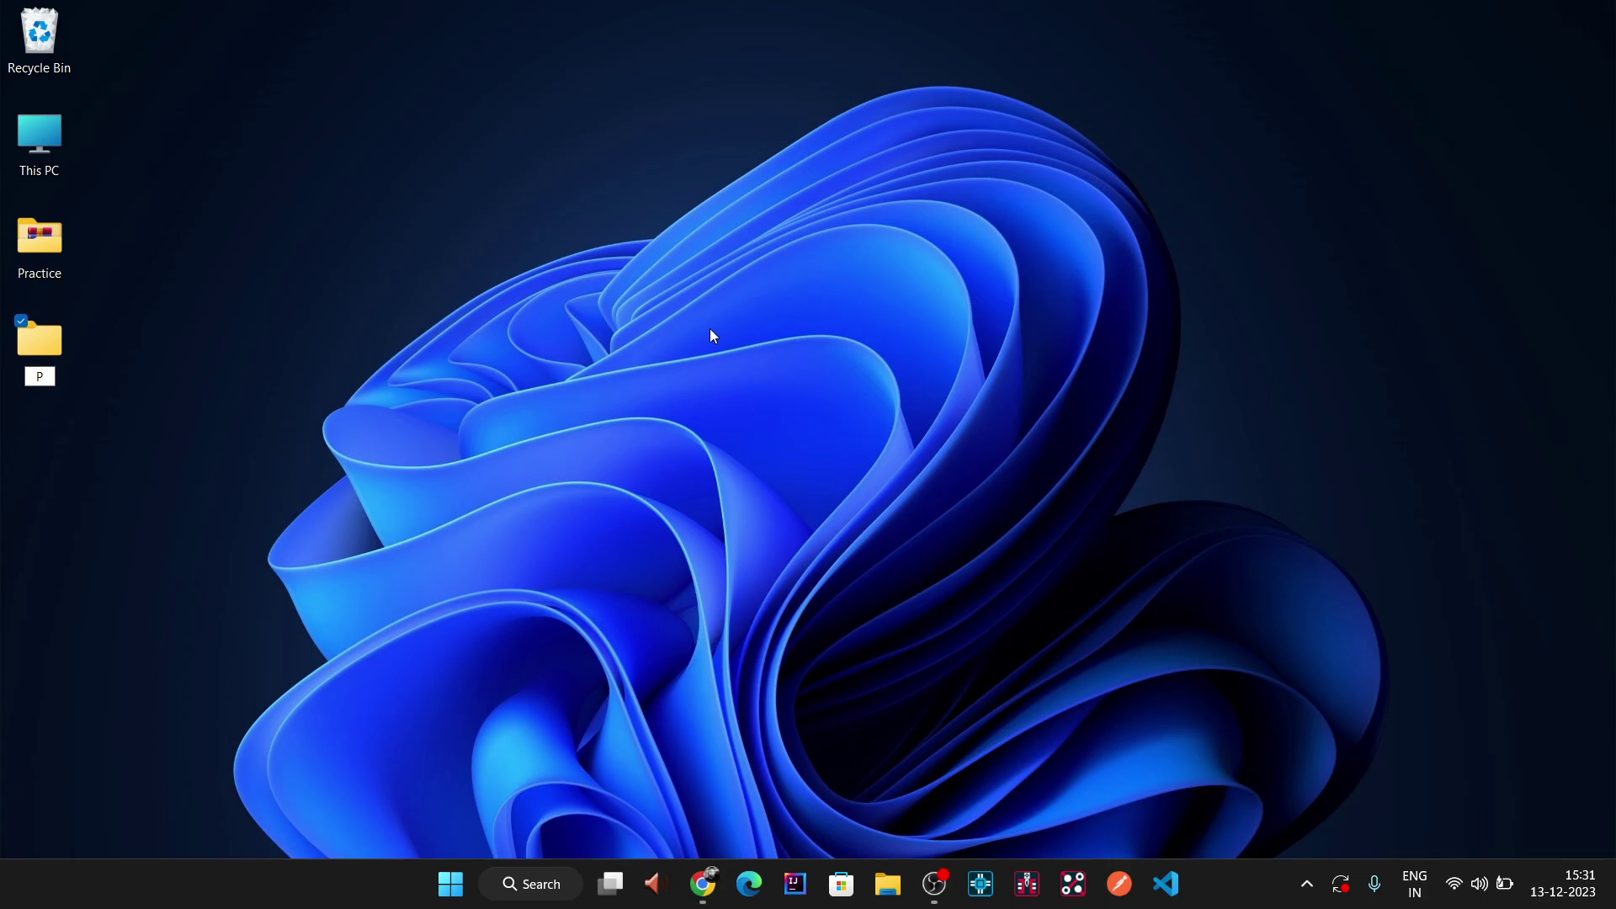
text(555)
key(Return)
key(Return)
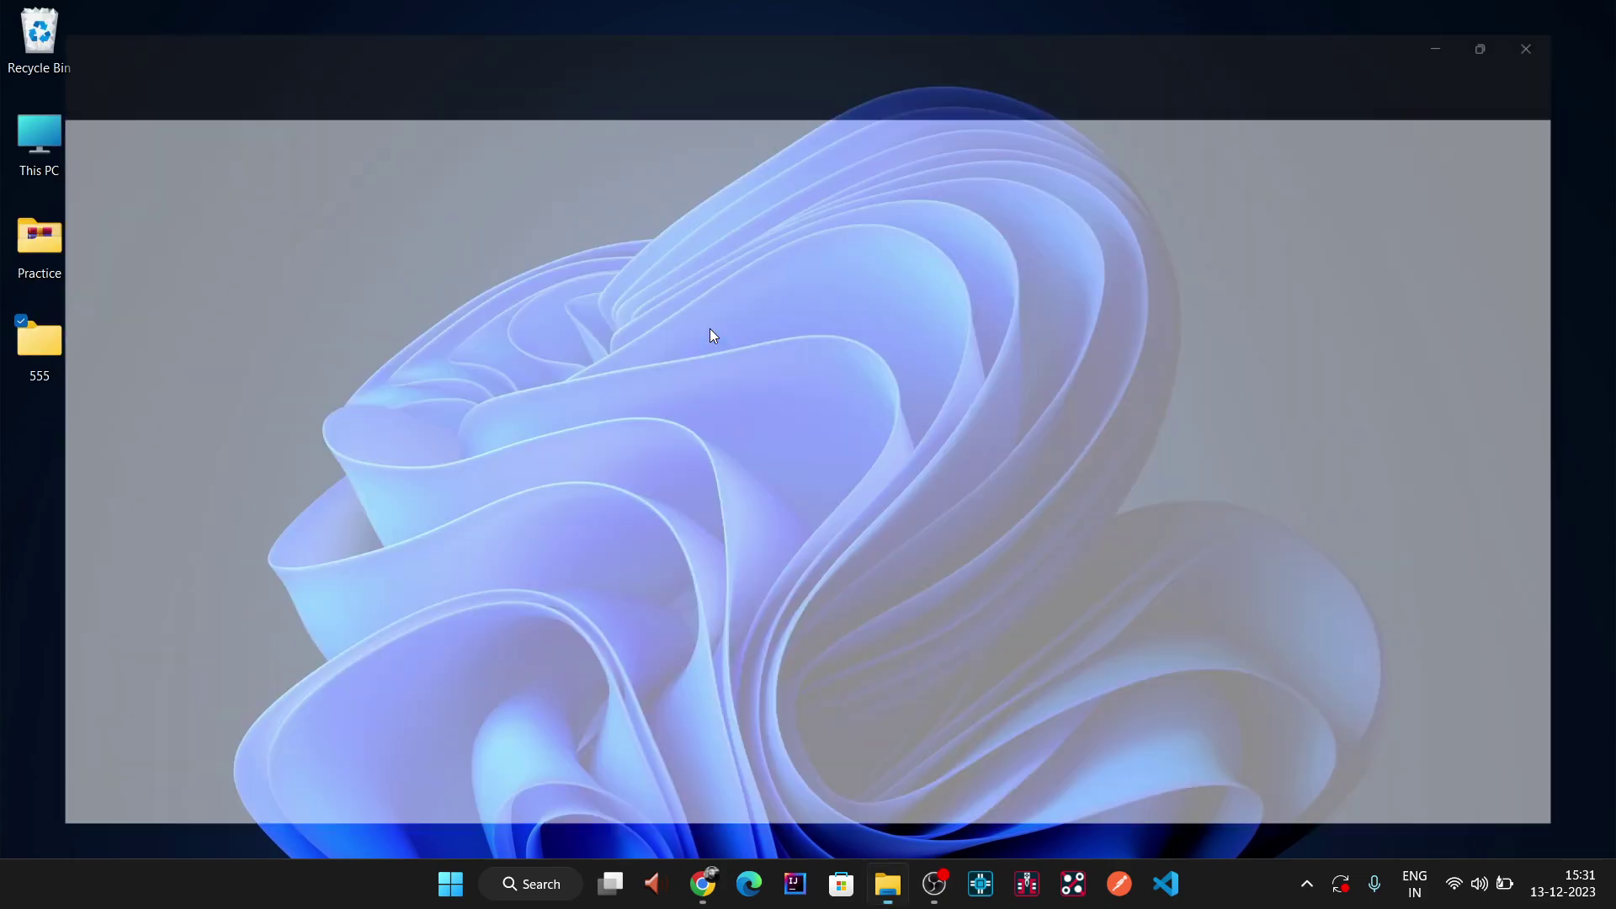
- Create a subfolder named Schematic inside the 555 folder
right_click(532, 340)
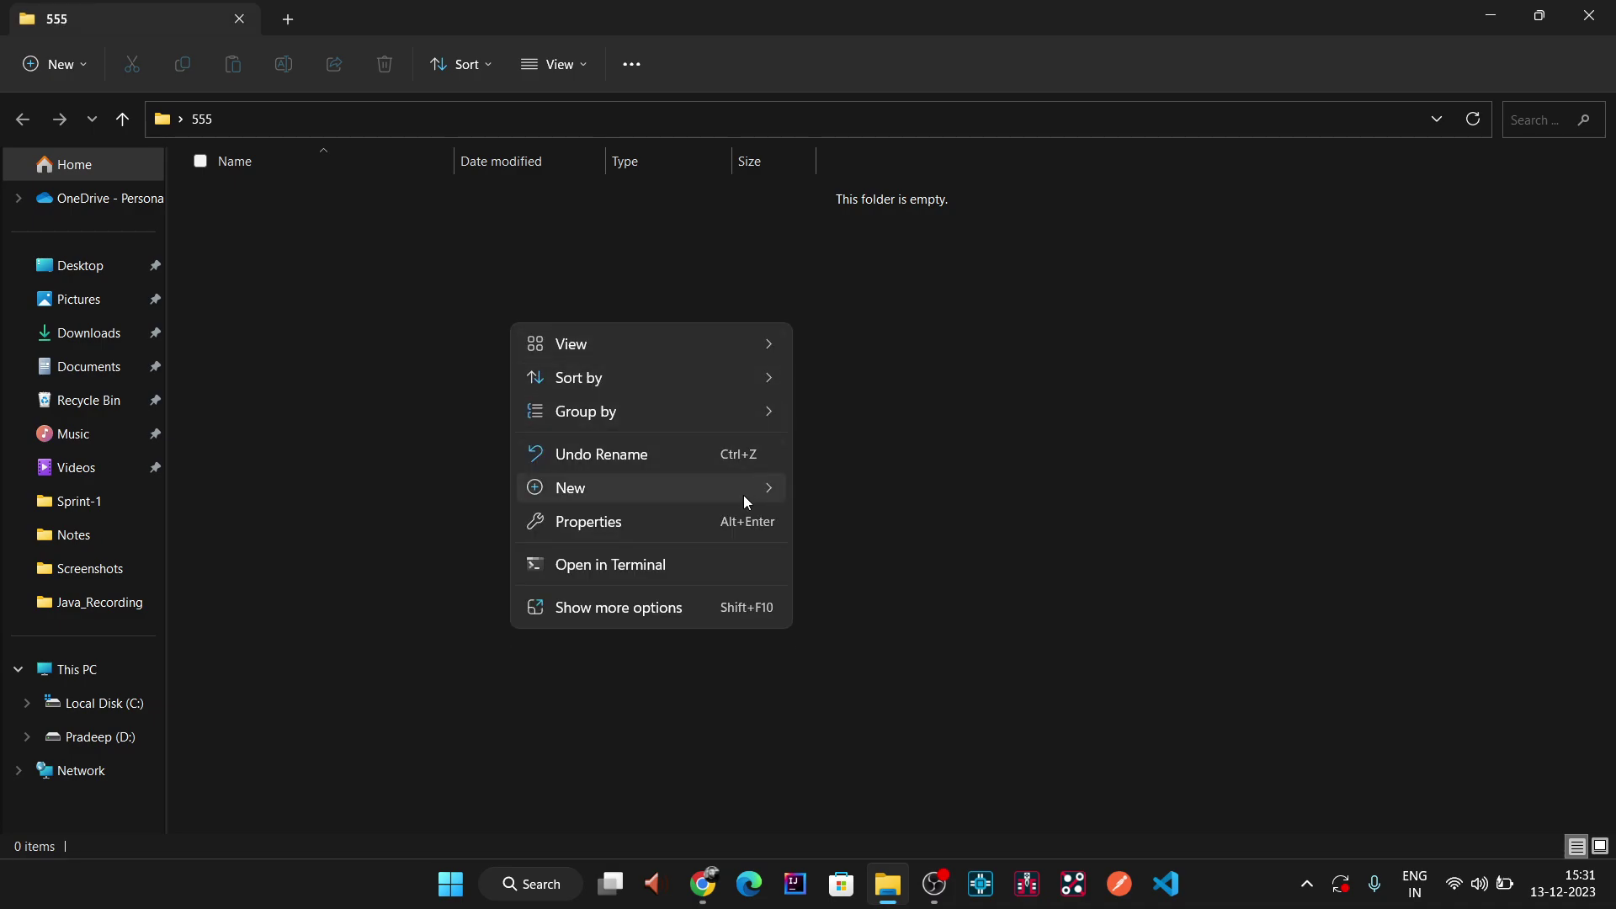
mouse_move(745, 495)
click(850, 82)
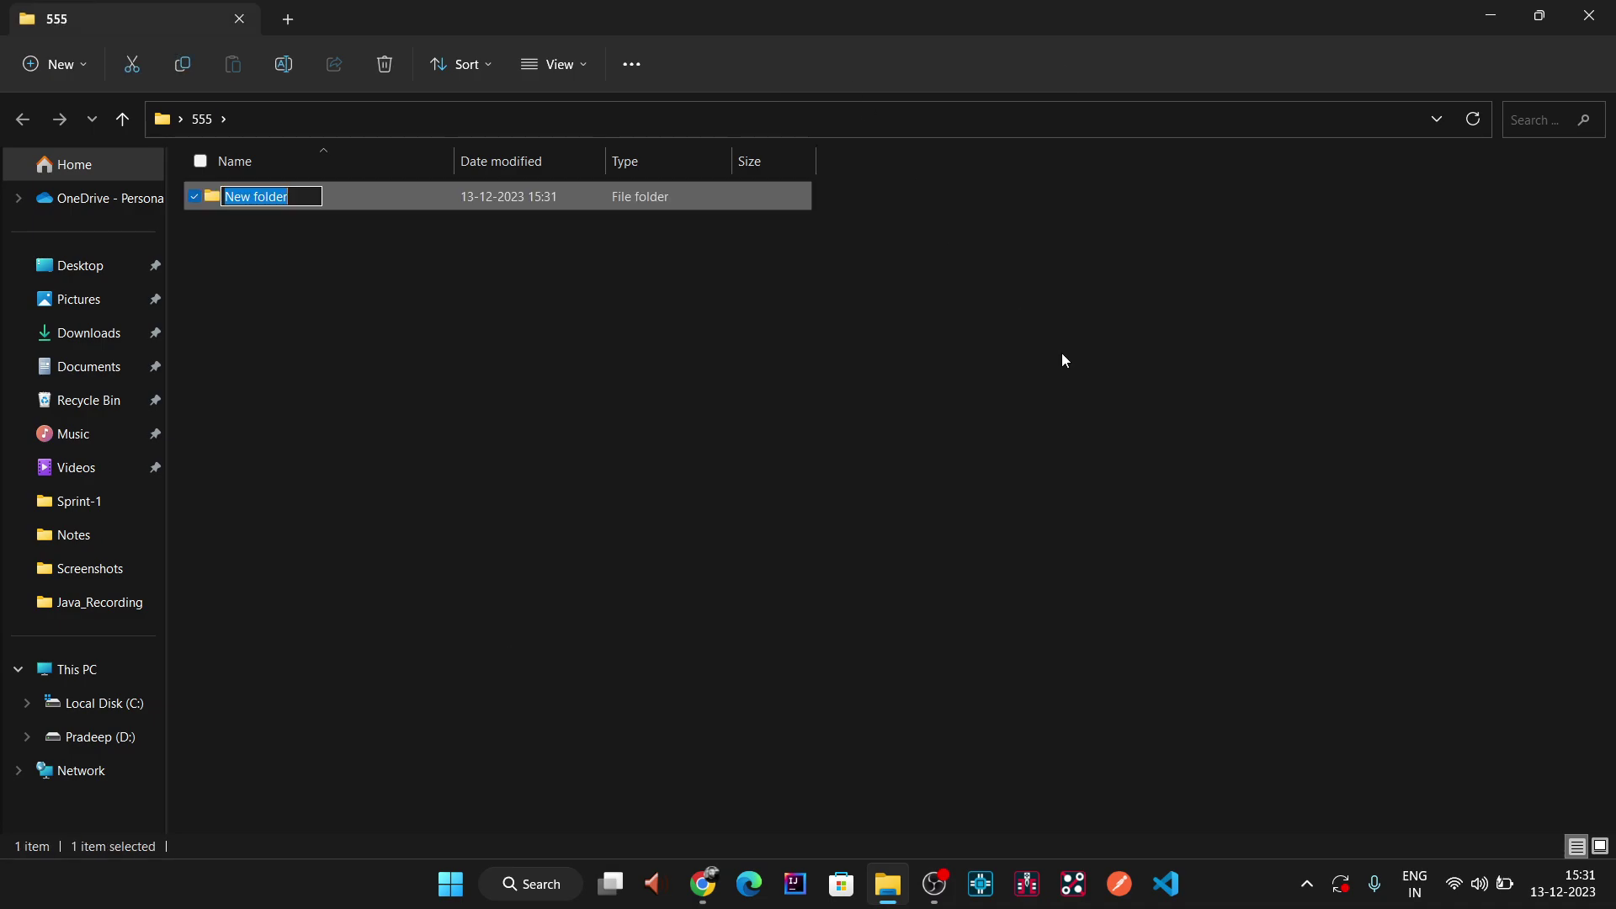
text(Sch)
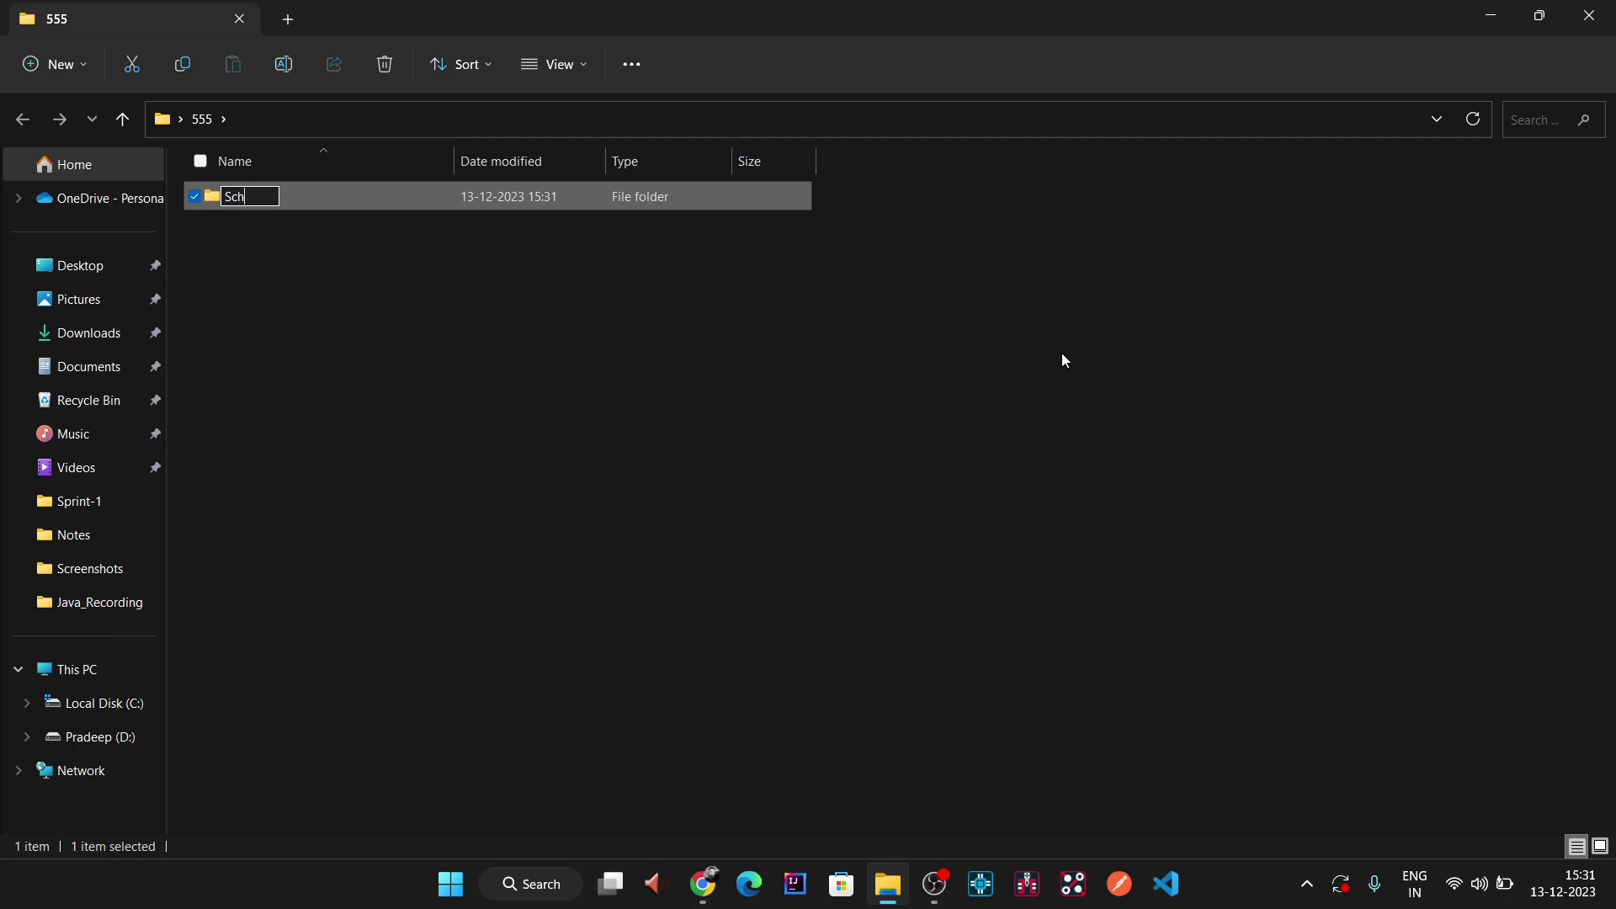
text(ematic)
key(Return)
- Create a subfolder named Symbol beside the Schematic folder
click(447, 338)
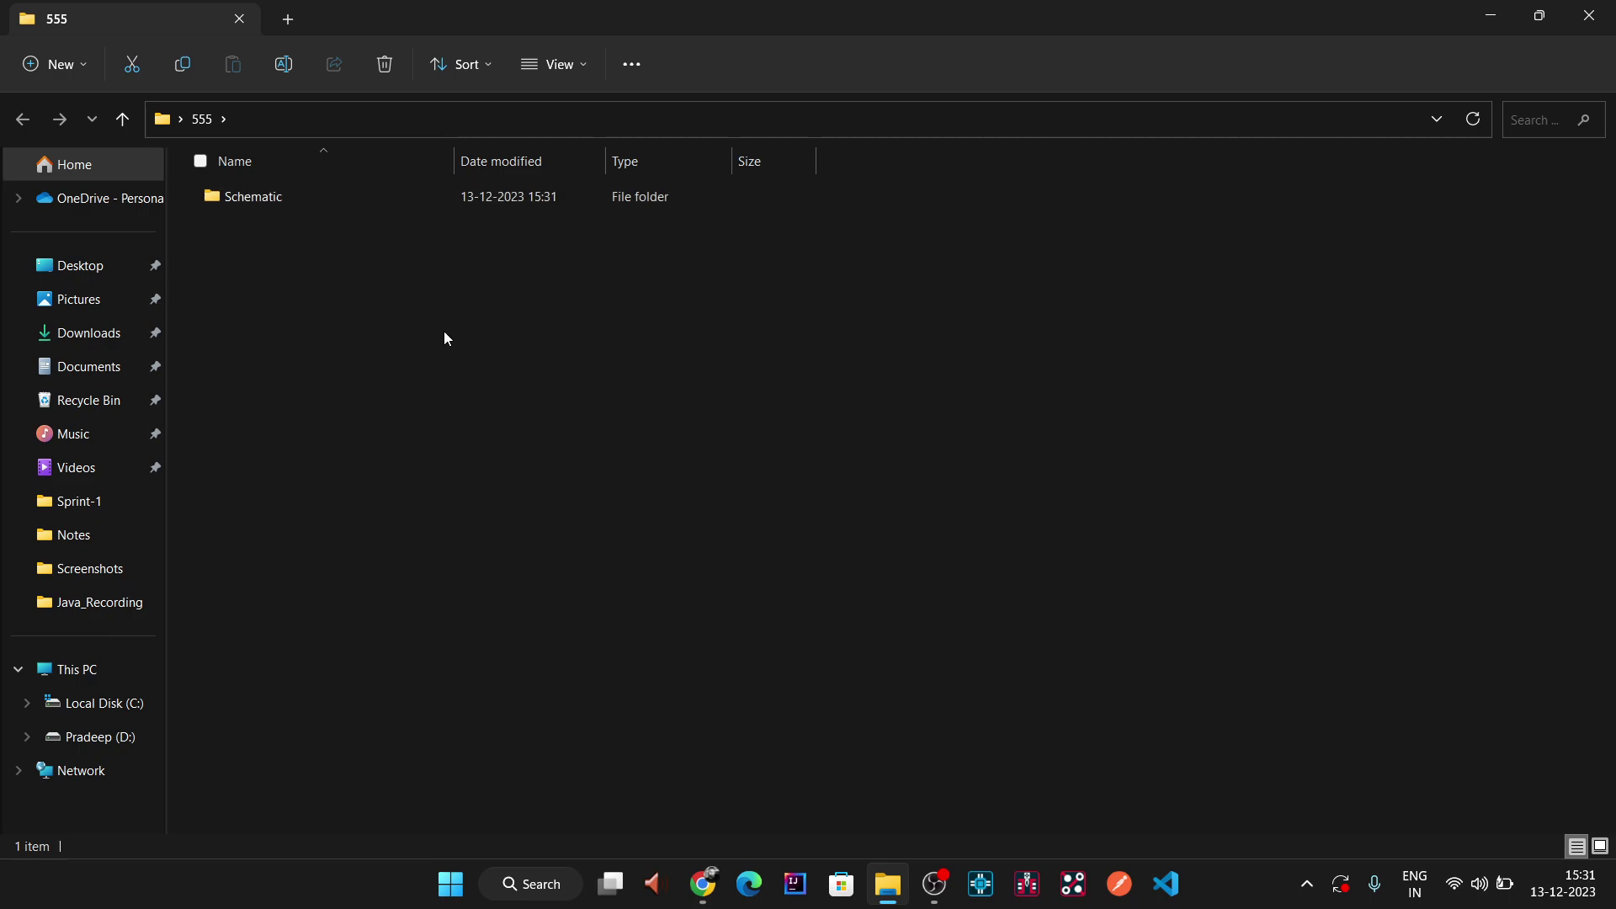
right_click(447, 338)
click(700, 508)
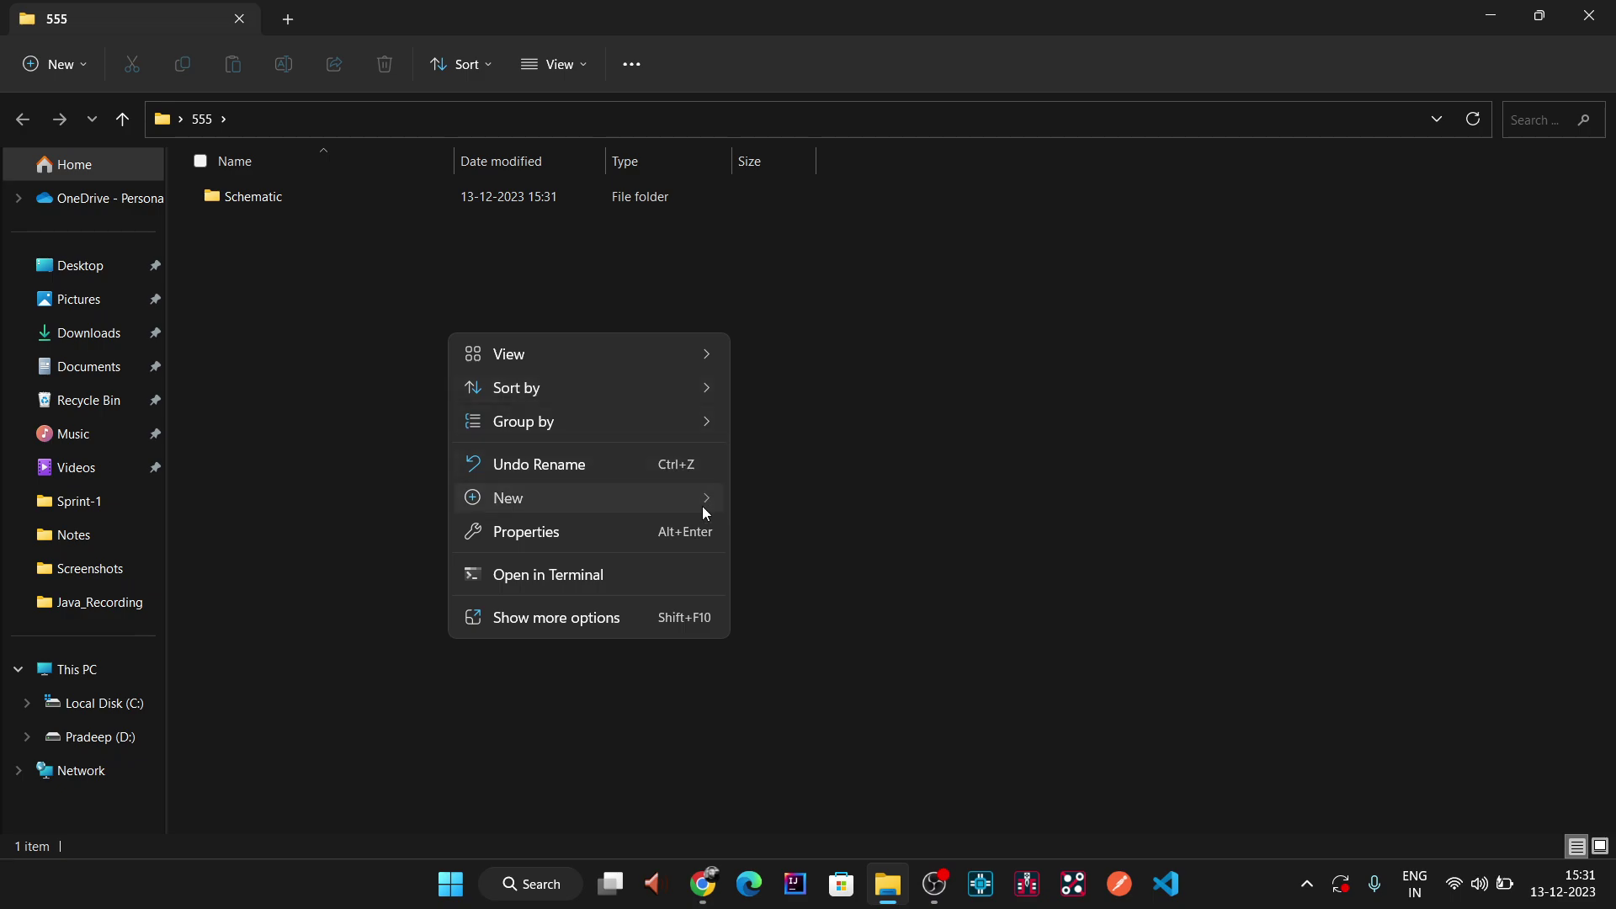
click(798, 90)
text(Symbol)
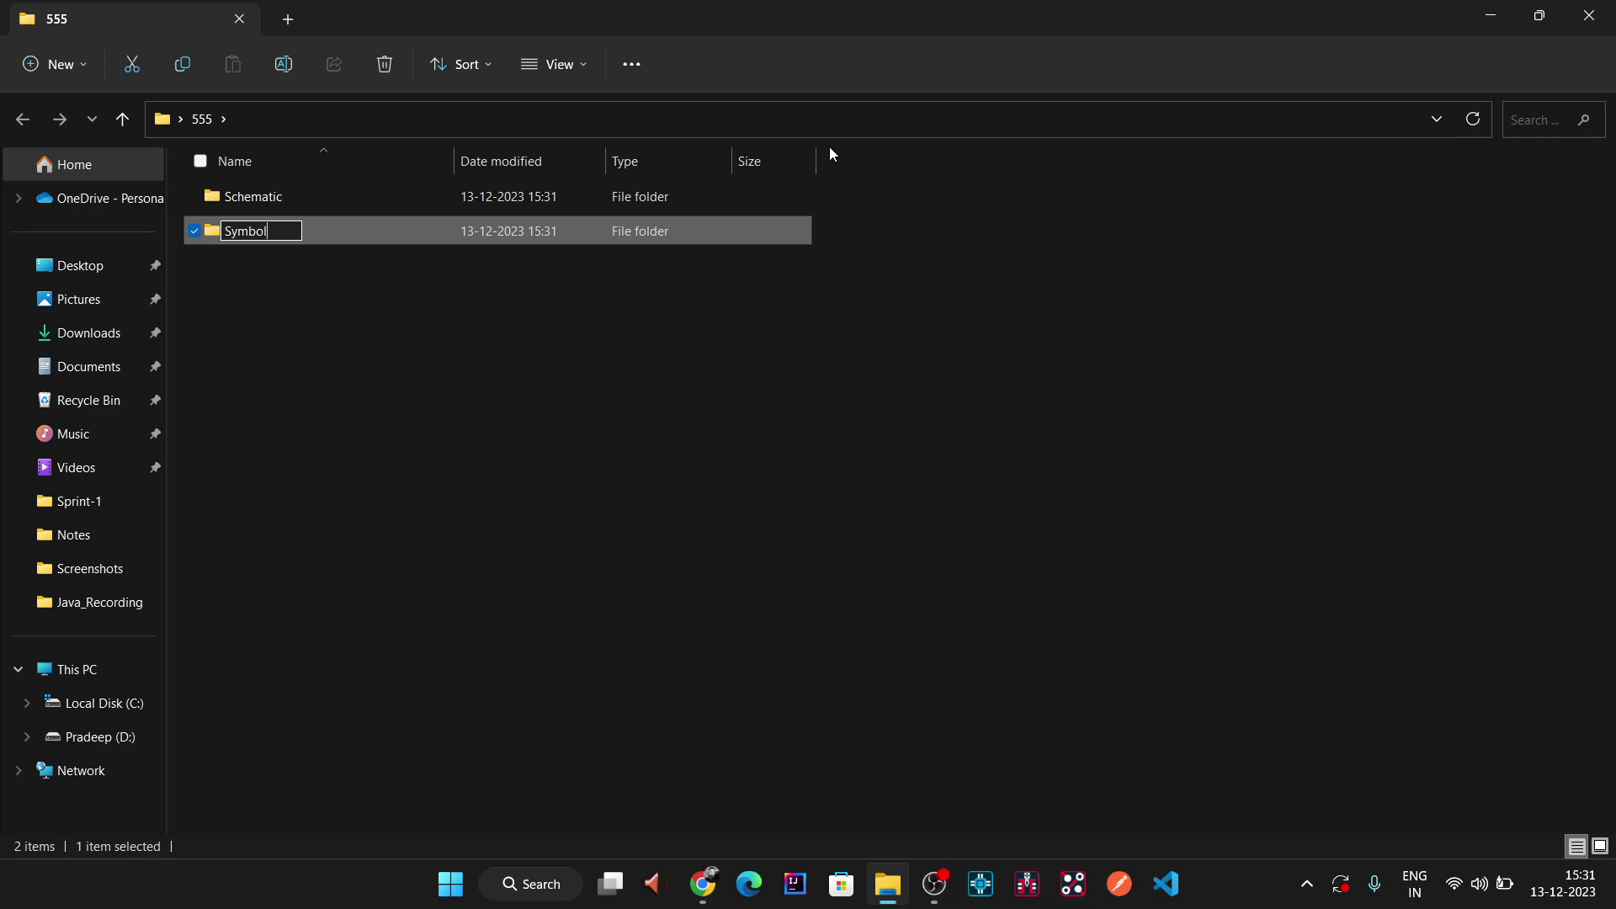
key(Return)
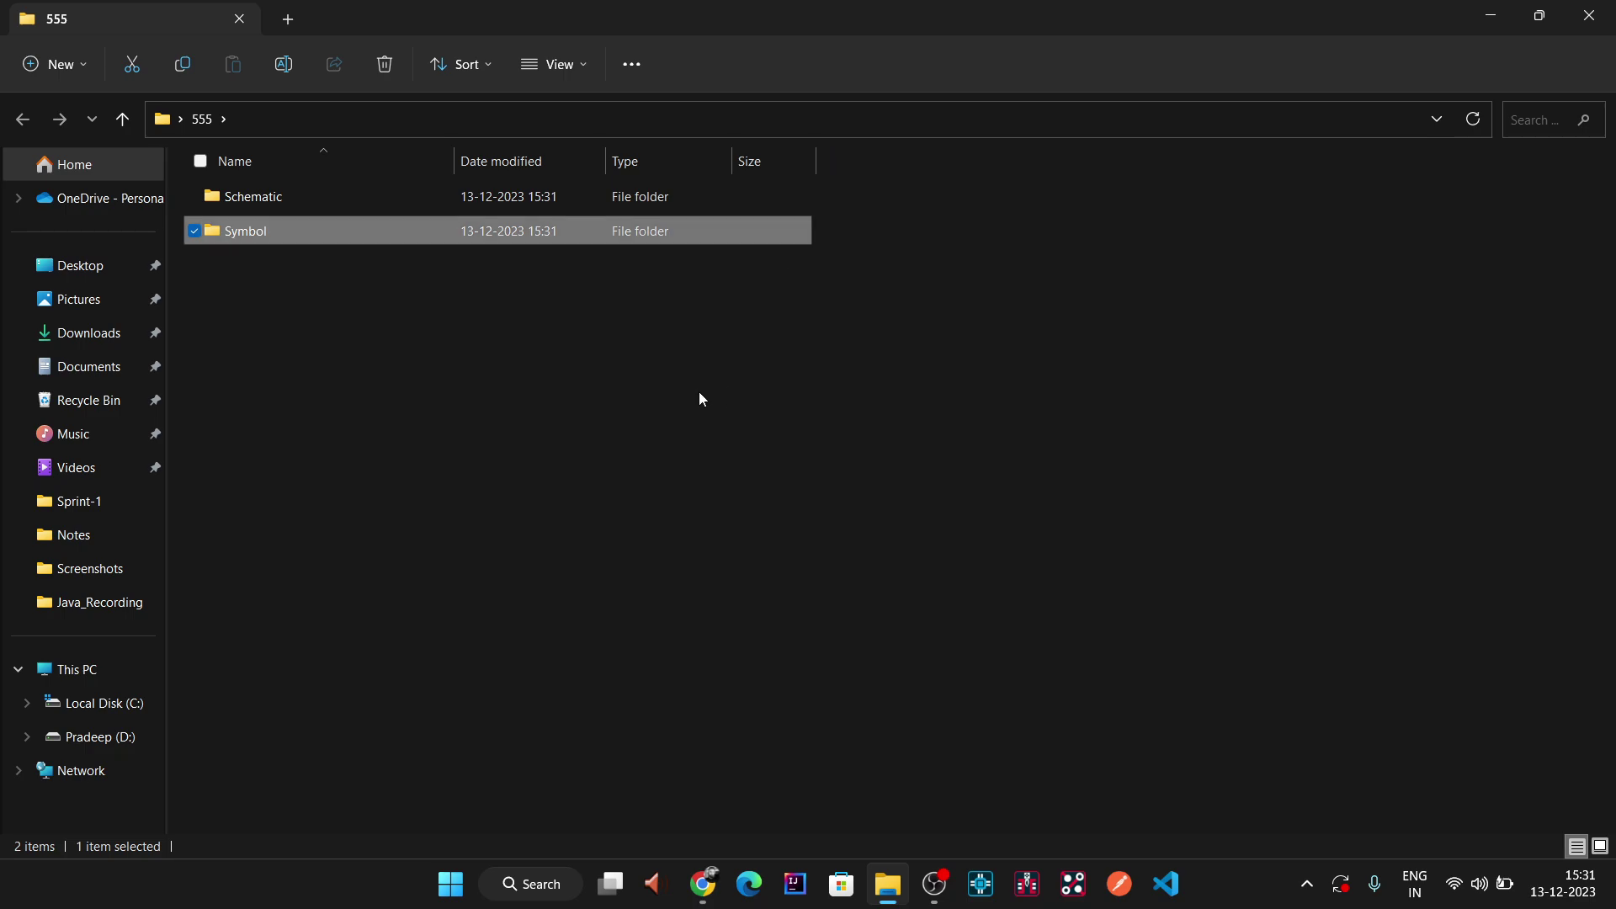
- Create a subfolder named Footprint inside the 555 folder
click(469, 393)
right_click(456, 377)
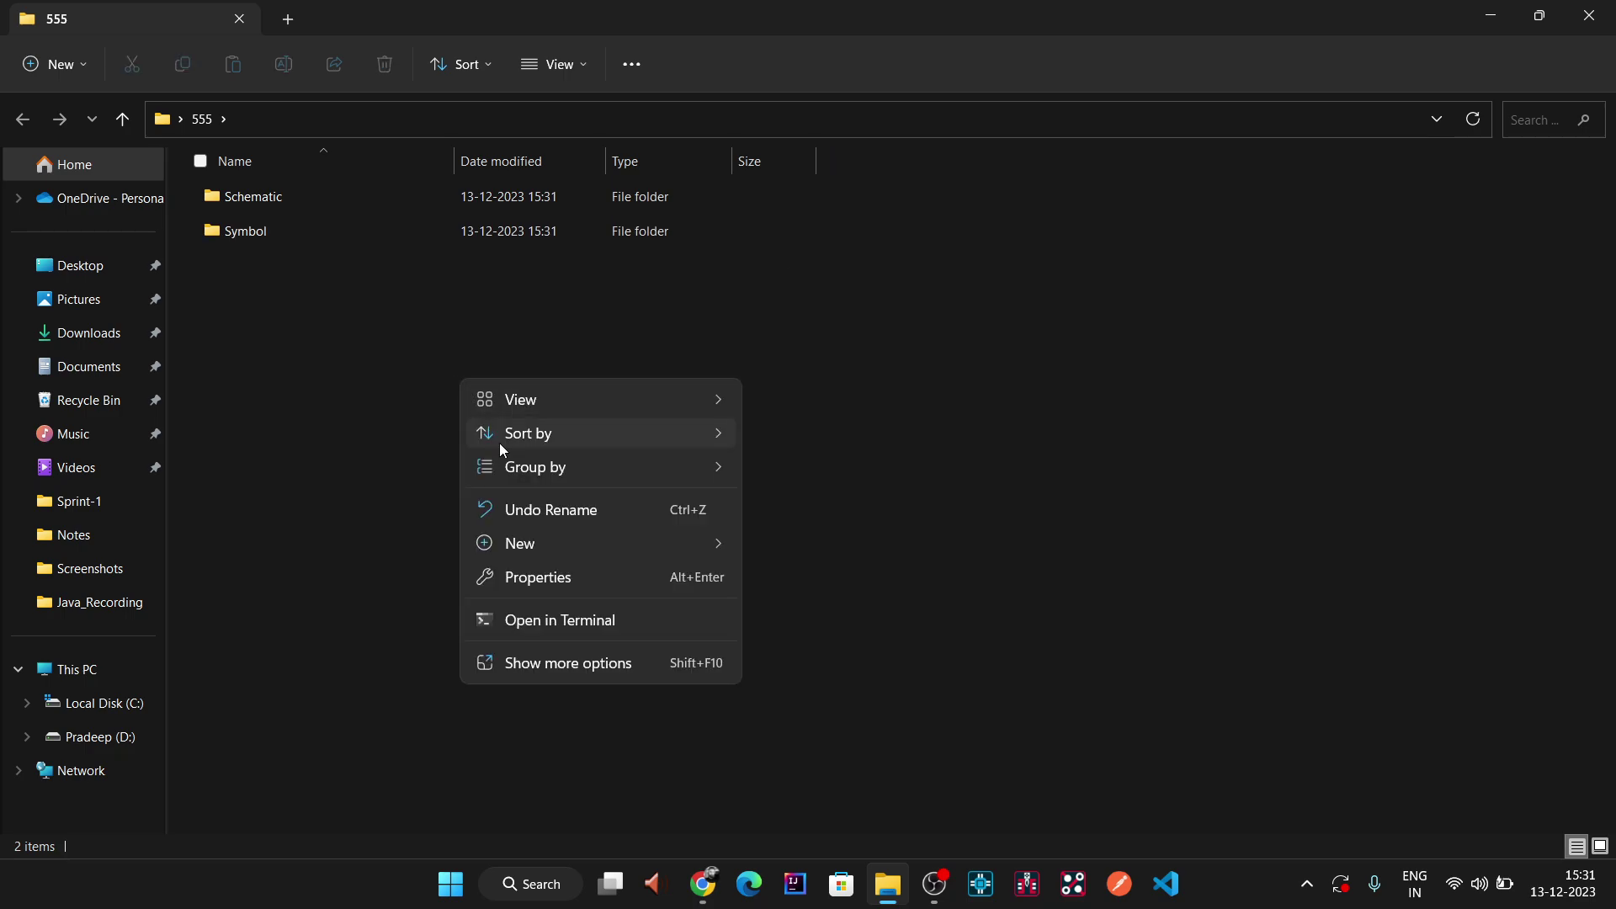
mouse_move(627, 558)
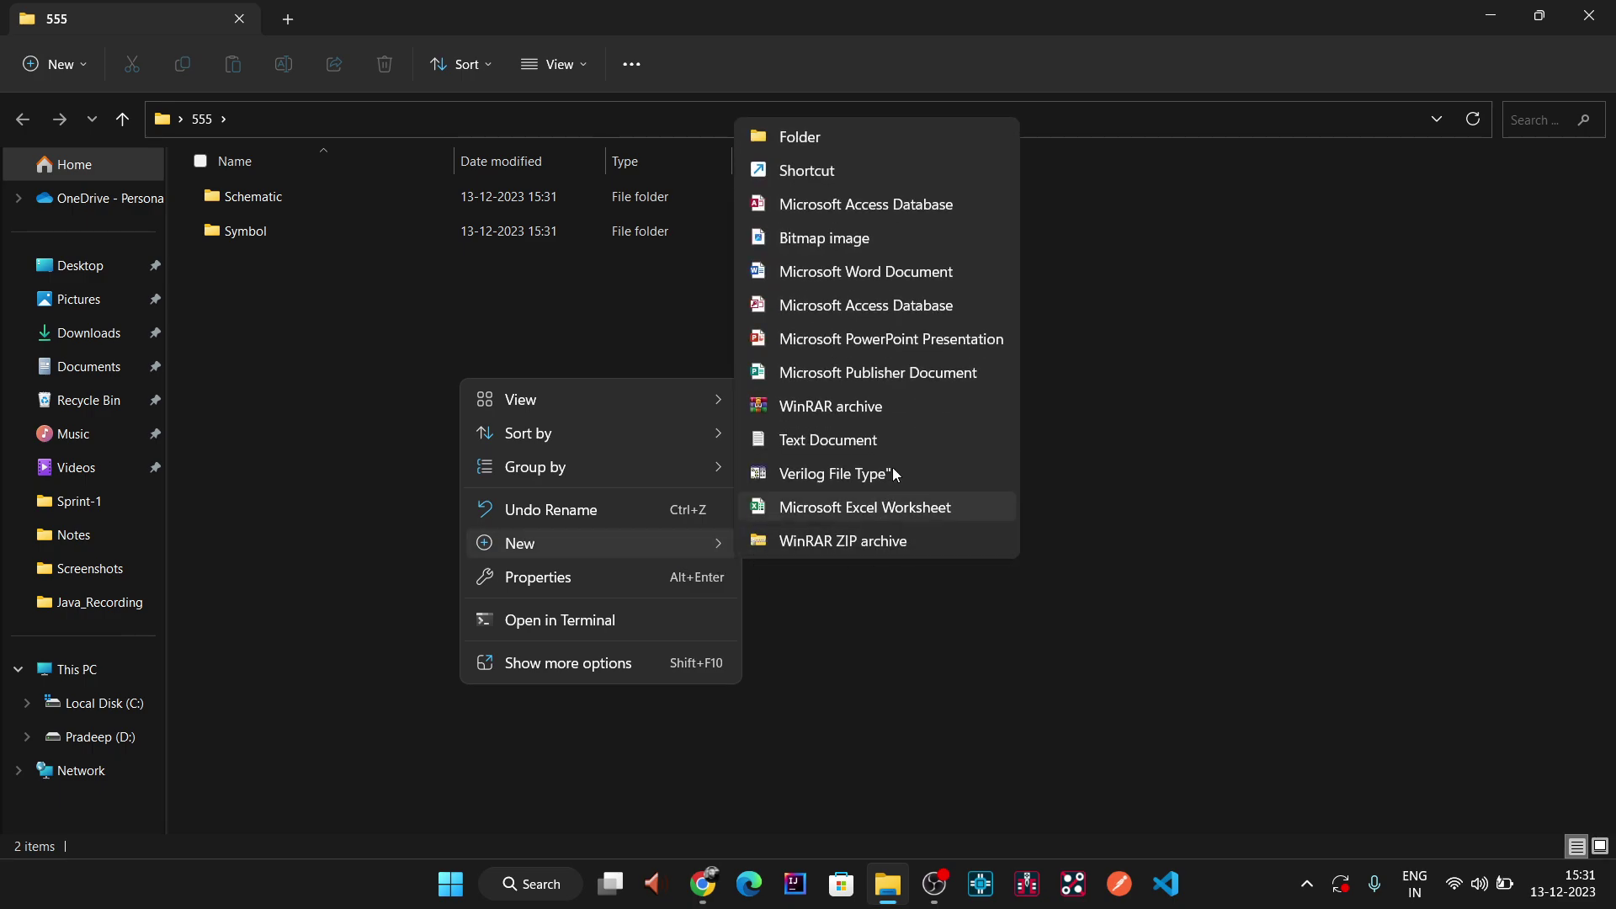
click(796, 134)
text(Foo)
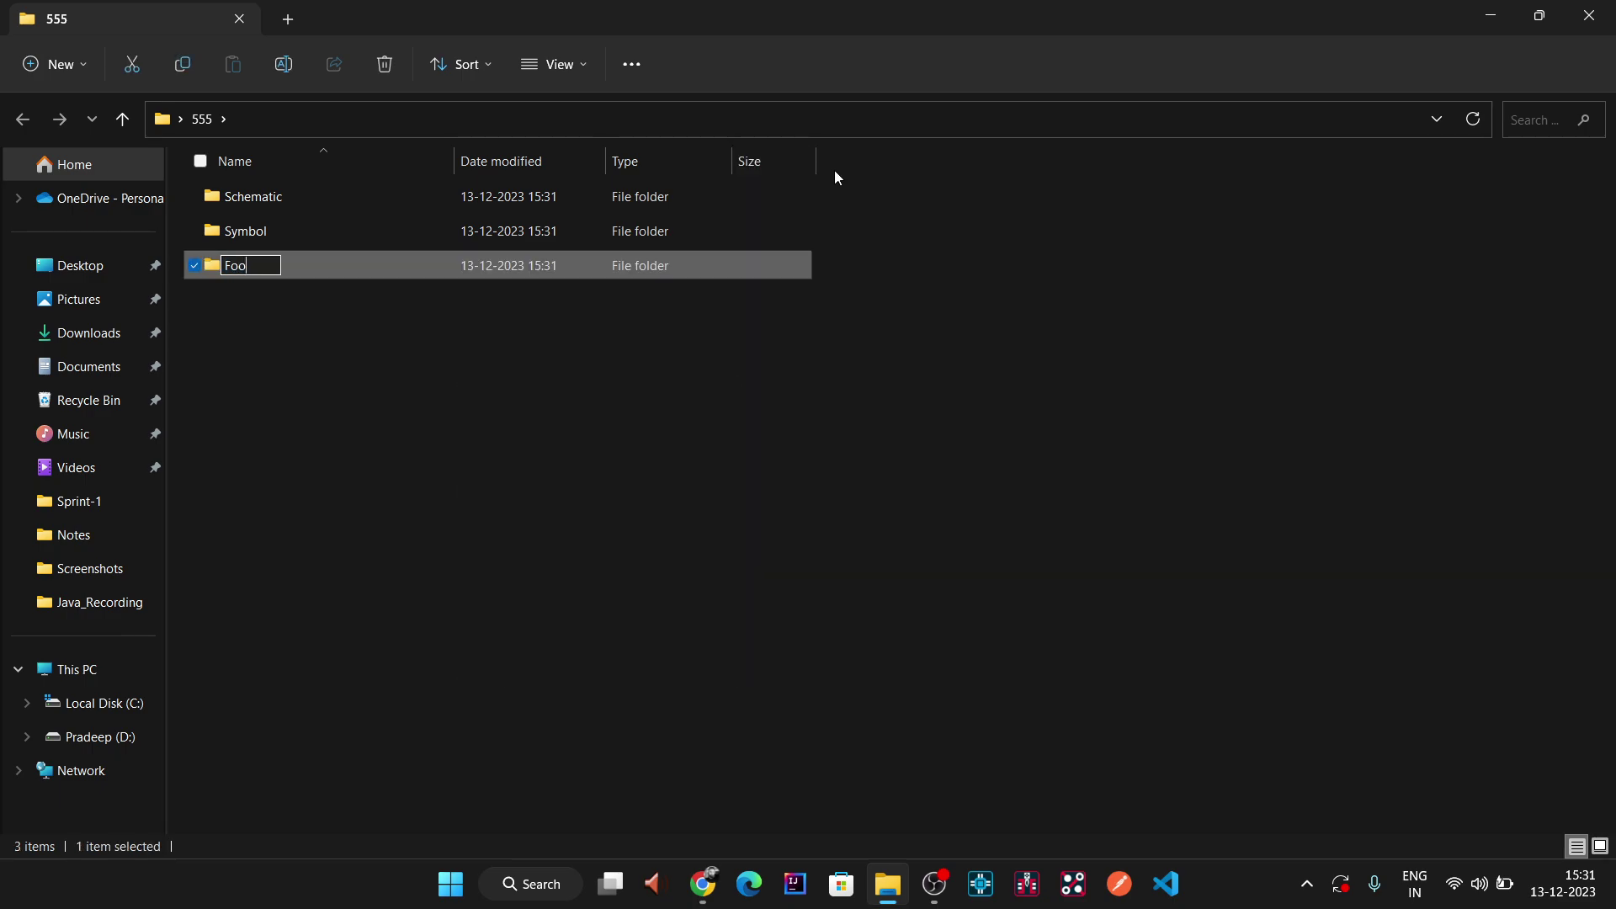
text(tprint)
key(Return)
- Create a subfolder named PCB beside the Schematic, Symbol and Footprint folders
right_click(397, 351)
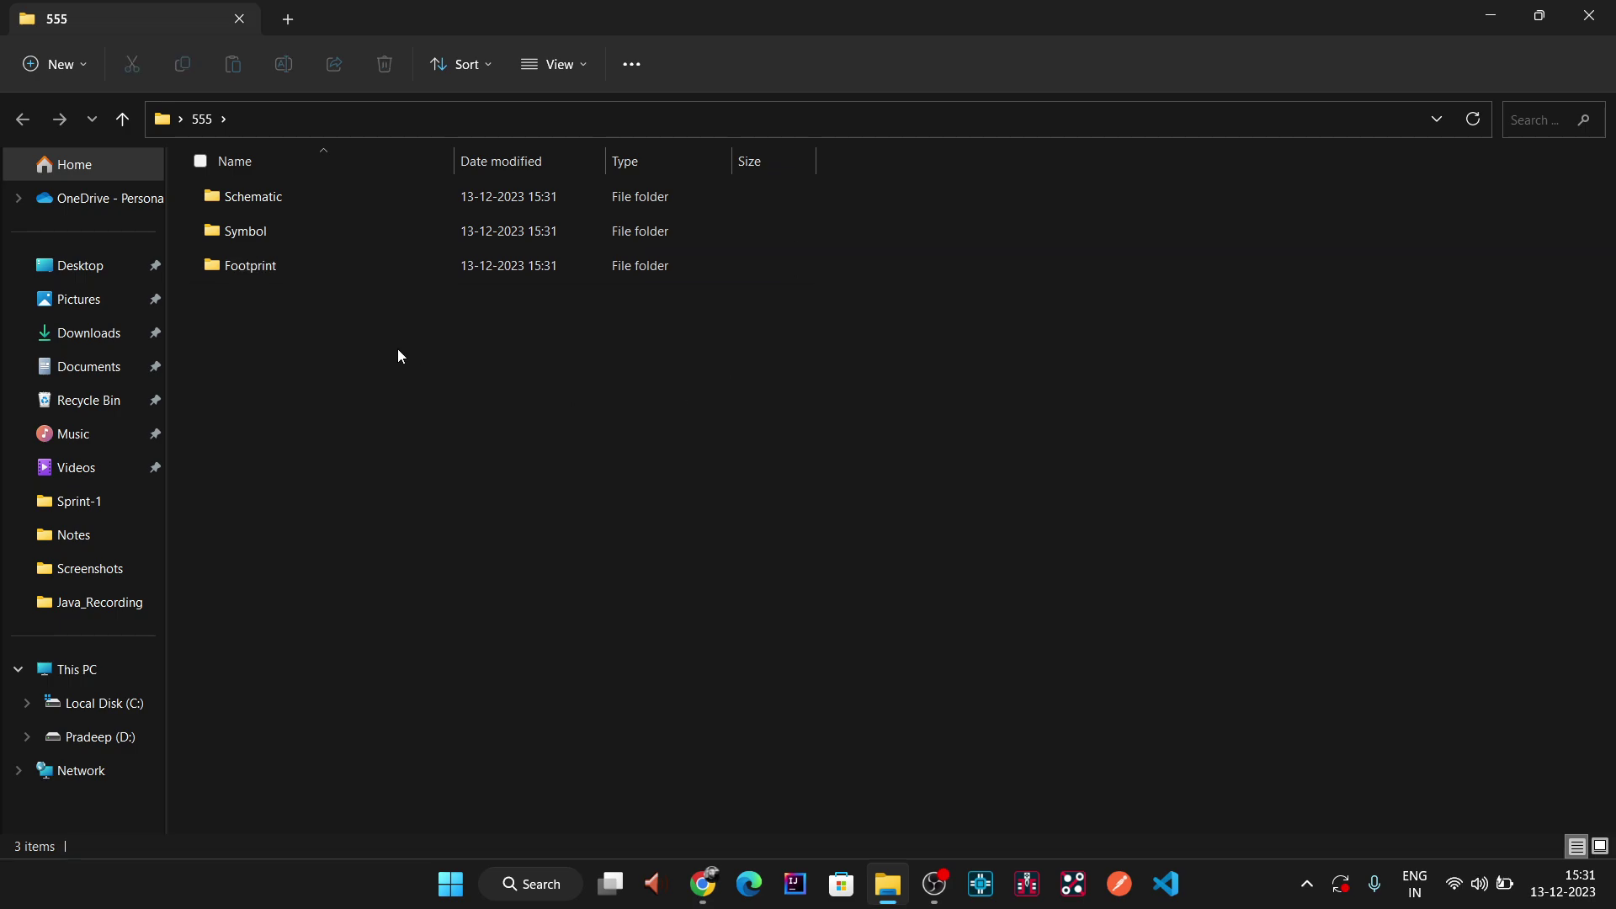
mouse_move(631, 519)
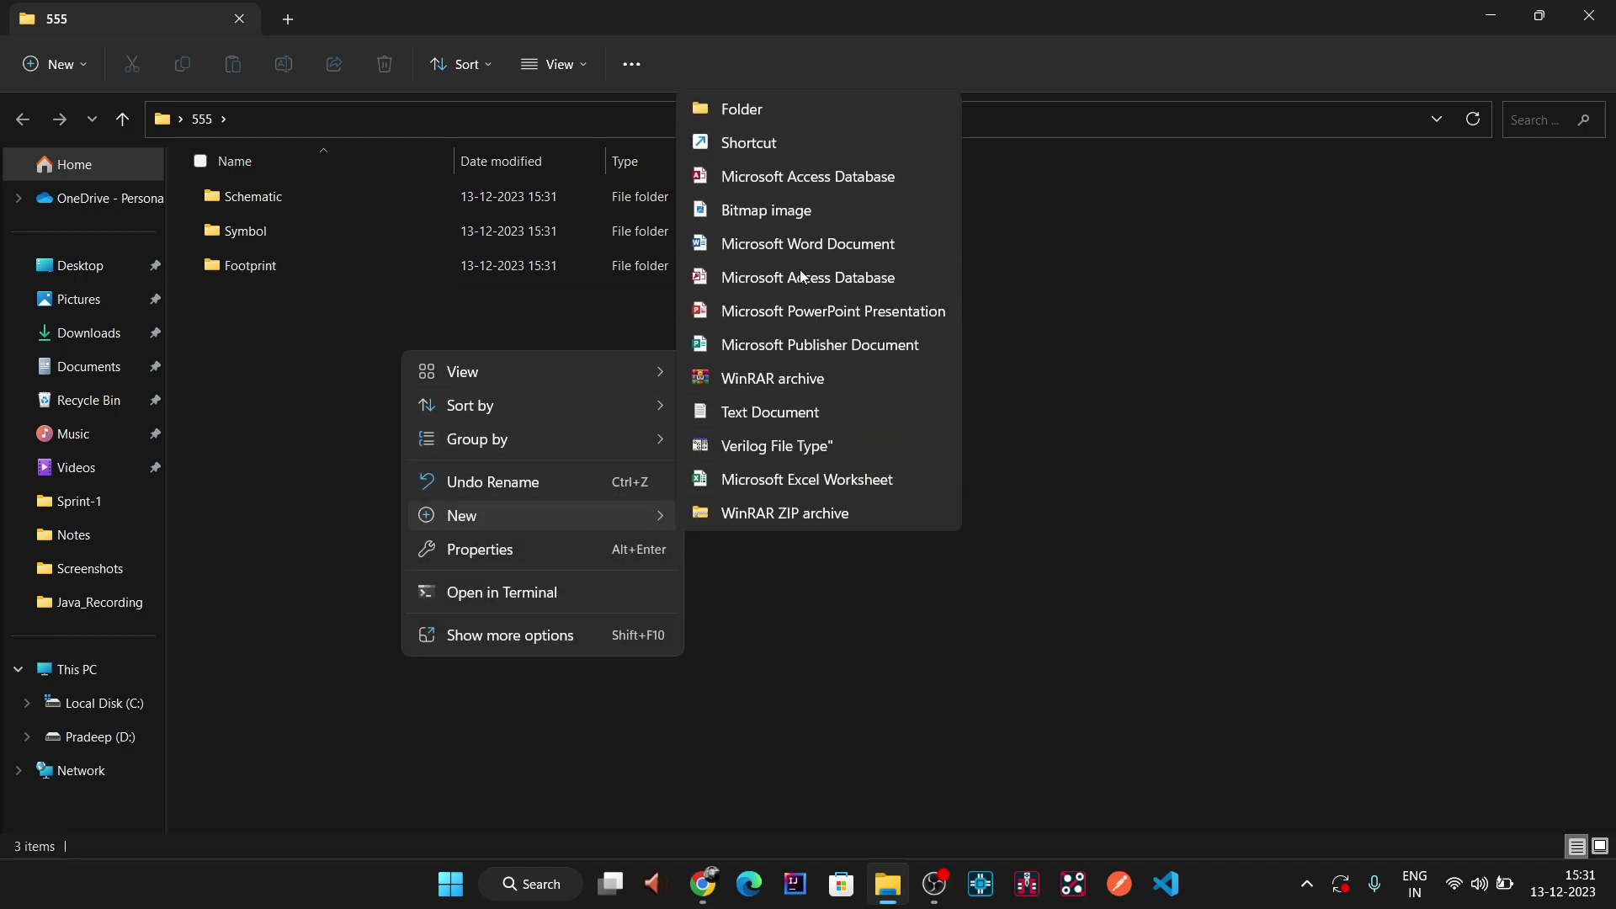
click(740, 106)
text(PCB)
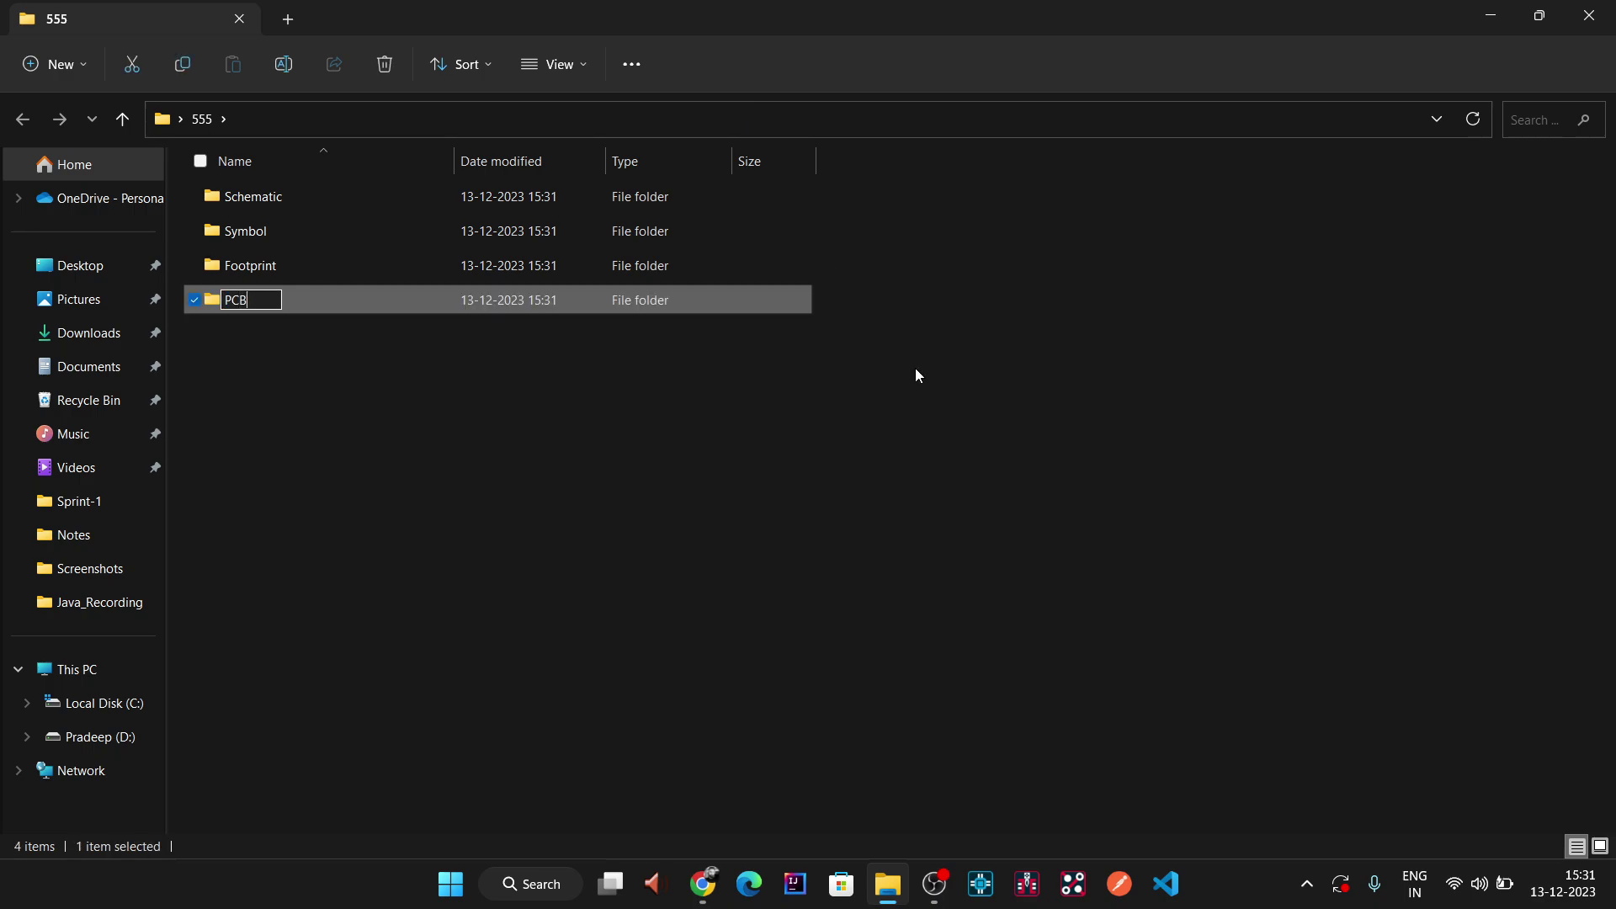
key(Return)
click(754, 495)
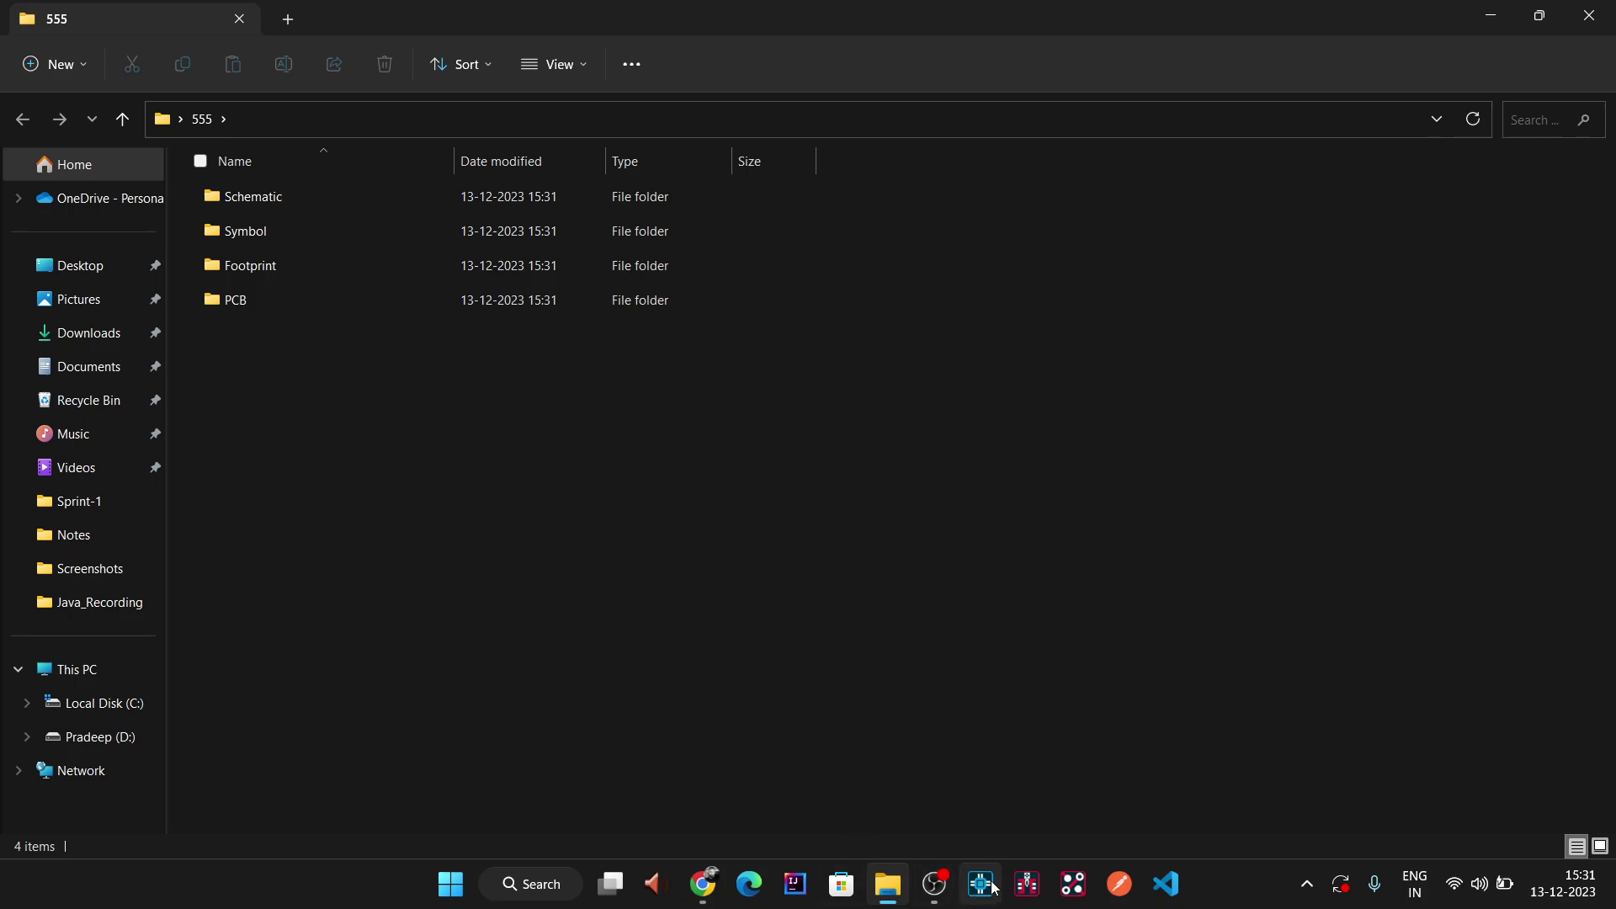
- Switch to Capture CIS 17.4, launching it with the OrCAD Capture product suite
key(super)
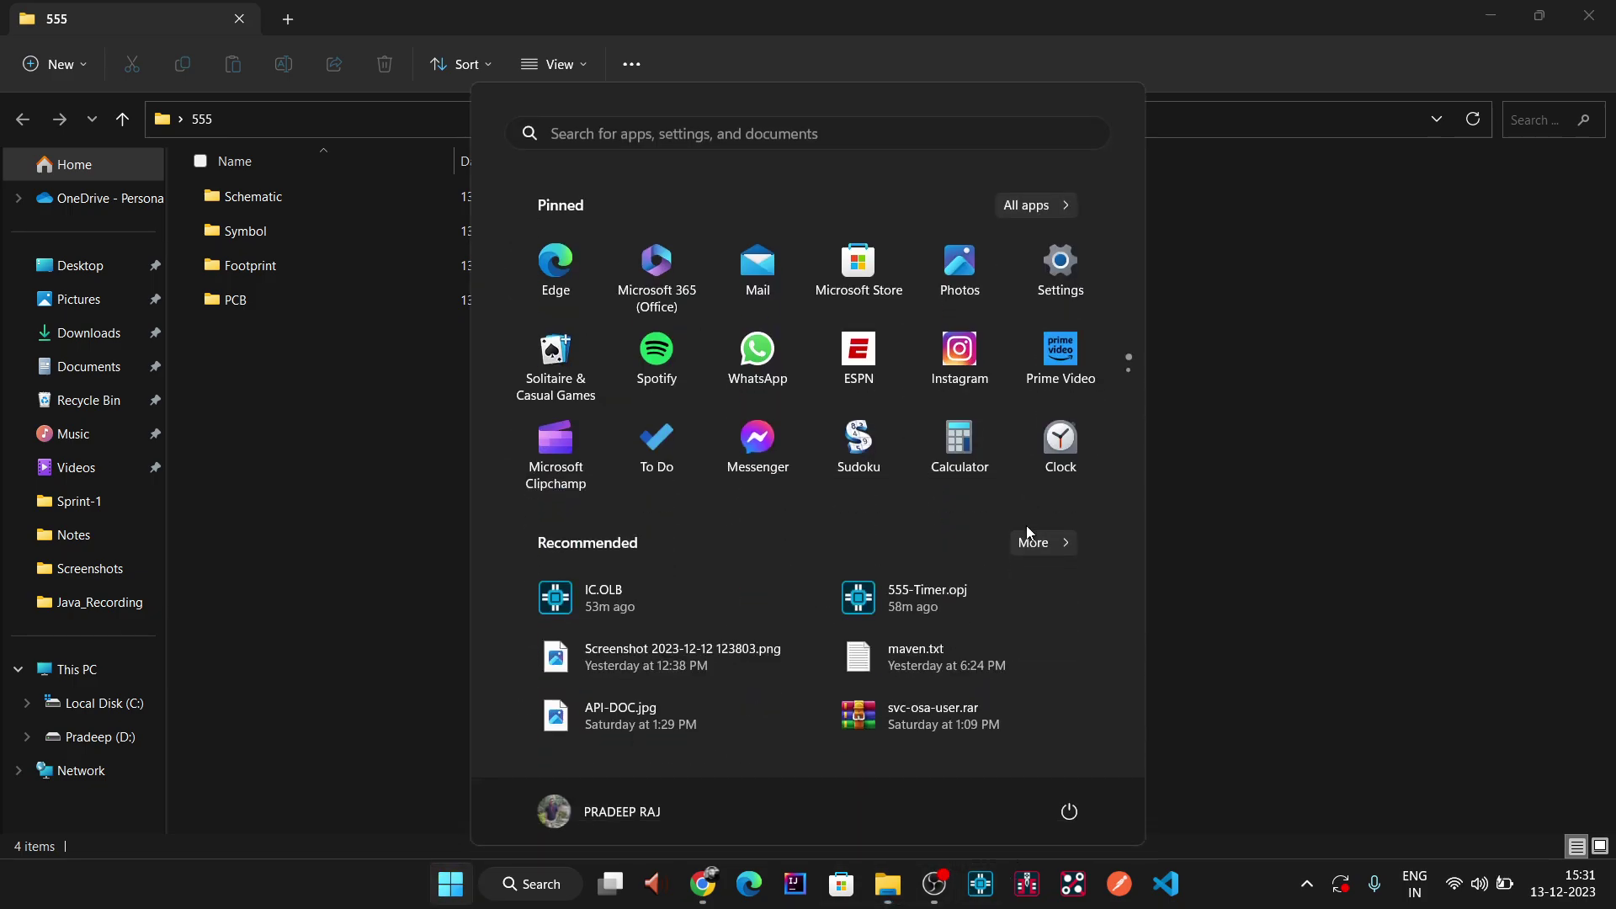
text(captu)
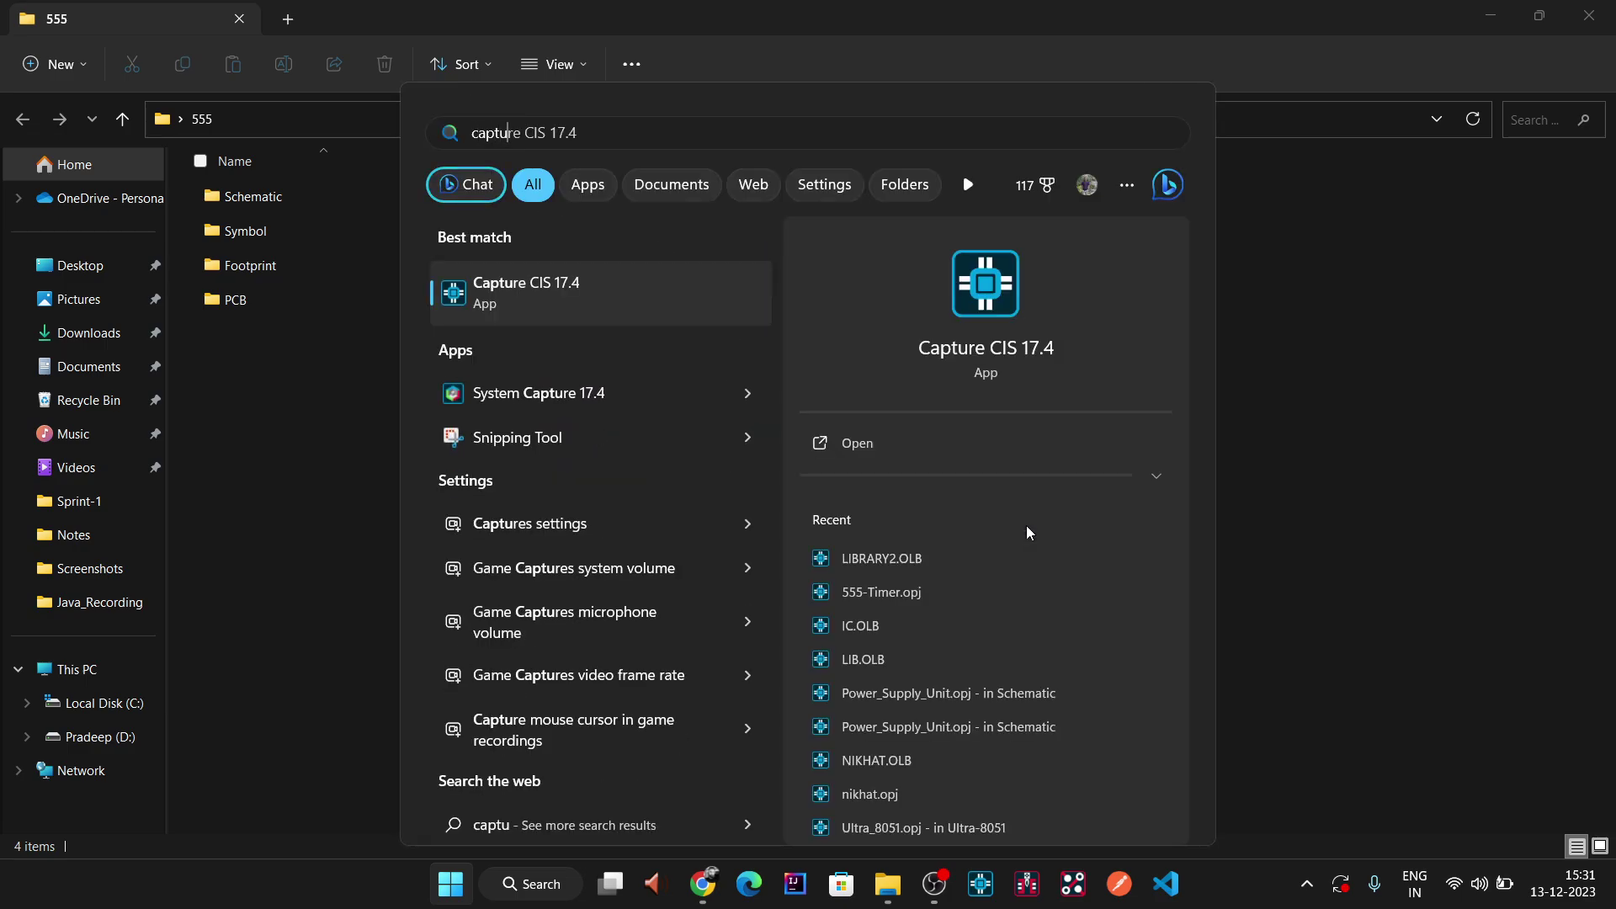
click(542, 294)
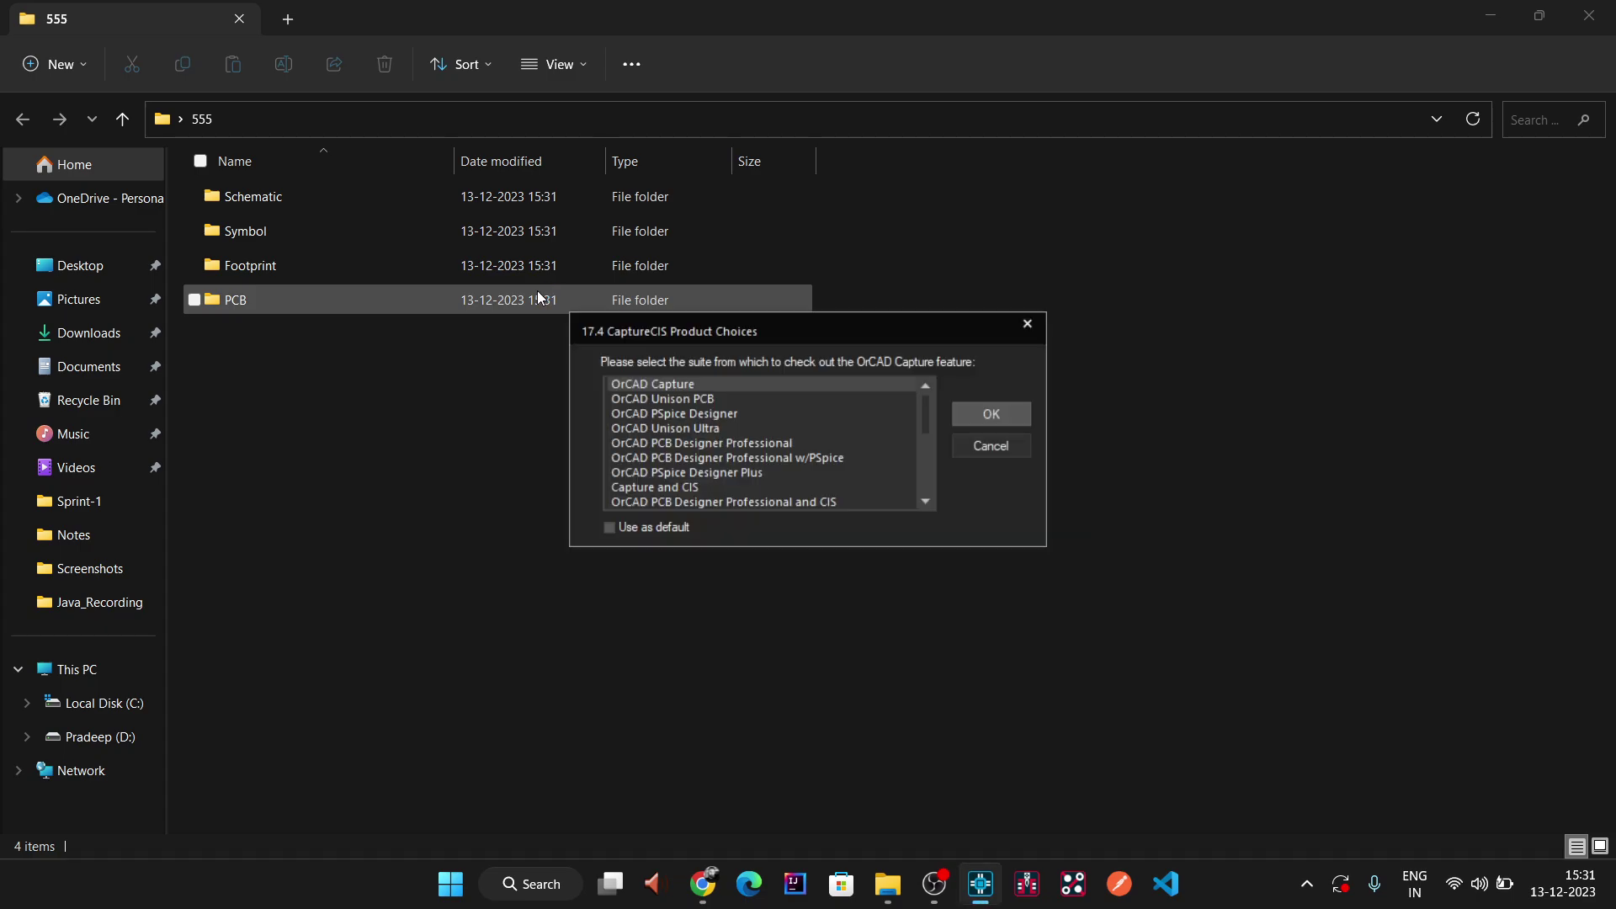
click(1019, 416)
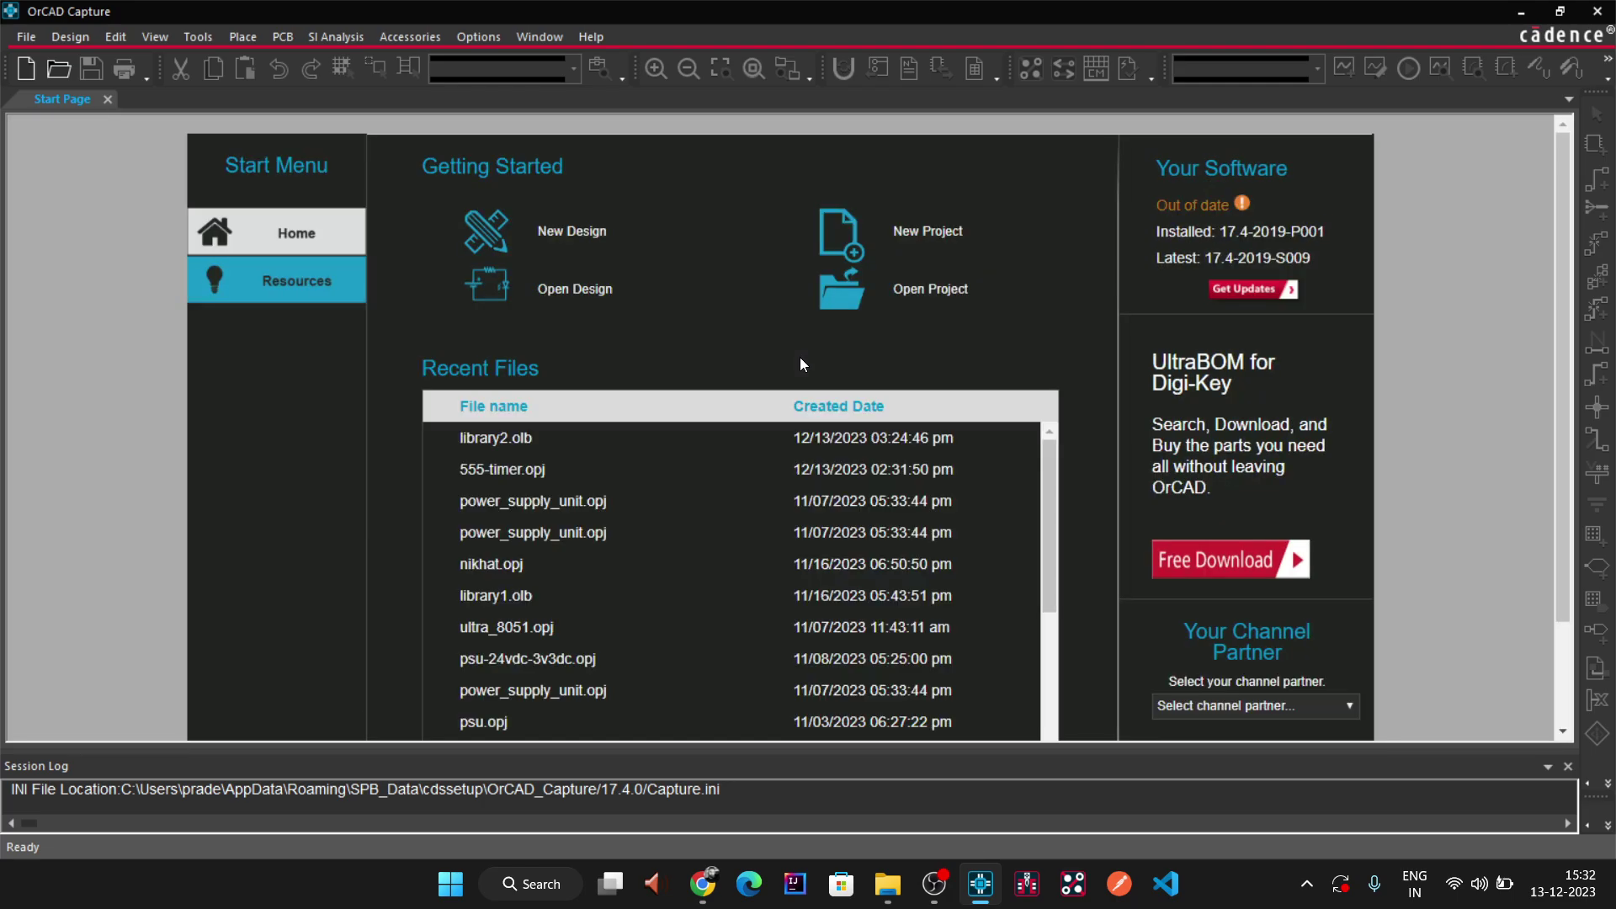
- Create a new project named 555, located in the Schematic folder inside the desktop's 555 folder
click(27, 37)
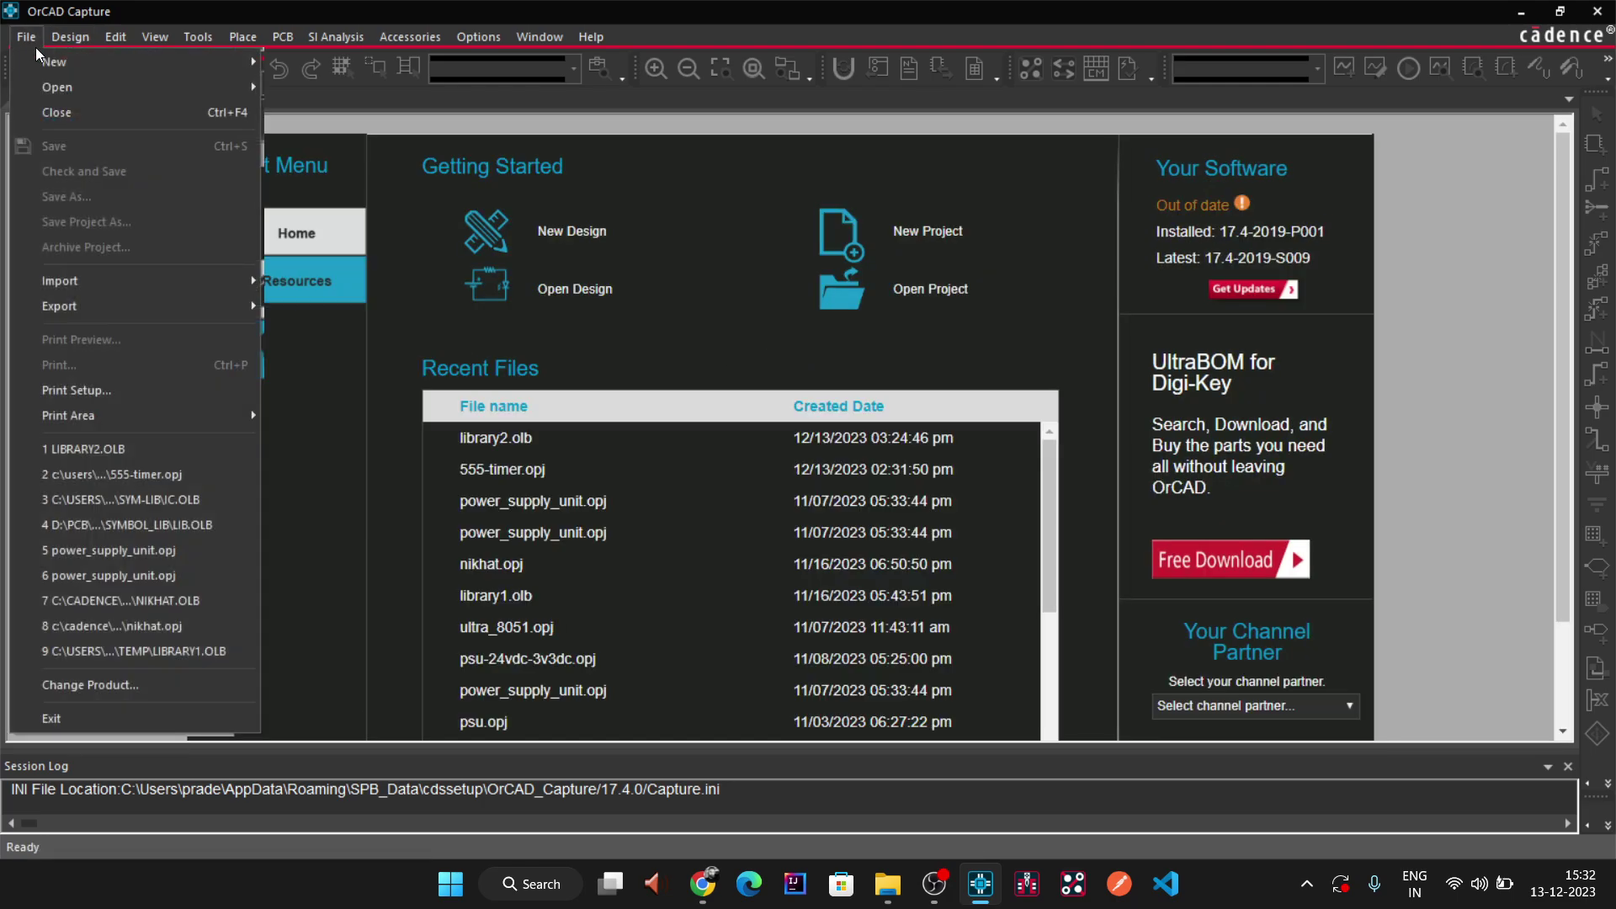
mouse_move(48, 66)
click(320, 63)
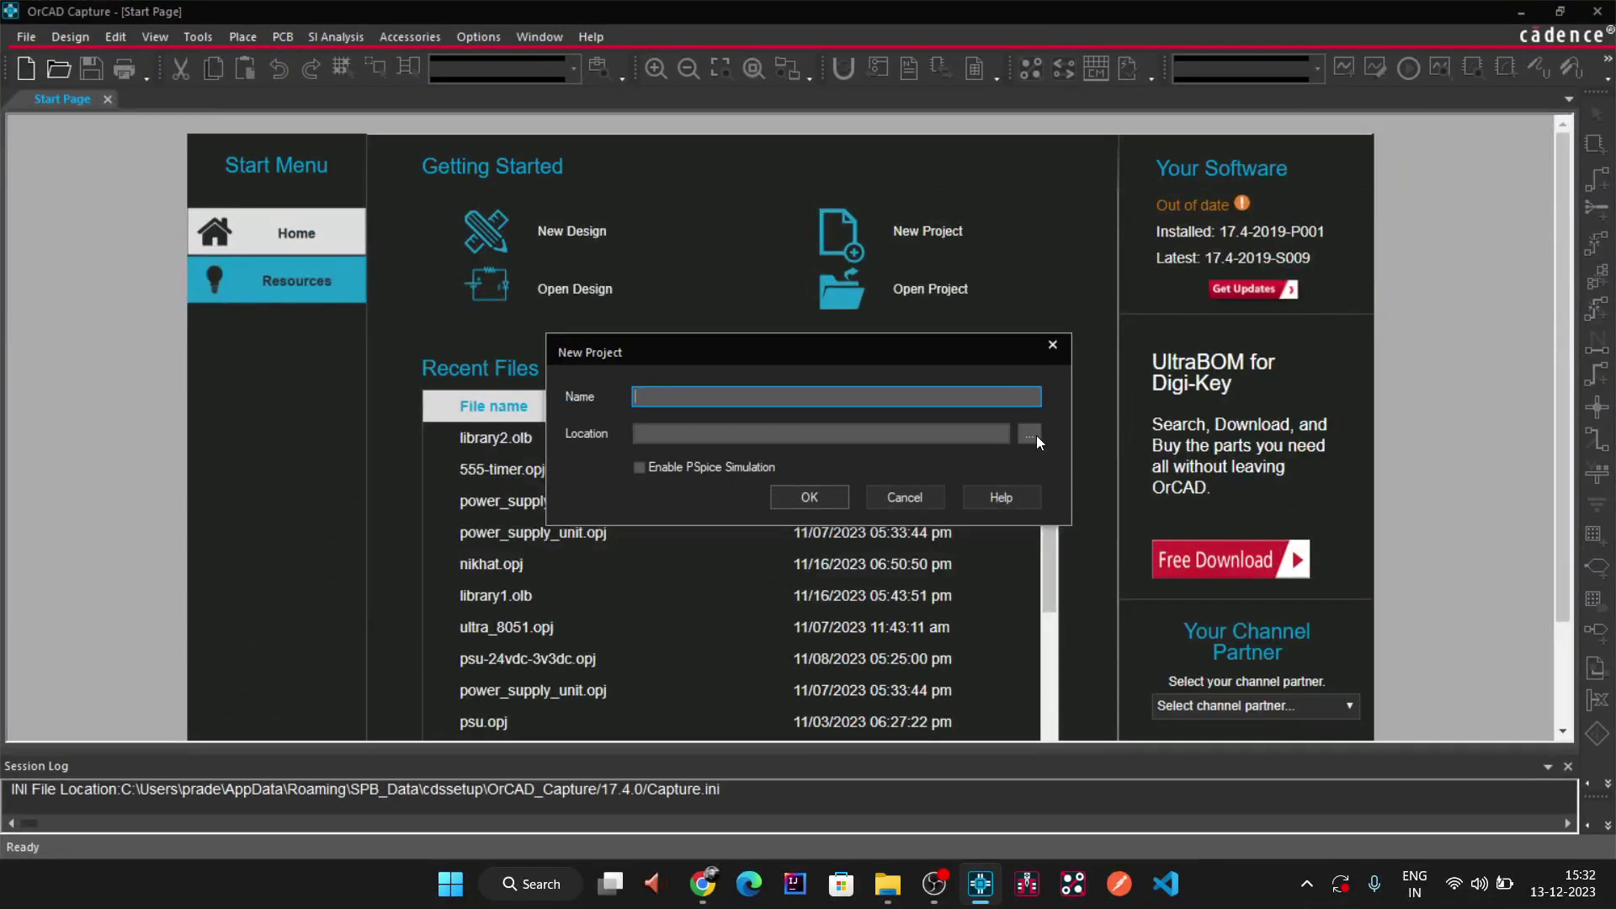
click(1027, 435)
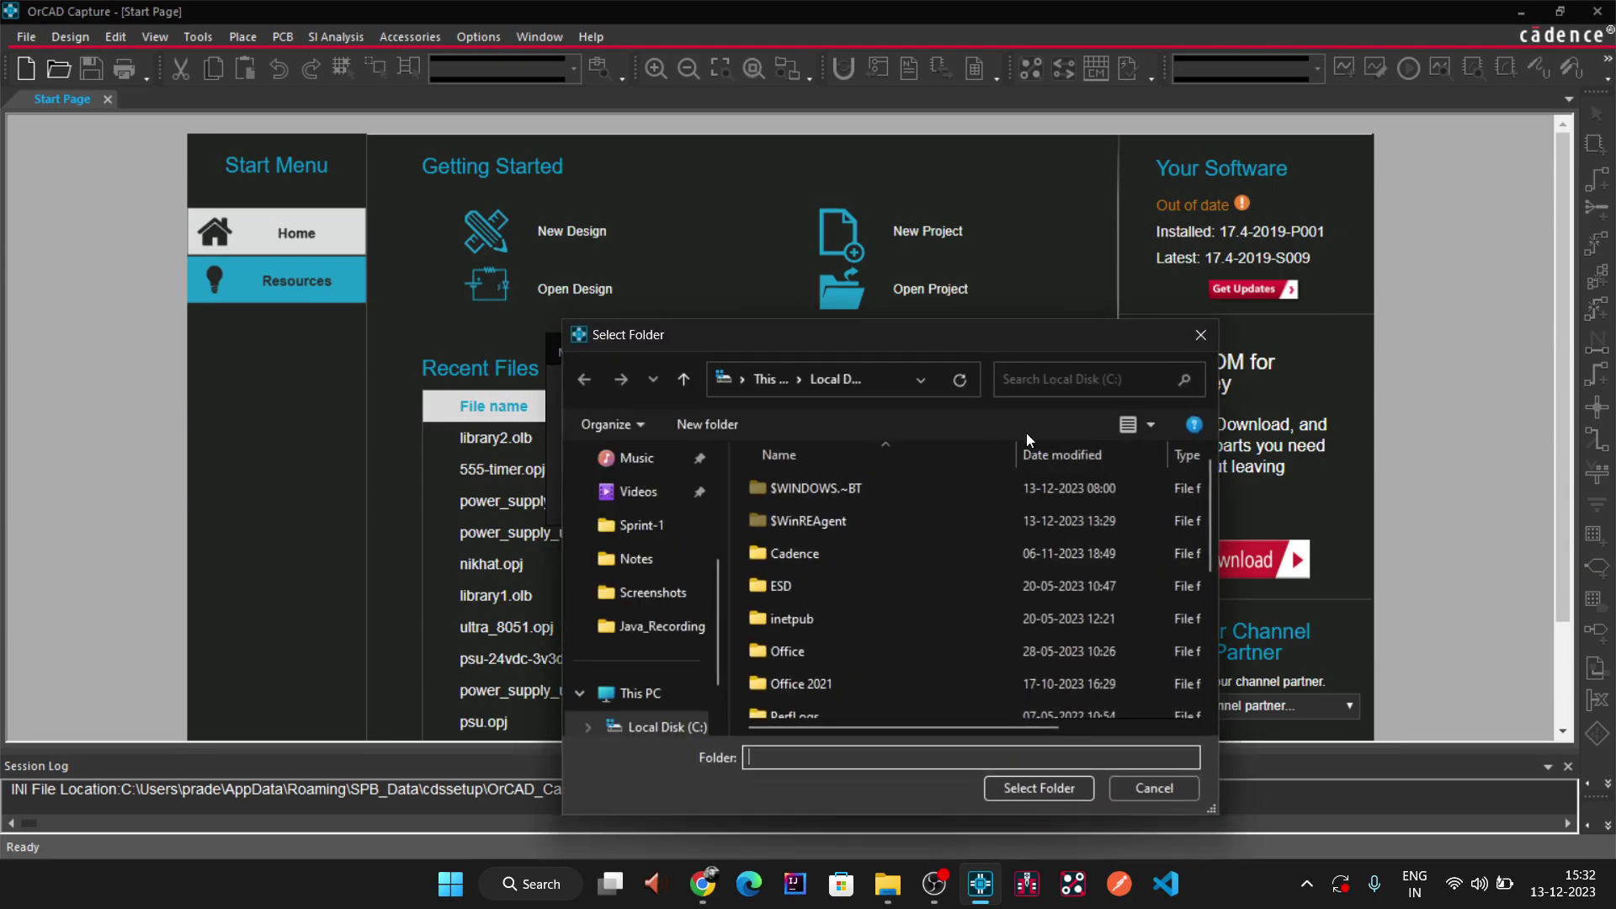
text(f)
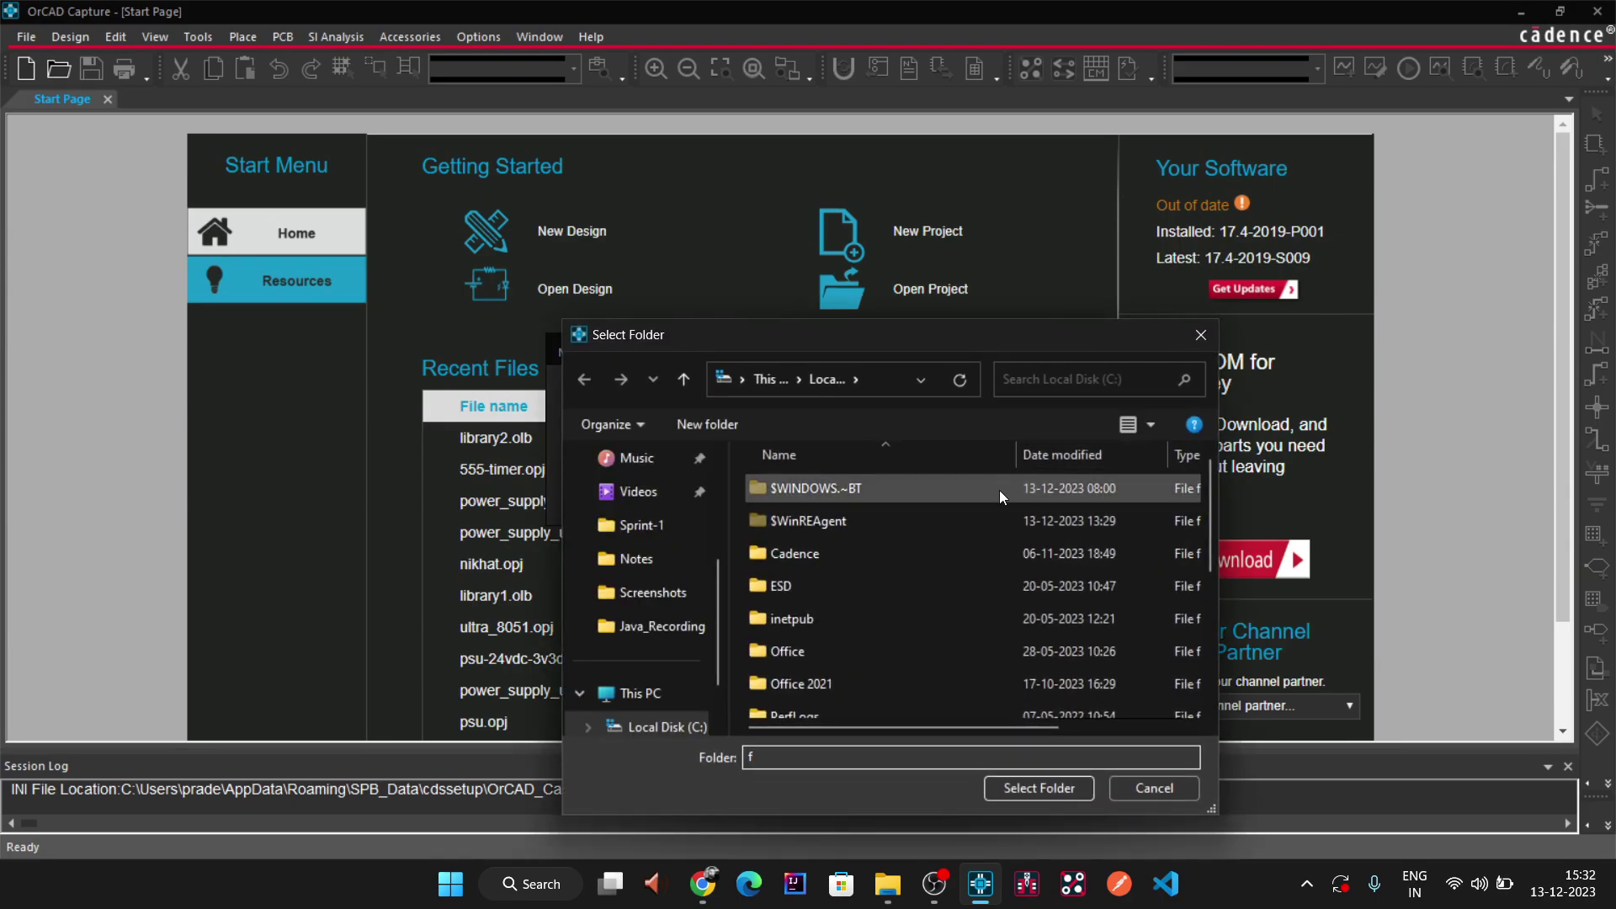
scroll(669, 539, up, 2)
scroll(669, 547, up, 1)
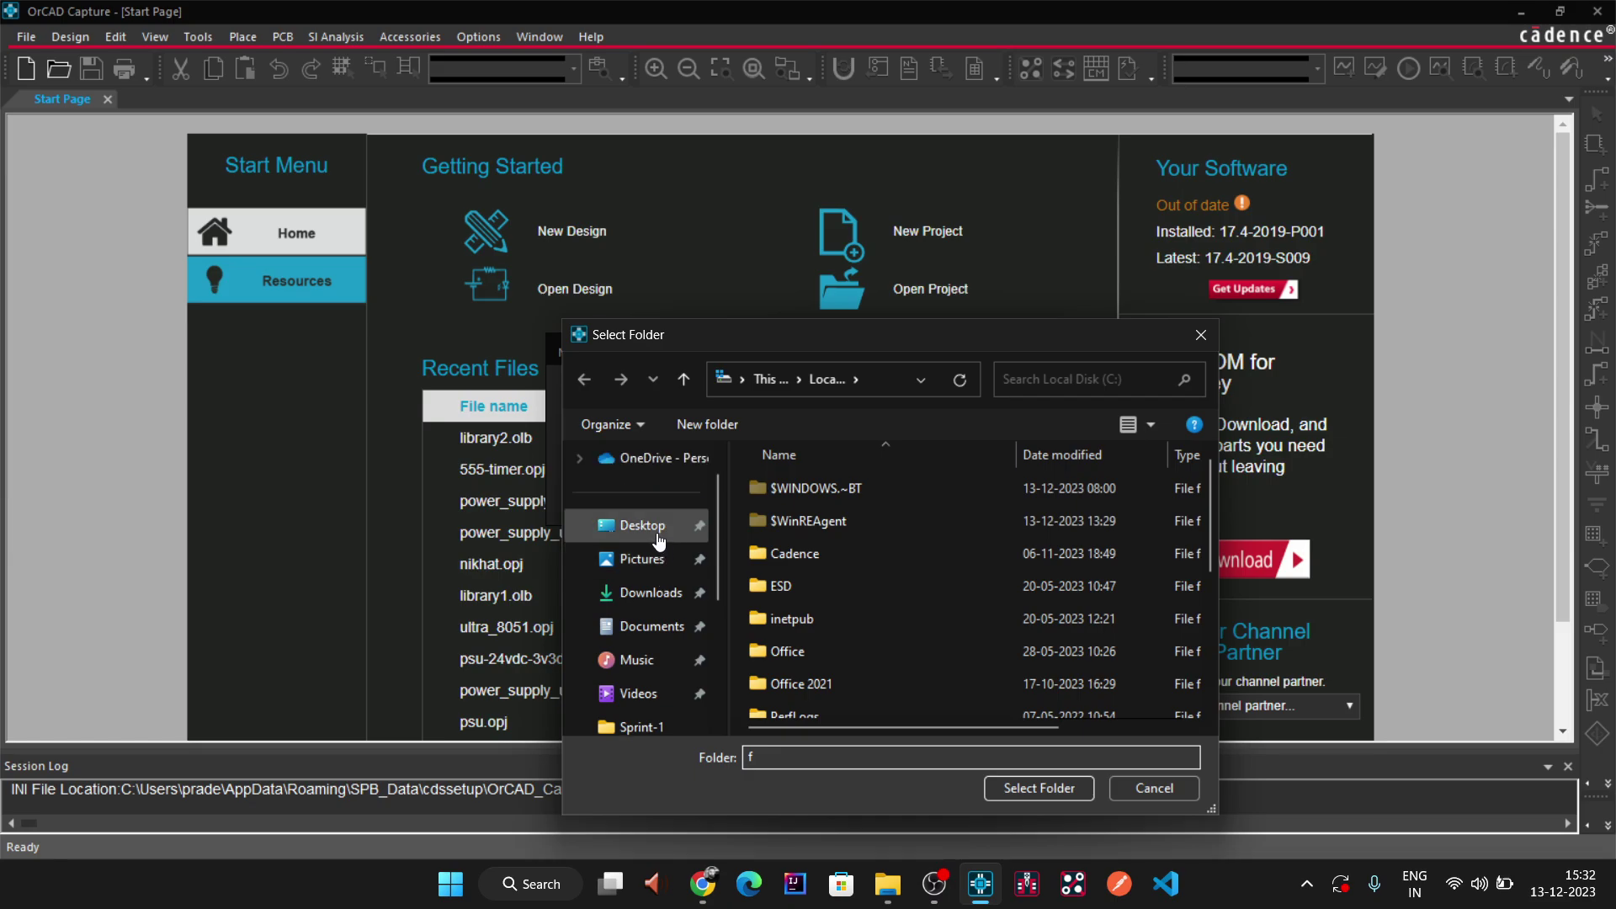
click(642, 525)
double_click(823, 507)
click(824, 565)
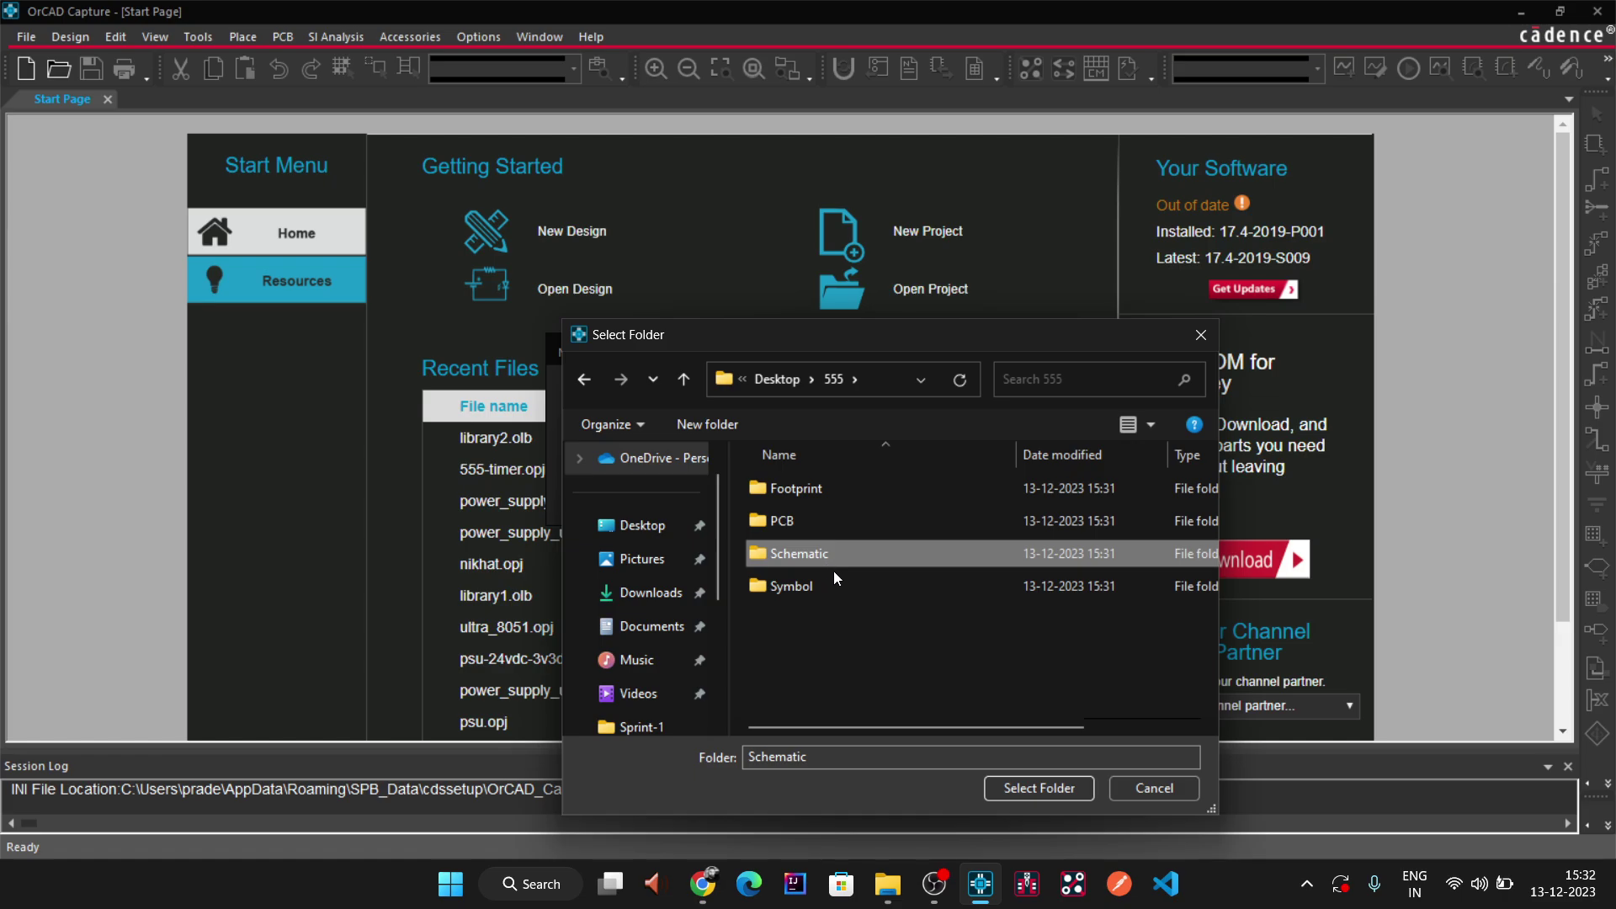
click(1015, 786)
click(681, 402)
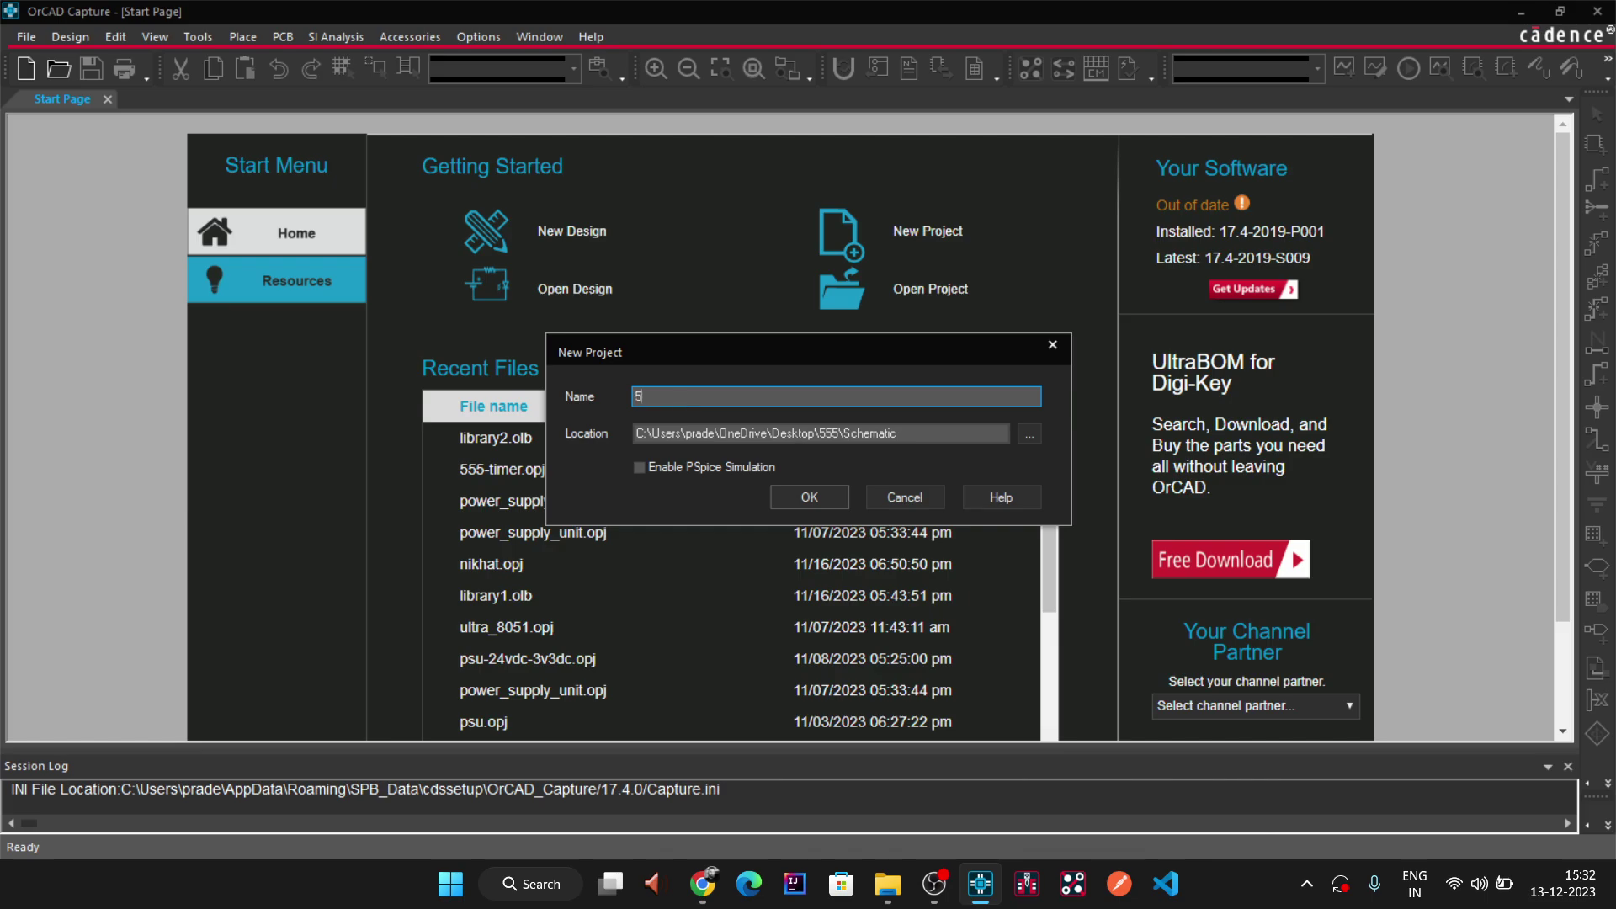
key(Return)
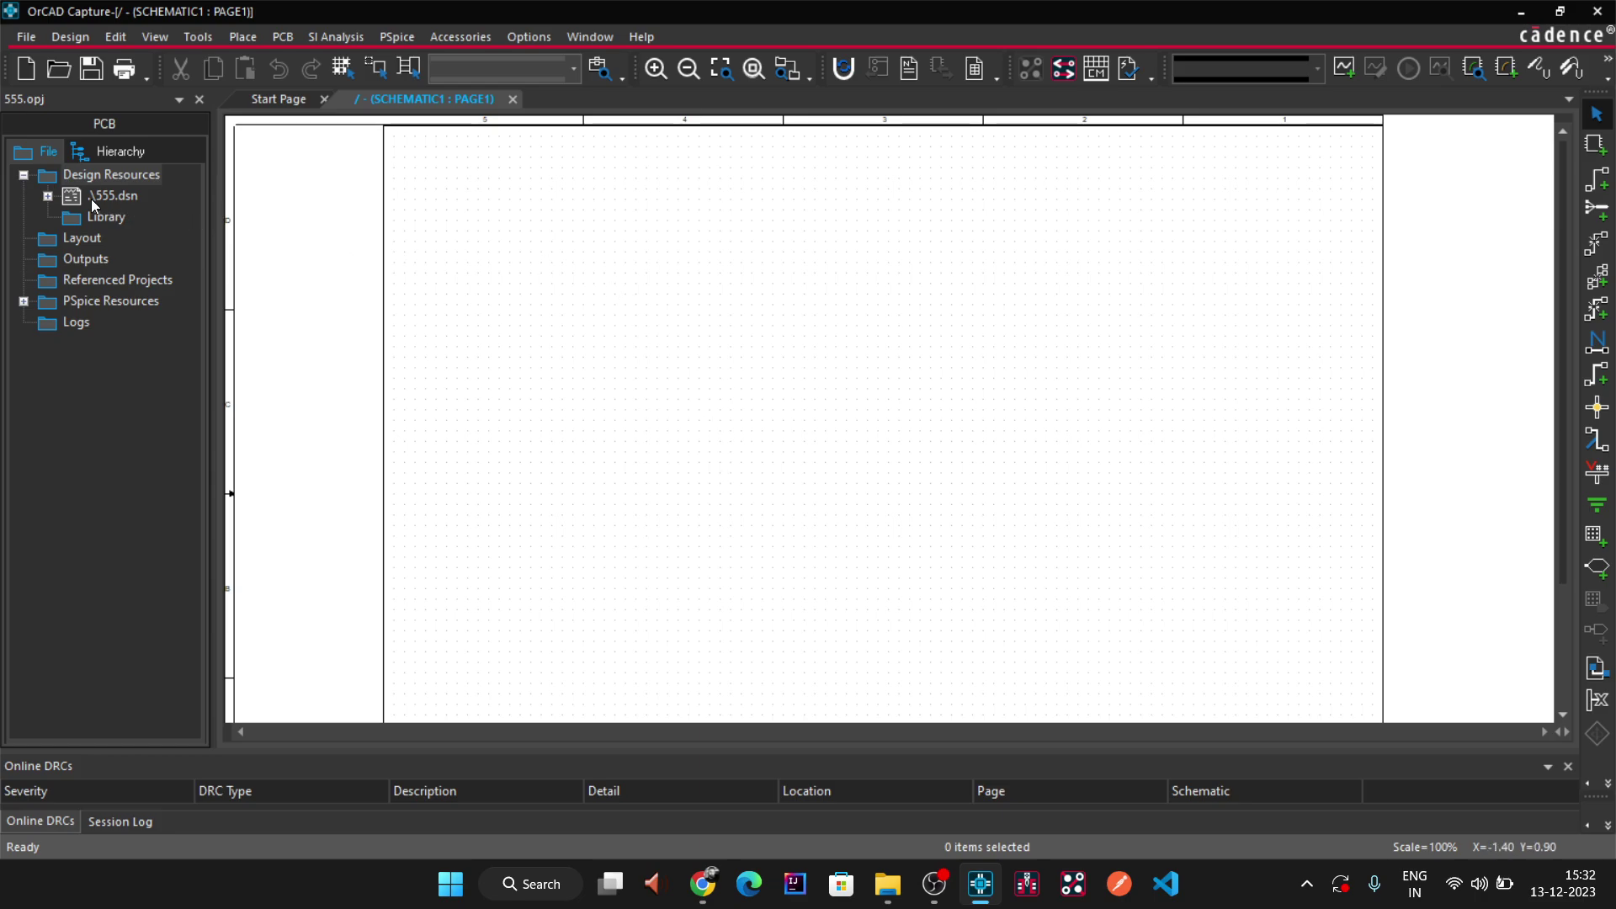
- Expand the 555.dsn design down to SCHEMATIC1 and open its page PAGE1
click(48, 195)
click(72, 216)
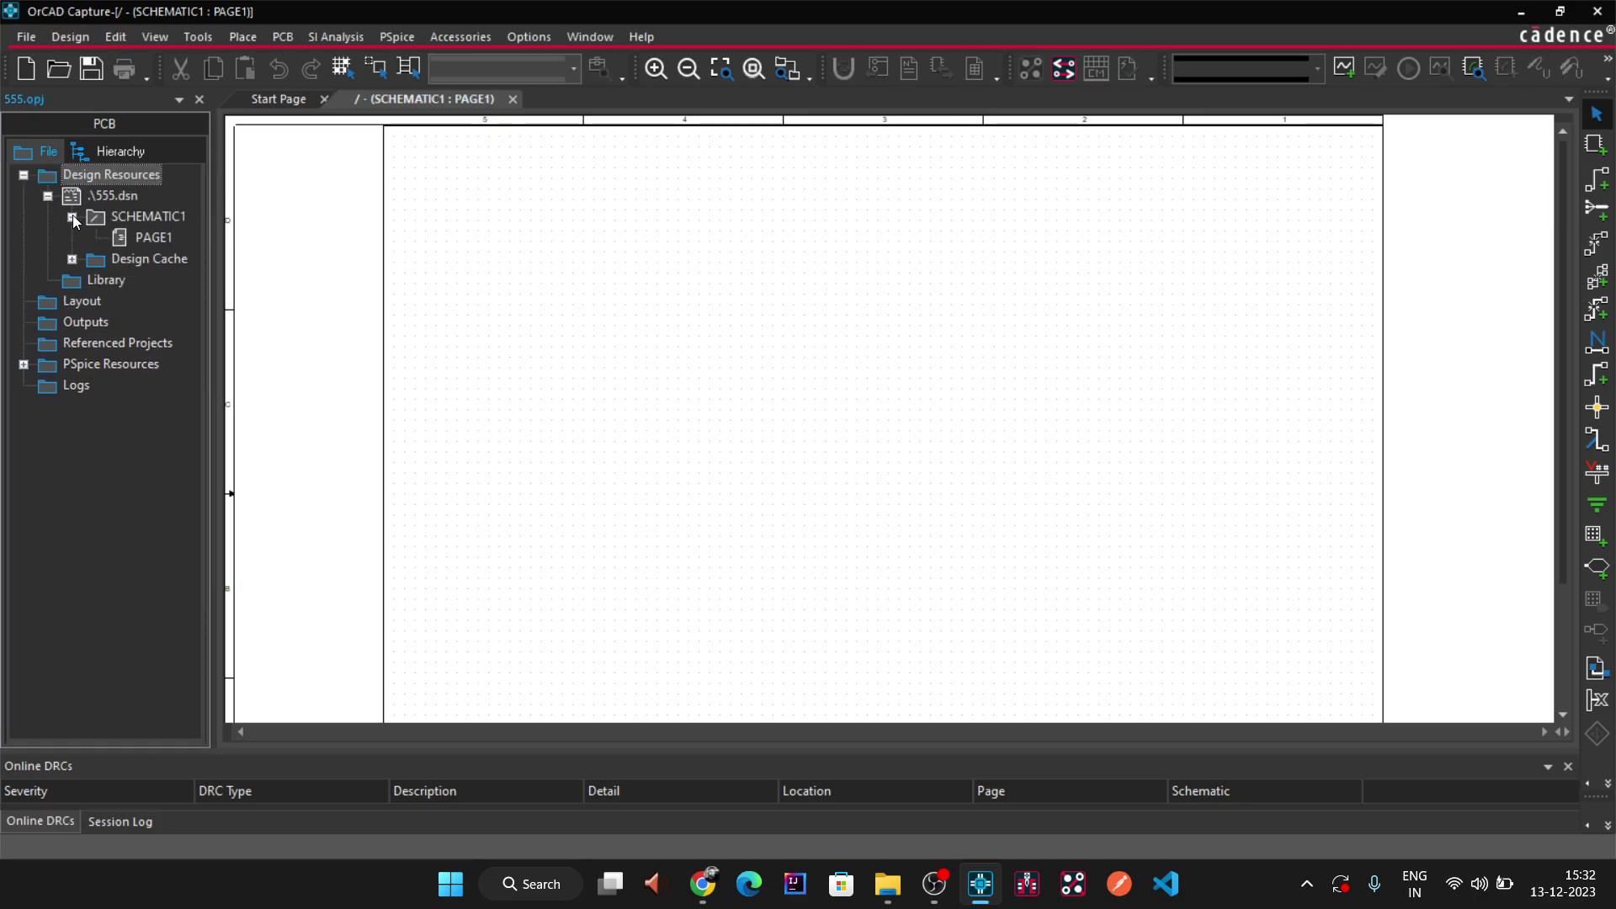
double_click(152, 239)
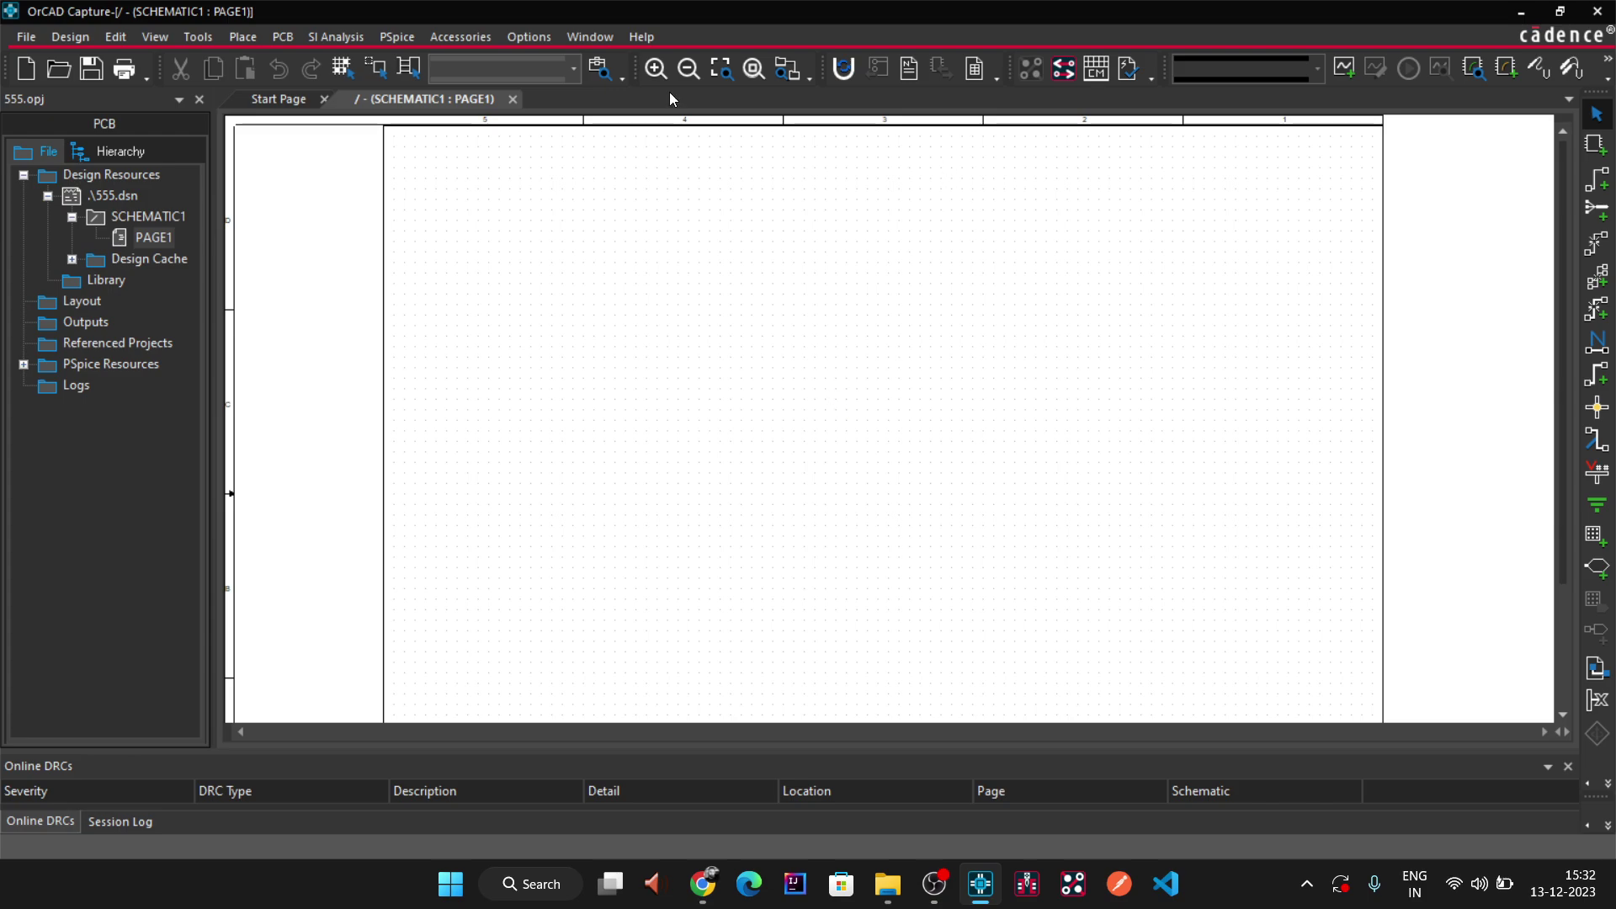
- Set the schematic page's units to millimeters with page size A4
click(538, 39)
click(606, 194)
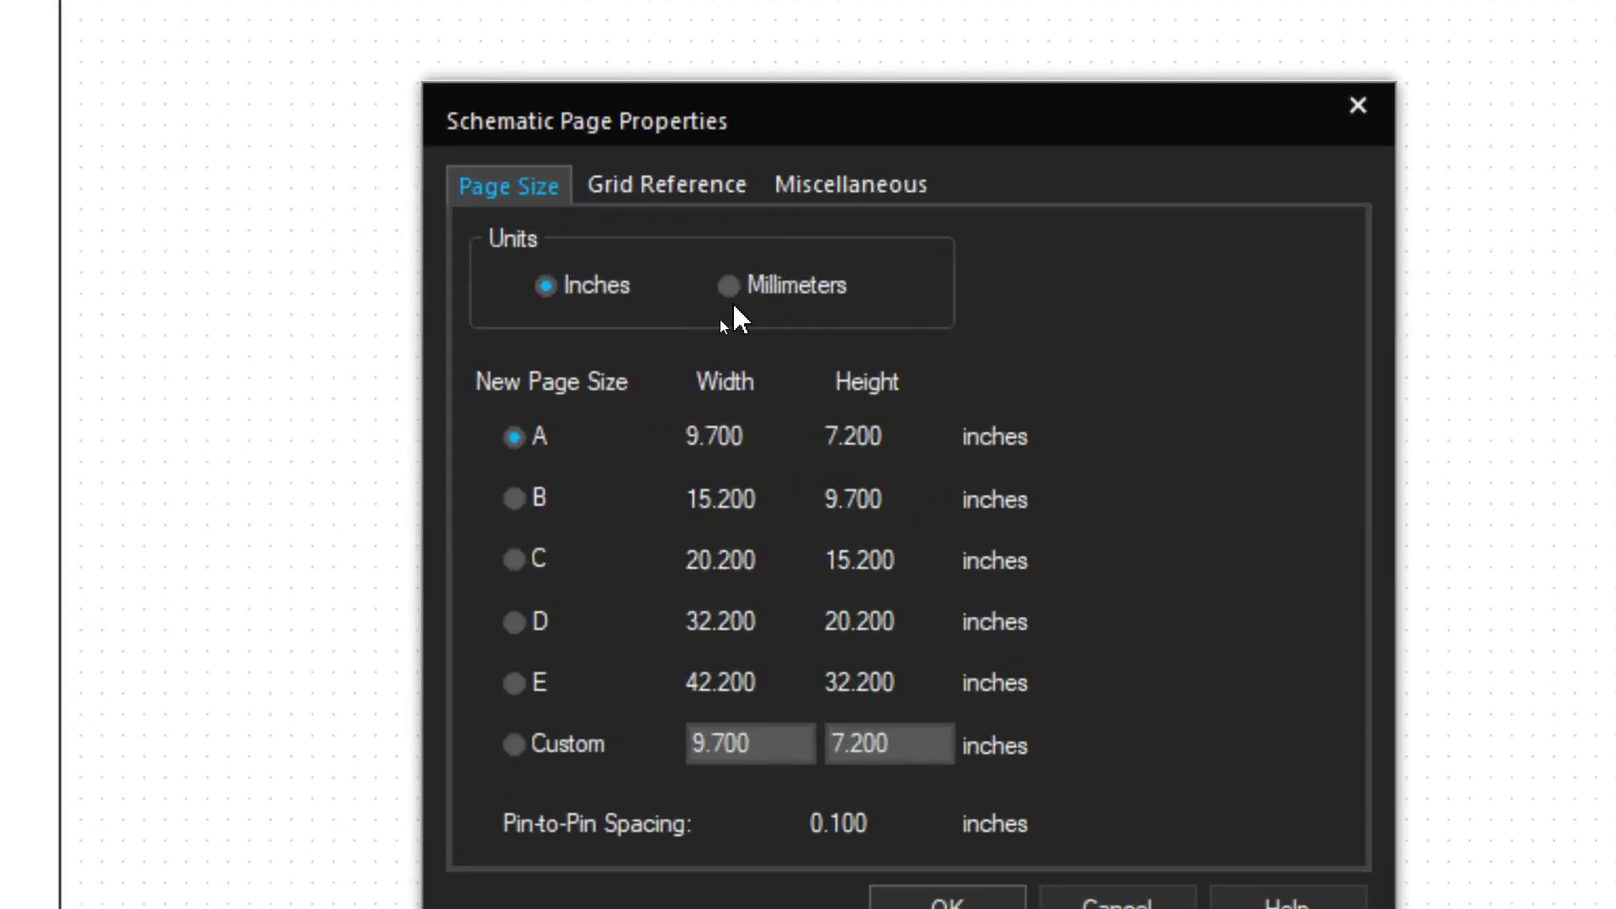
click(717, 311)
click(517, 437)
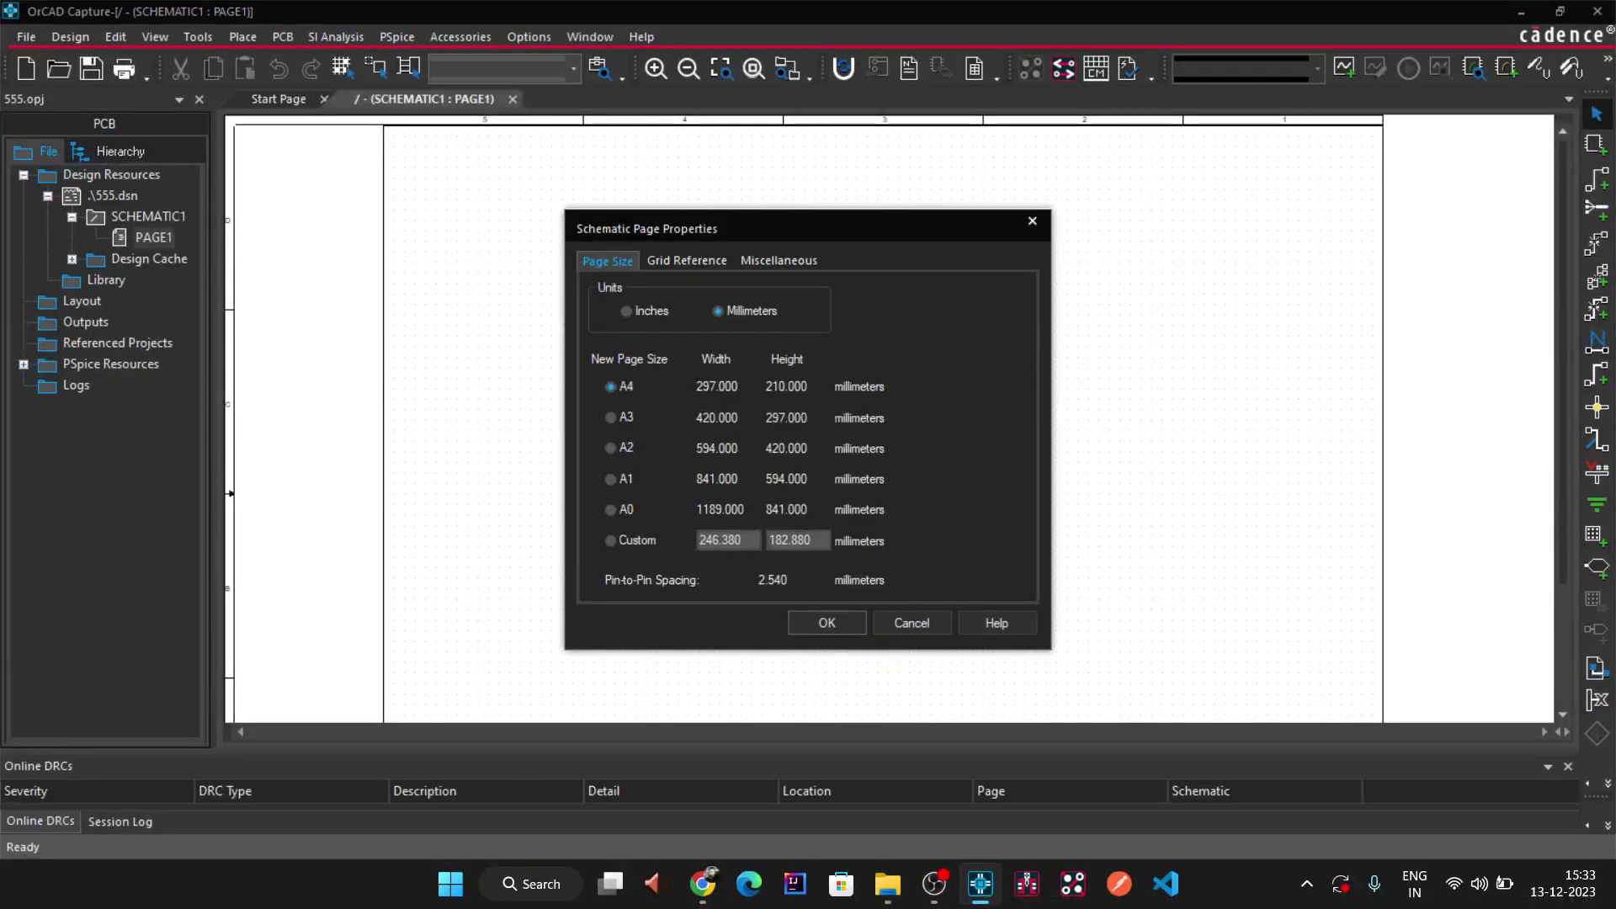
click(821, 620)
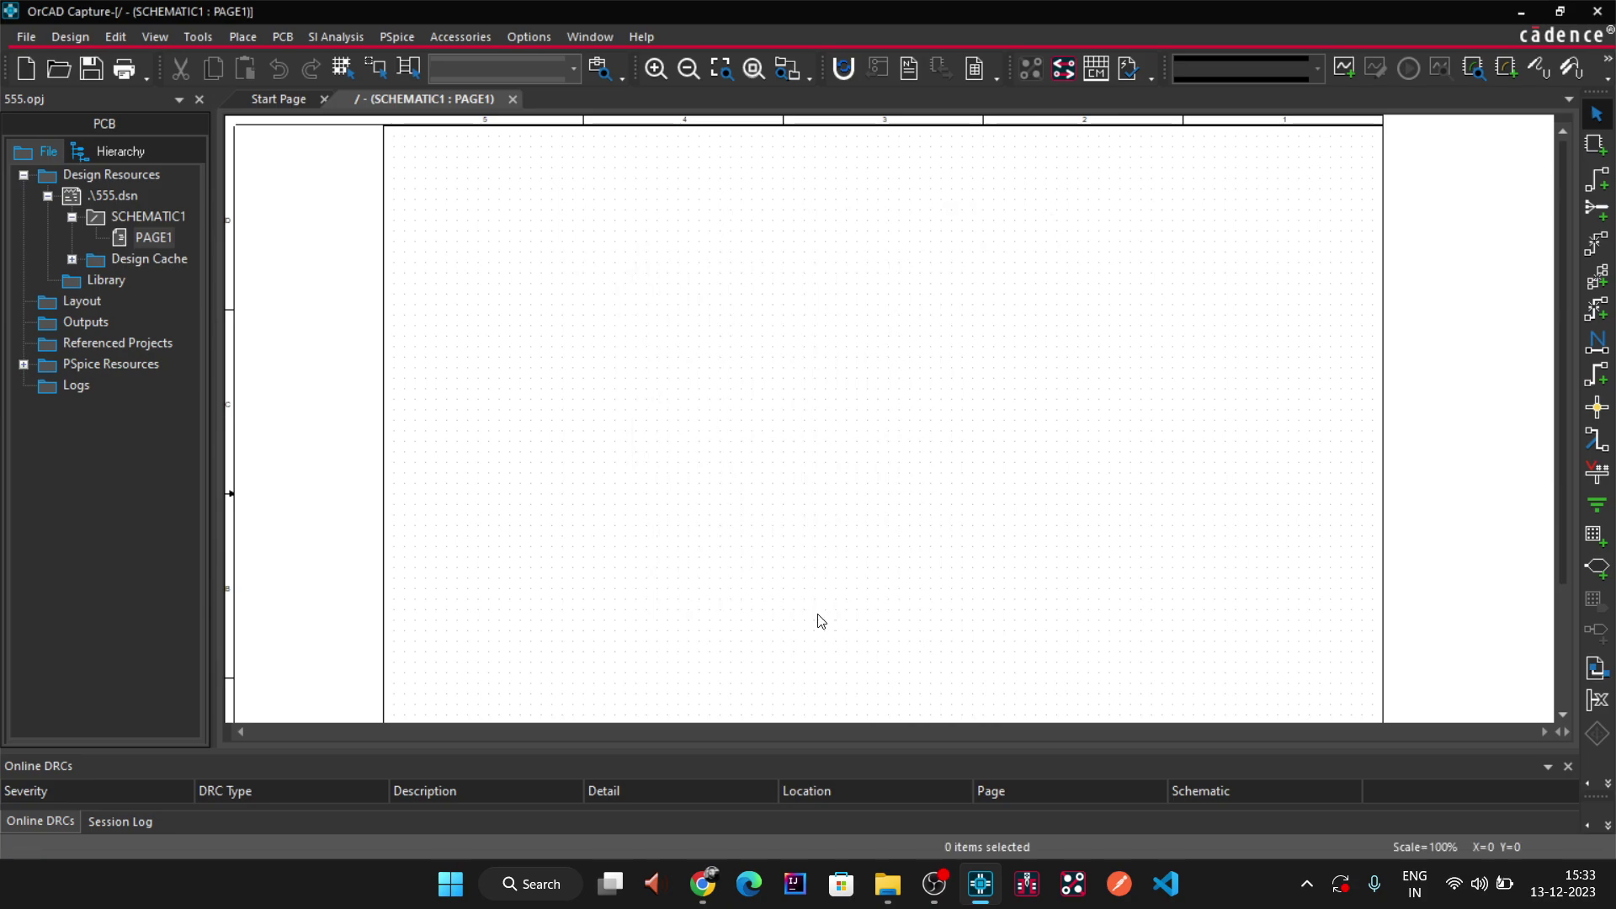
- Set the Title value in the schematic page's title block to 555
scroll(1195, 519, down, 5)
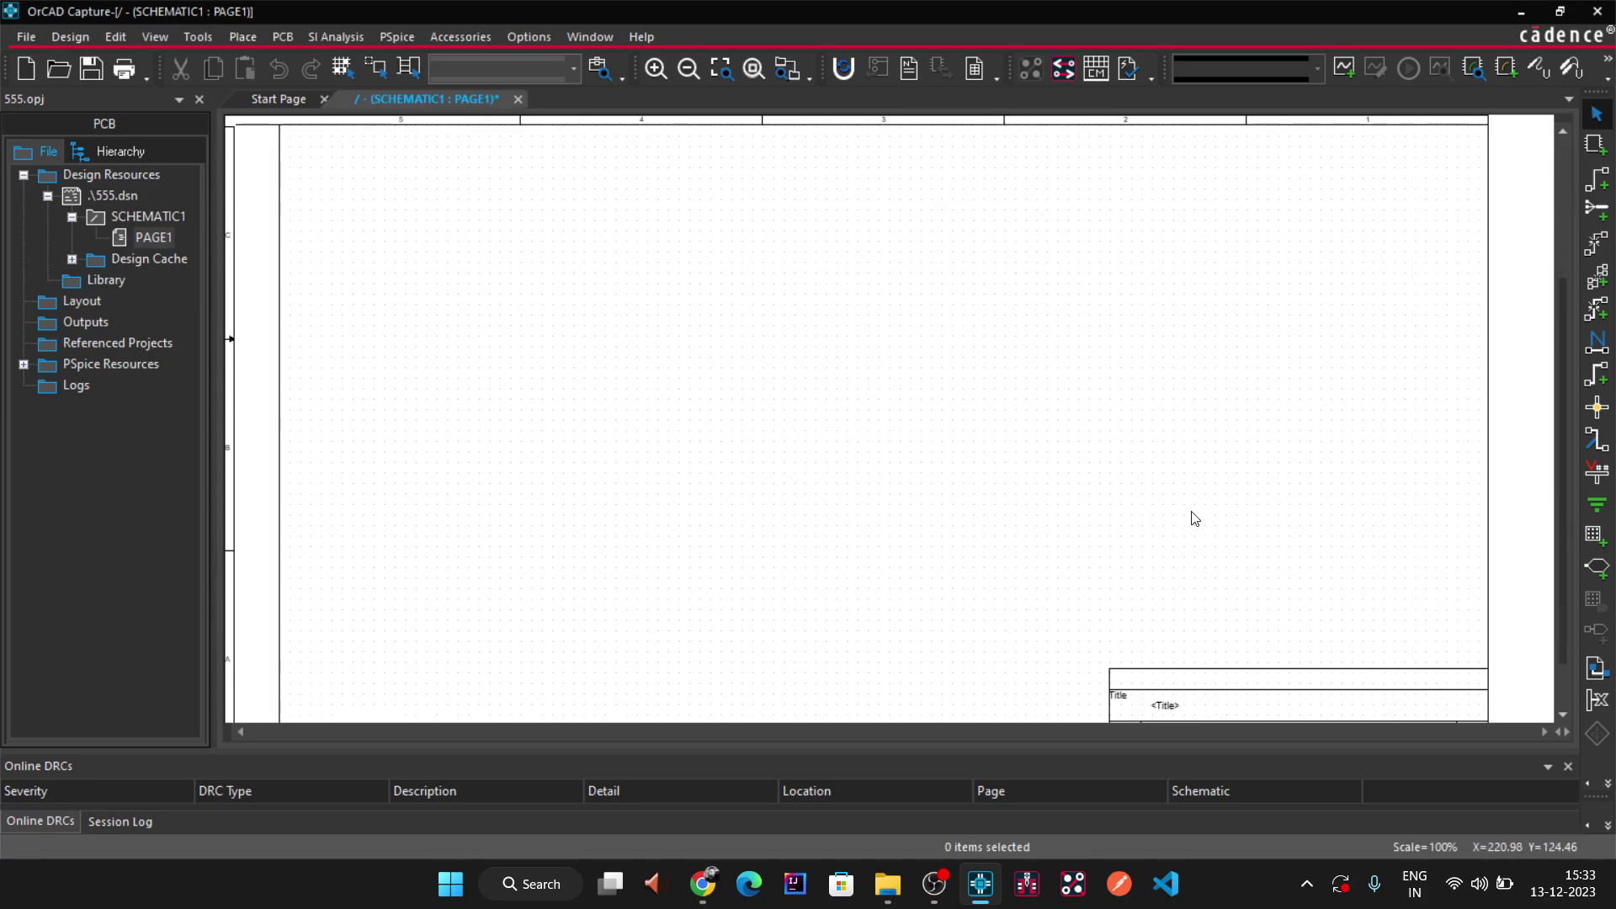
ctrl+scroll(1307, 679, up, 3)
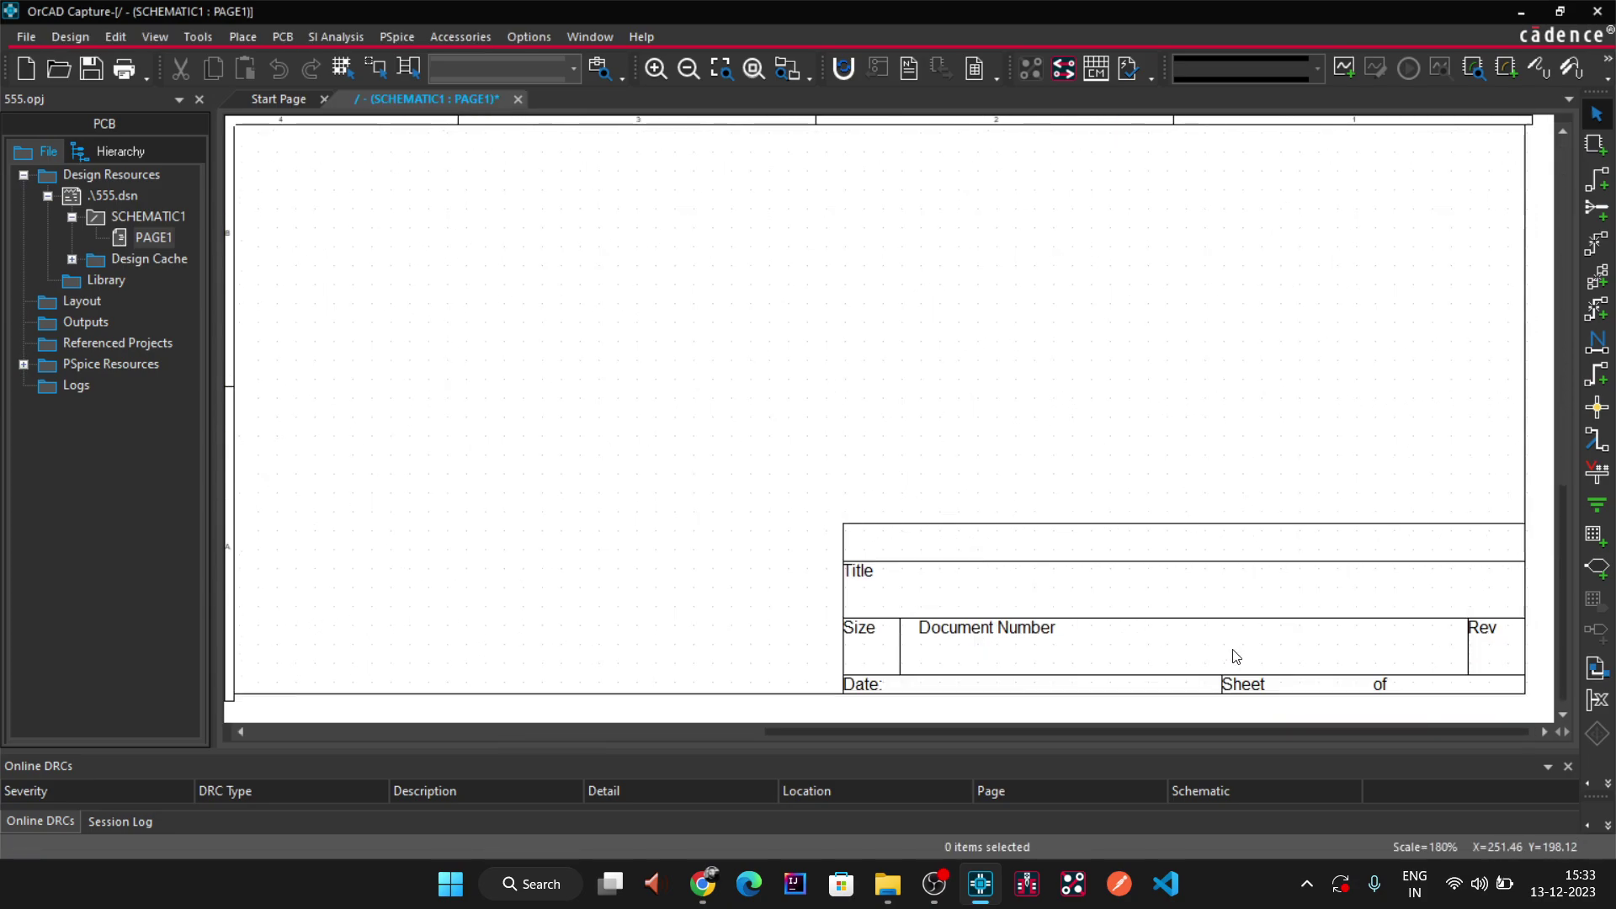
click(725, 637)
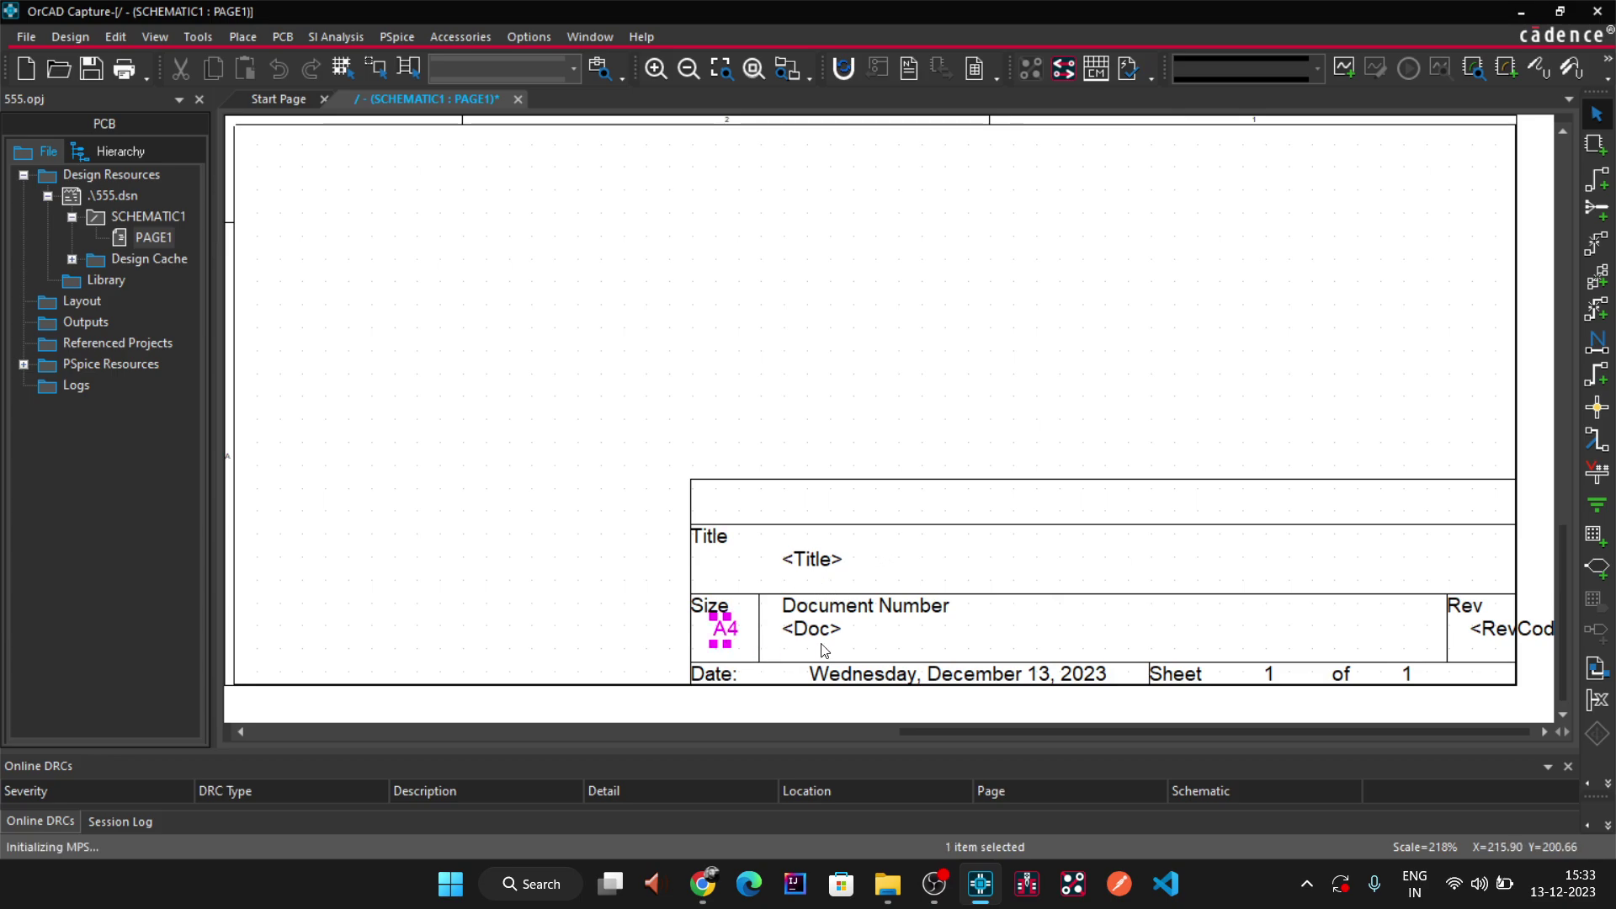
double_click(812, 559)
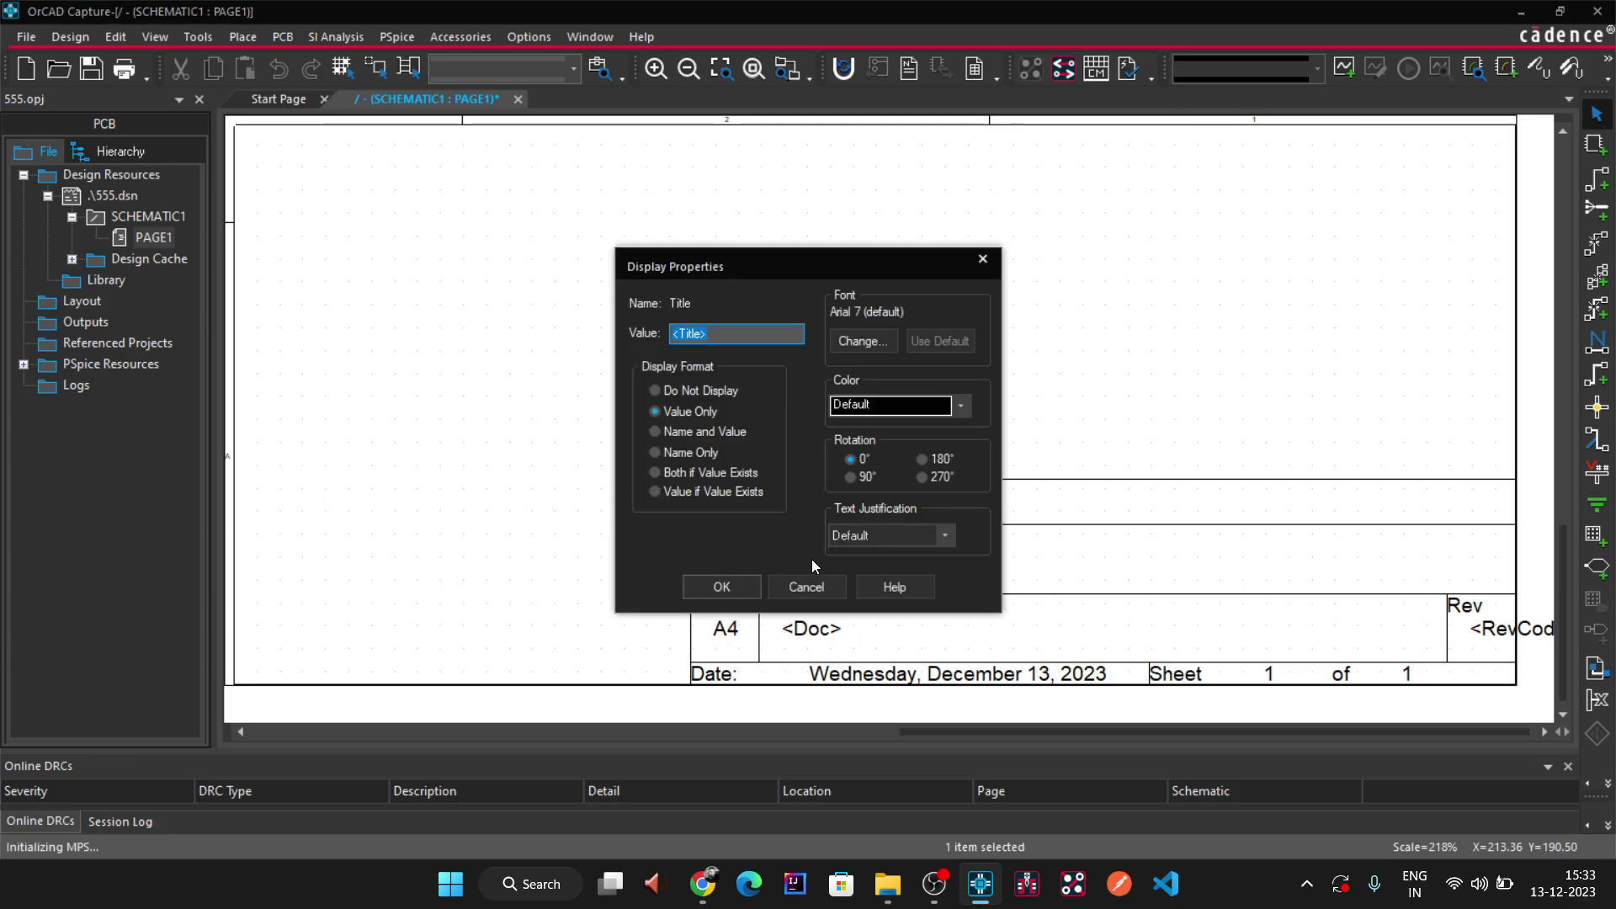
text(555)
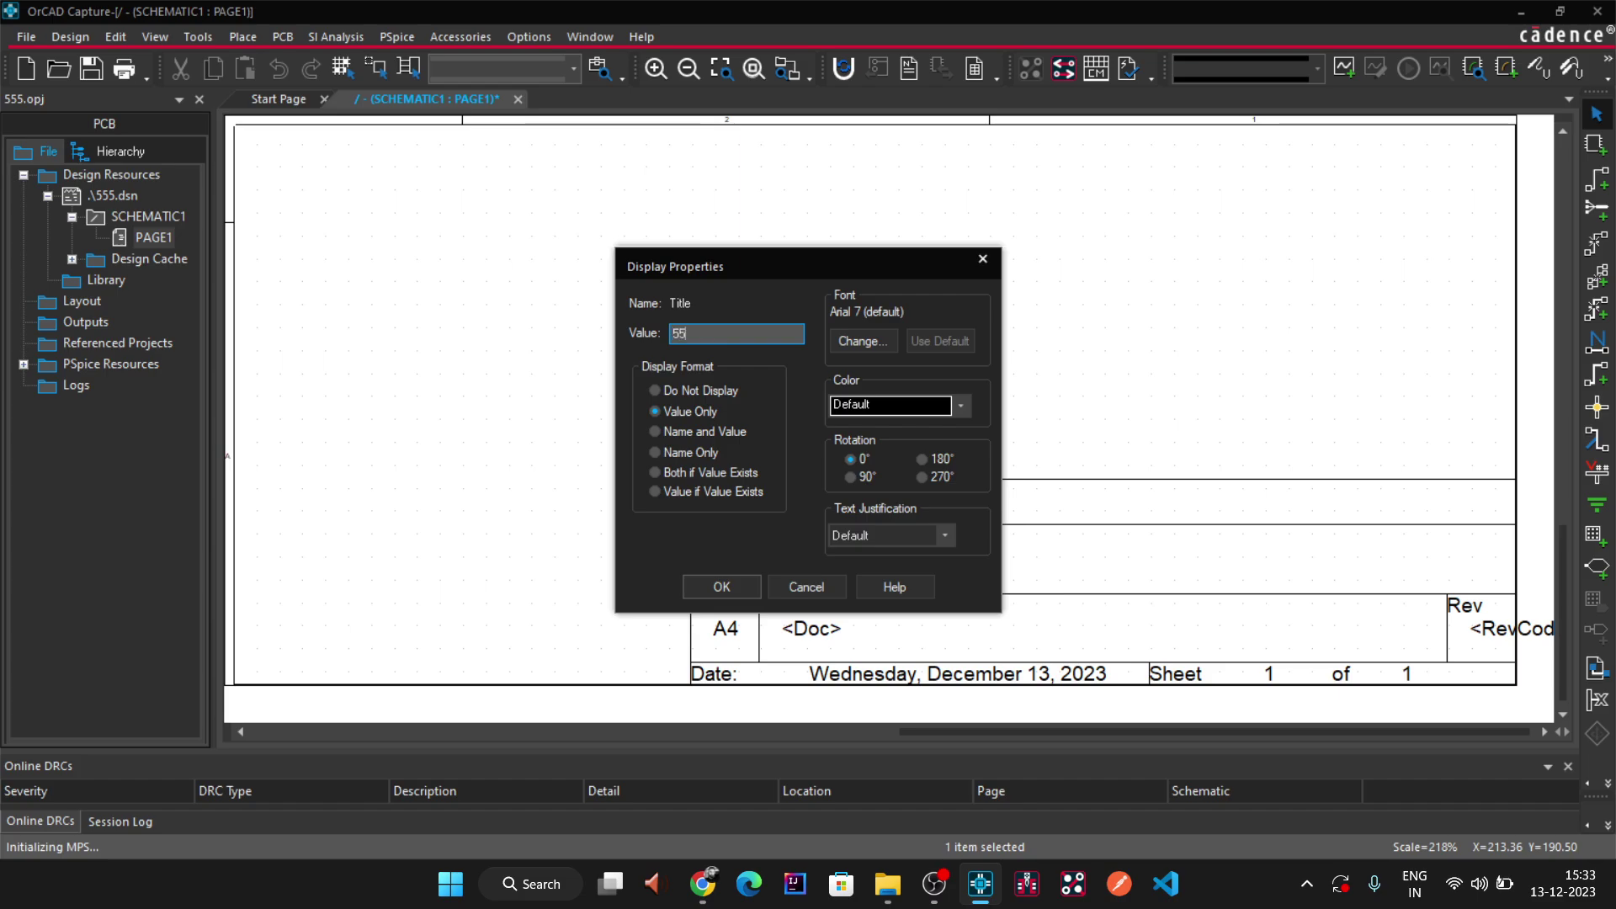
key(Return)
click(844, 447)
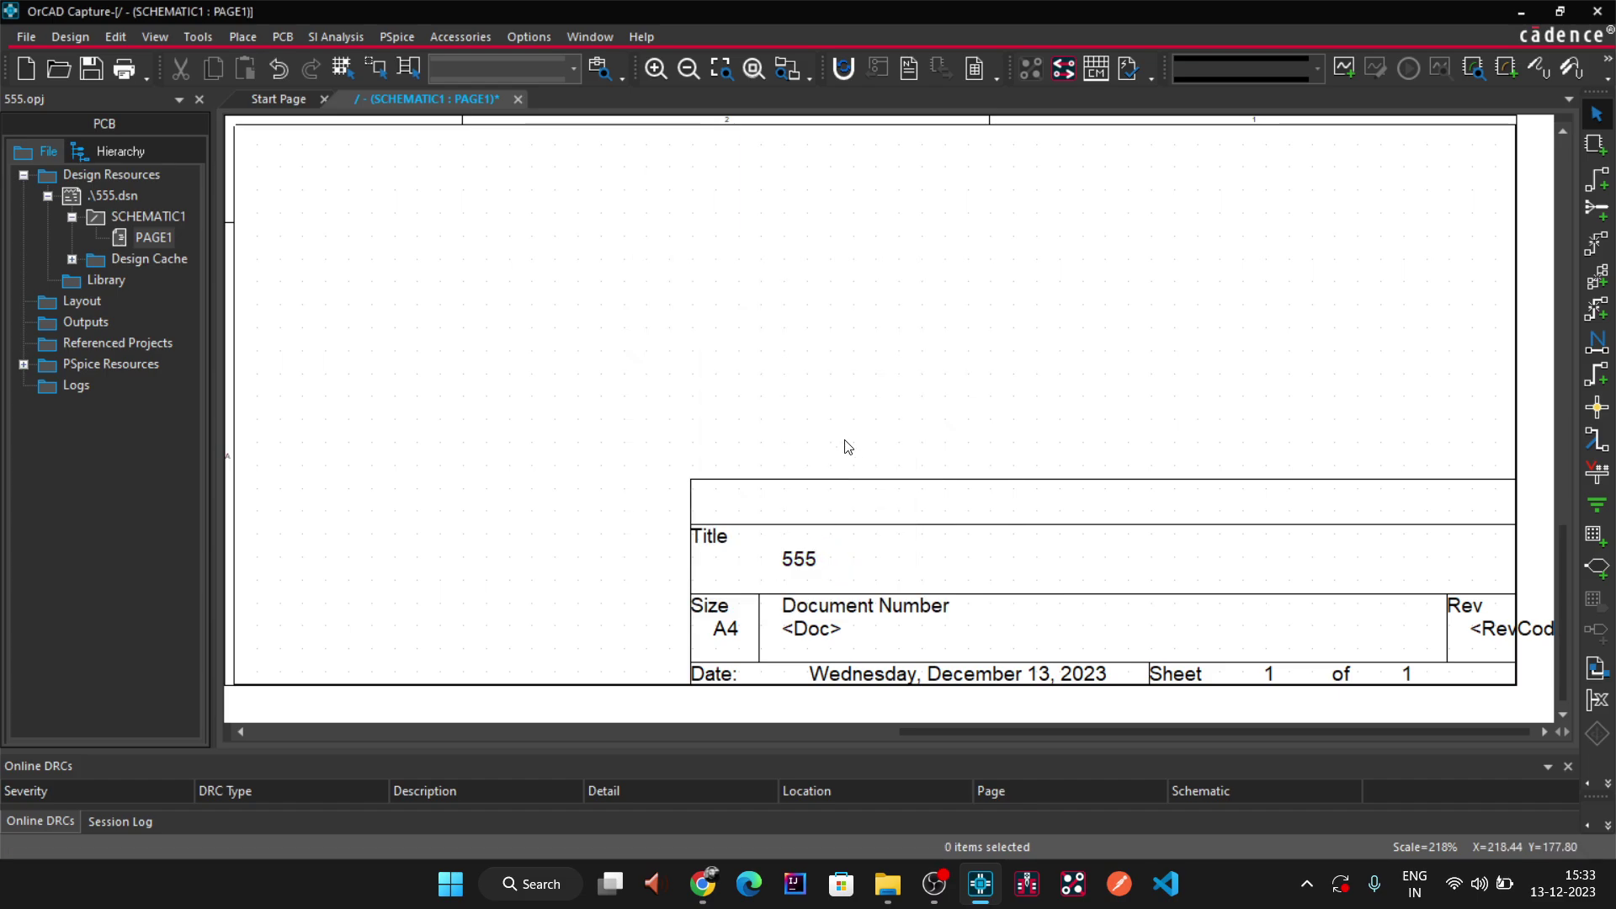
- Browse the available library parts offered for placement on the schematic page
ctrl+scroll(850, 448, down, 1)
ctrl+scroll(850, 448, down, 3)
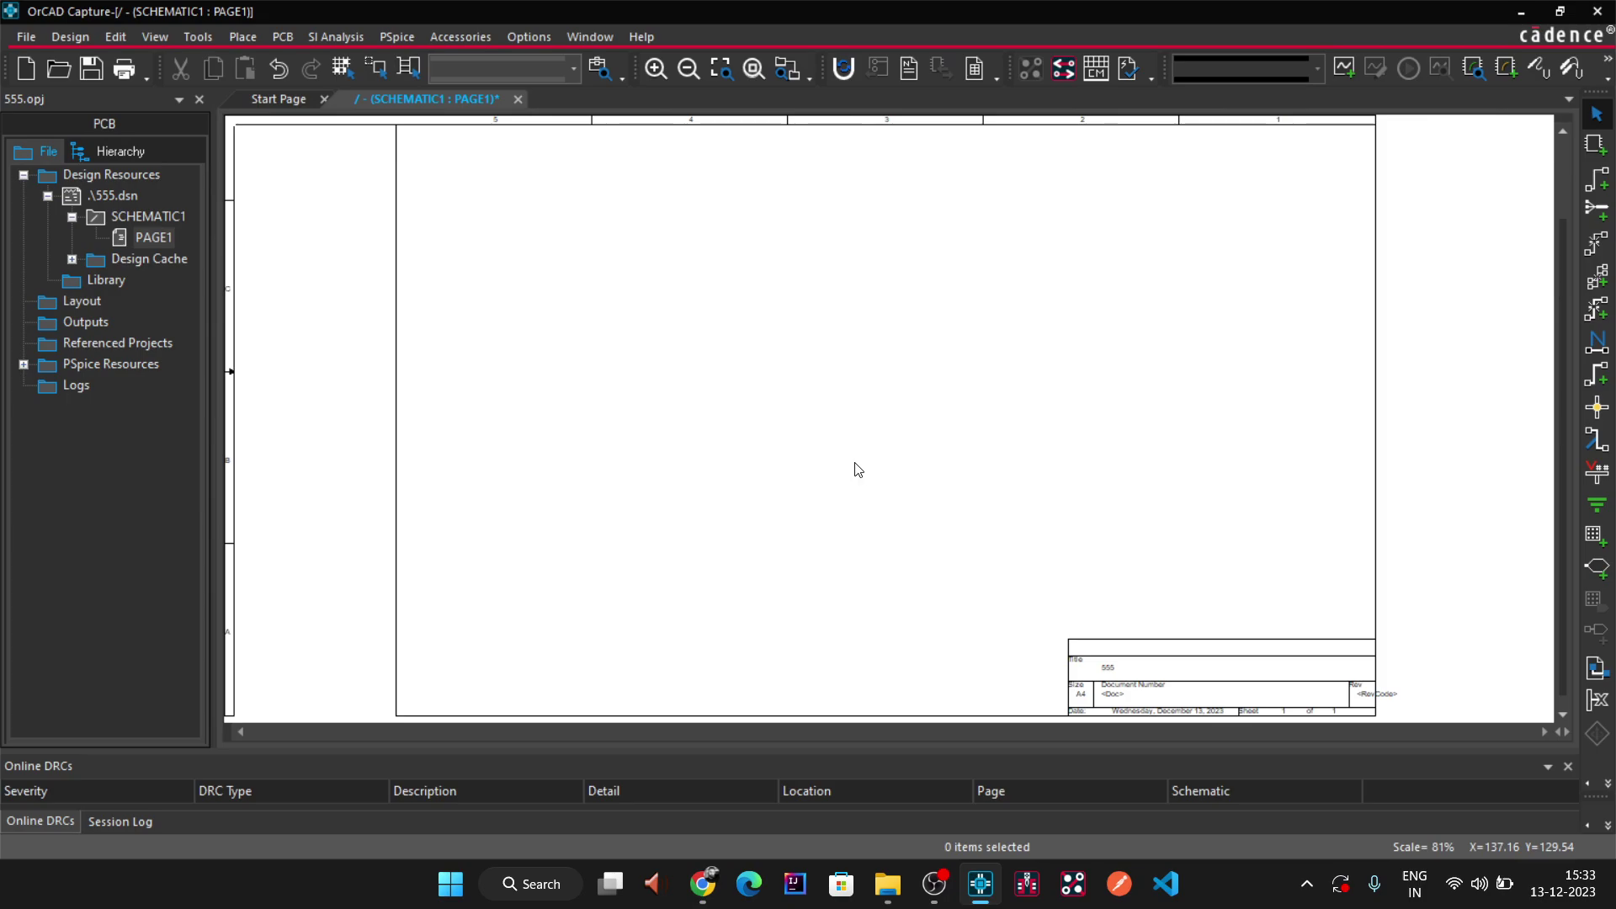
click(290, 37)
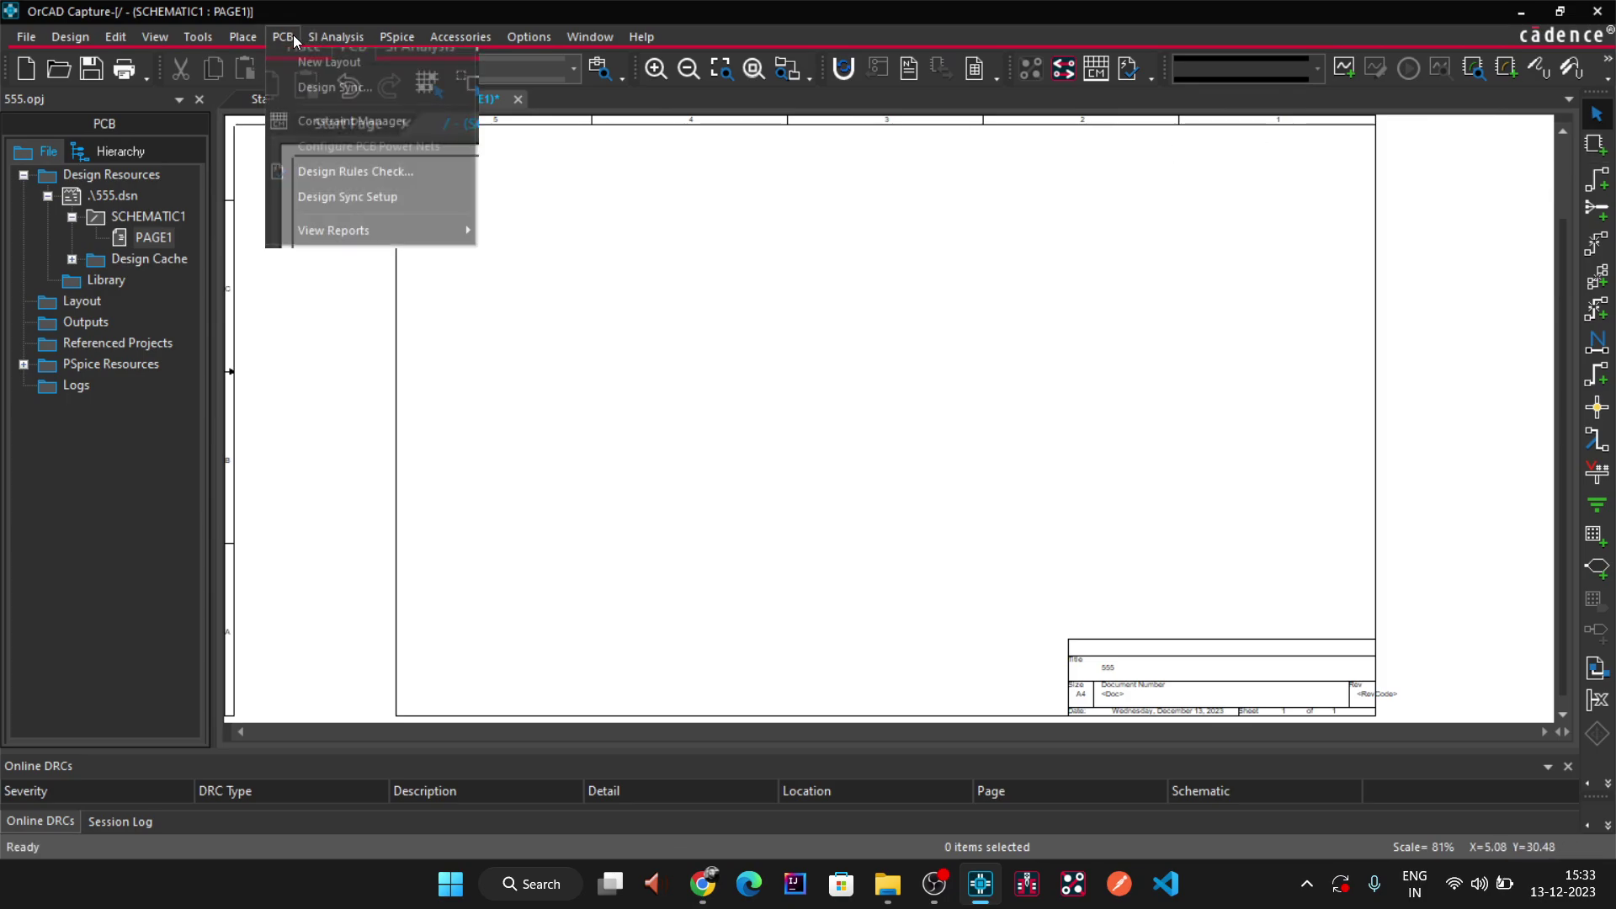
click(253, 36)
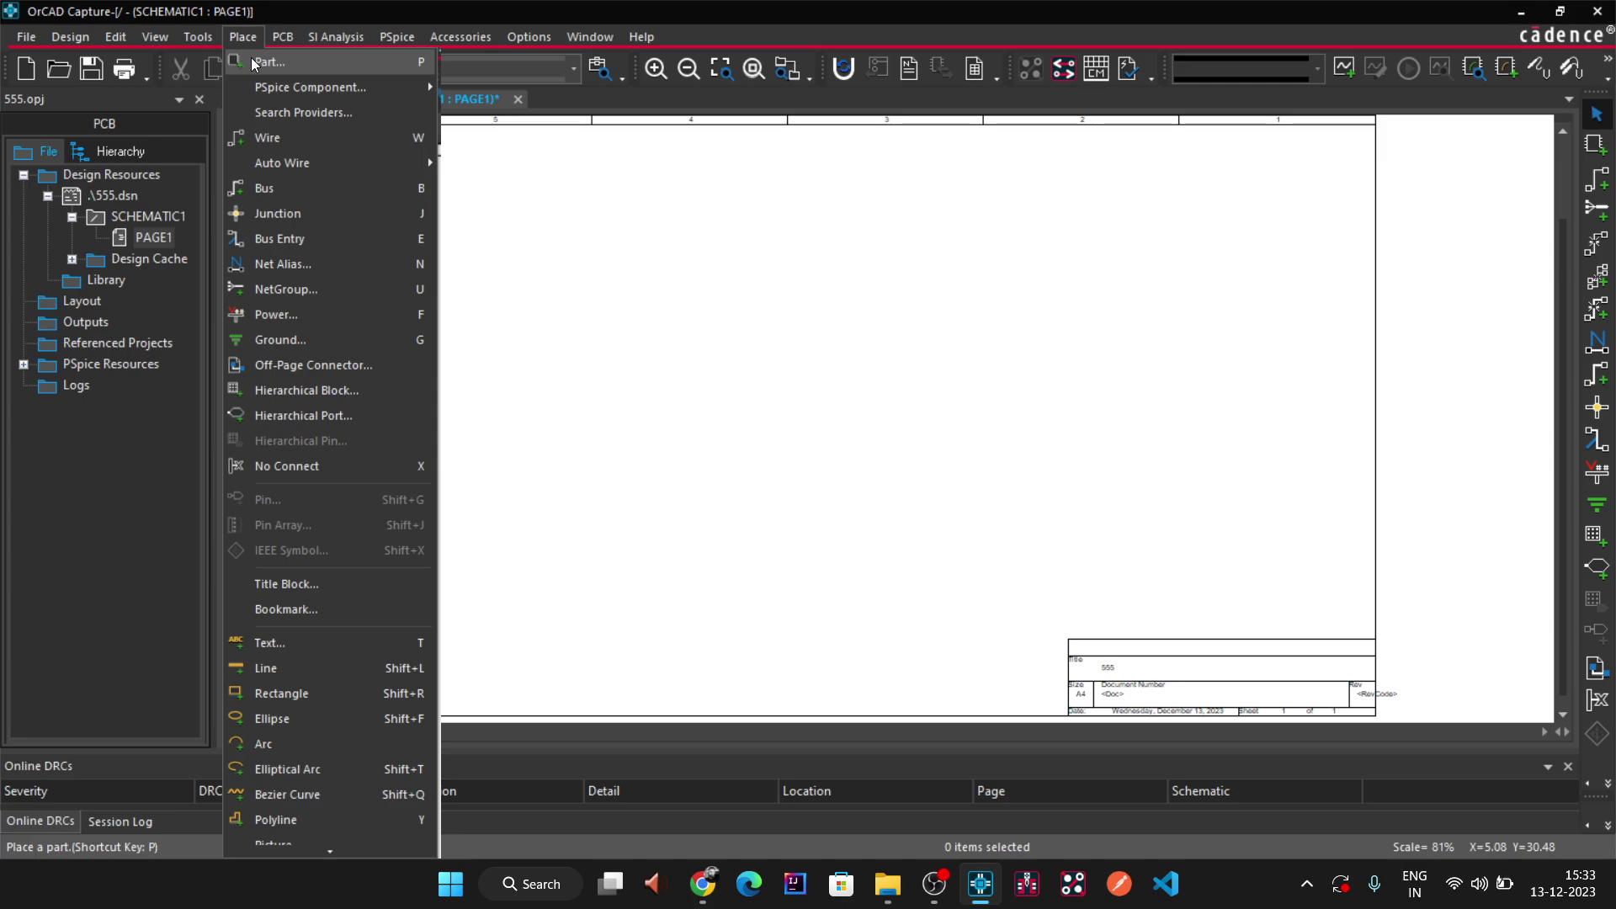
click(265, 62)
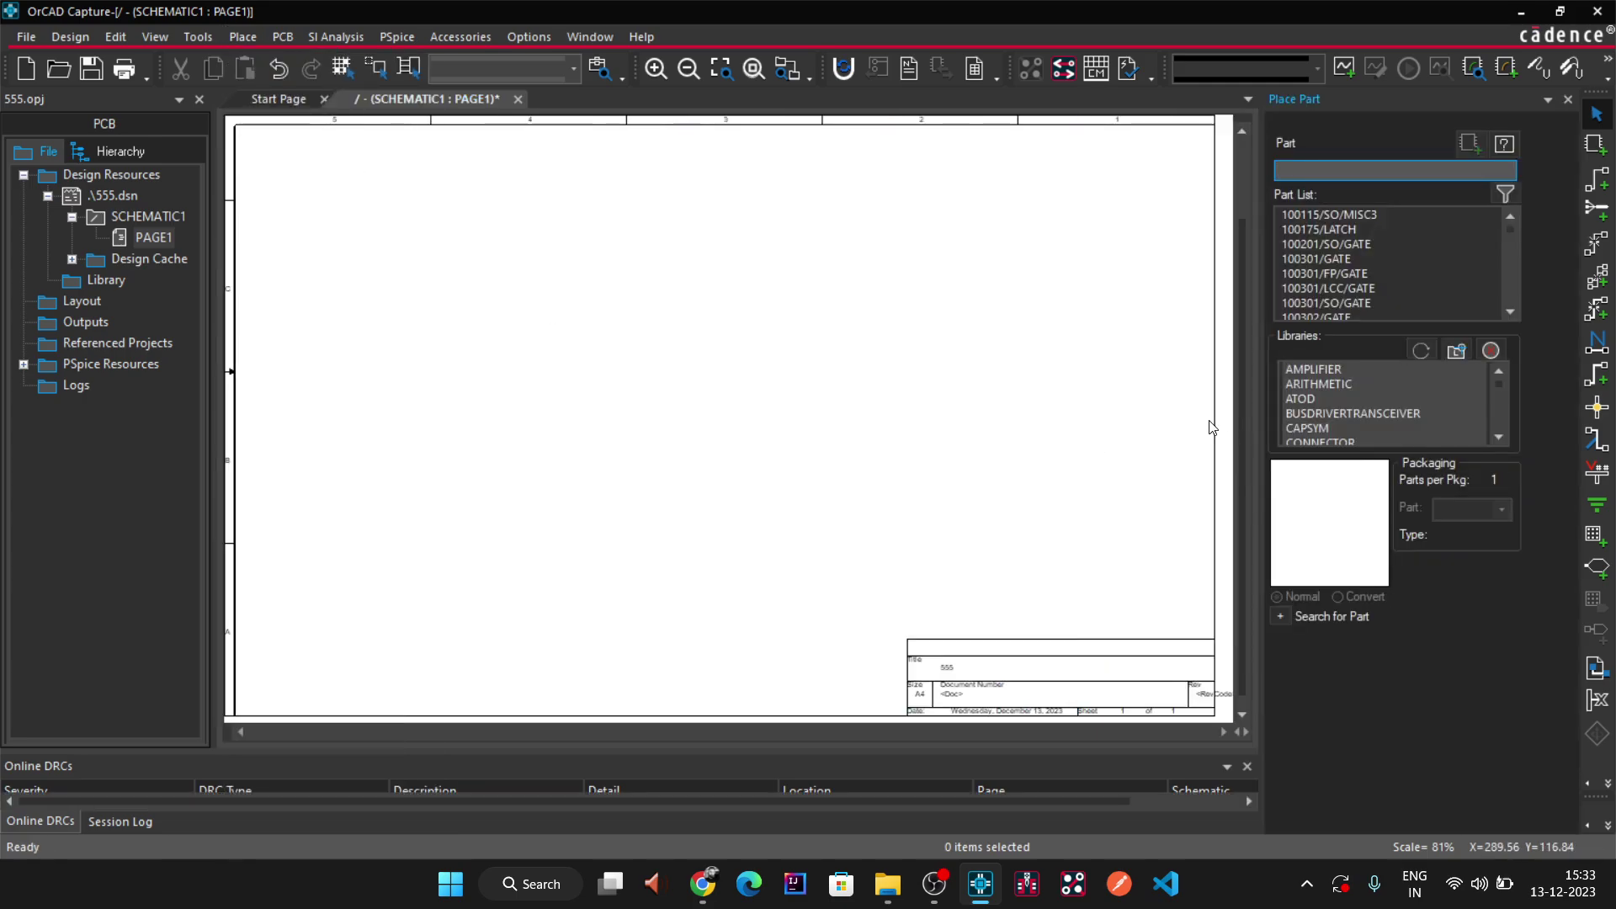
scroll(1341, 277, down, 5)
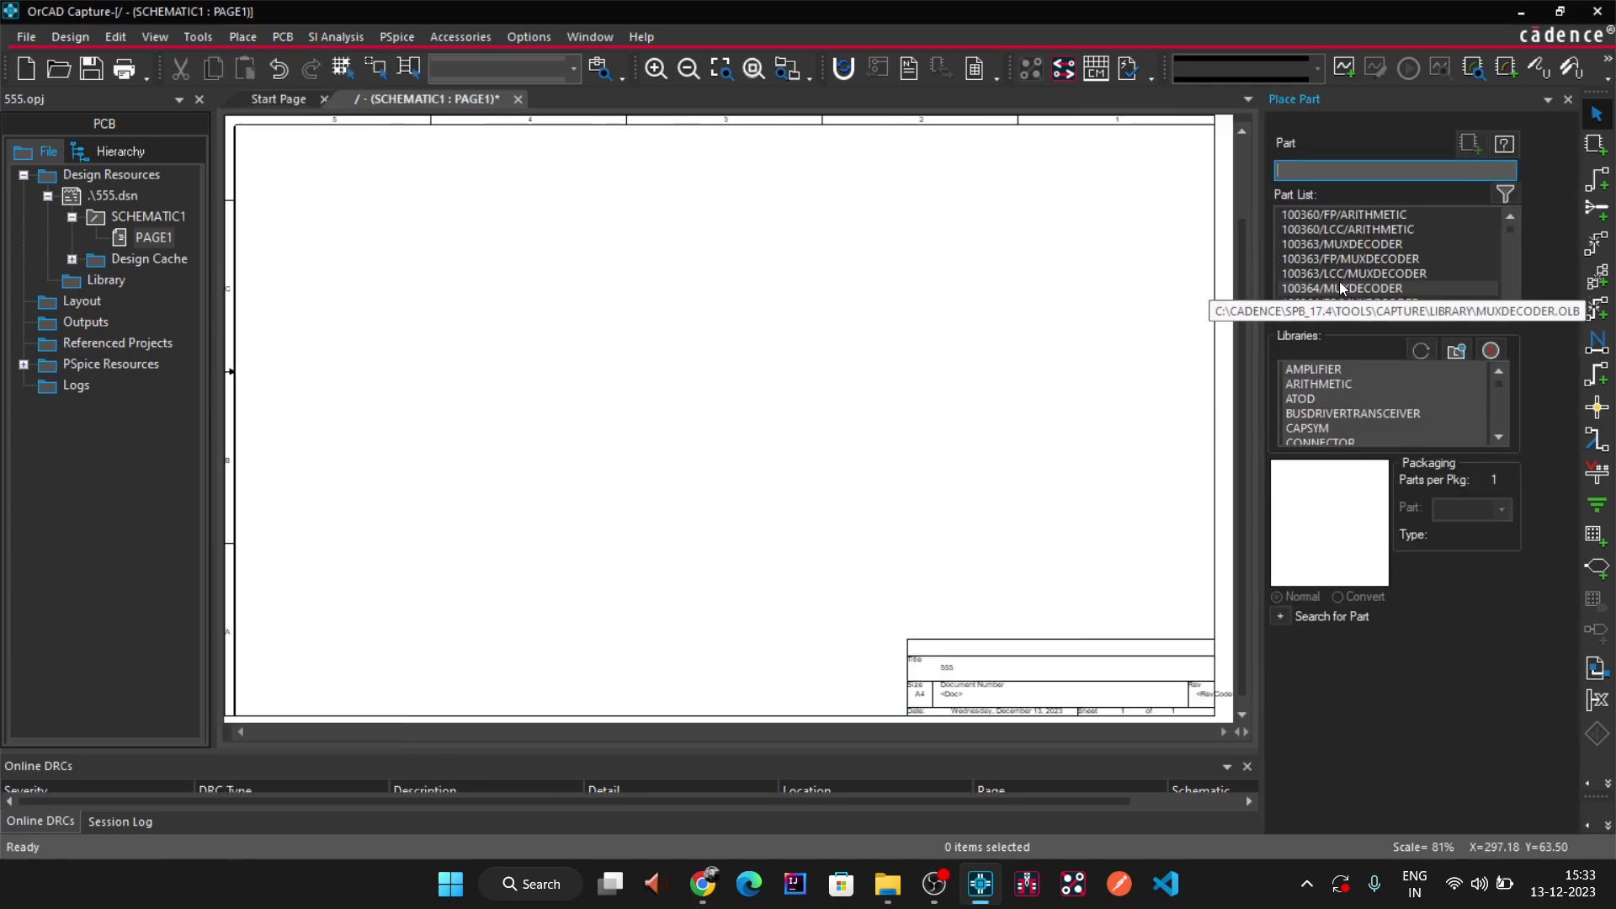
scroll(1338, 278, down, 4)
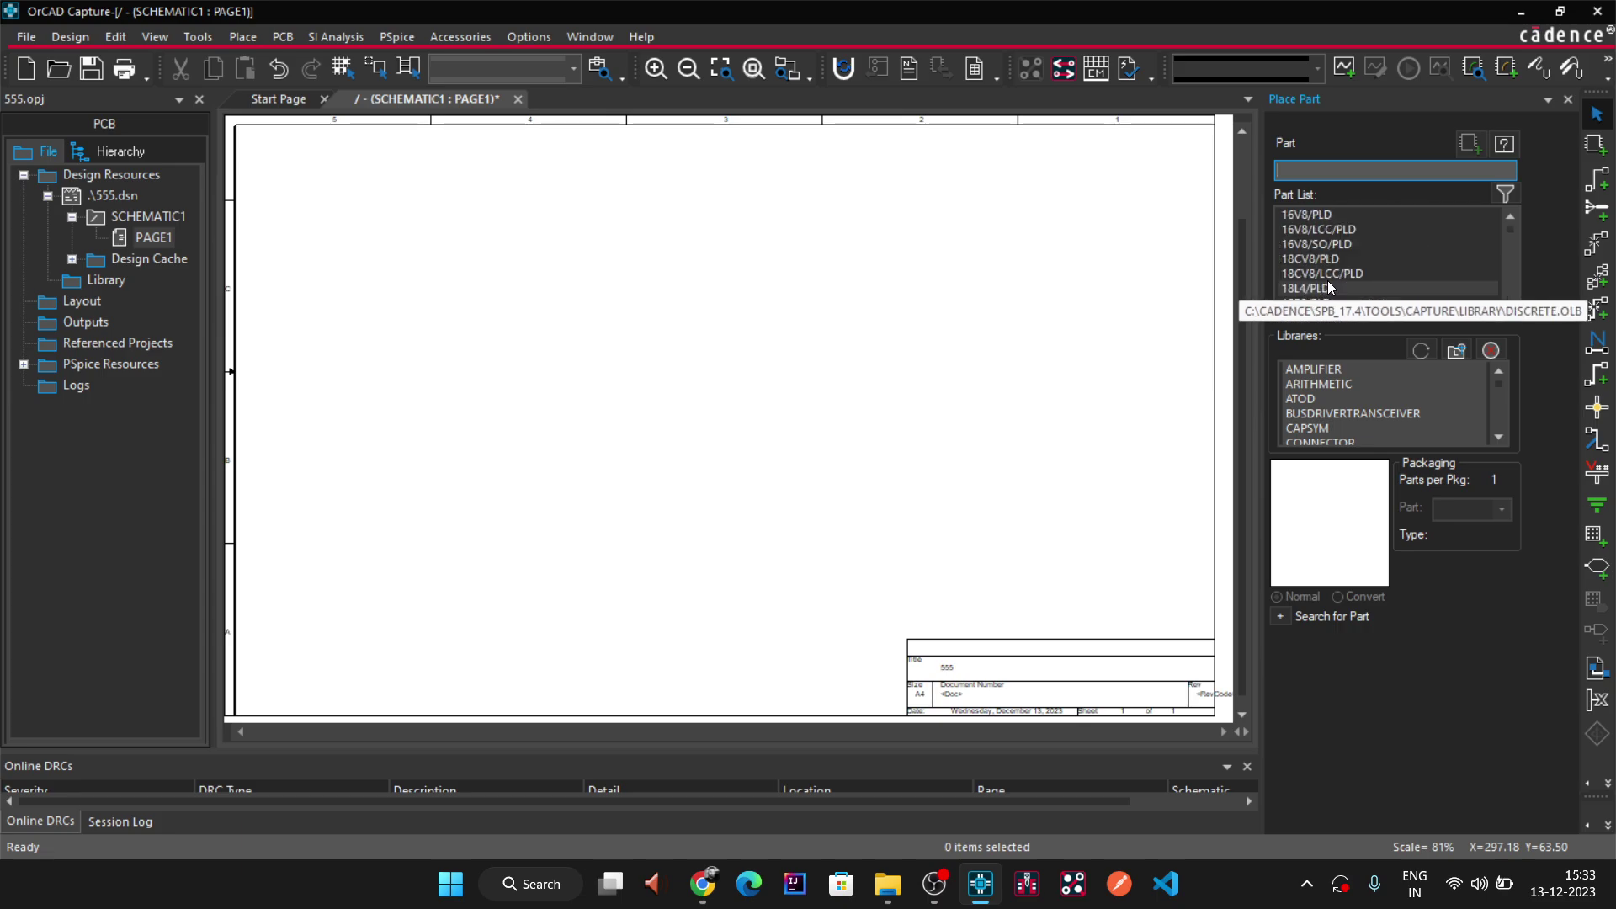
click(1567, 99)
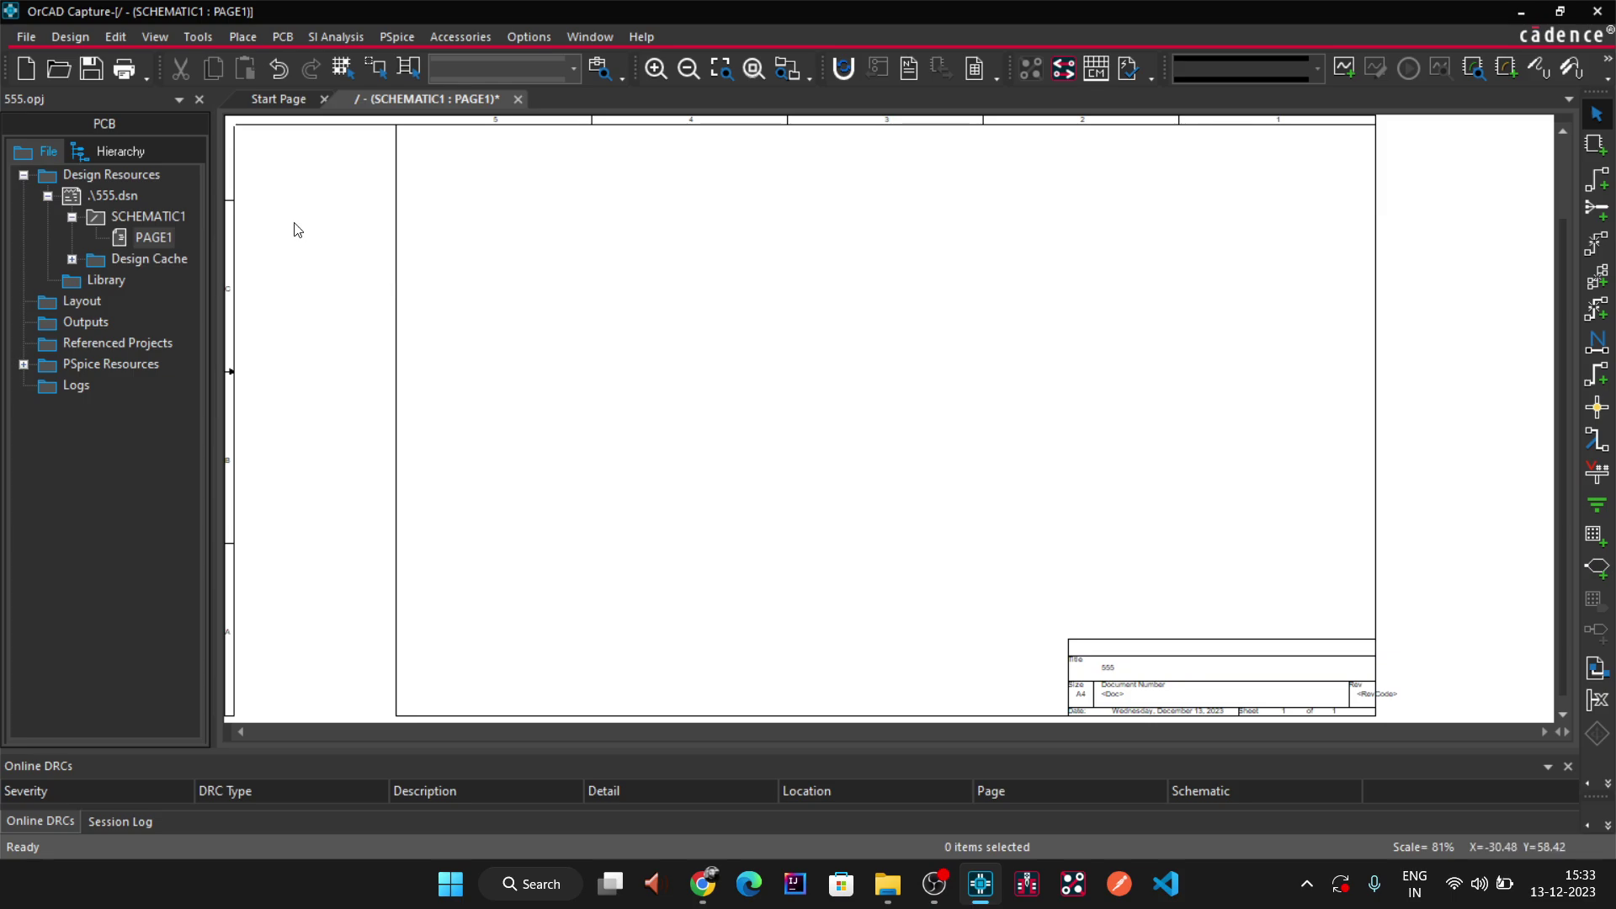
- Save the 555.dsn design and all changed files in the project
click(128, 196)
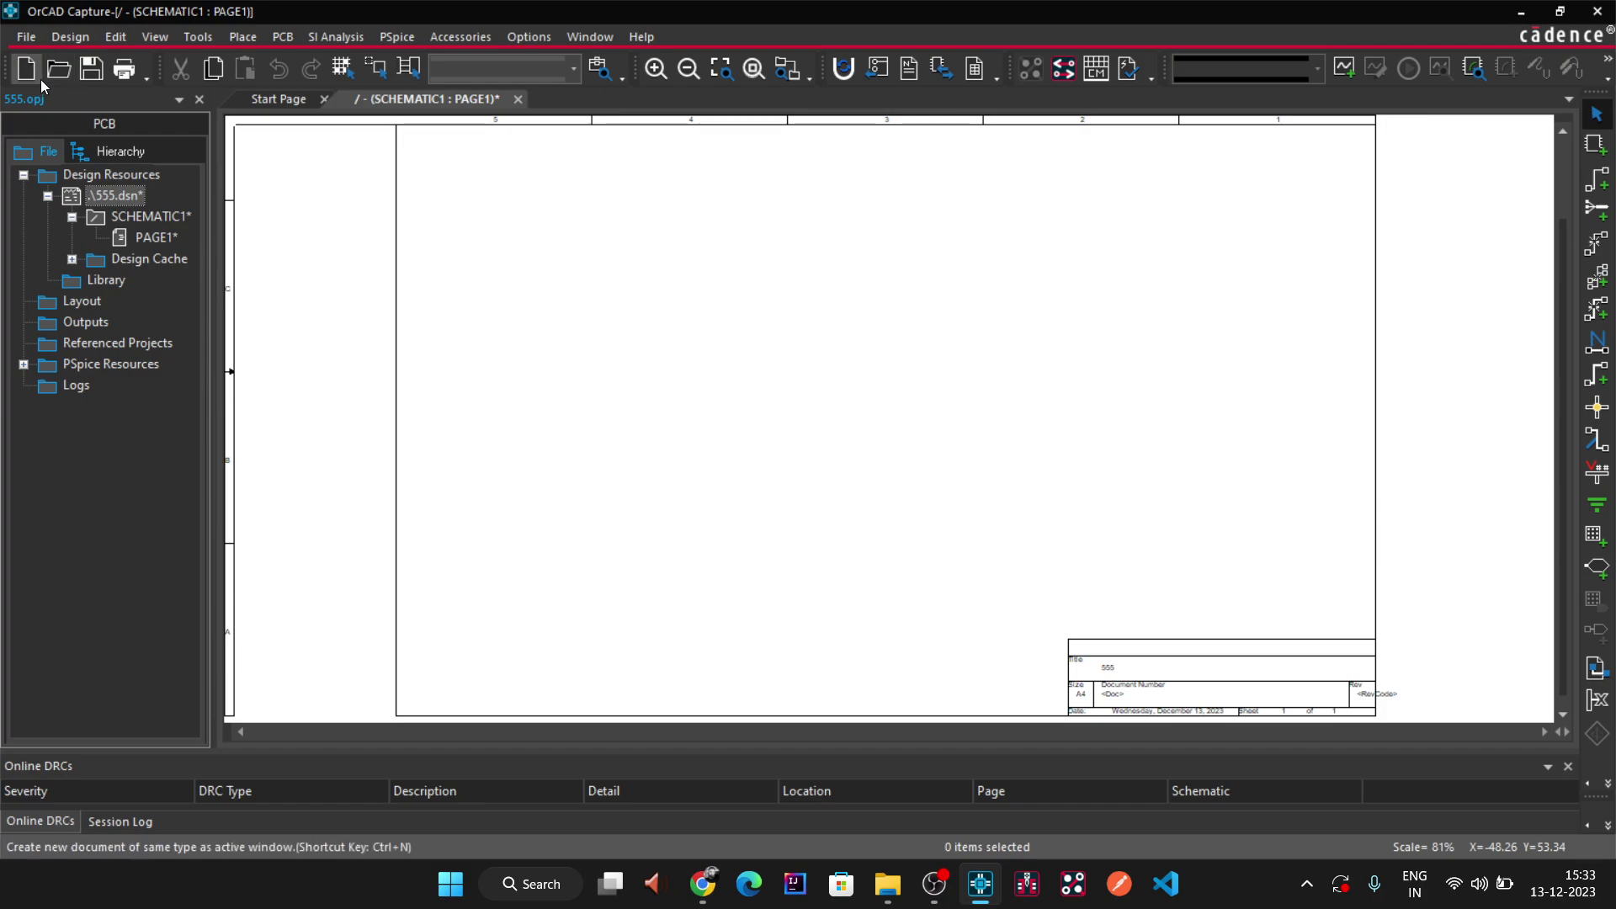
click(89, 78)
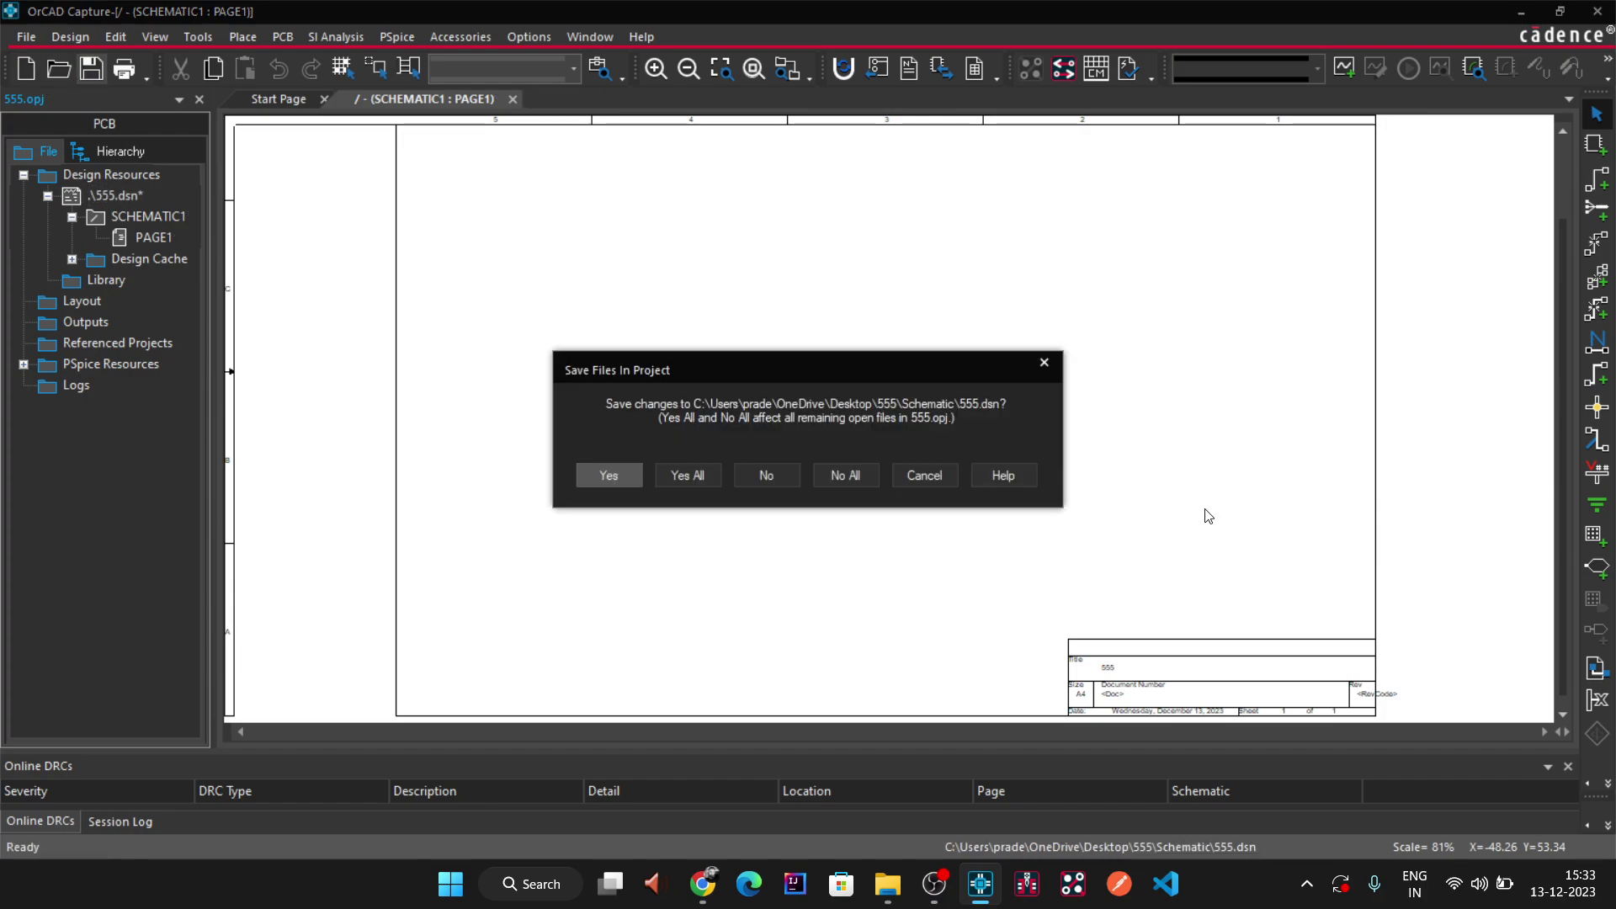
click(683, 476)
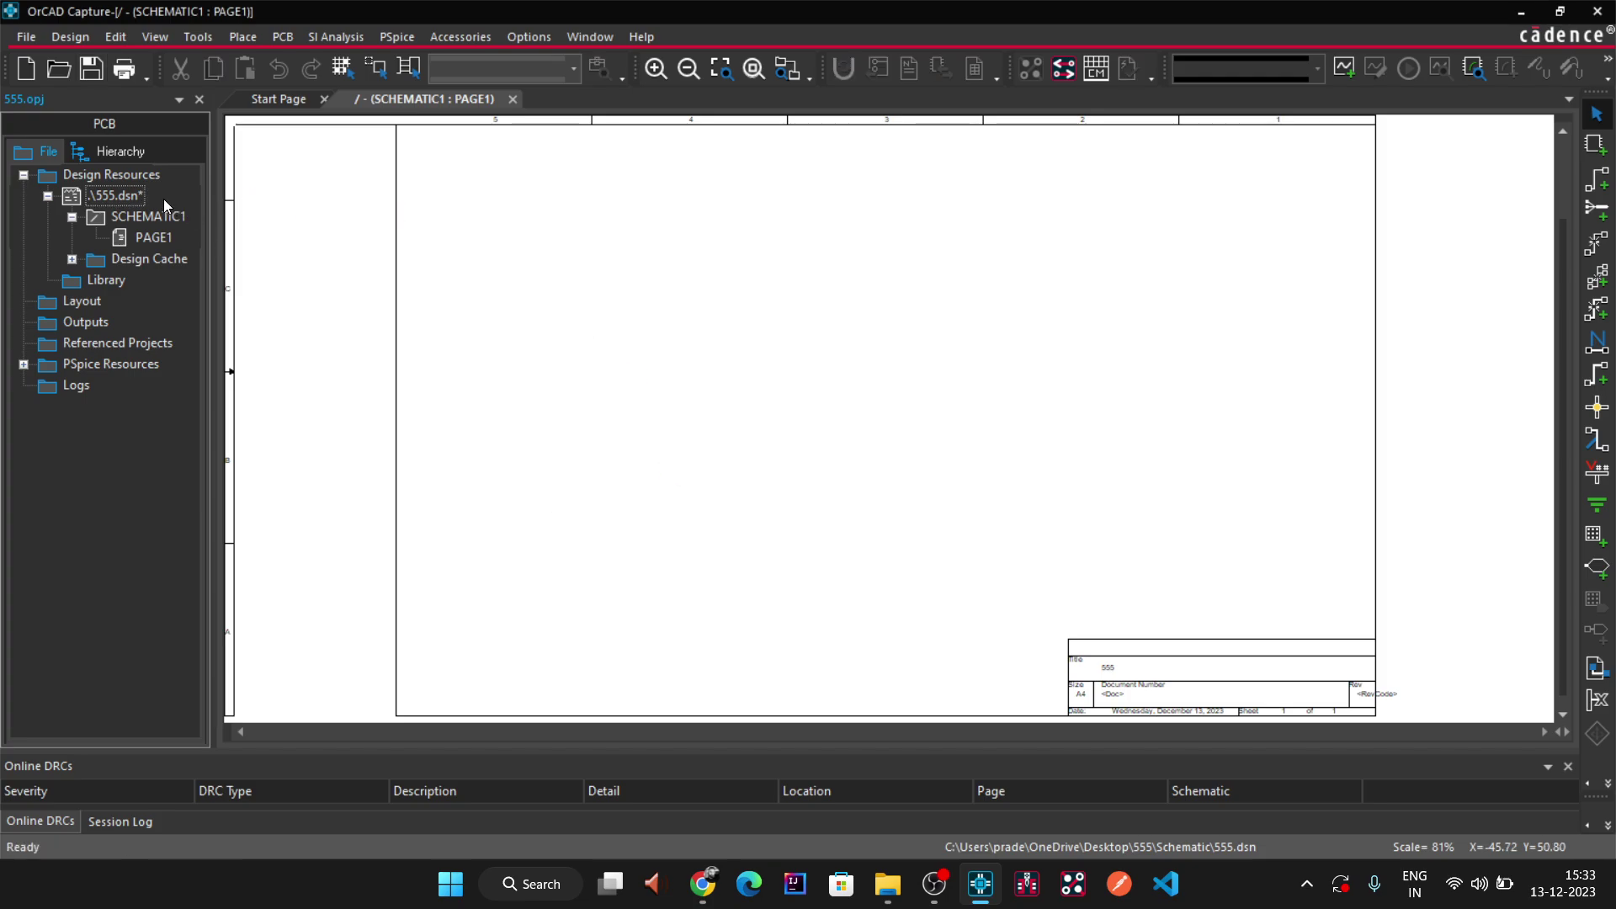
click(91, 71)
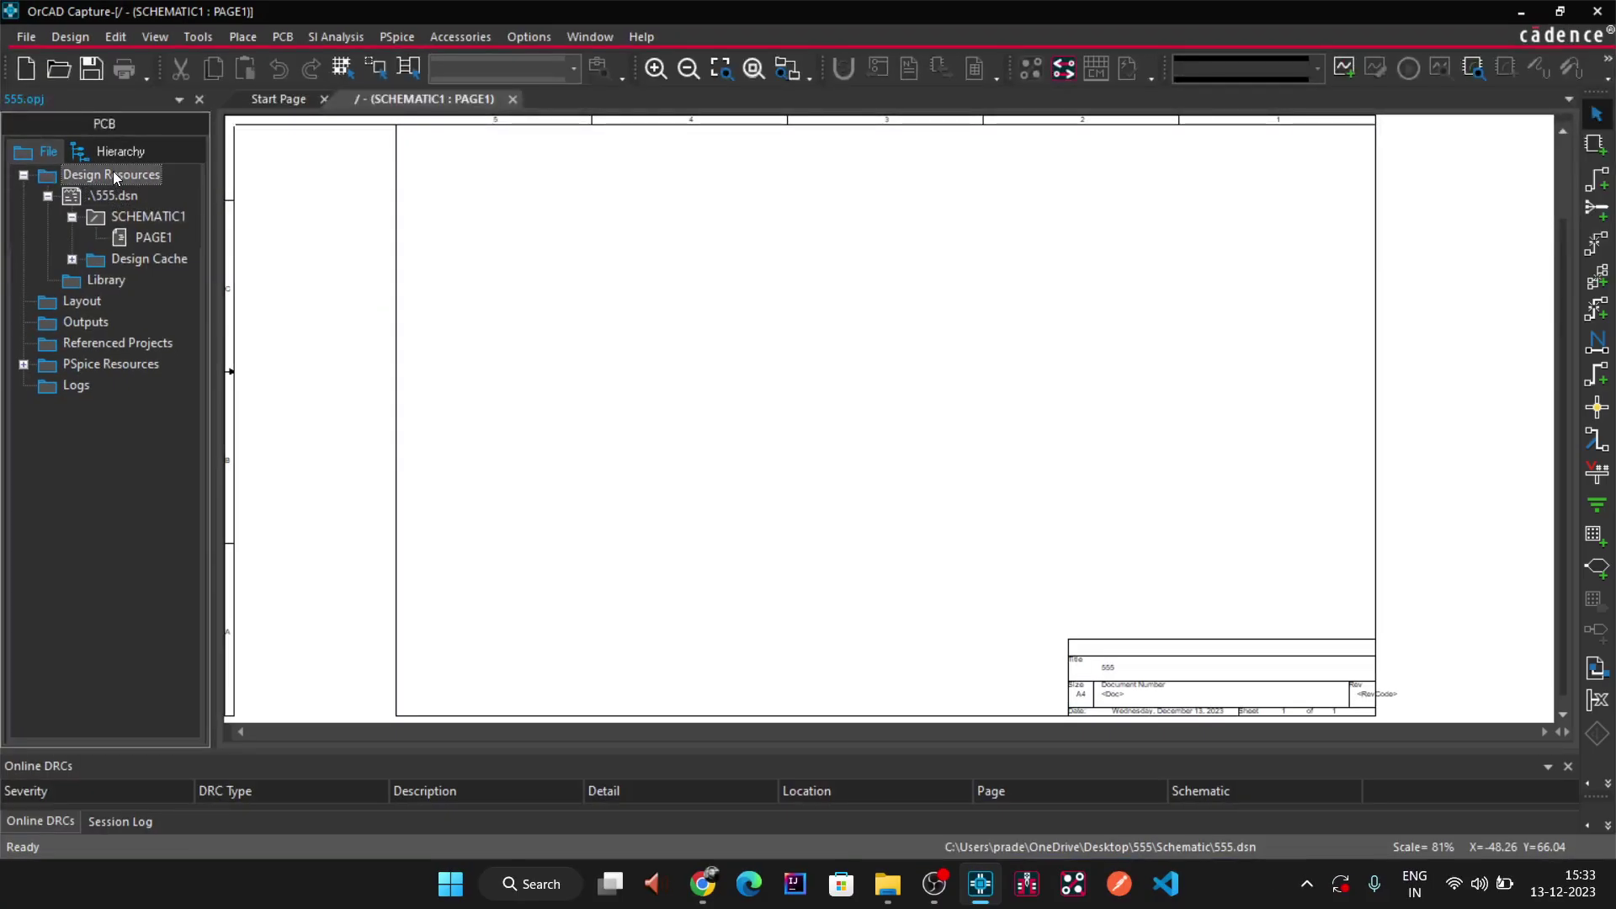
- Create a new symbol library in the 555 project
scroll(889, 421, up, 1)
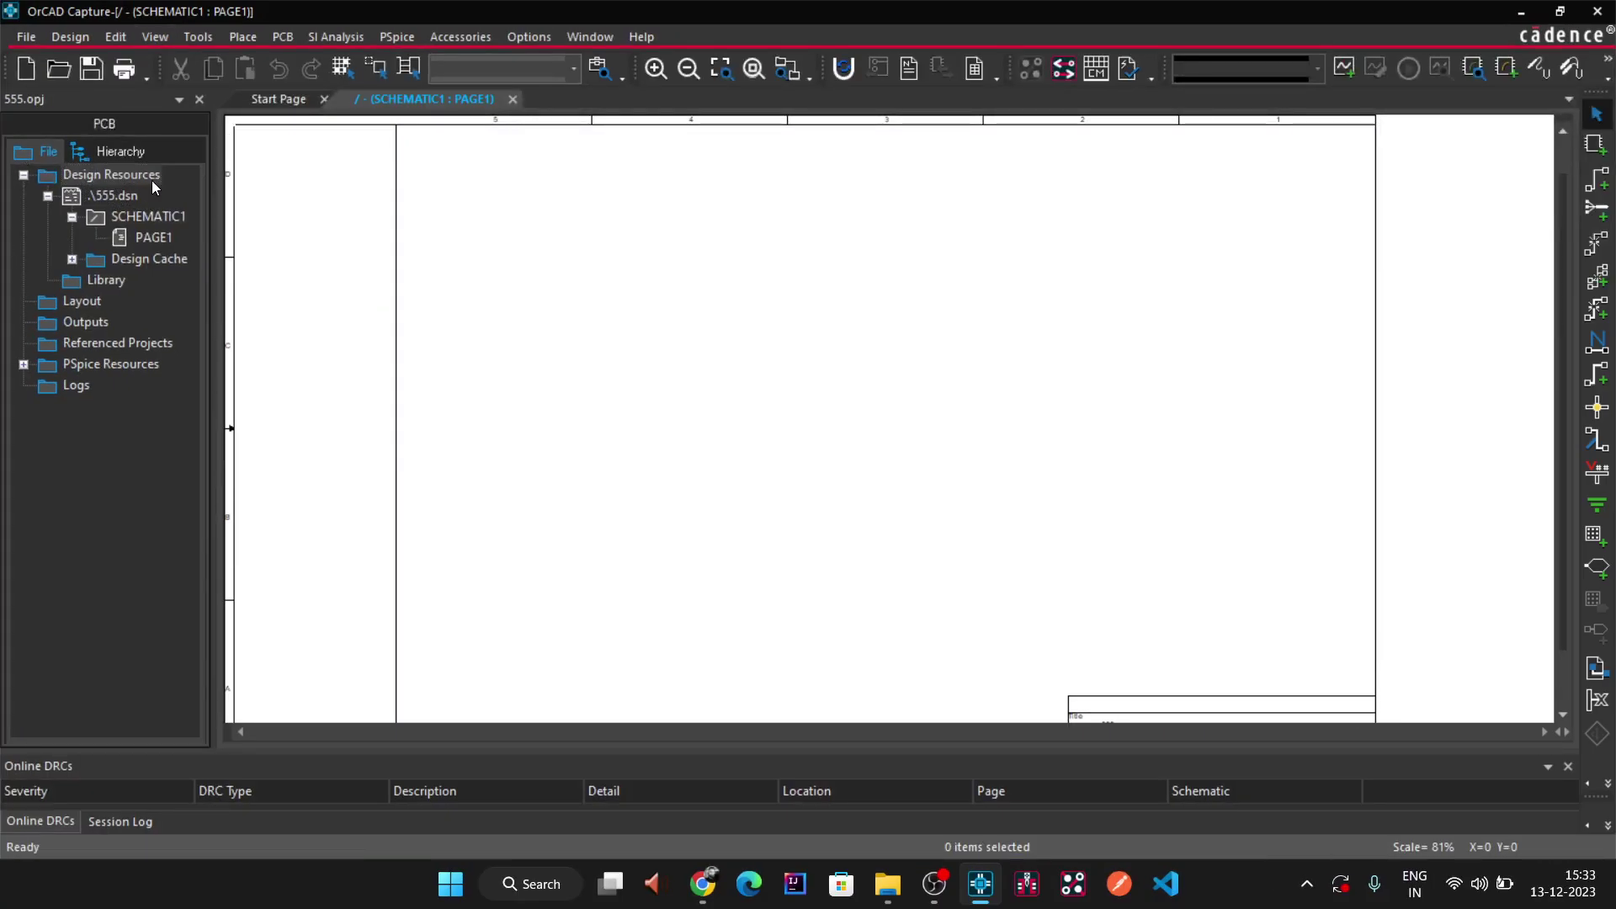
click(26, 36)
mouse_move(58, 61)
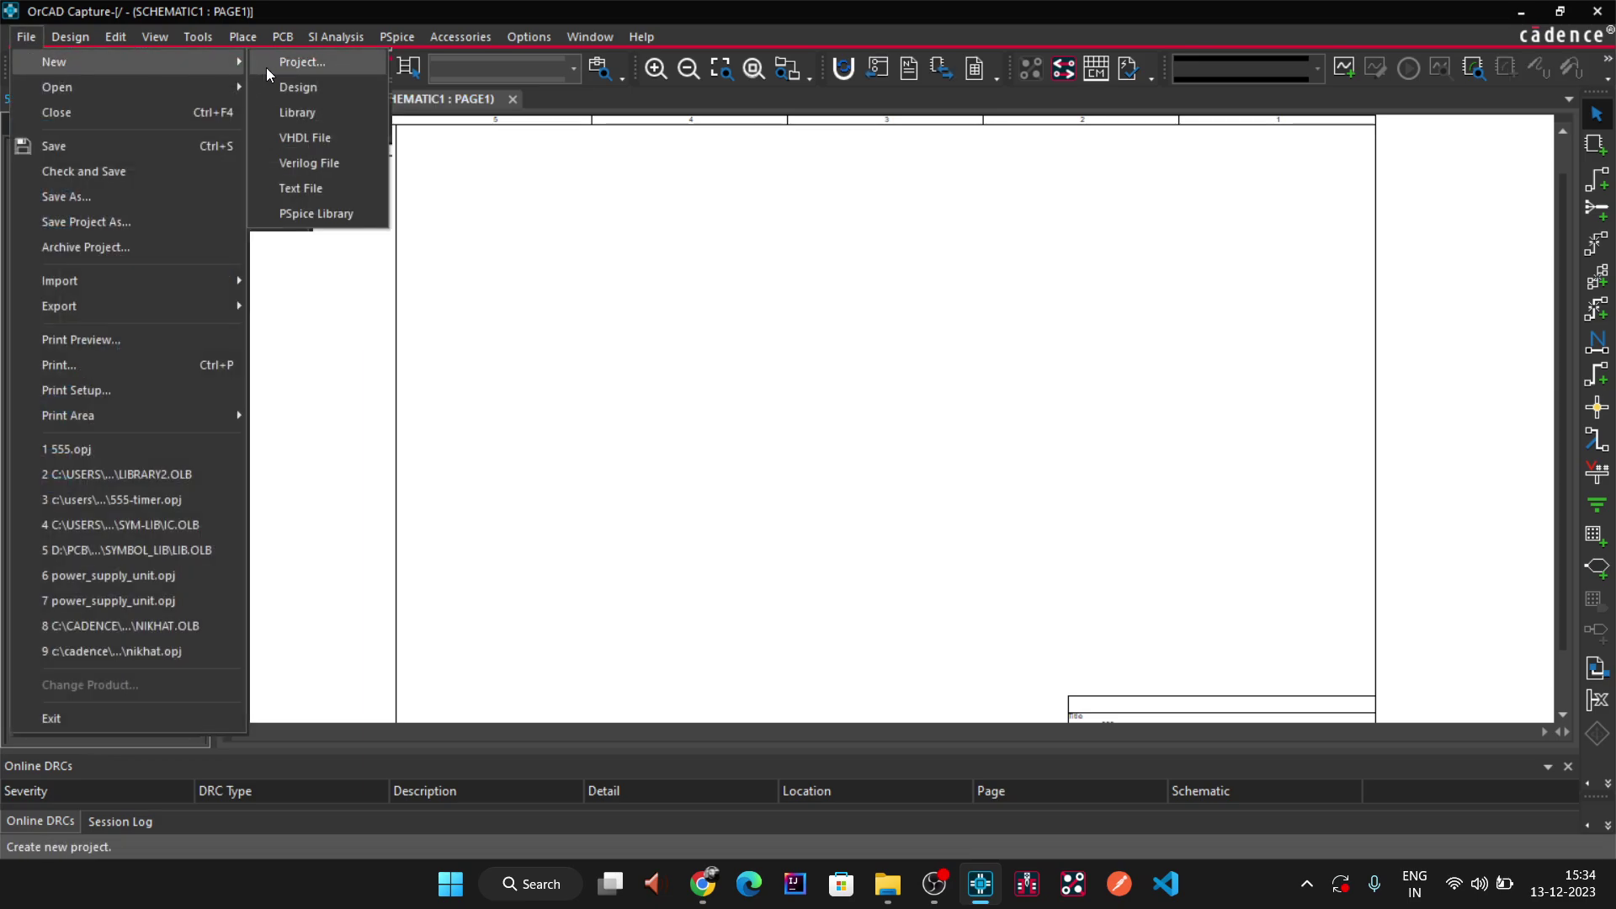
click(310, 112)
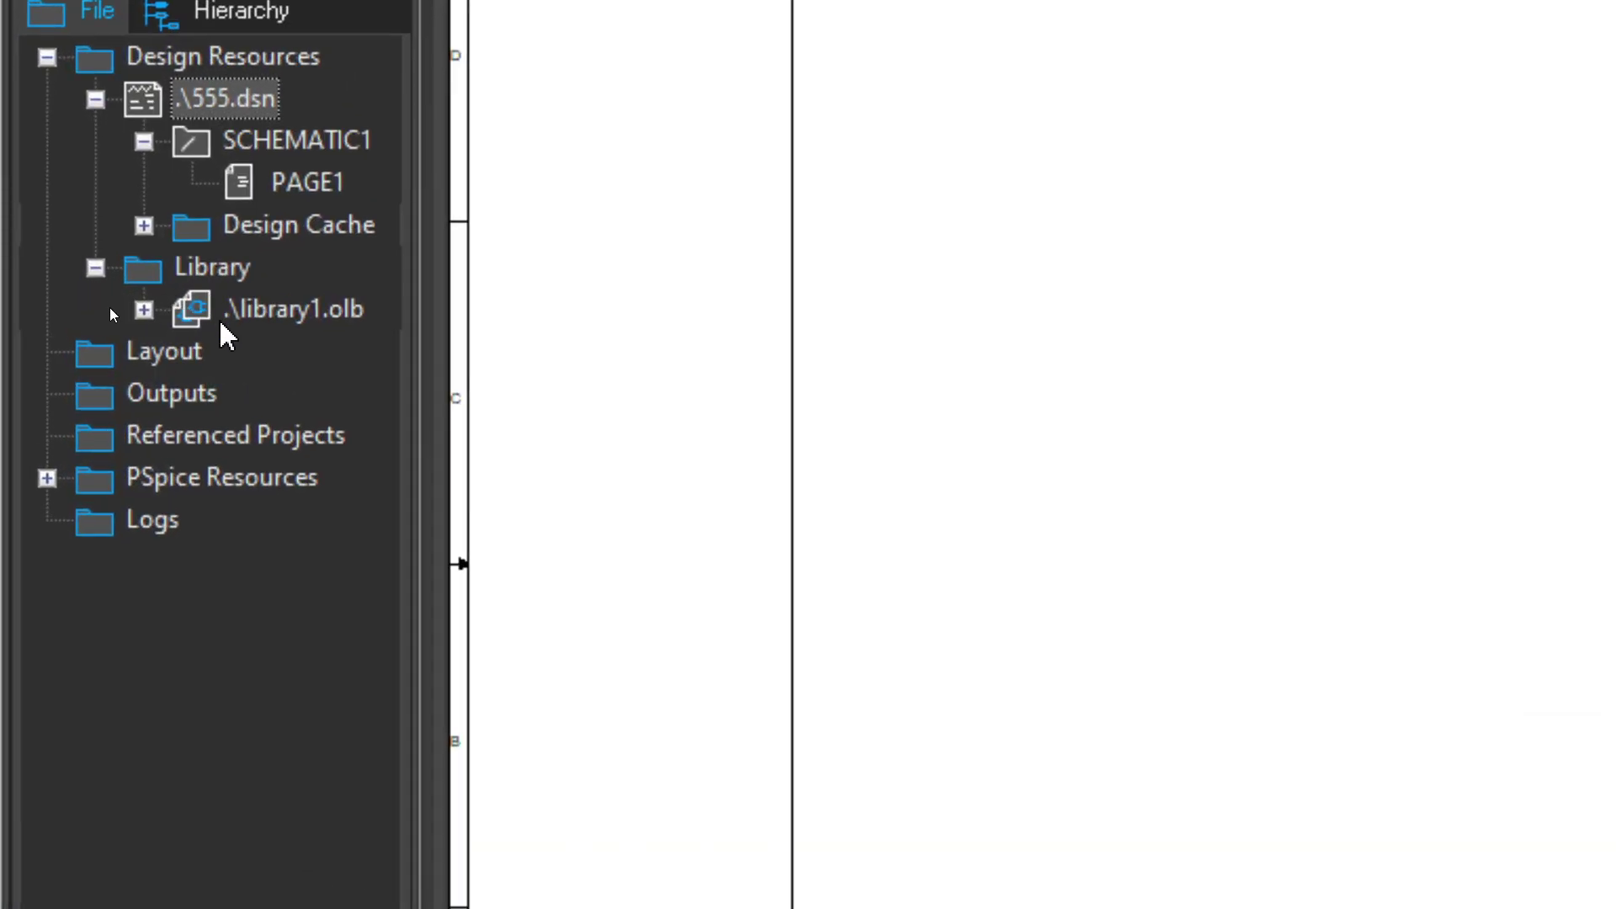
- Save the new library1.olb under the name Library in the Symbol folder inside the desktop's 555 folder
click(235, 324)
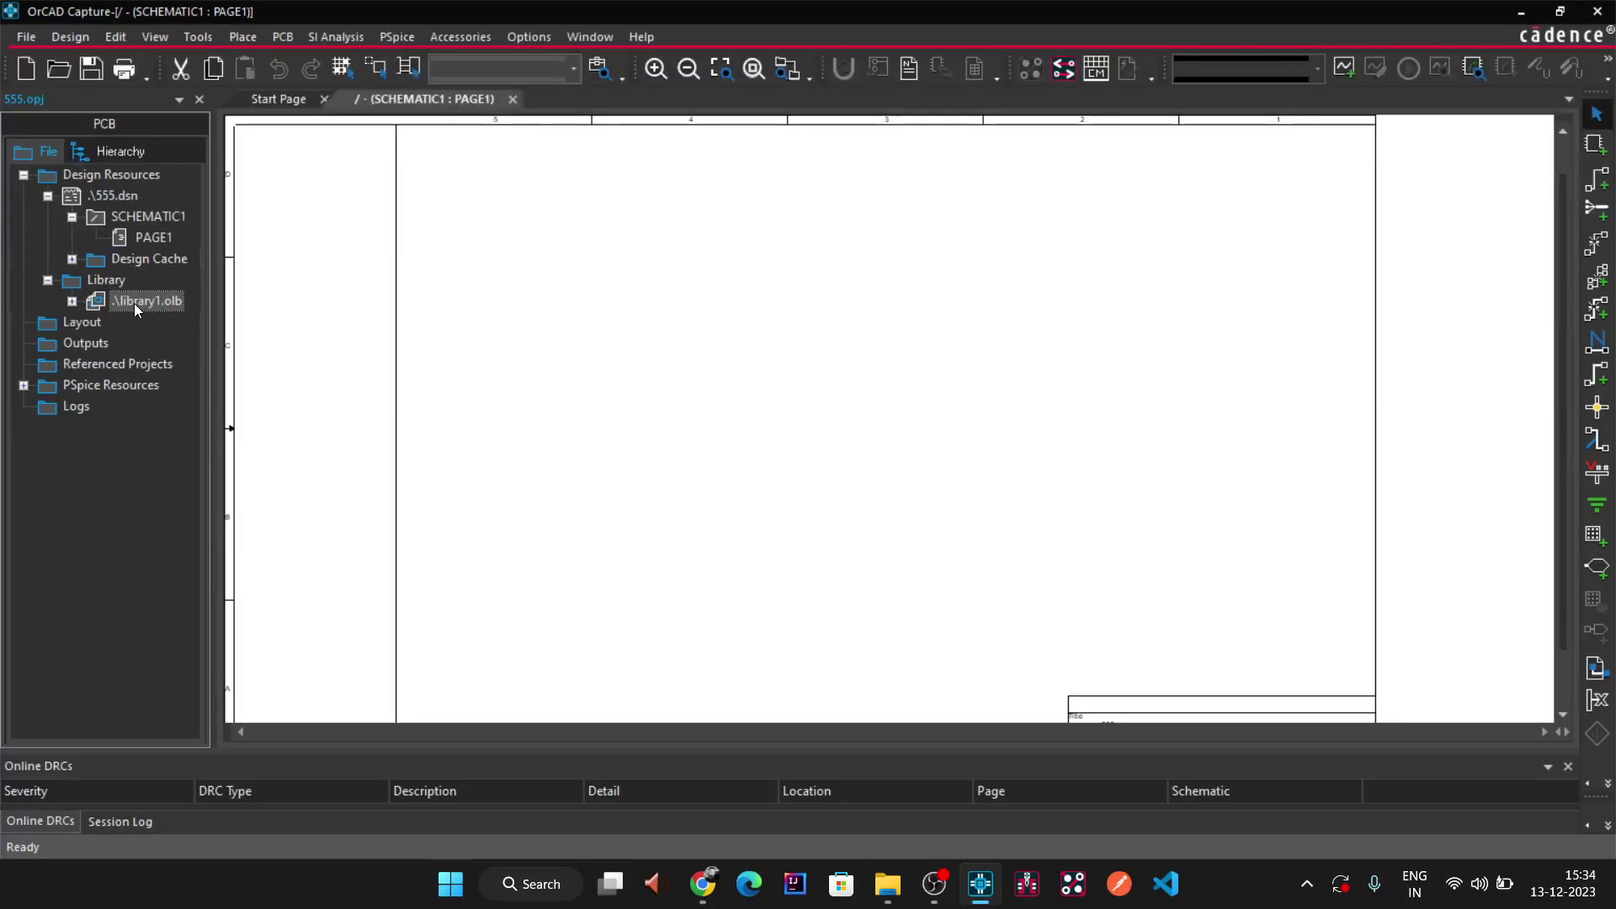
right_click(294, 311)
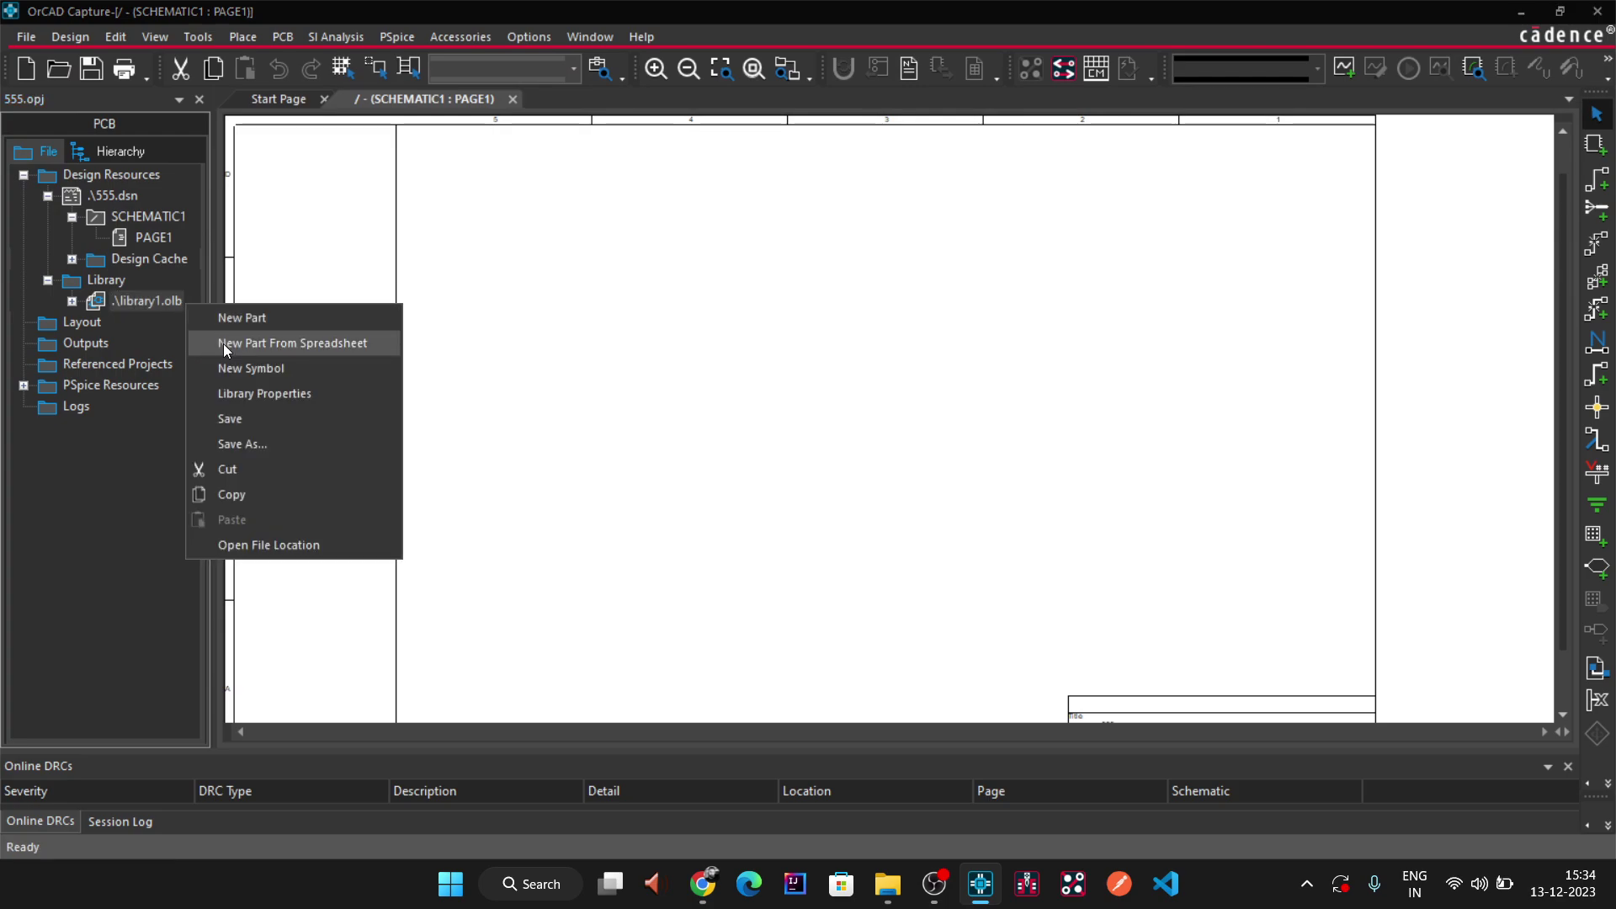
click(195, 421)
click(808, 596)
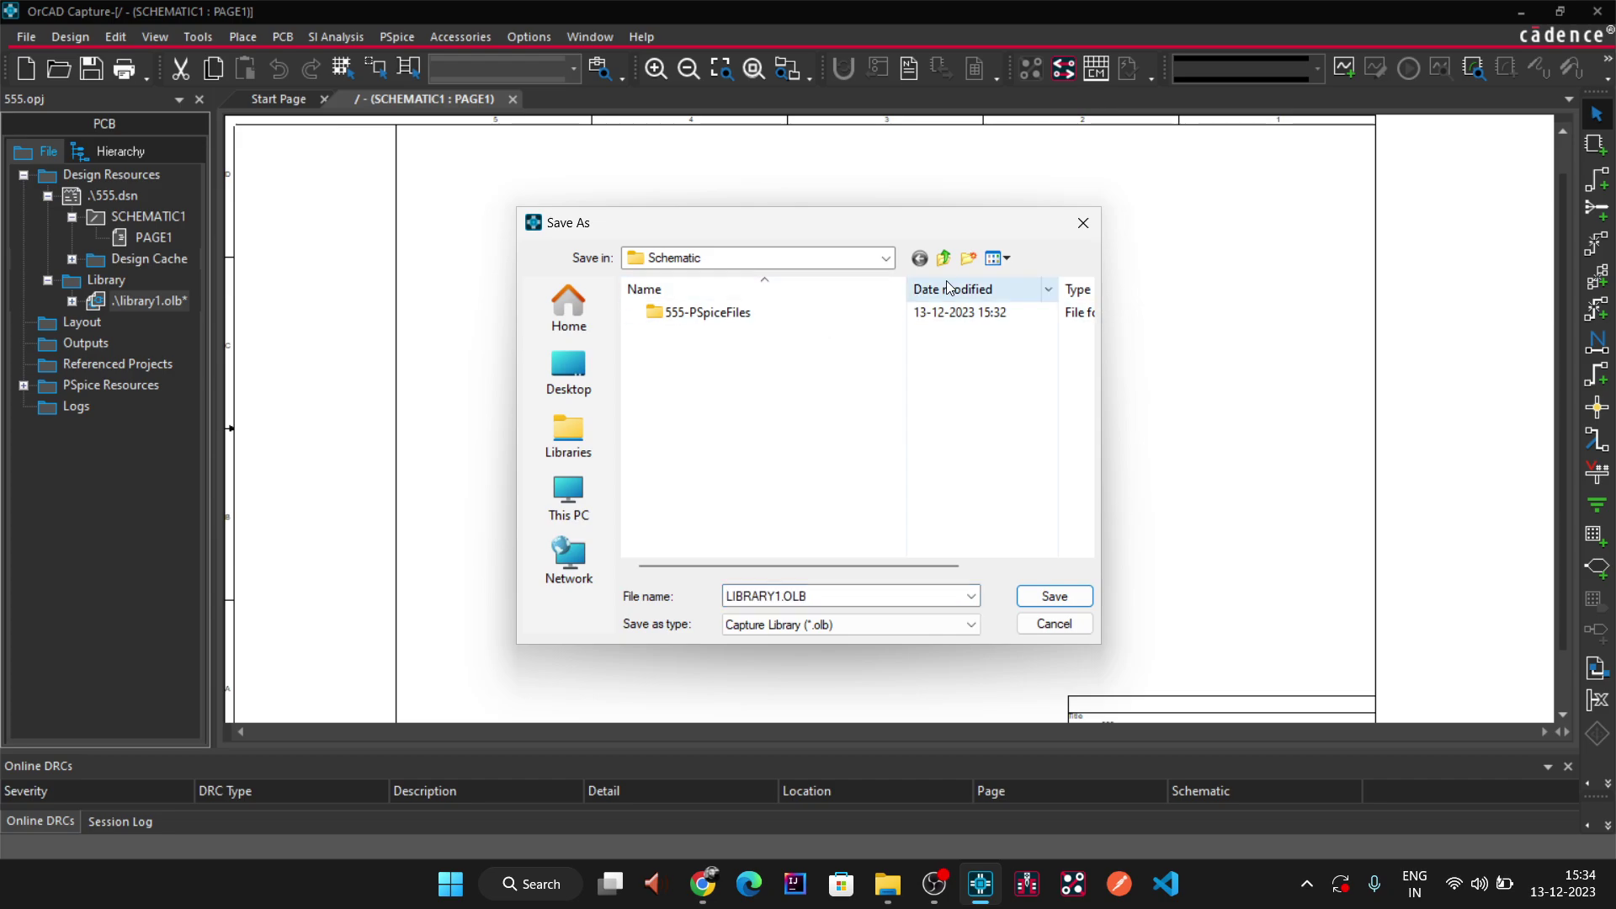
click(968, 259)
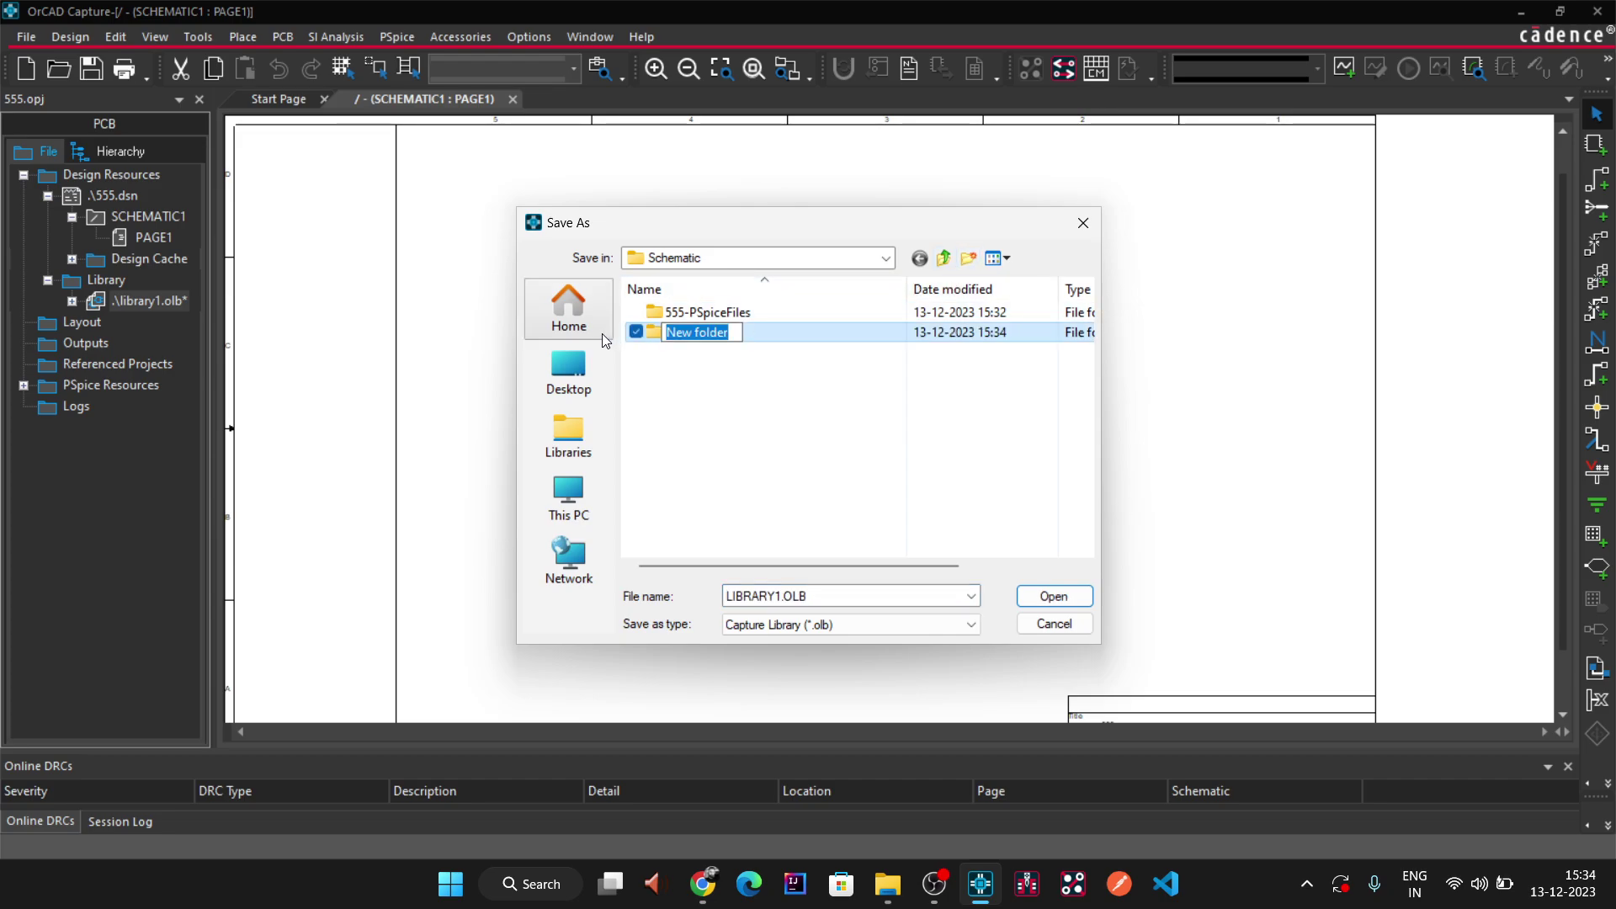
click(589, 364)
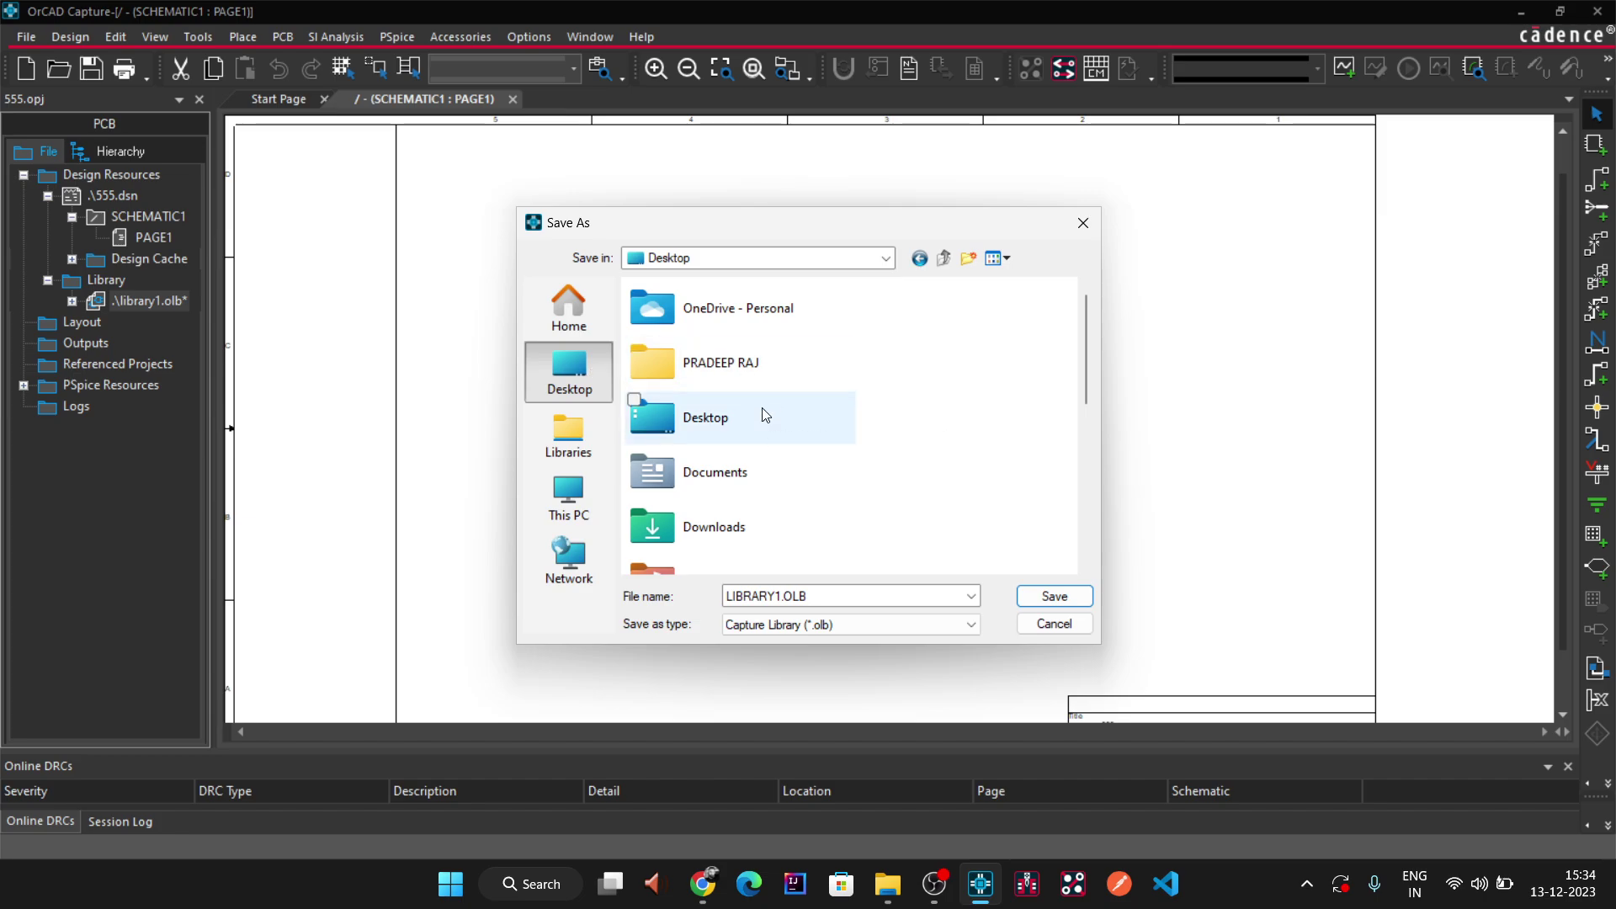
double_click(765, 415)
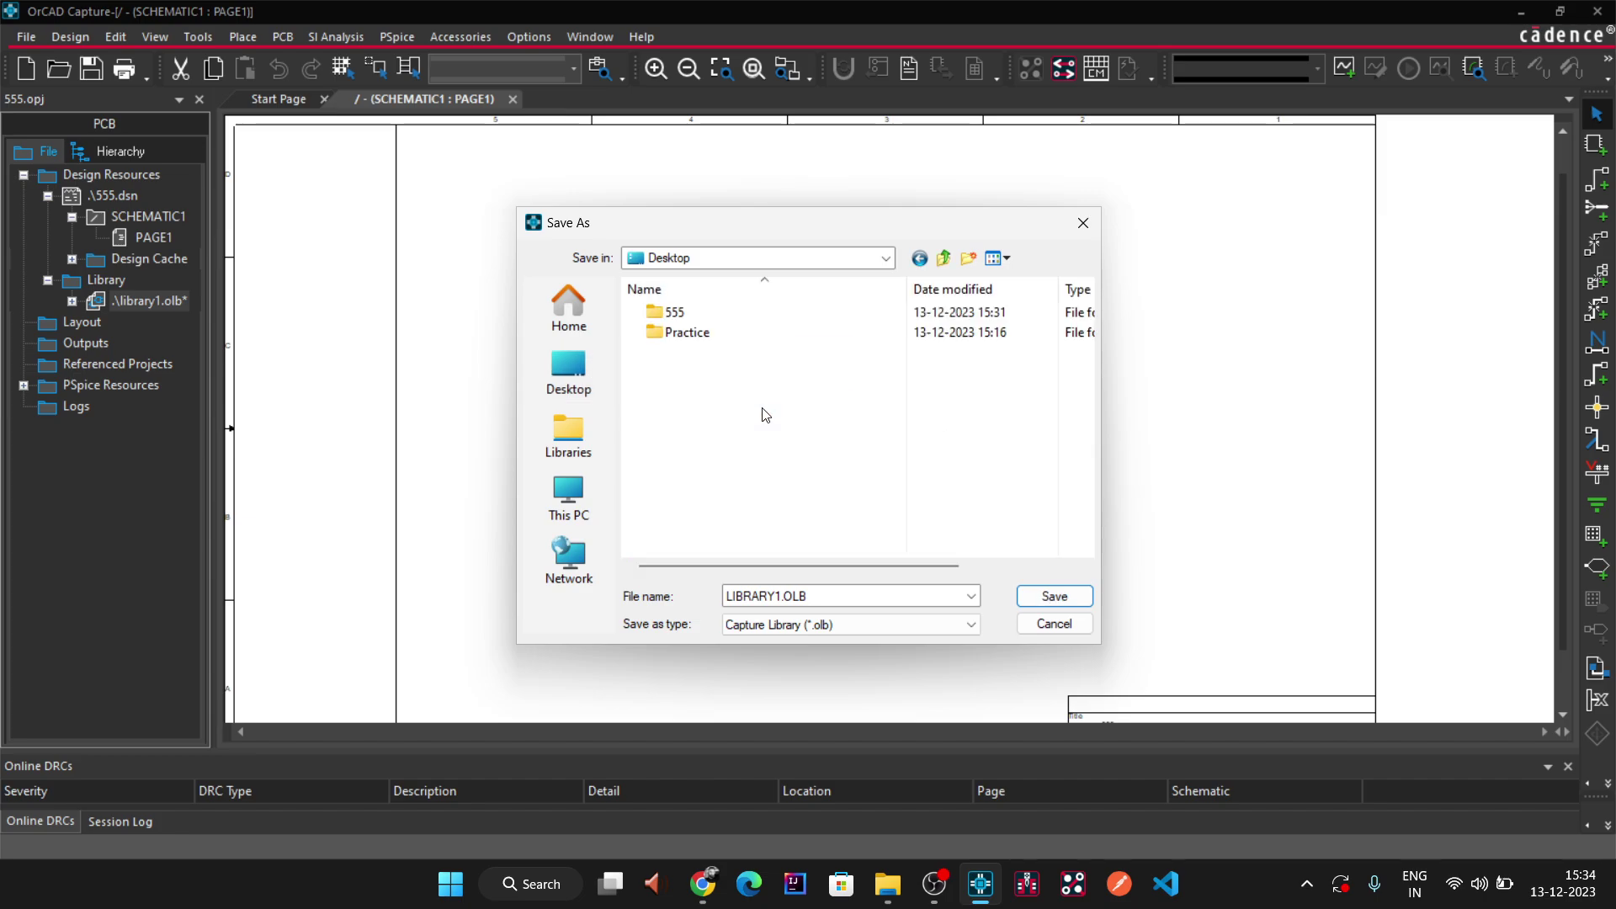
double_click(712, 318)
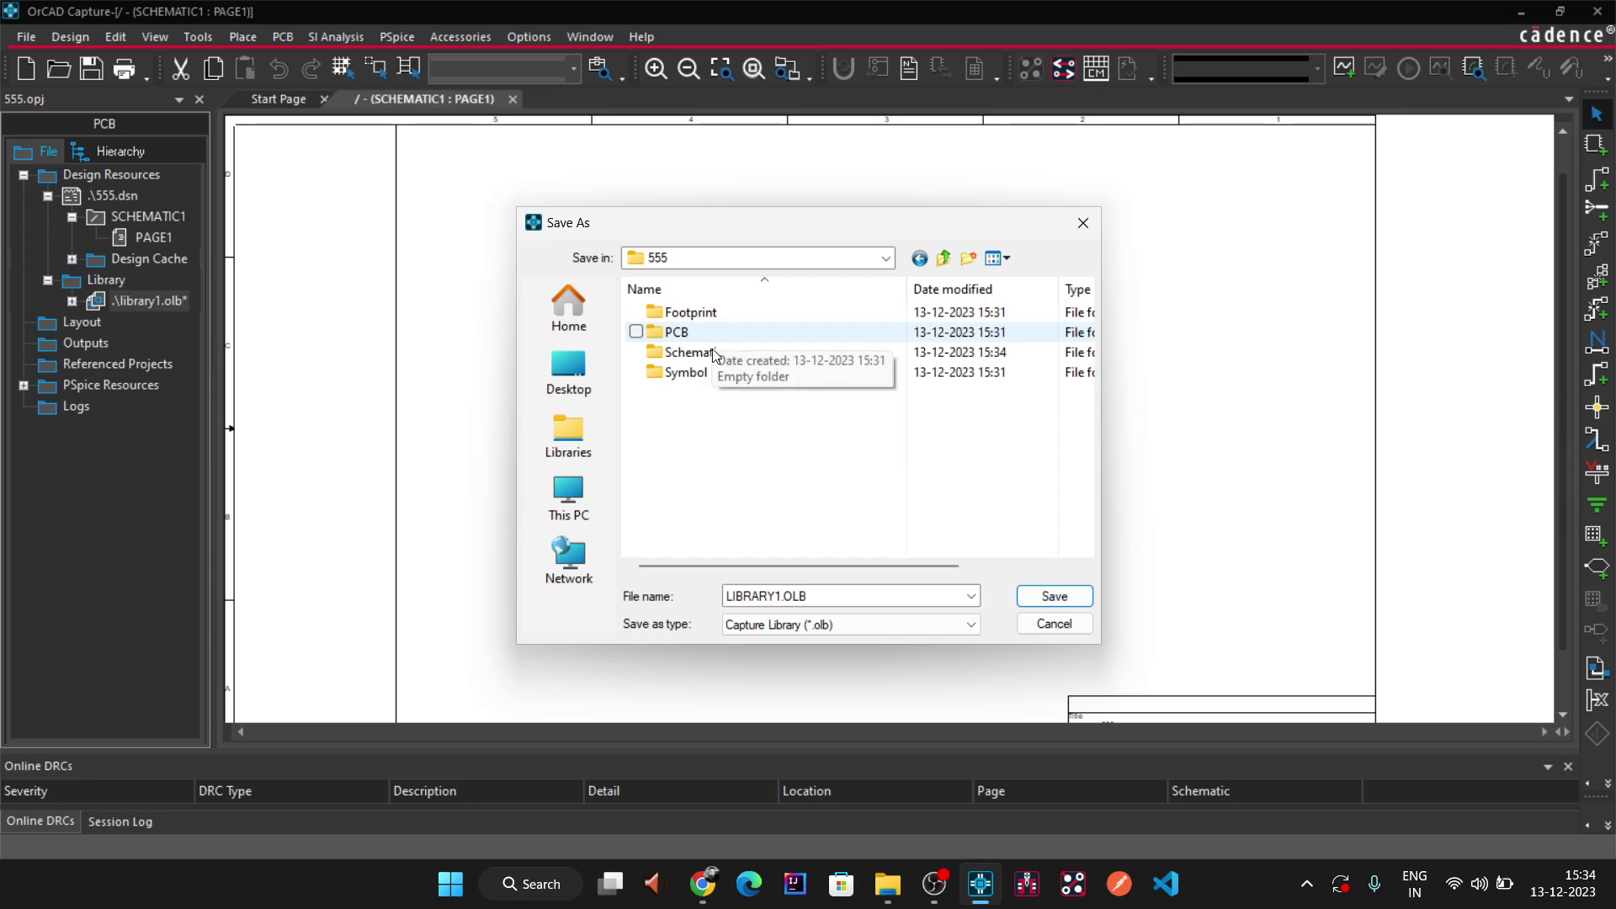
click(697, 375)
double_click(697, 375)
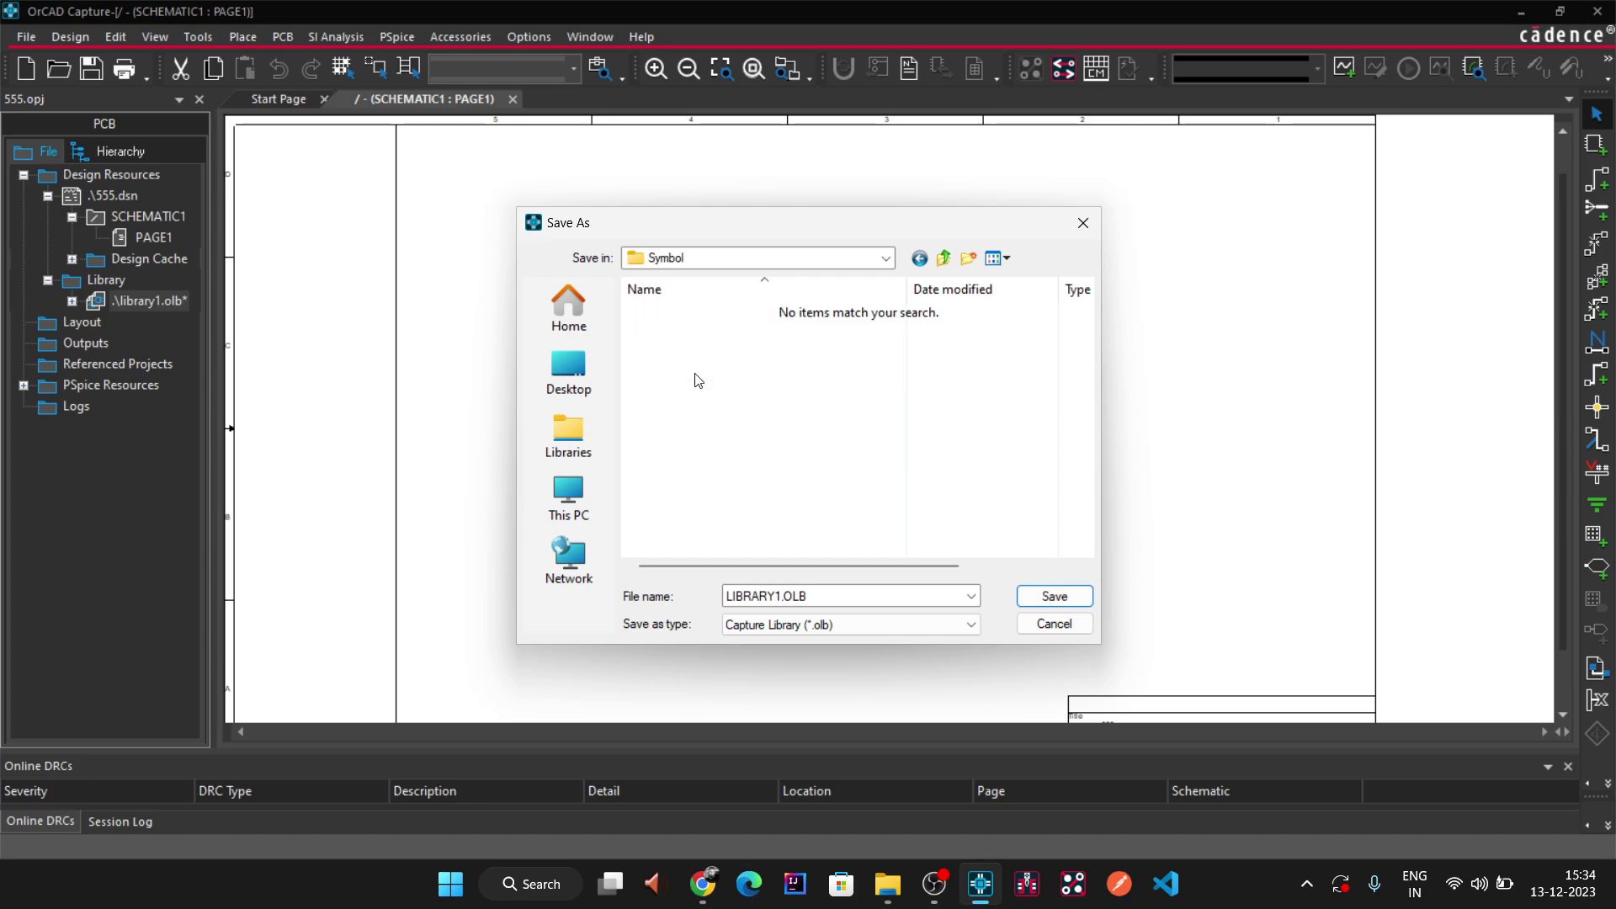
double_click(813, 595)
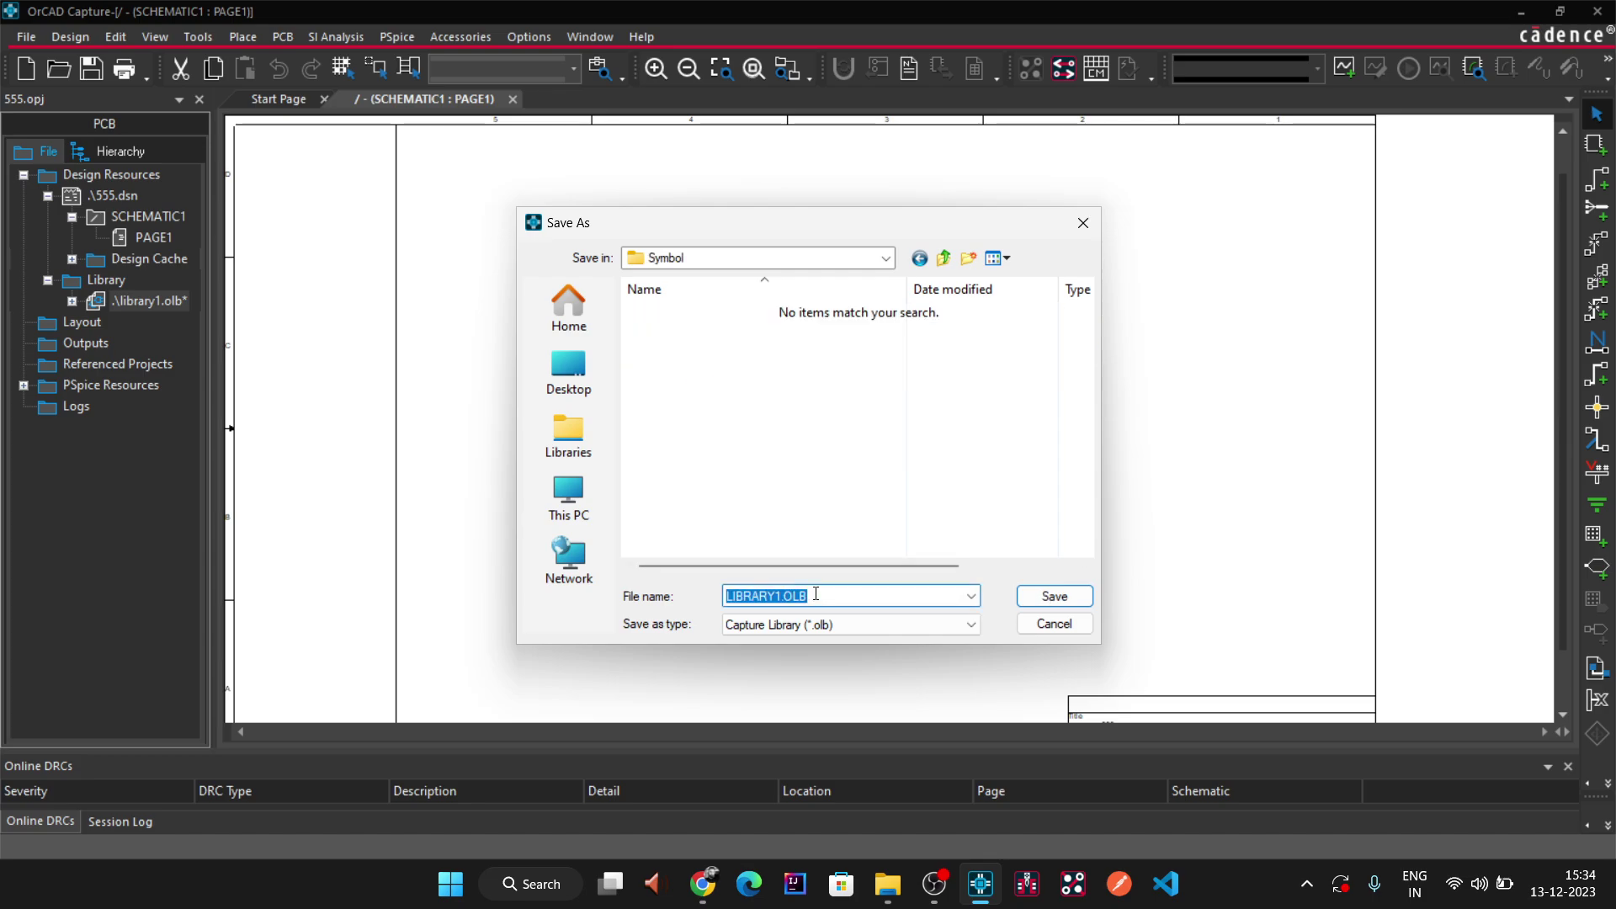
text(Library)
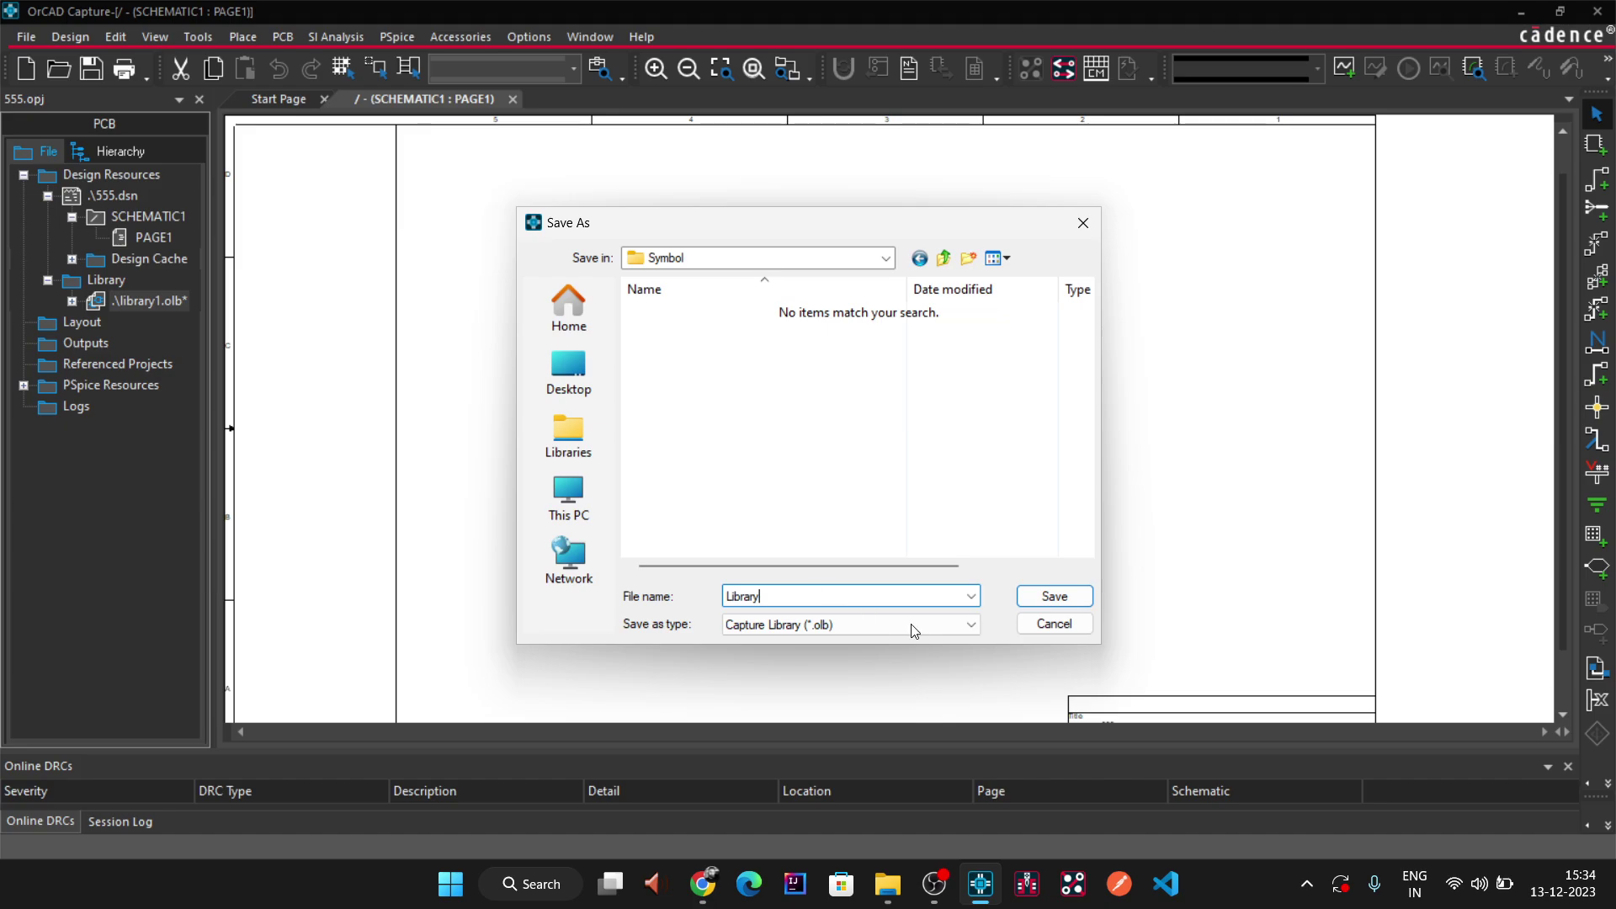
click(1069, 597)
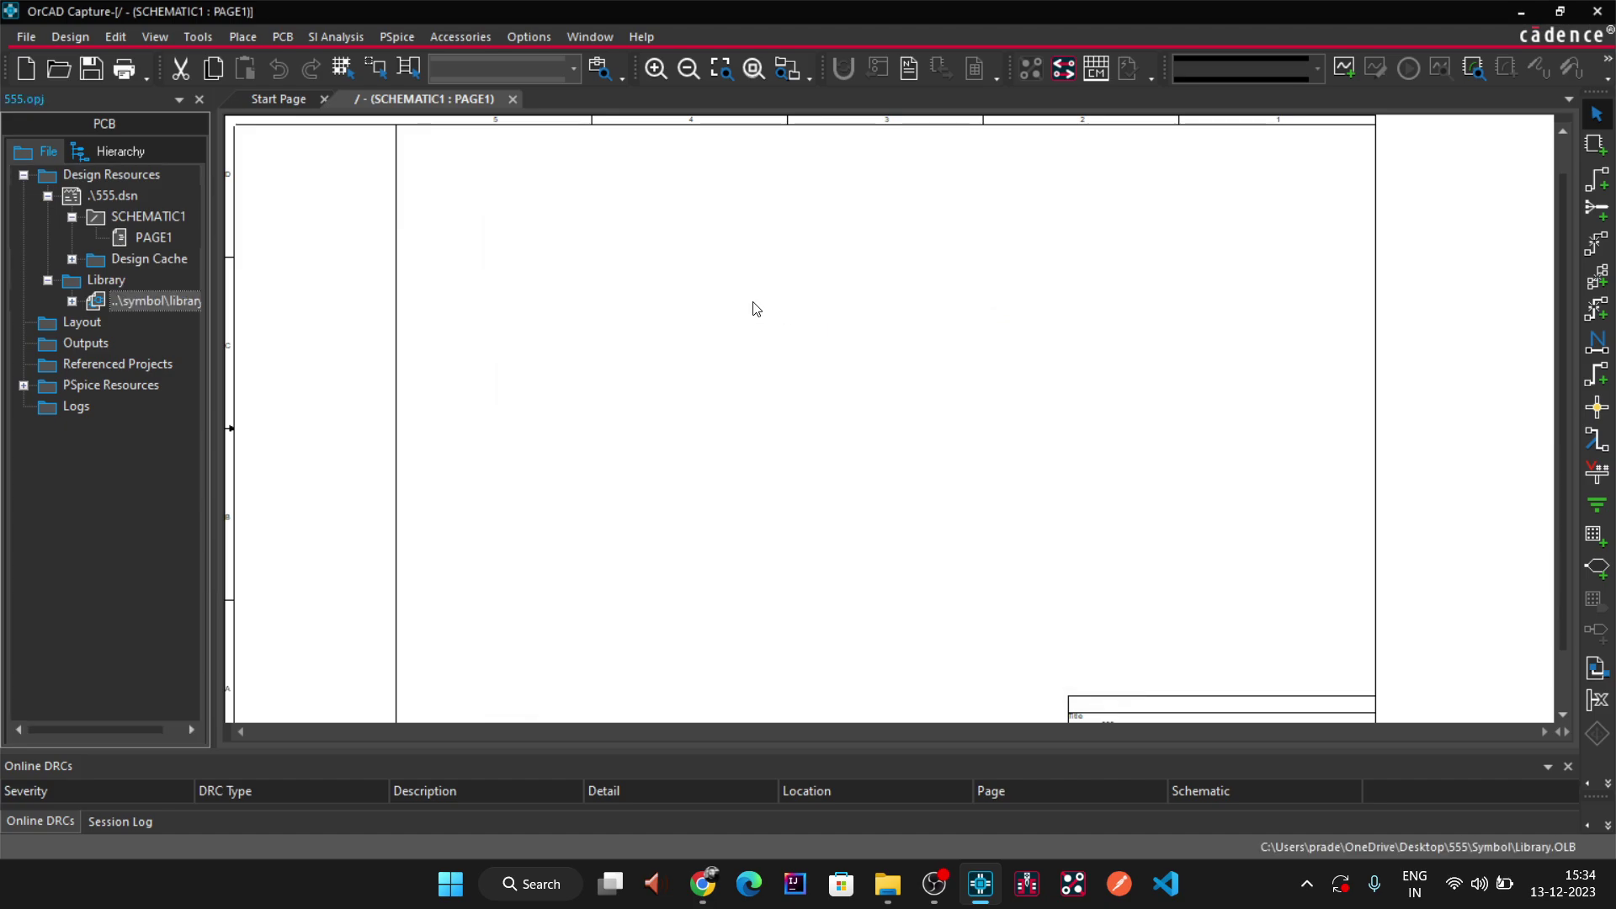
- Widen the project tree and create a new part named 555-TIMER in library.olb
drag(216, 304, 296, 303)
click(151, 305)
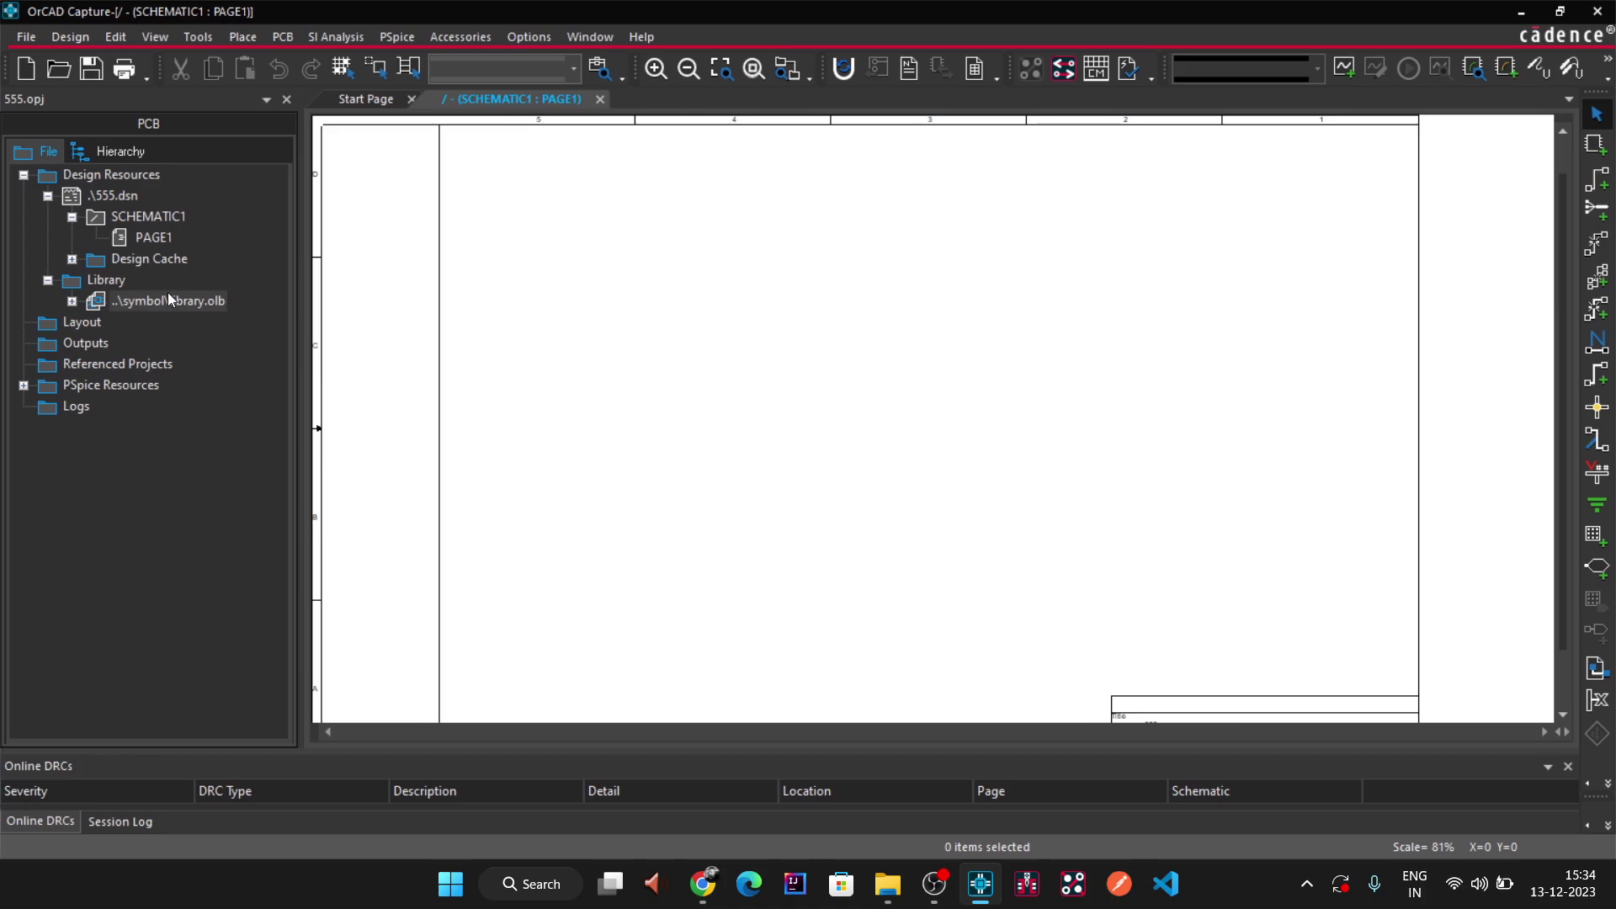
right_click(176, 297)
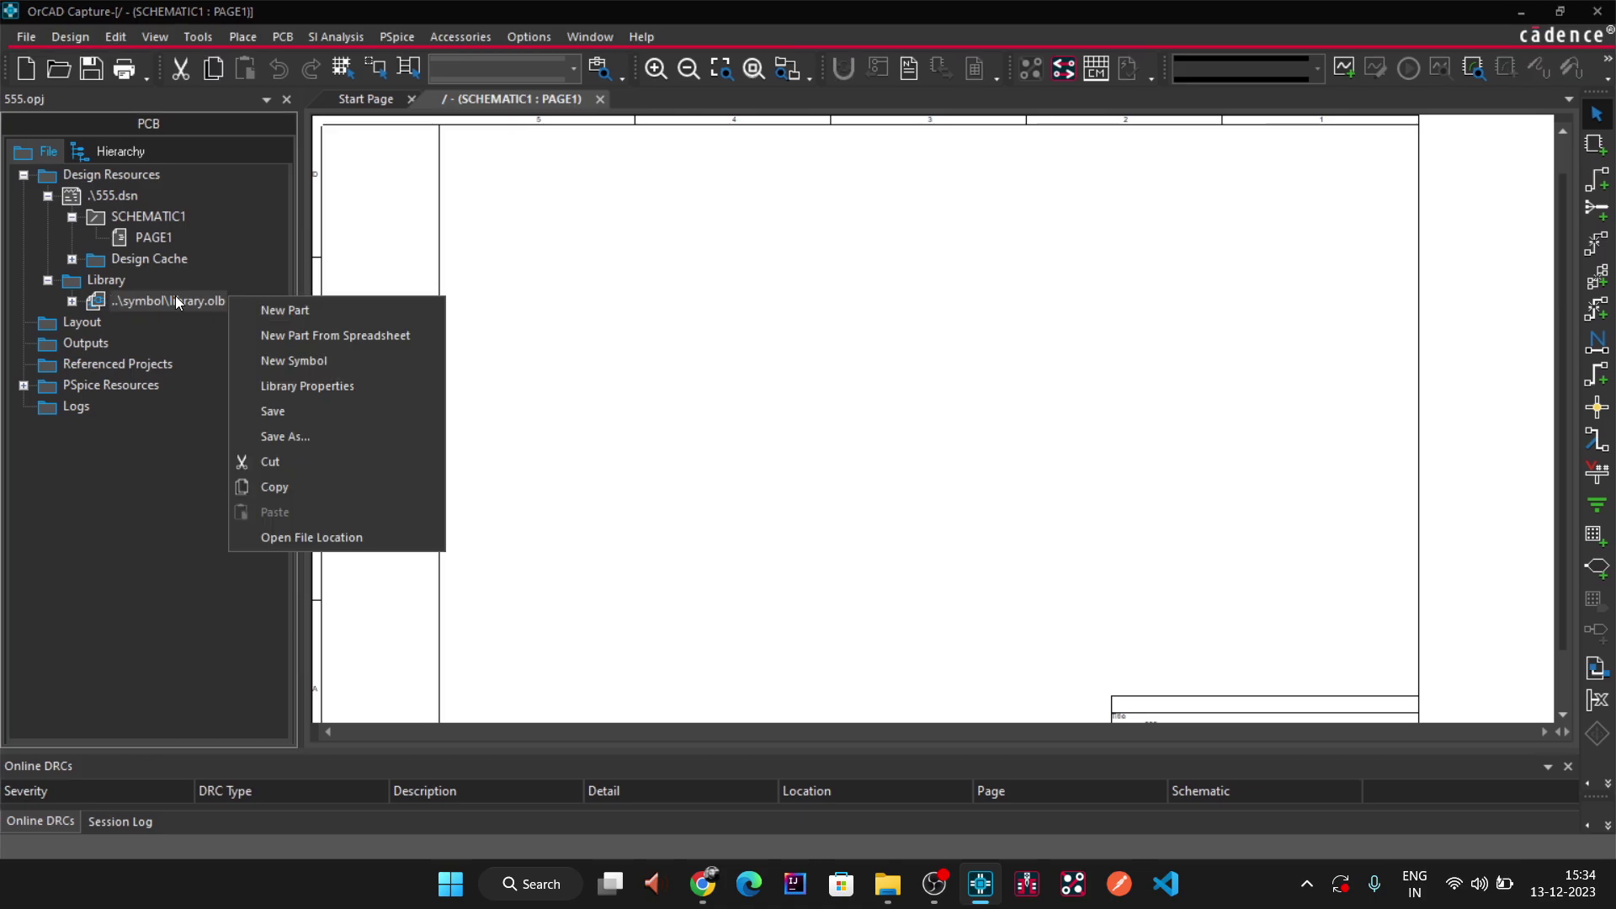
click(290, 310)
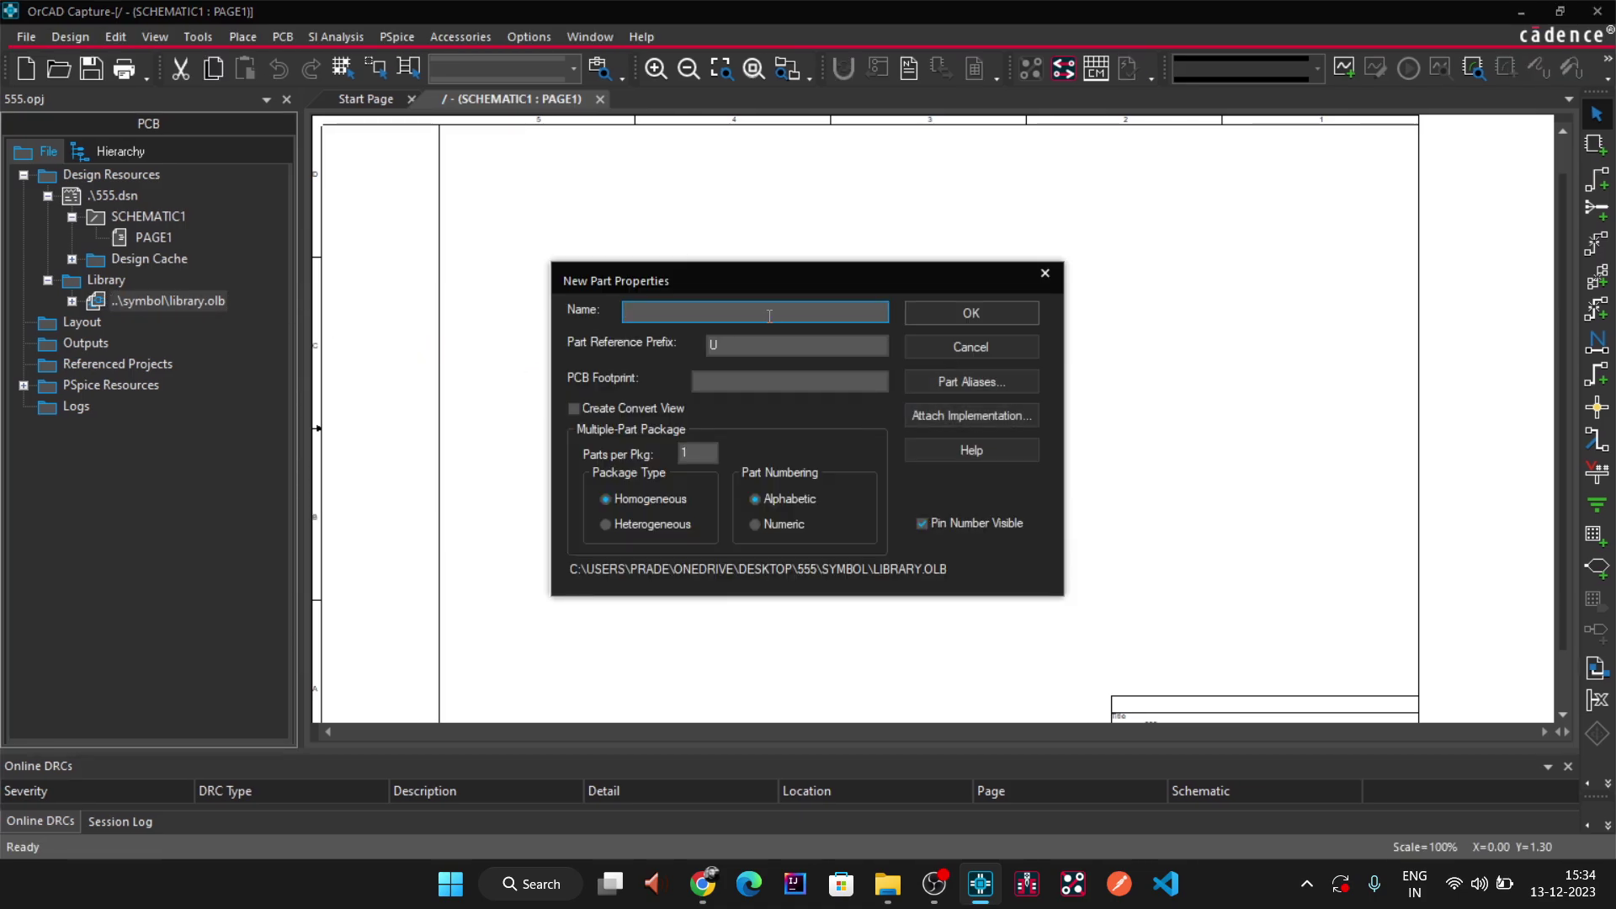
text(555-TIME)
key(Tab)
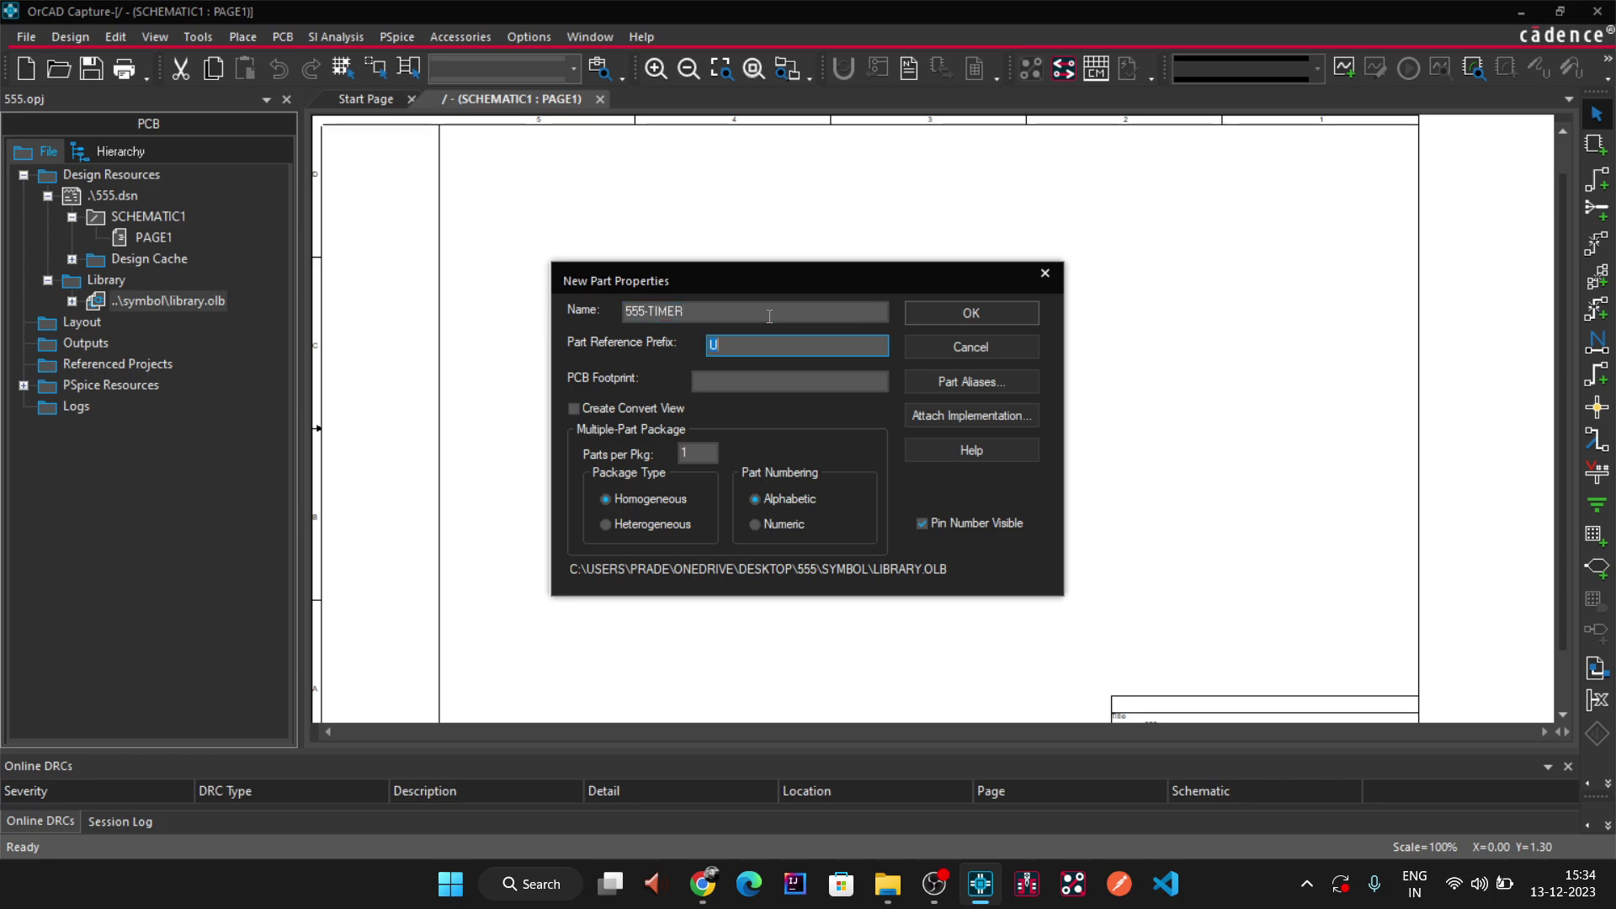
key(Return)
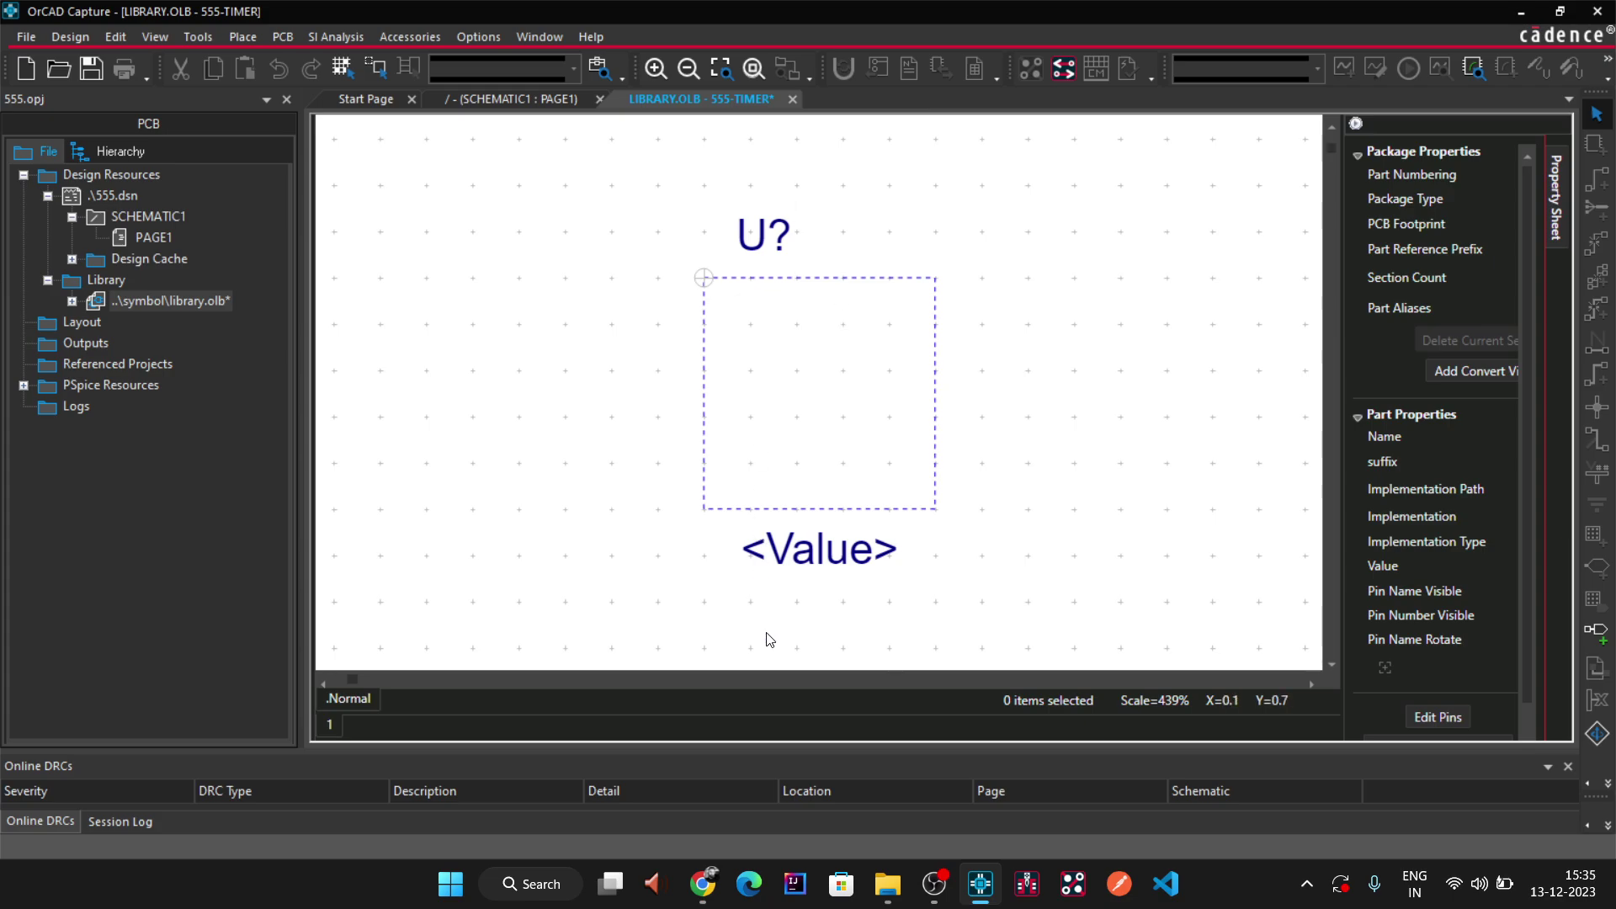
- Switch to Chrome and examine the Pin Configuration and Functions section of the LM555 datasheet
click(700, 885)
scroll(801, 543, down, 20)
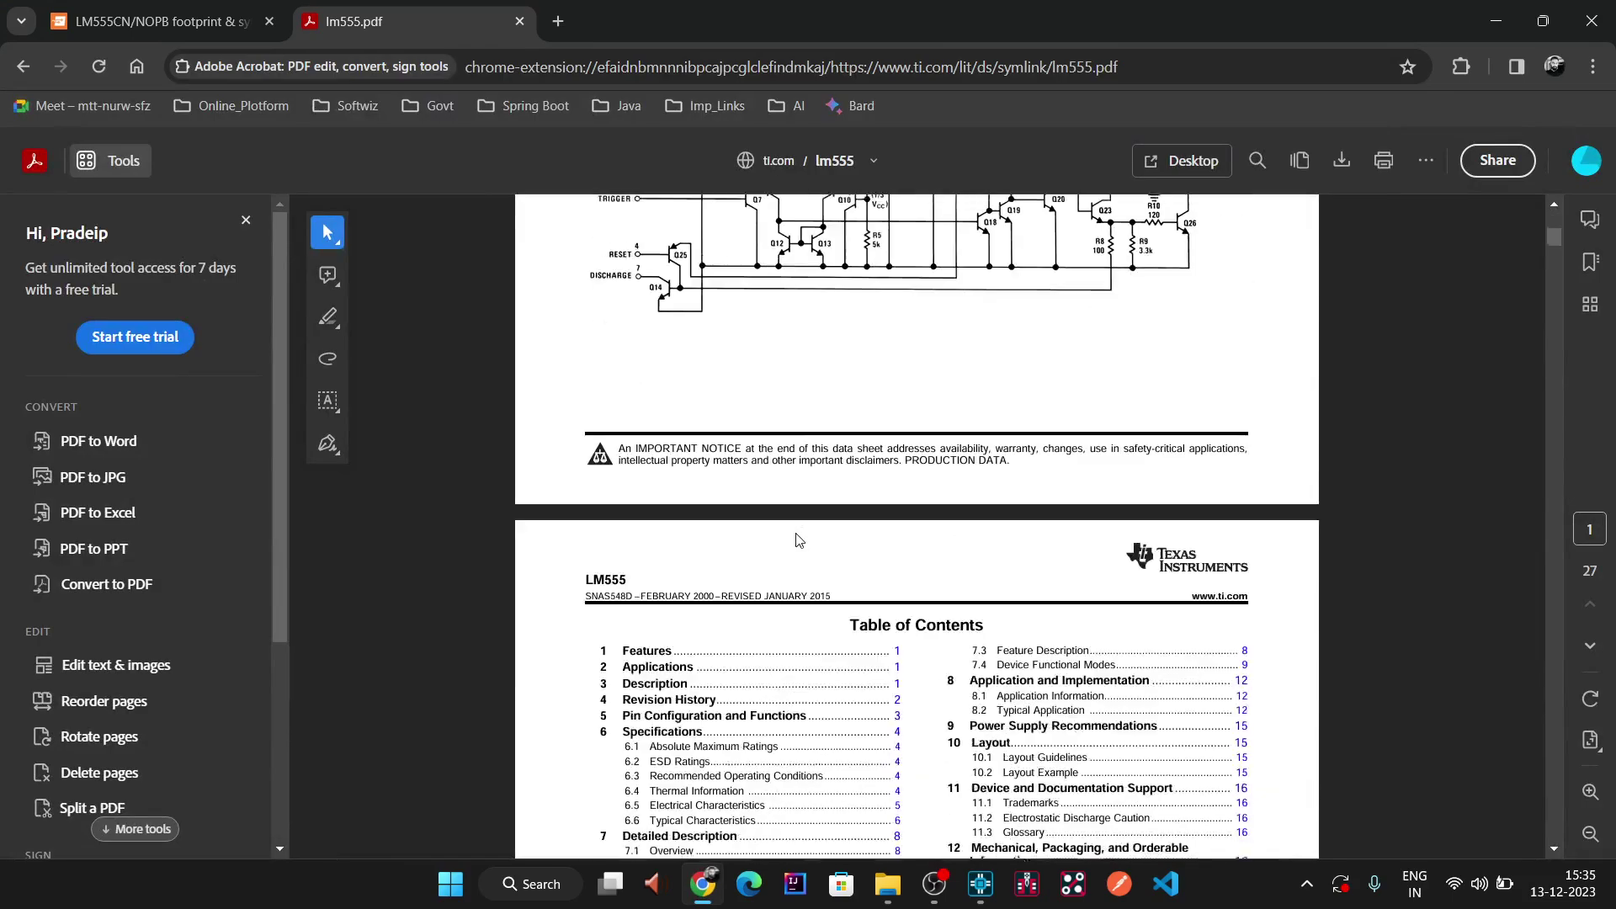
scroll(803, 545, down, 5)
scroll(806, 547, up, 2)
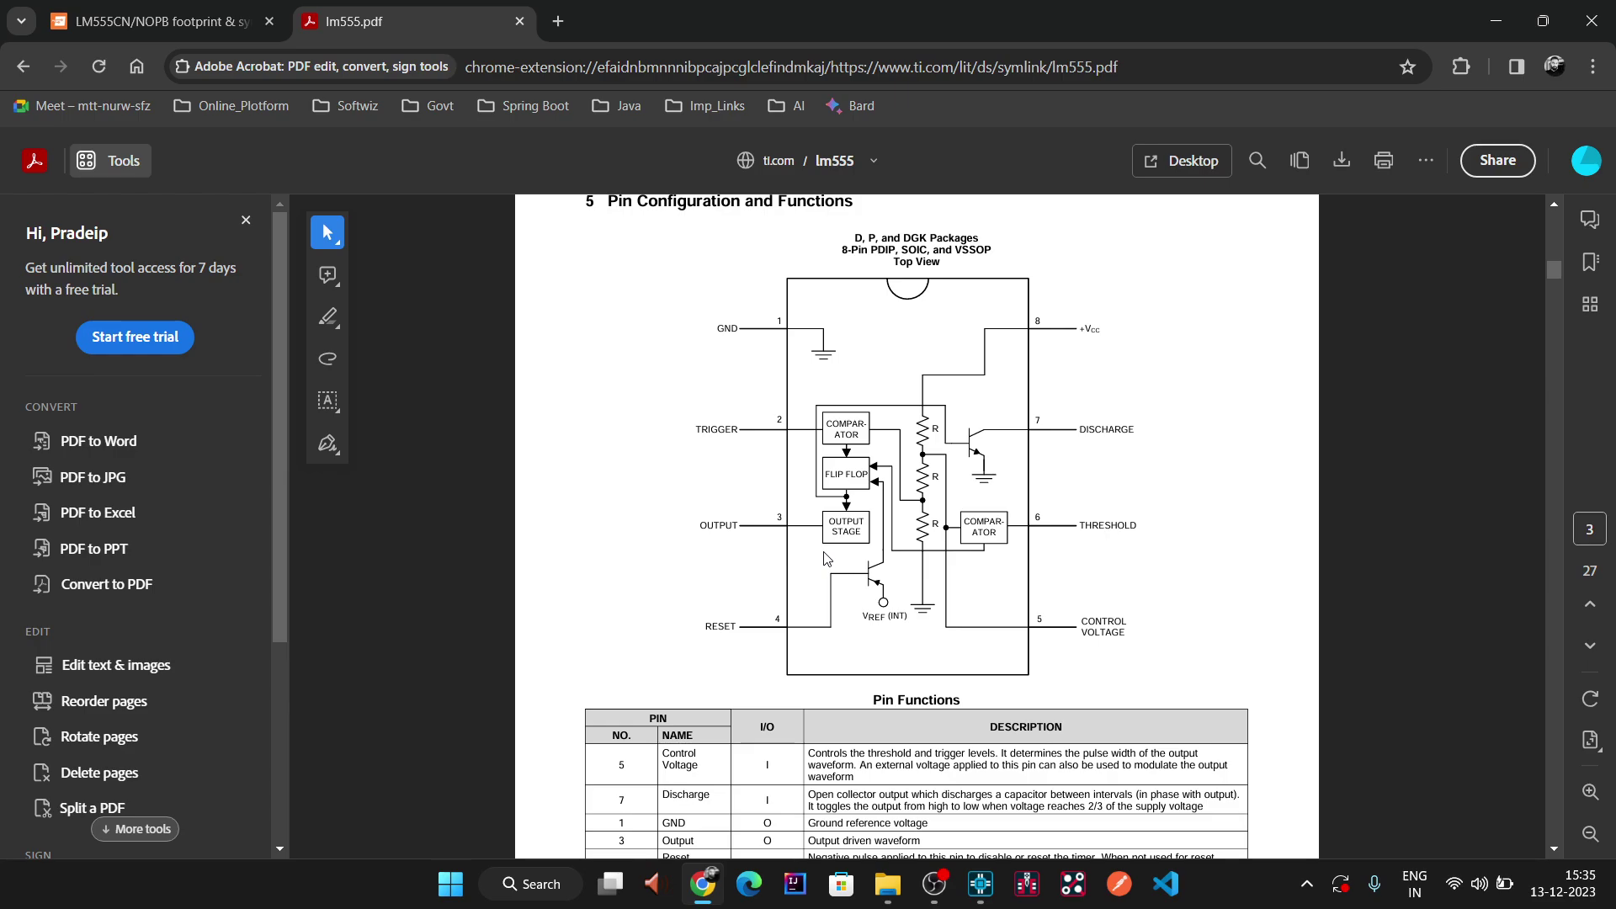
- Switch to OrCAD Capture and set up a pin with name 1, number 1 and type Input for the 555-TIMER part
click(980, 884)
click(241, 37)
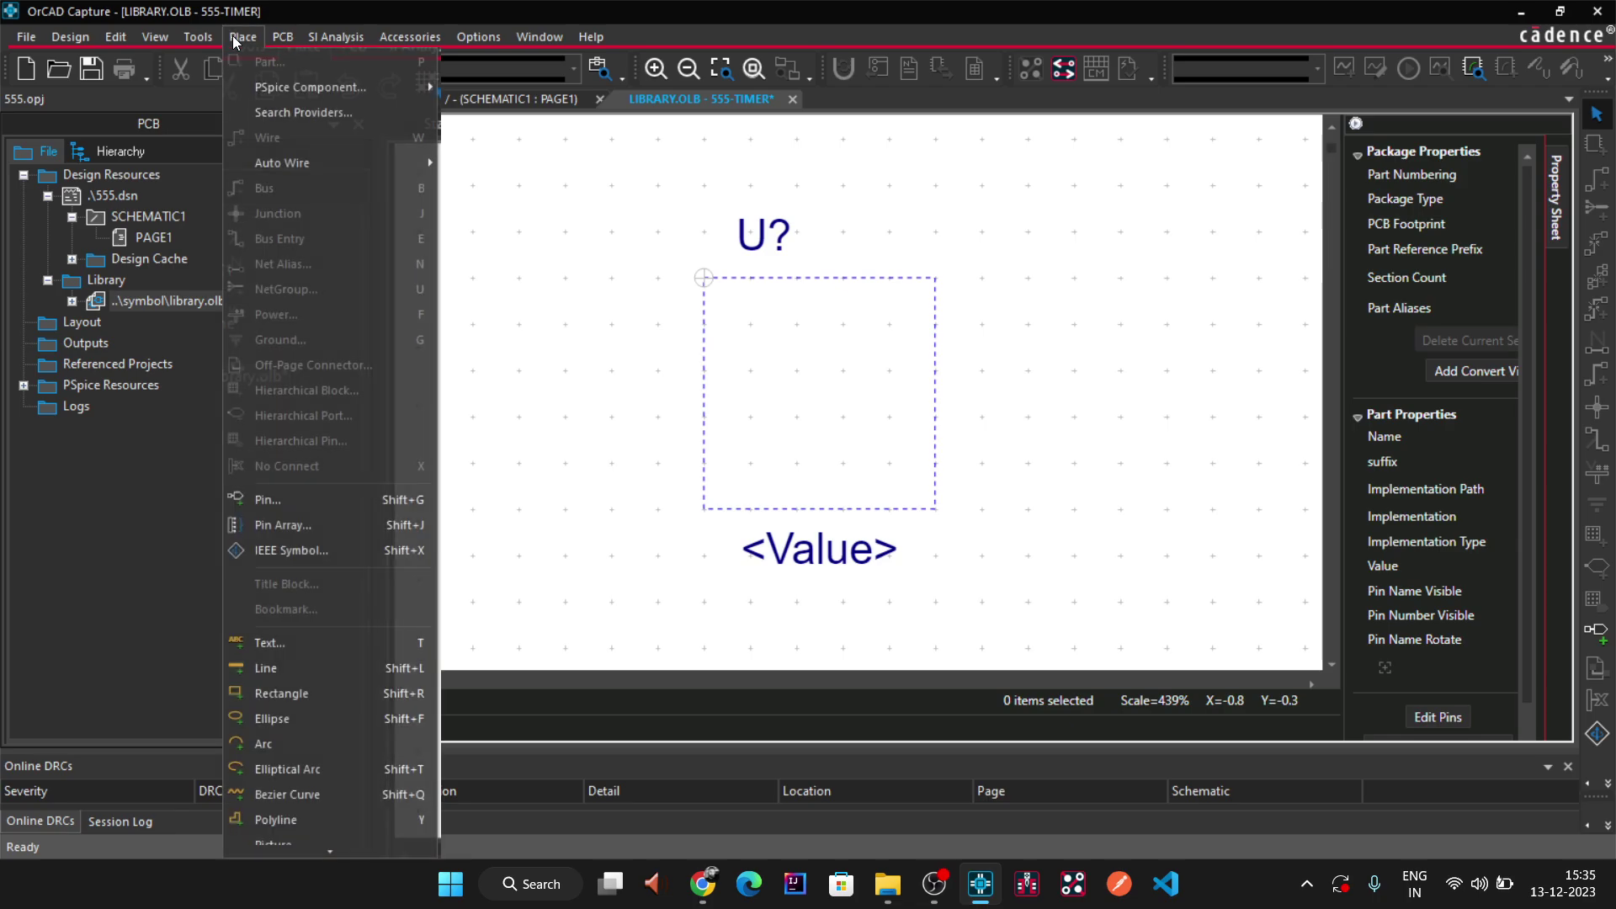
click(277, 500)
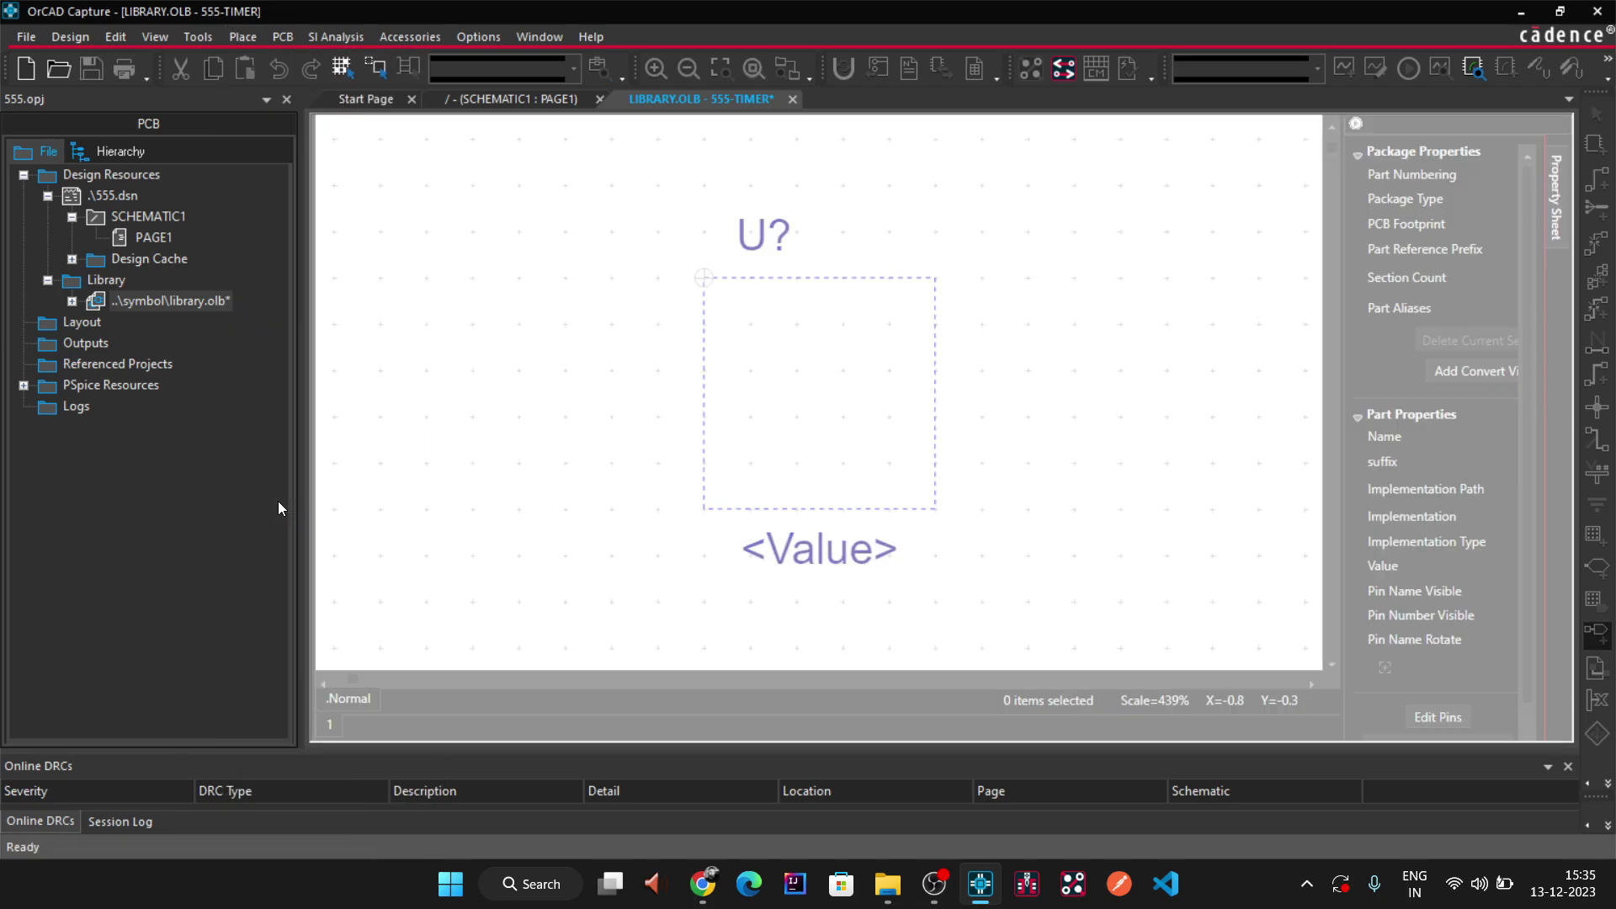
click(945, 330)
text(1)
click(918, 352)
text(1)
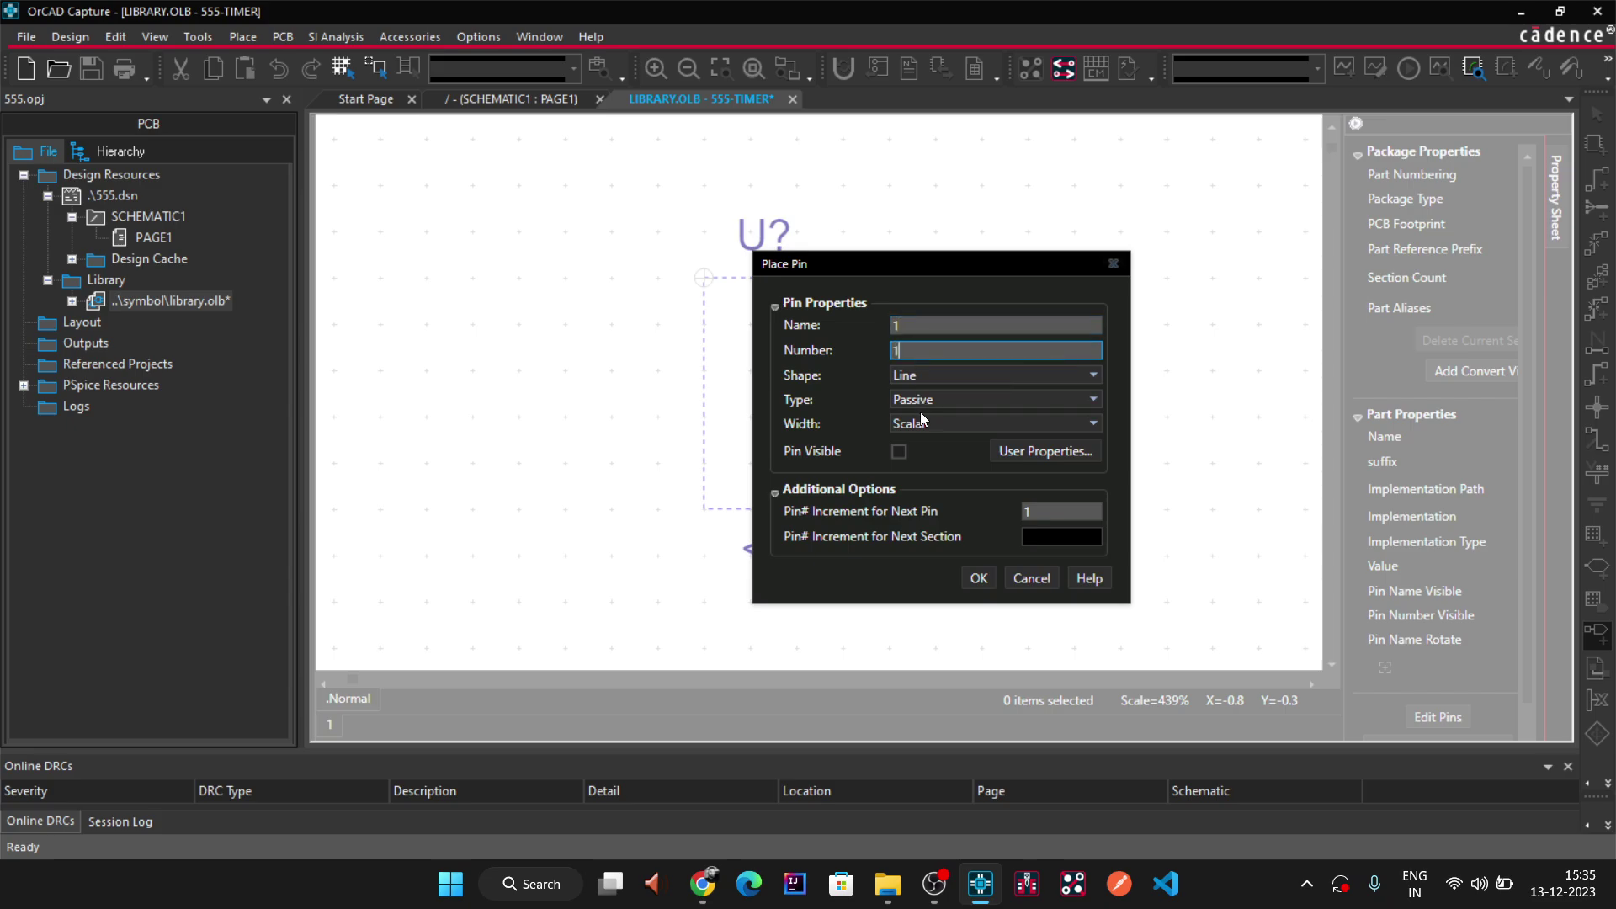
click(926, 399)
click(928, 421)
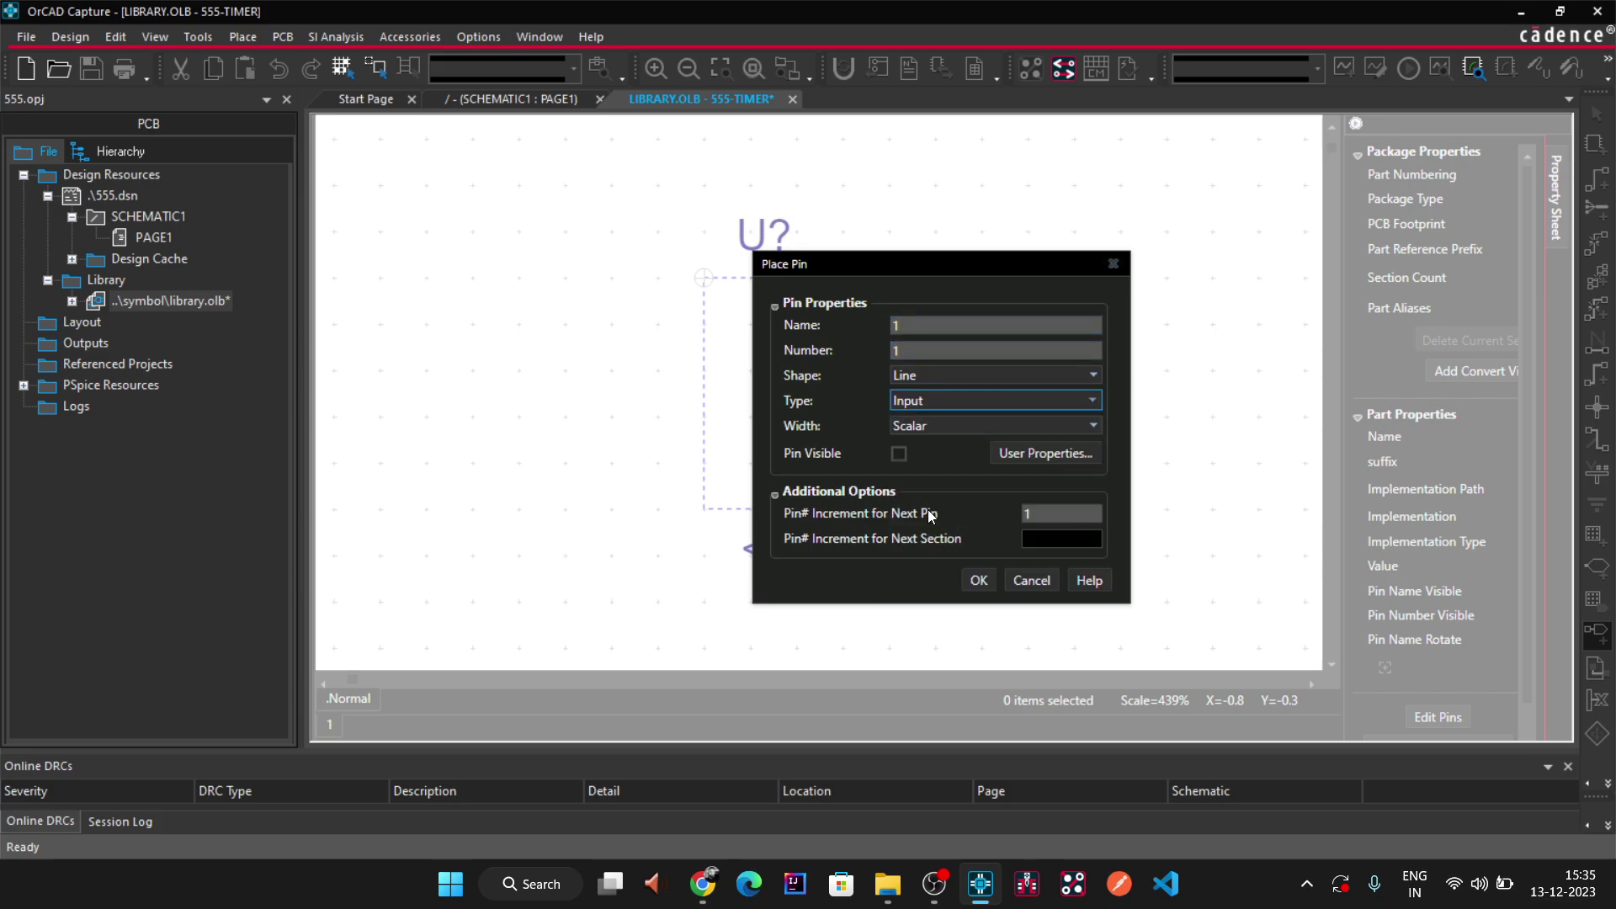
click(978, 580)
- Place pins 1 to 4 down the part body's left edge and pins 5 to 8 up its right edge
click(648, 316)
click(650, 363)
click(652, 409)
click(650, 455)
click(1037, 455)
click(1030, 409)
click(1026, 363)
right_click(1043, 220)
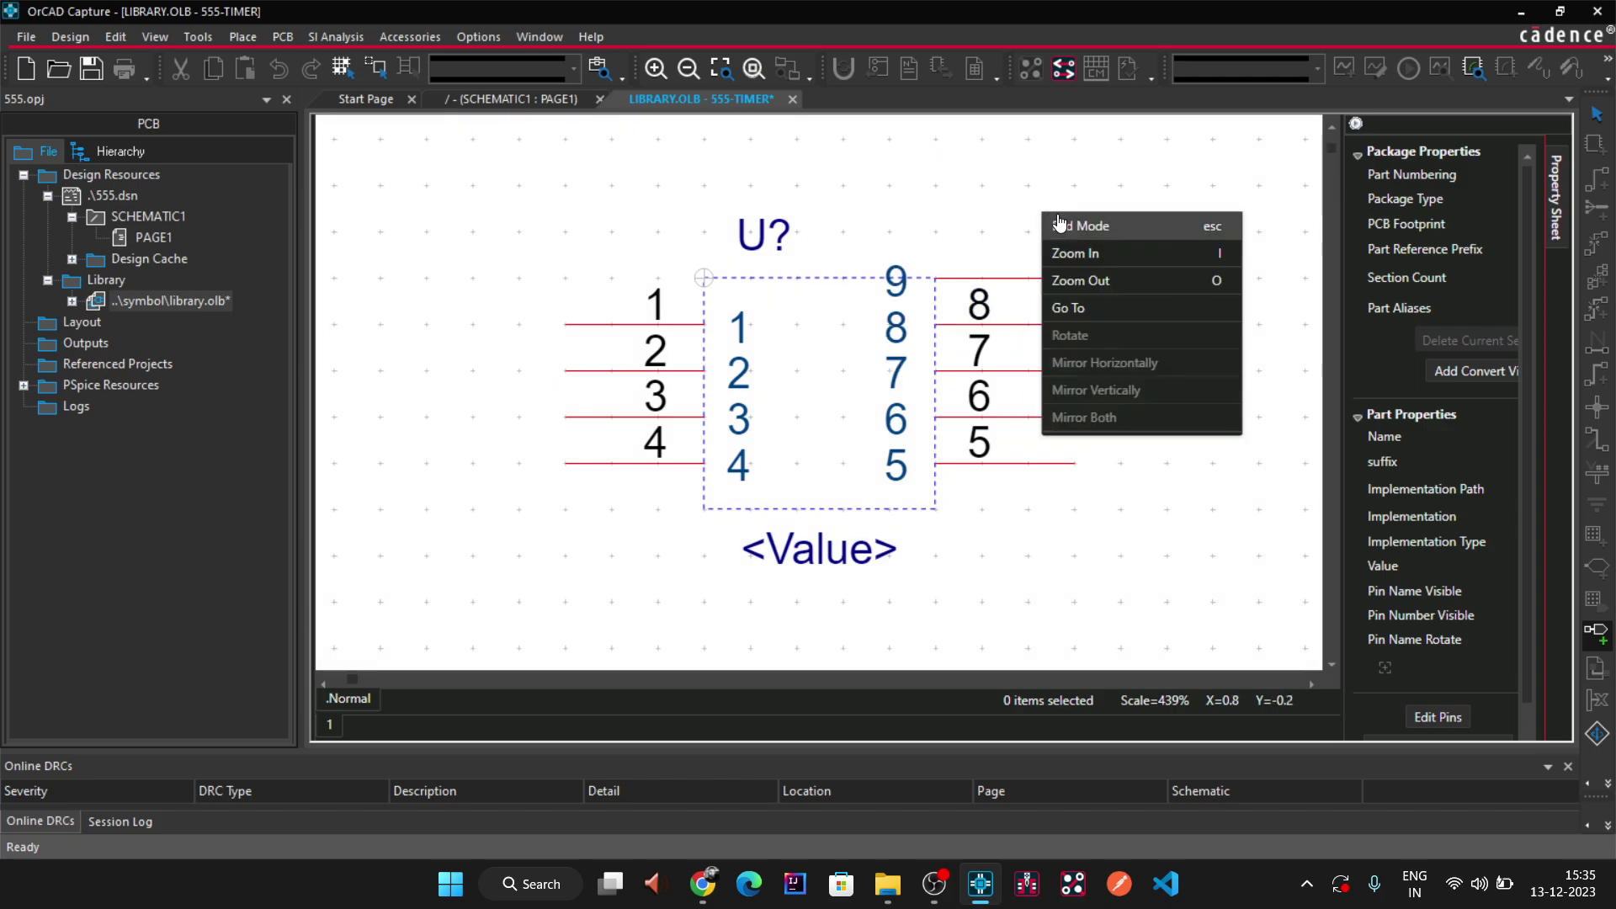
click(1062, 220)
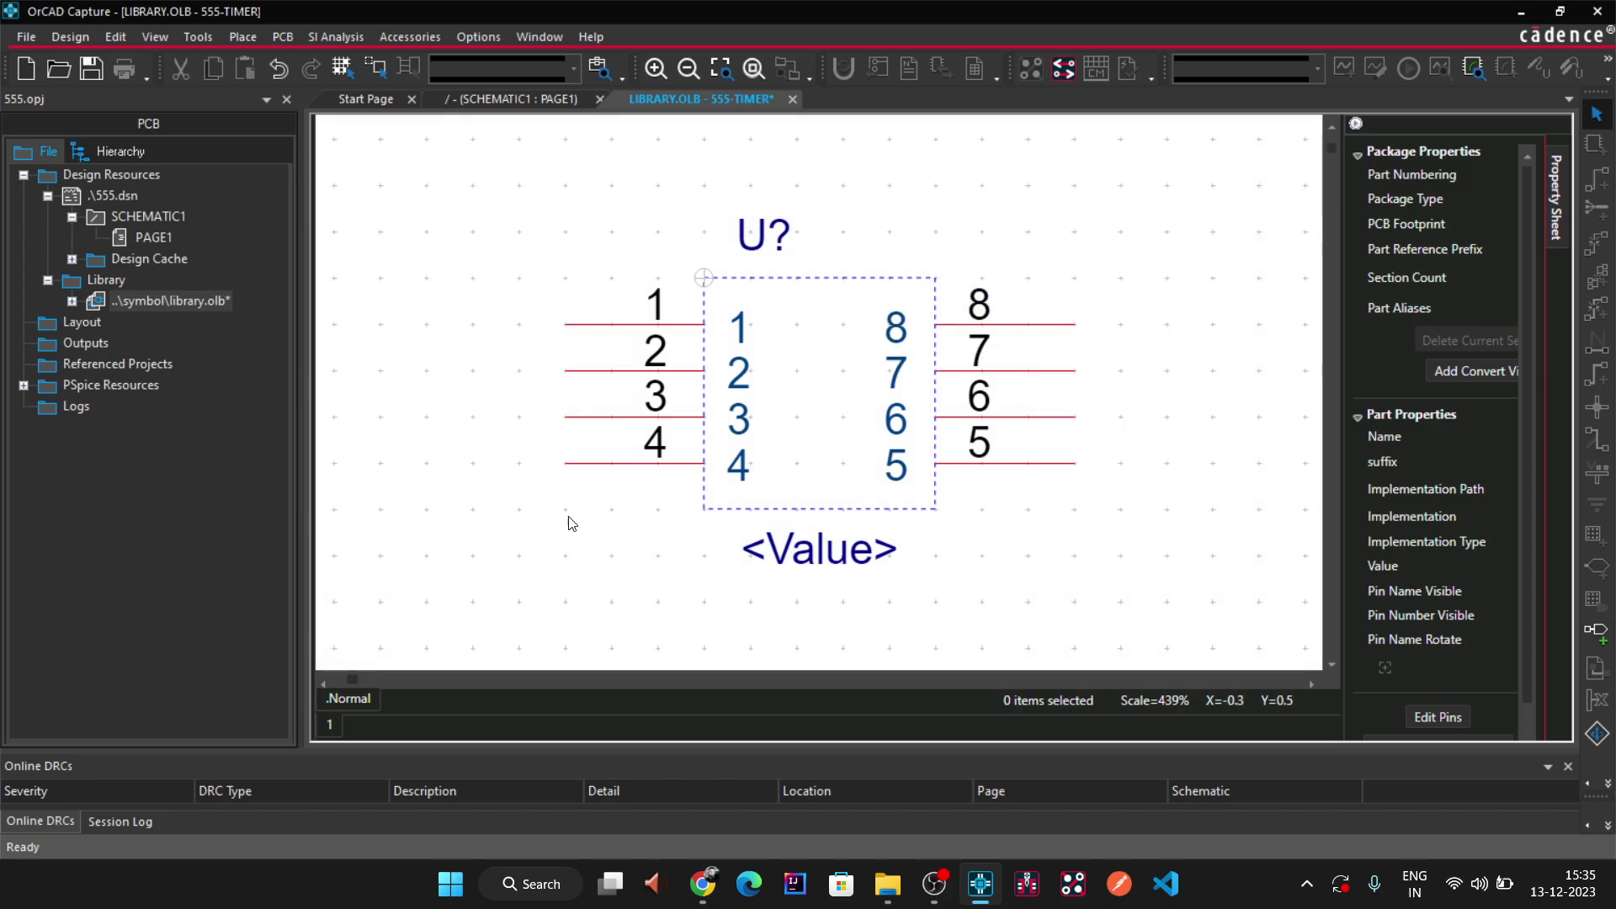
- Widen the property sheet so its value fields are readable and show the properties of pin 1
click(1313, 684)
click(1317, 683)
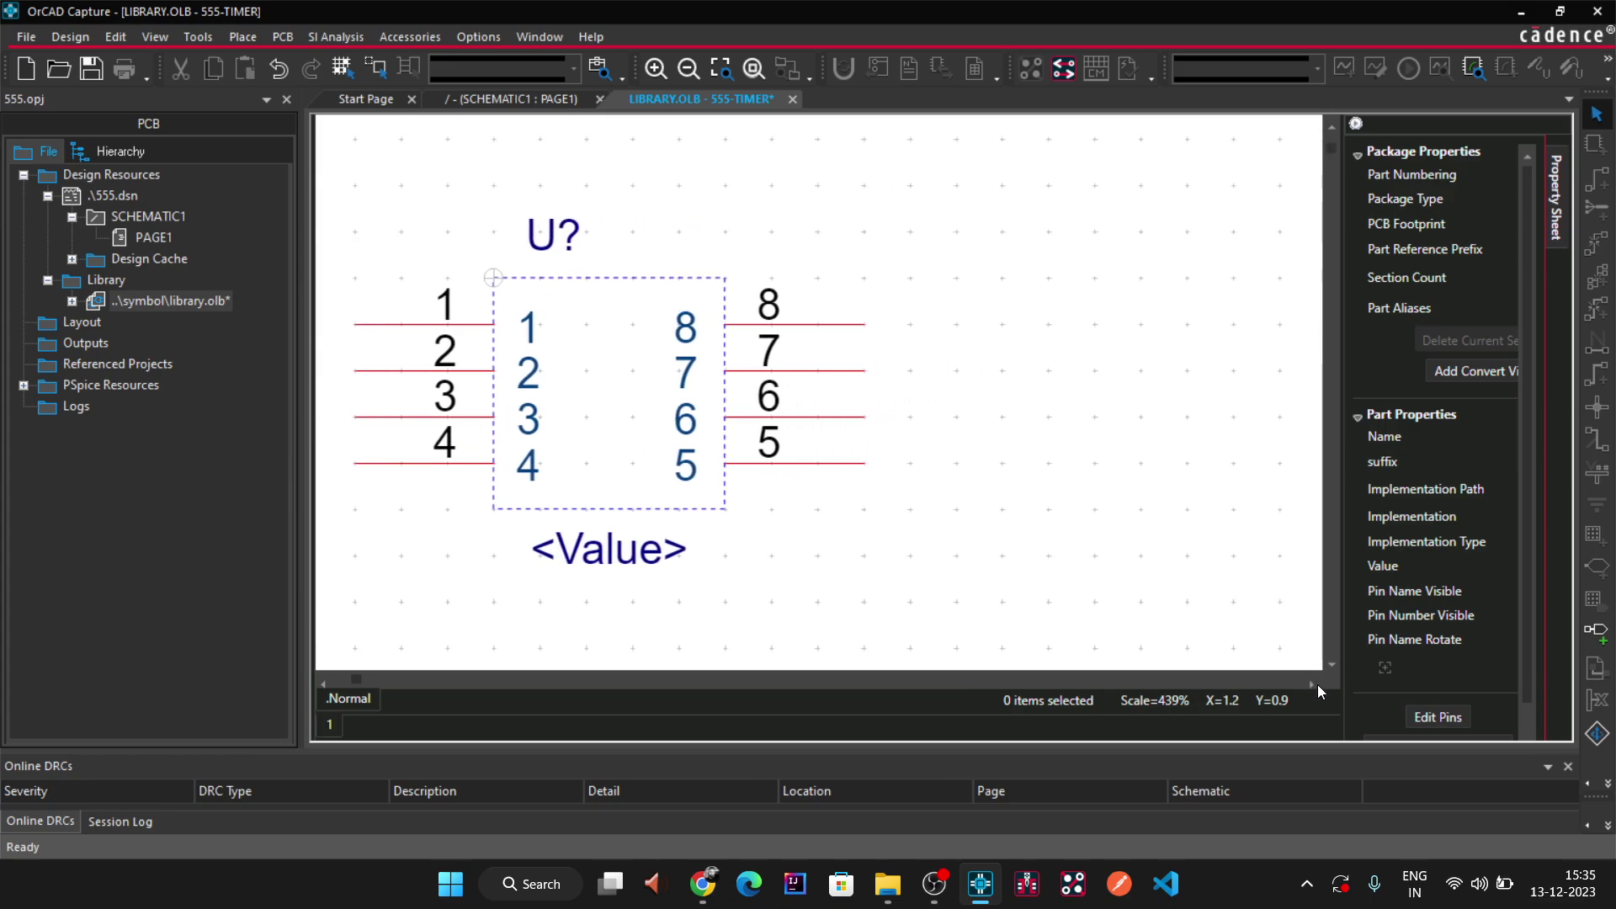
drag(1339, 249, 1101, 255)
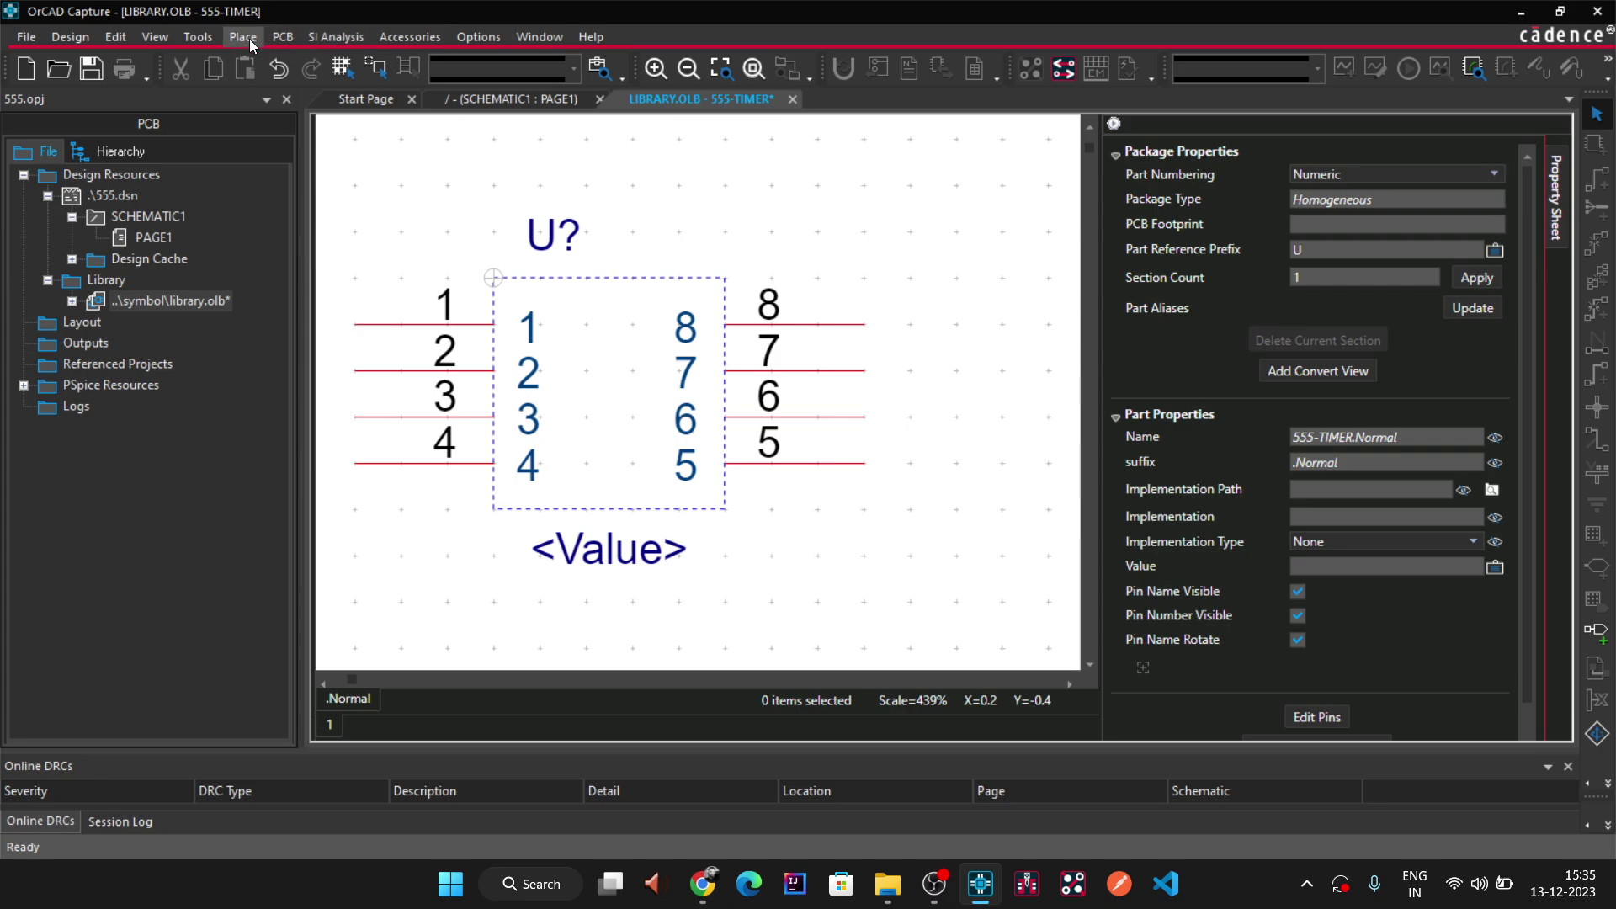
click(375, 335)
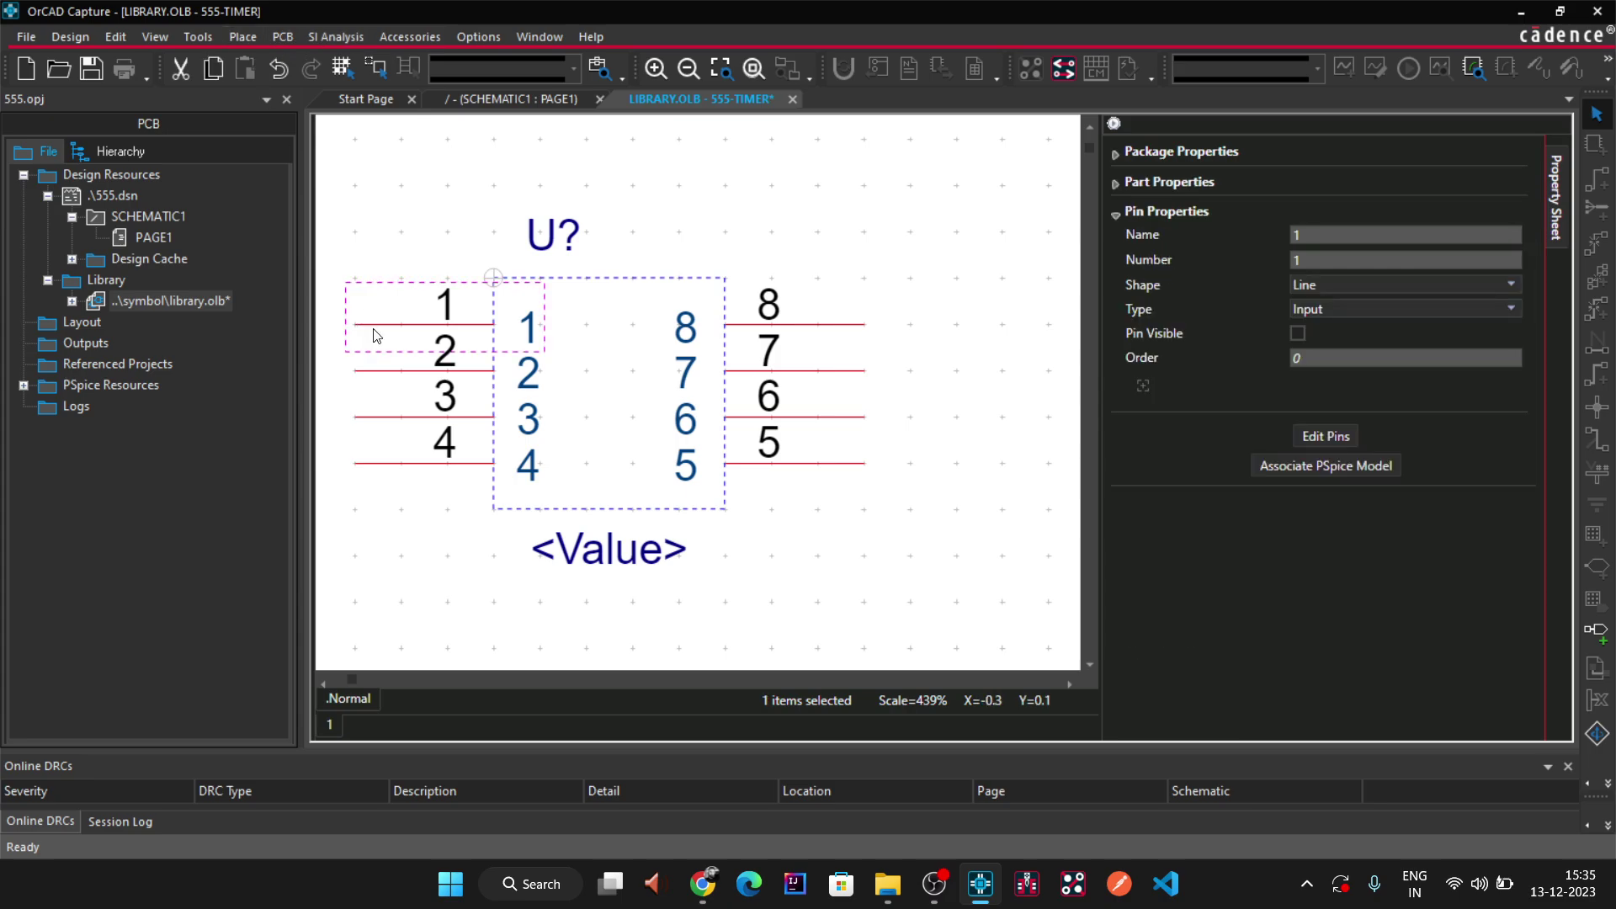
- Switch to Chrome and examine the I/O types of the GND and Output pins in the LM555 datasheet's Pin Functions table
key(alt+Tab)
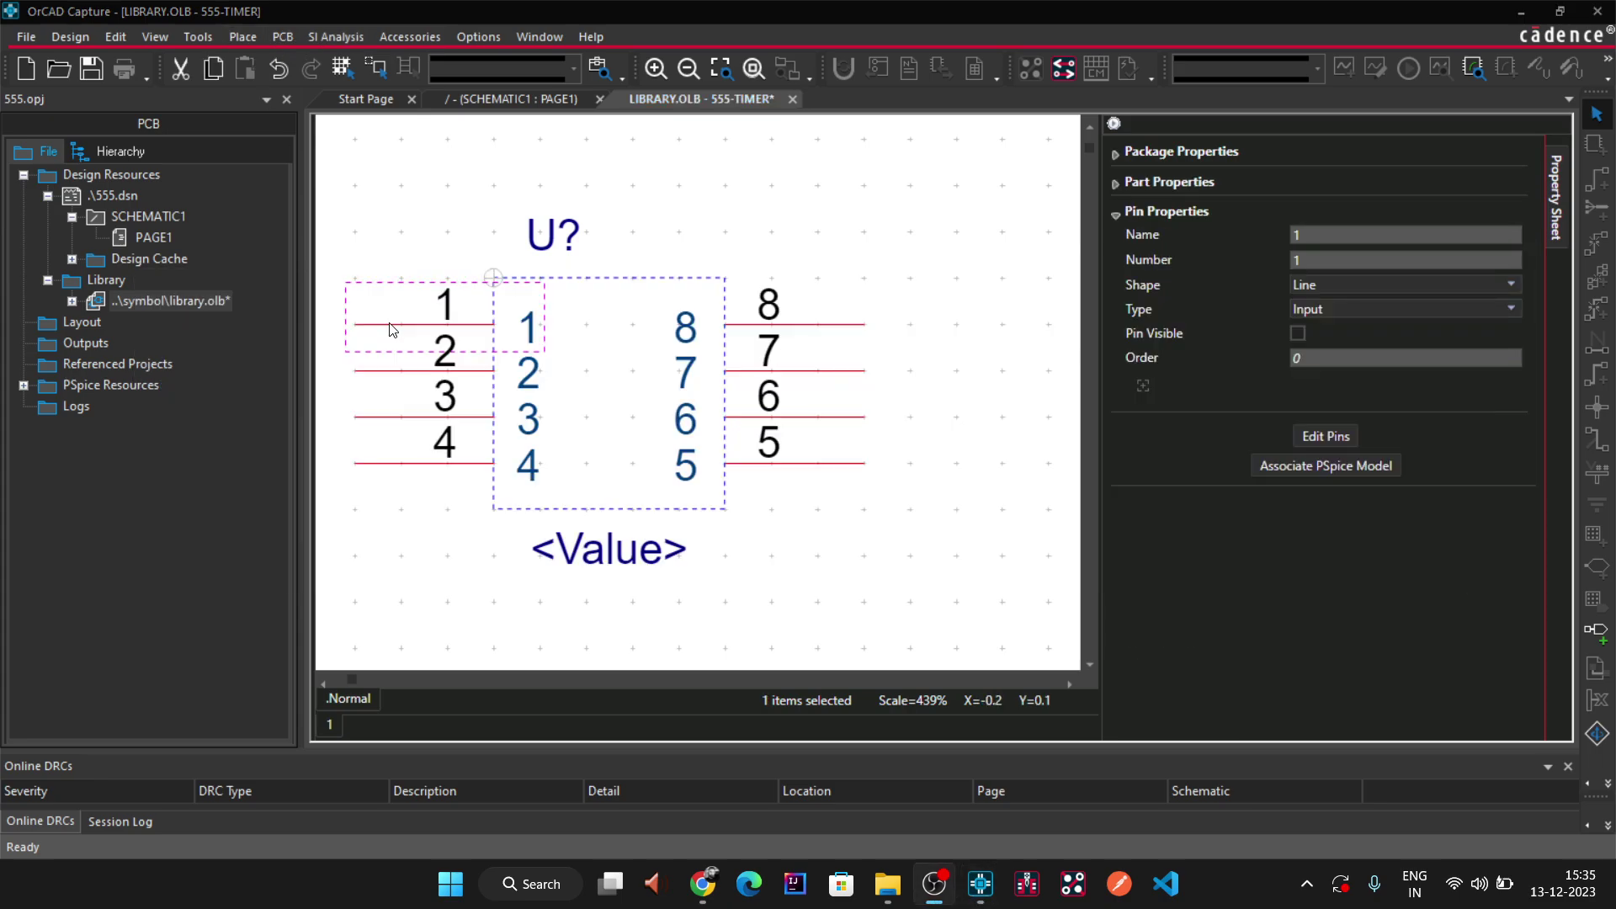
key(alt+Tab)
key(alt+Tab)
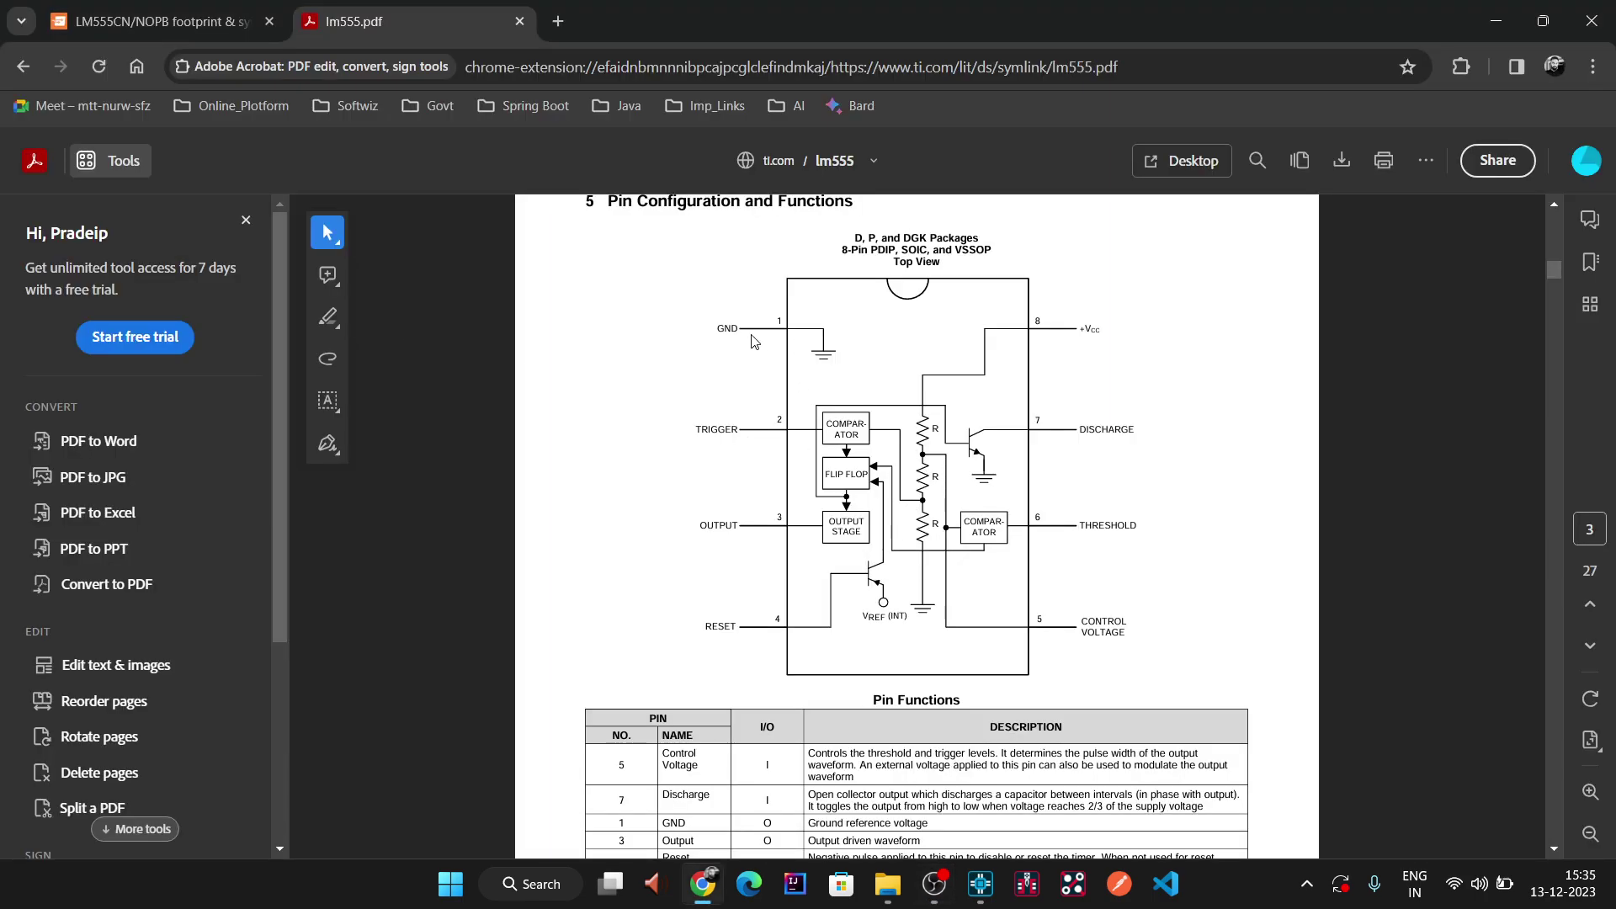
scroll(745, 547, down, 2)
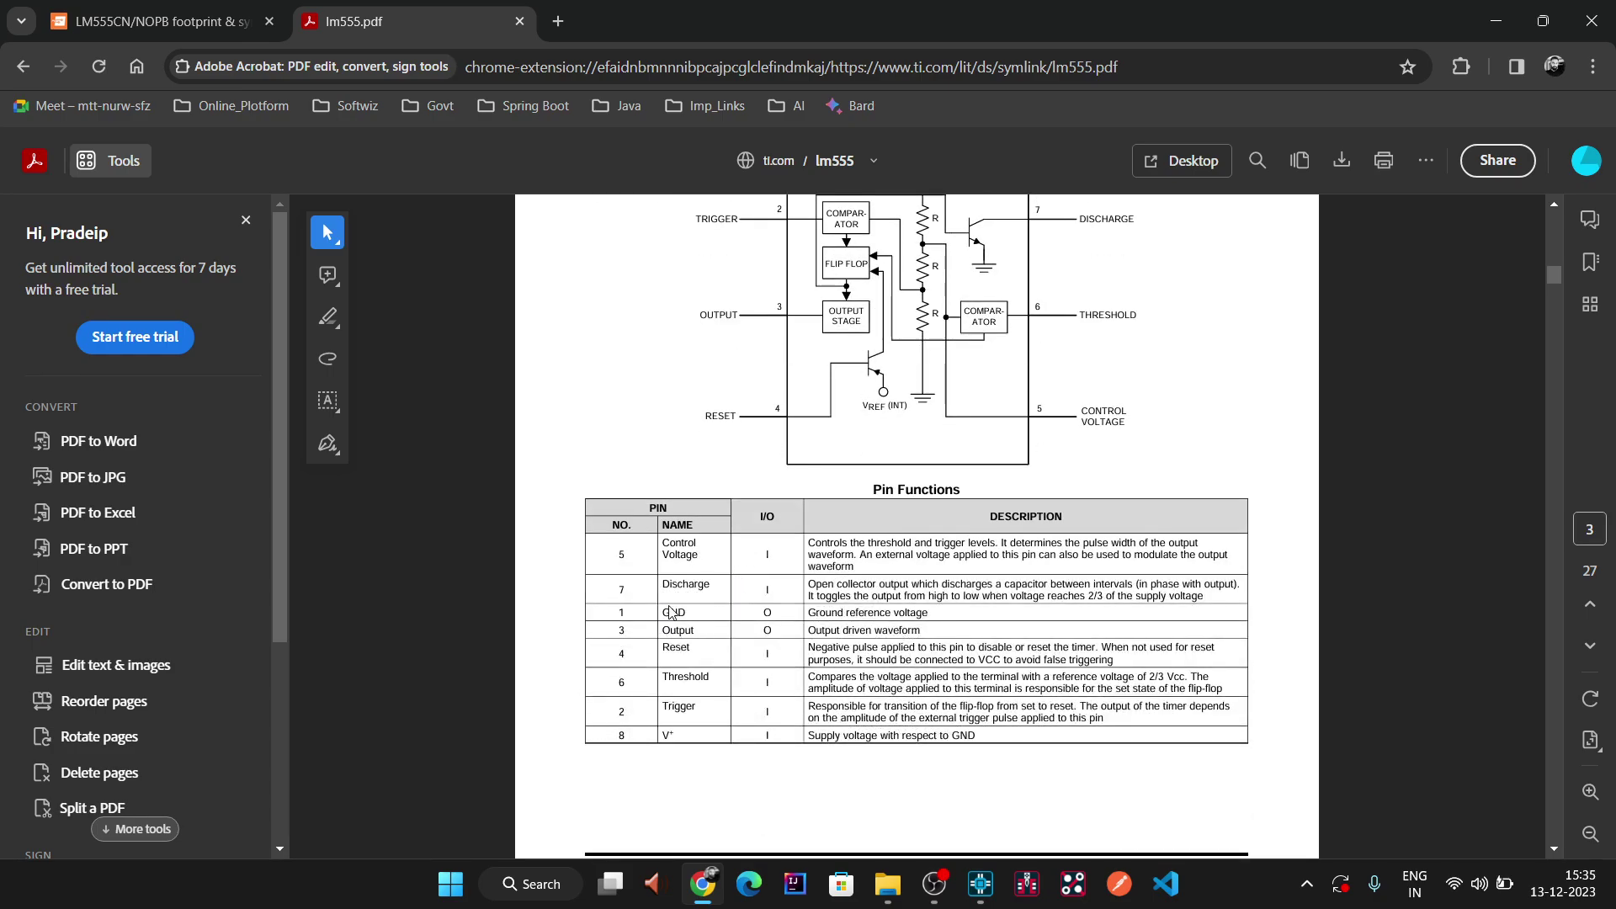
drag(611, 601, 778, 623)
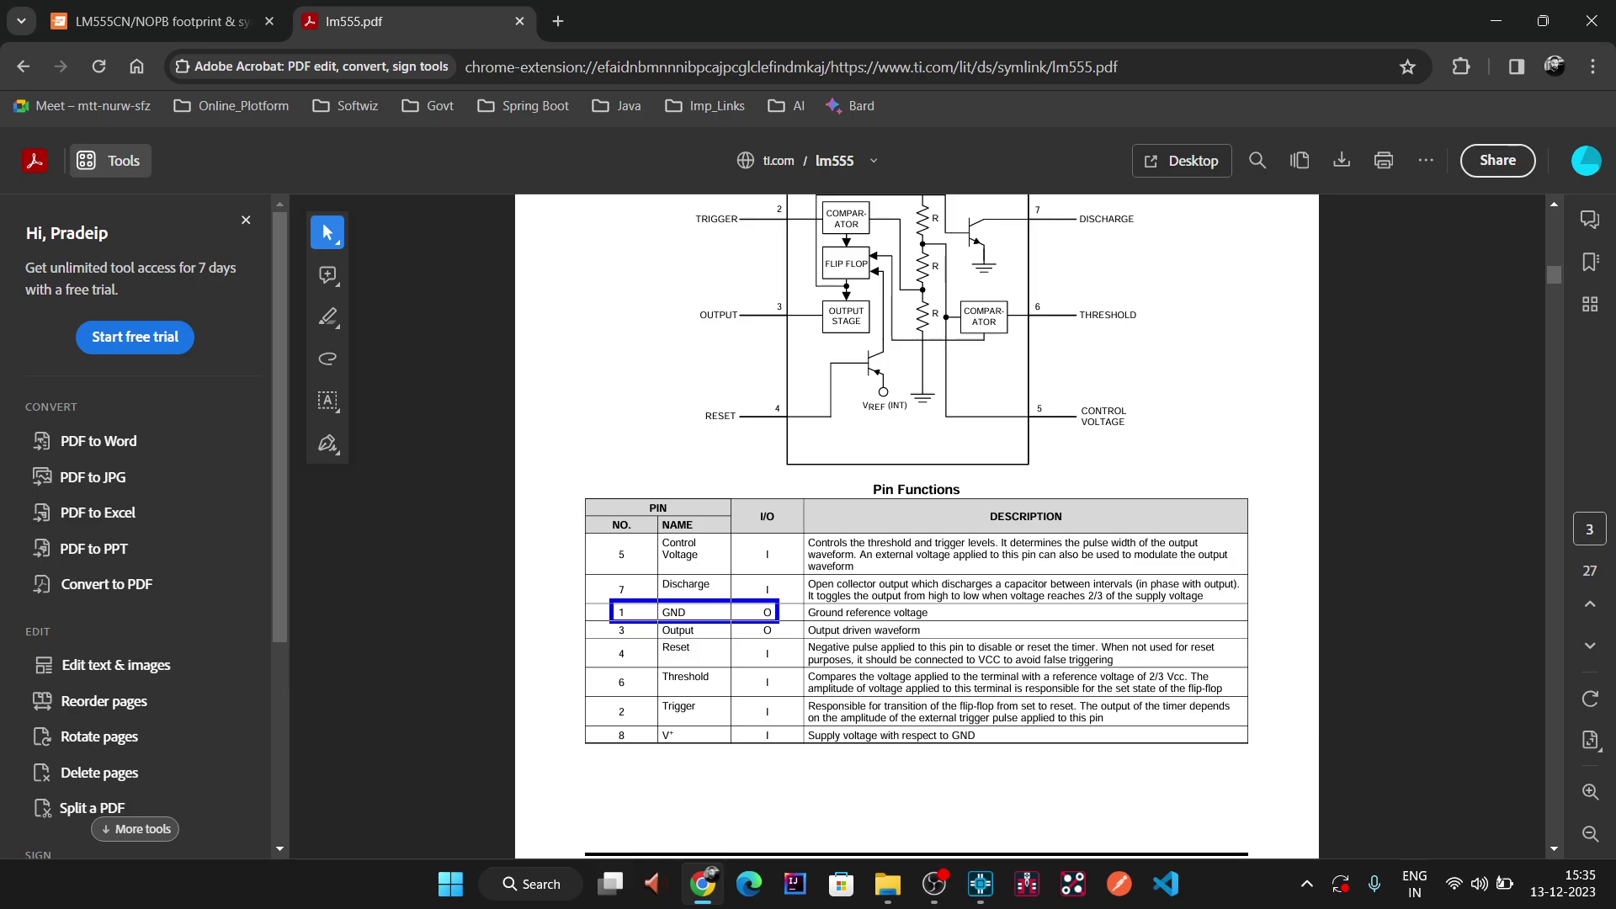
drag(612, 622, 793, 639)
key(Escape)
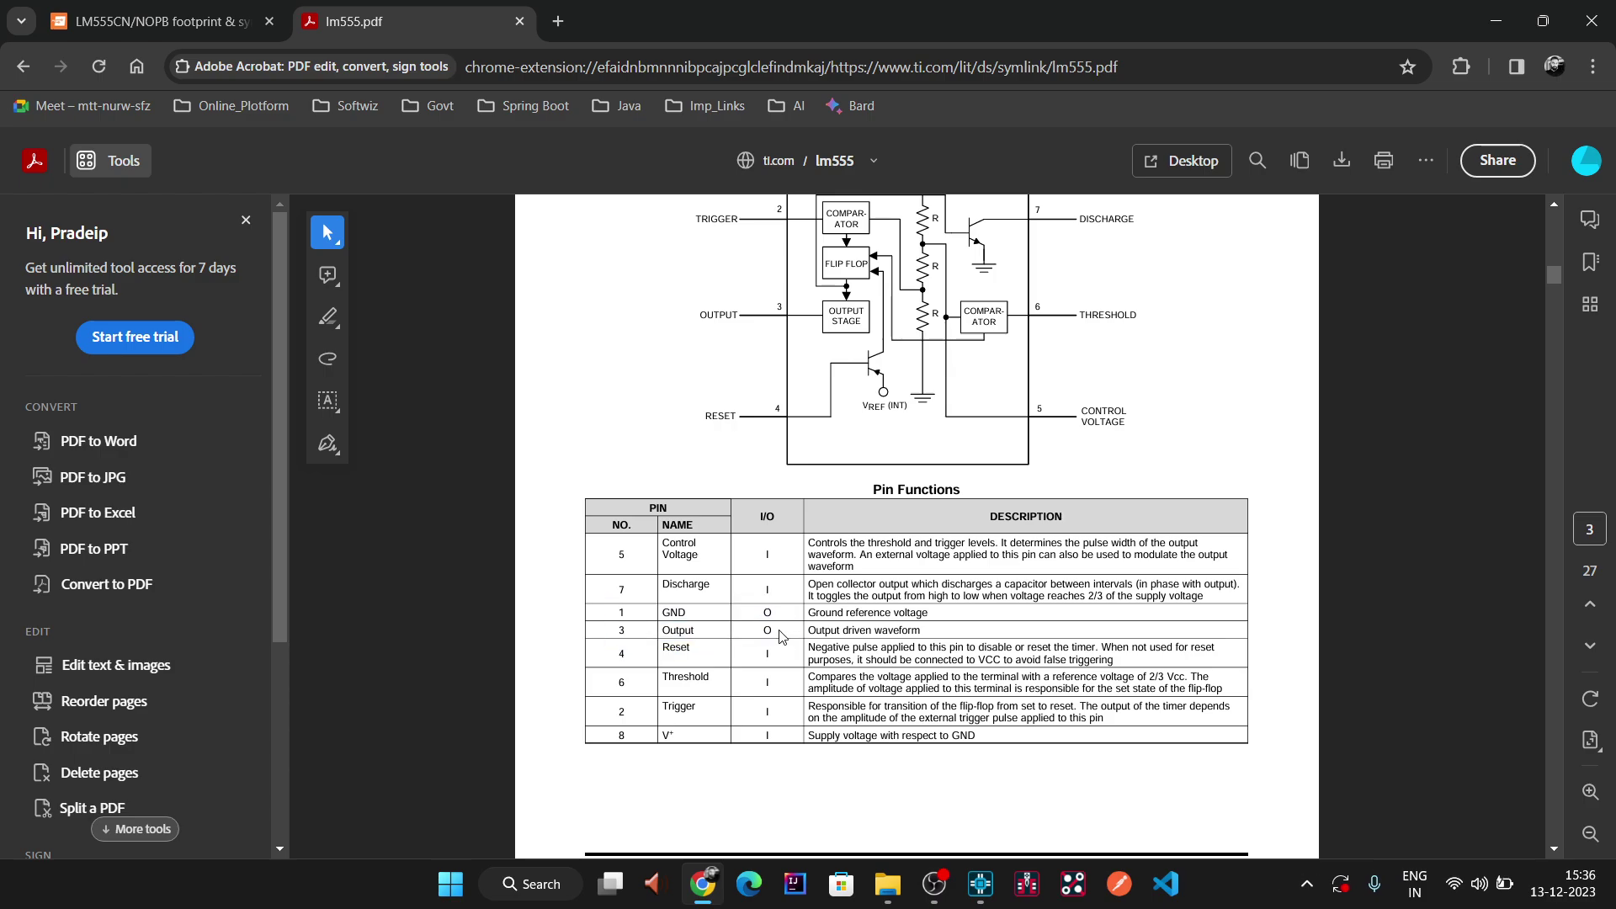
- Switch to OrCAD Capture, name pin 1 GND and set its type to Output, keeping the Line shape
key(alt+Tab)
key(alt+Tab)
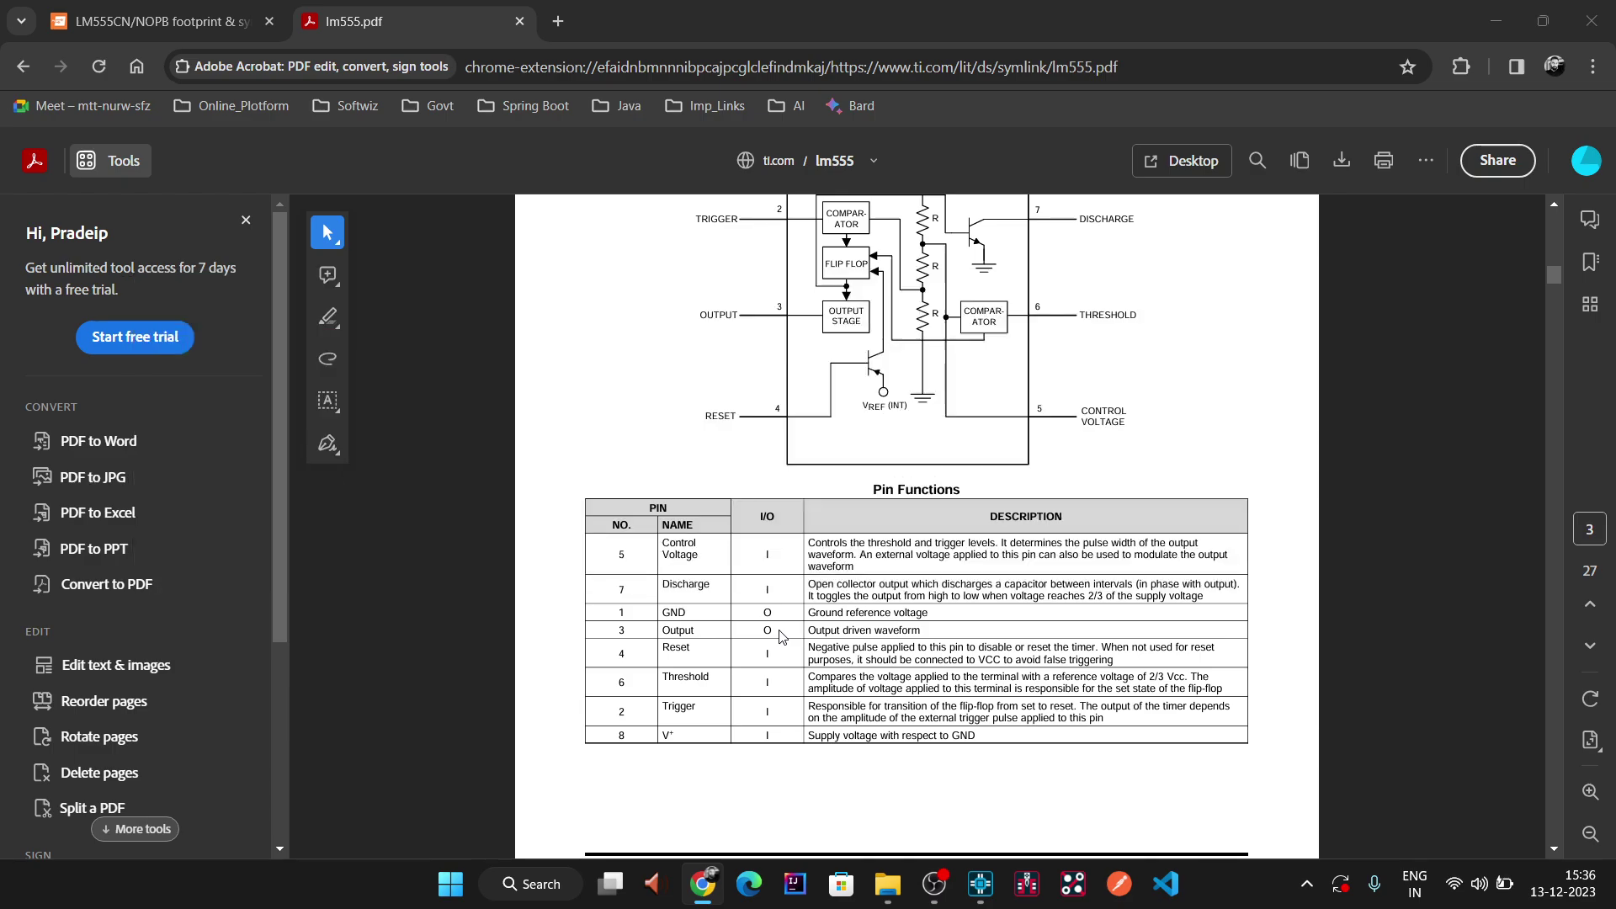
click(487, 306)
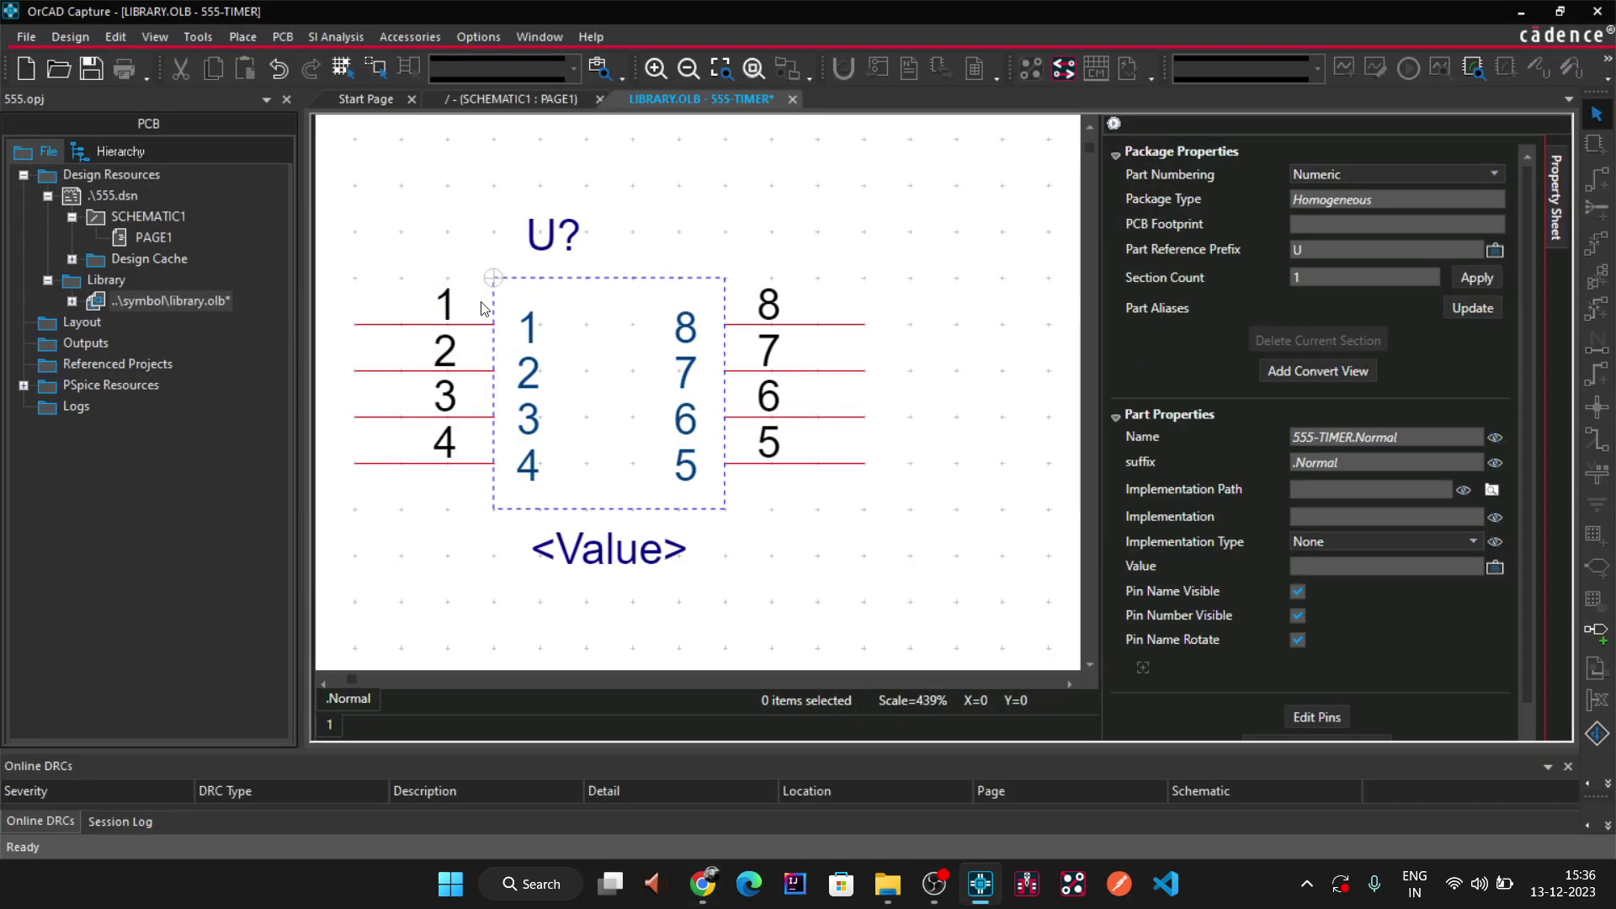
click(397, 321)
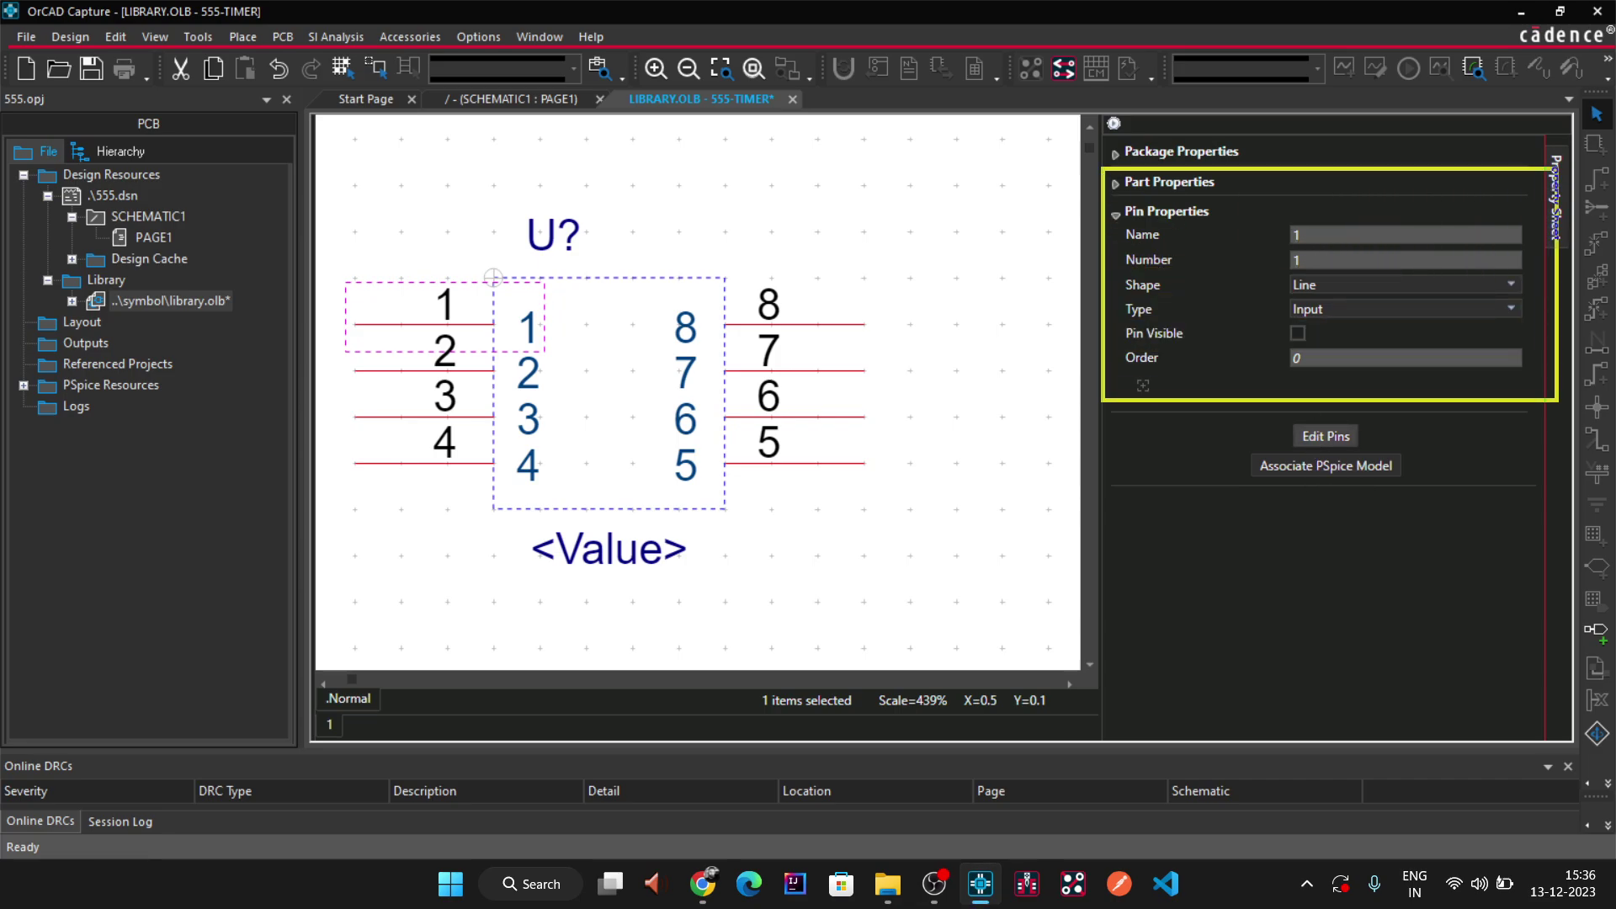
click(1316, 238)
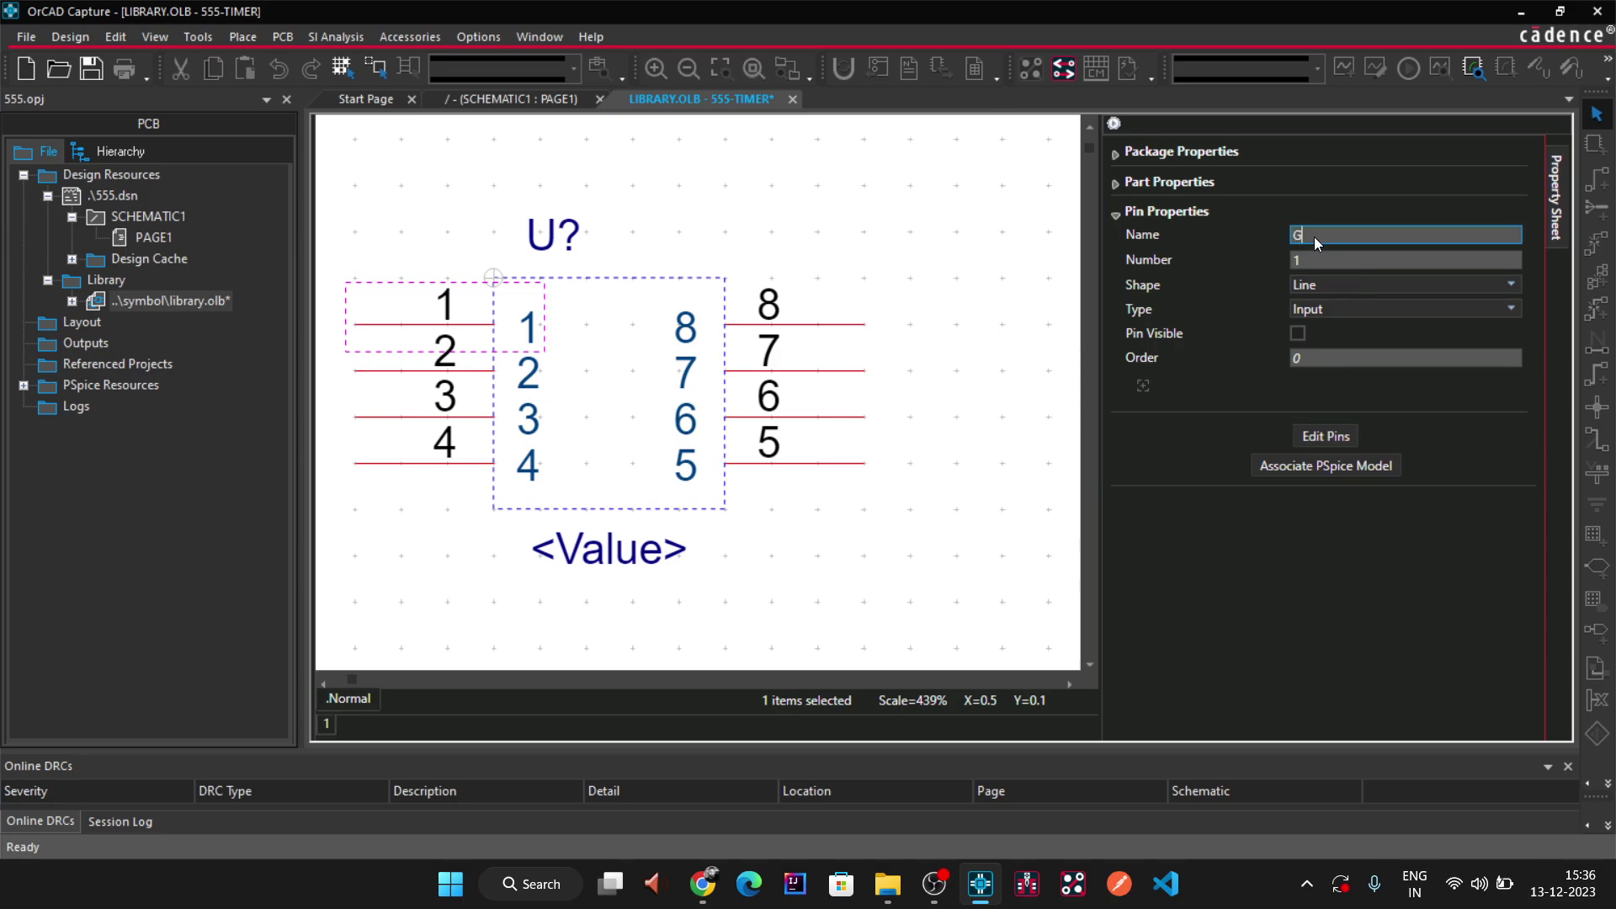
text(GND)
click(1321, 259)
click(1320, 288)
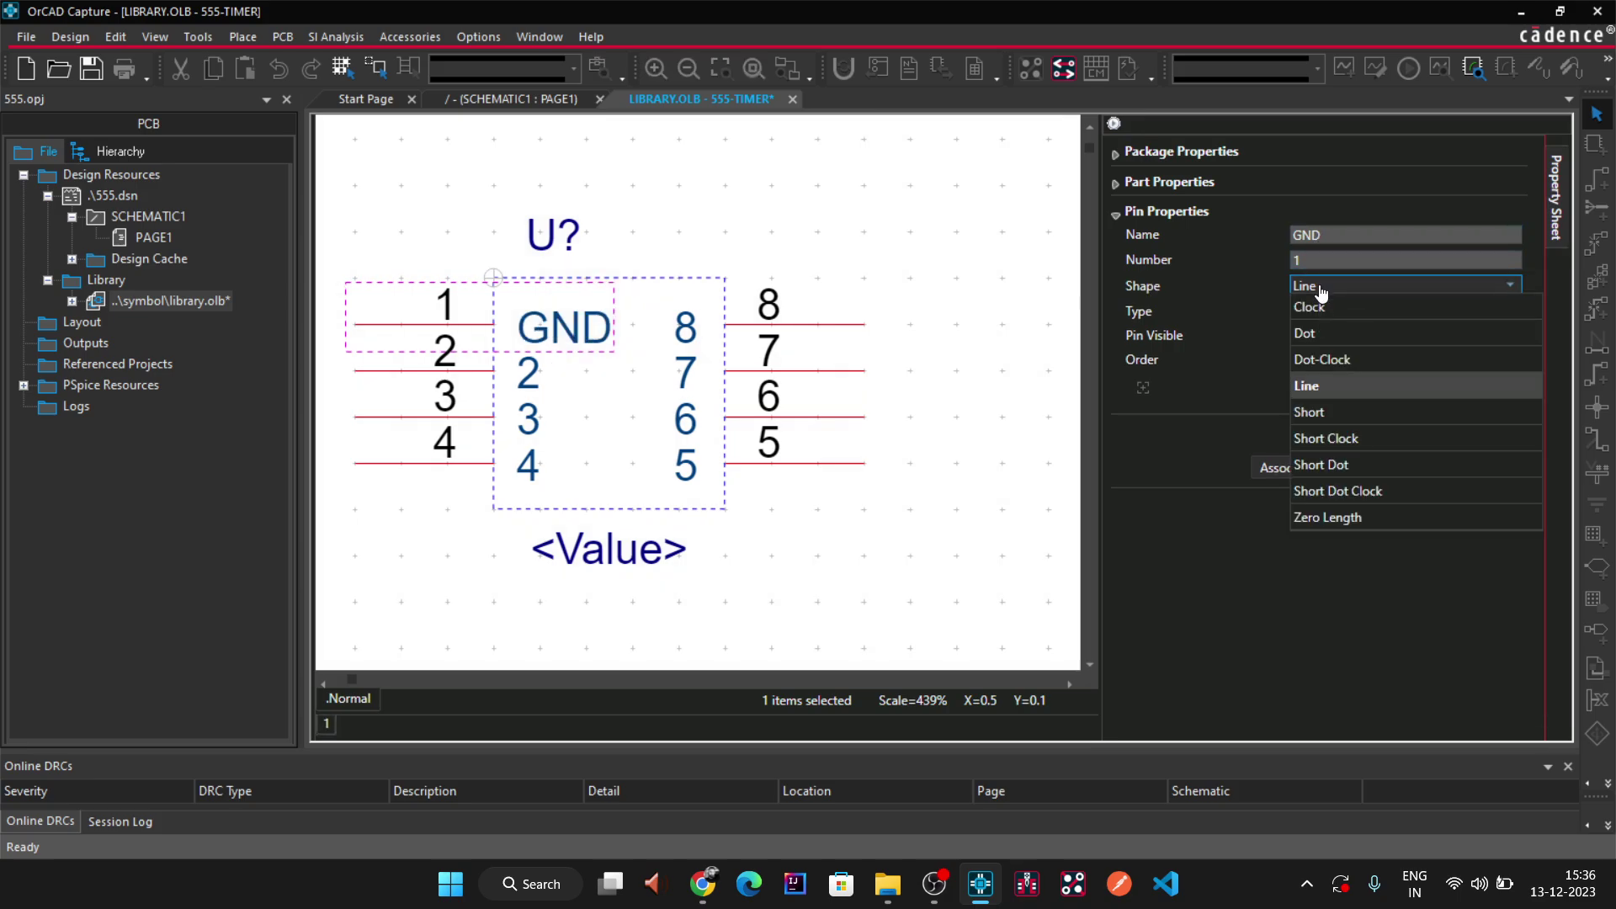
click(1321, 291)
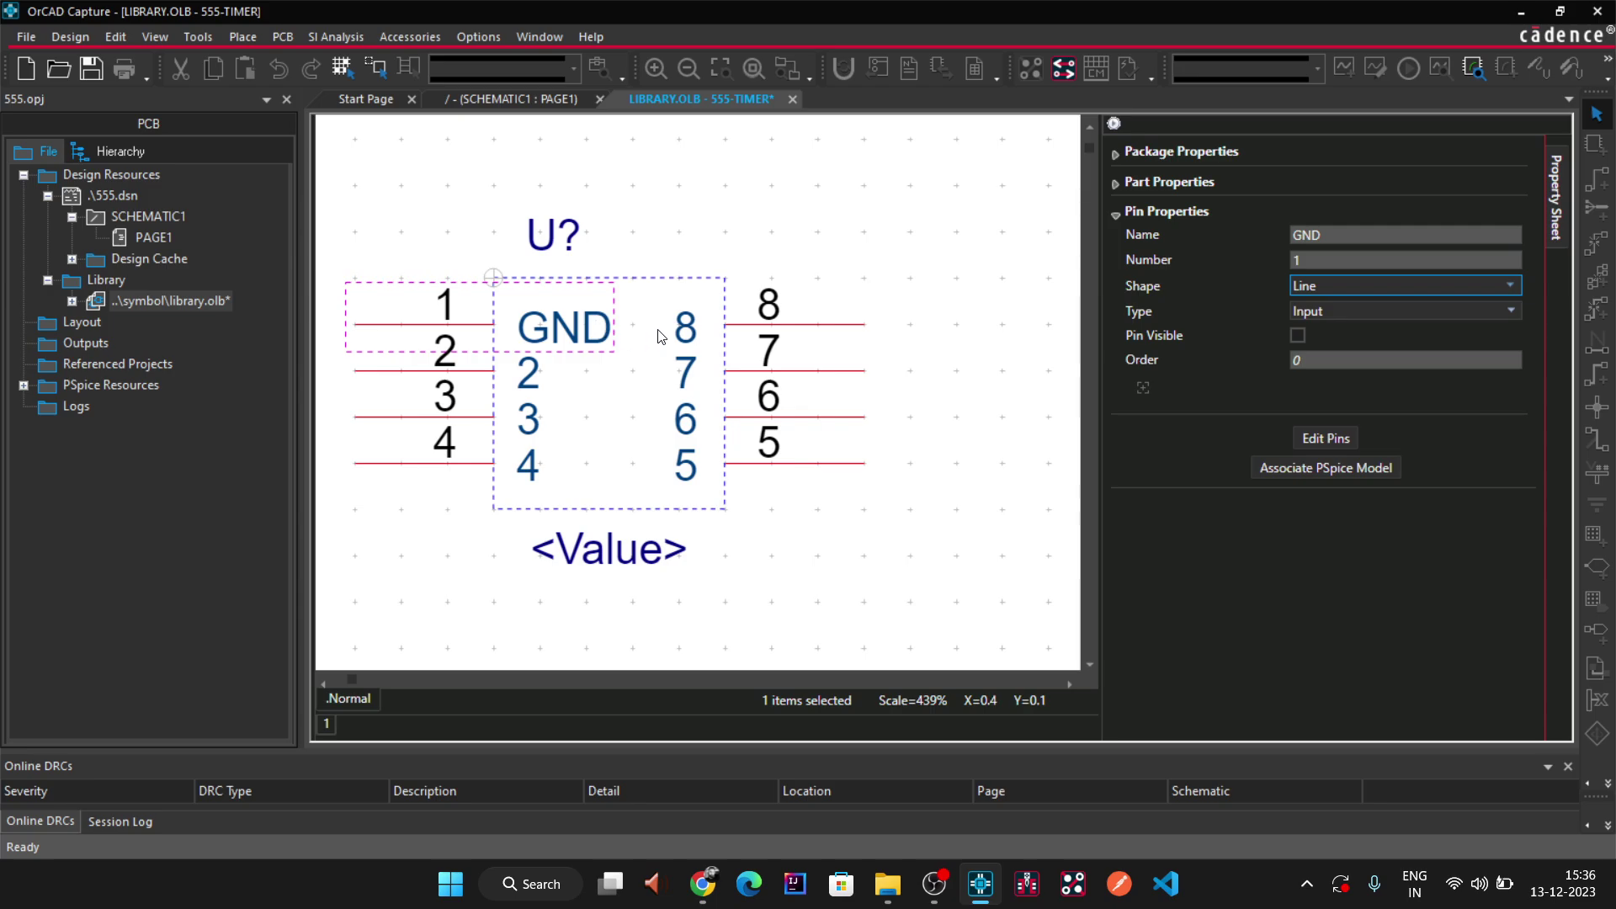
click(1343, 313)
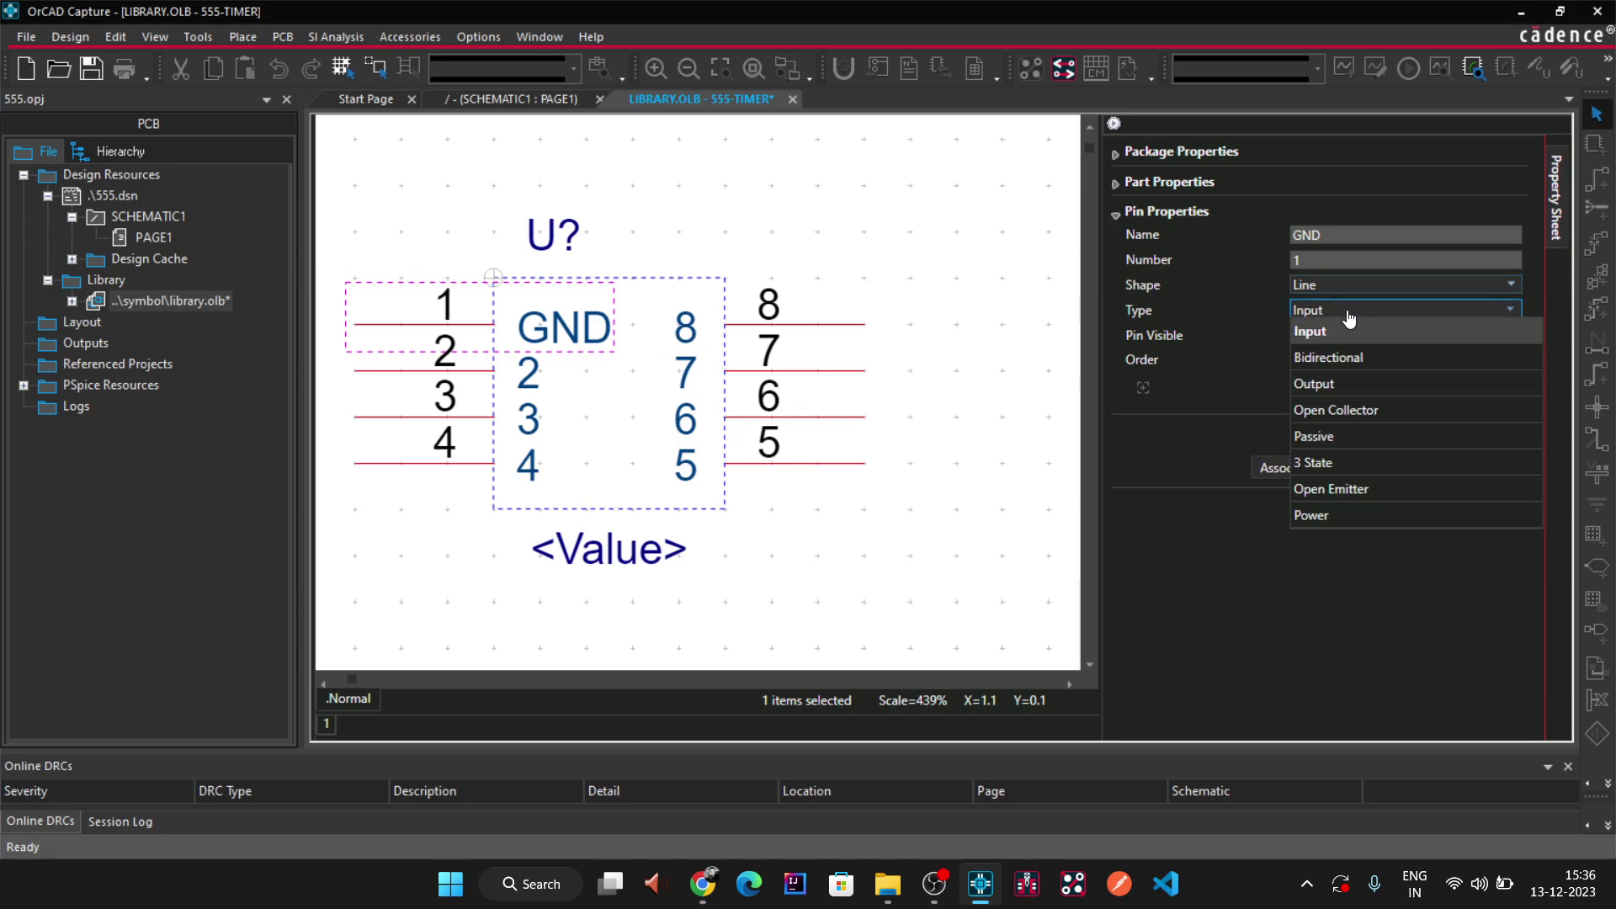
click(1345, 385)
click(922, 229)
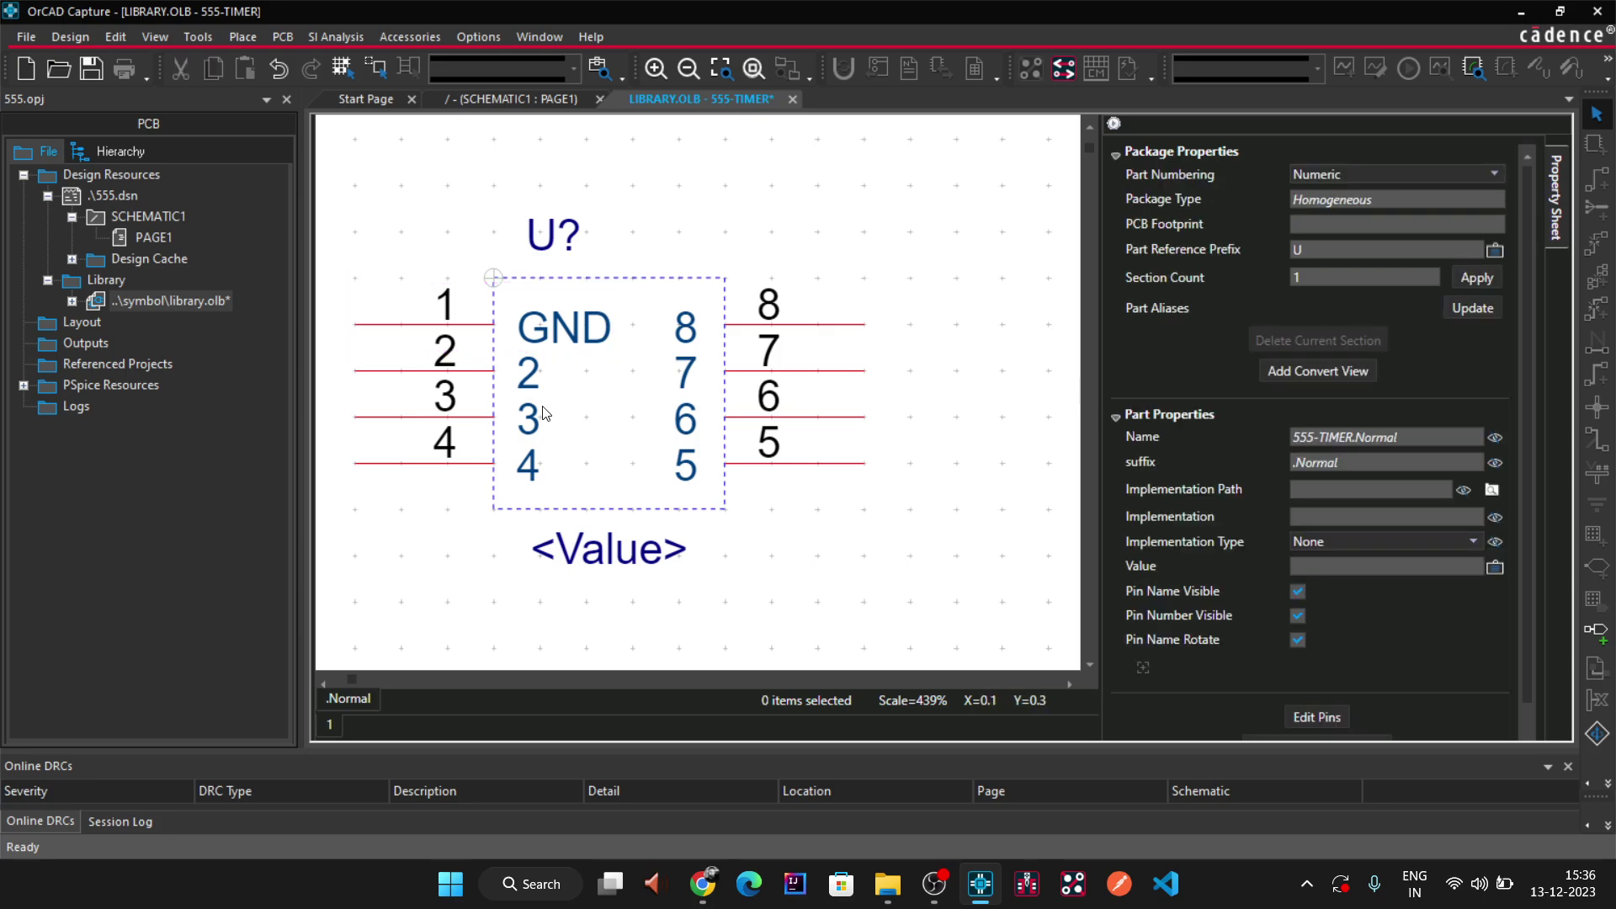
- Widen the part body by three grid spaces on its right side and name pin 2 TRIGGER
click(388, 374)
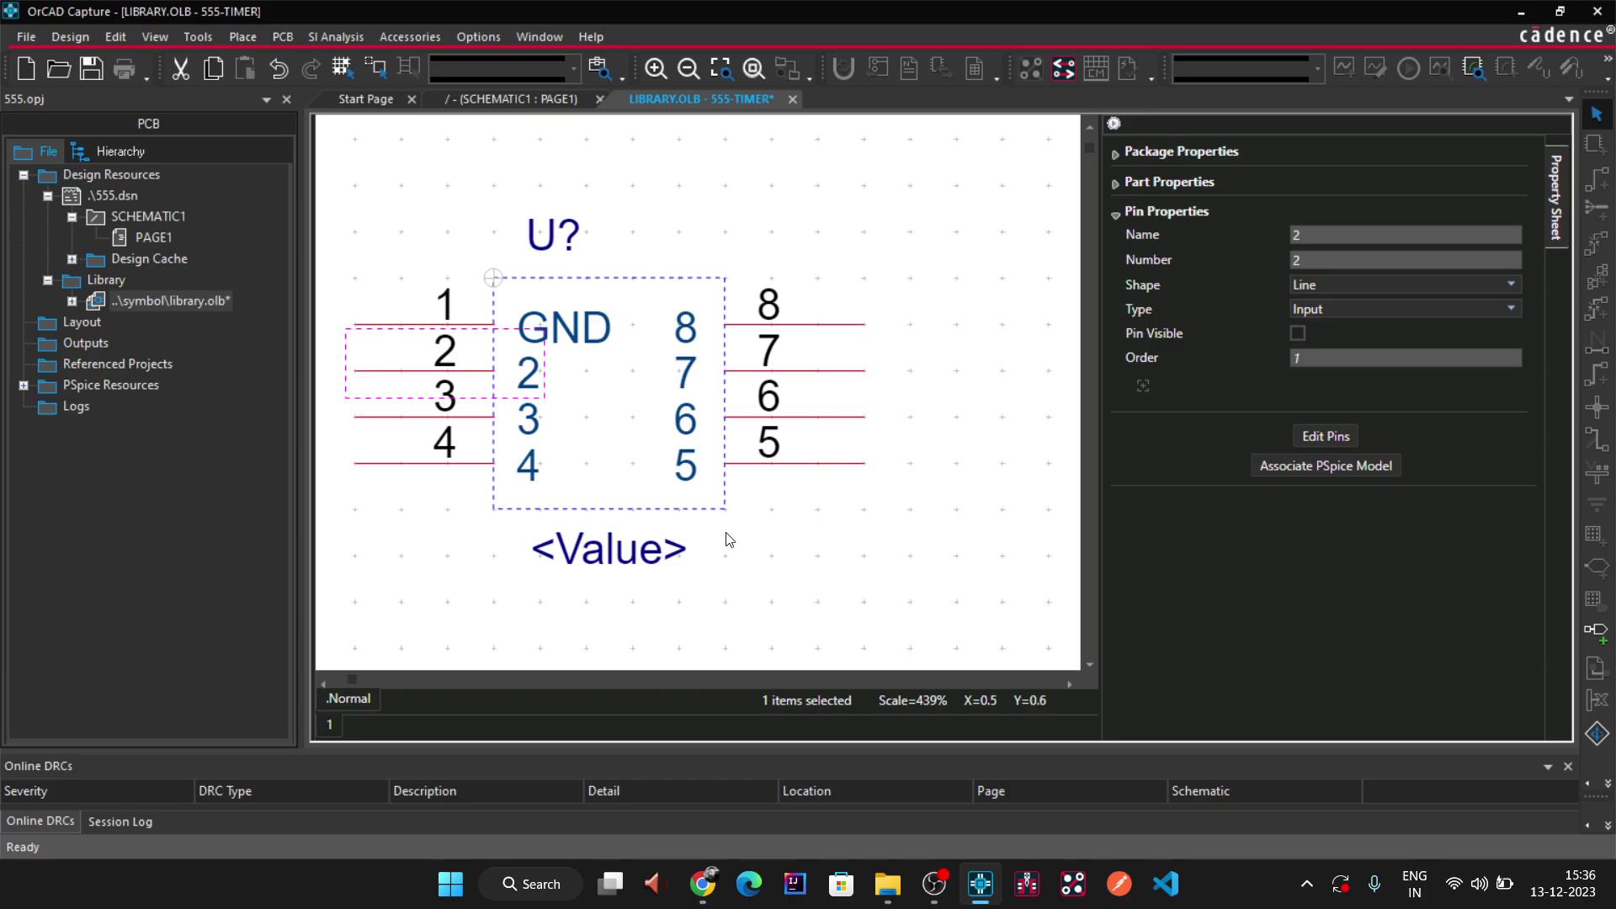
click(727, 511)
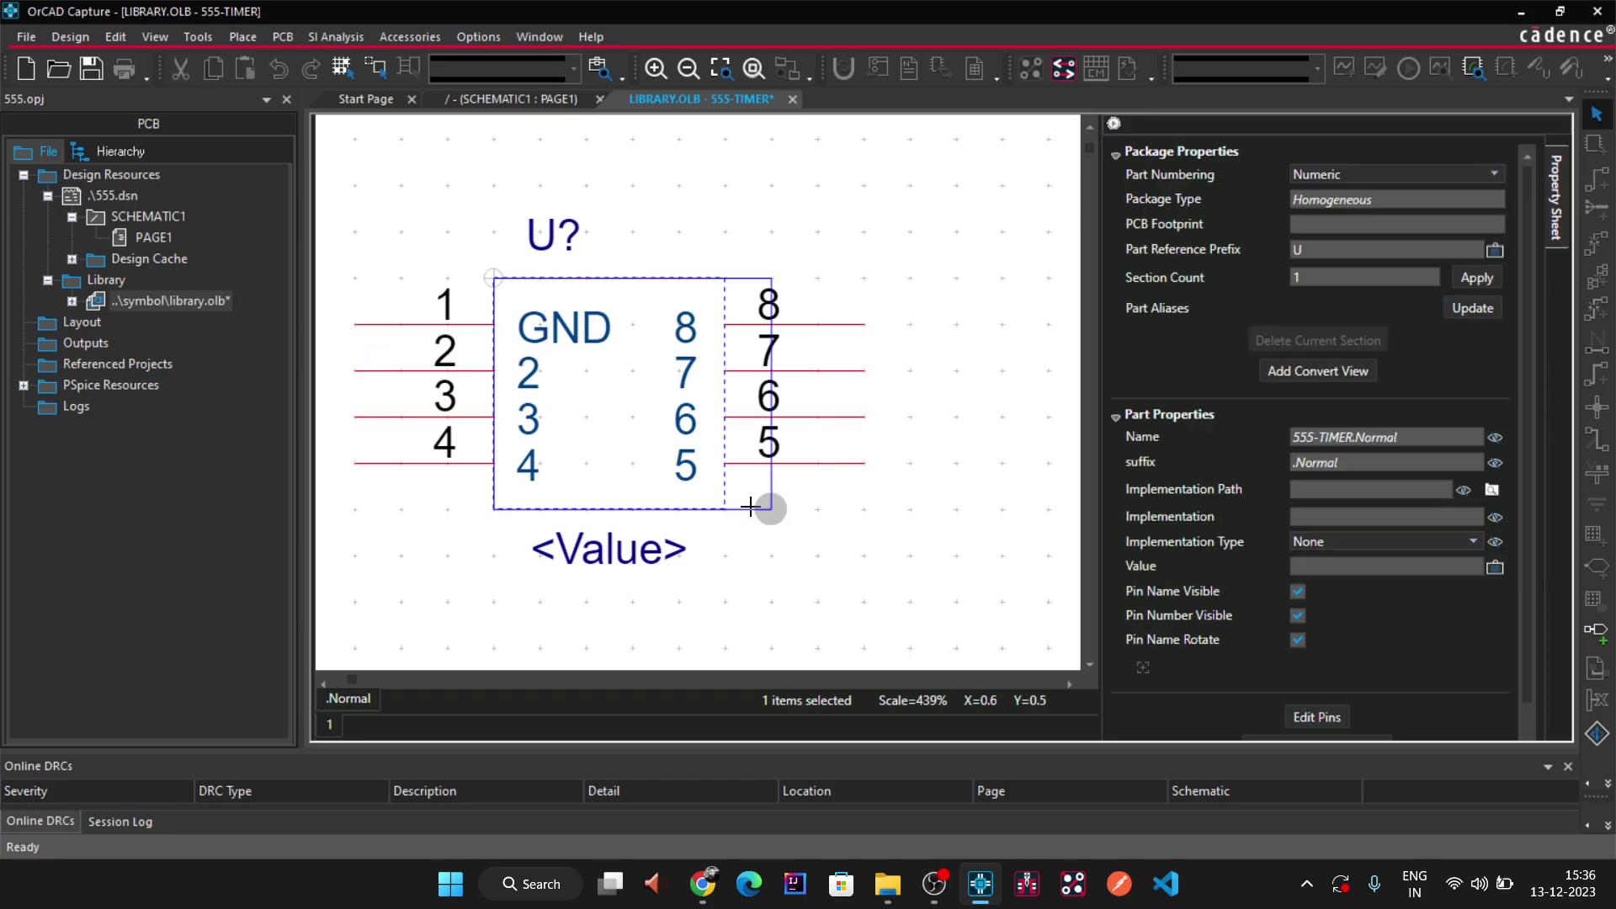
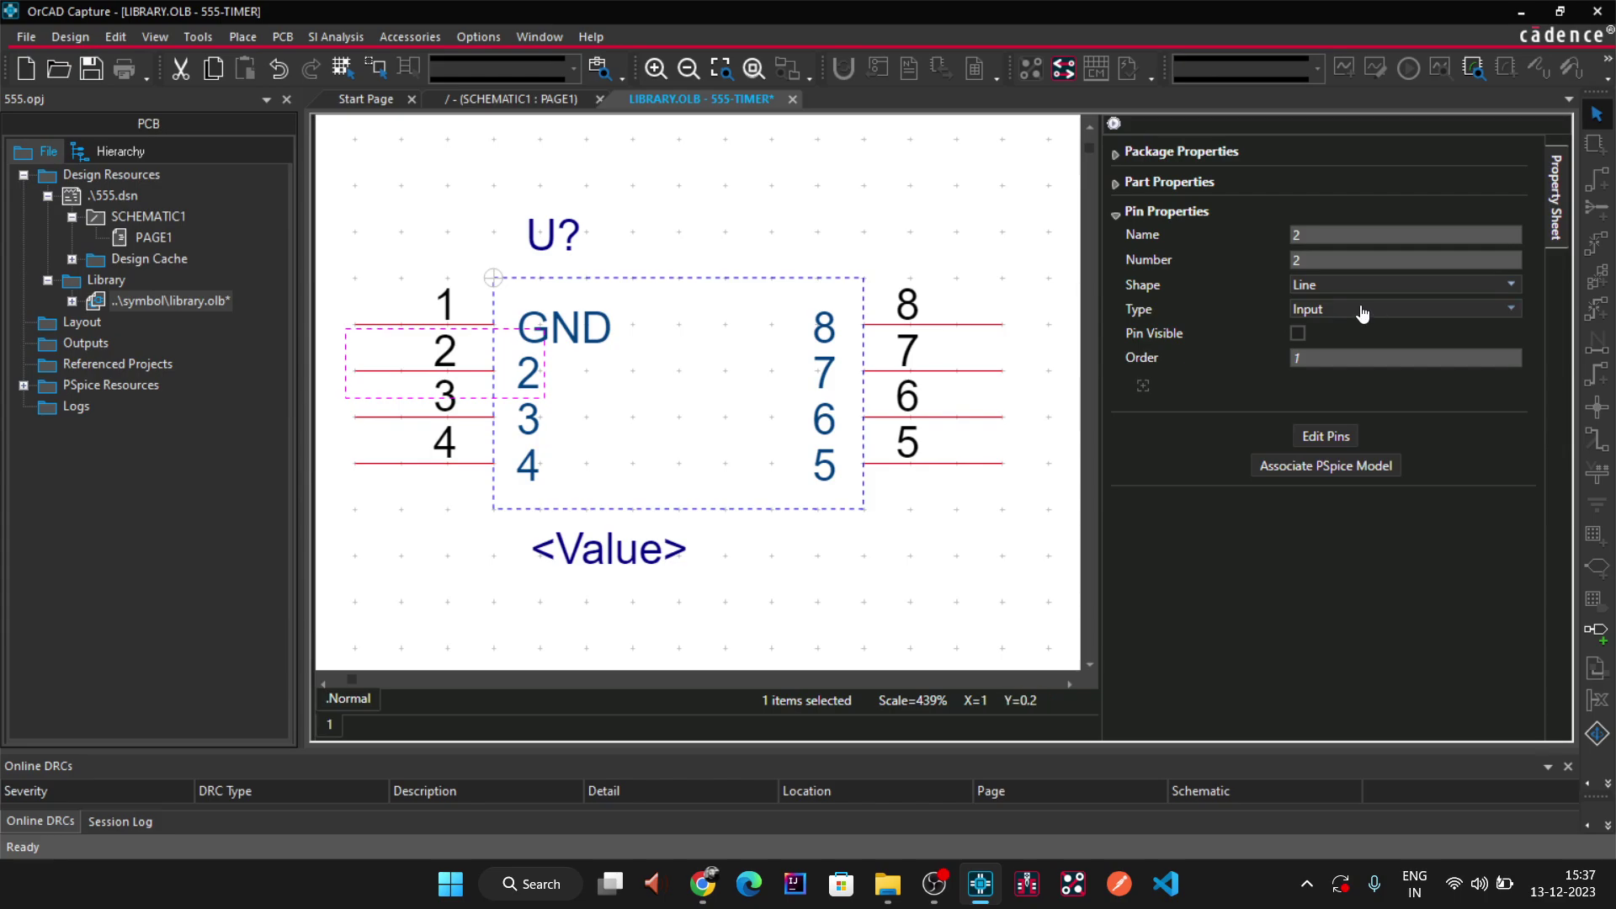
click(1313, 241)
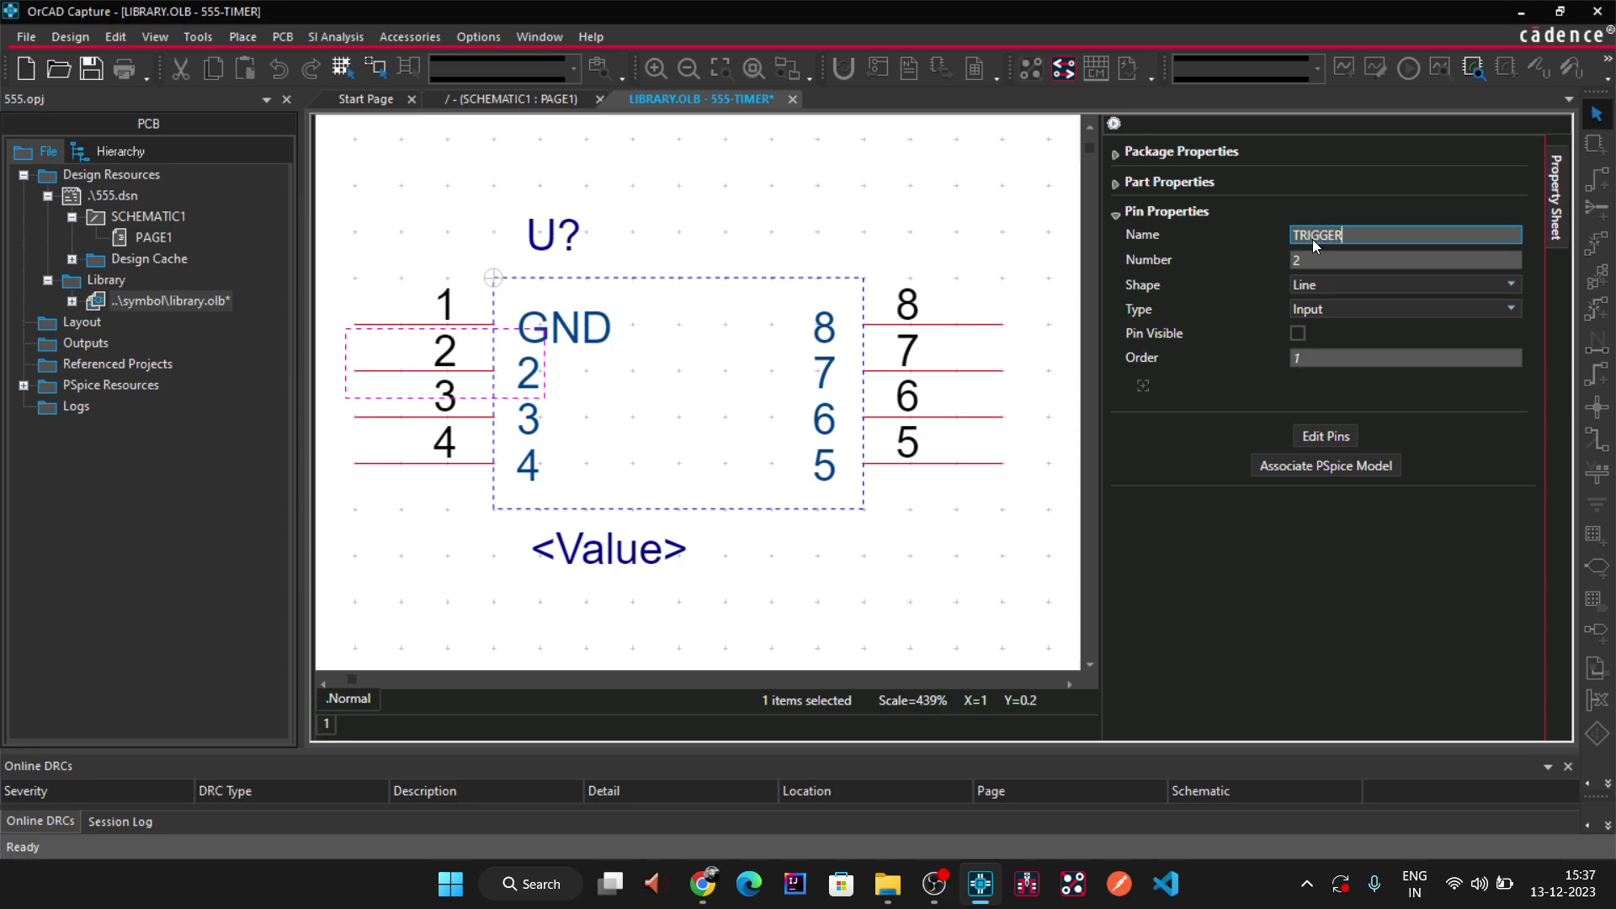
key(Return)
key(Tab)
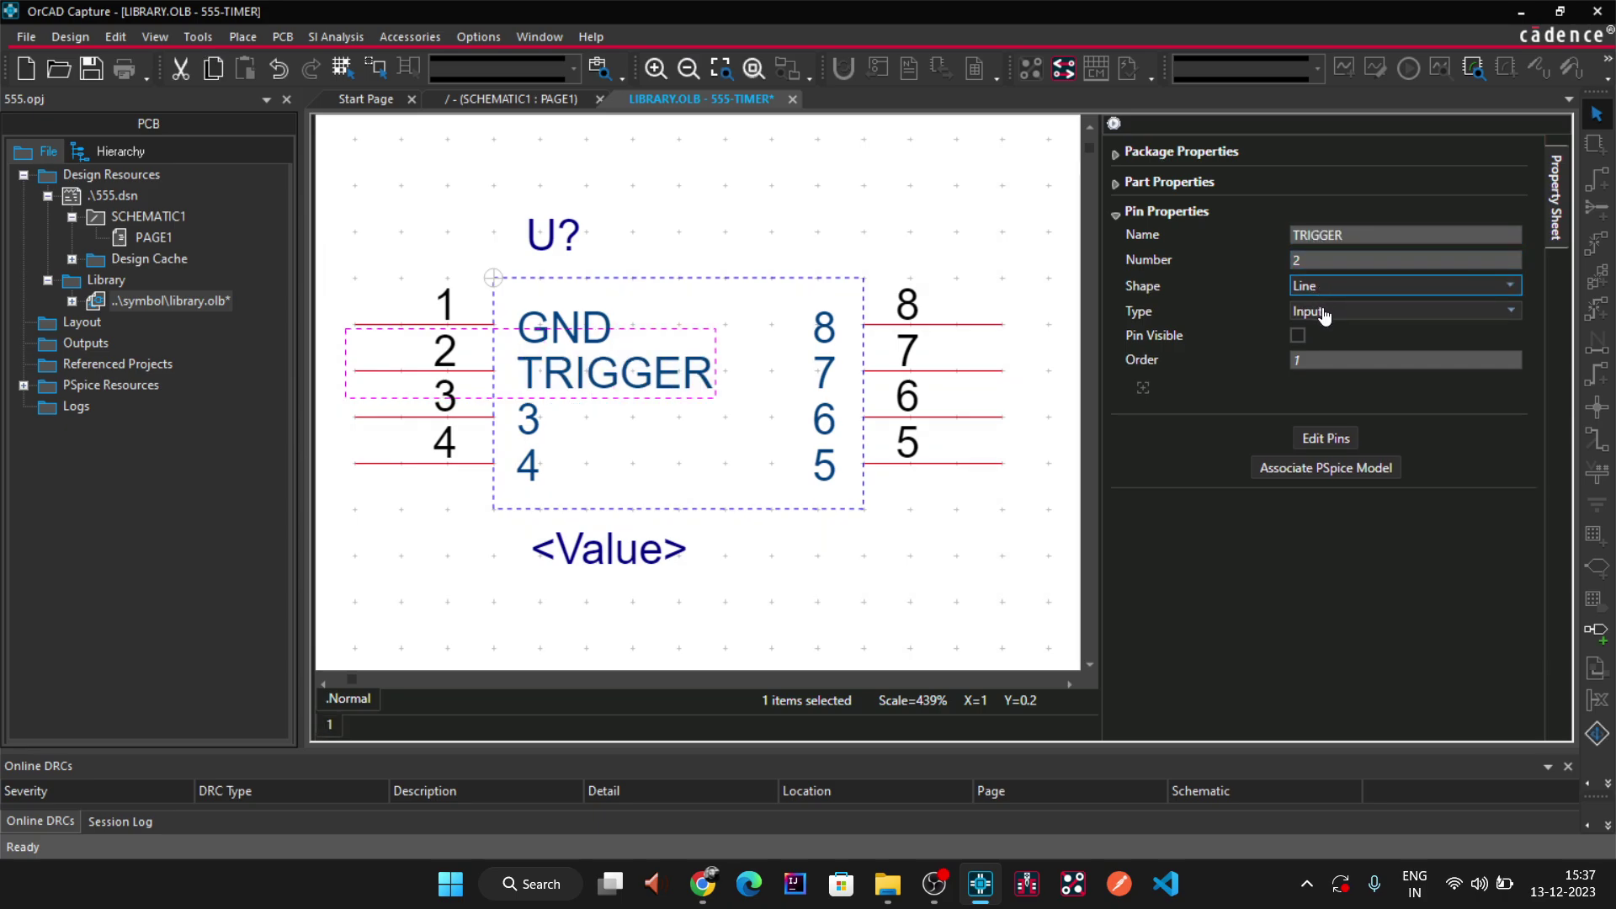
- Check pin 3 in the LM555 datasheet, name it OUTPUT in the symbol and set its type to Output
click(373, 423)
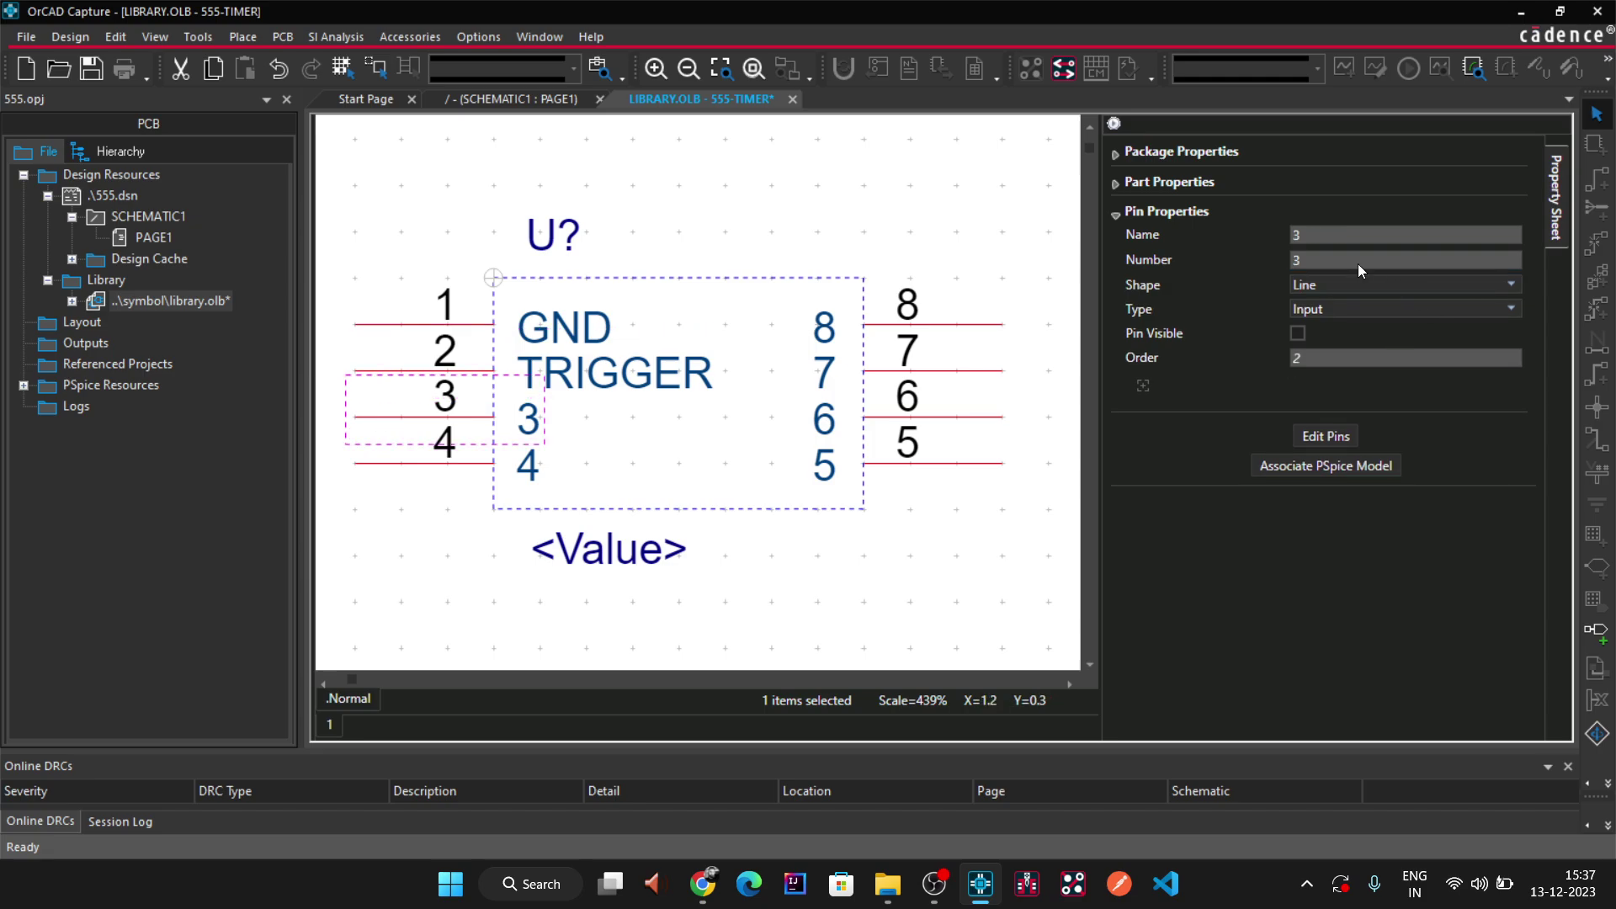
key(alt+Tab)
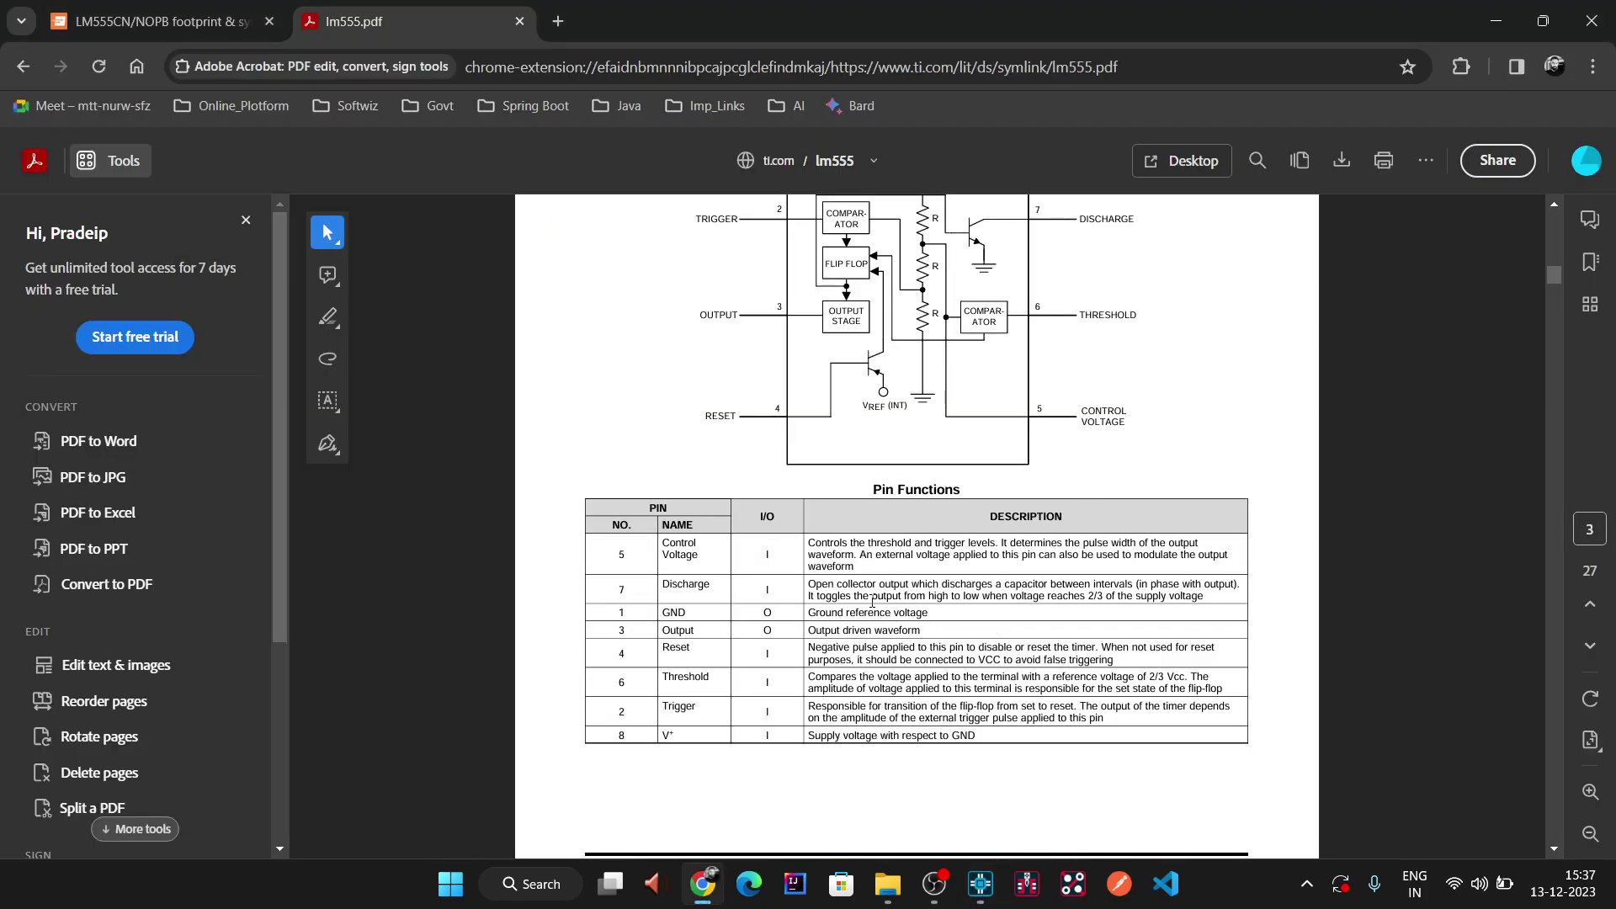
key(alt+Tab)
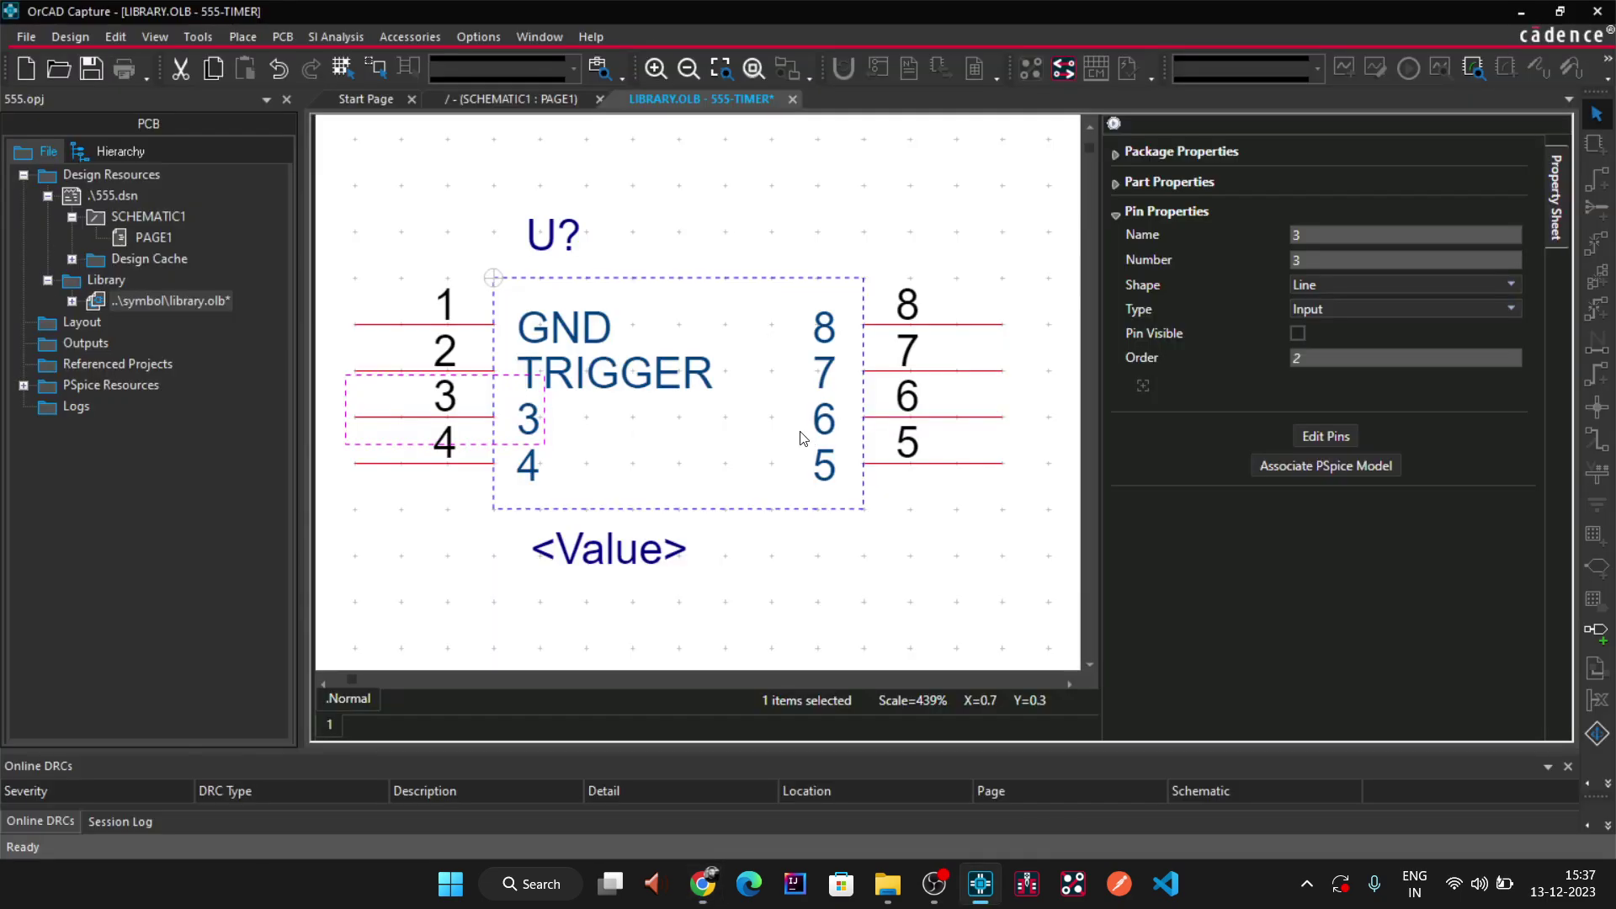
click(1318, 237)
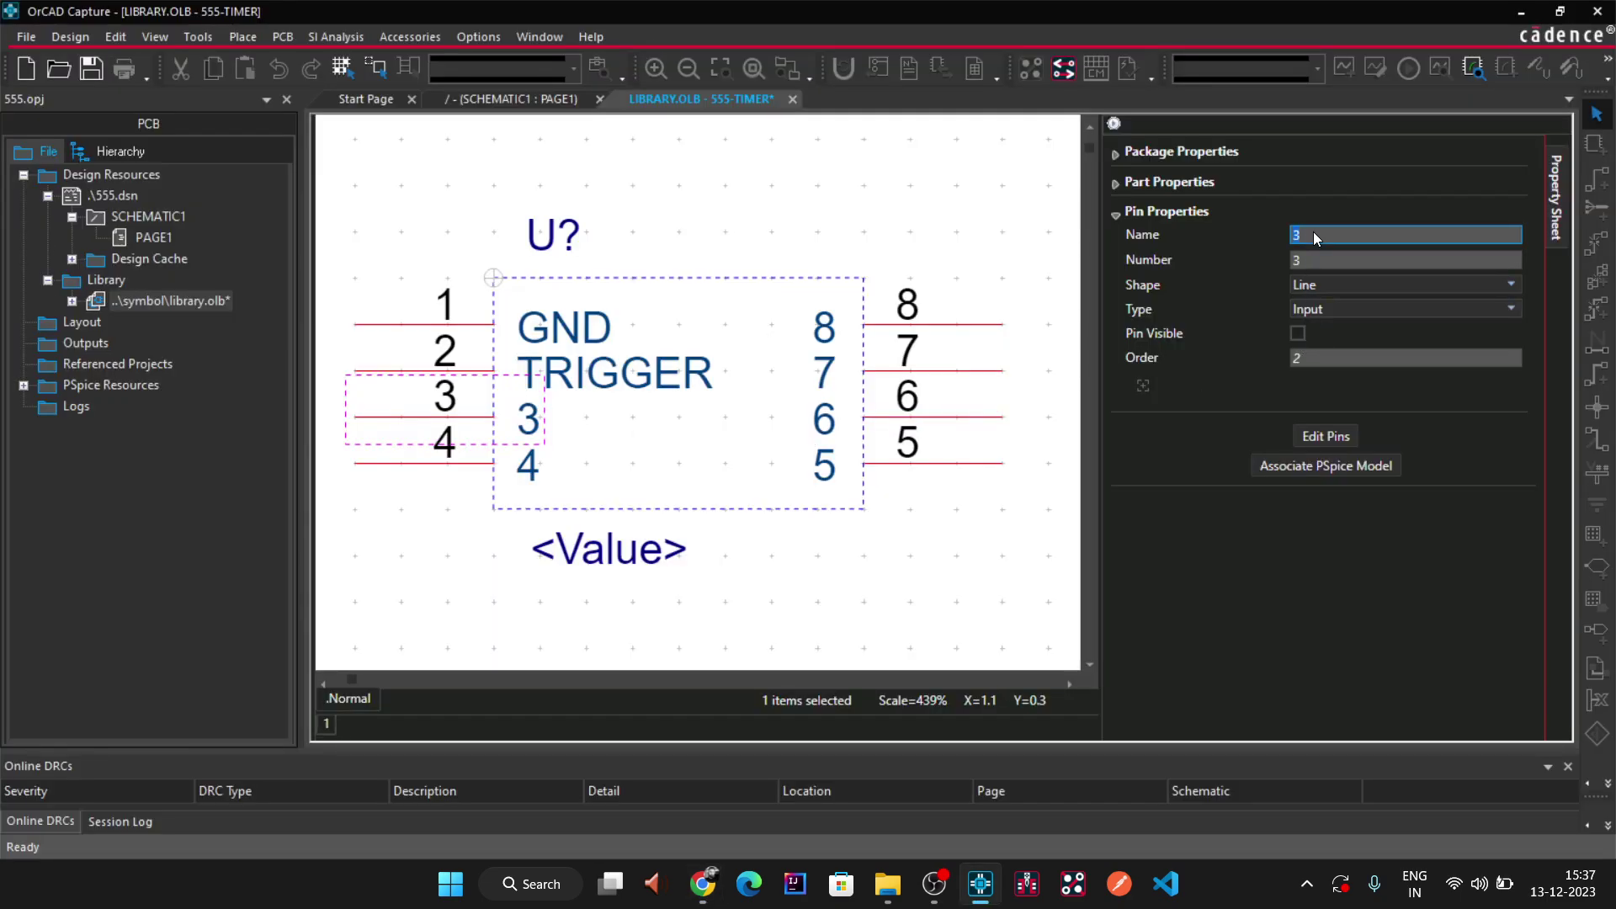
text(OUTPUT)
key(Tab)
key(Tab)
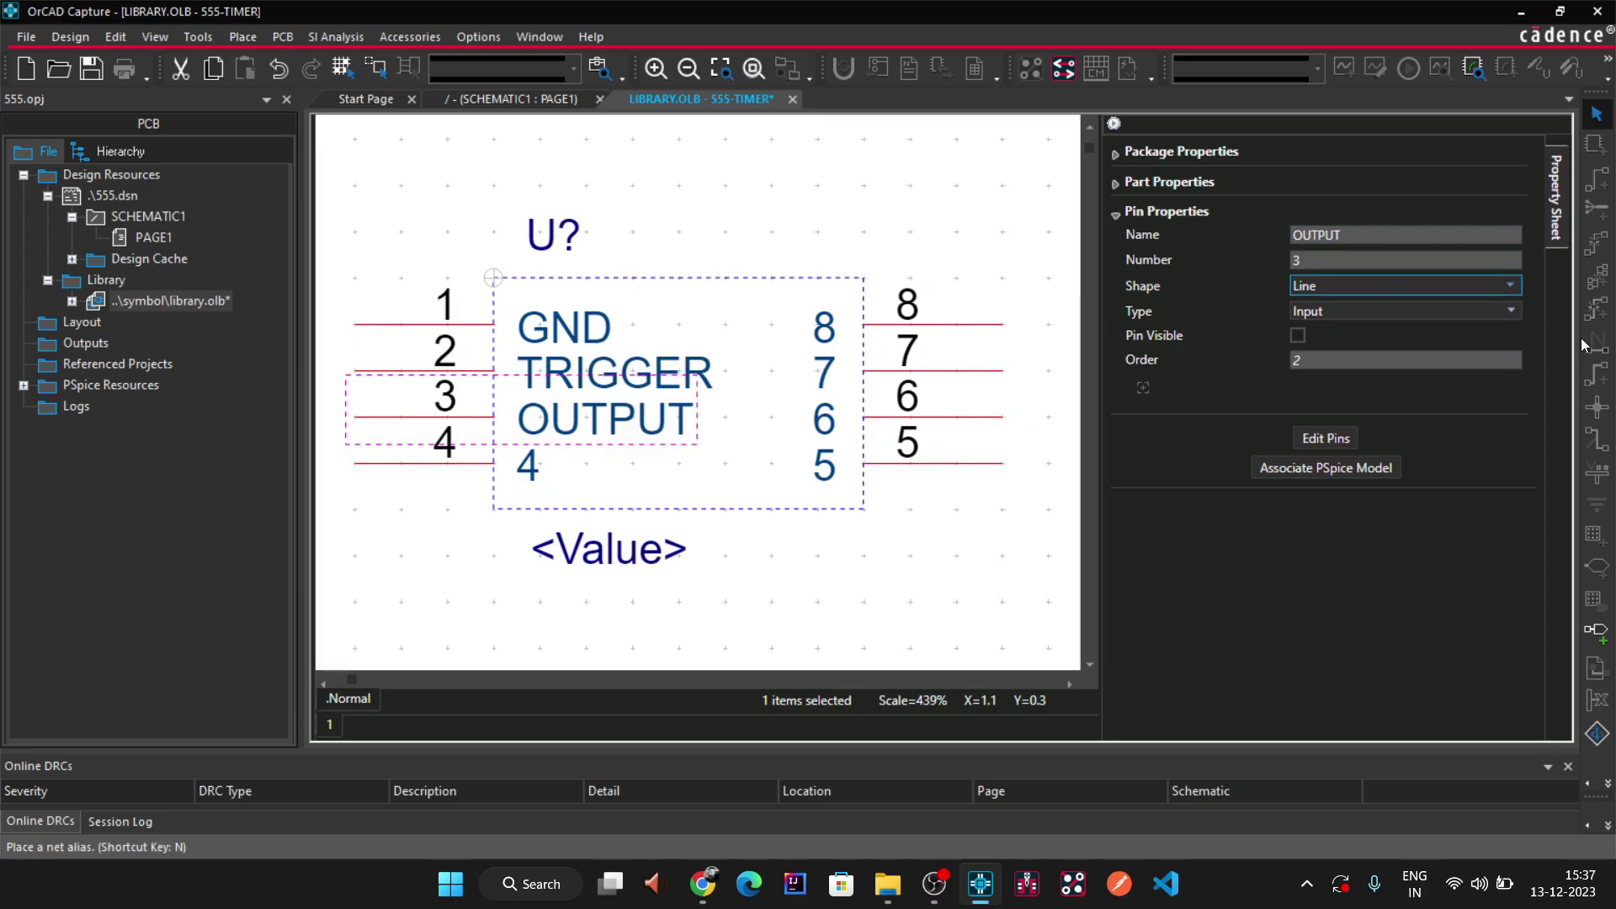
click(1431, 310)
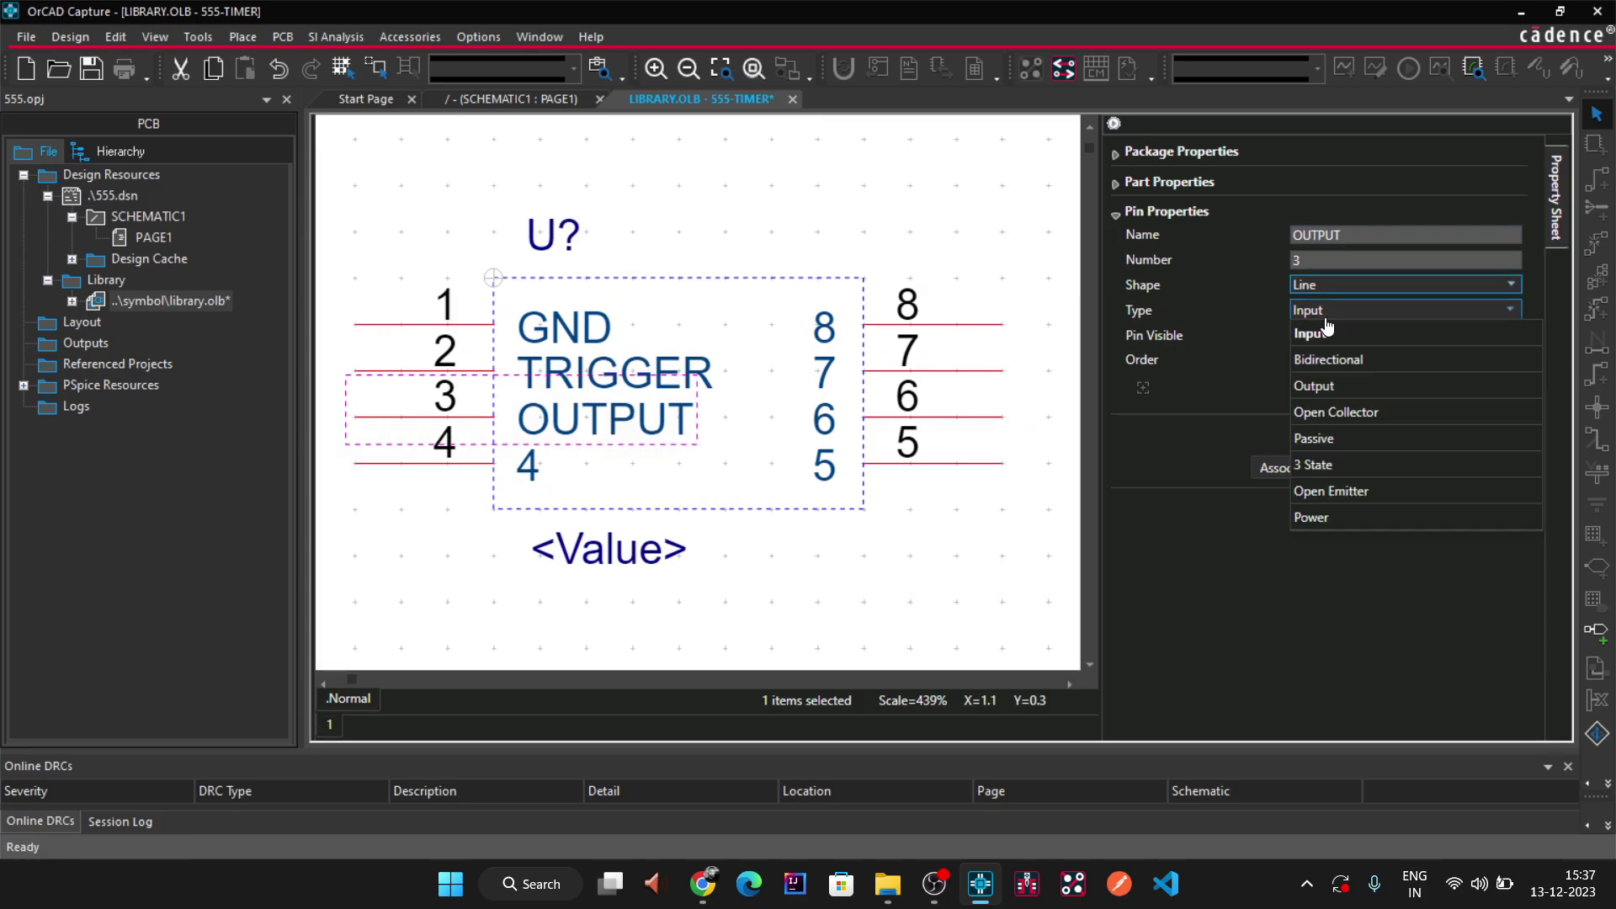
click(1326, 388)
click(411, 510)
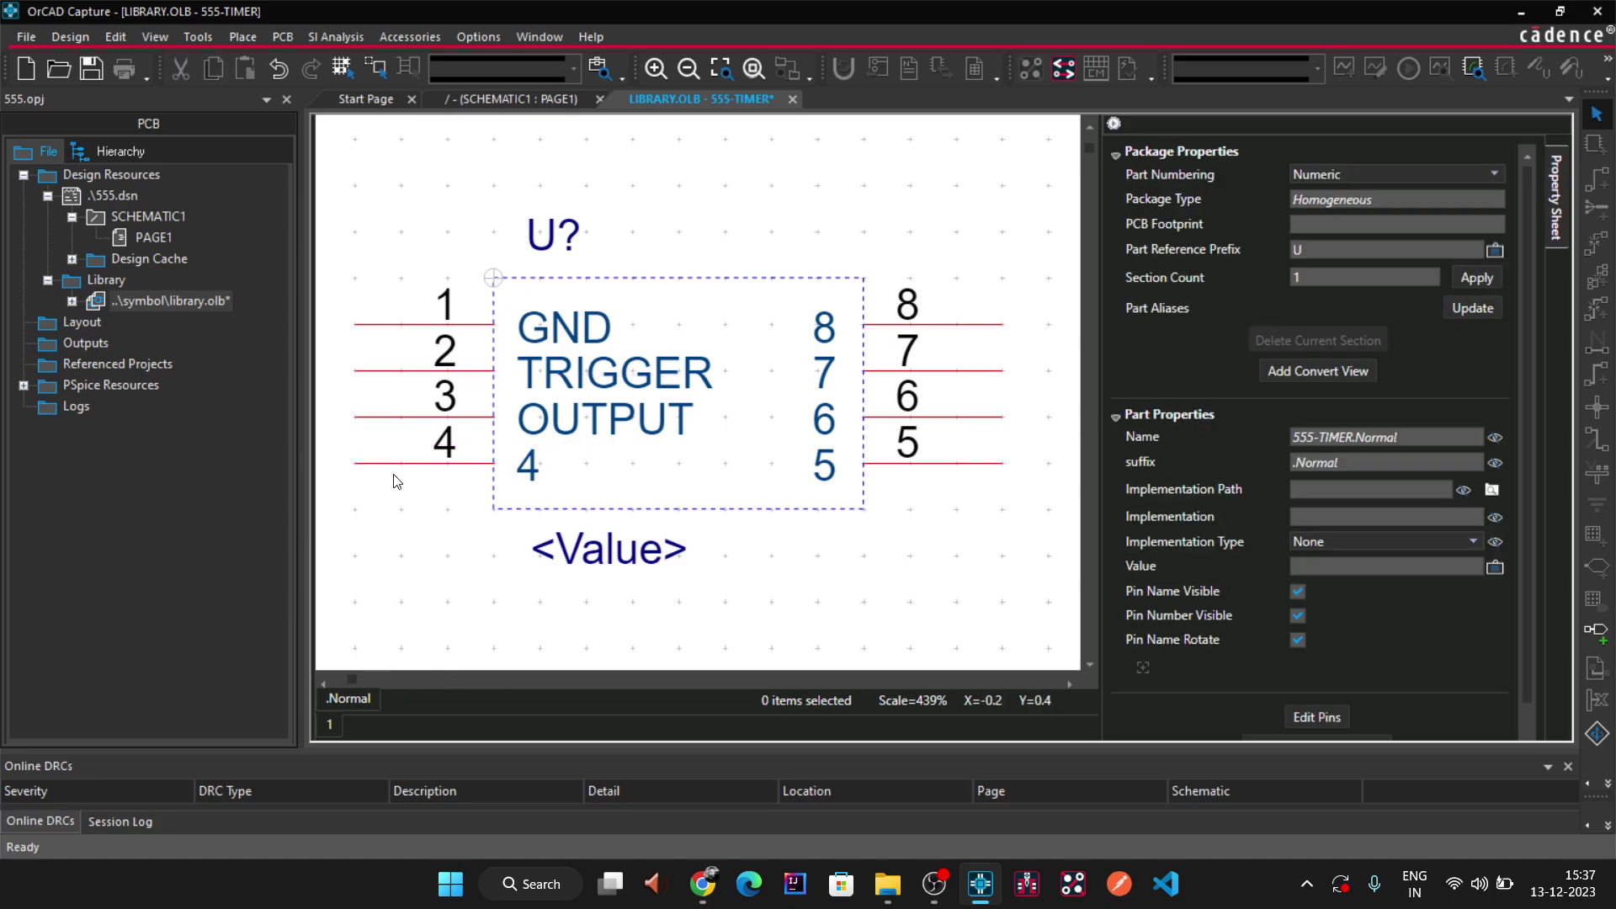
- Check pin 4 in the LM555 datasheet, name it RESET in the symbol and keep its type as Input
key(alt+Tab)
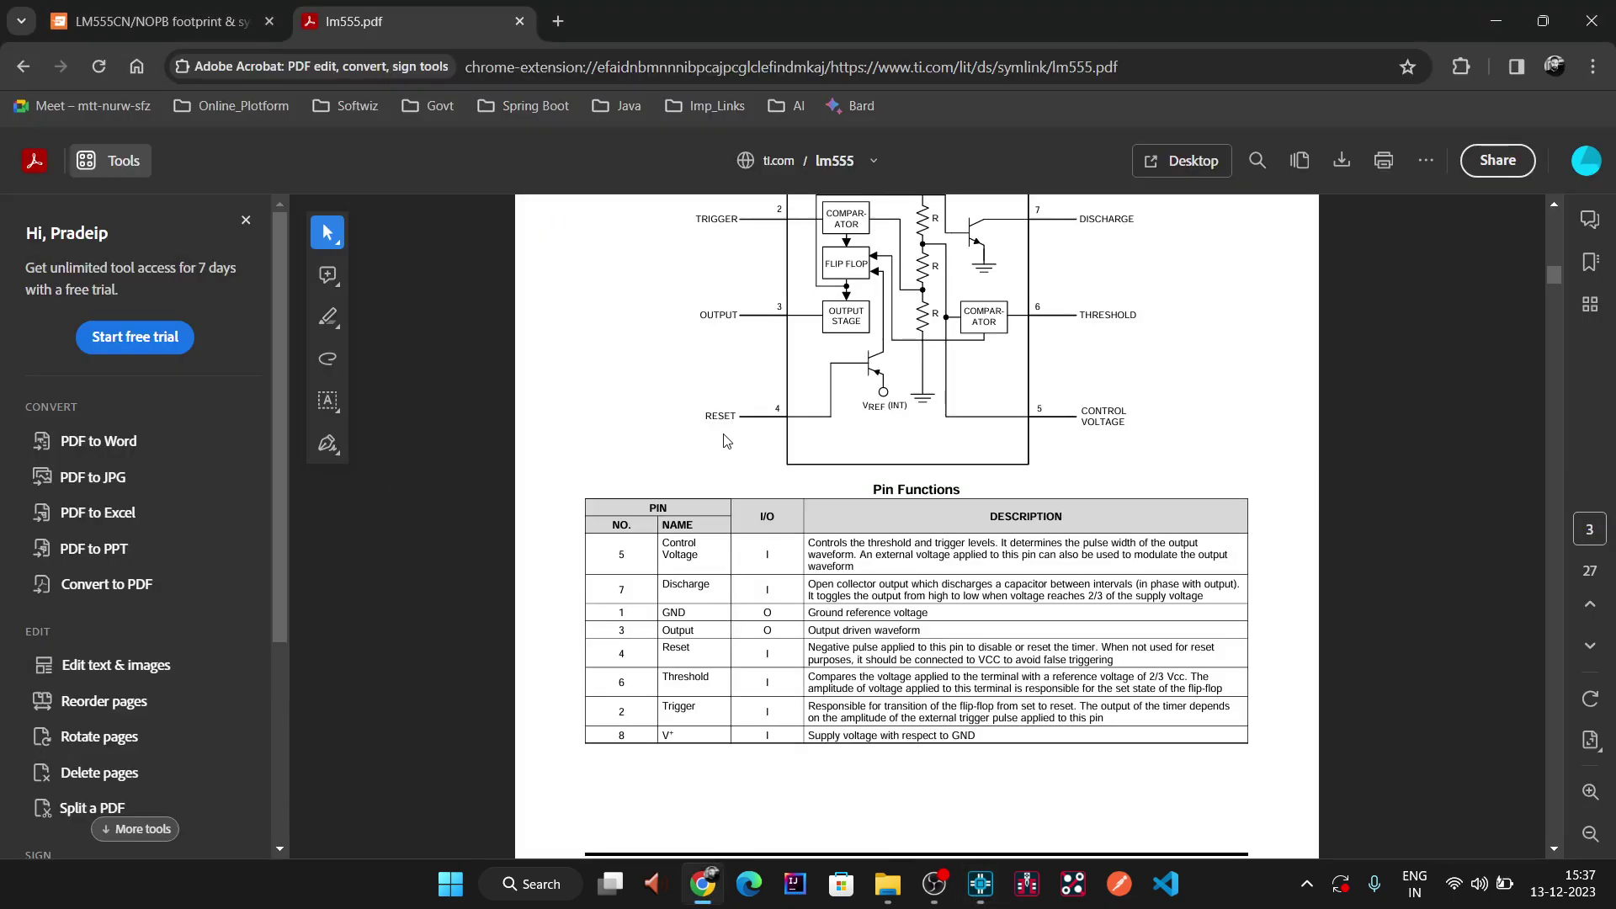
key(alt+Tab)
click(415, 468)
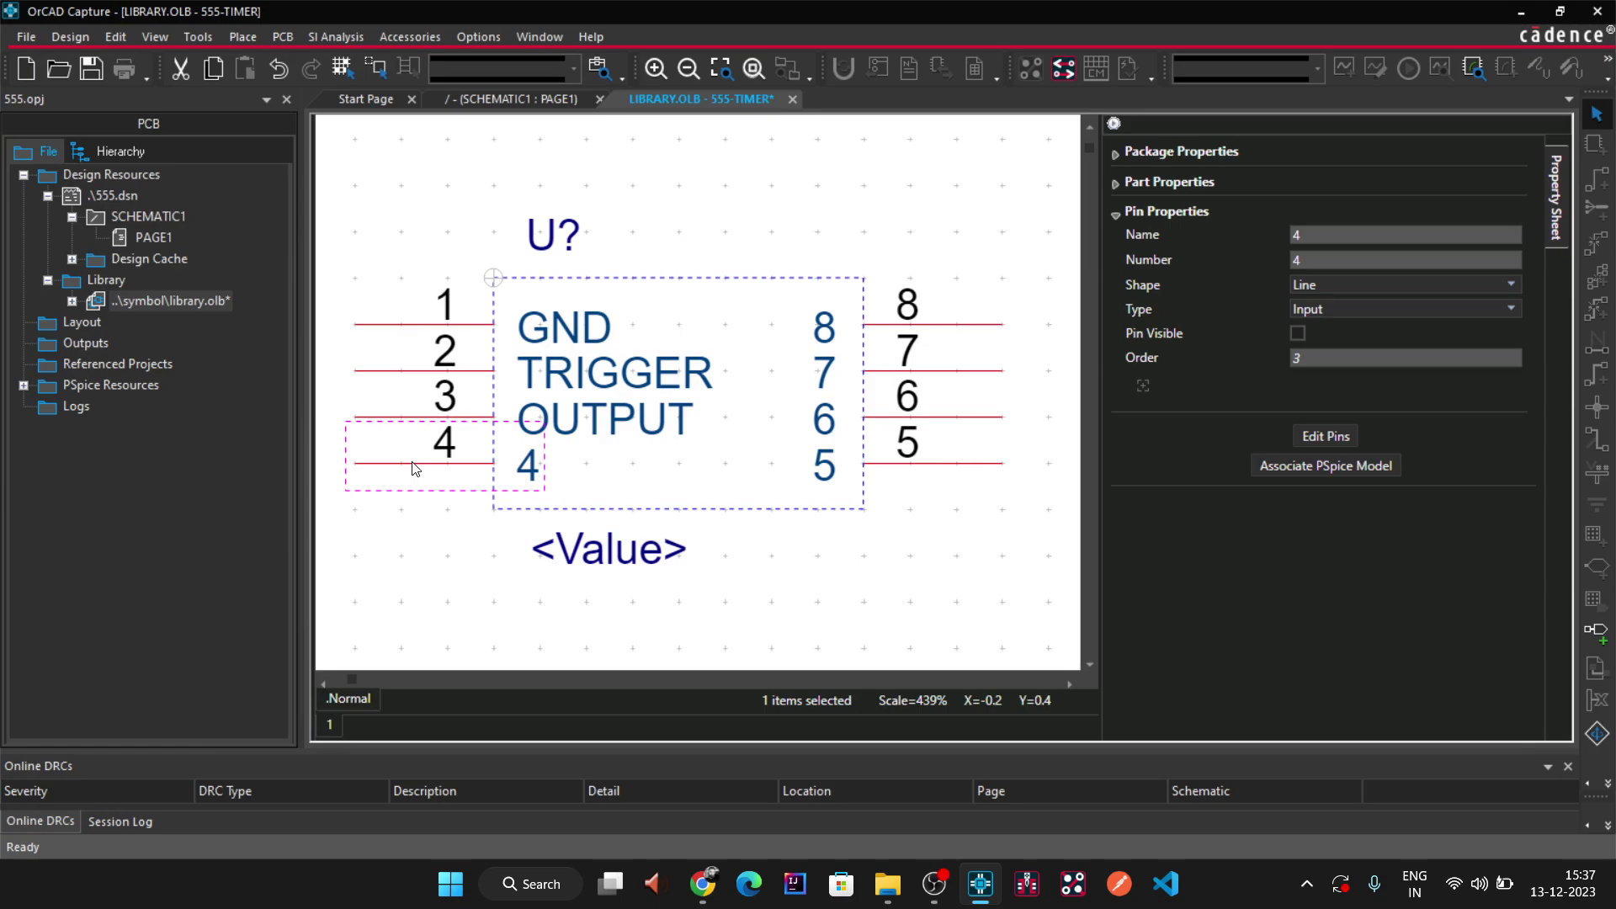
click(1323, 234)
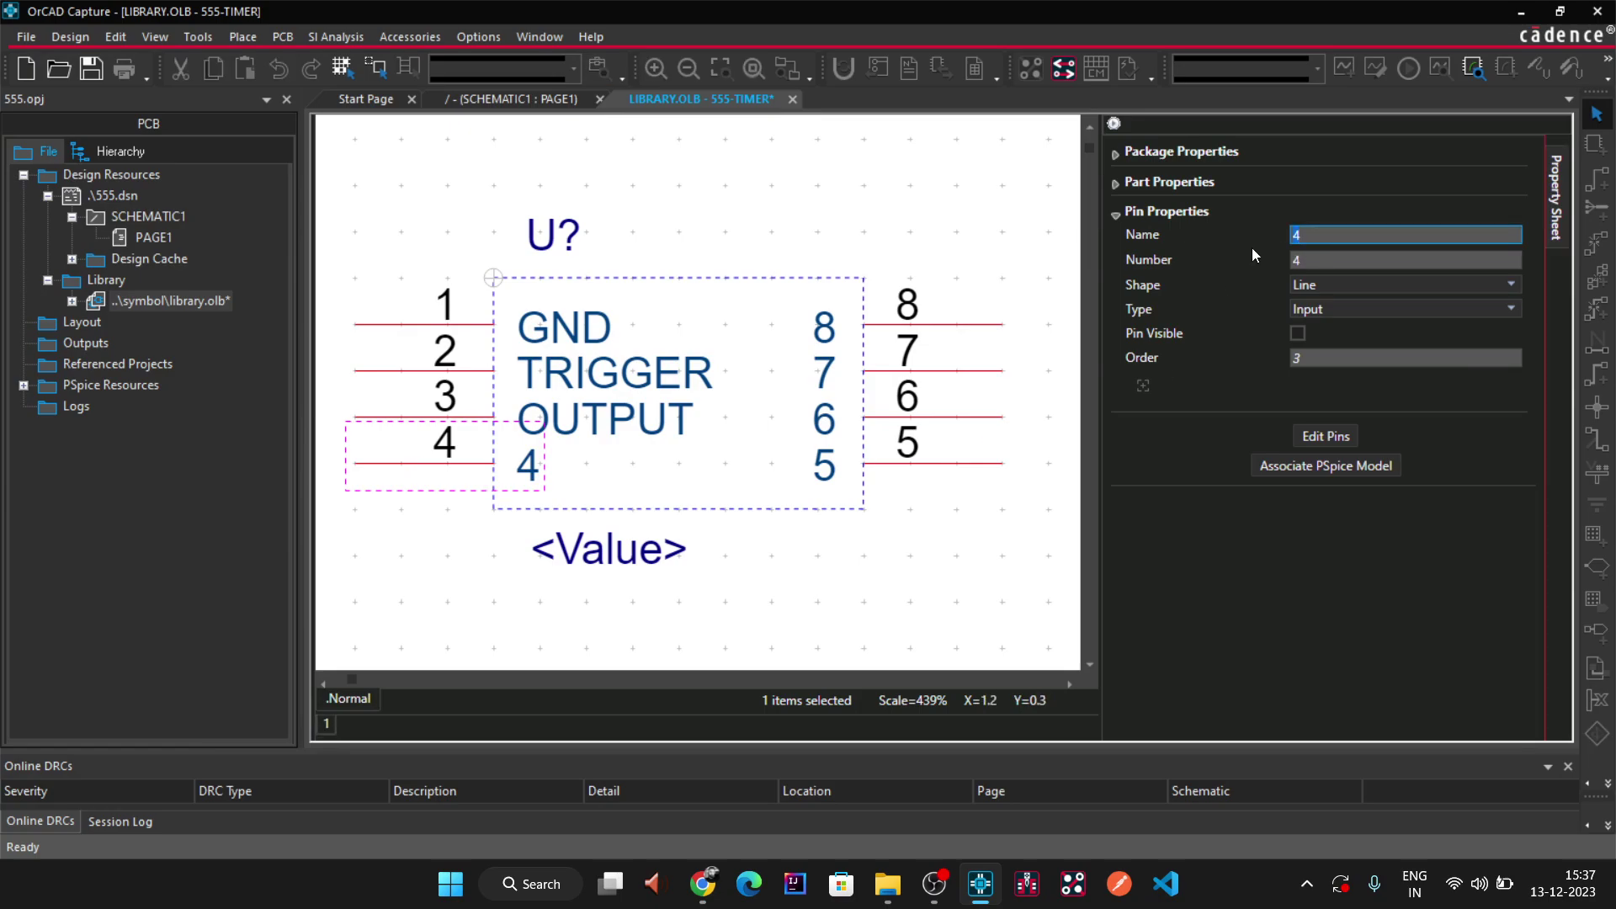
text(RESET)
key(Tab)
click(1328, 312)
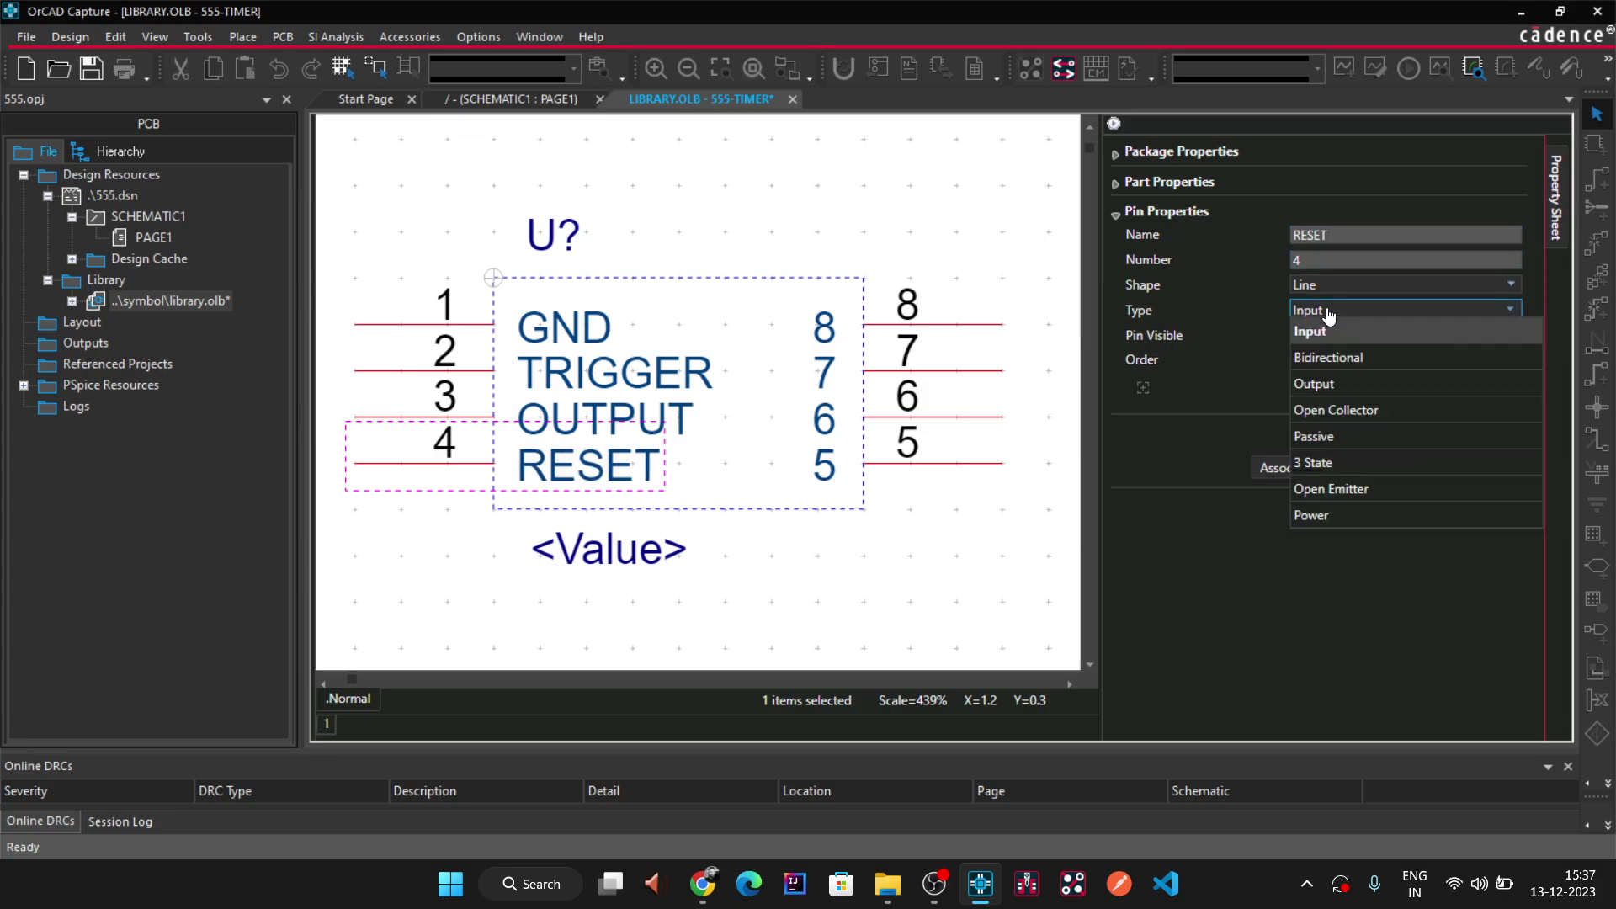
click(1328, 311)
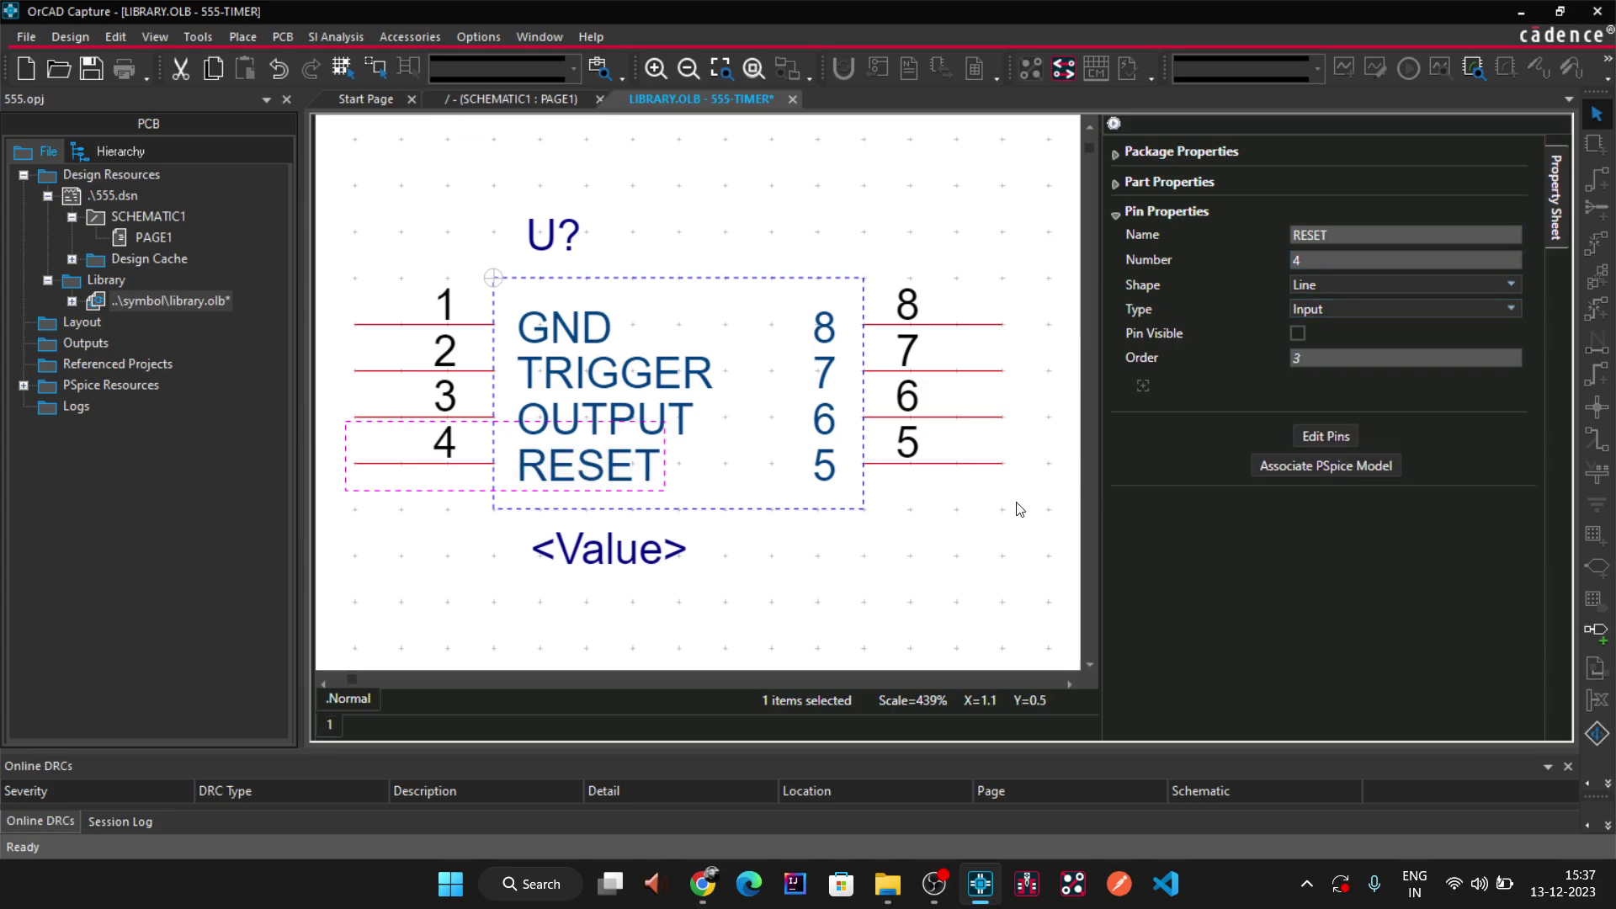
- Name pin 5 of the 555-TIMER symbol CV, keeping the Line shape
click(991, 472)
click(1322, 236)
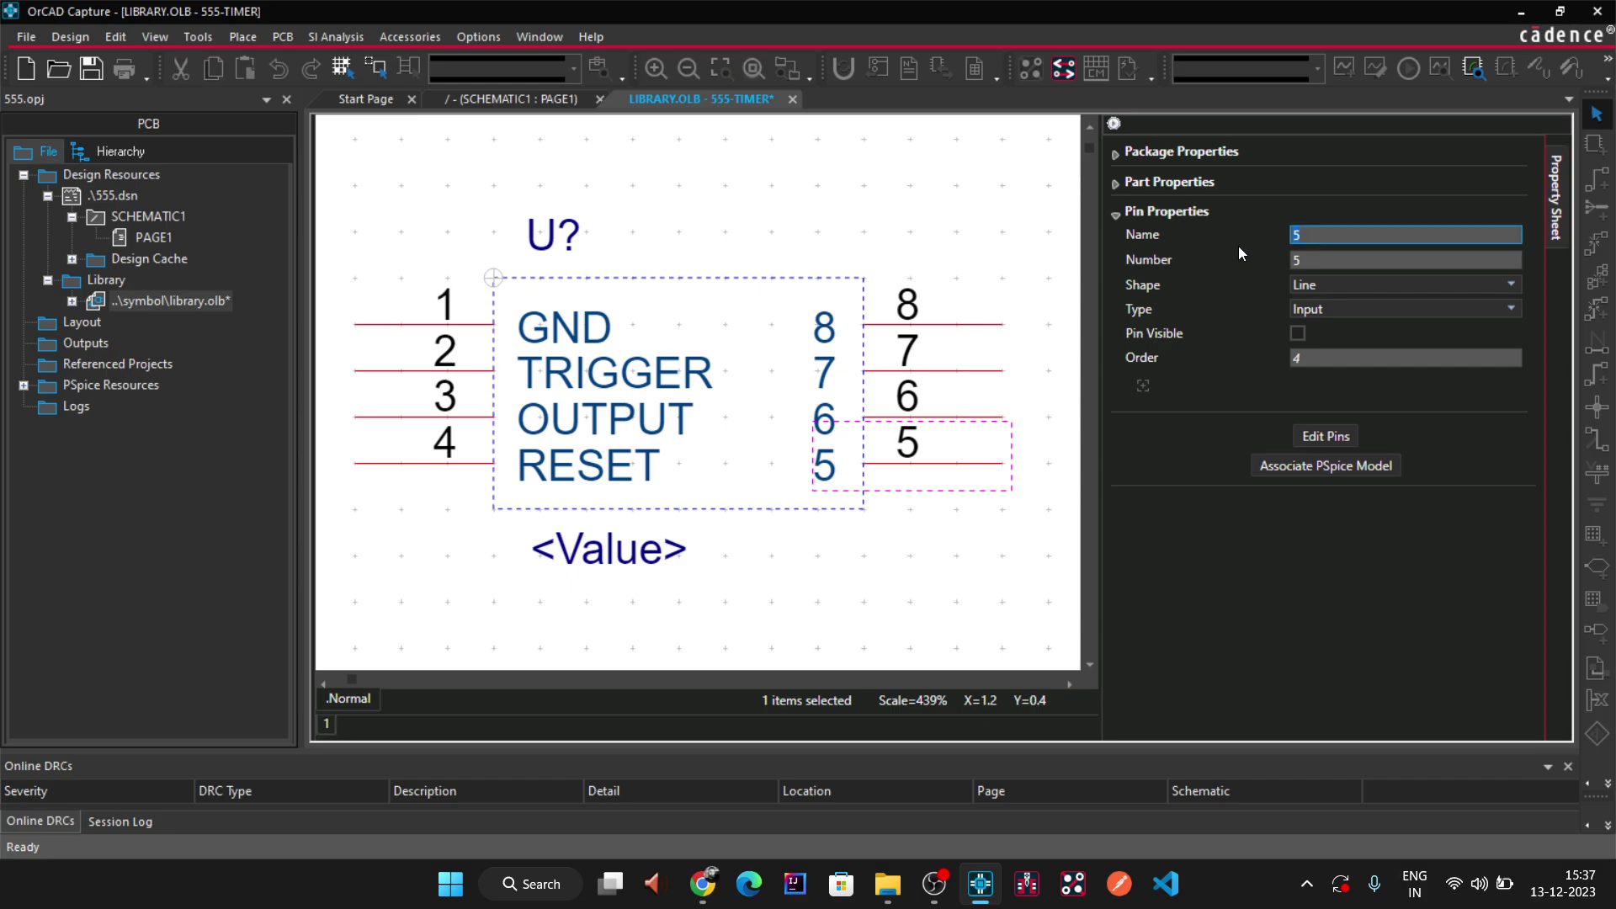
text(CV)
key(Tab)
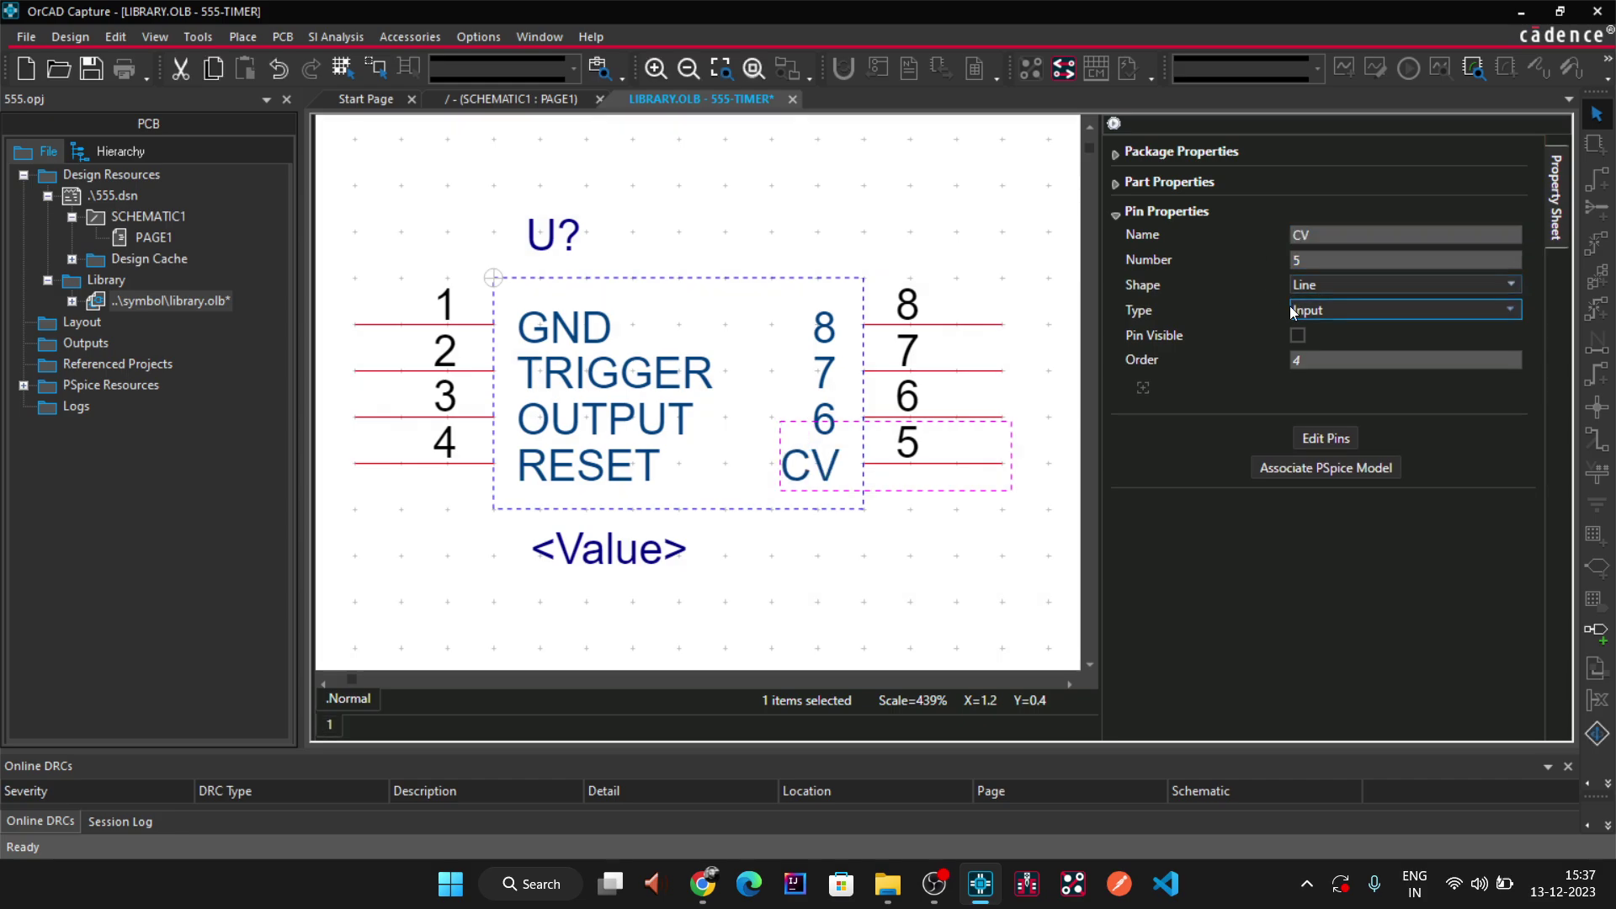
- Look up the name of pin 6 in the LM555 datasheet and name the symbol's pin 6 THRESHOLD
click(962, 405)
click(964, 416)
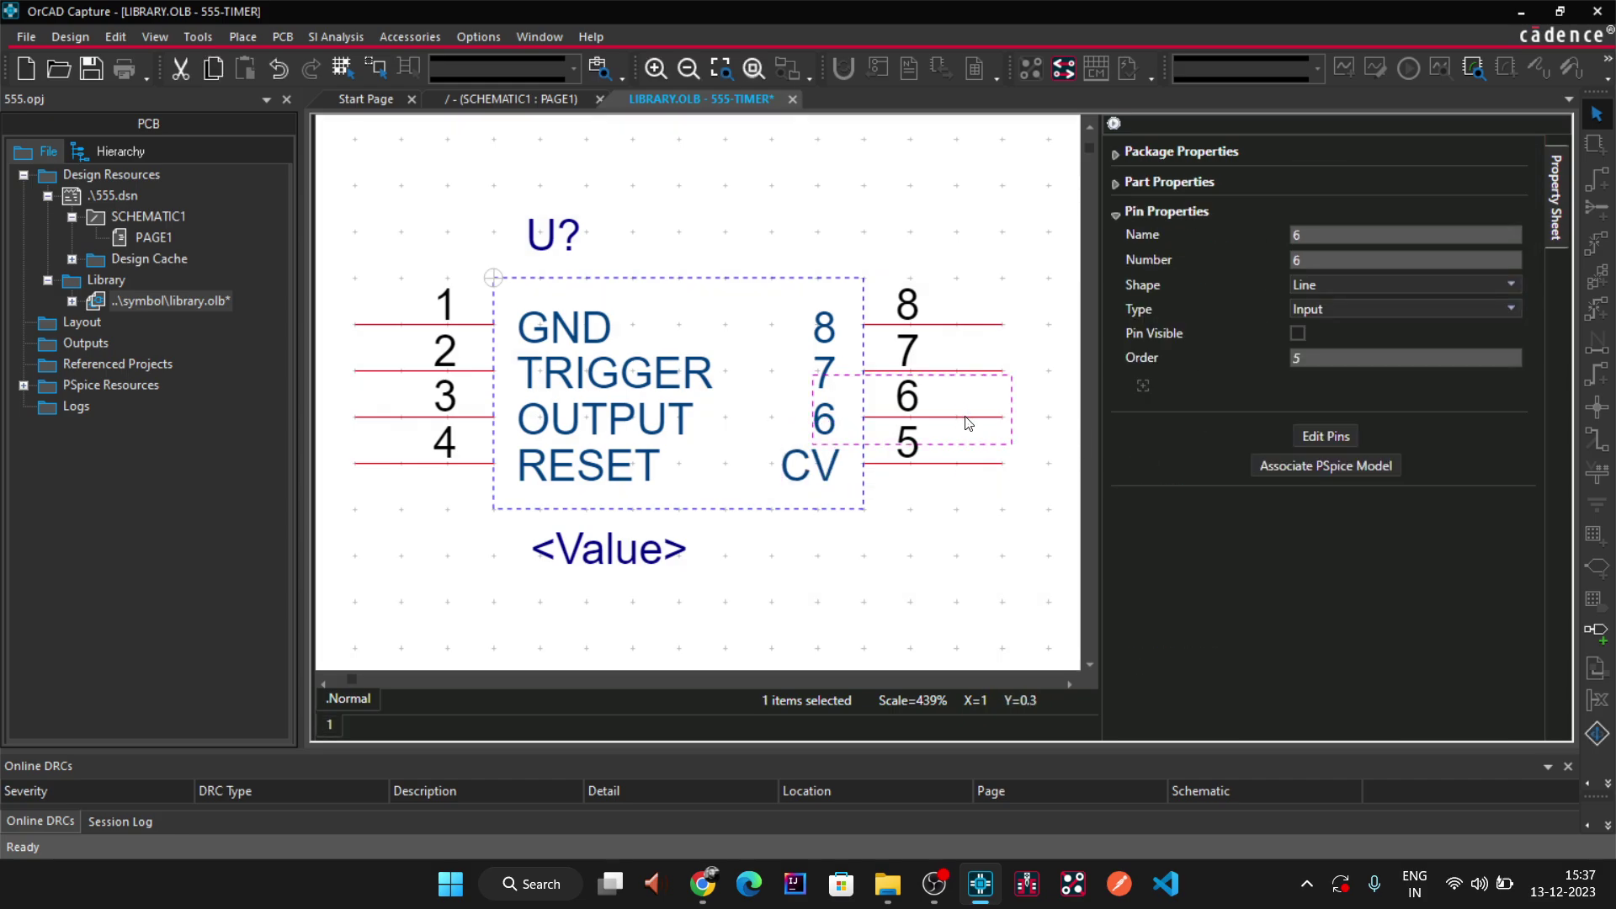
key(super+Tab)
key(Escape)
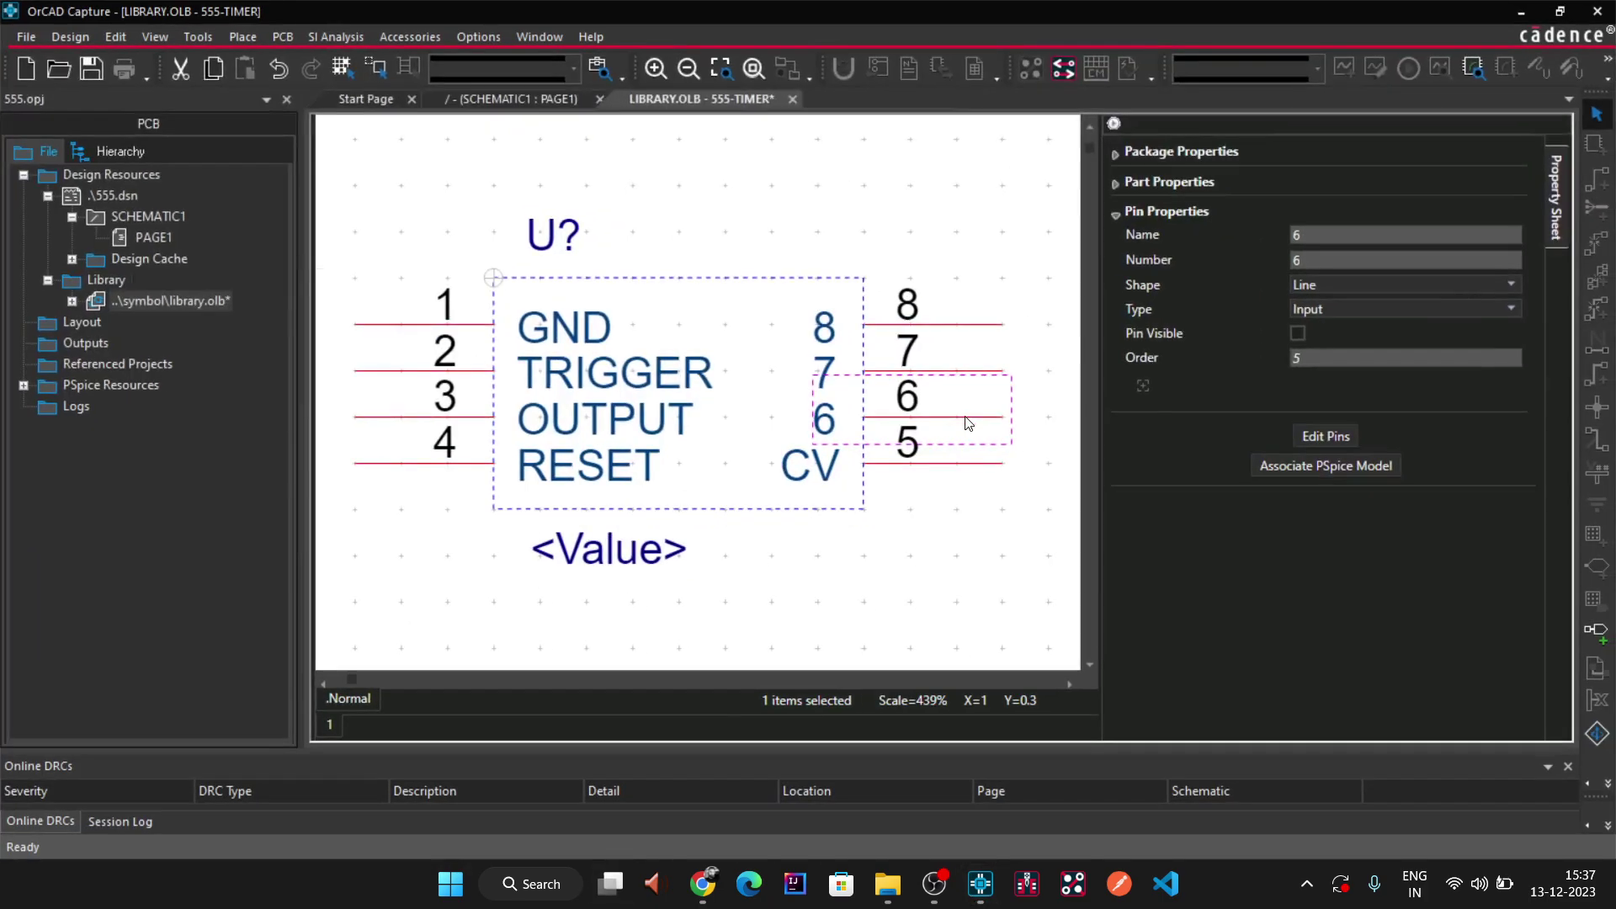
key(alt+Tab)
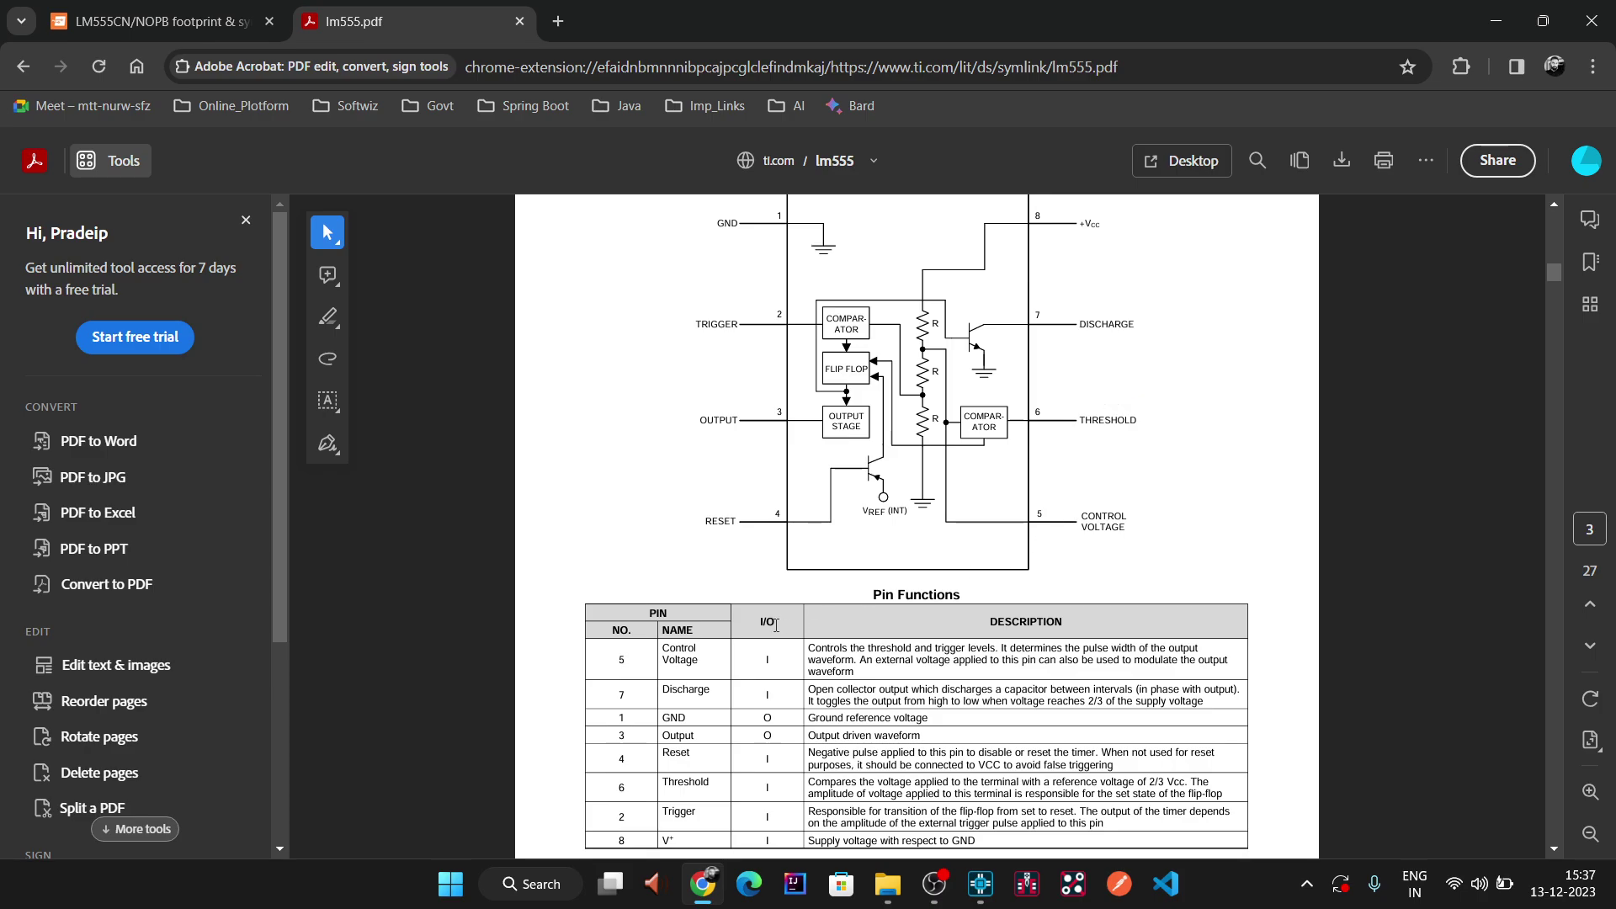
double_click(684, 784)
key(alt+Tab)
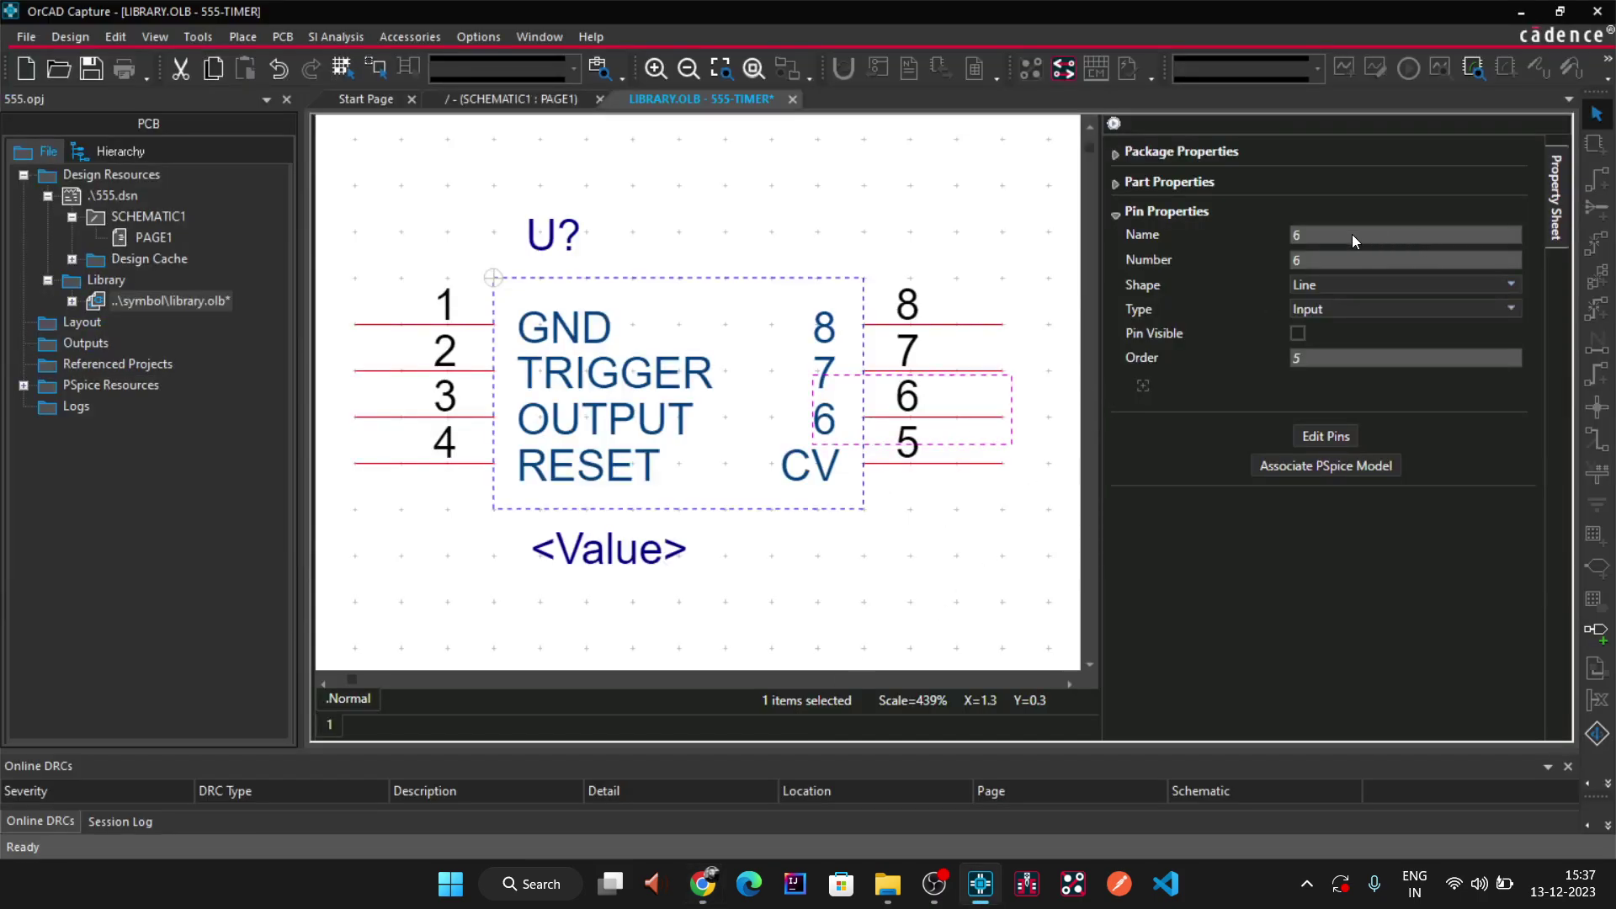
click(1340, 234)
text(TH)
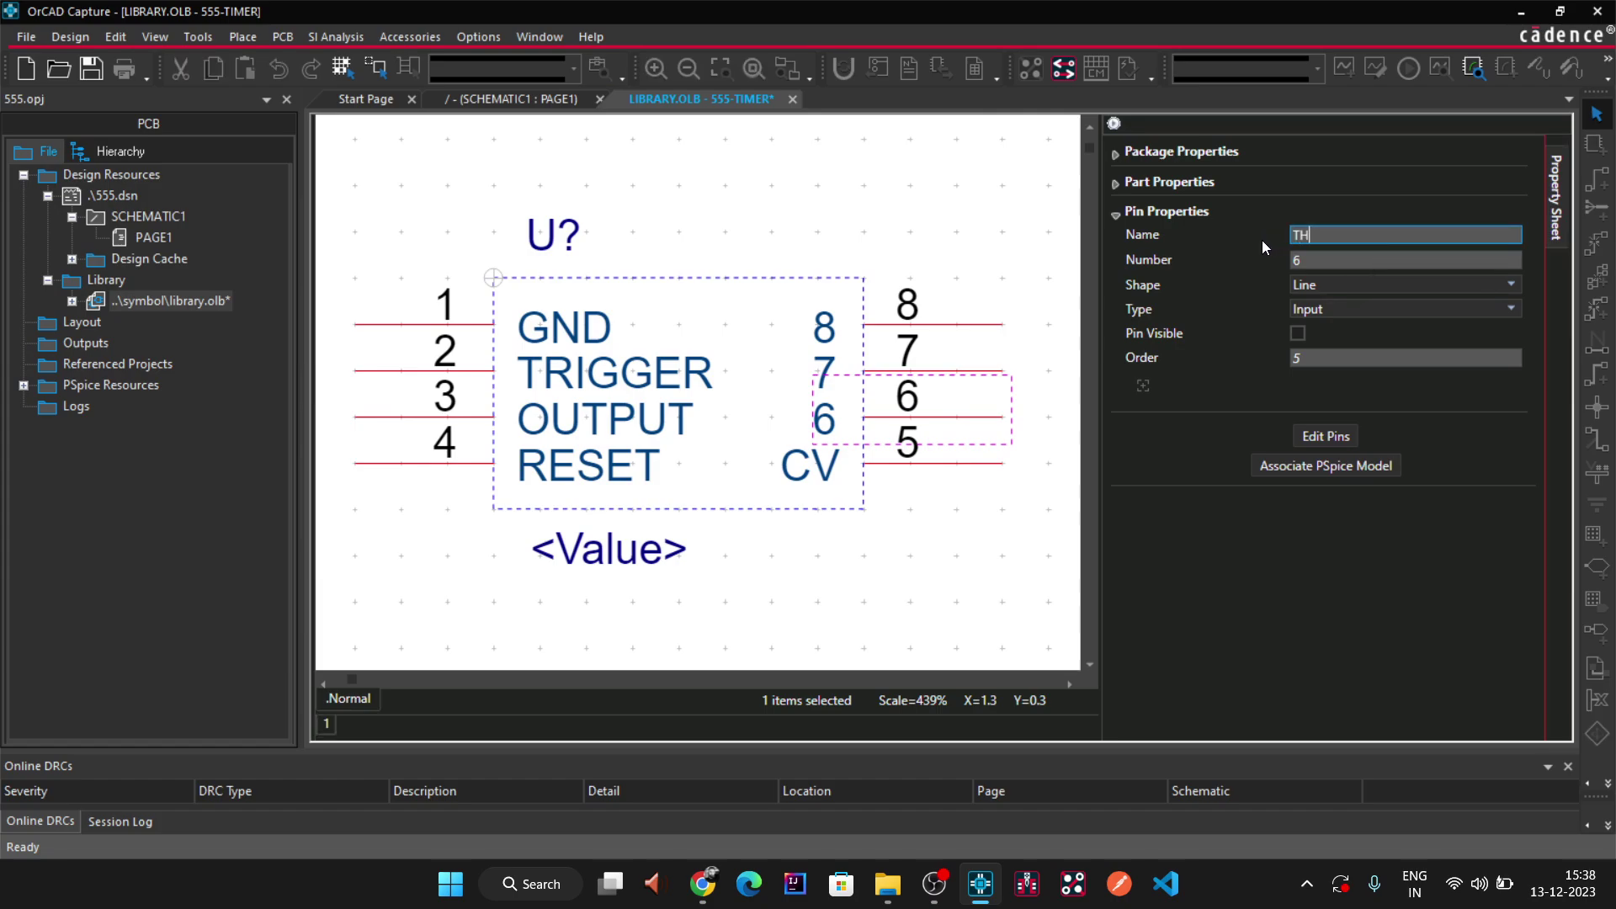
text(RESHOLD)
click(920, 548)
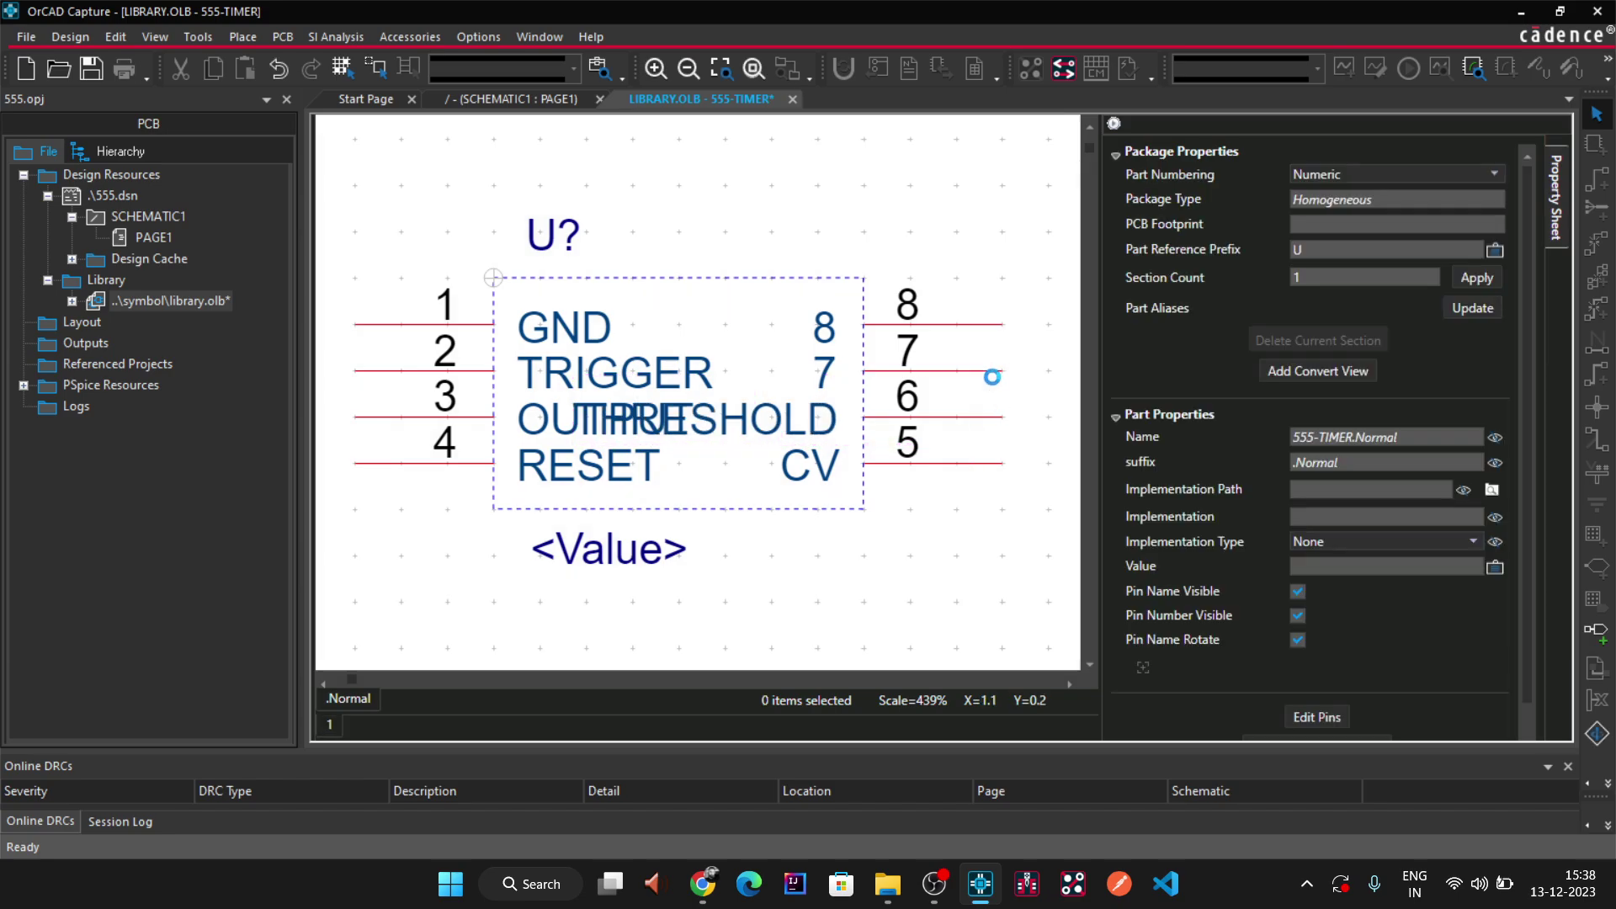
- Name pin 7 of the 555-TIMER symbol DISCHARGE
click(996, 379)
click(1315, 236)
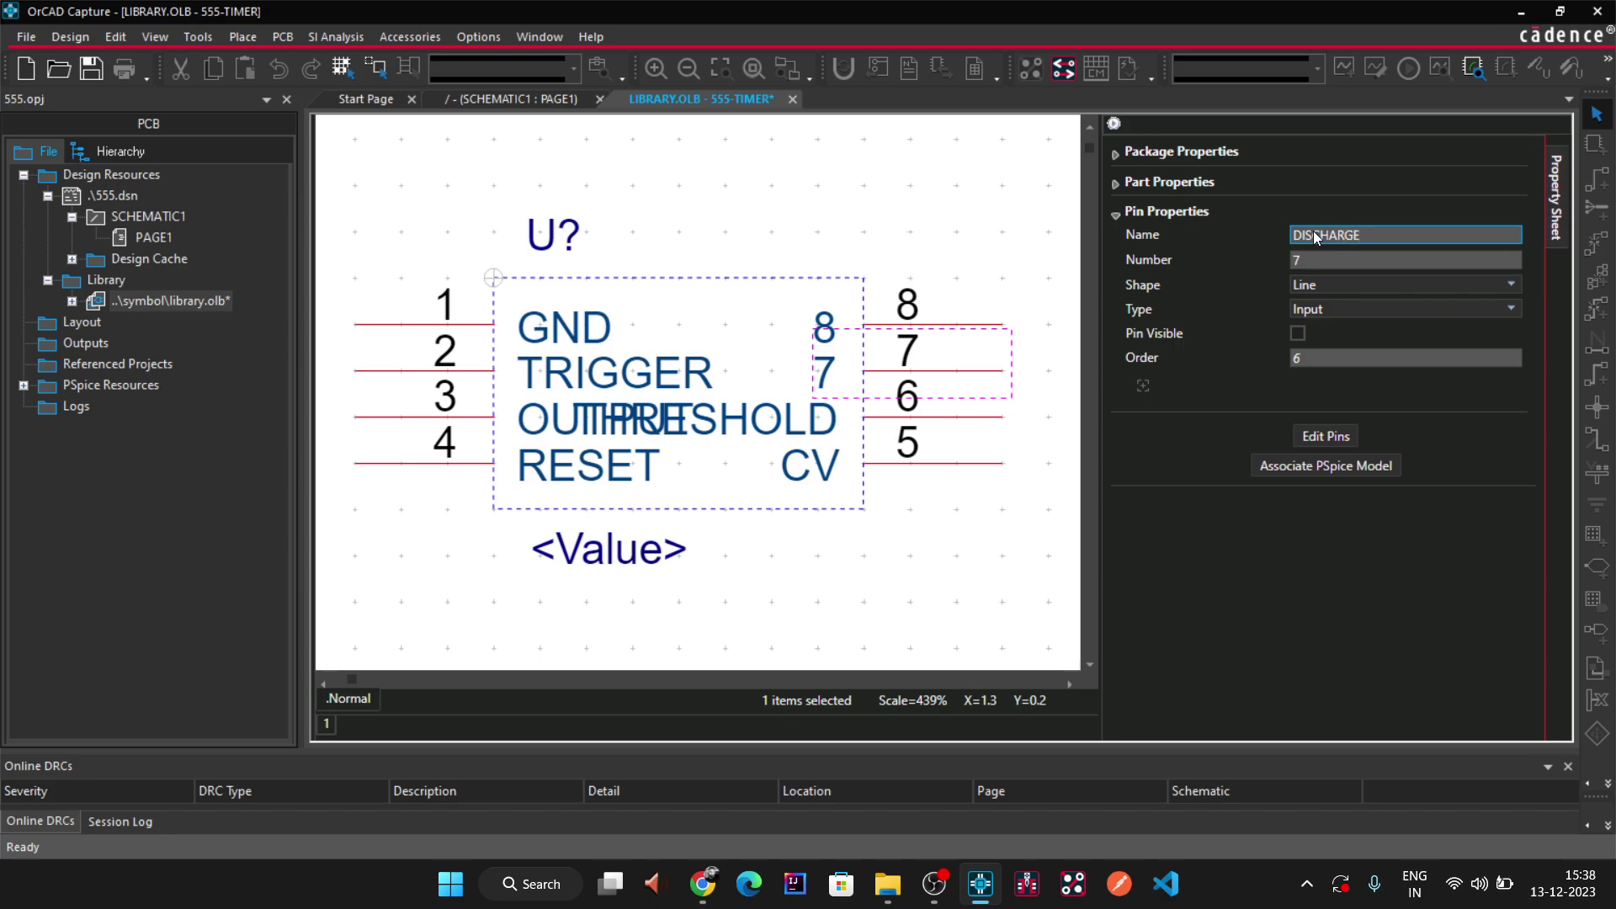
click(969, 411)
- Name pin 8 of the 555-TIMER symbol VCC, keeping the Line shape and Input type
click(997, 322)
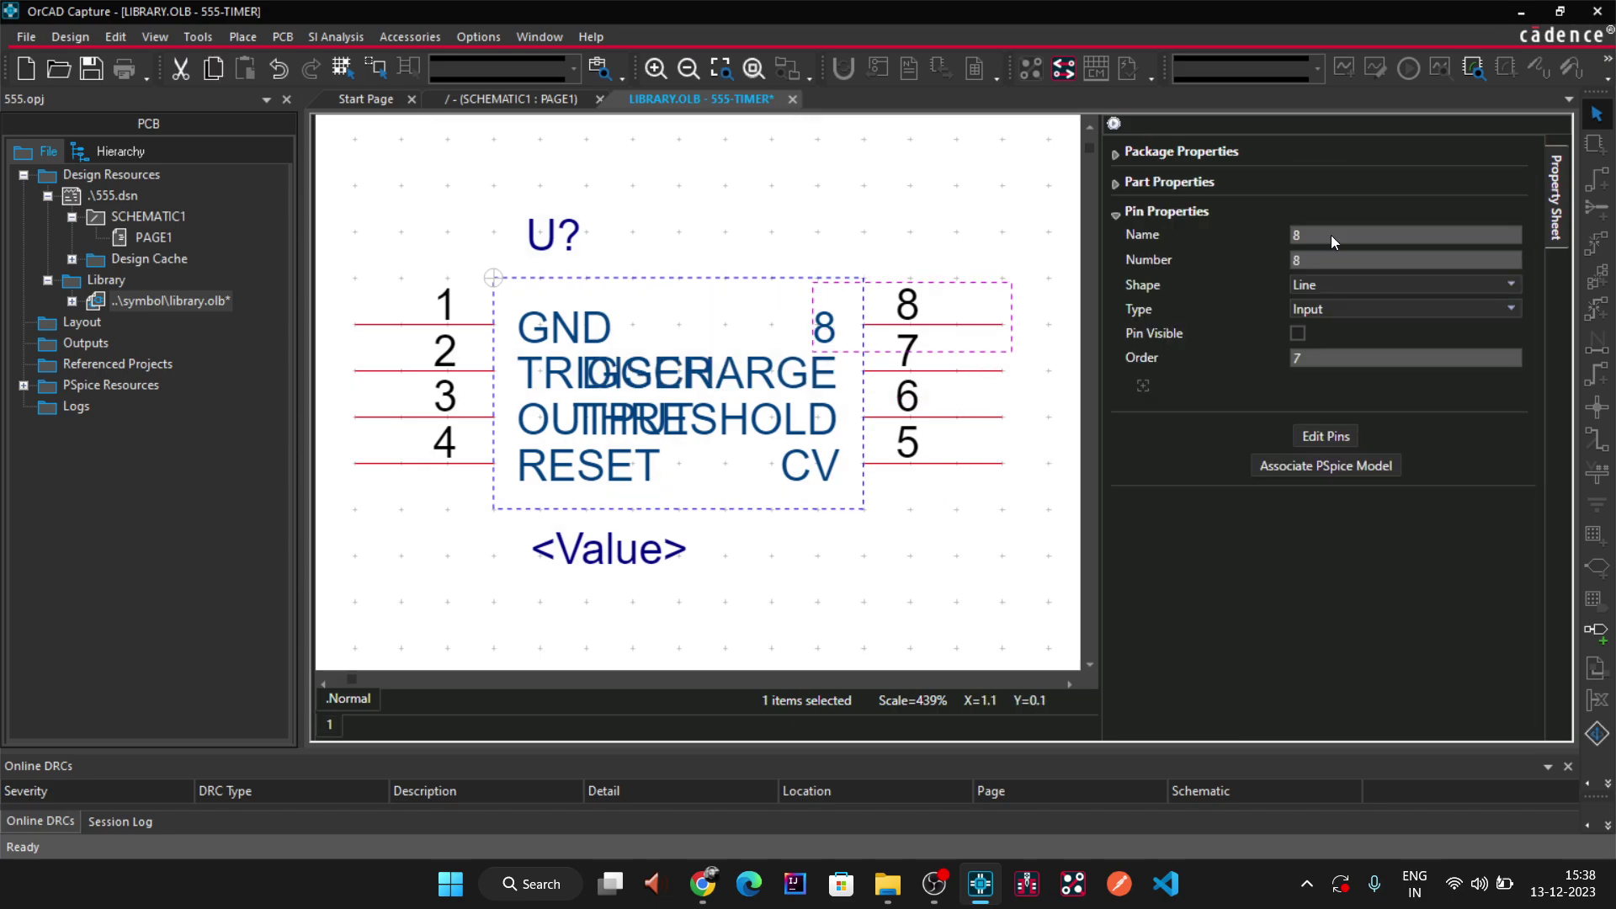
click(1342, 235)
text(VCC)
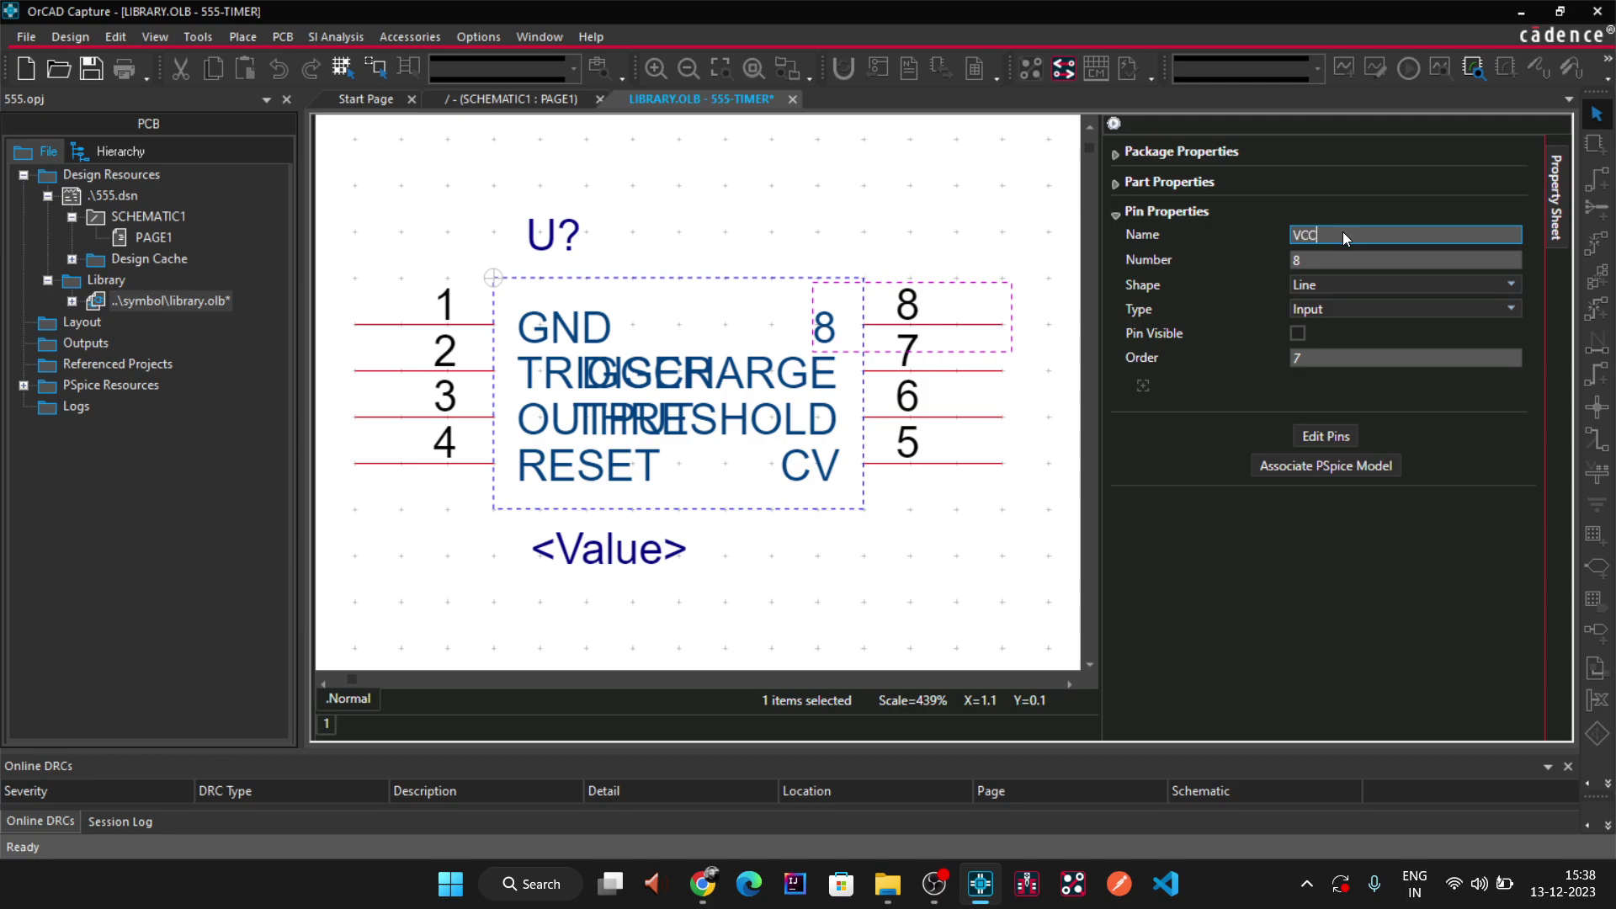
key(Tab)
key(Tab)
key(Tab)
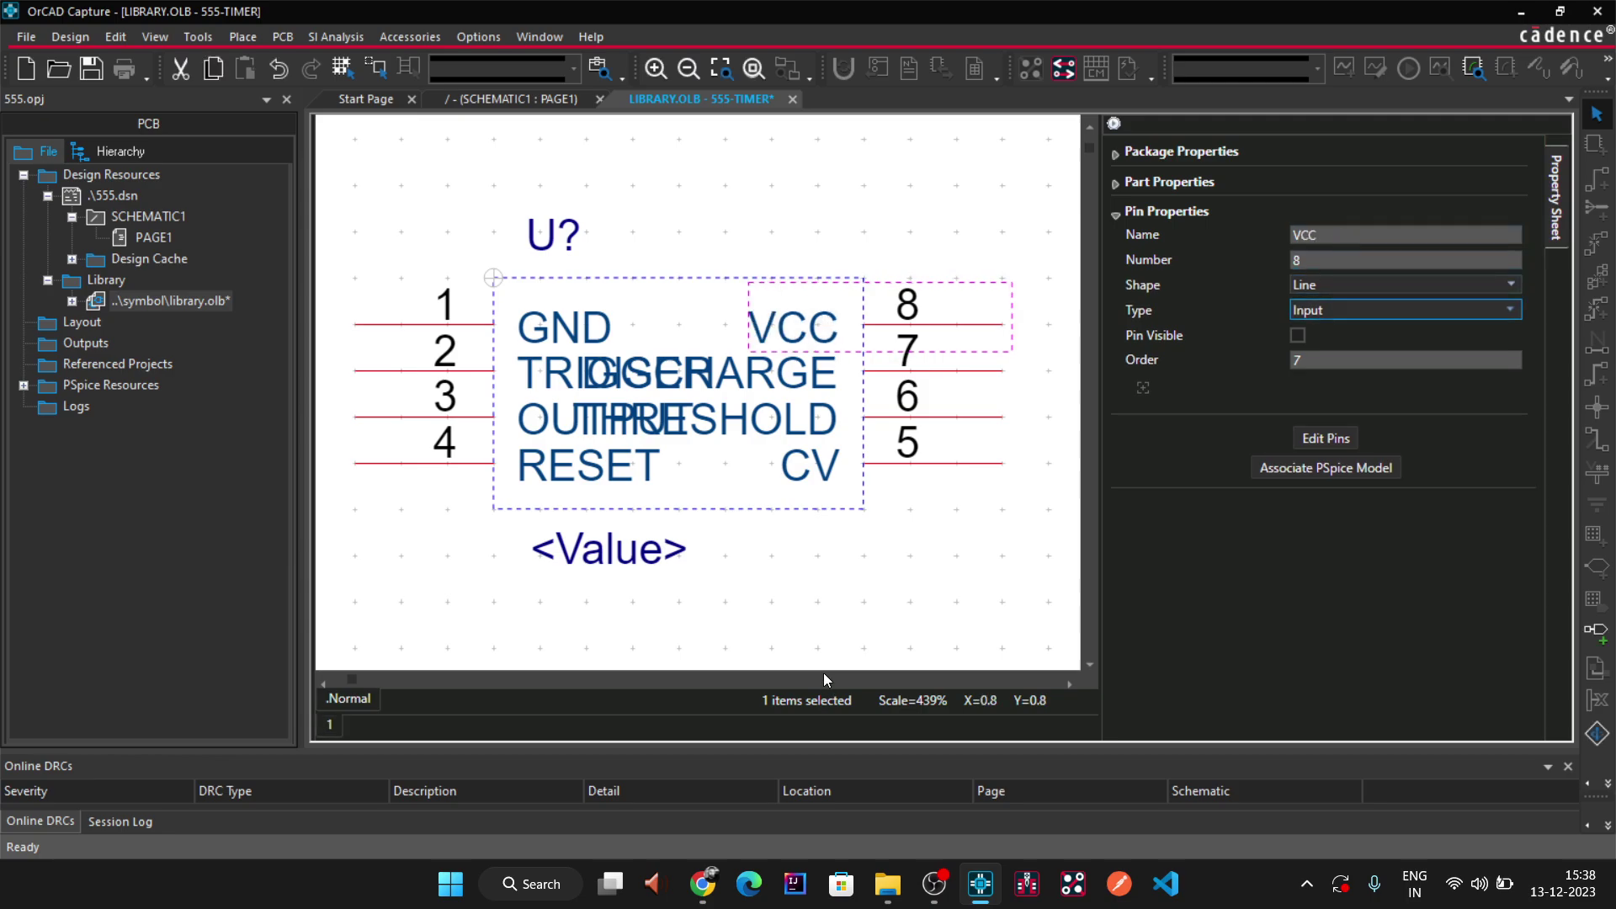
click(868, 541)
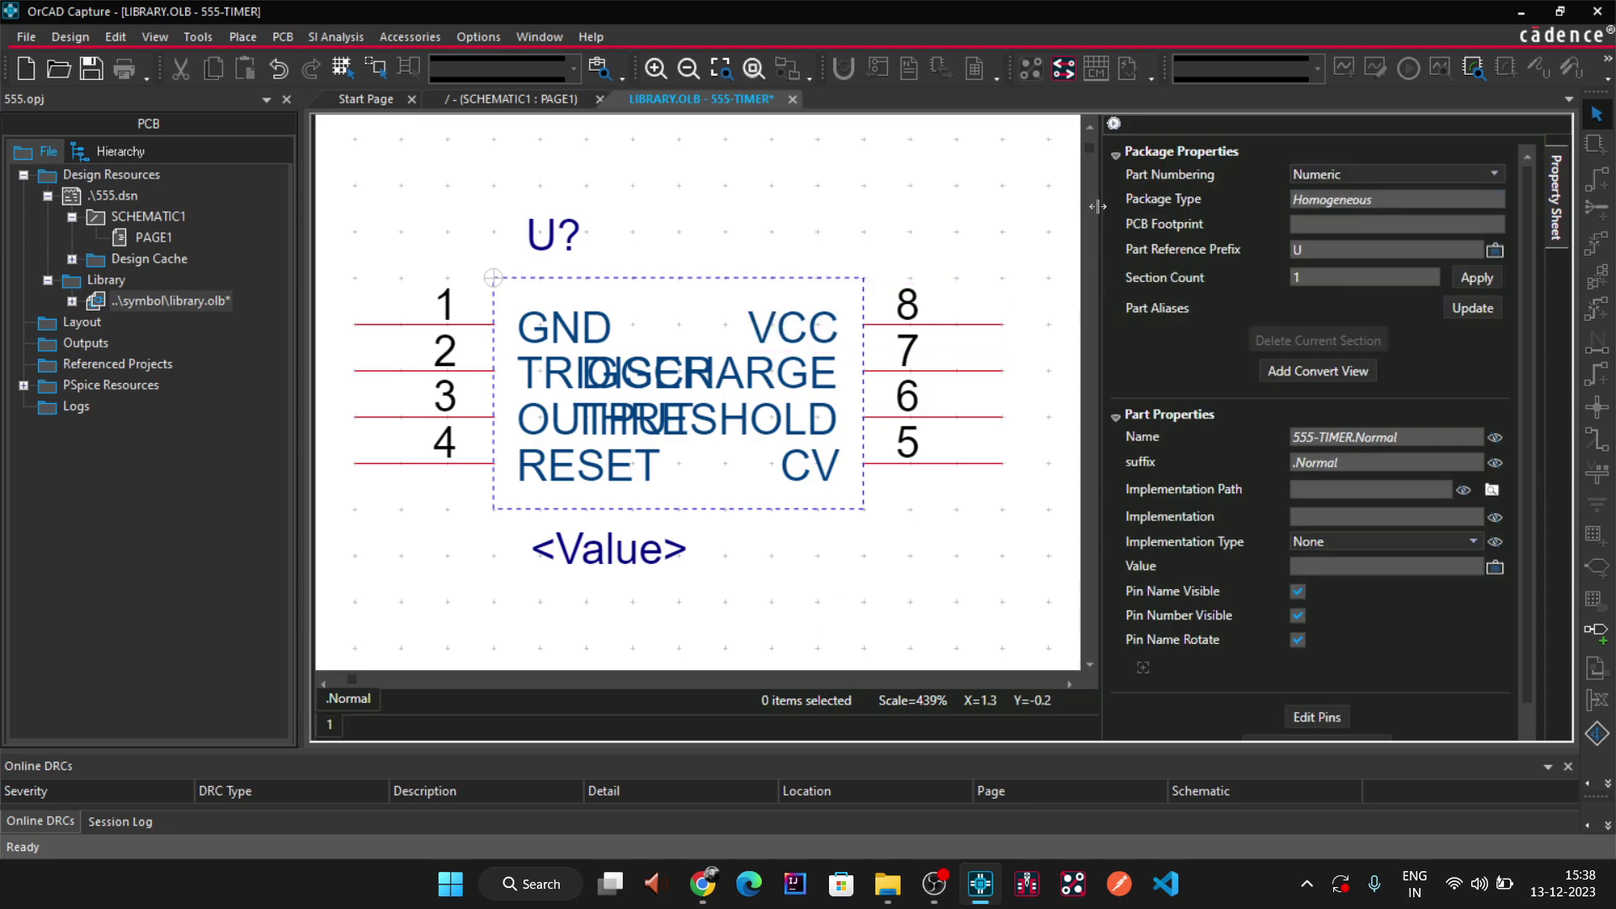
- Enlarge the drawing area and widen the part body by four grid spaces on its right side to separate the pin names
drag(1100, 206, 1387, 206)
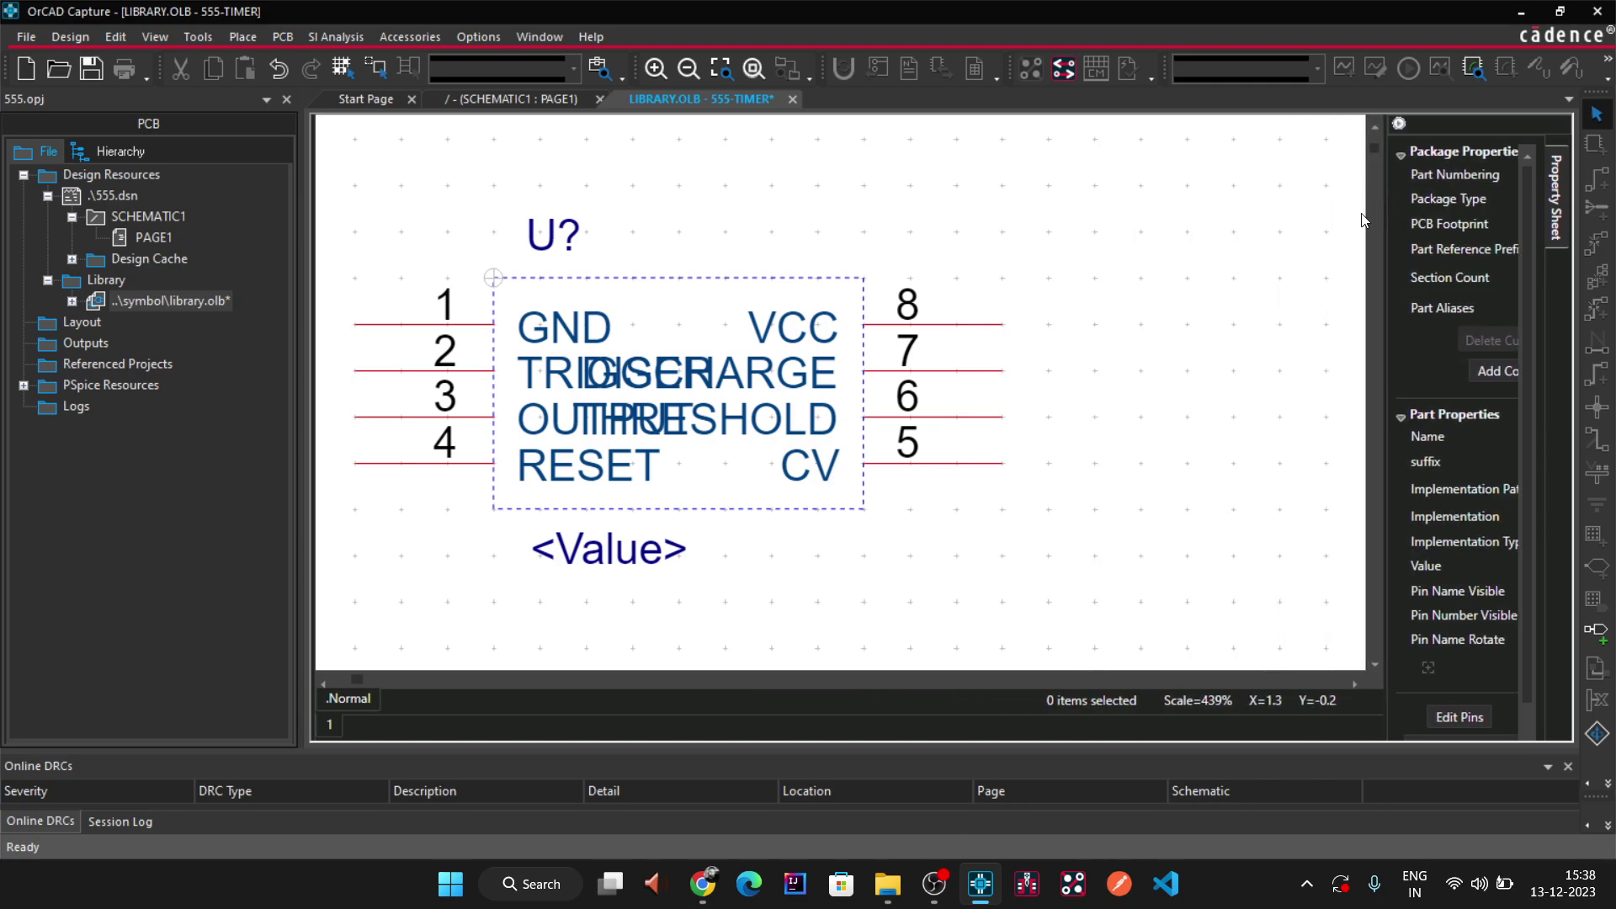
click(862, 510)
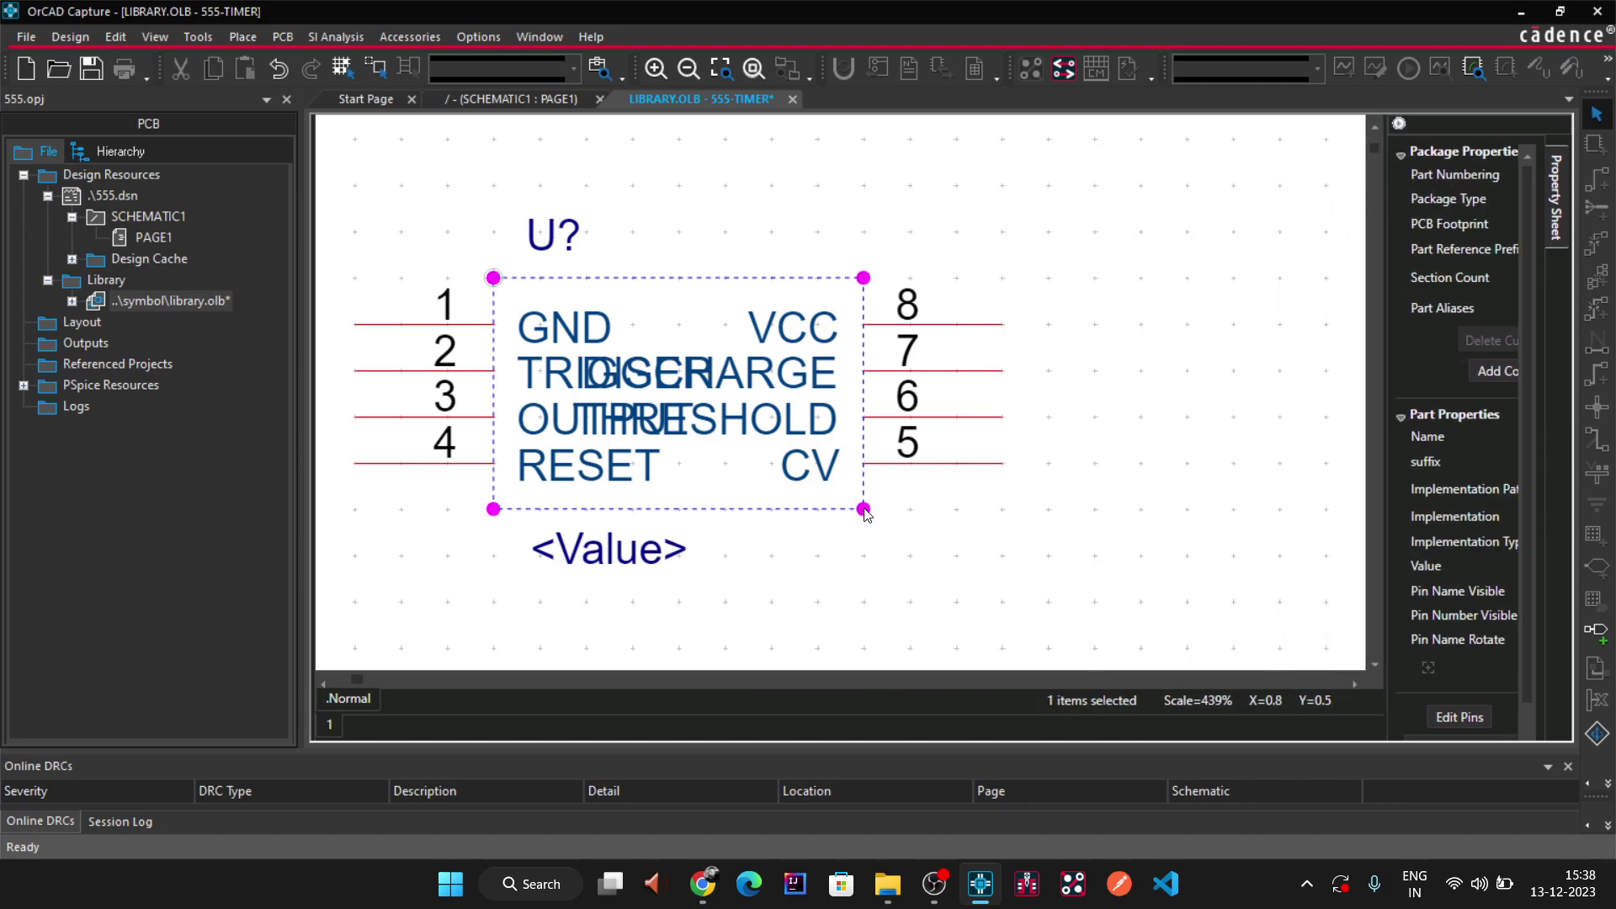
drag(865, 511, 1033, 495)
click(1021, 505)
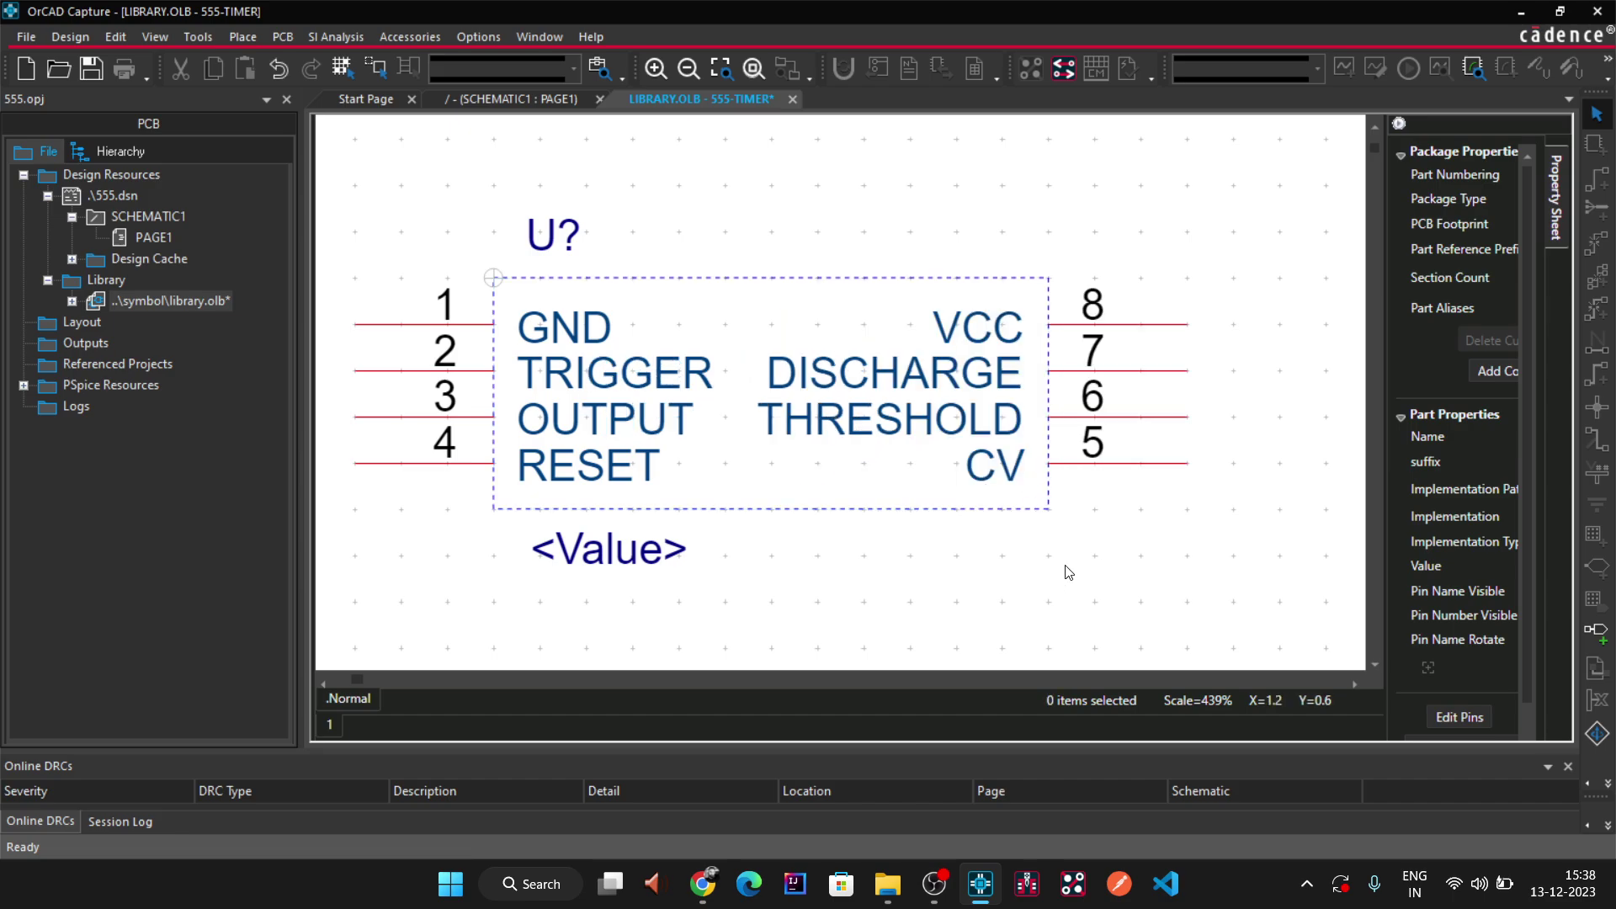
- Draw a rectangle exactly over the dashed part body boundary as the symbol's outline, and end the Rectangle command
click(244, 37)
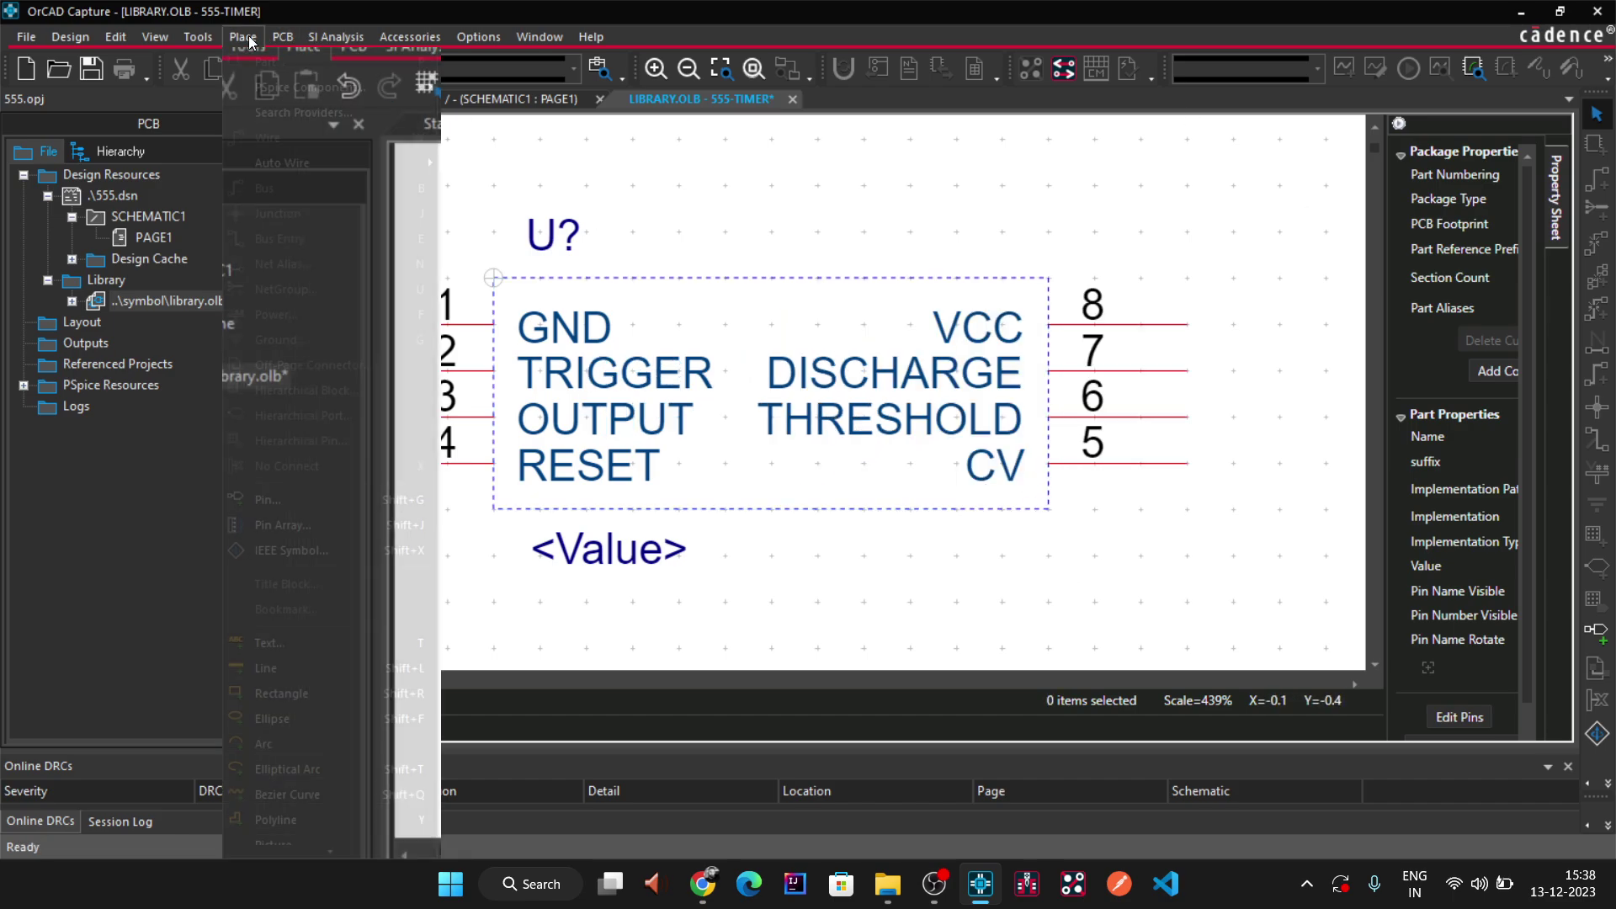
click(290, 695)
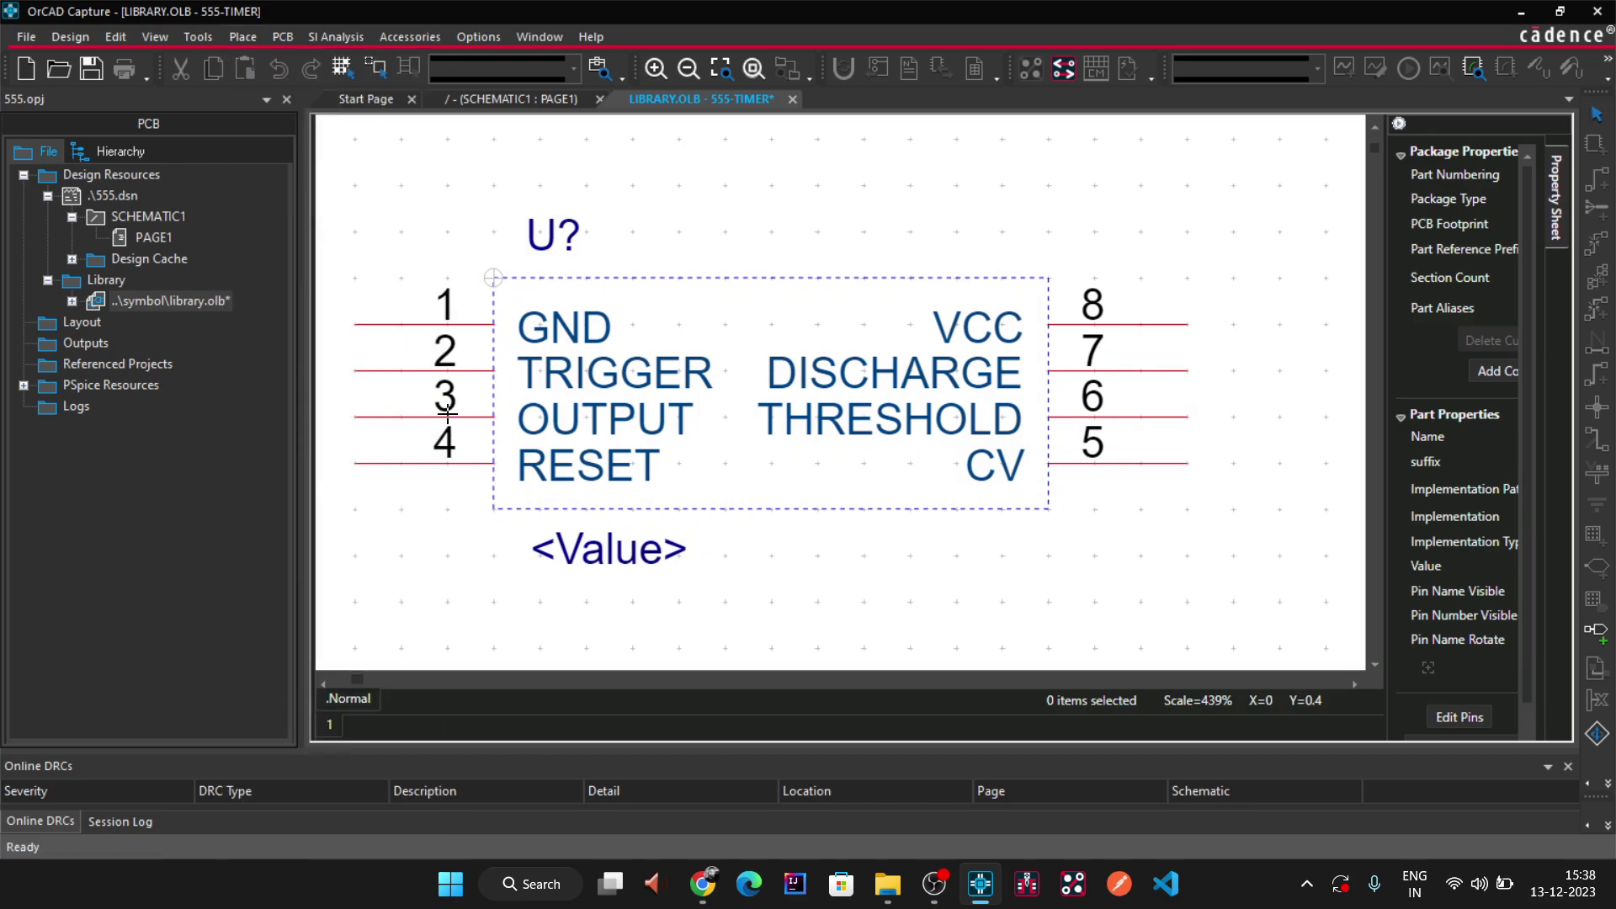
mouse_move(493, 278)
mouse_down()
mouse_move(944, 486)
mouse_move(1047, 509)
mouse_up()
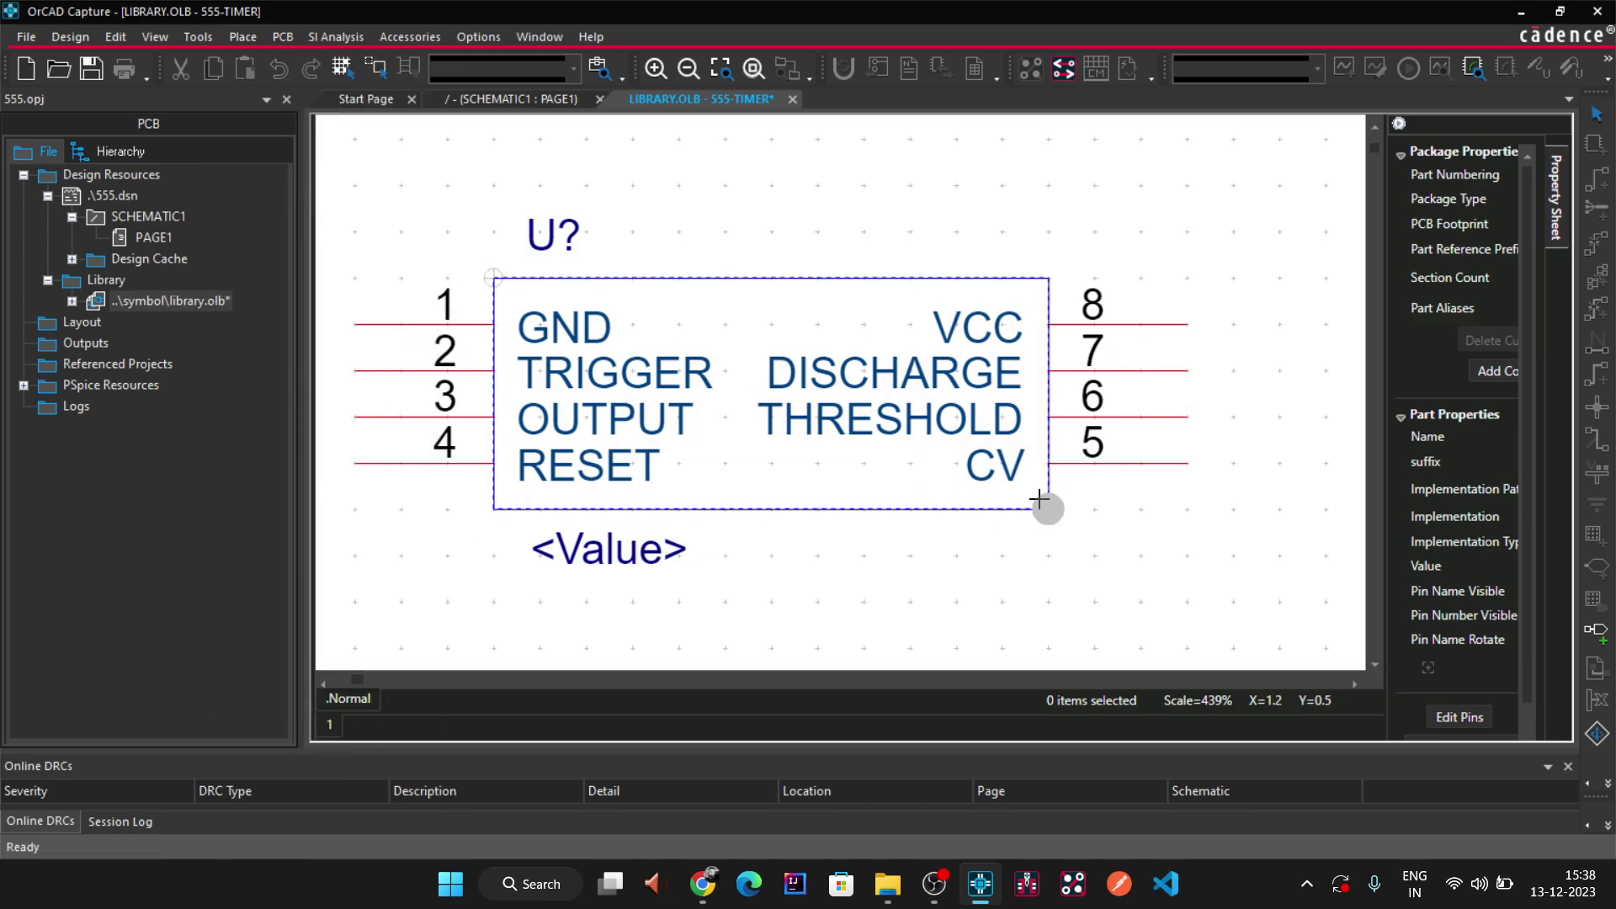
right_click(1254, 218)
click(1308, 225)
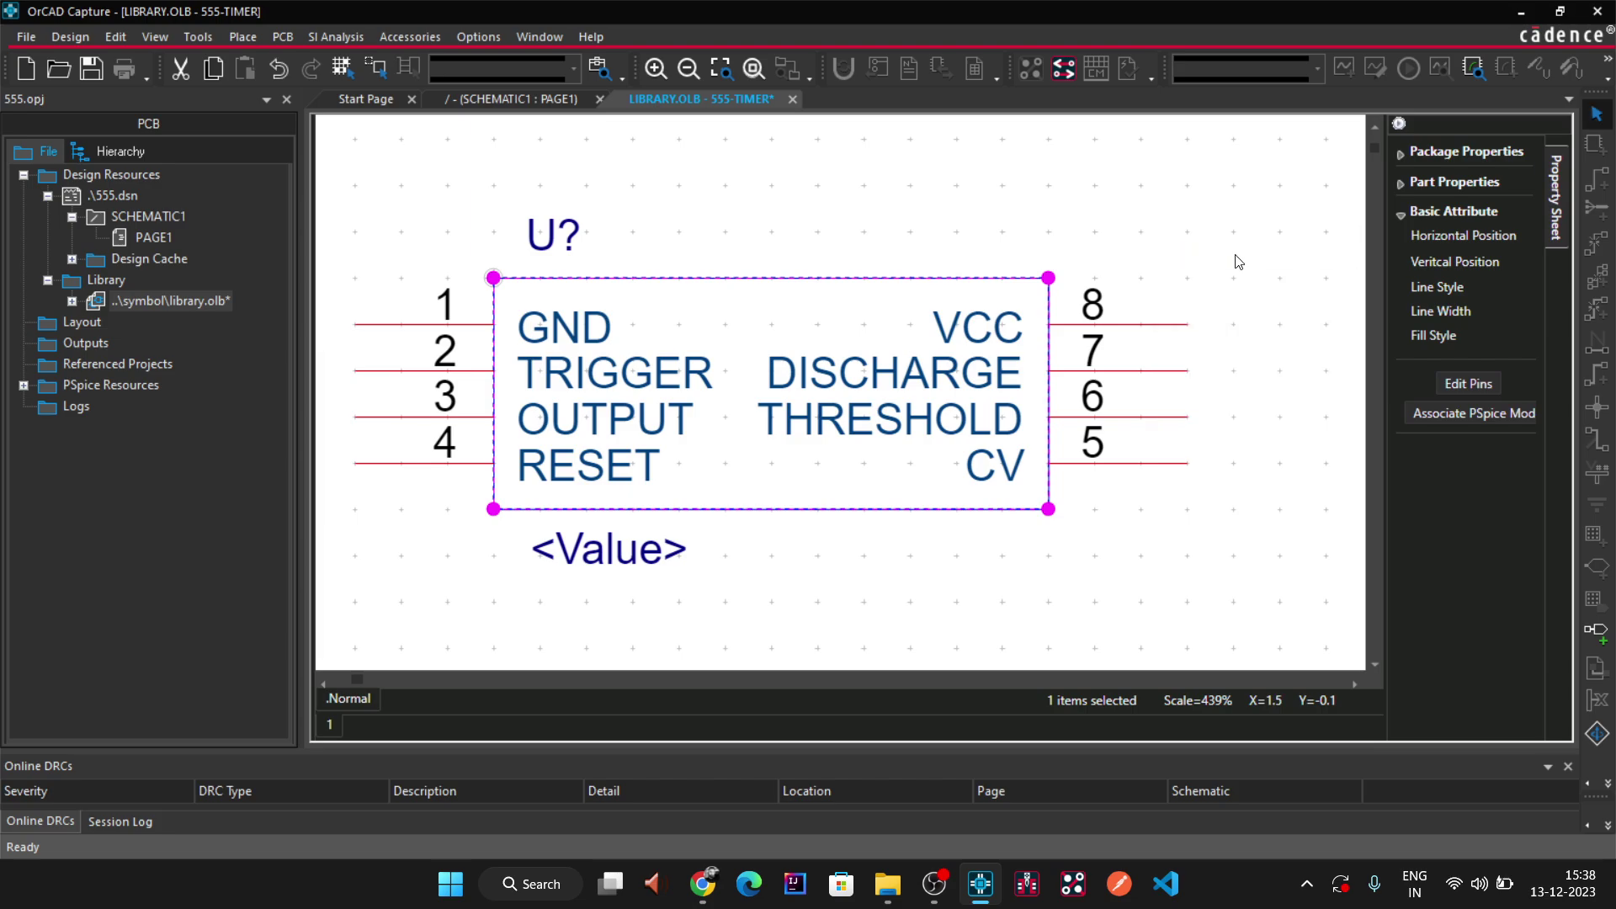
click(1281, 454)
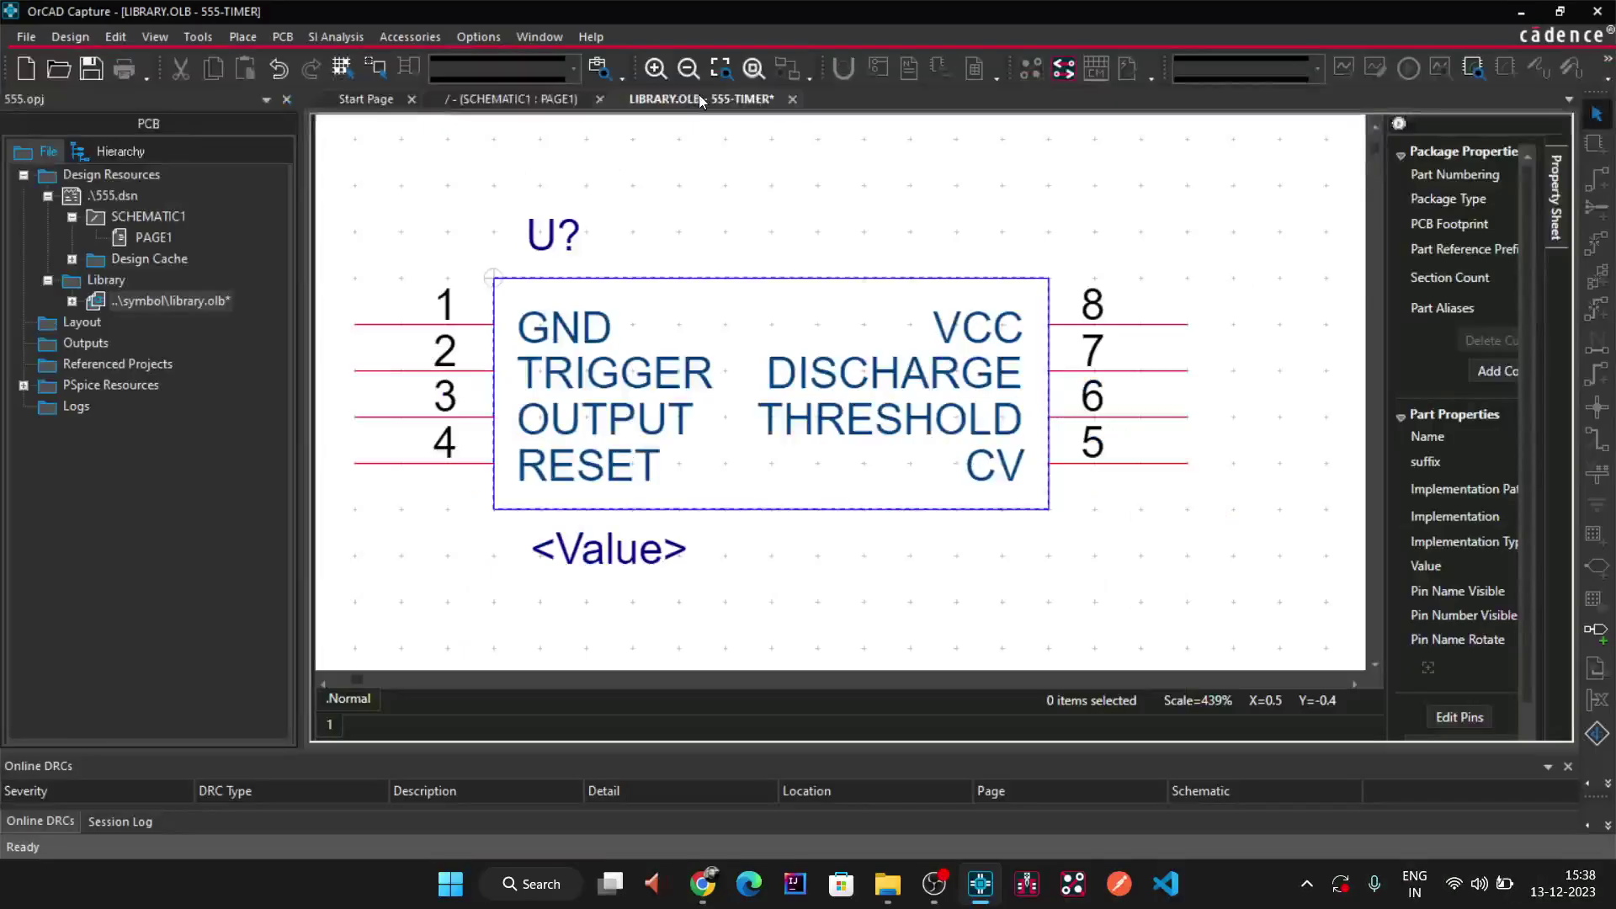
- Close the 555-TIMER symbol editor, keeping the changes made to the part
right_click(695, 117)
key(Escape)
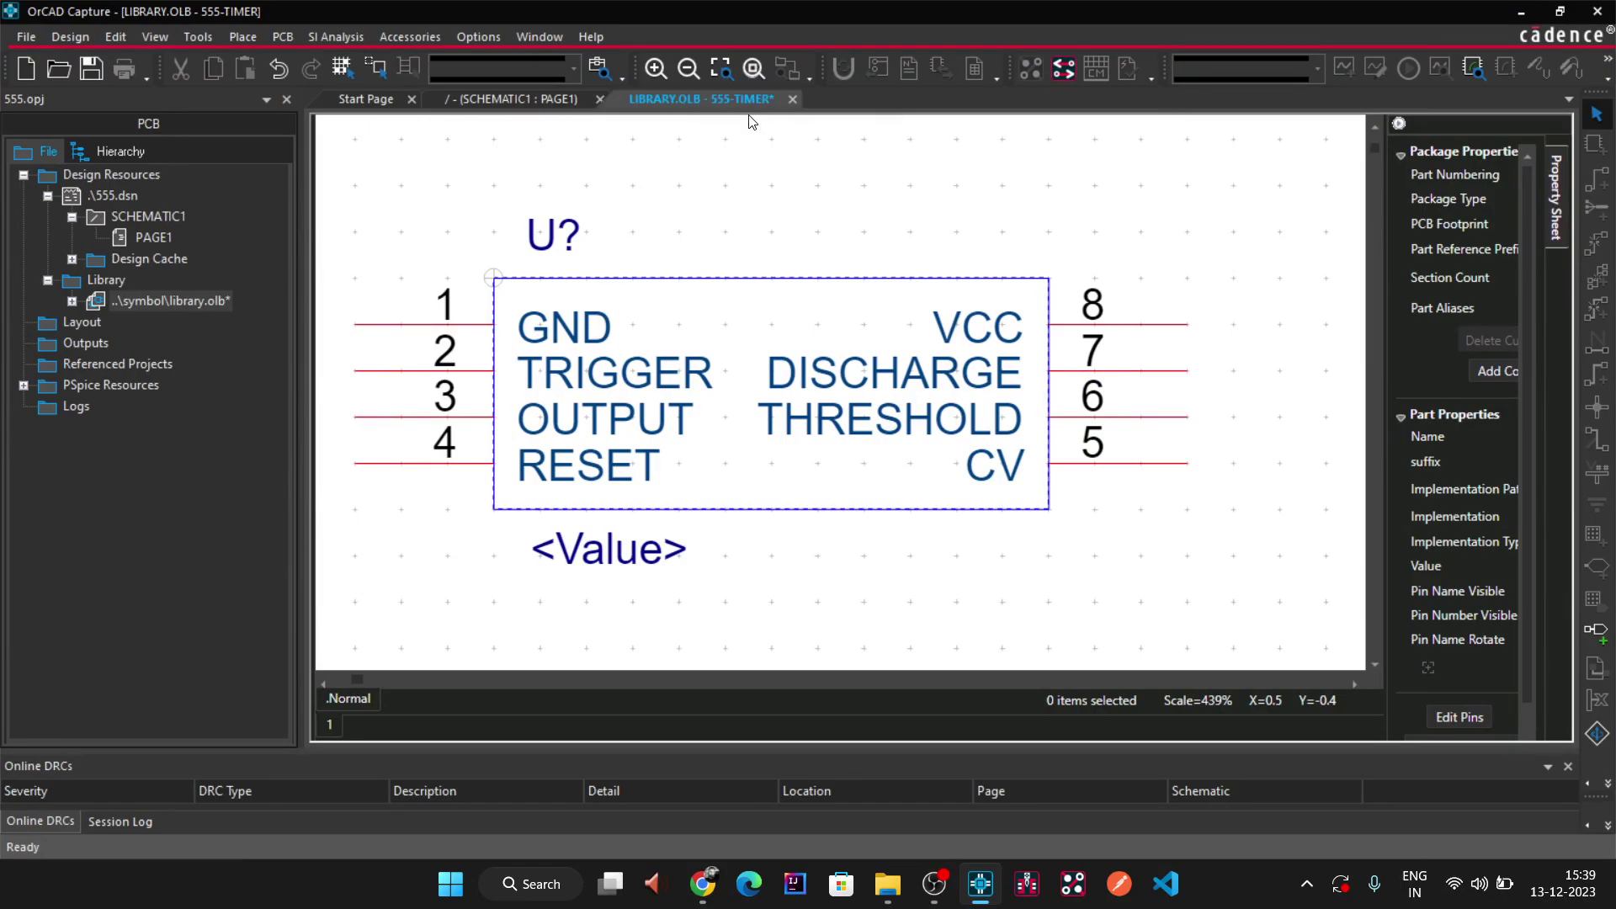
right_click(707, 105)
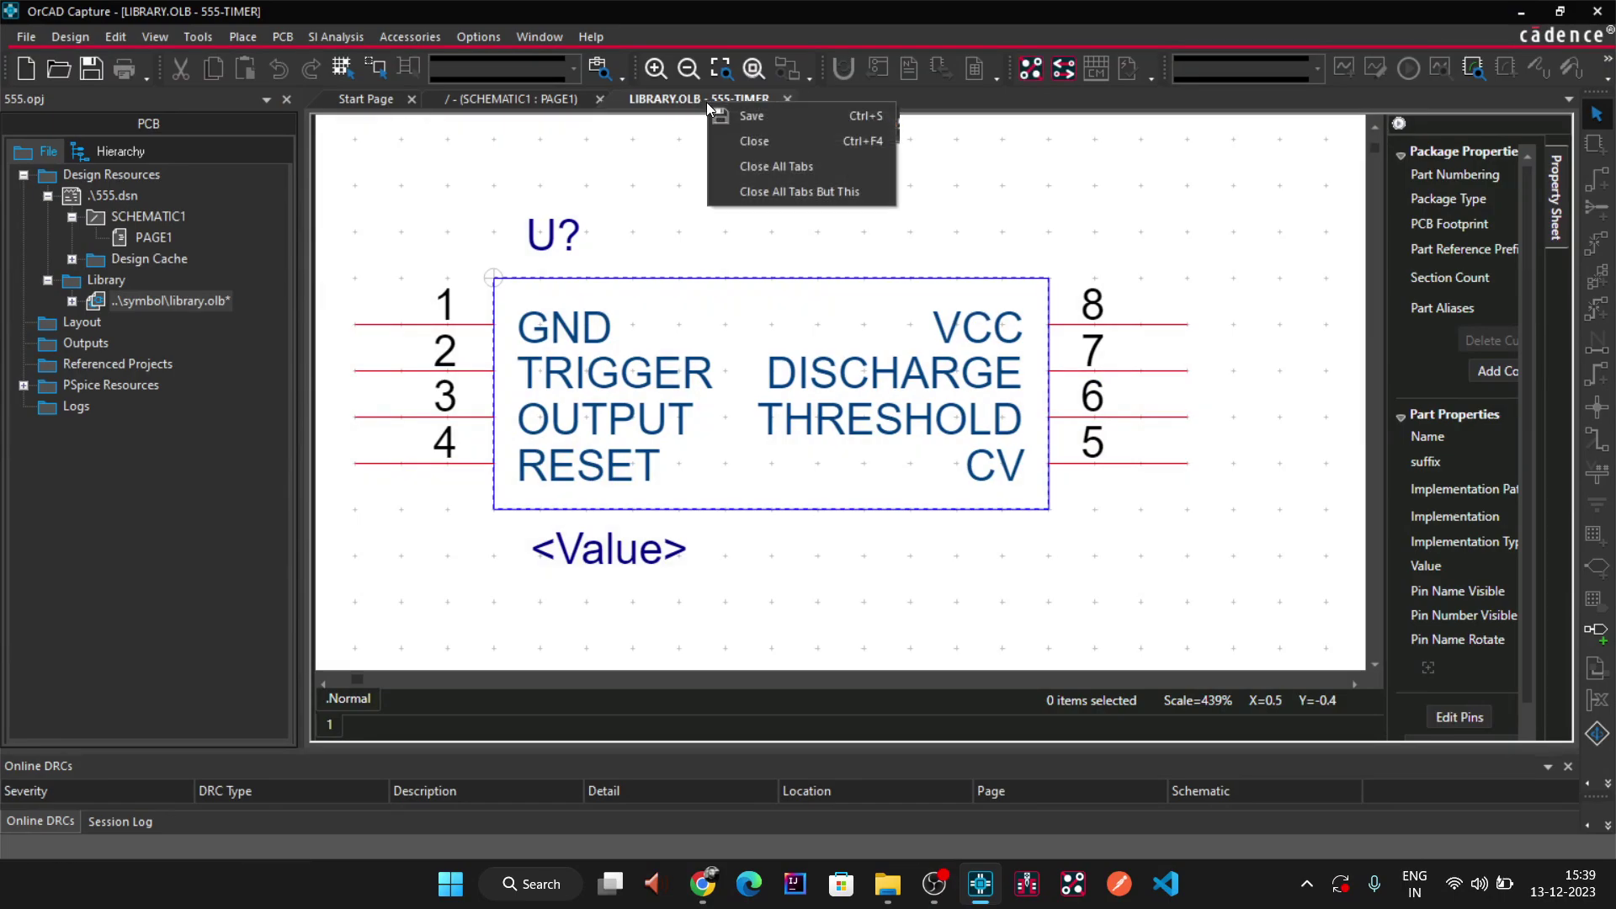
click(740, 140)
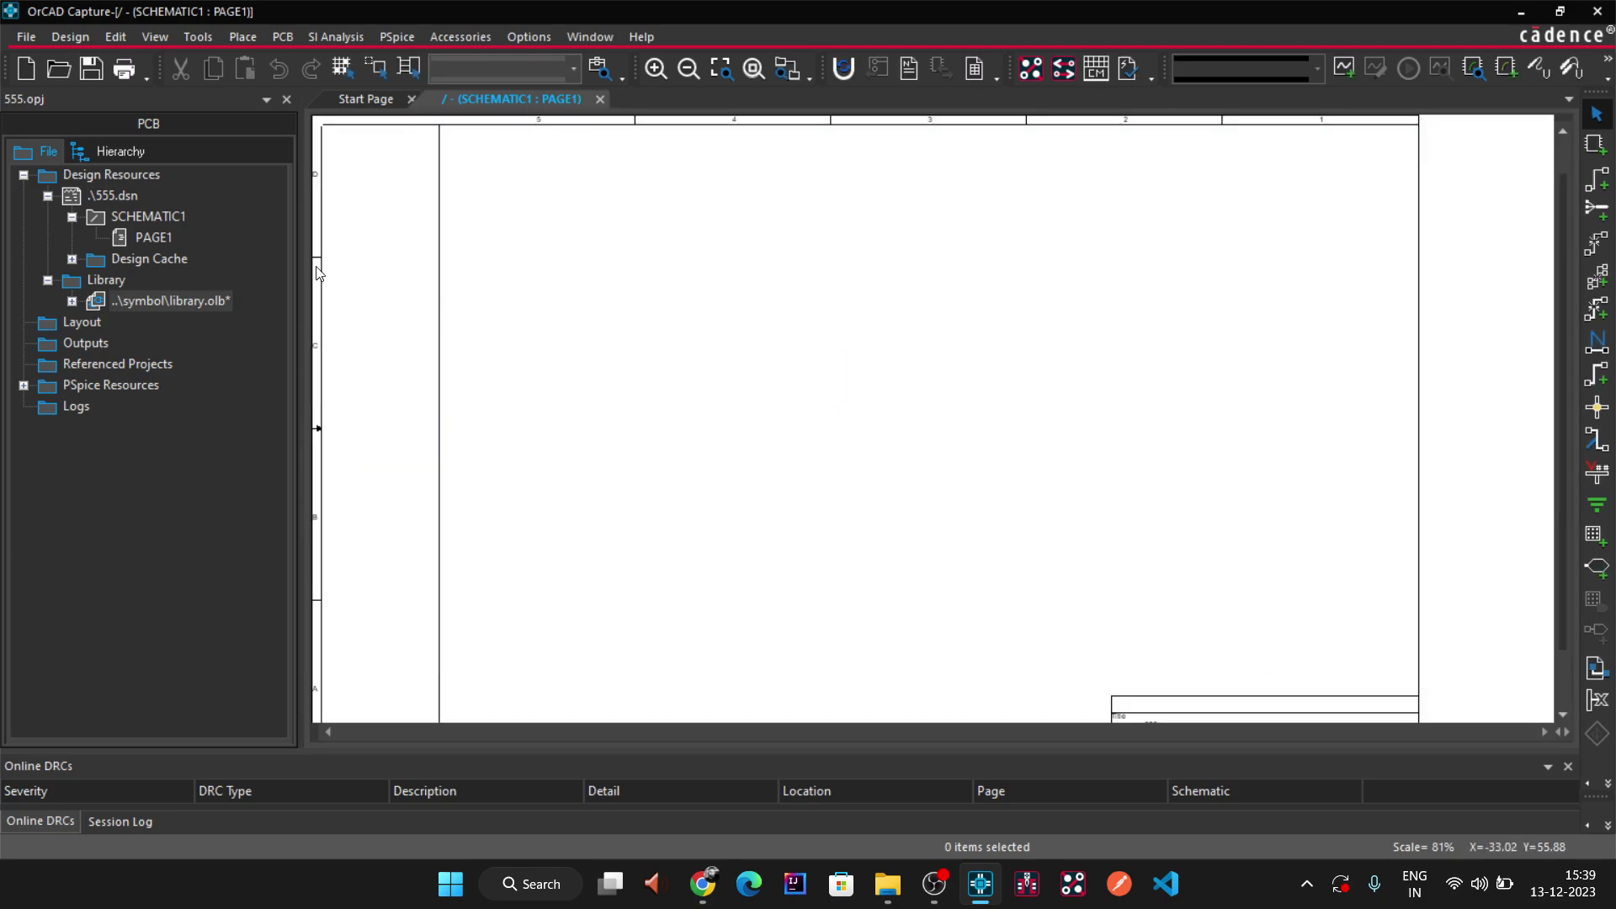
- Save library.olb in the project and expand it to select the 555-TIMER part
click(167, 300)
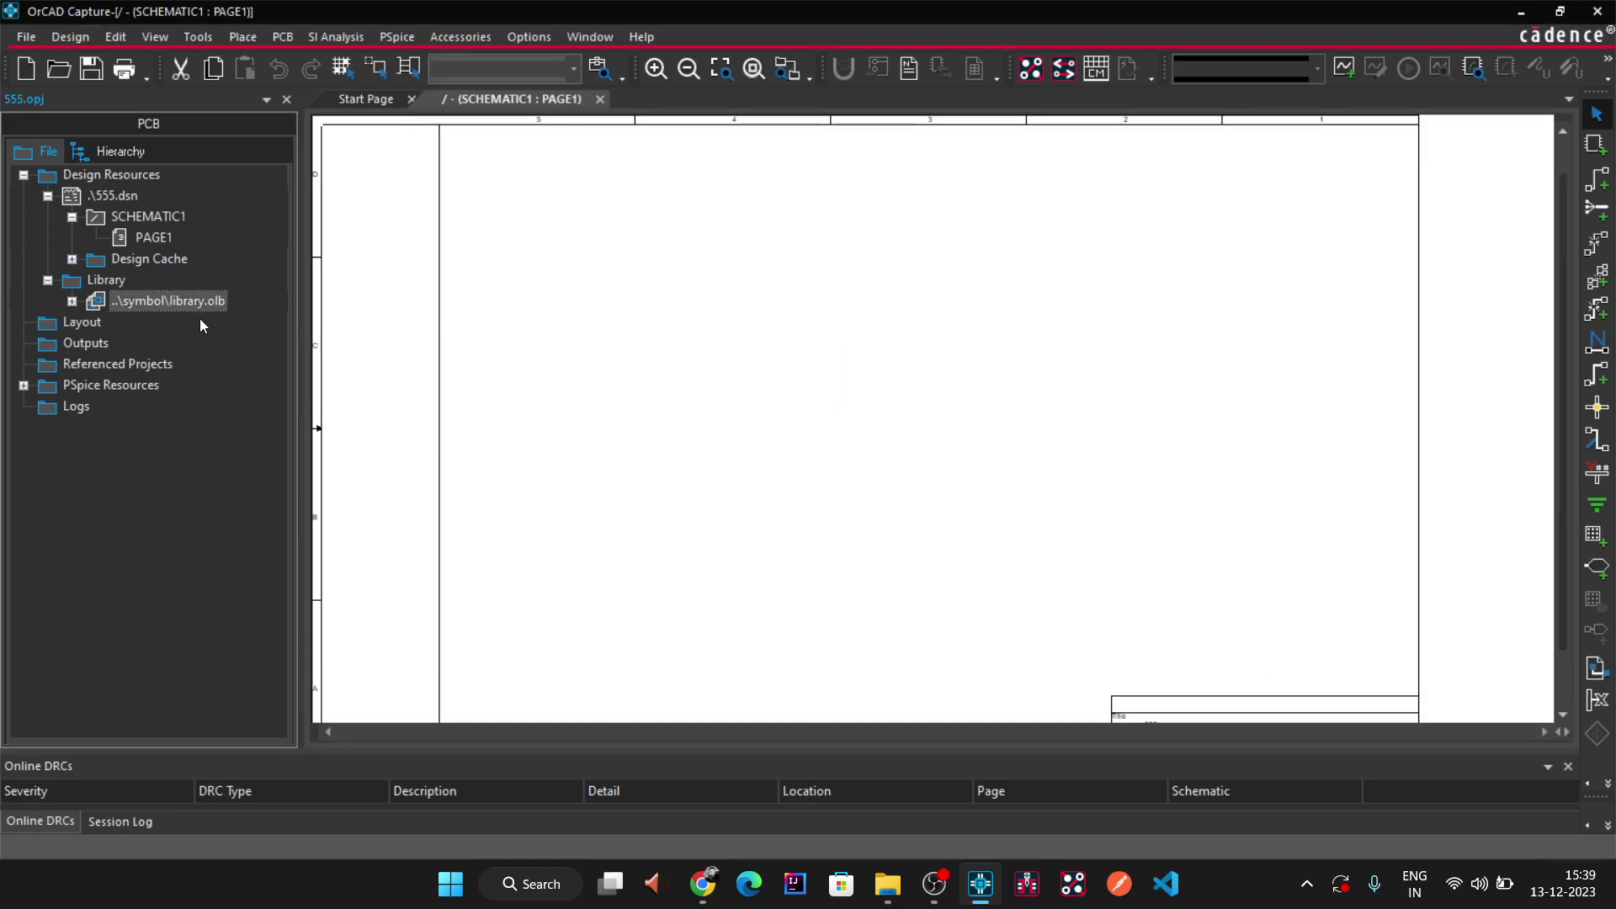
click(72, 301)
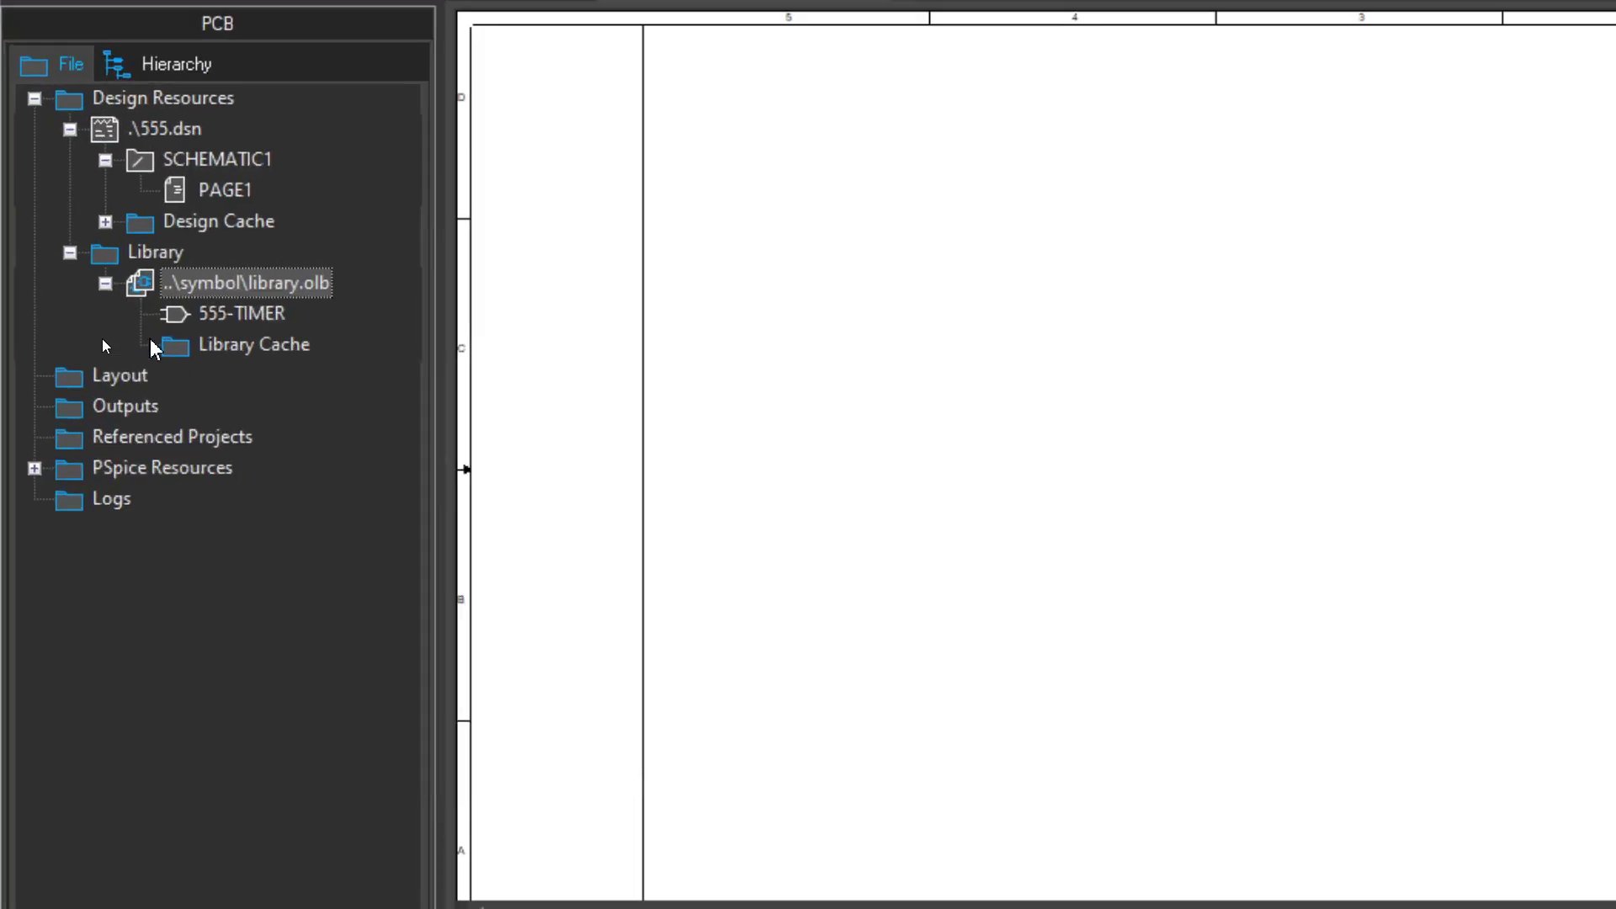
click(212, 318)
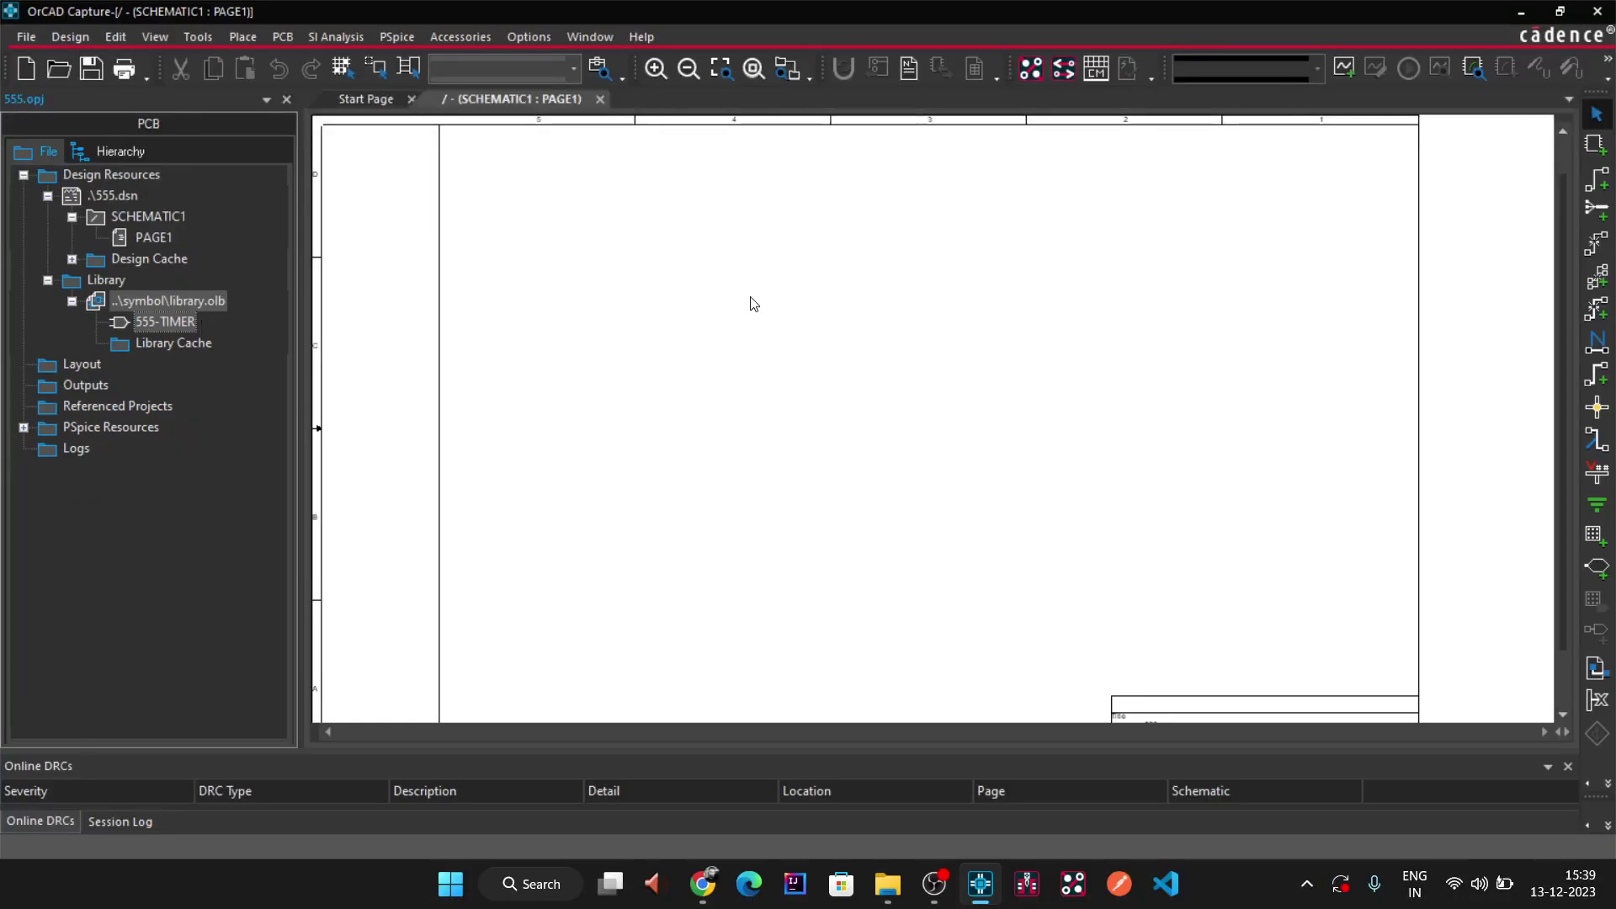
- Start placing a part and add LIBRARY.OLB from the Symbol folder inside the desktop's 555 folder to the available libraries
click(961, 292)
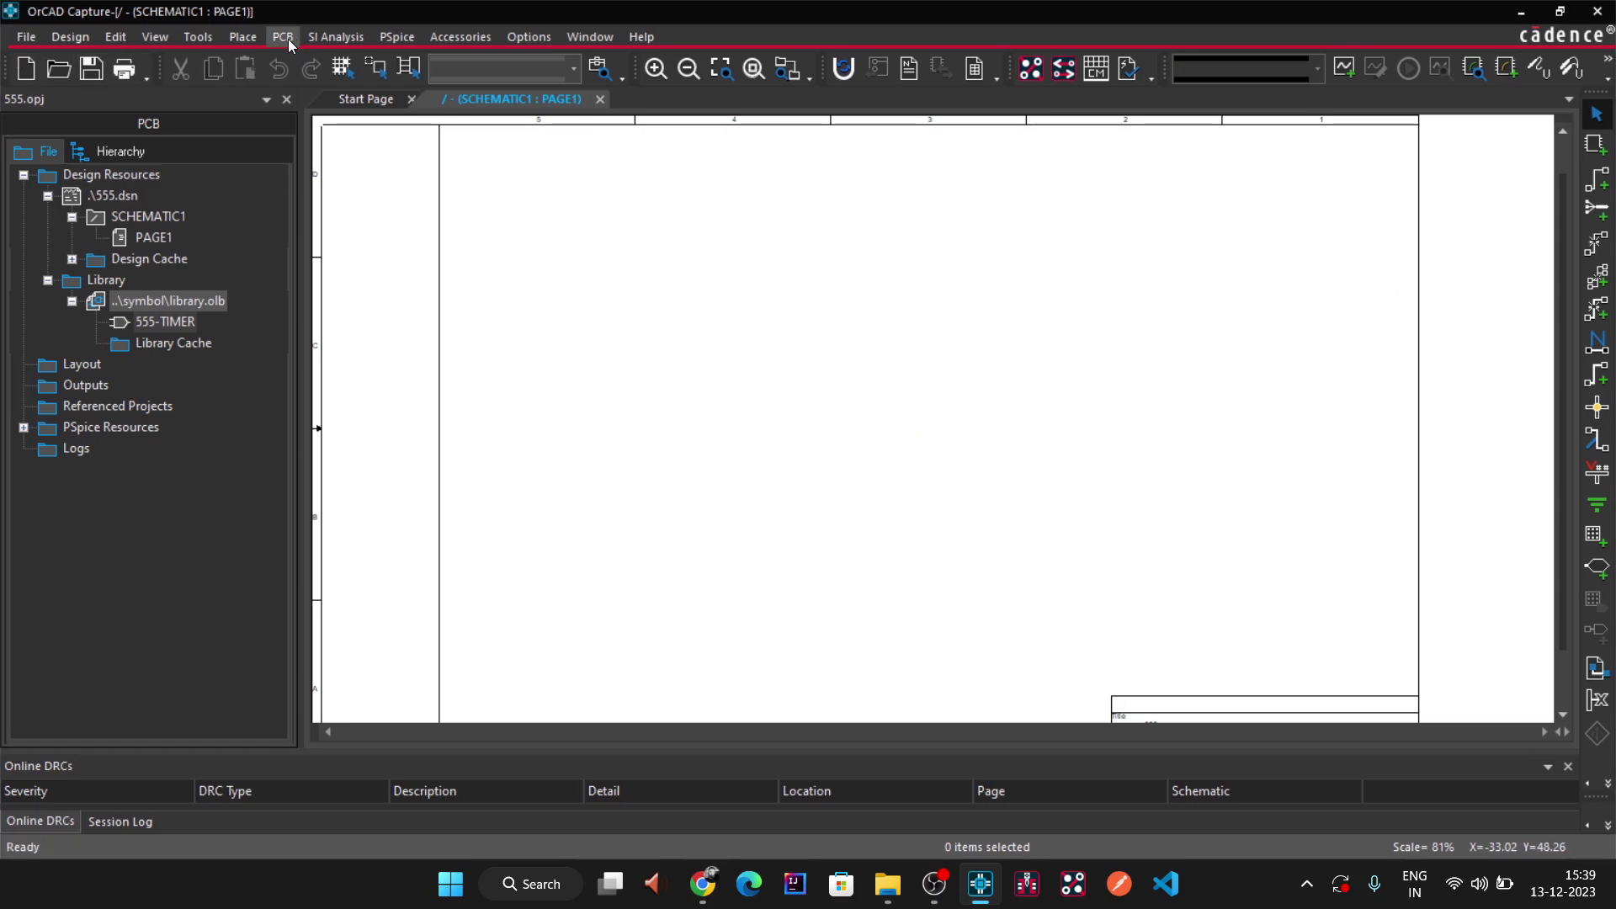
click(244, 36)
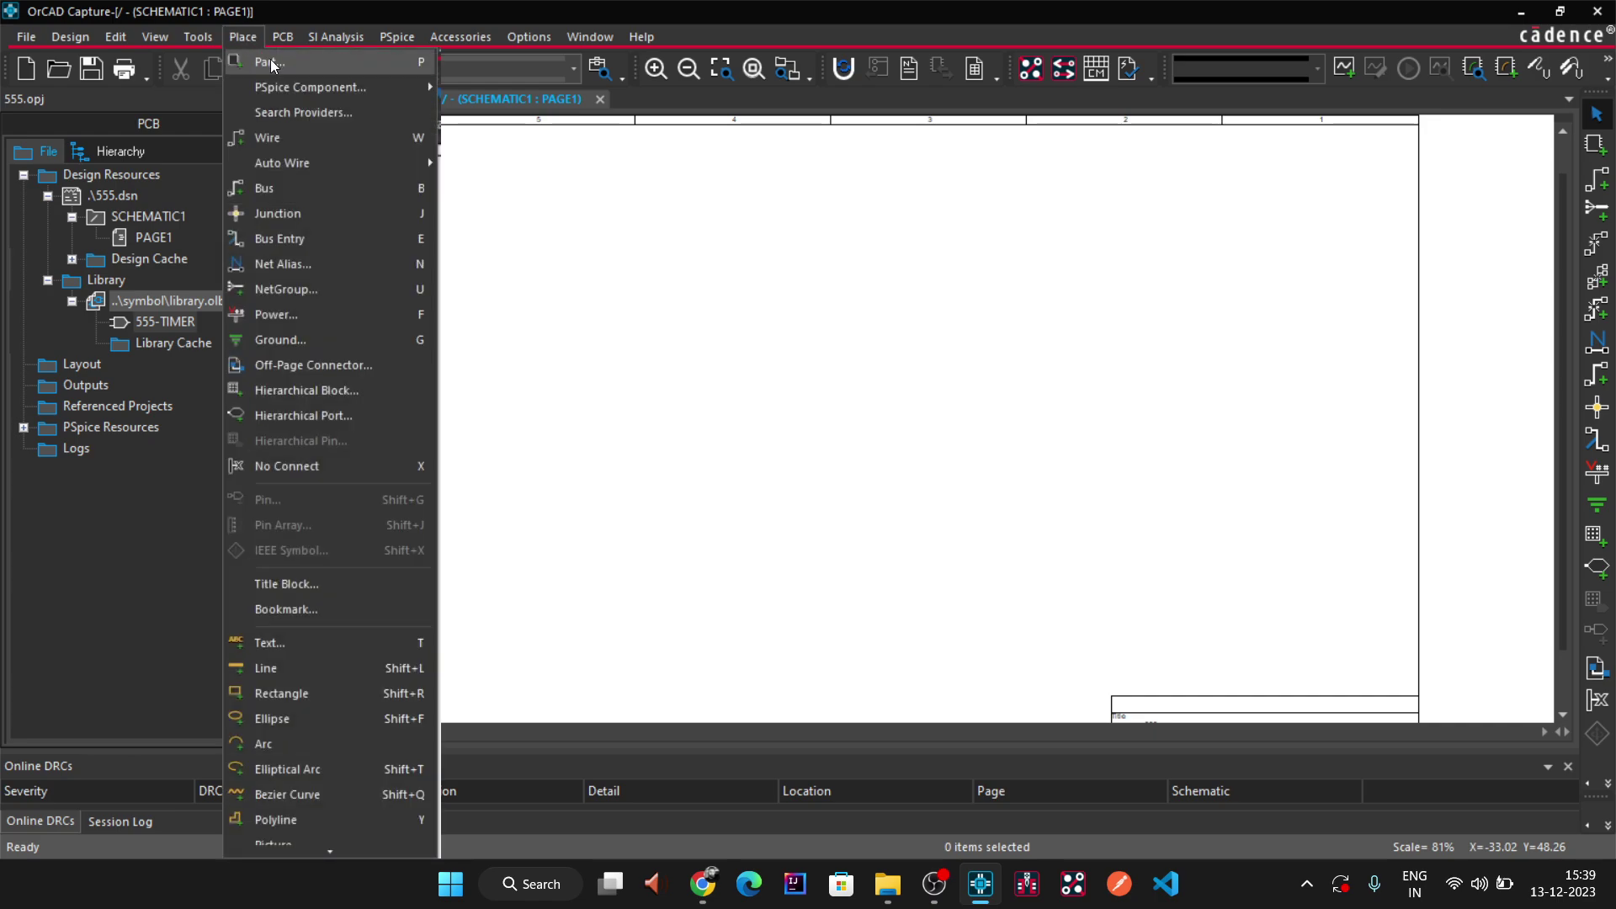
click(270, 60)
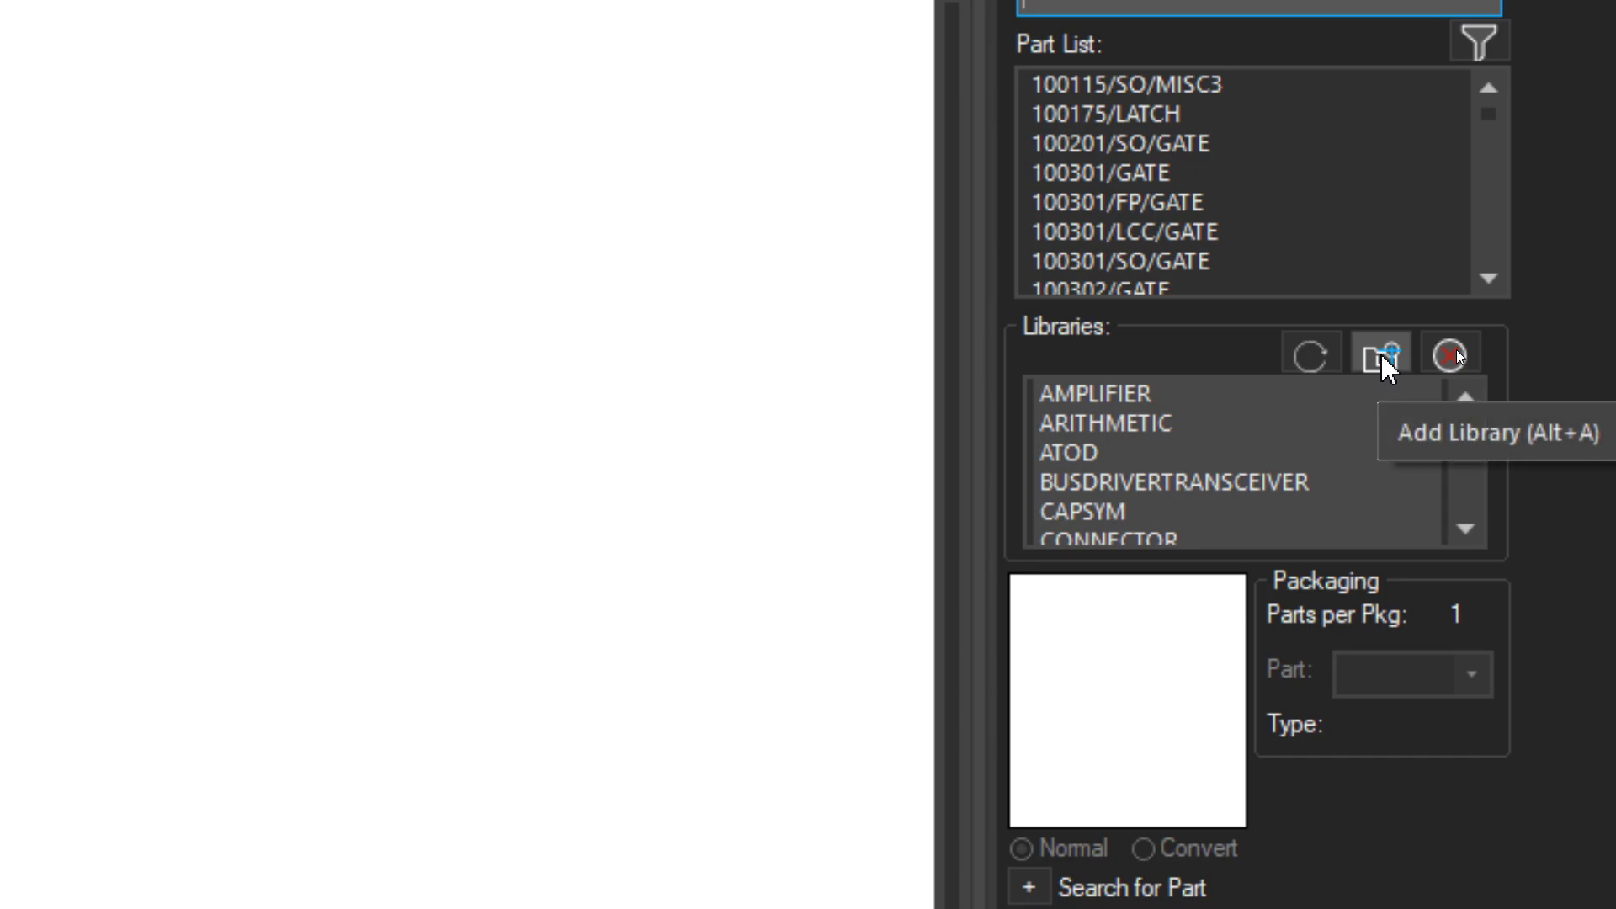
click(1381, 356)
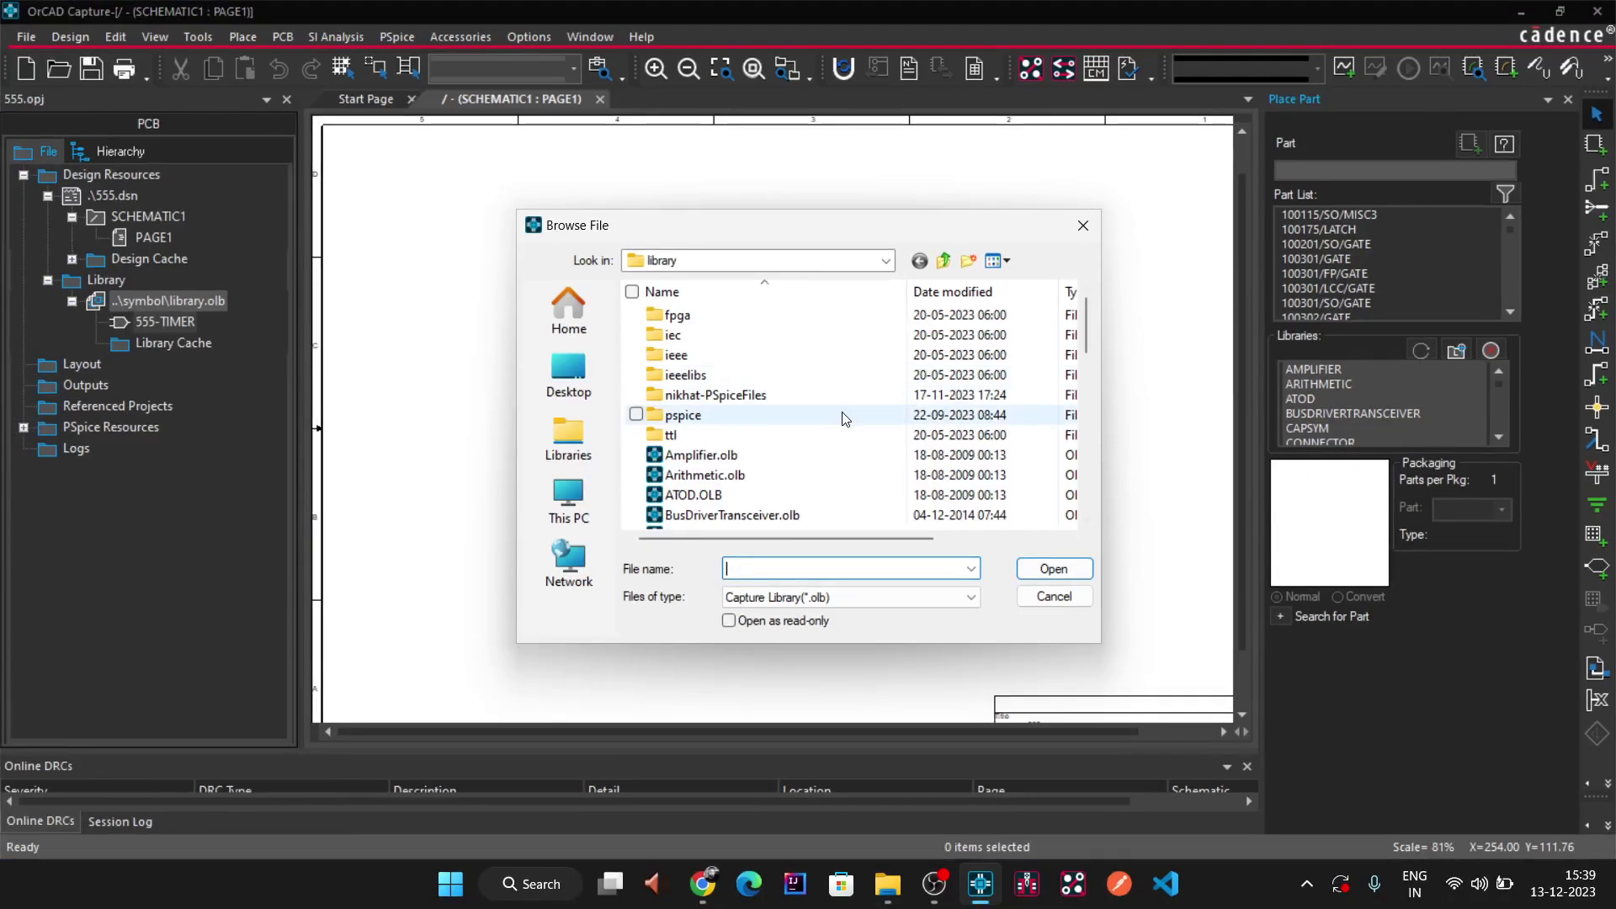
click(613, 345)
scroll(740, 395, down, 2)
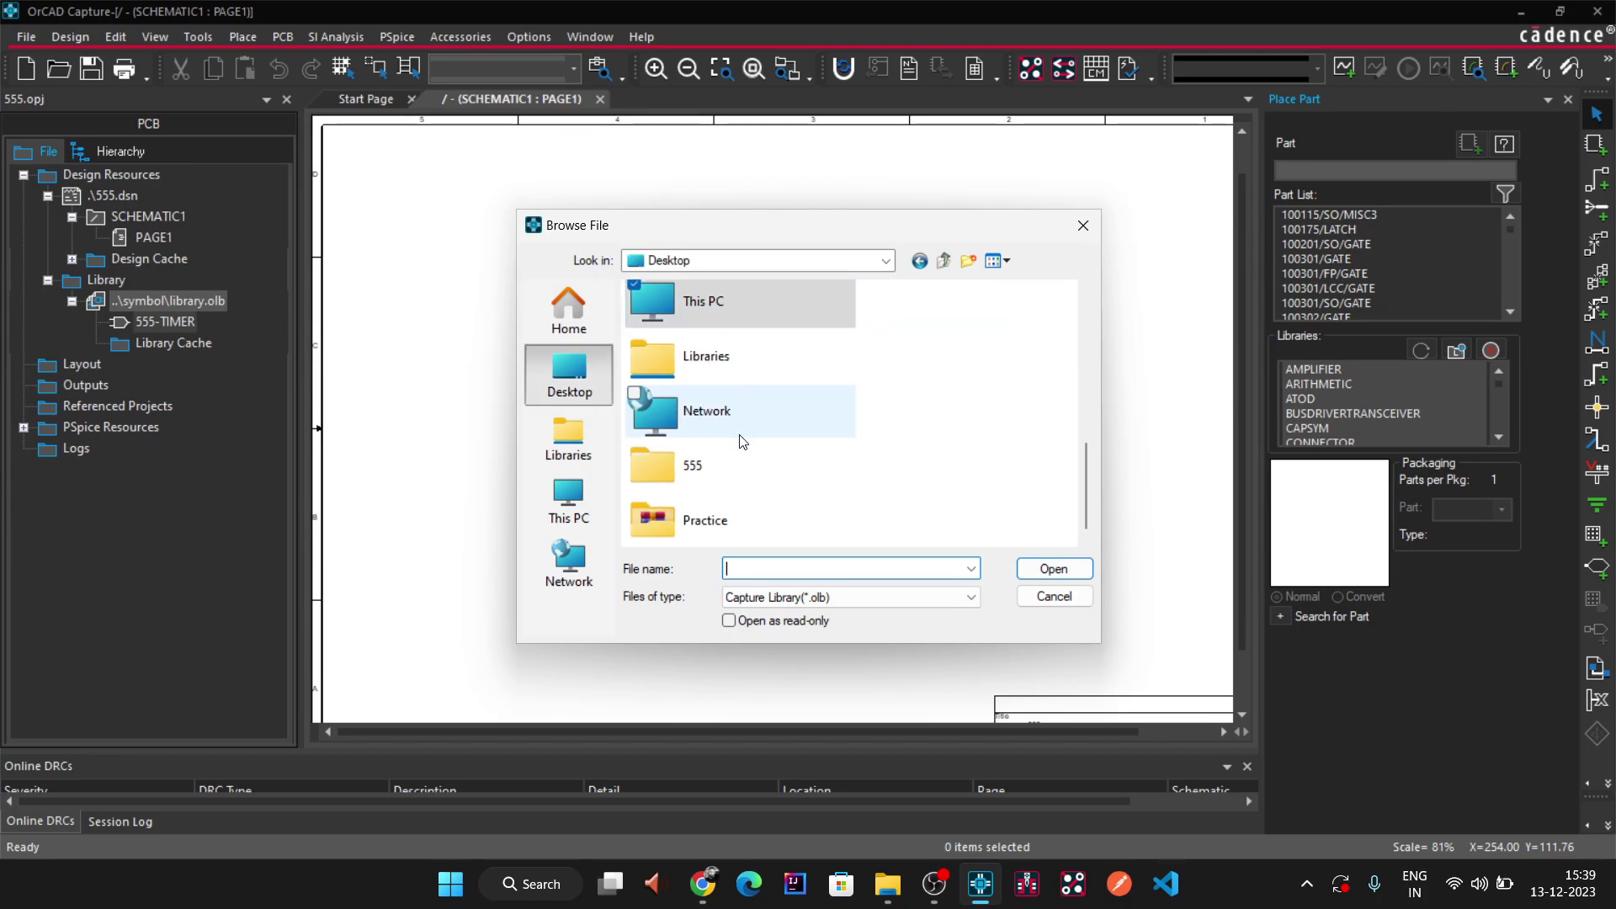
double_click(783, 473)
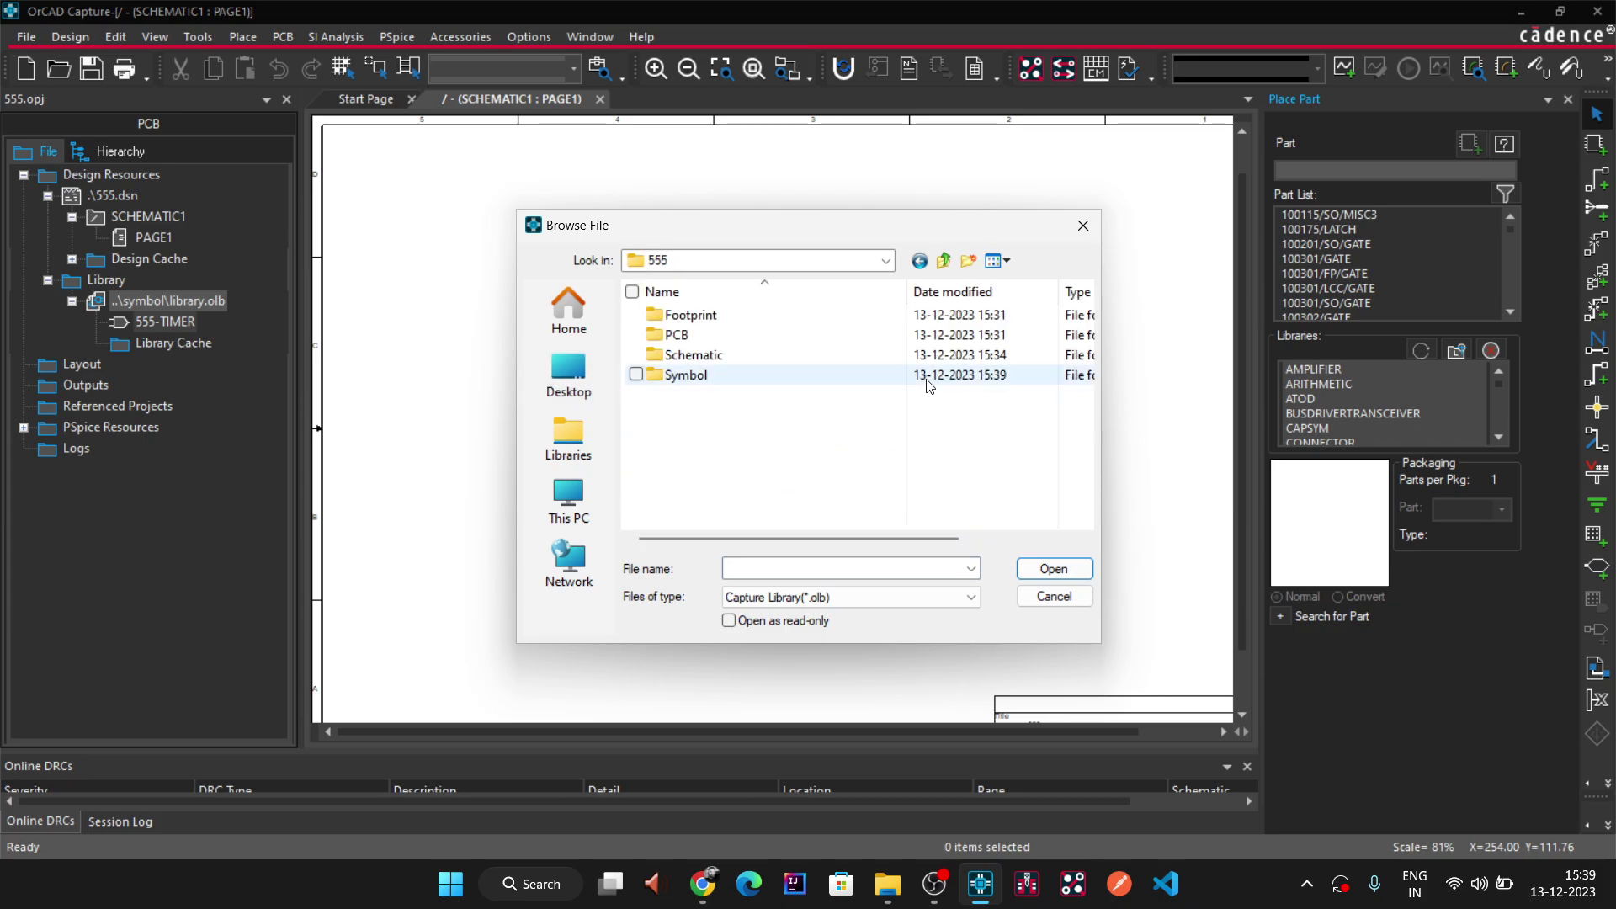
double_click(967, 376)
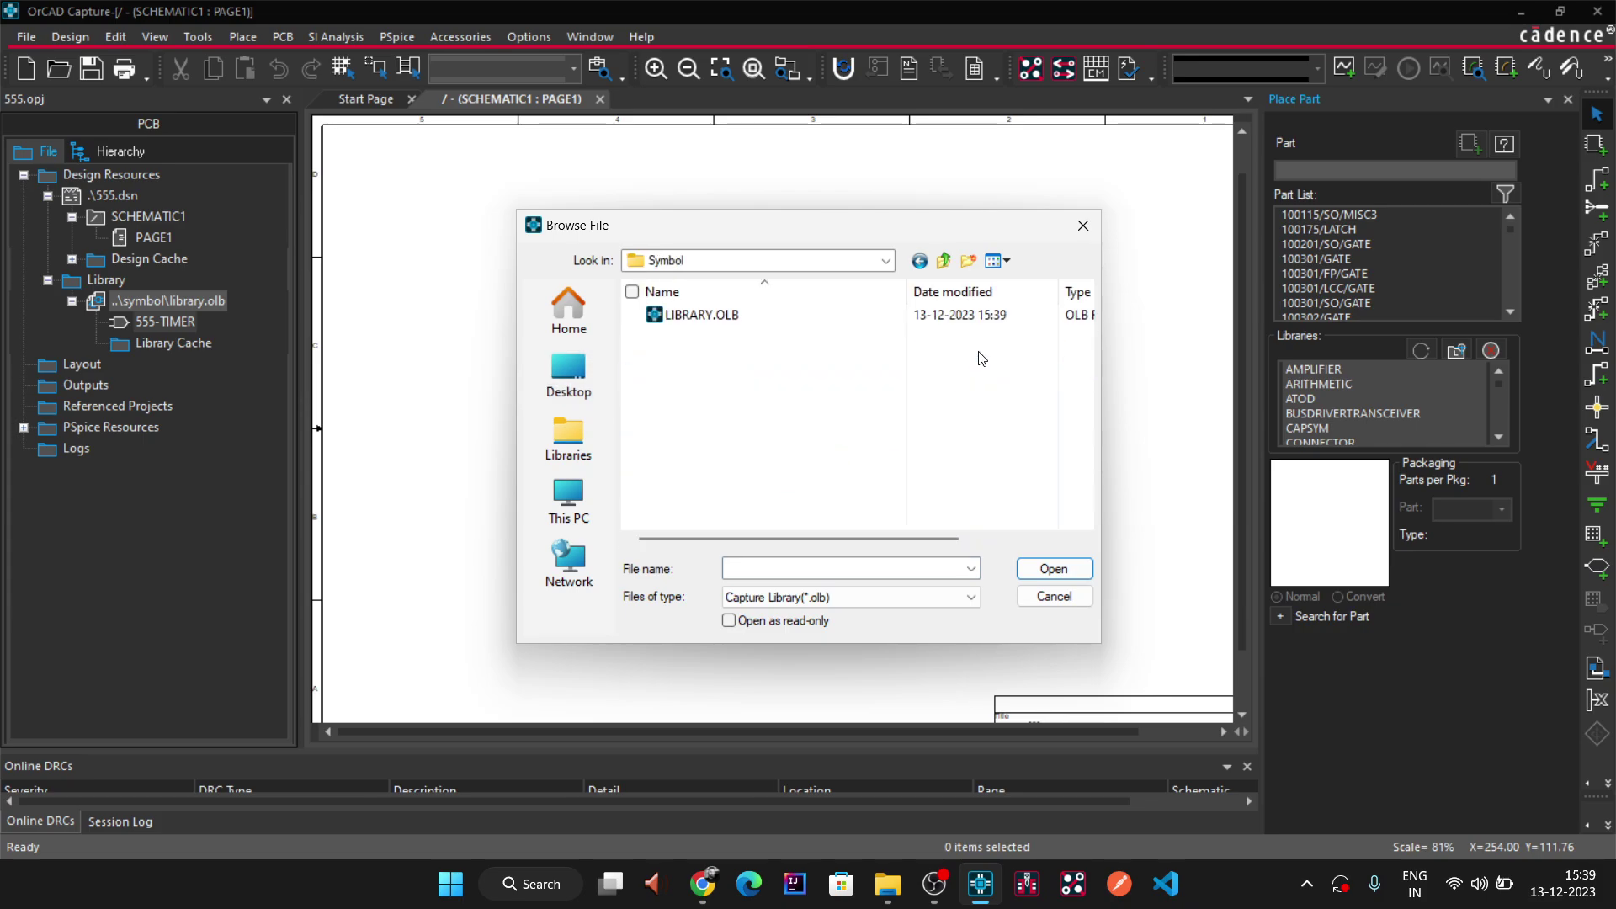
double_click(993, 315)
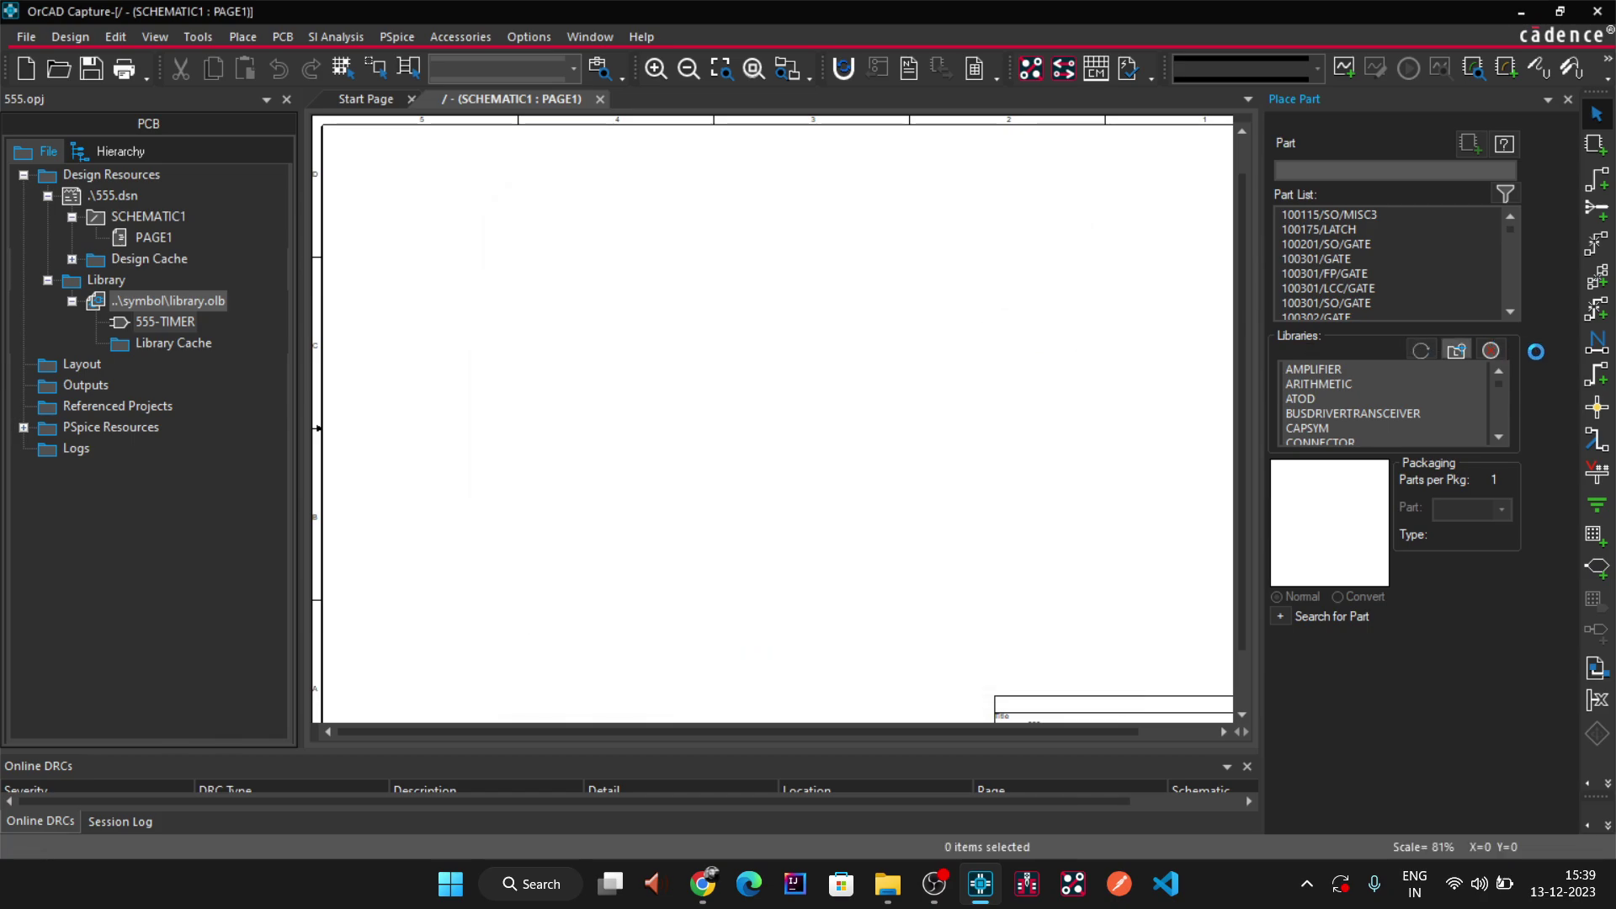
scroll(775, 421, up, 1)
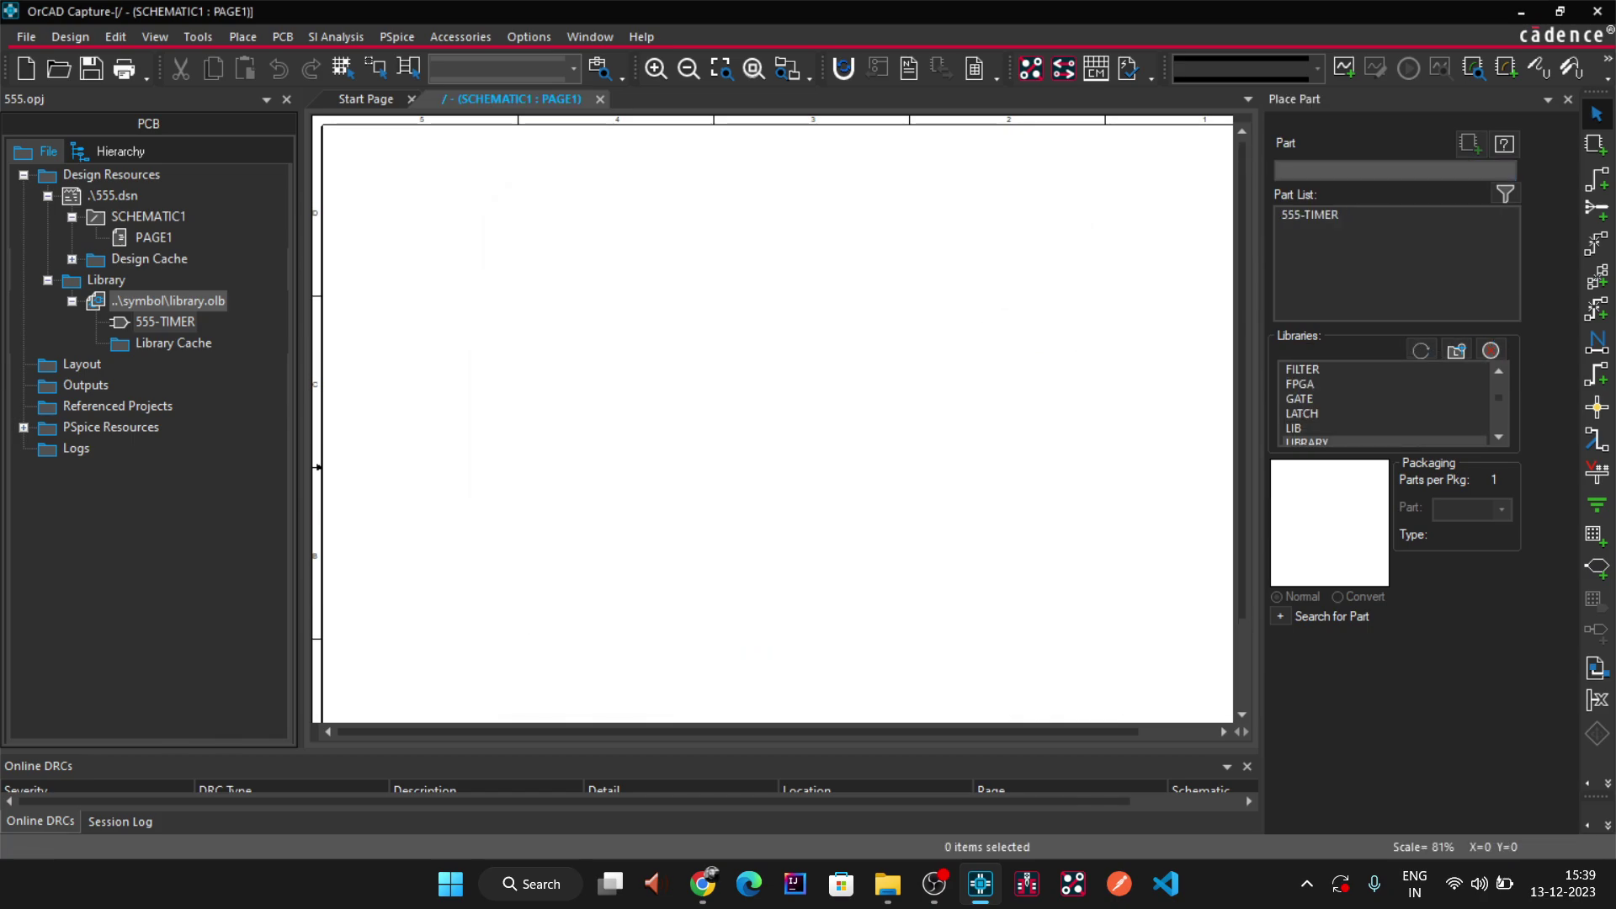
- Place one 555-TIMER from the added library in the upper-left area of PAGE1, and close the Place Part pane
click(1326, 216)
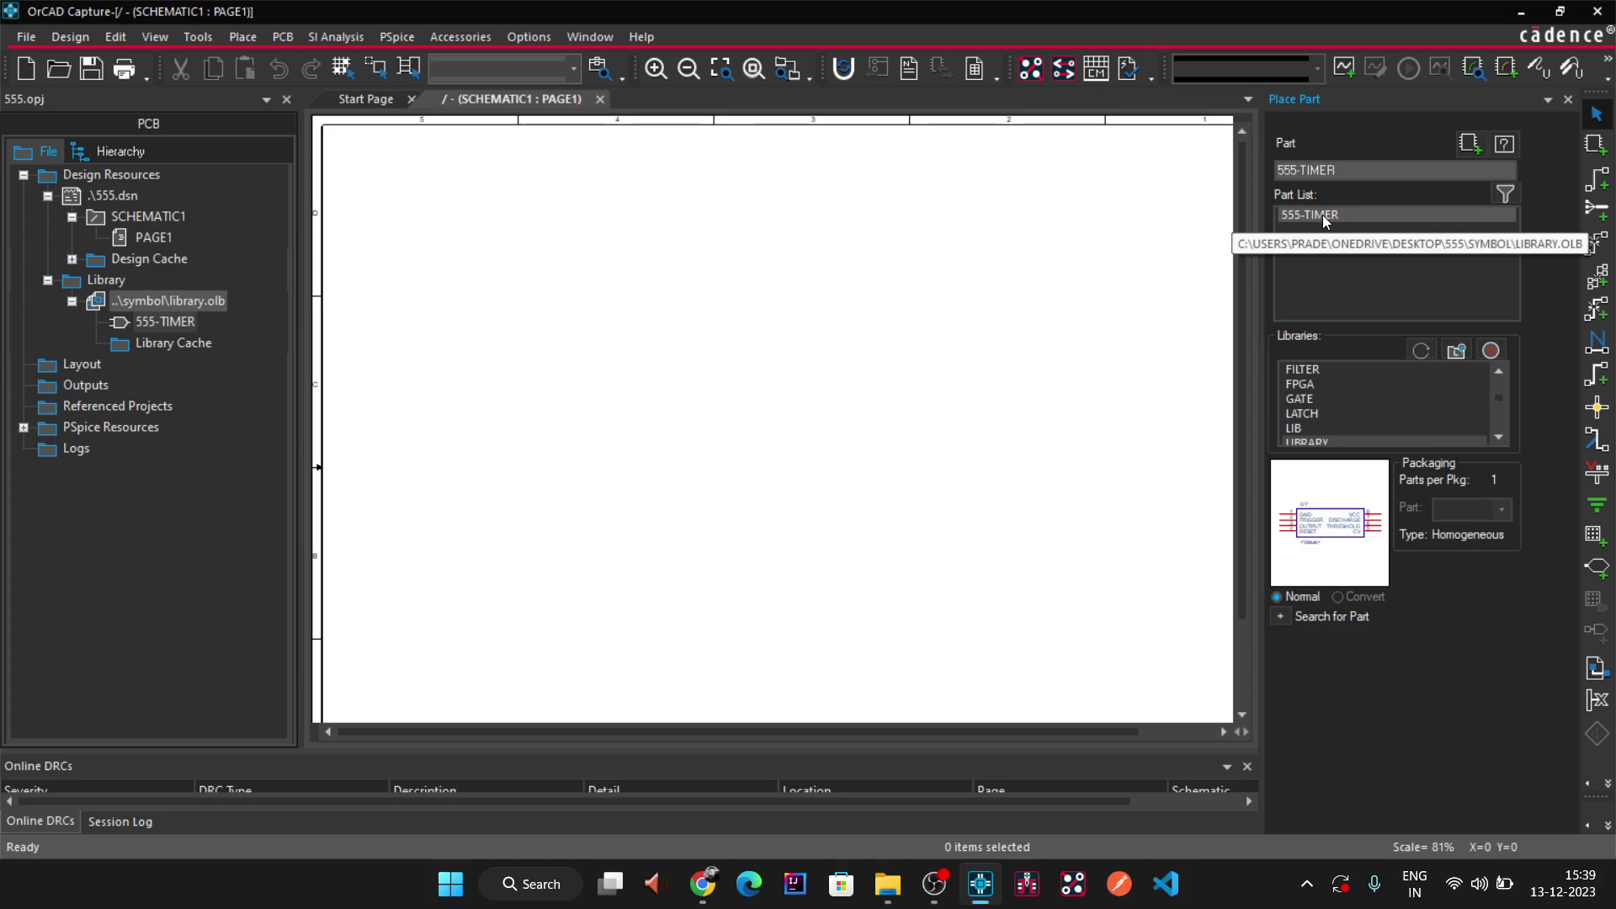
double_click(1324, 216)
click(638, 334)
key(Escape)
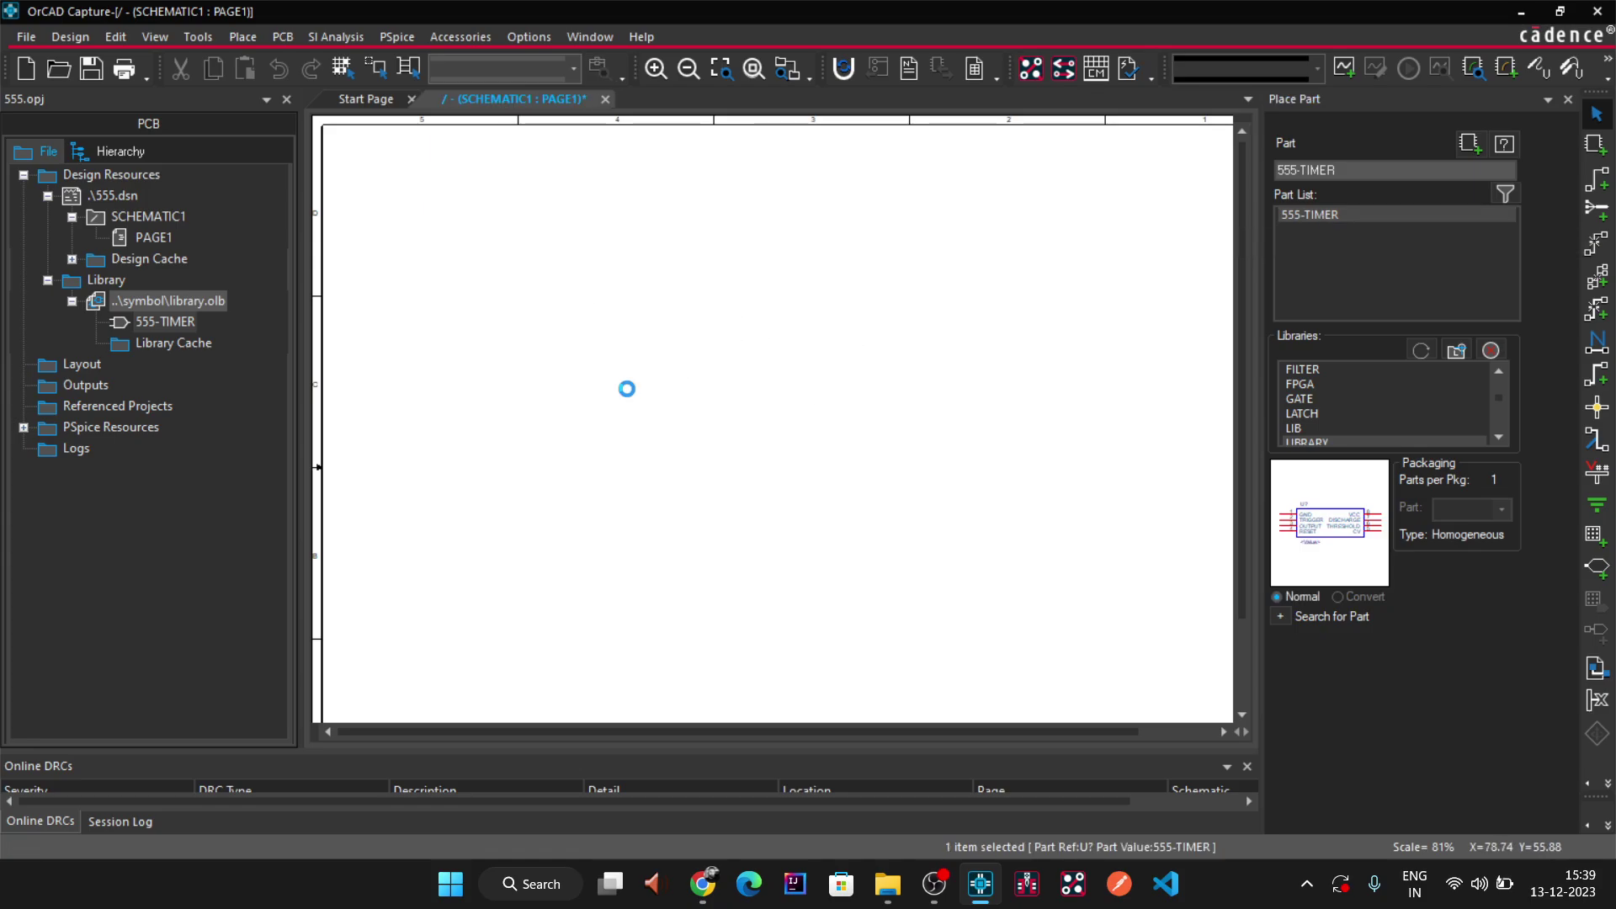
click(732, 526)
ctrl+scroll(732, 525, down, 1)
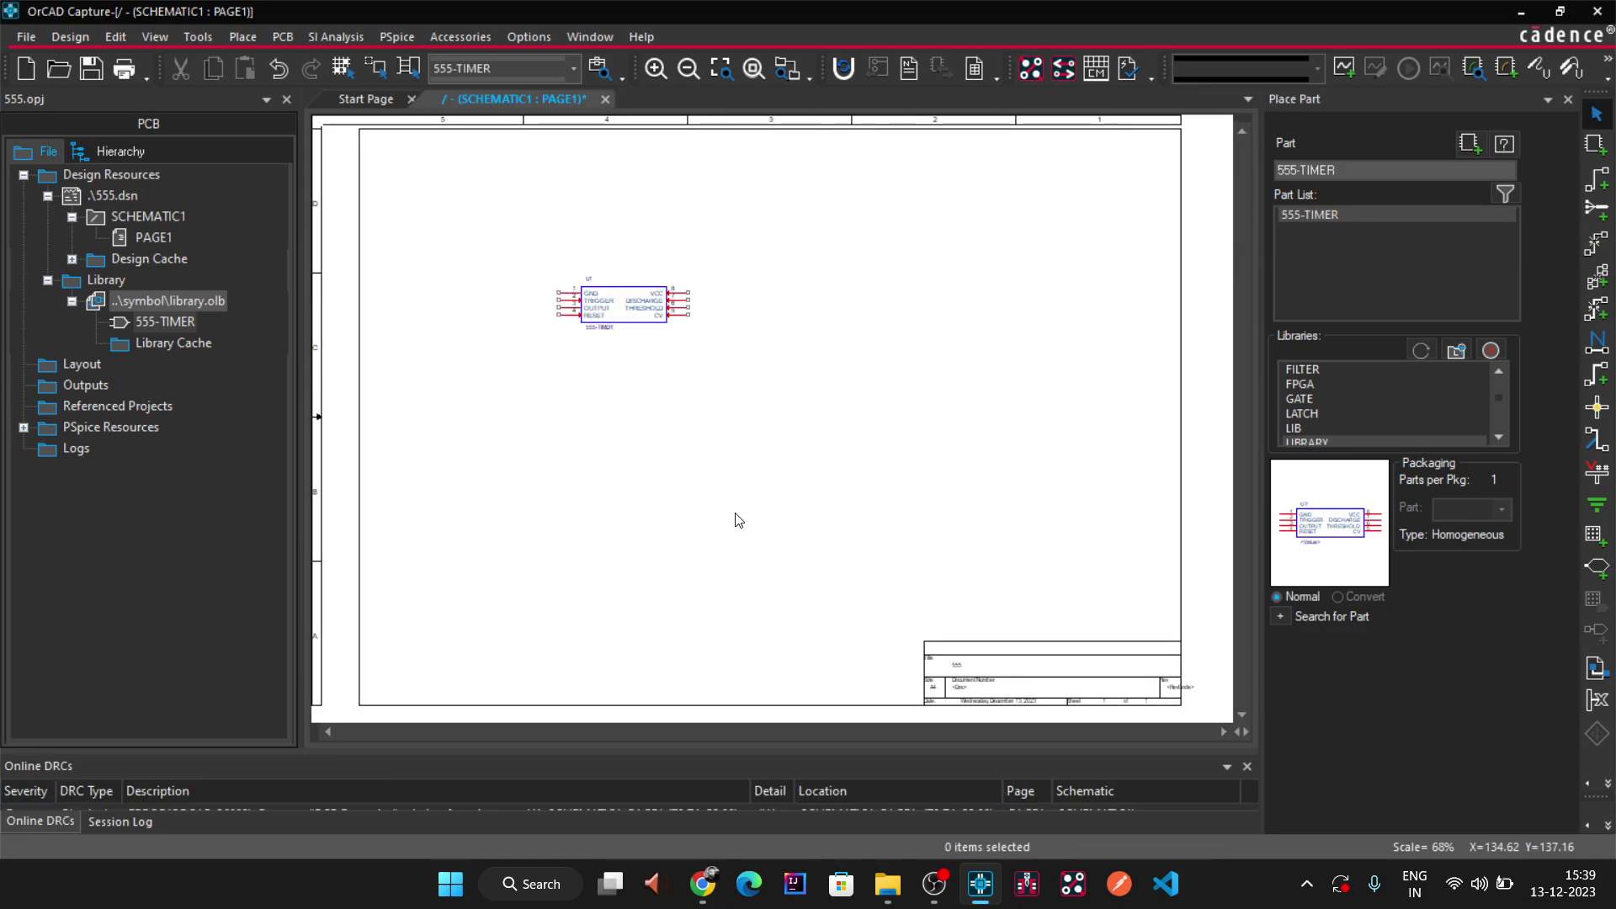
ctrl+scroll(740, 317, up, 2)
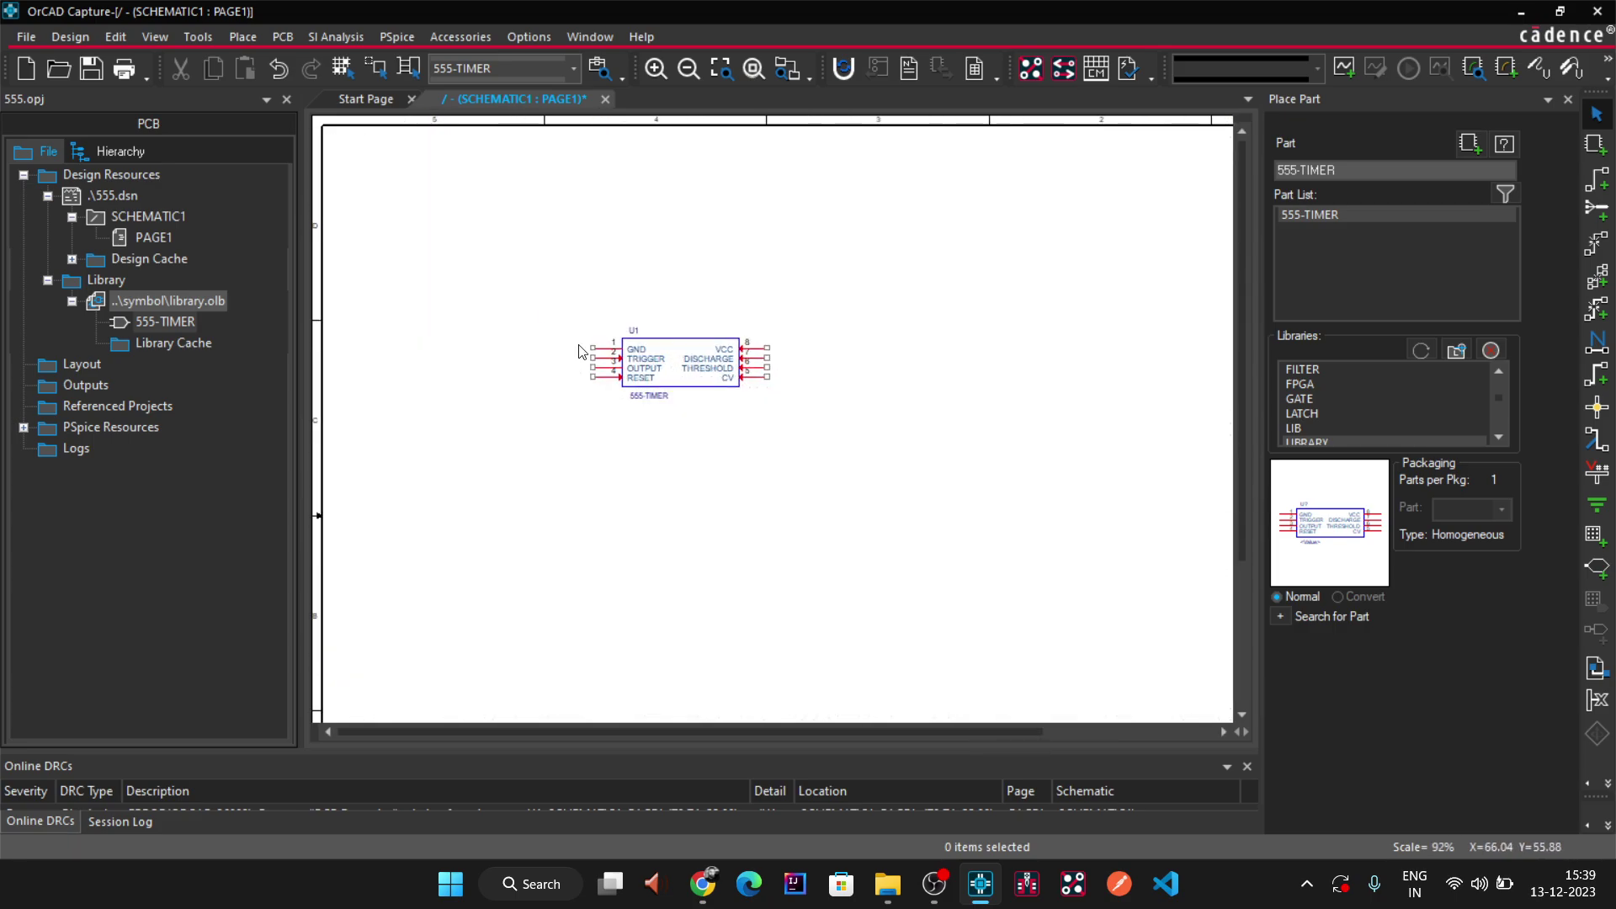
click(580, 351)
click(977, 541)
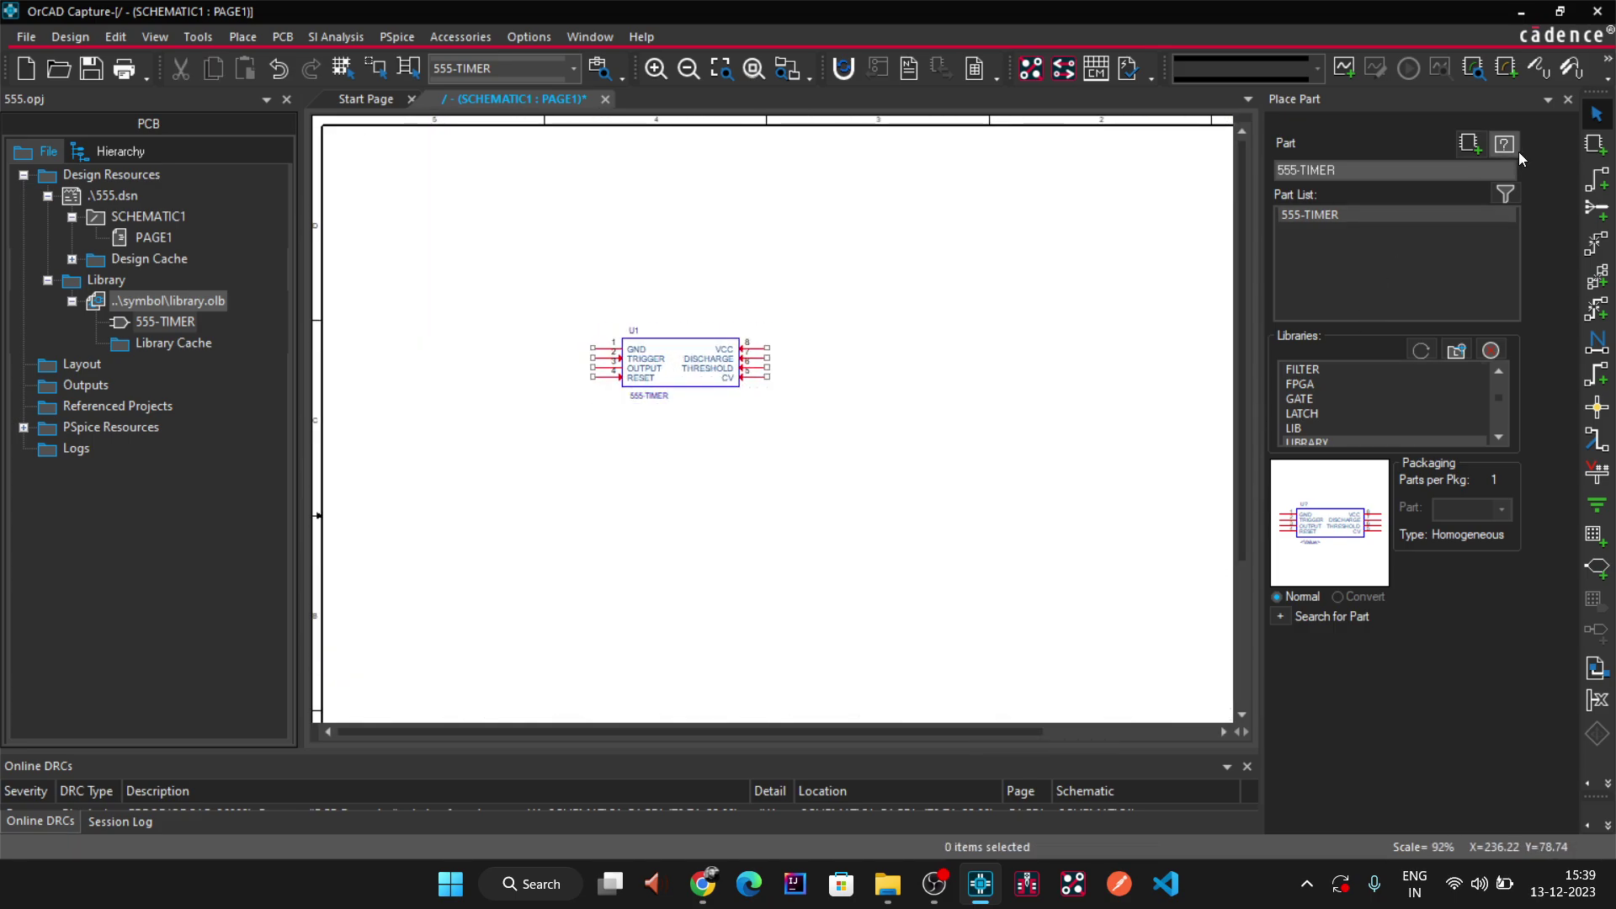
click(1567, 100)
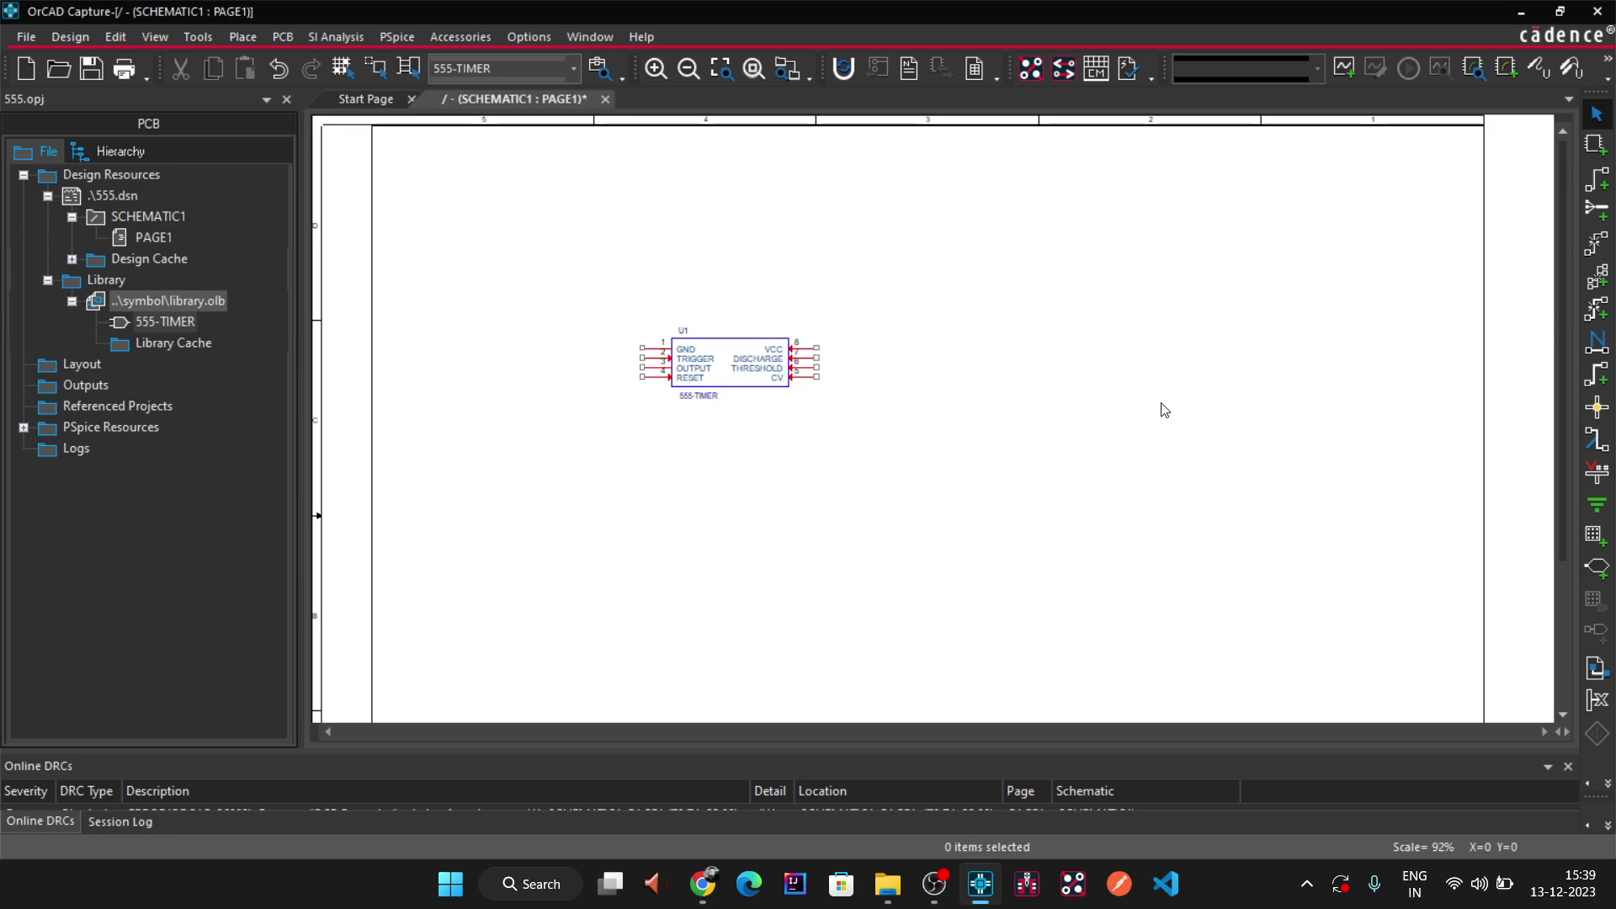
- Paste a copy of the 555-TIMER against U1's right-hand pins and move it right so four straight wires stretch between the parts
click(791, 364)
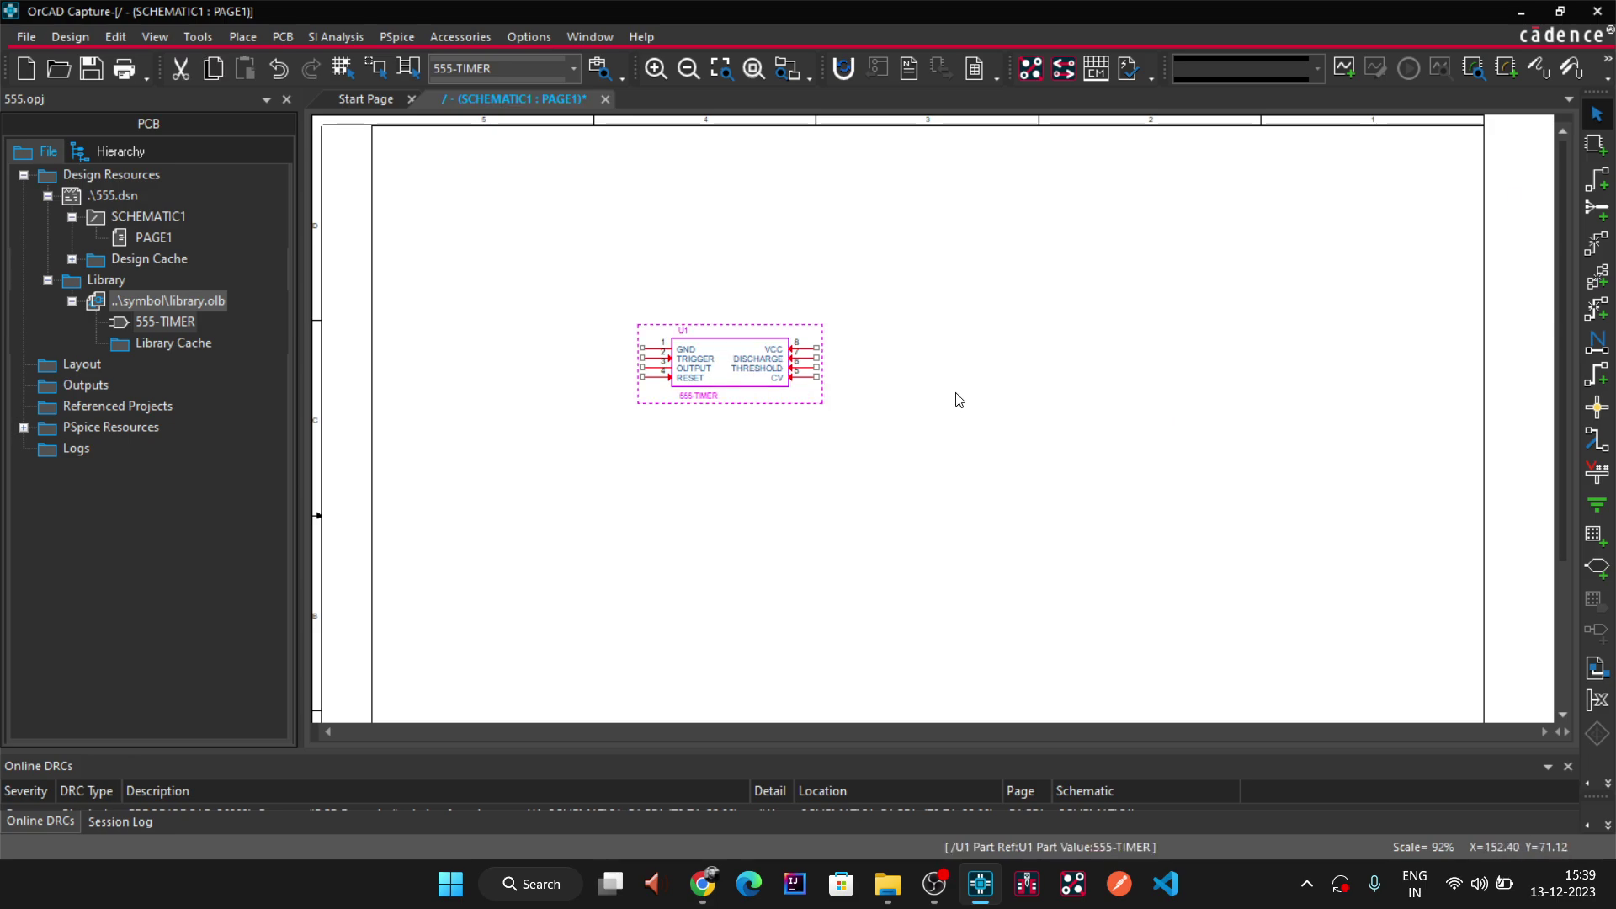
key(ctrl+c)
key(ctrl+v)
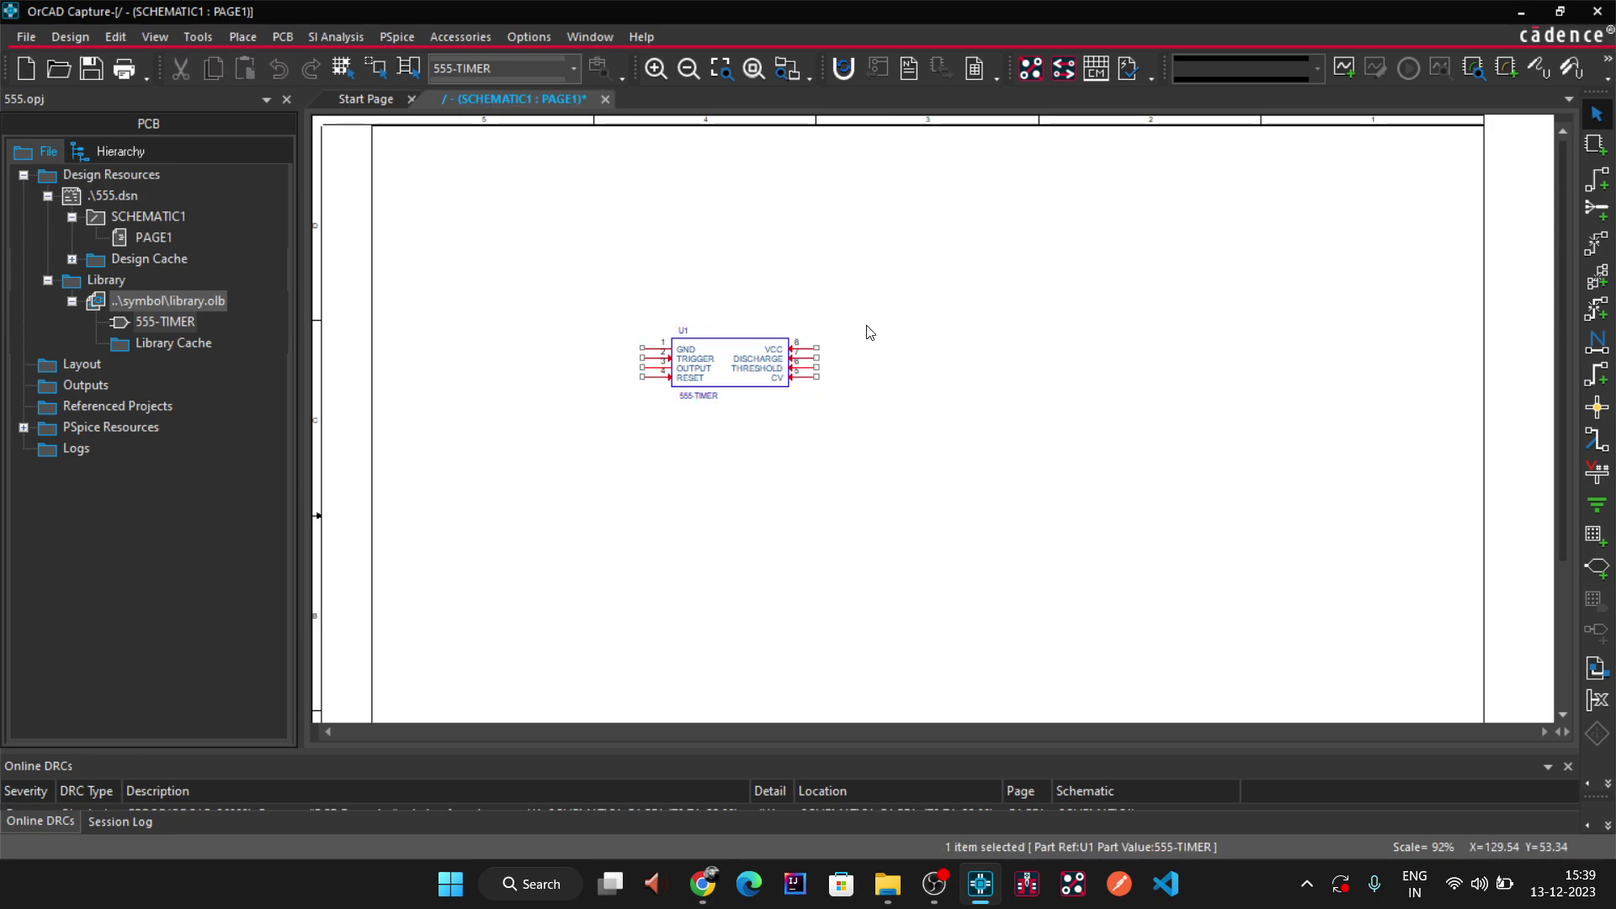
click(869, 331)
mouse_move(938, 362)
mouse_down()
mouse_move(891, 362)
mouse_move(1052, 385)
mouse_up()
click(1052, 561)
click(1021, 466)
- Wire U1's GND pin to U2's VCC pin with a rectangular route running below both parts
key(w)
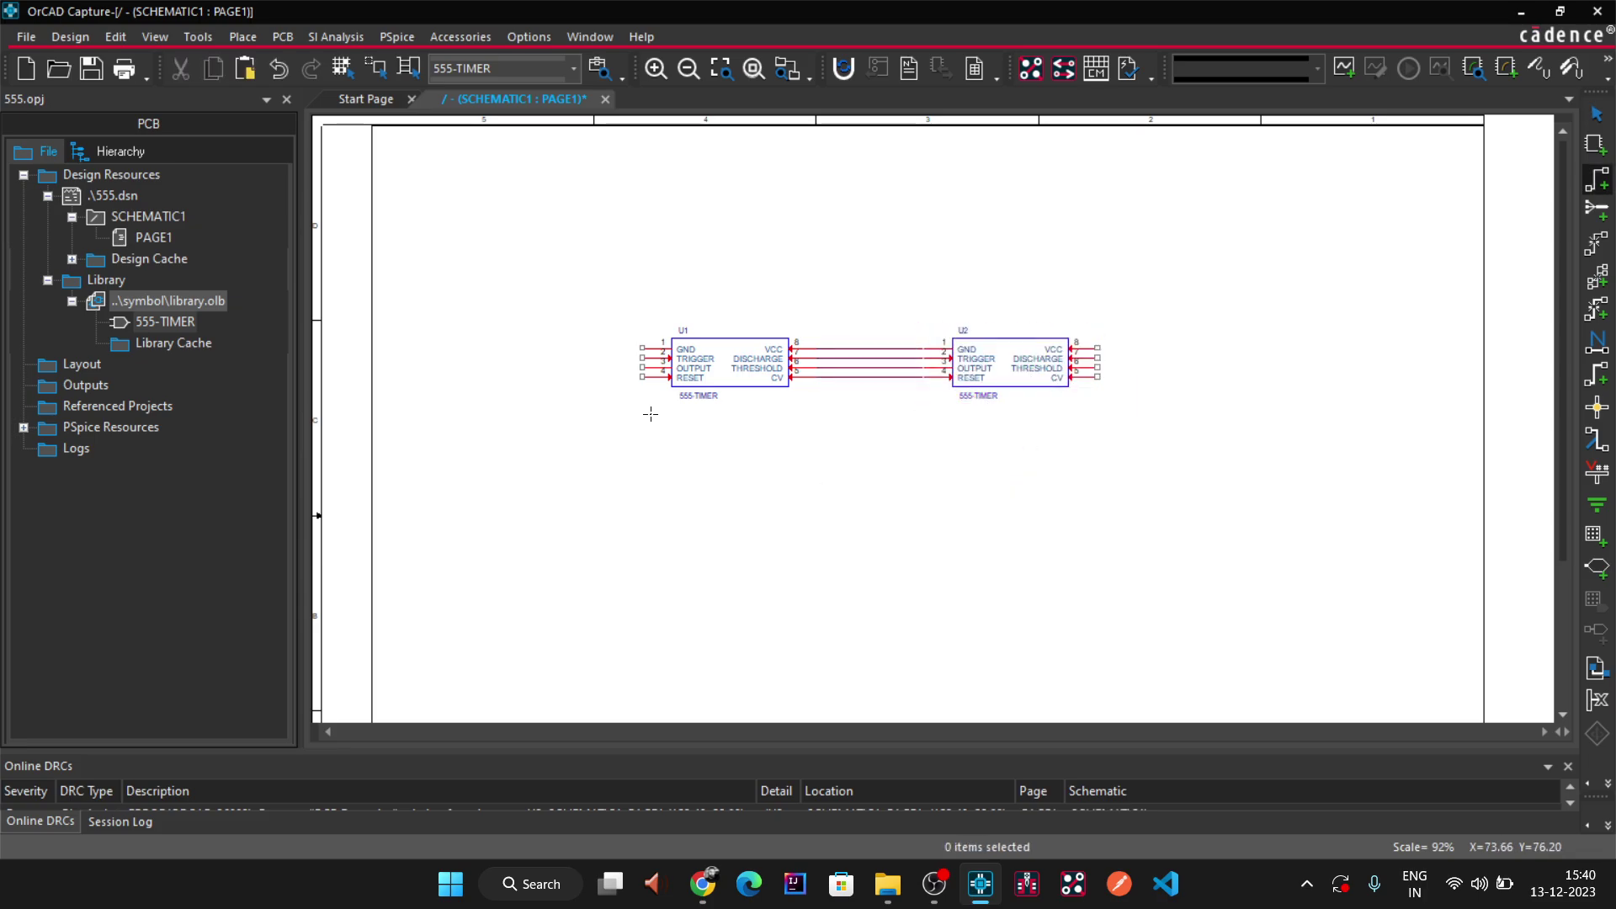
click(642, 348)
click(546, 531)
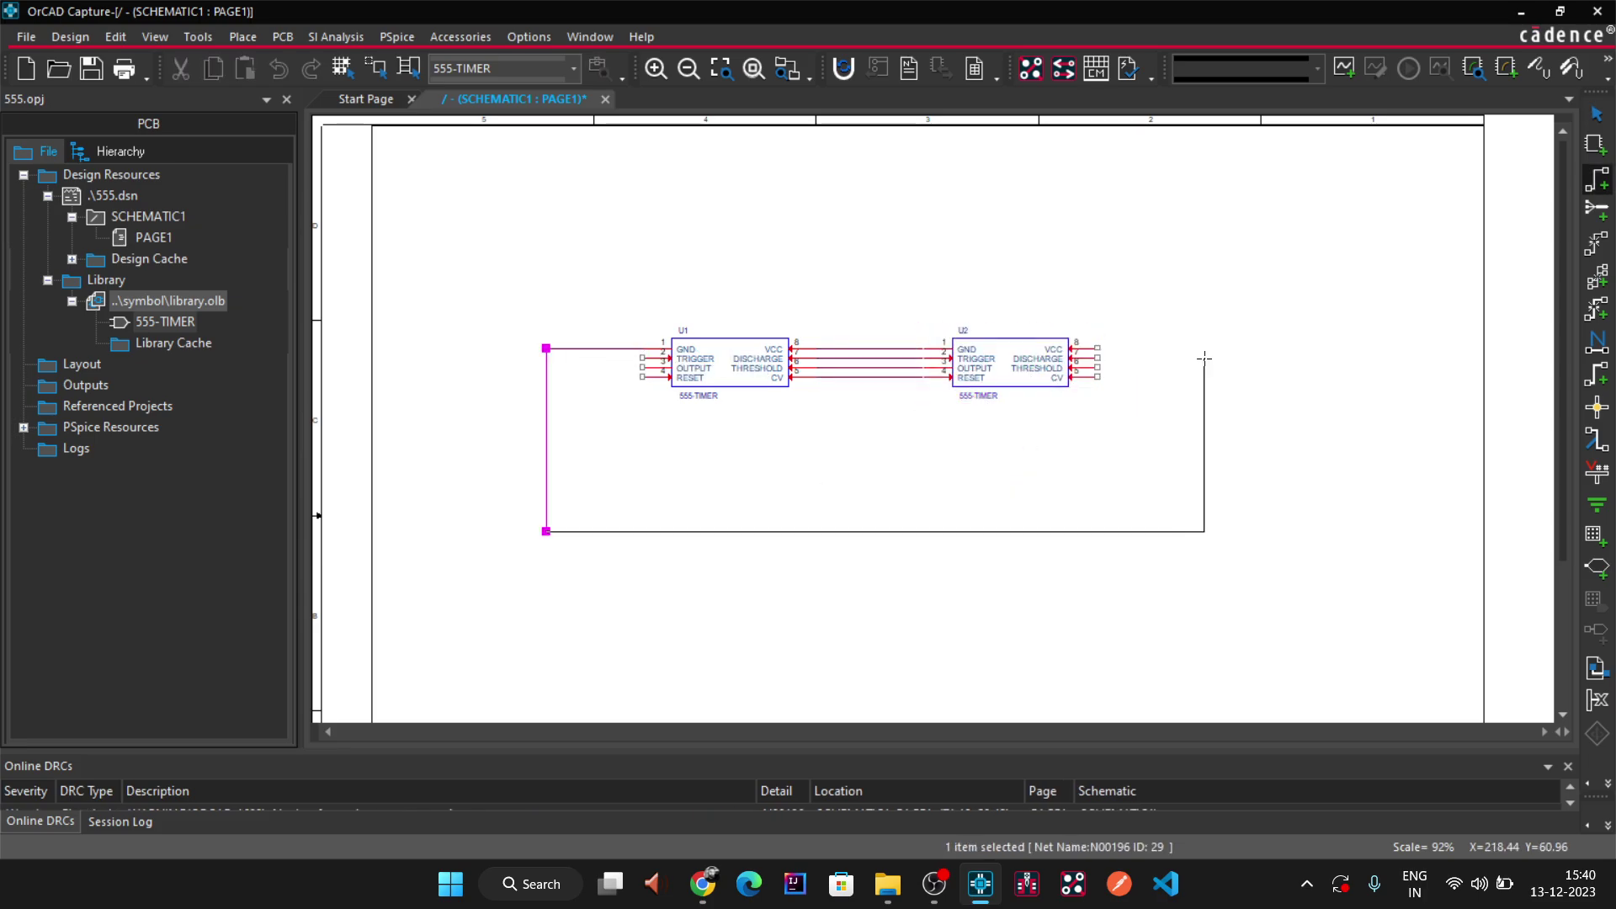
click(1193, 531)
click(1097, 348)
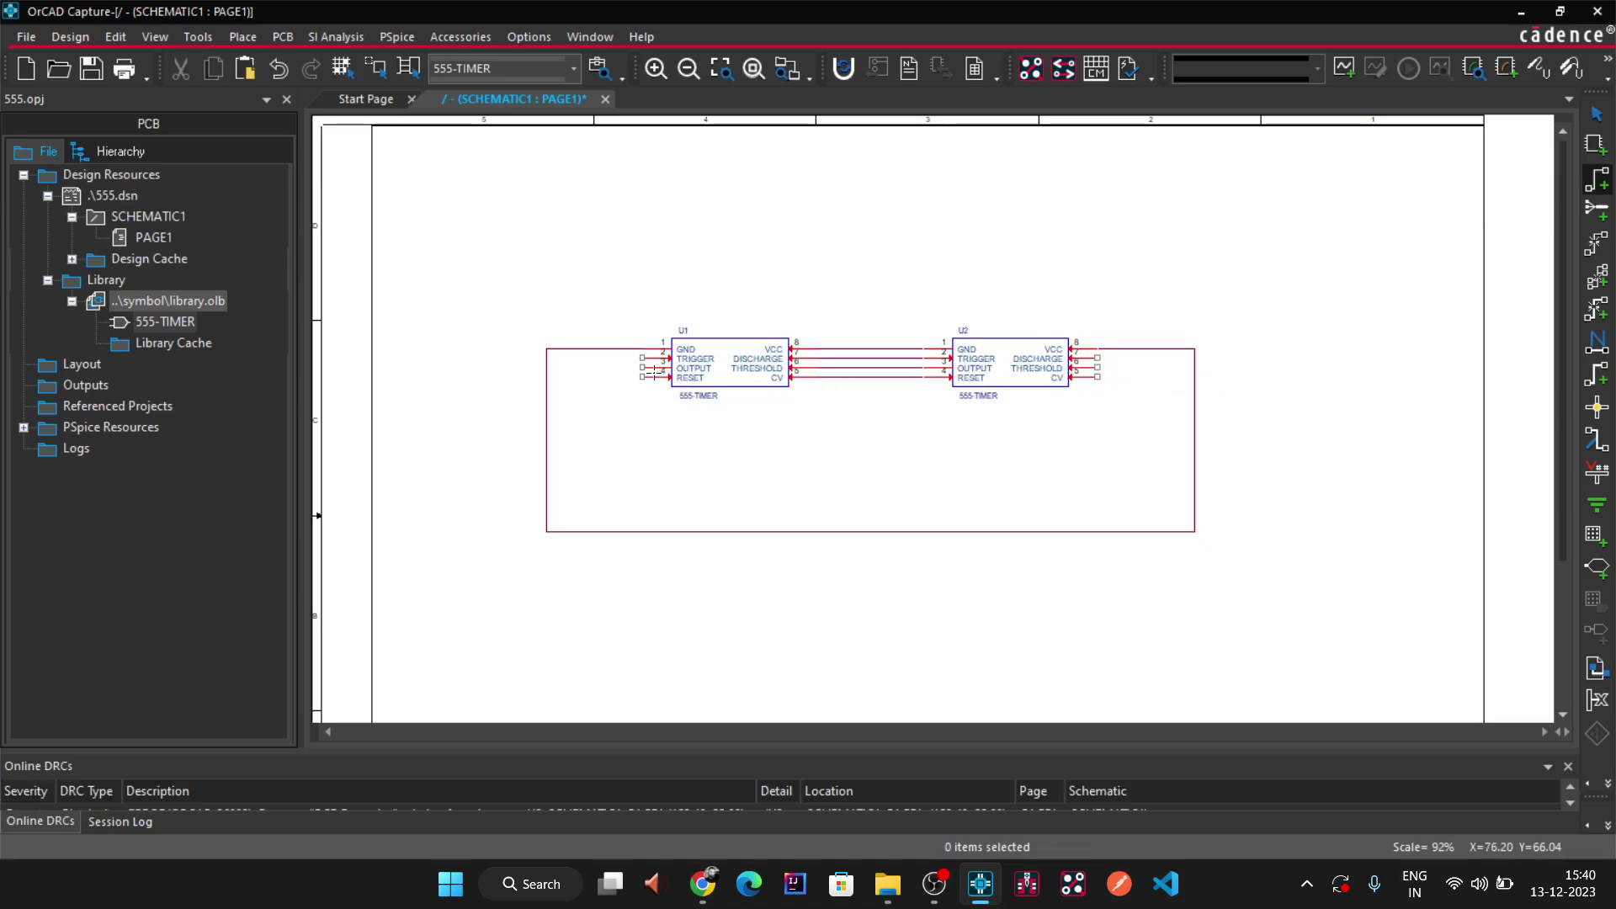
- Wire U1's TRIGGER pin to U2's DISCHARGE pin, routing it just inside the outer GND-to-VCC wire
click(640, 358)
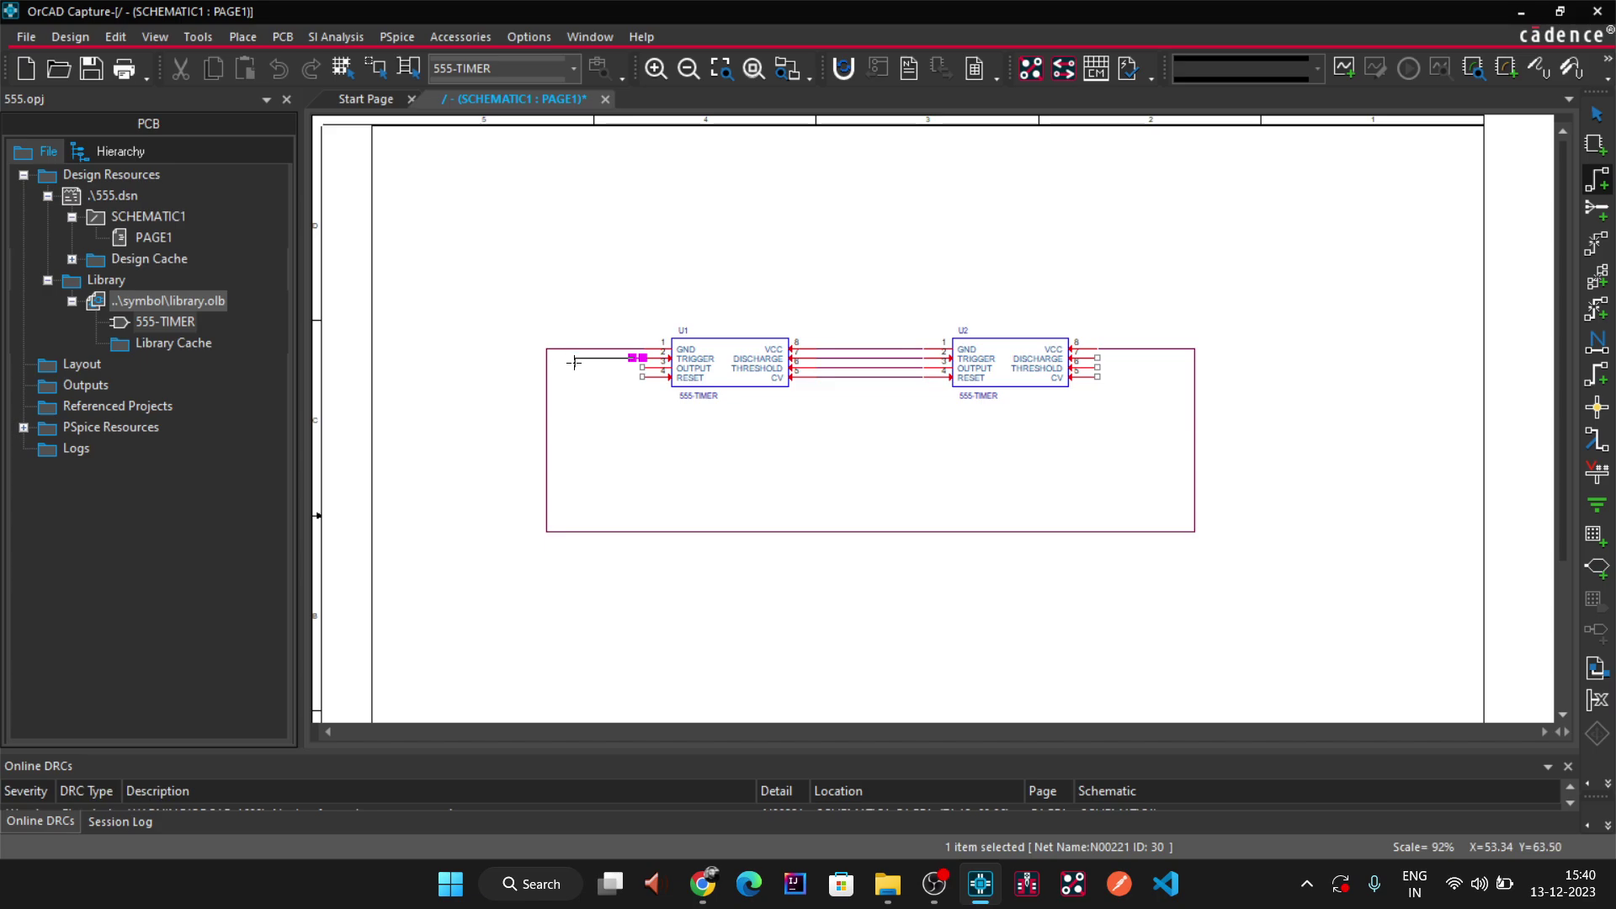
click(563, 370)
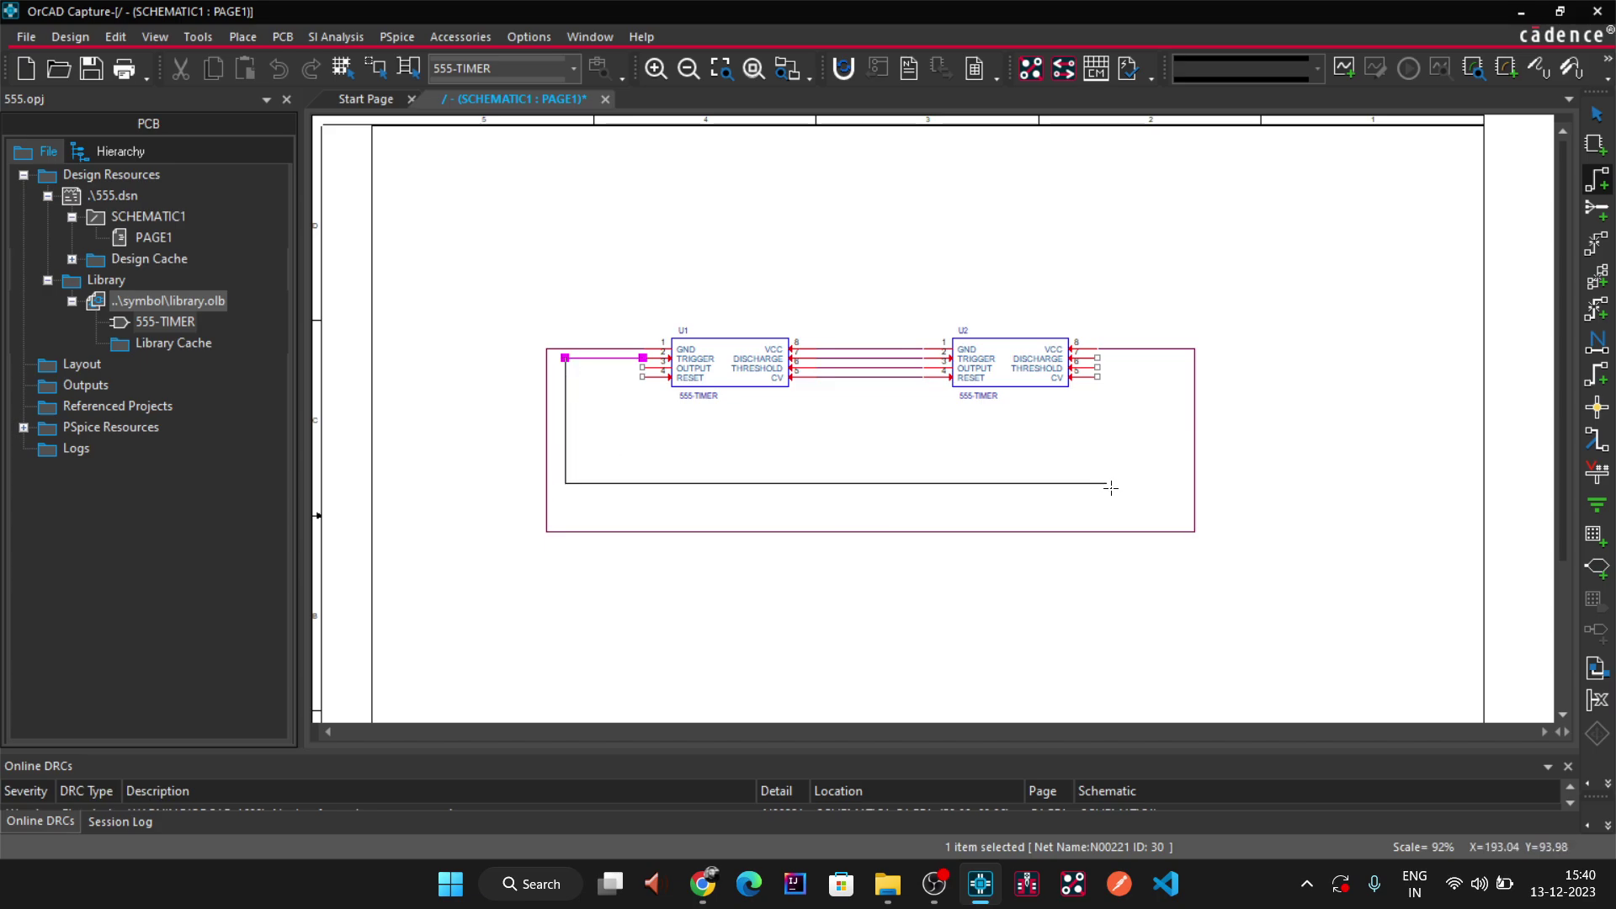
click(1164, 509)
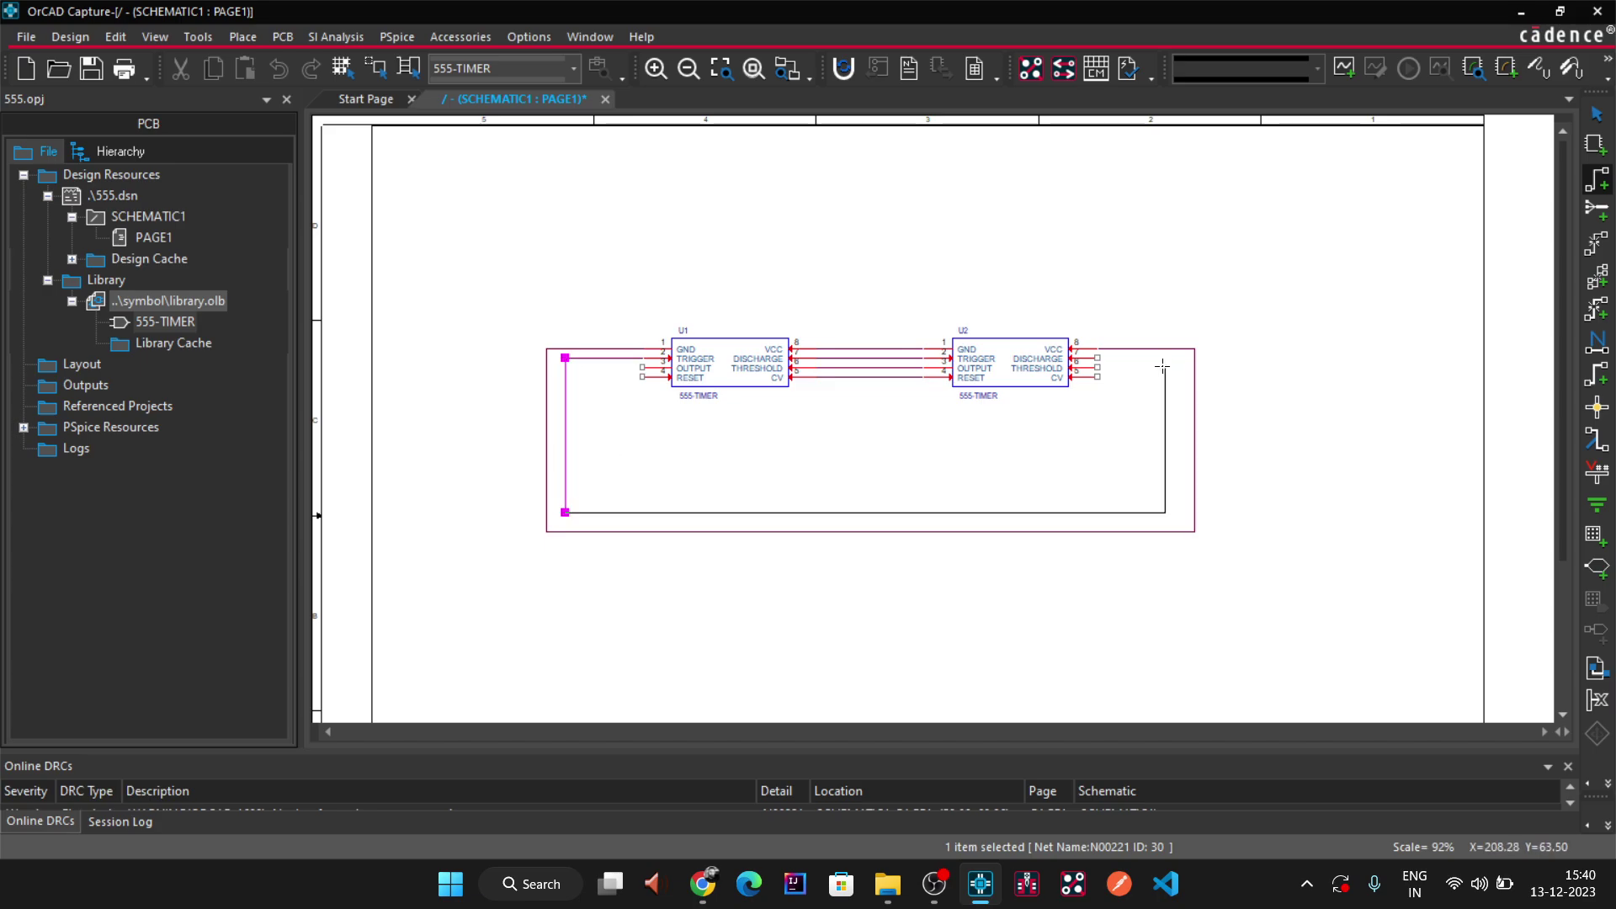
click(1174, 361)
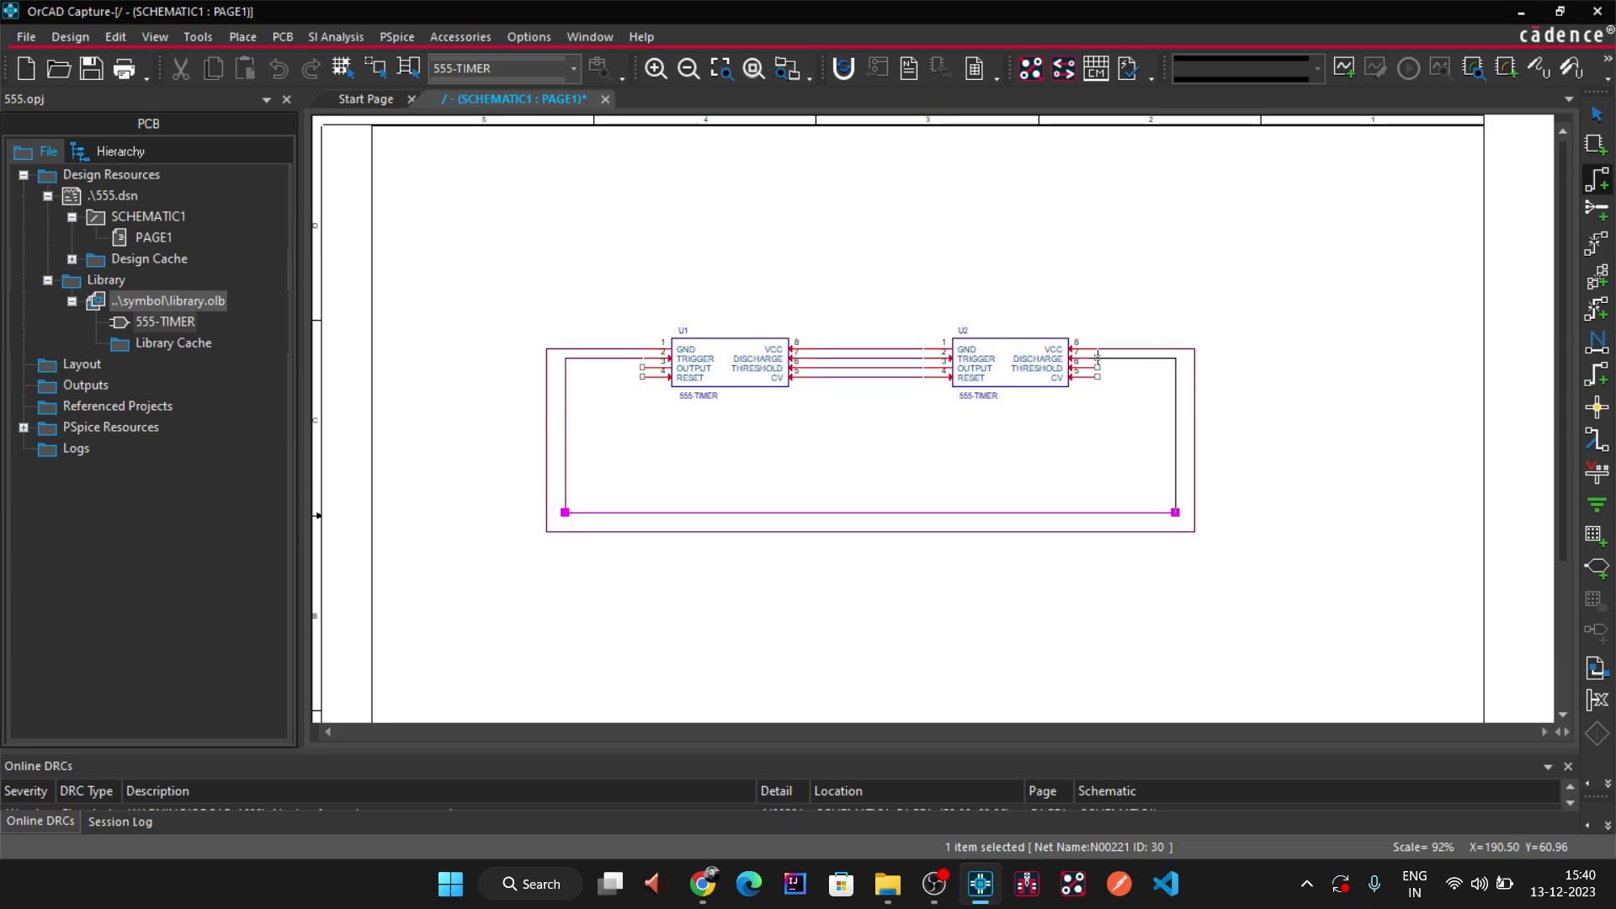
click(1097, 357)
- Wire U1's OUTPUT pin to U2's THRESHOLD pin, routing it inside the TRIGGER-to-DISCHARGE wire
click(643, 368)
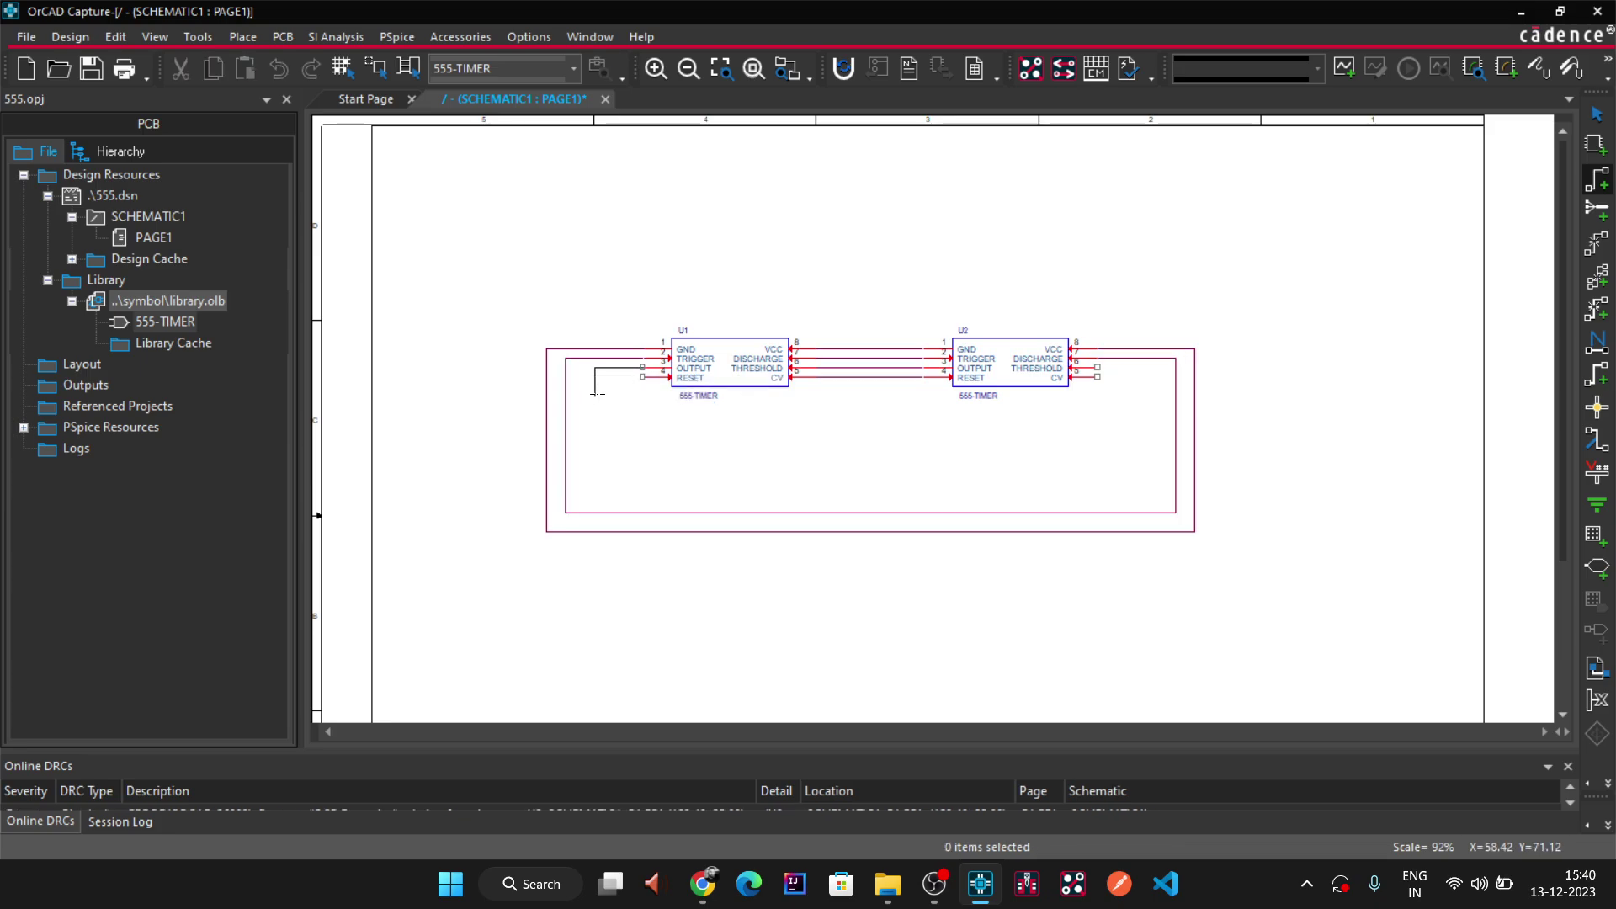
click(585, 468)
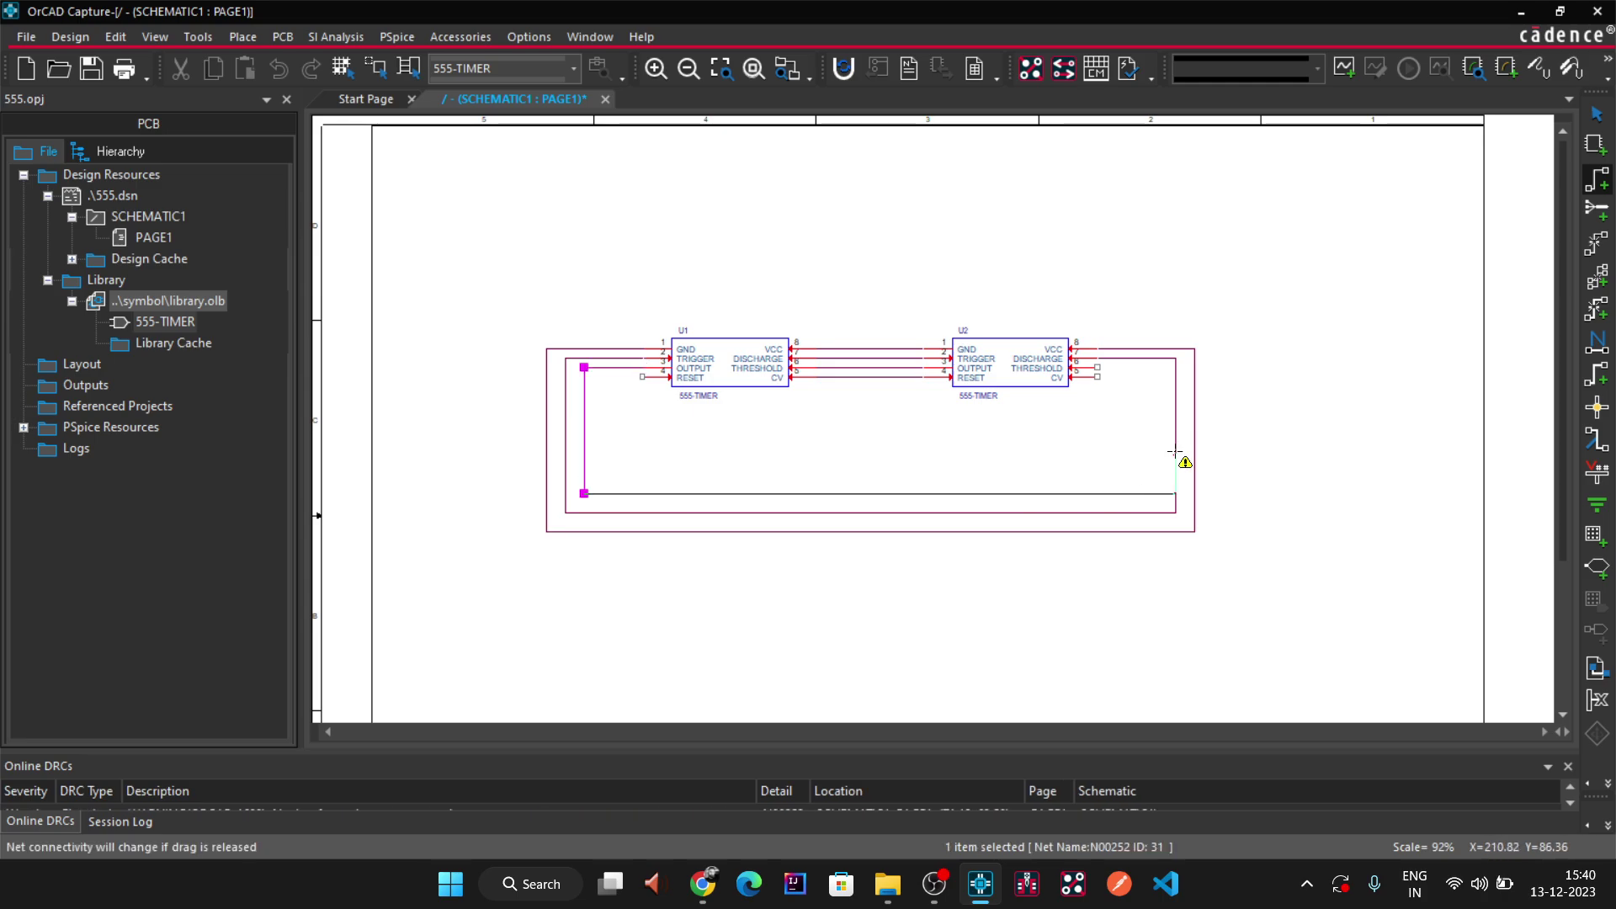
click(1155, 493)
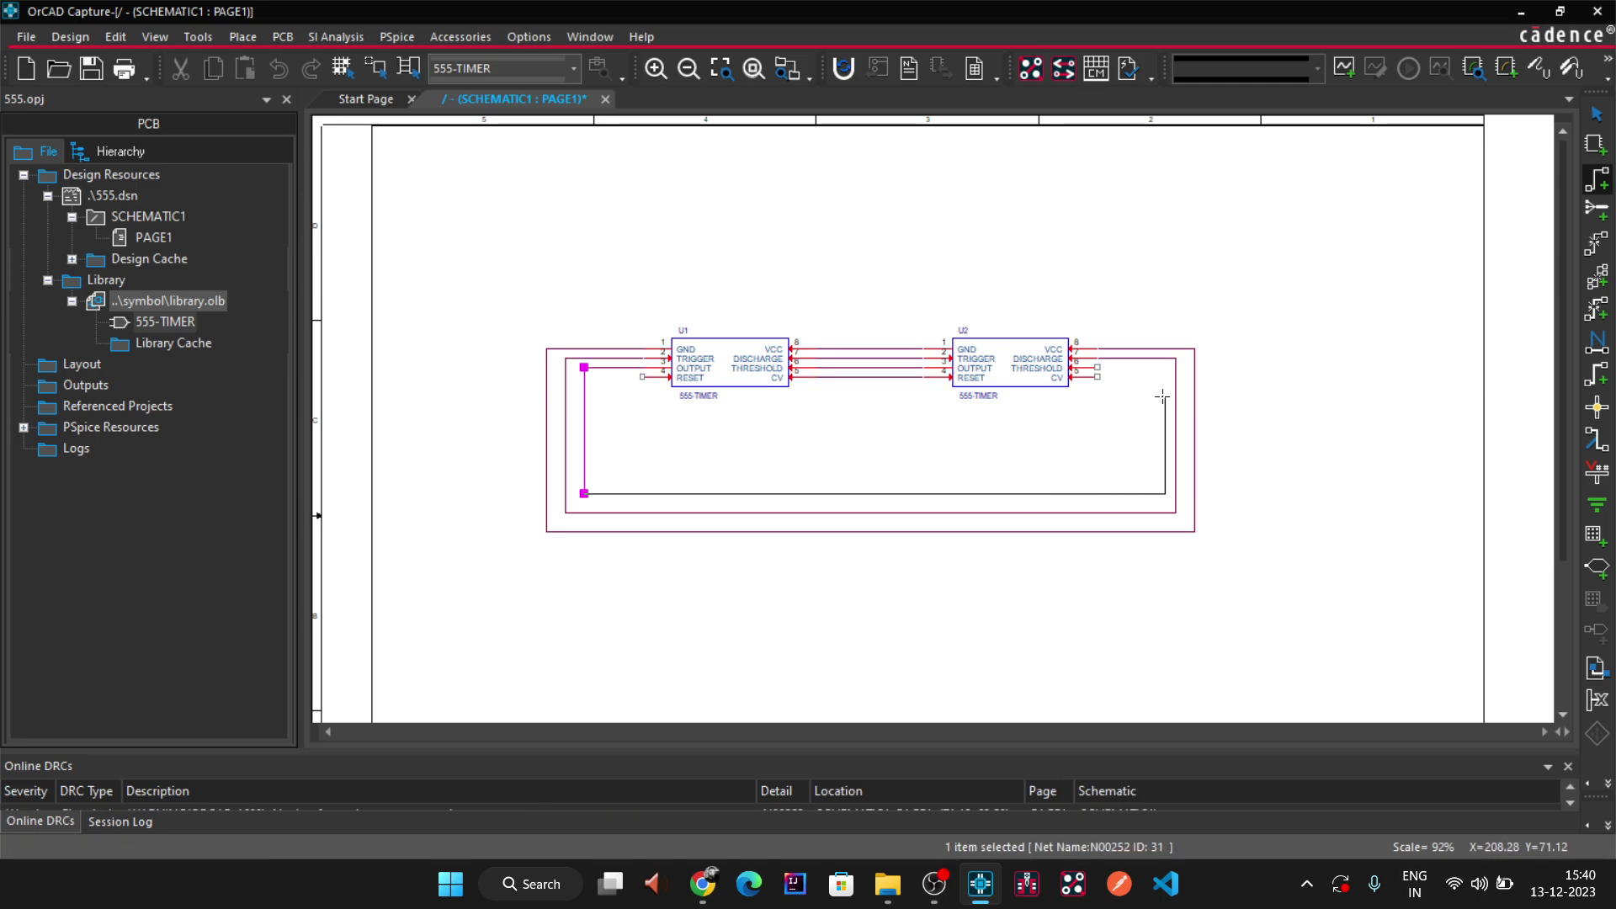
click(1098, 367)
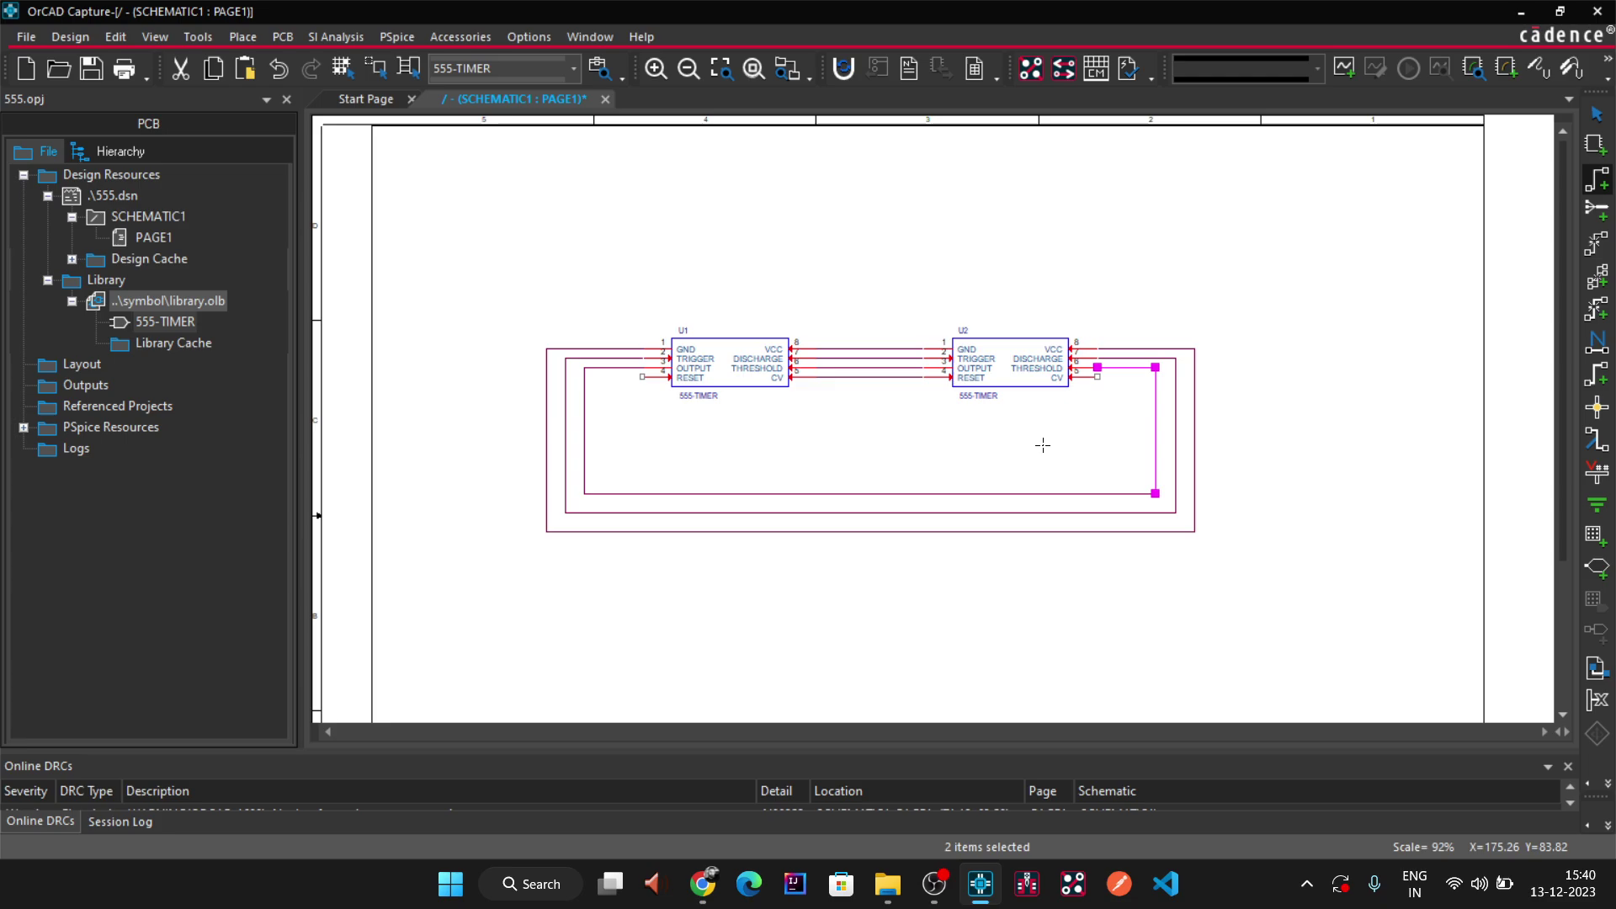
- Wire U1's RESET pin to U2's CV pin as the innermost loop, and end the Wire command
click(641, 376)
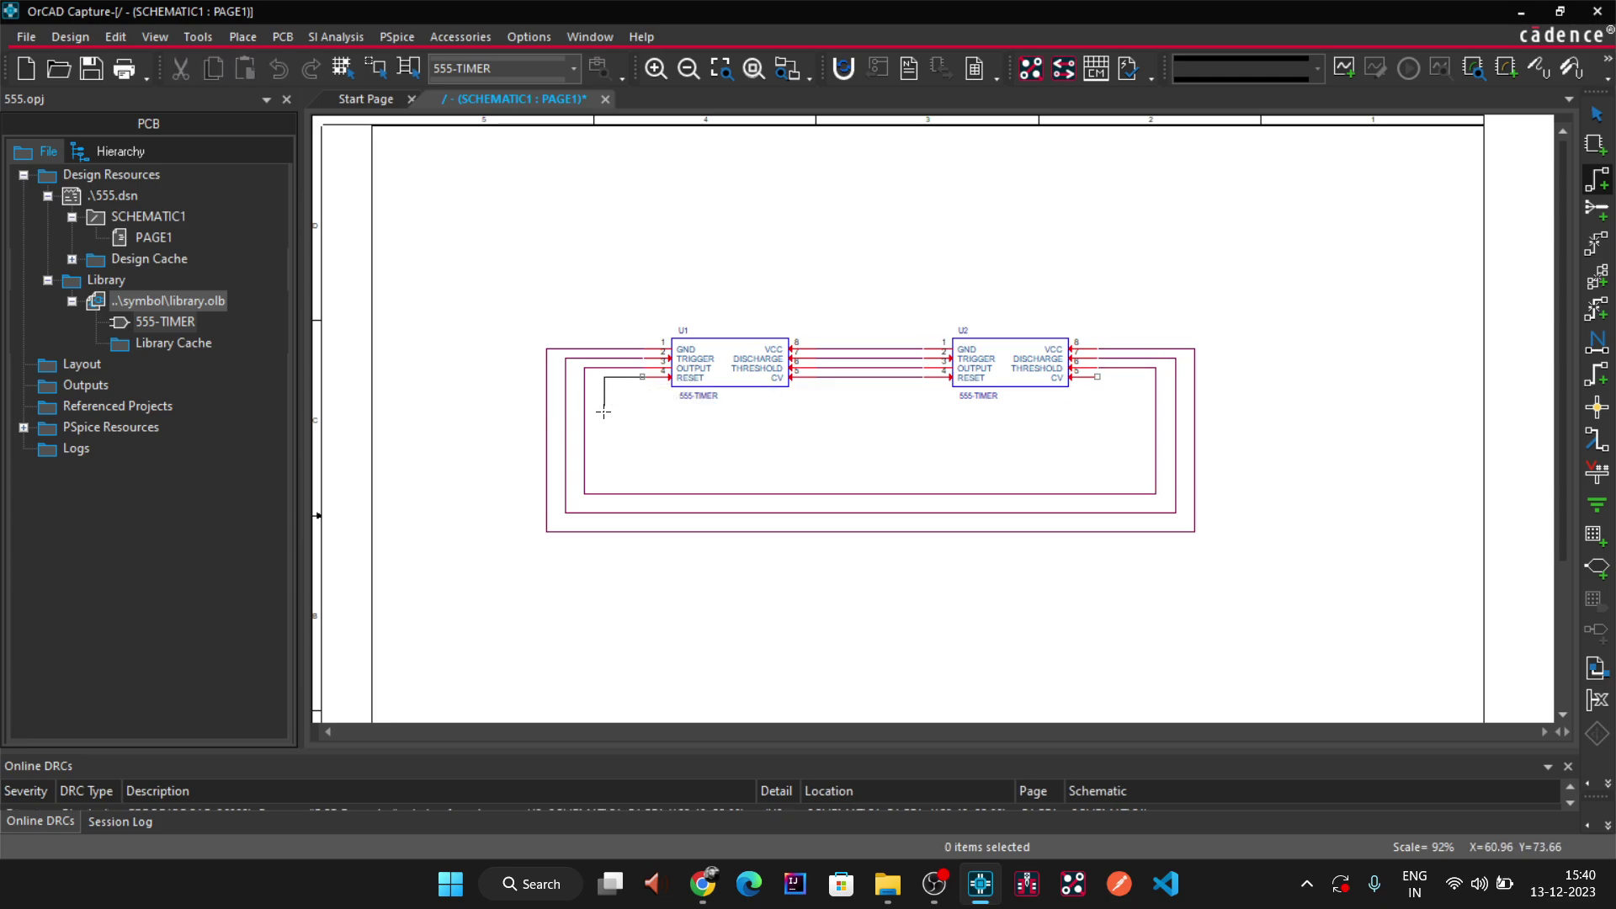
click(614, 464)
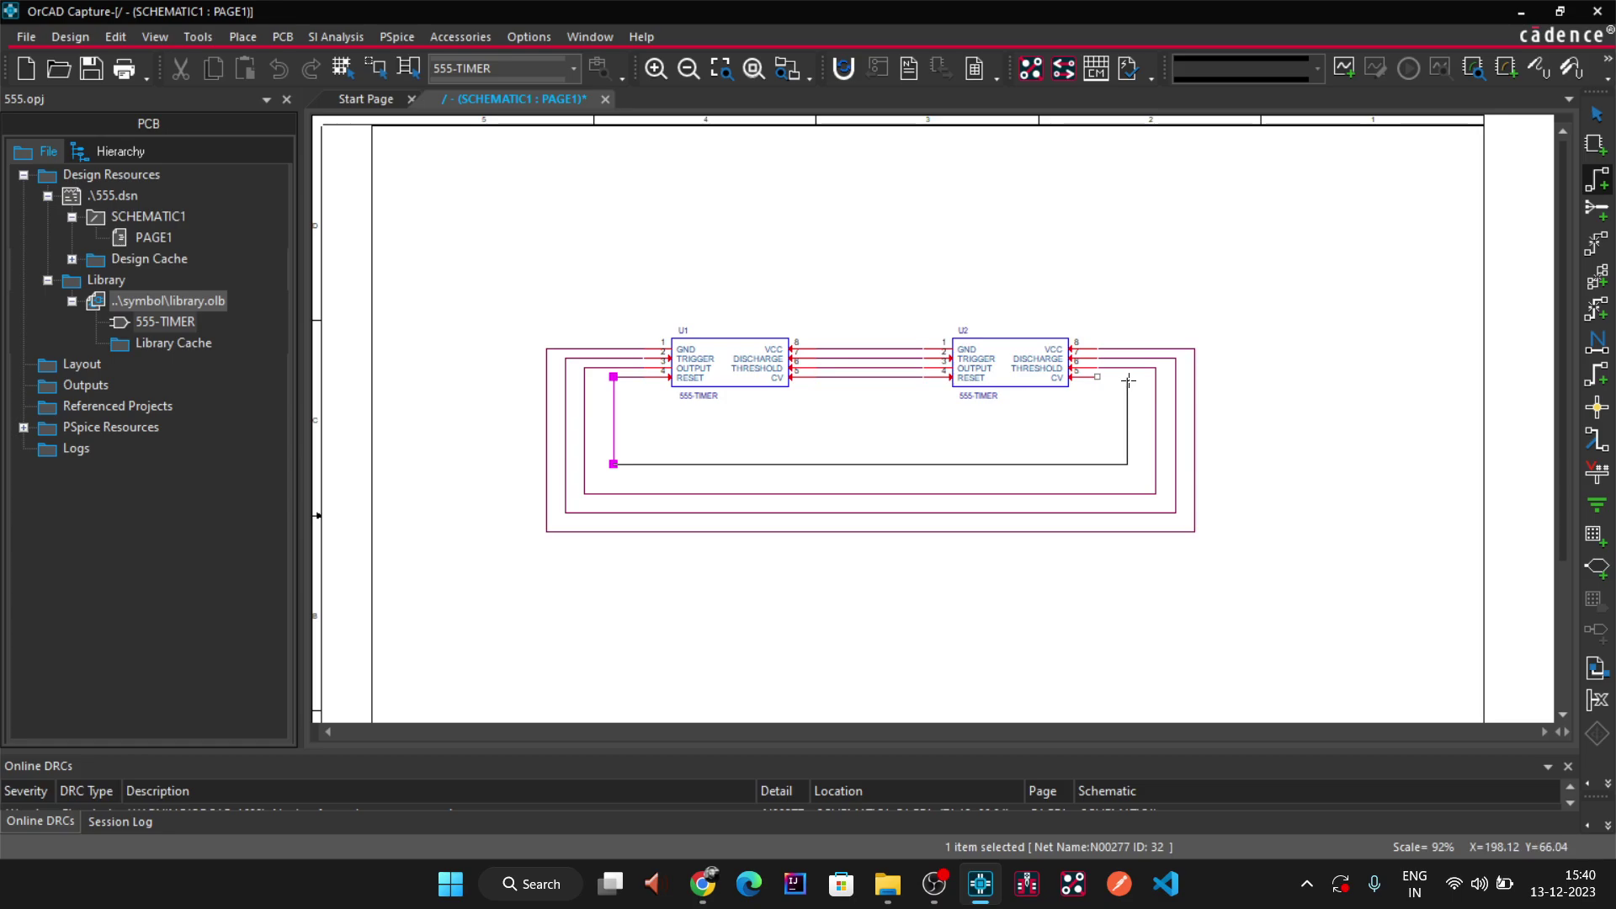
click(1098, 376)
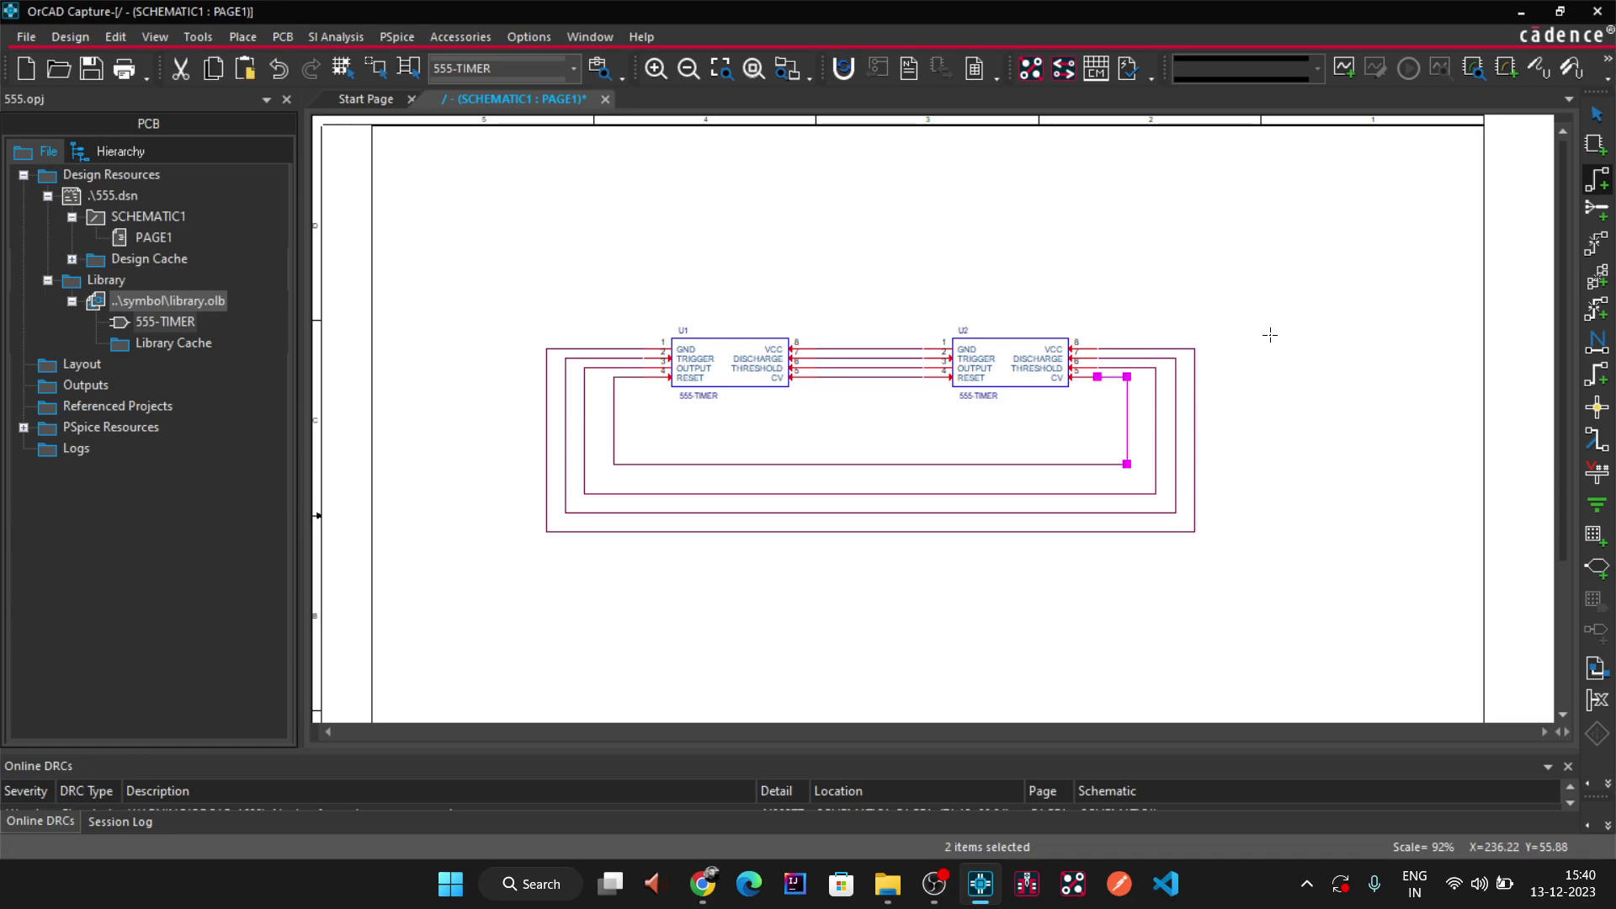
right_click(1198, 224)
click(1220, 244)
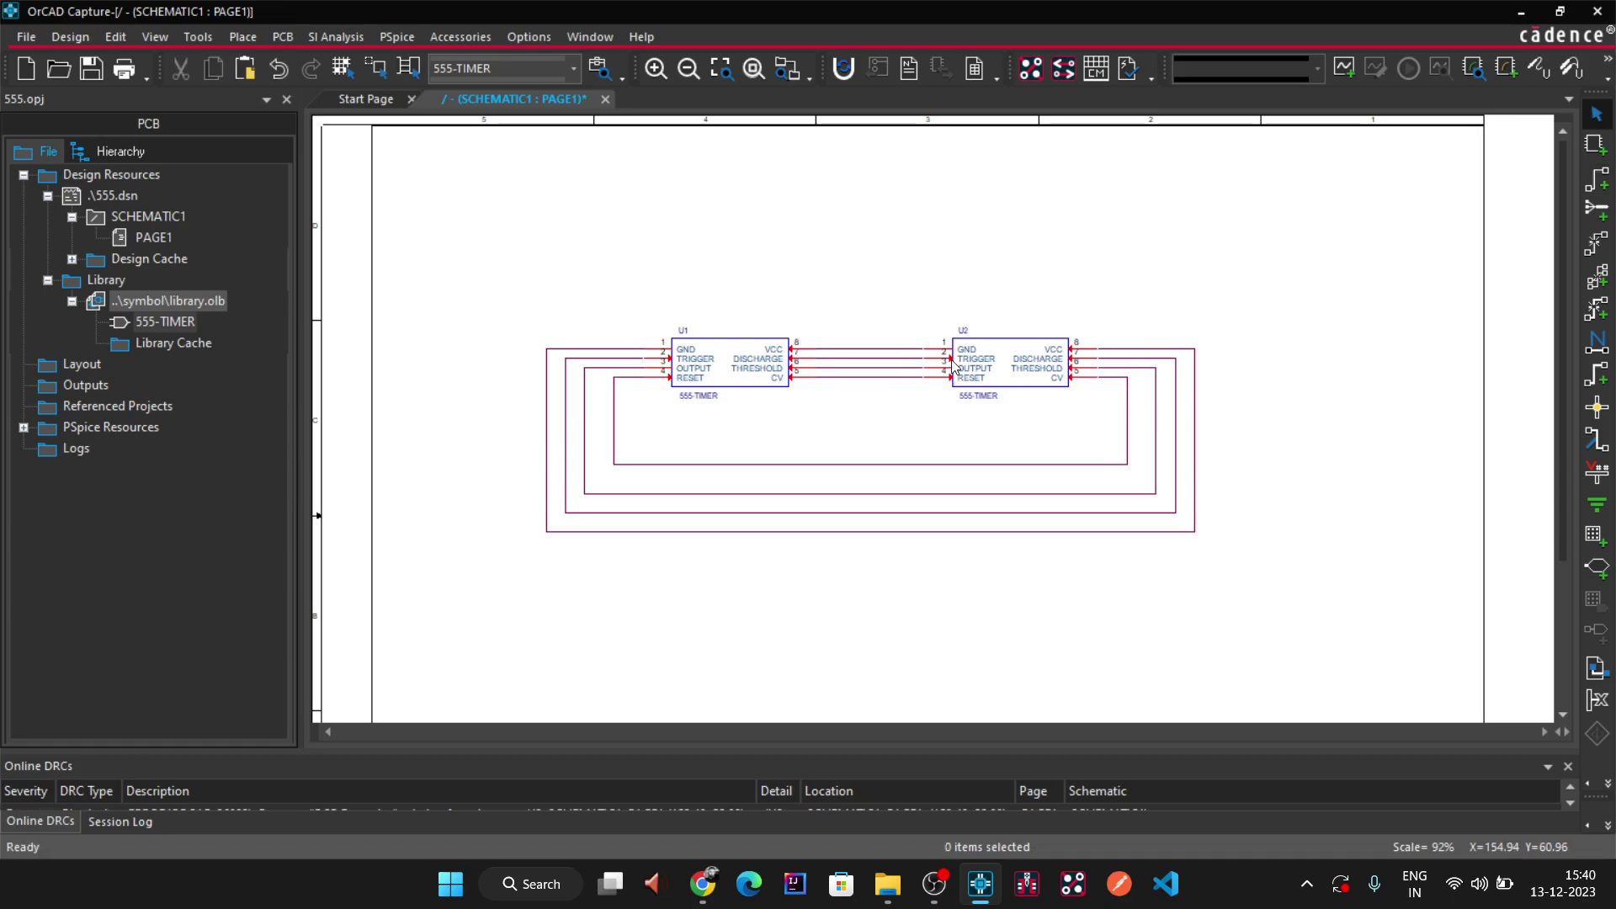
click(741, 371)
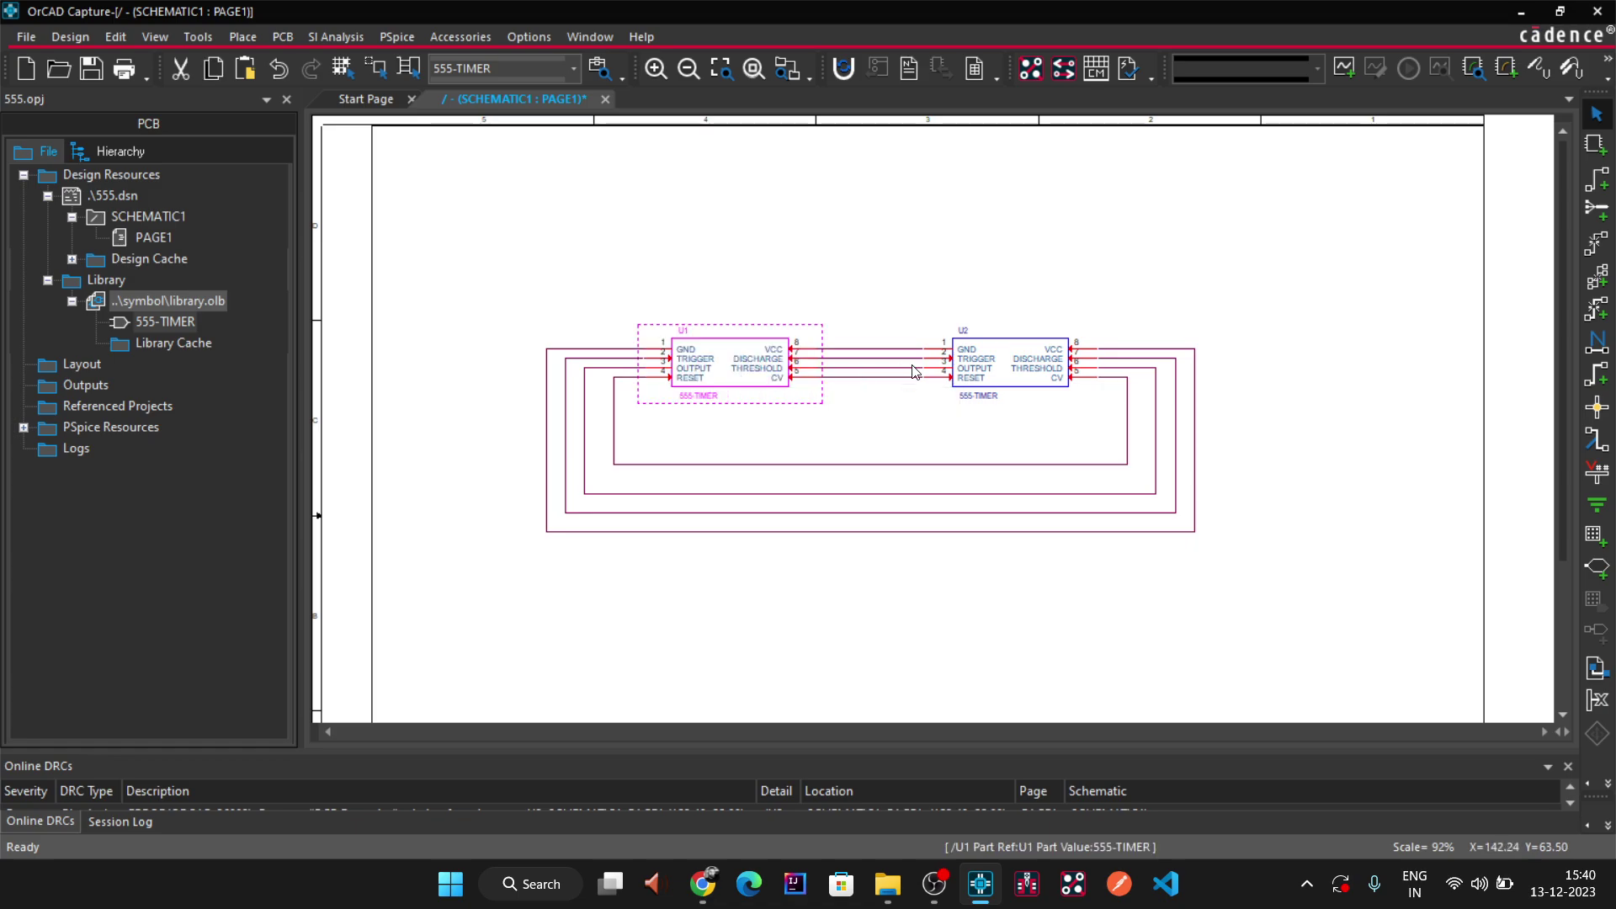
click(996, 373)
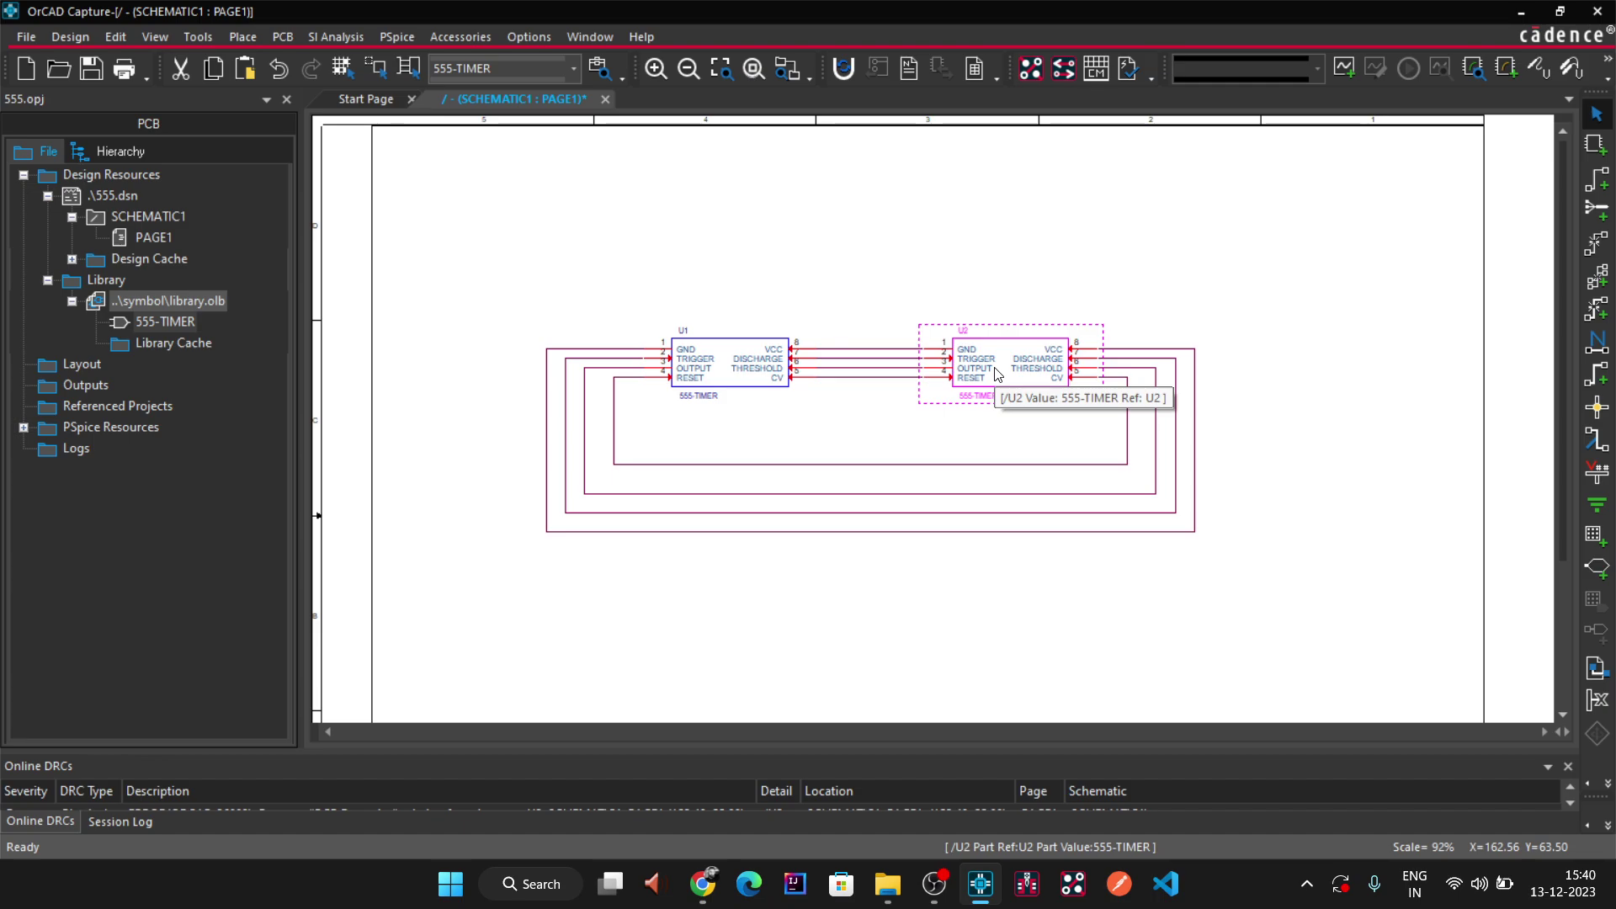
click(941, 280)
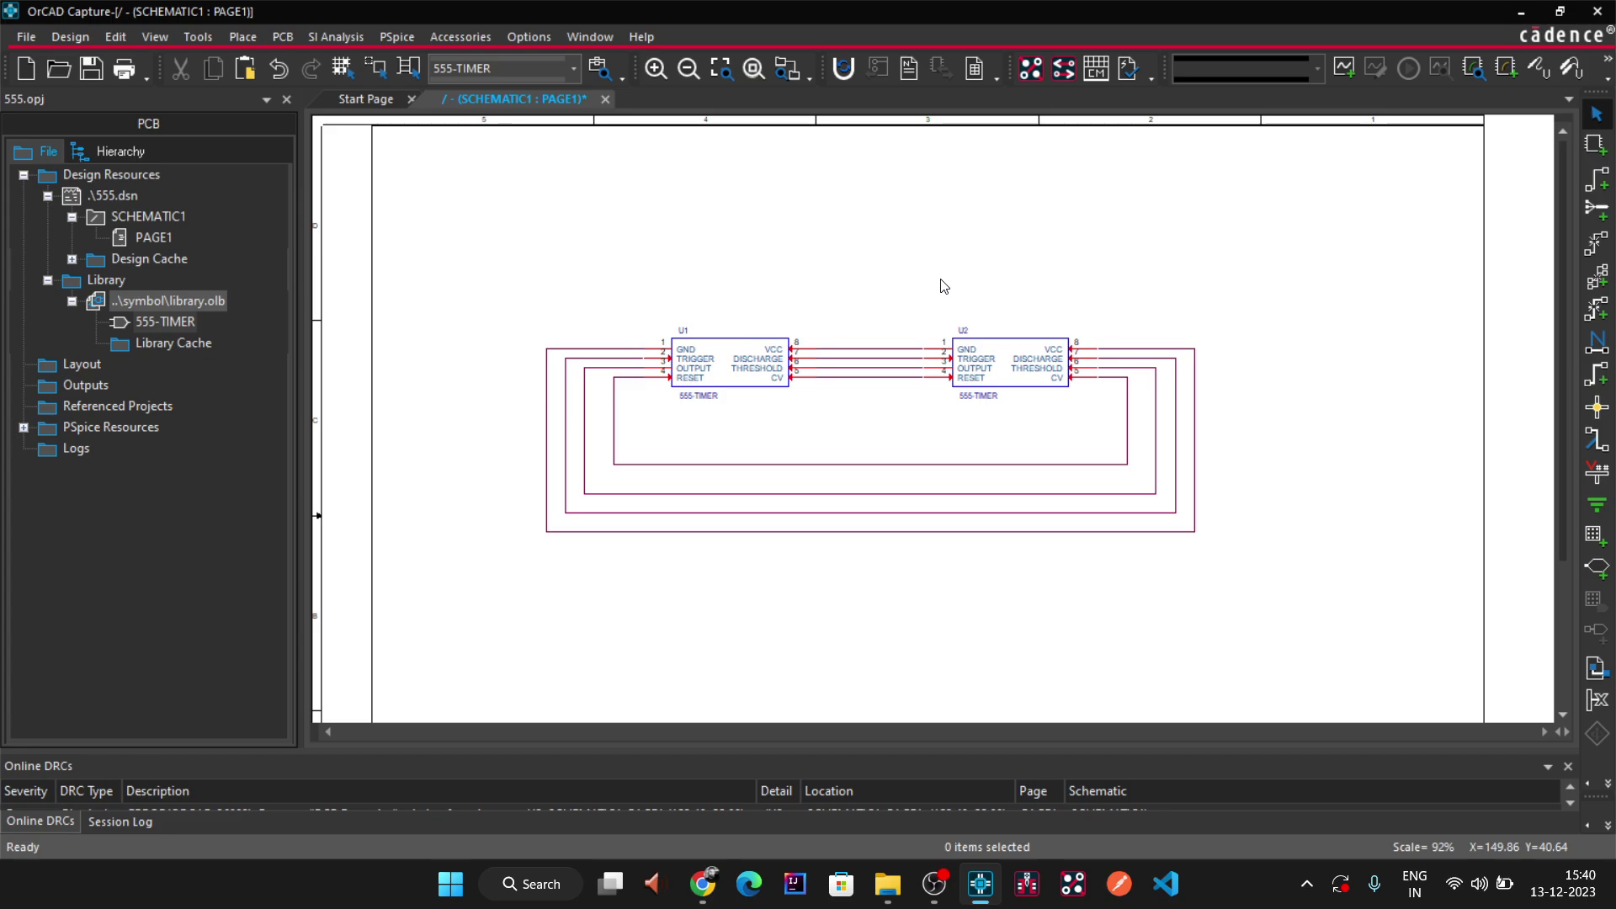
- Open the properties of part U1 and locate its PCB Footprint property
click(731, 370)
right_click(731, 375)
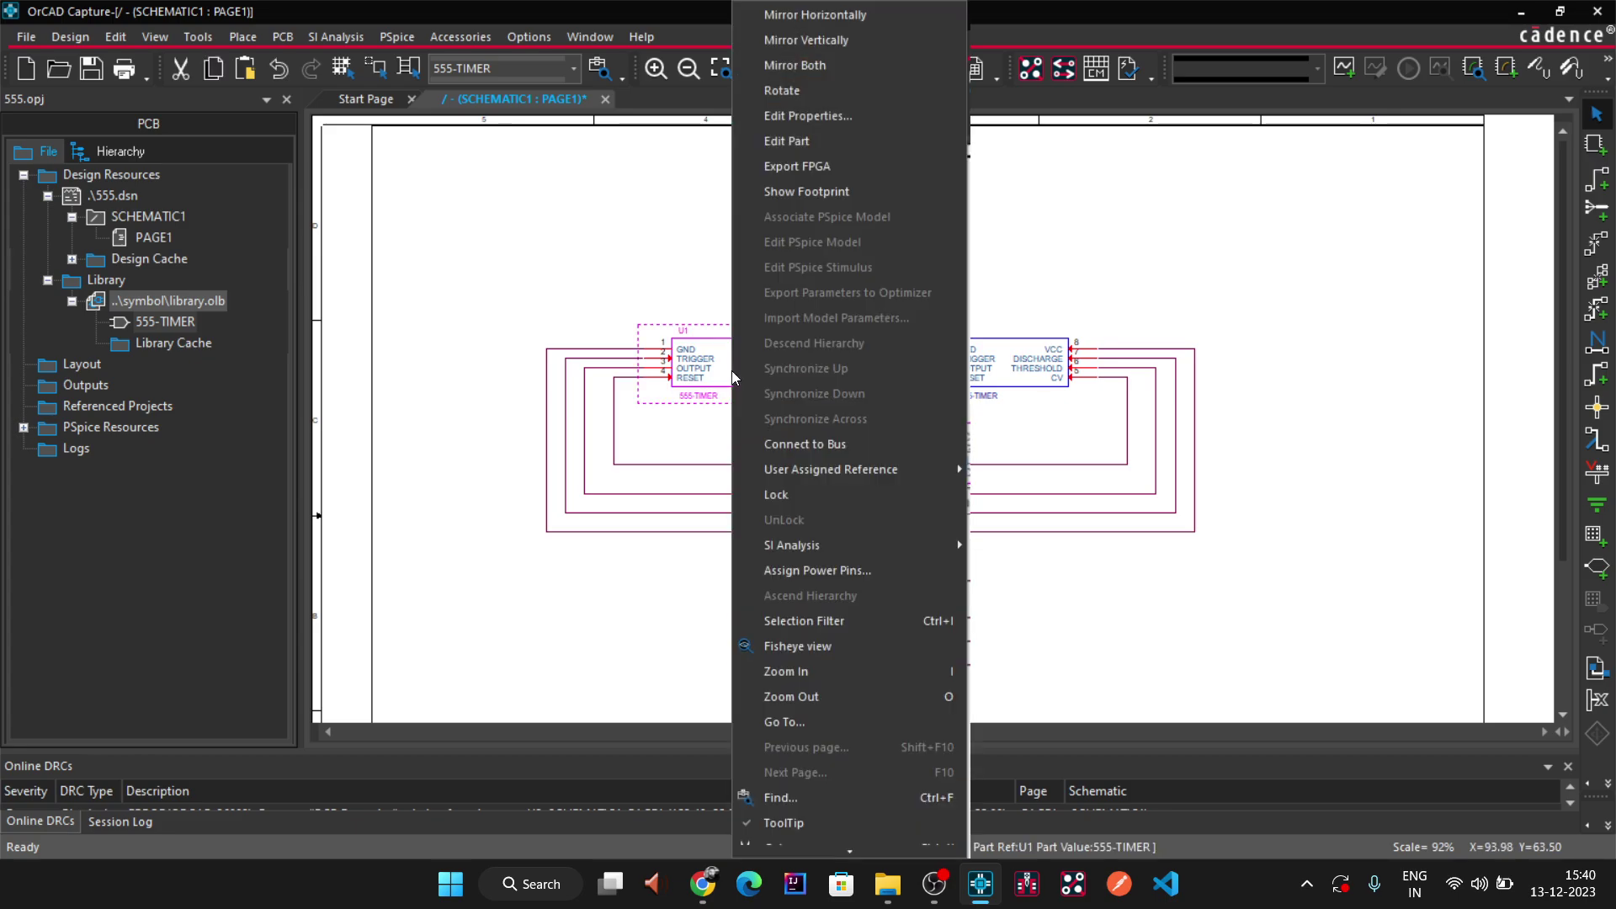
click(816, 120)
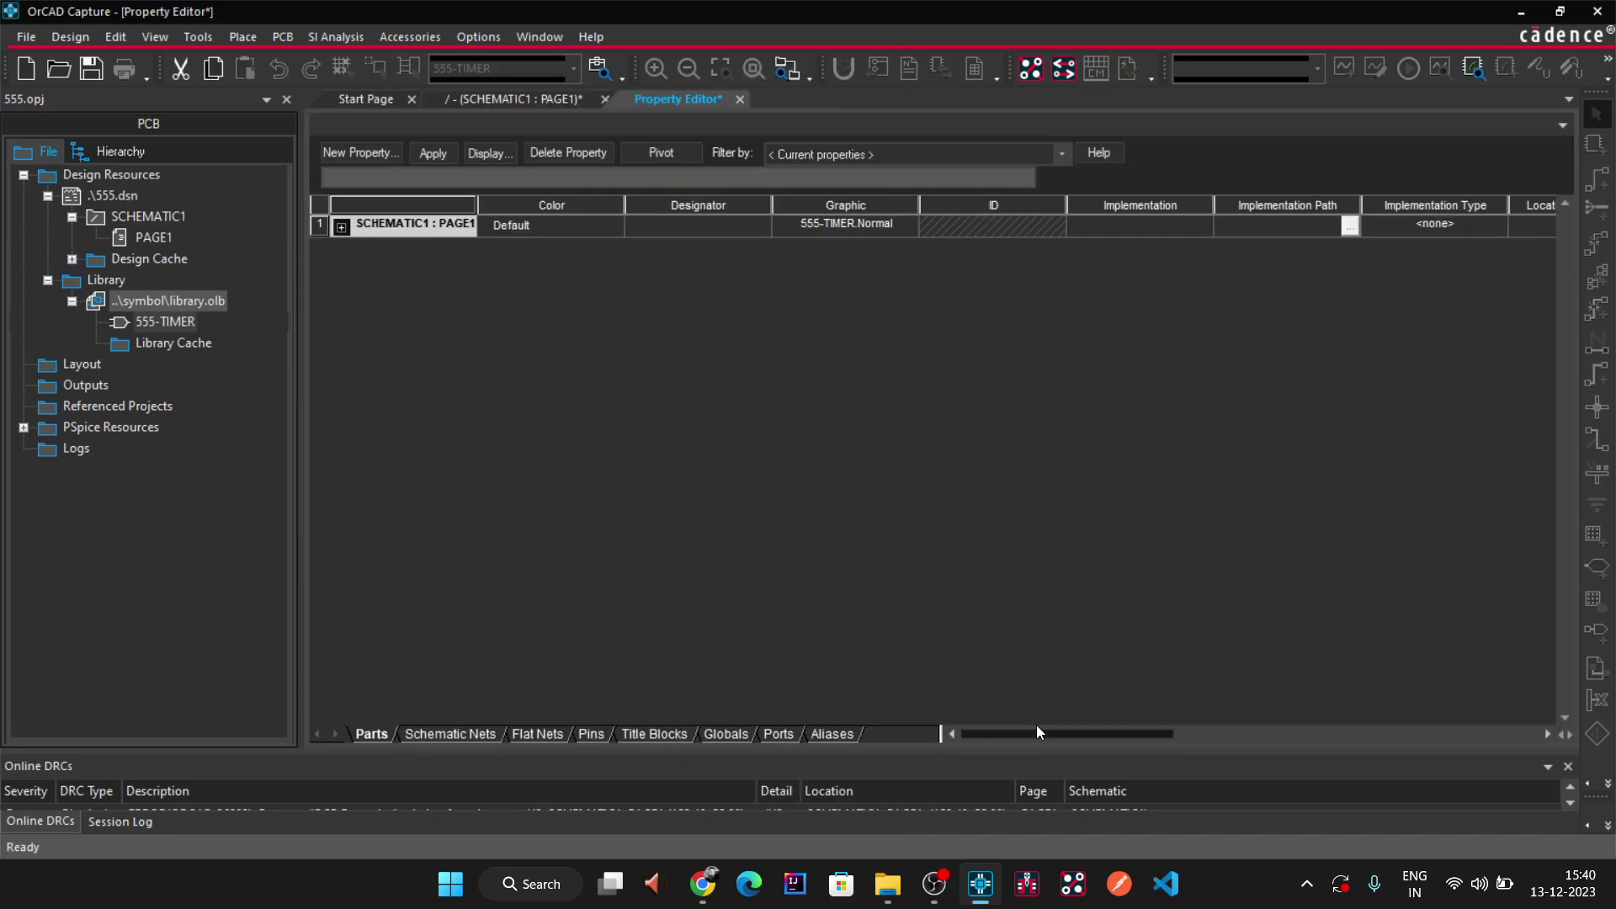
drag(1038, 729, 1275, 730)
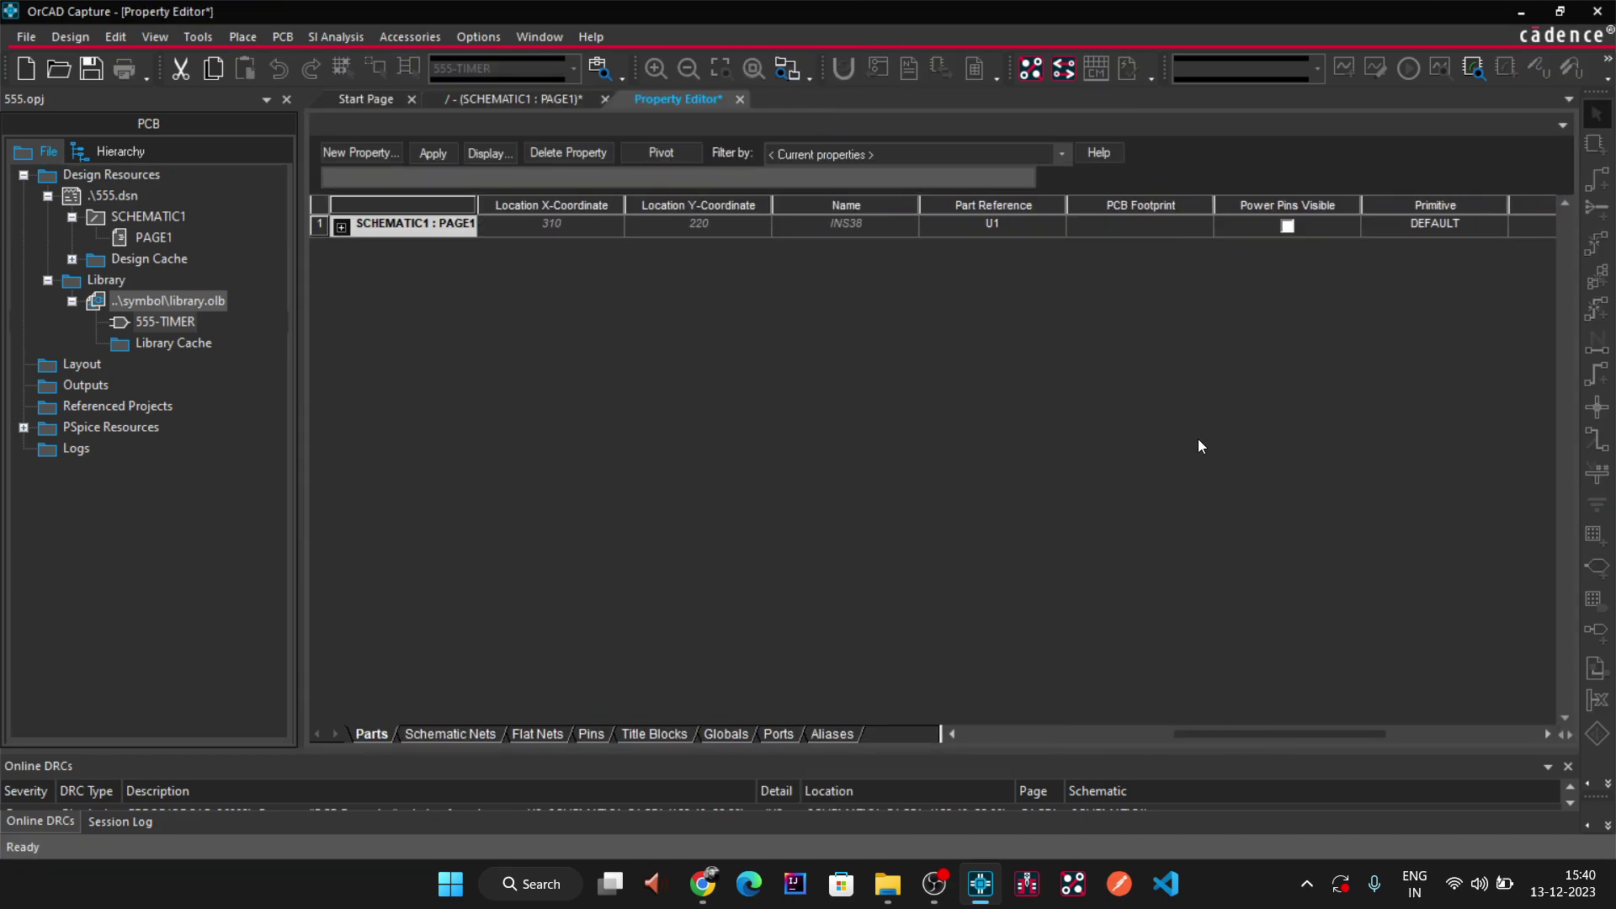
click(1147, 221)
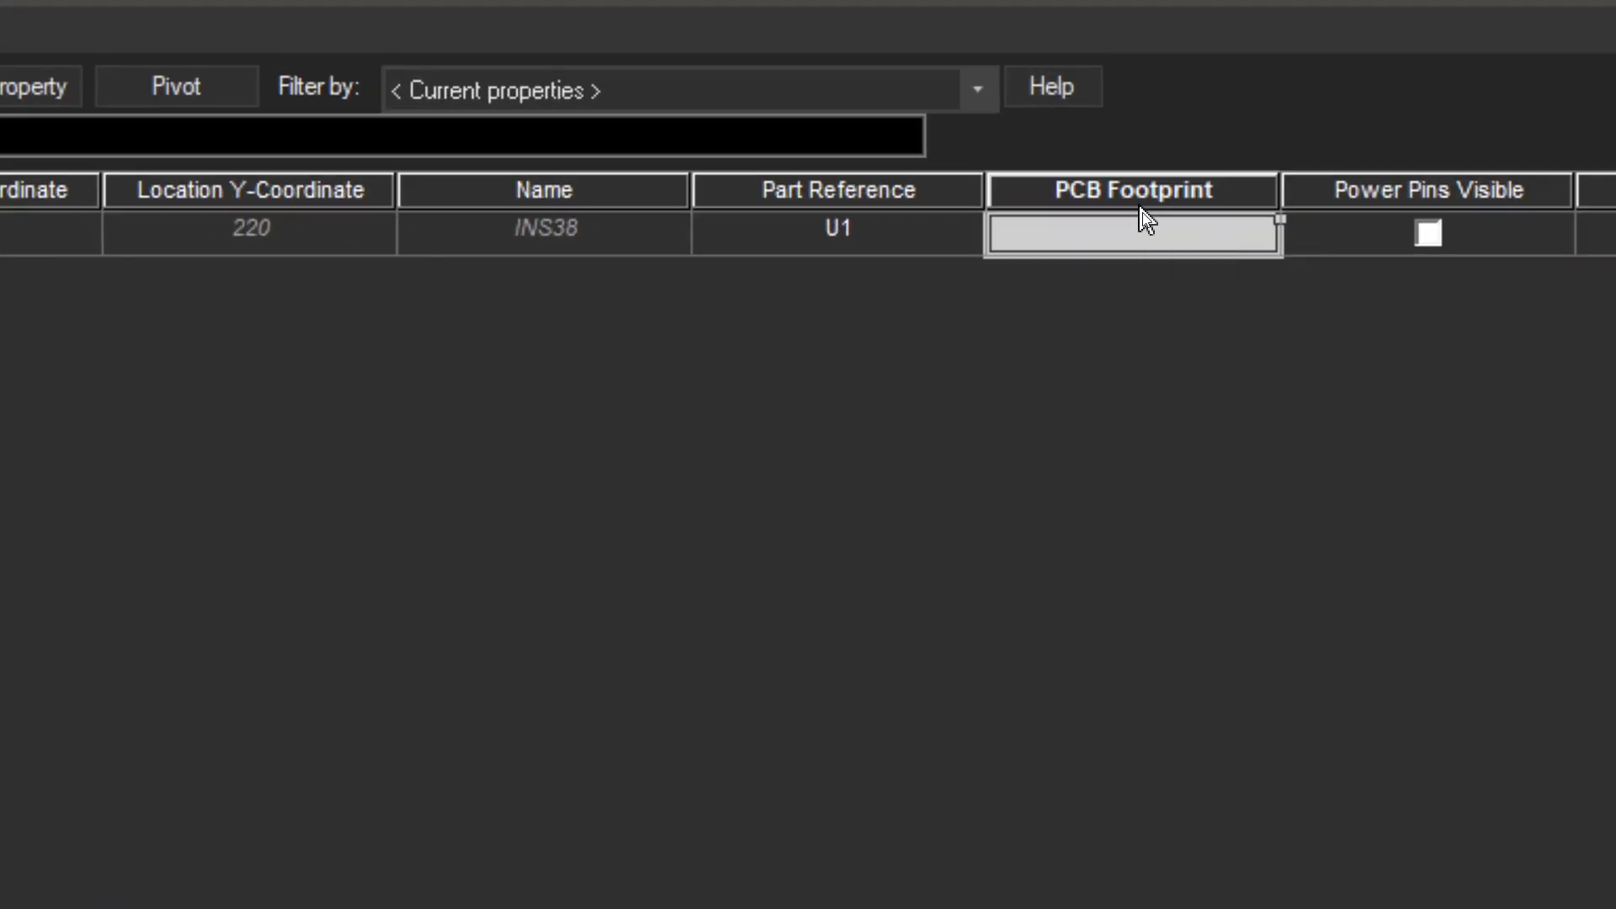
click(1144, 229)
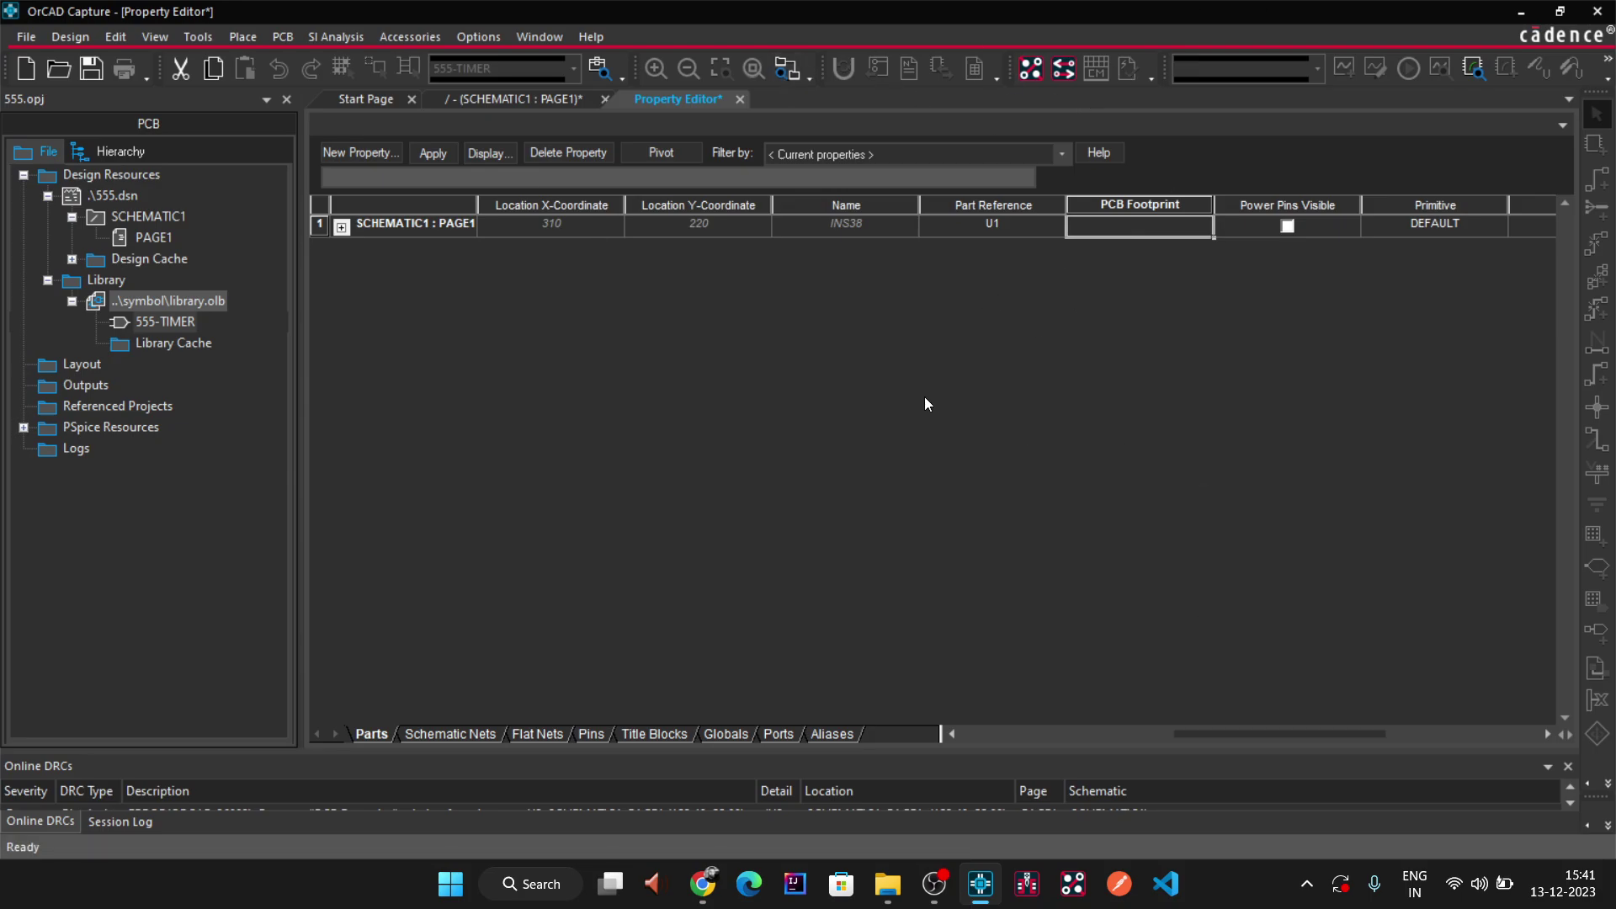
- Return to schematic PAGE1 and check part U2 on the sheet
double_click(152, 238)
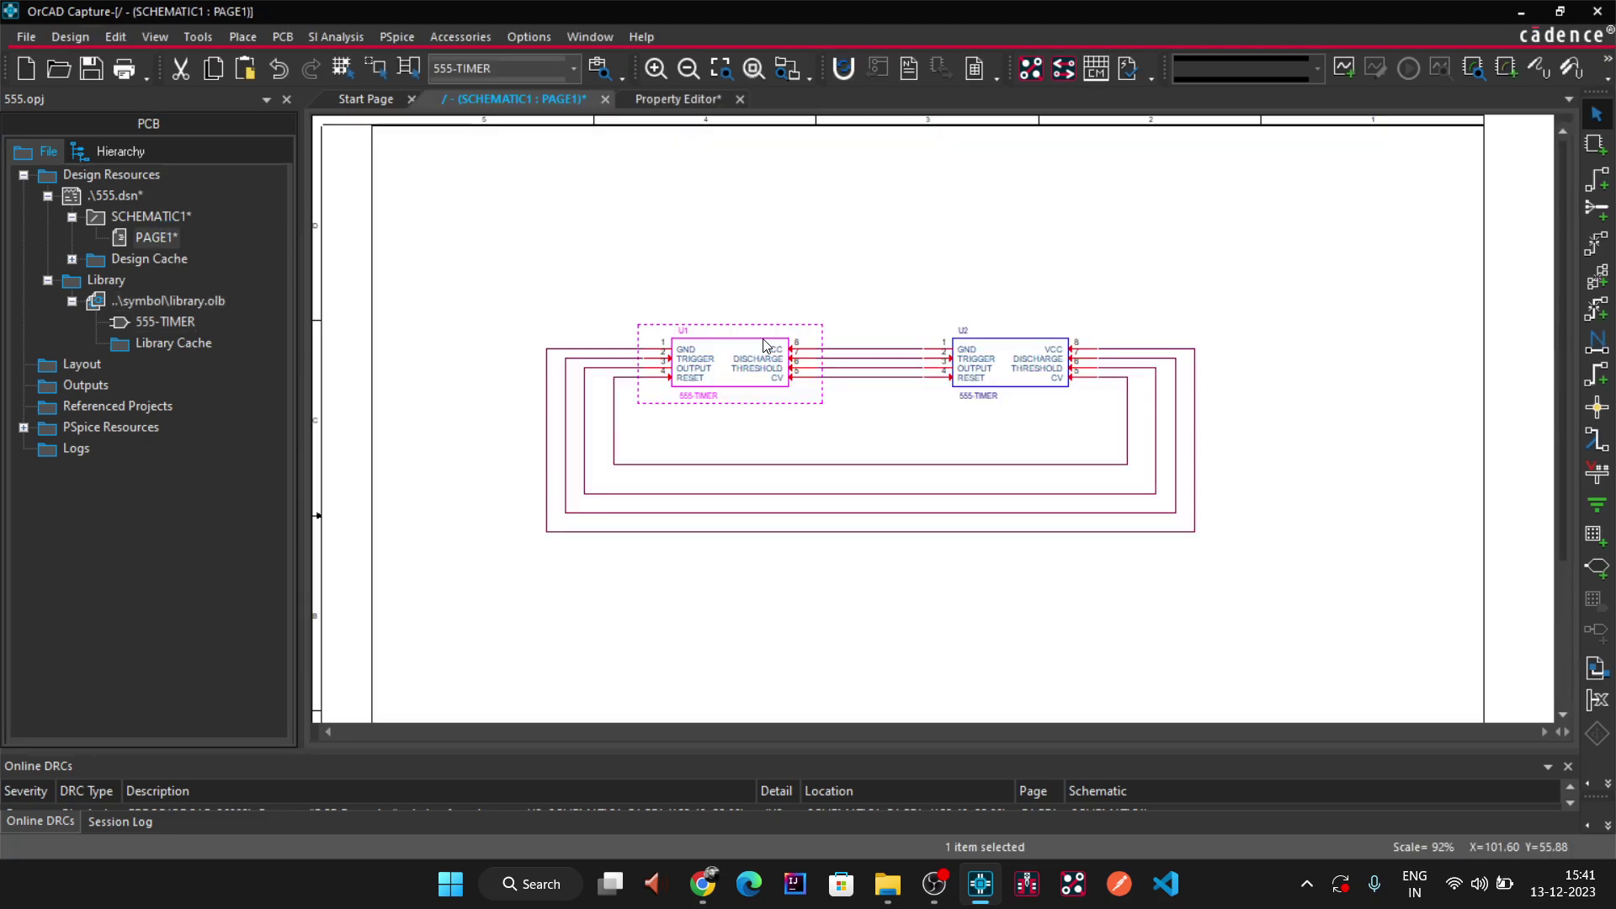
click(1018, 368)
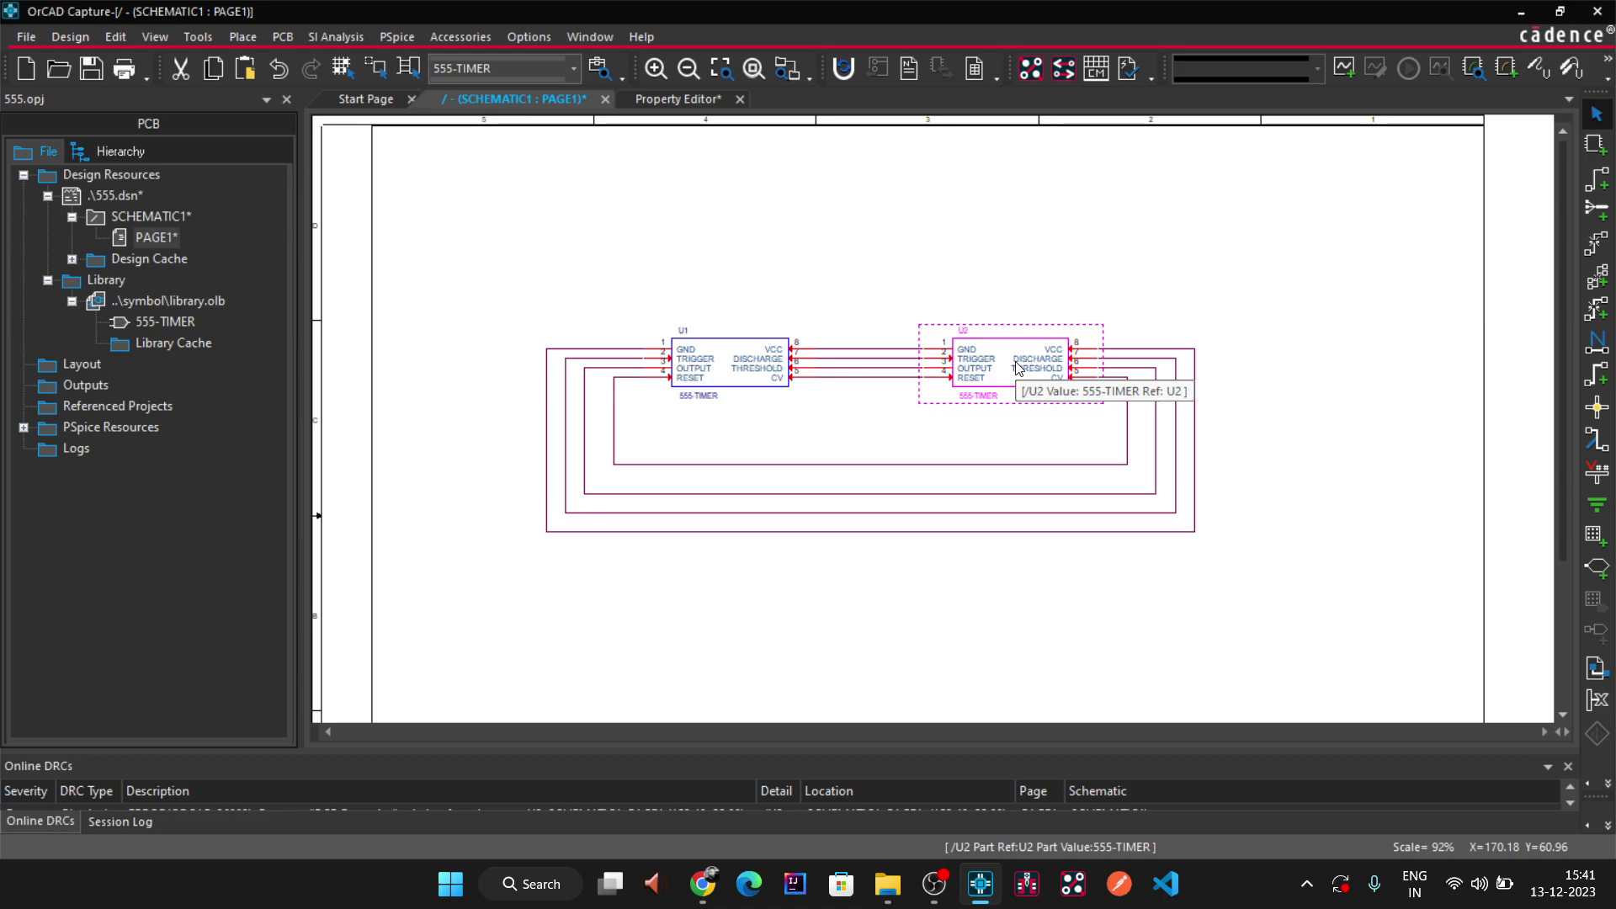
click(1325, 360)
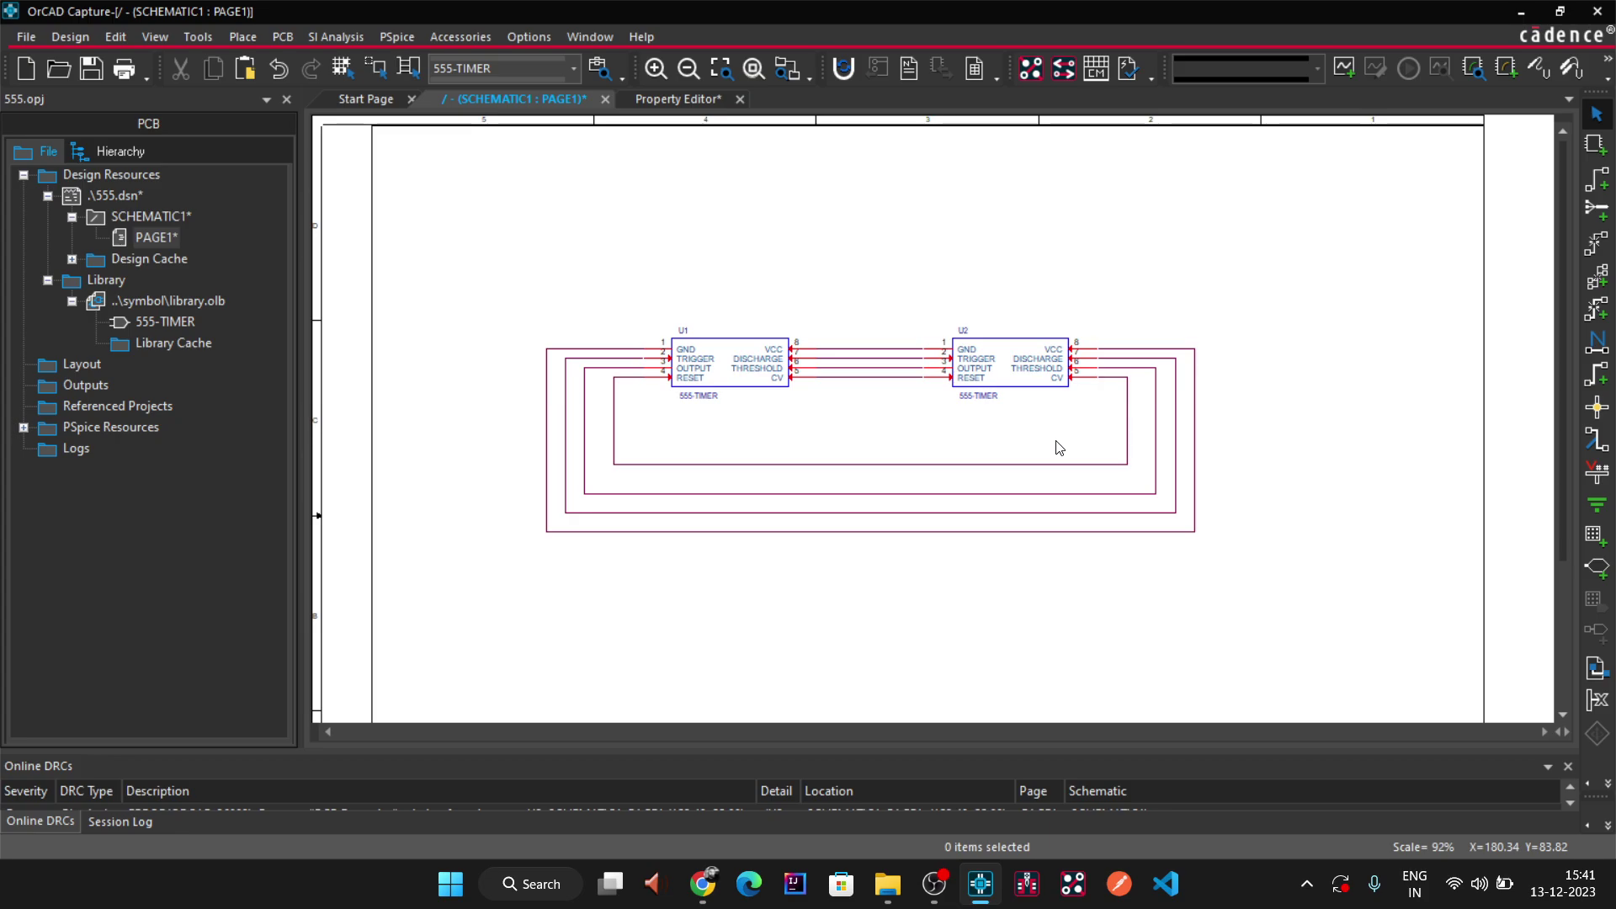
- Switch to Chrome and open the SnapEDA website in a new tab through a Google search
click(720, 888)
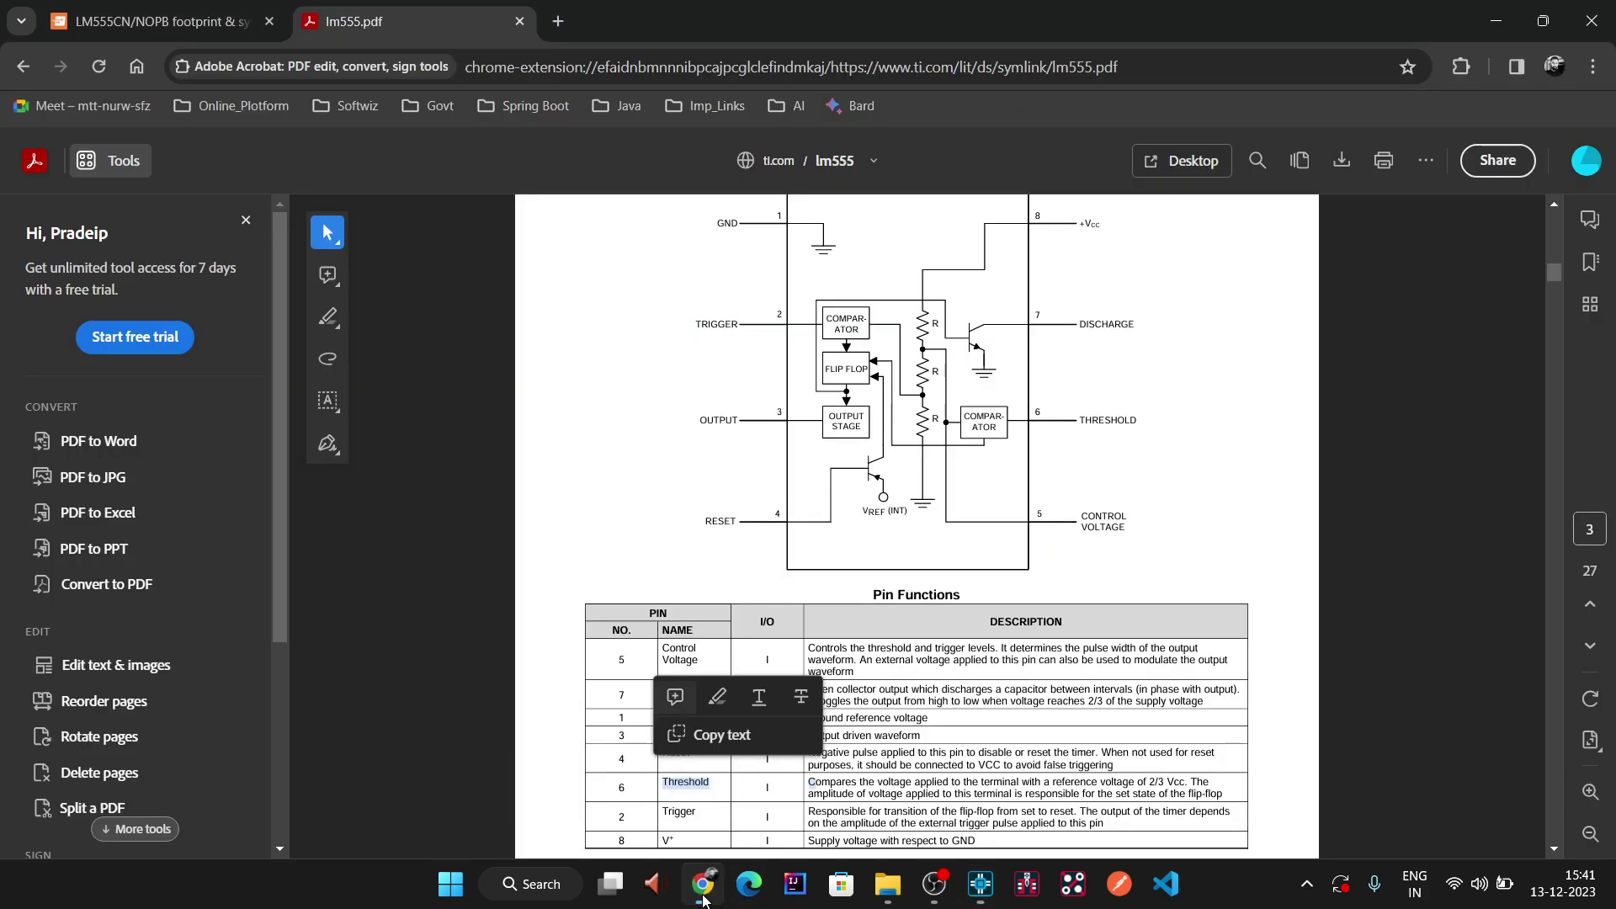
click(557, 21)
click(138, 70)
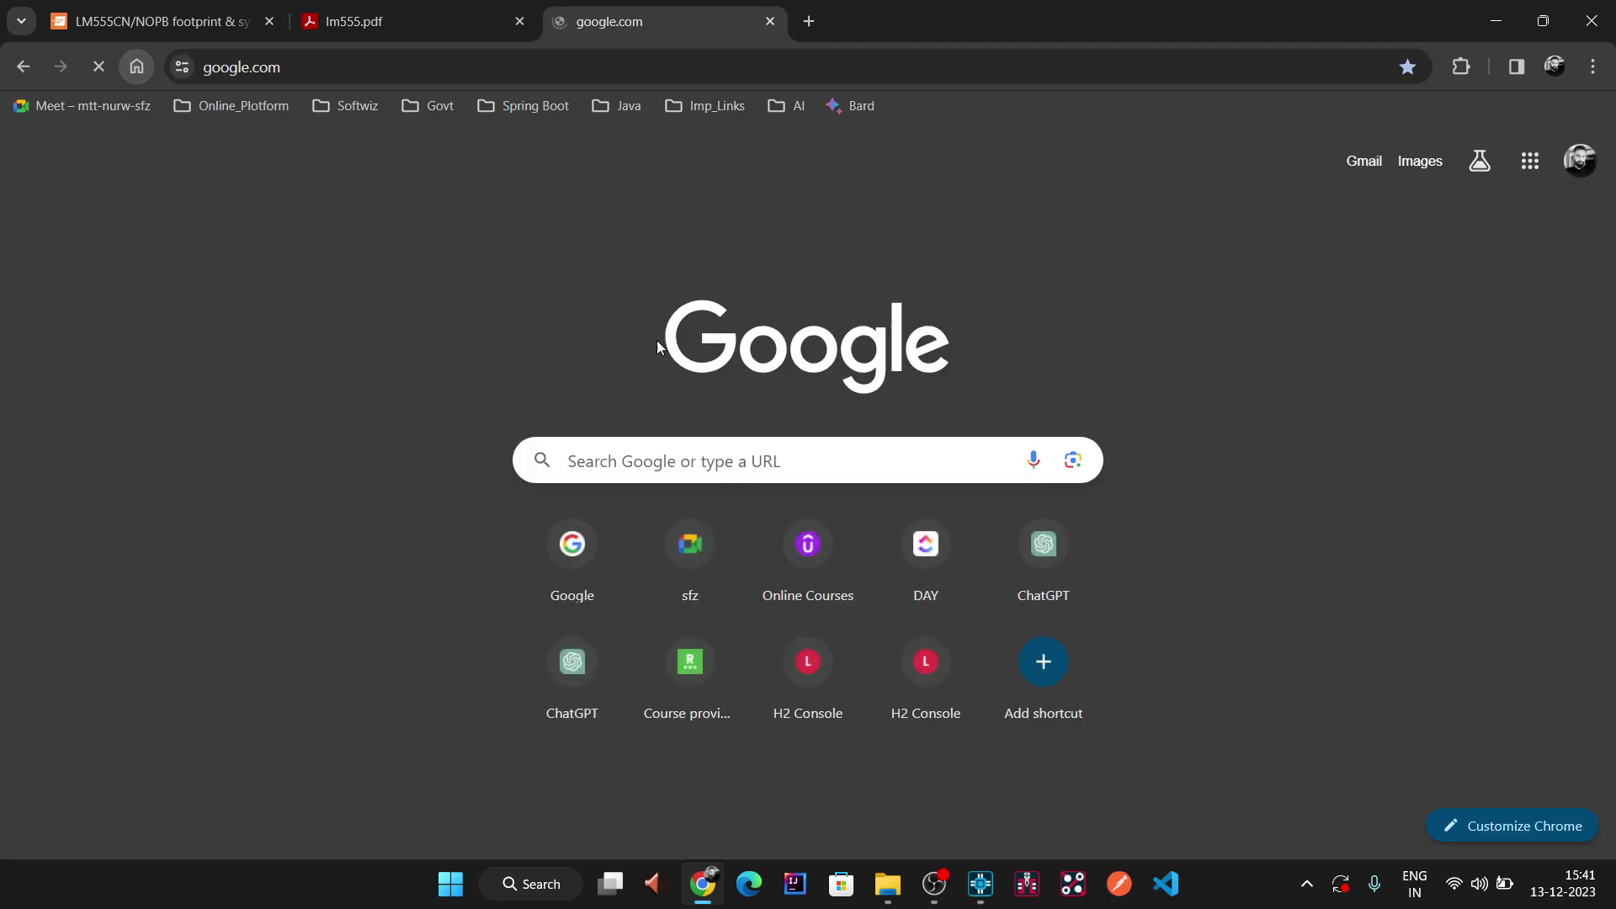
click(698, 396)
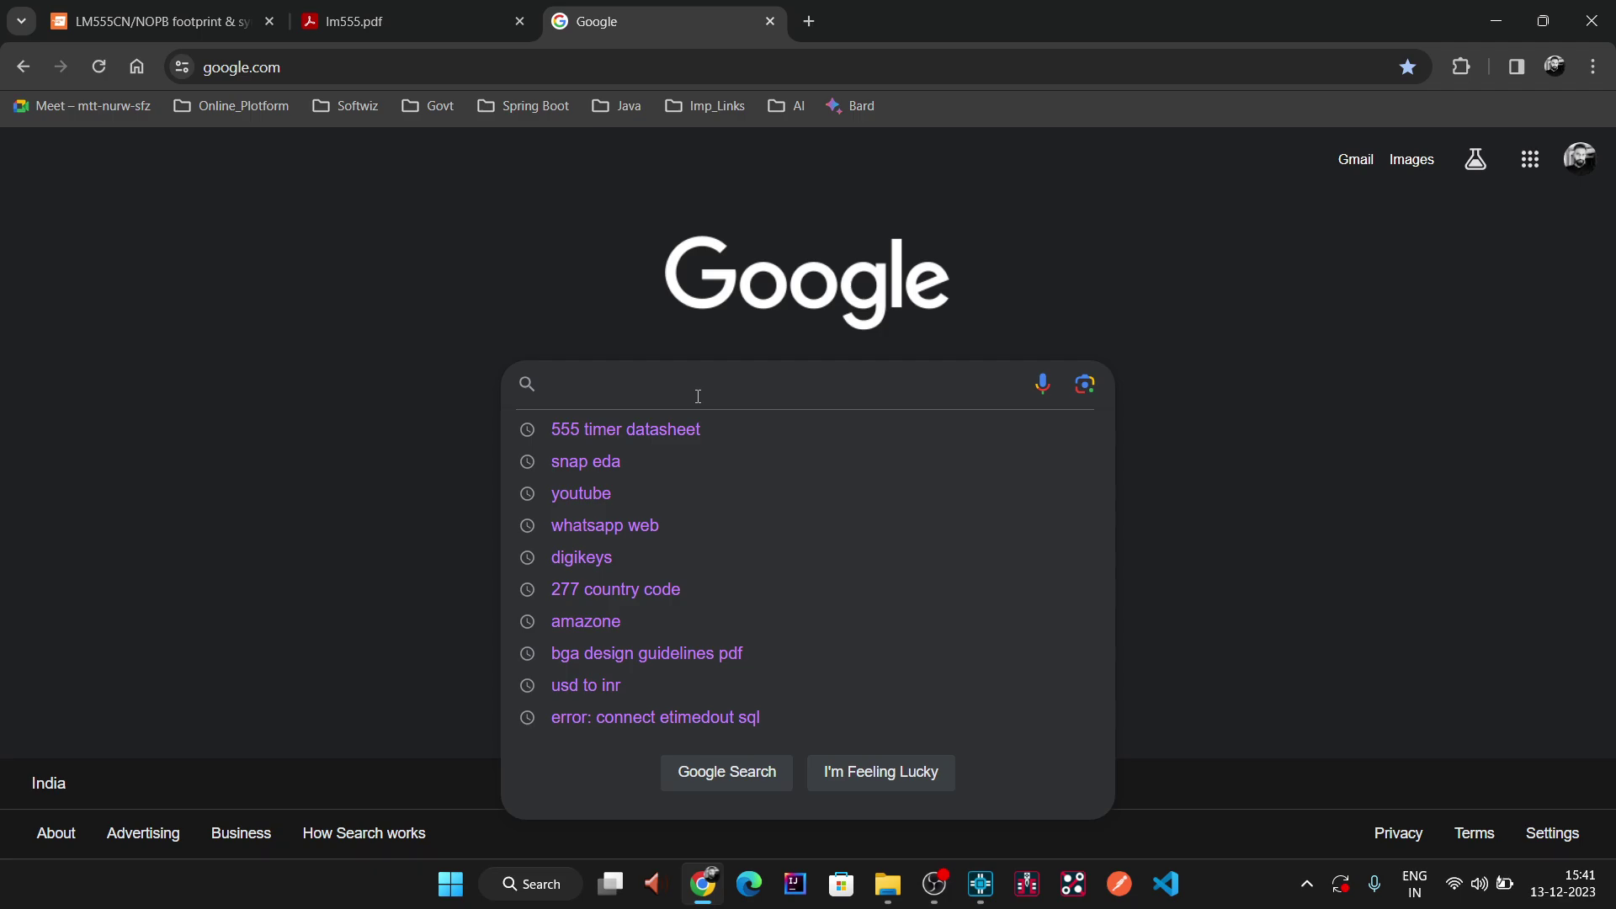
text(SNA)
key(Down)
key(Return)
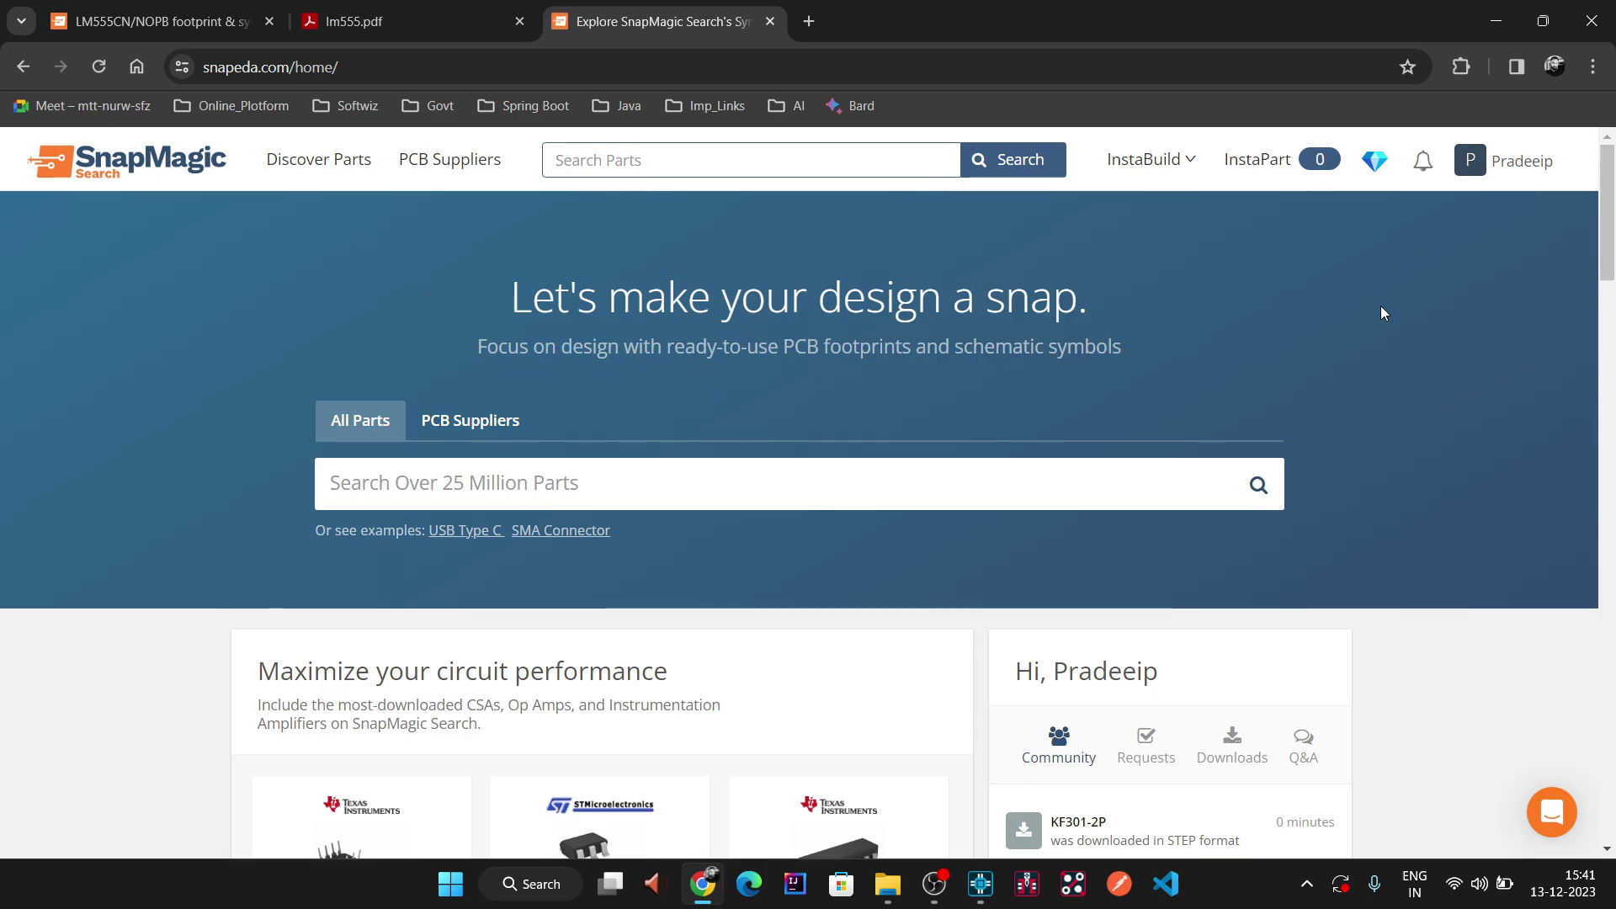
click(1519, 160)
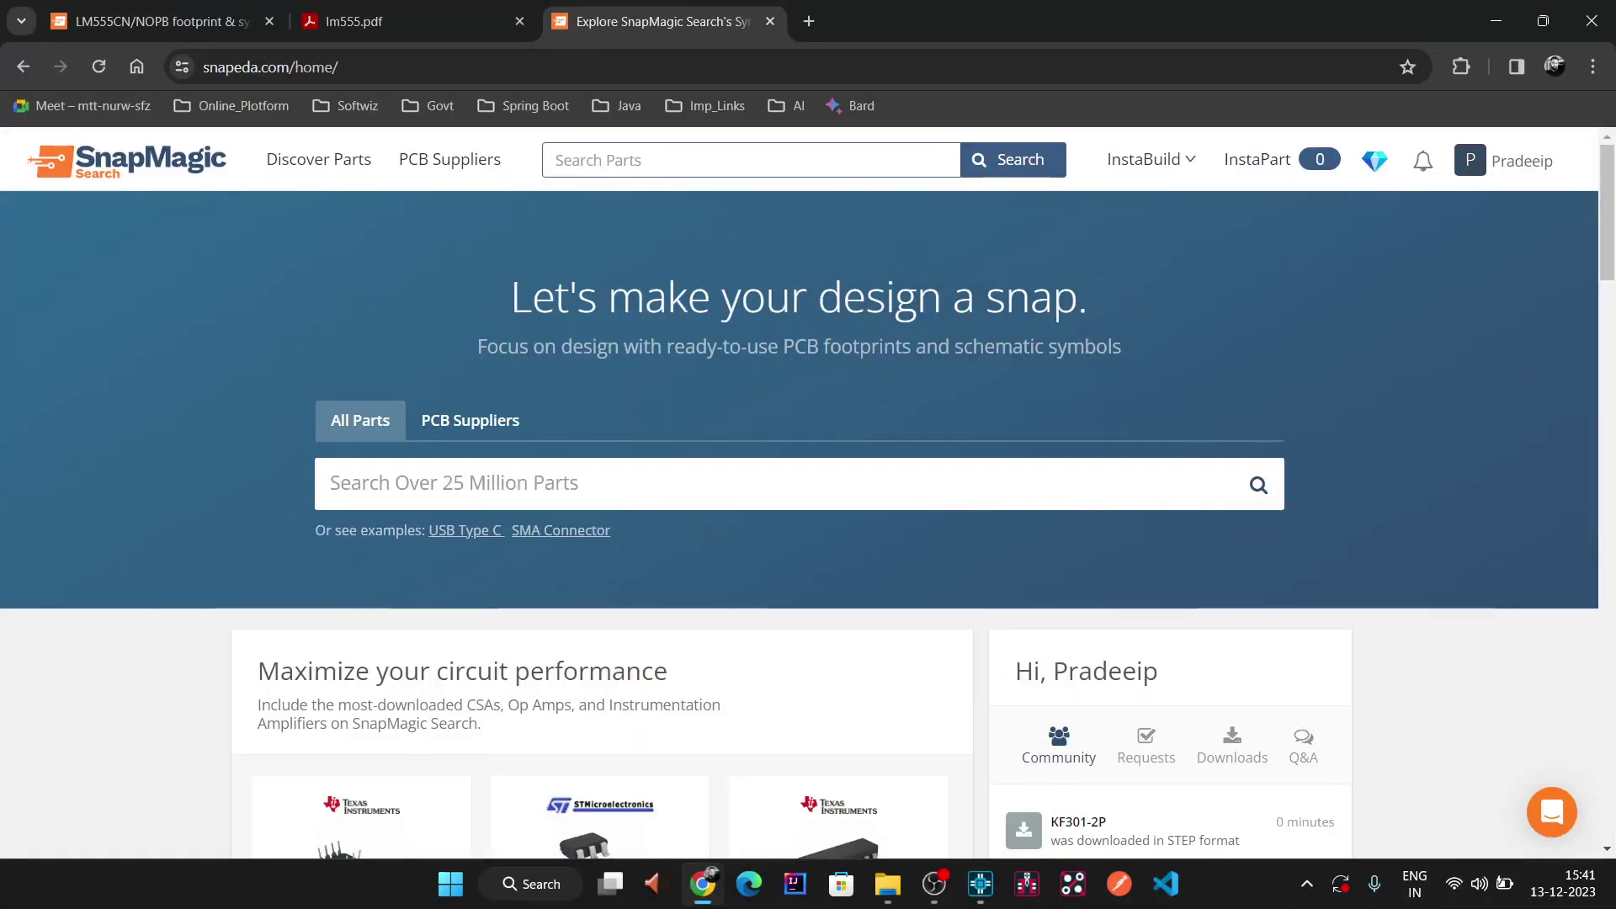
- Search the SnapMagic parts catalogue for "555 TIMER"
click(634, 475)
text(555)
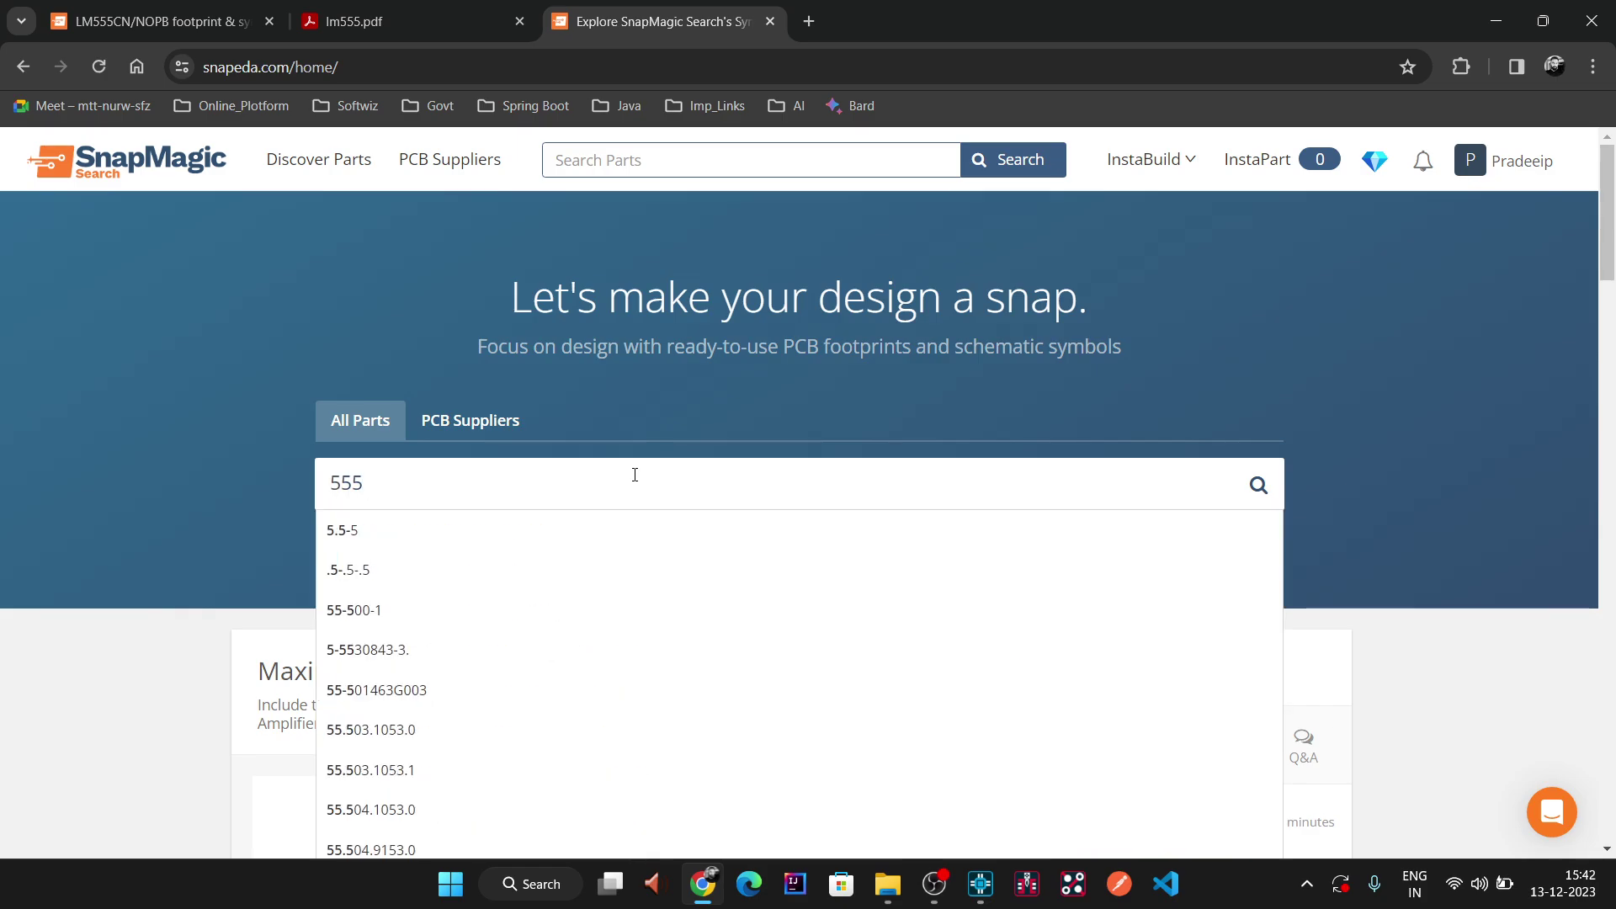
text( TIMER)
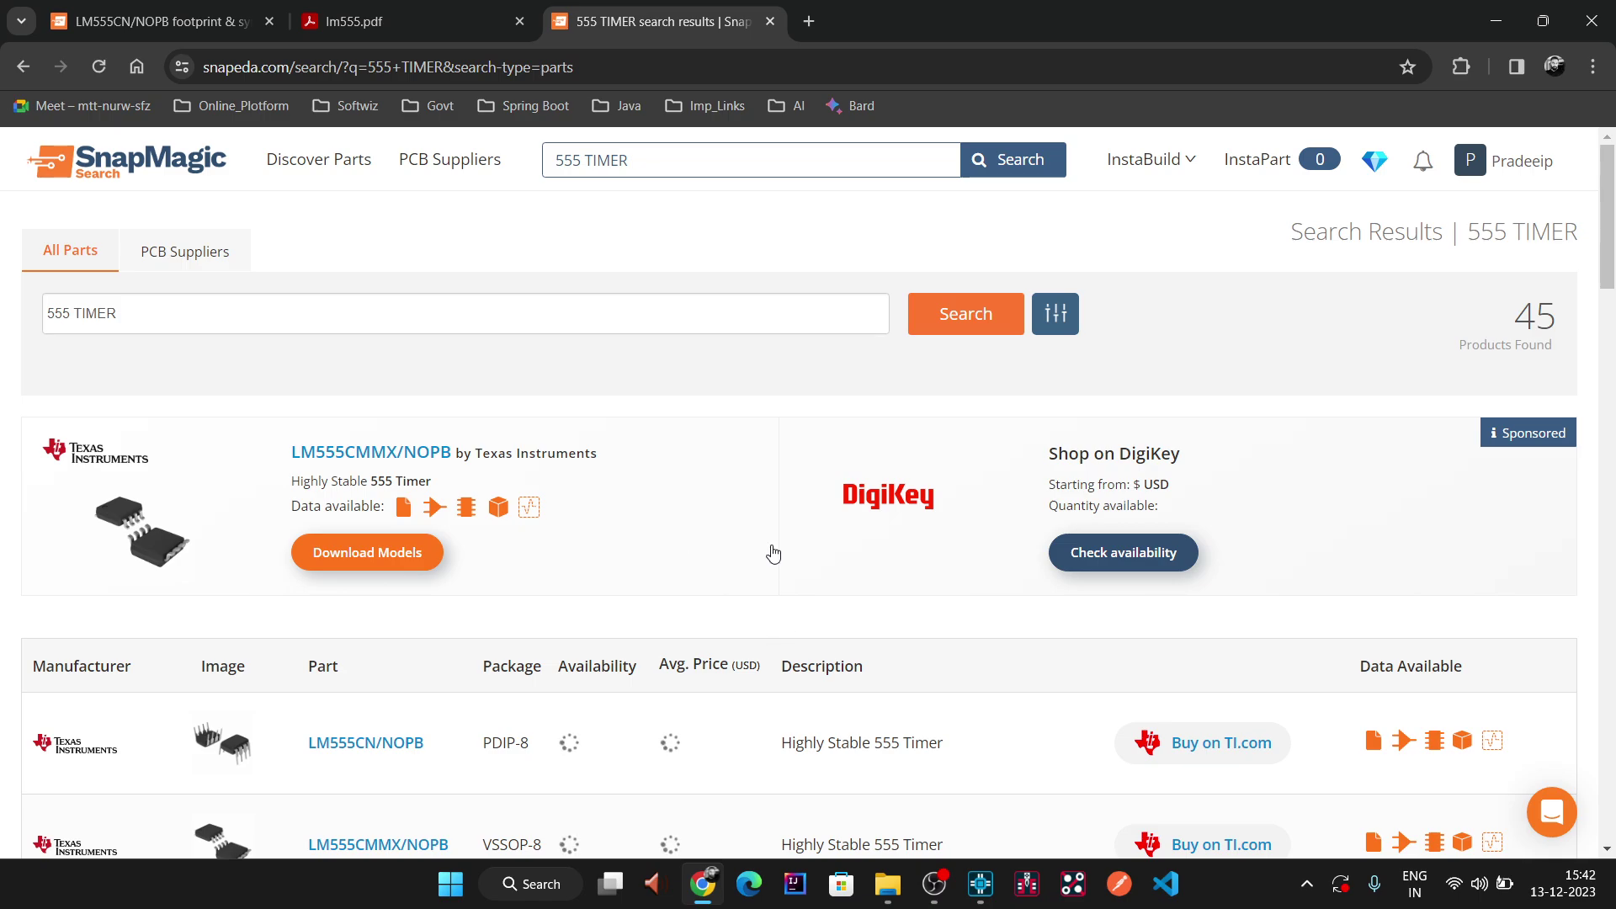
- Open the part page of the SOIC-8 Texas Instruments LM555CM/NOPB from the search results
scroll(772, 553, down, 6)
mouse_move(261, 425)
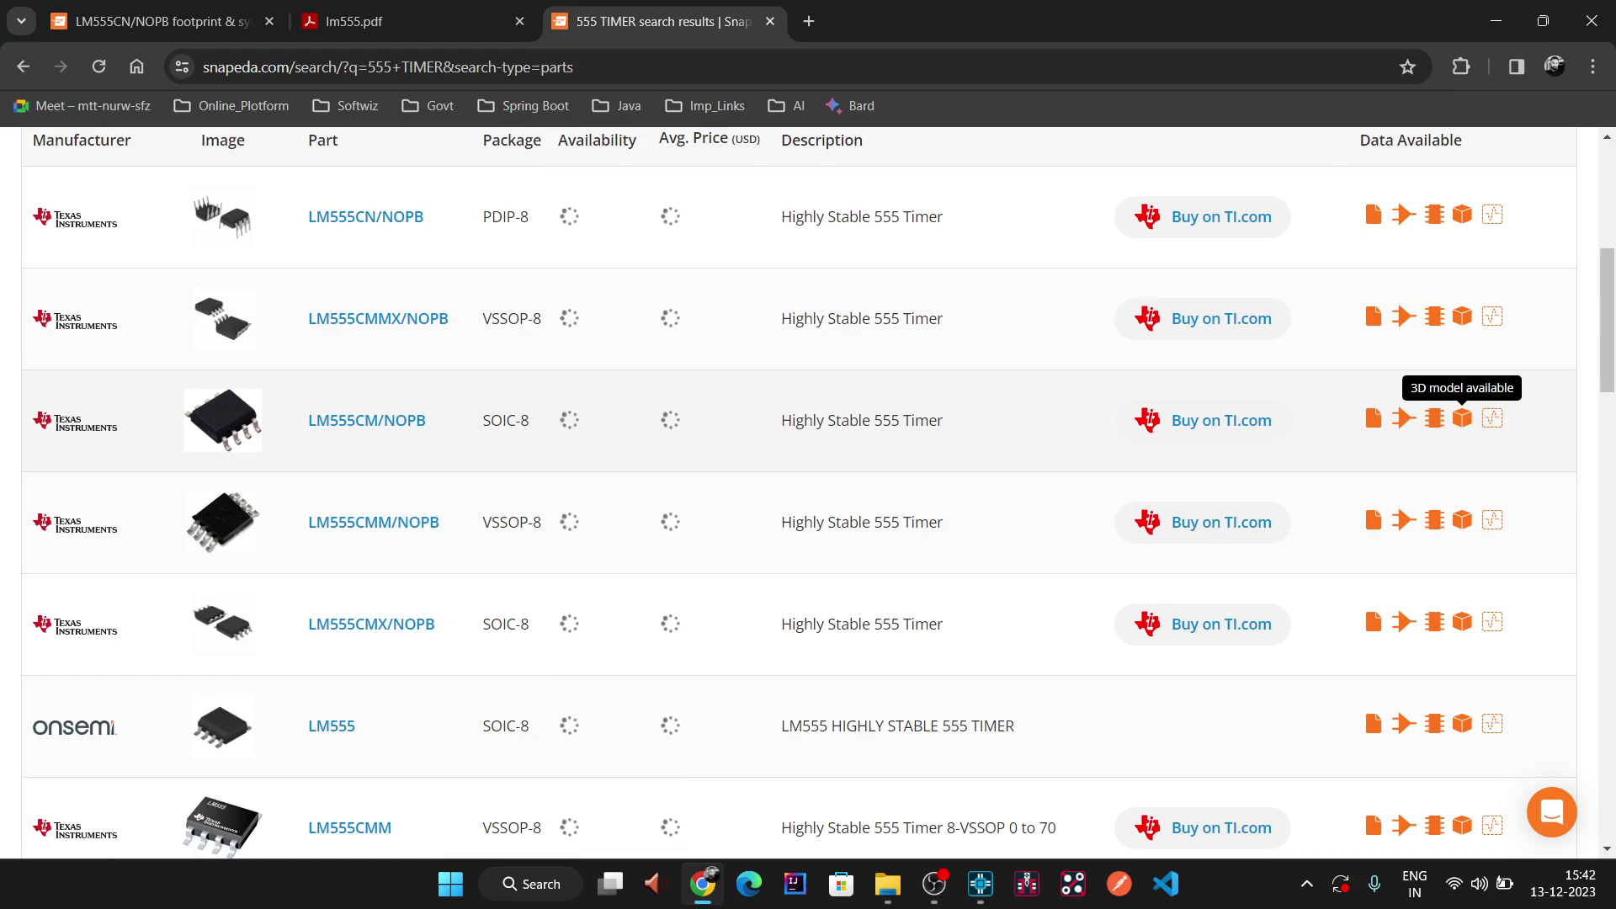
click(1463, 421)
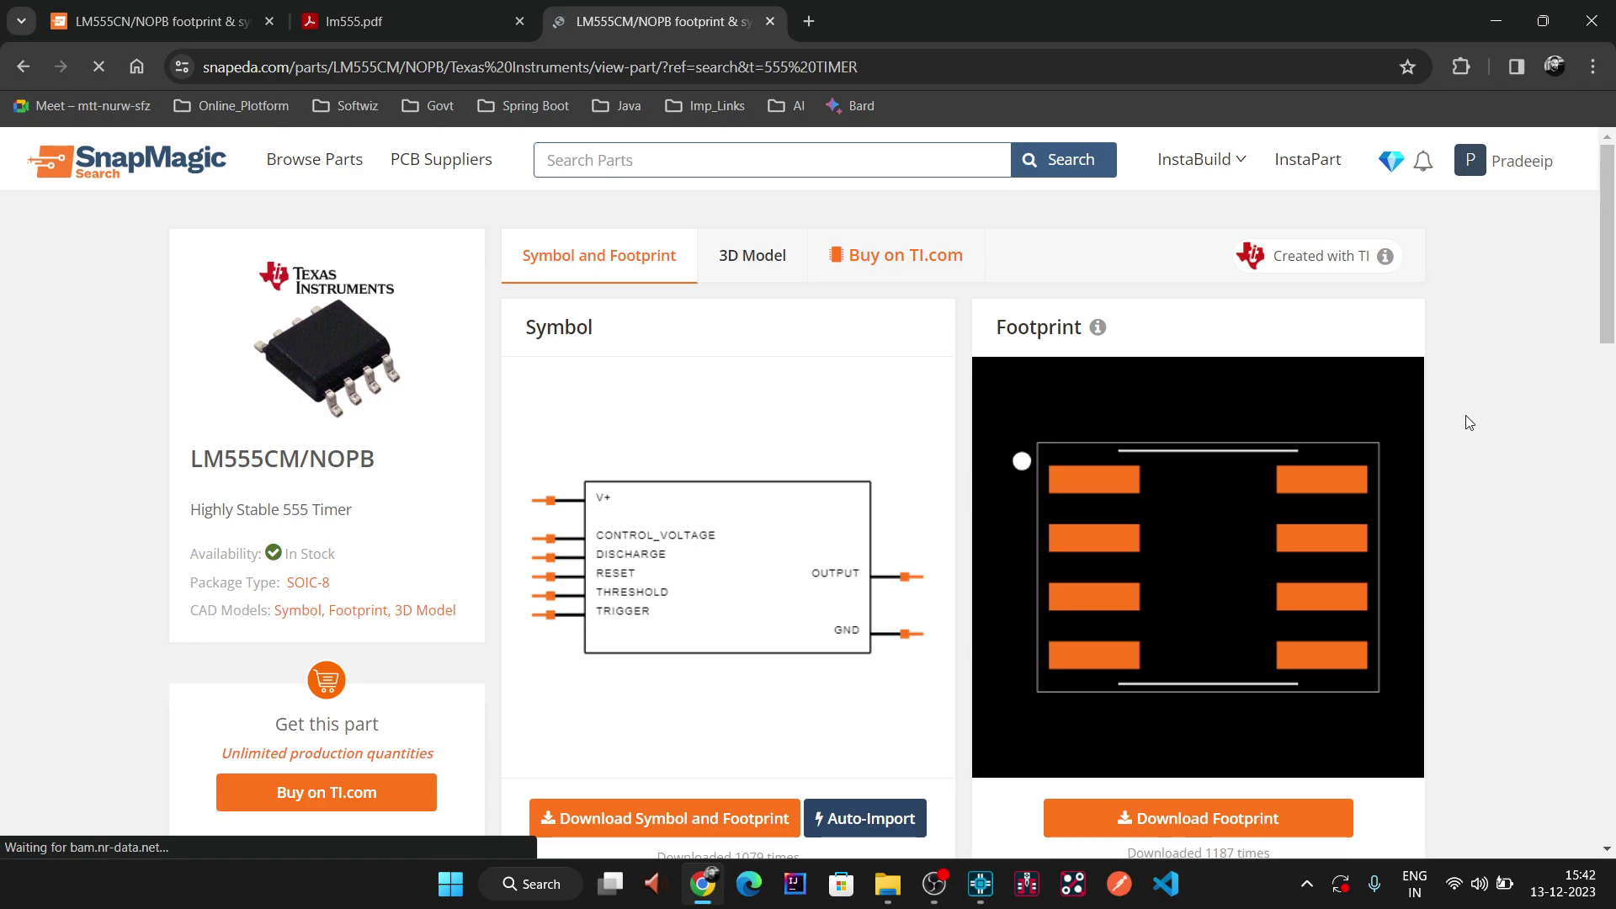
mouse_move(661, 581)
mouse_down()
mouse_move(680, 627)
mouse_move(750, 580)
mouse_up()
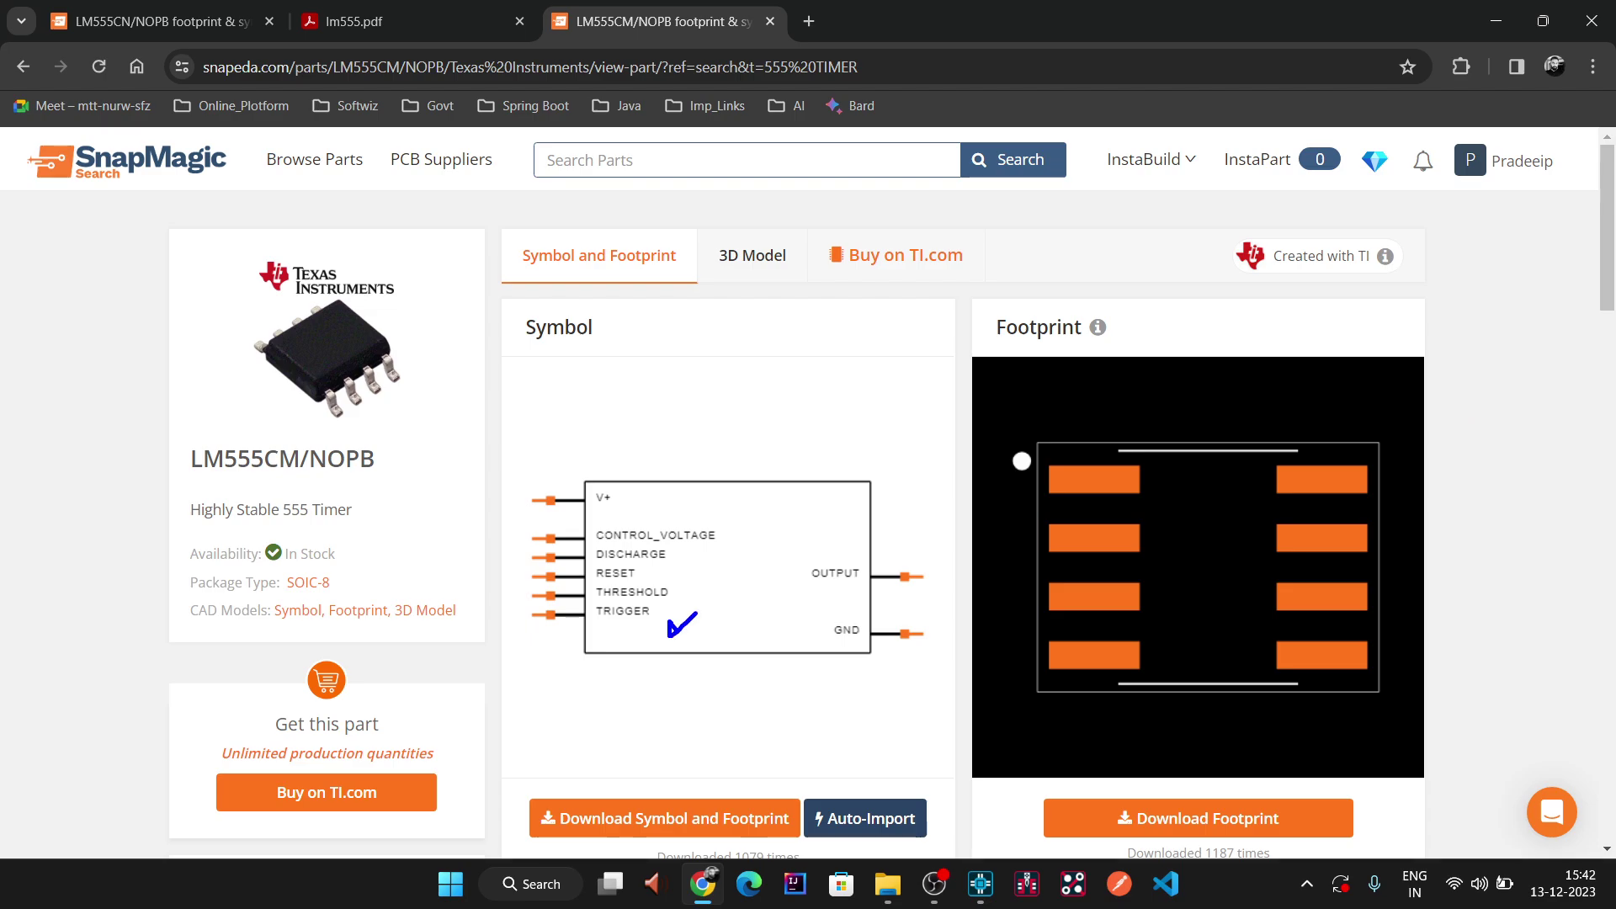
drag(708, 549, 736, 528)
drag(792, 645, 815, 633)
drag(775, 582, 812, 553)
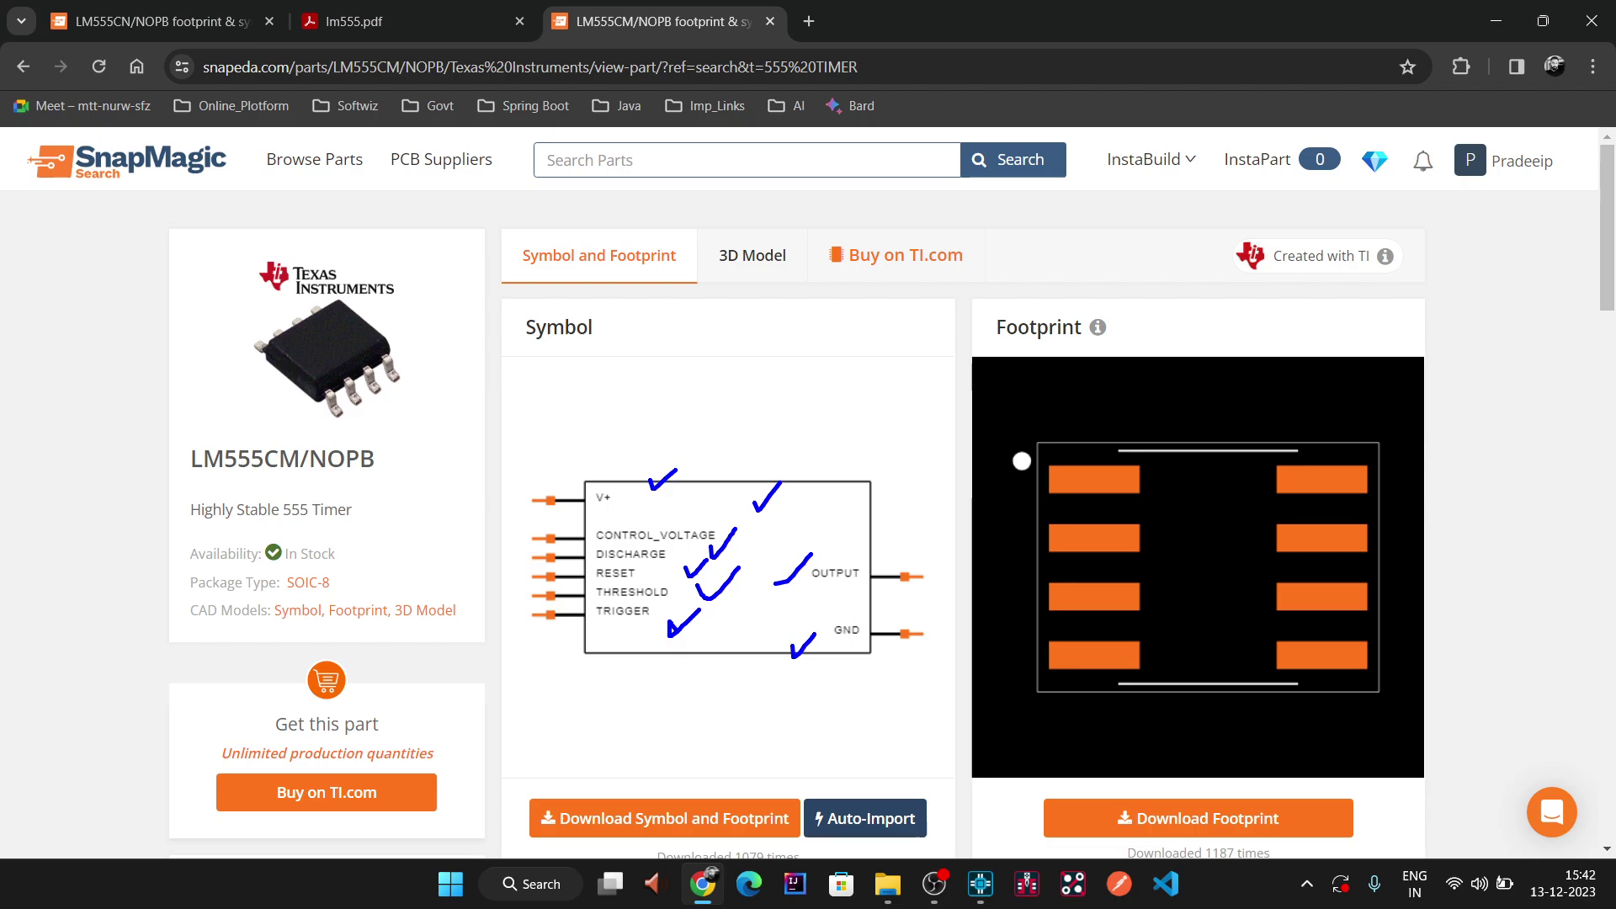
drag(500, 593, 521, 571)
drag(736, 691, 778, 658)
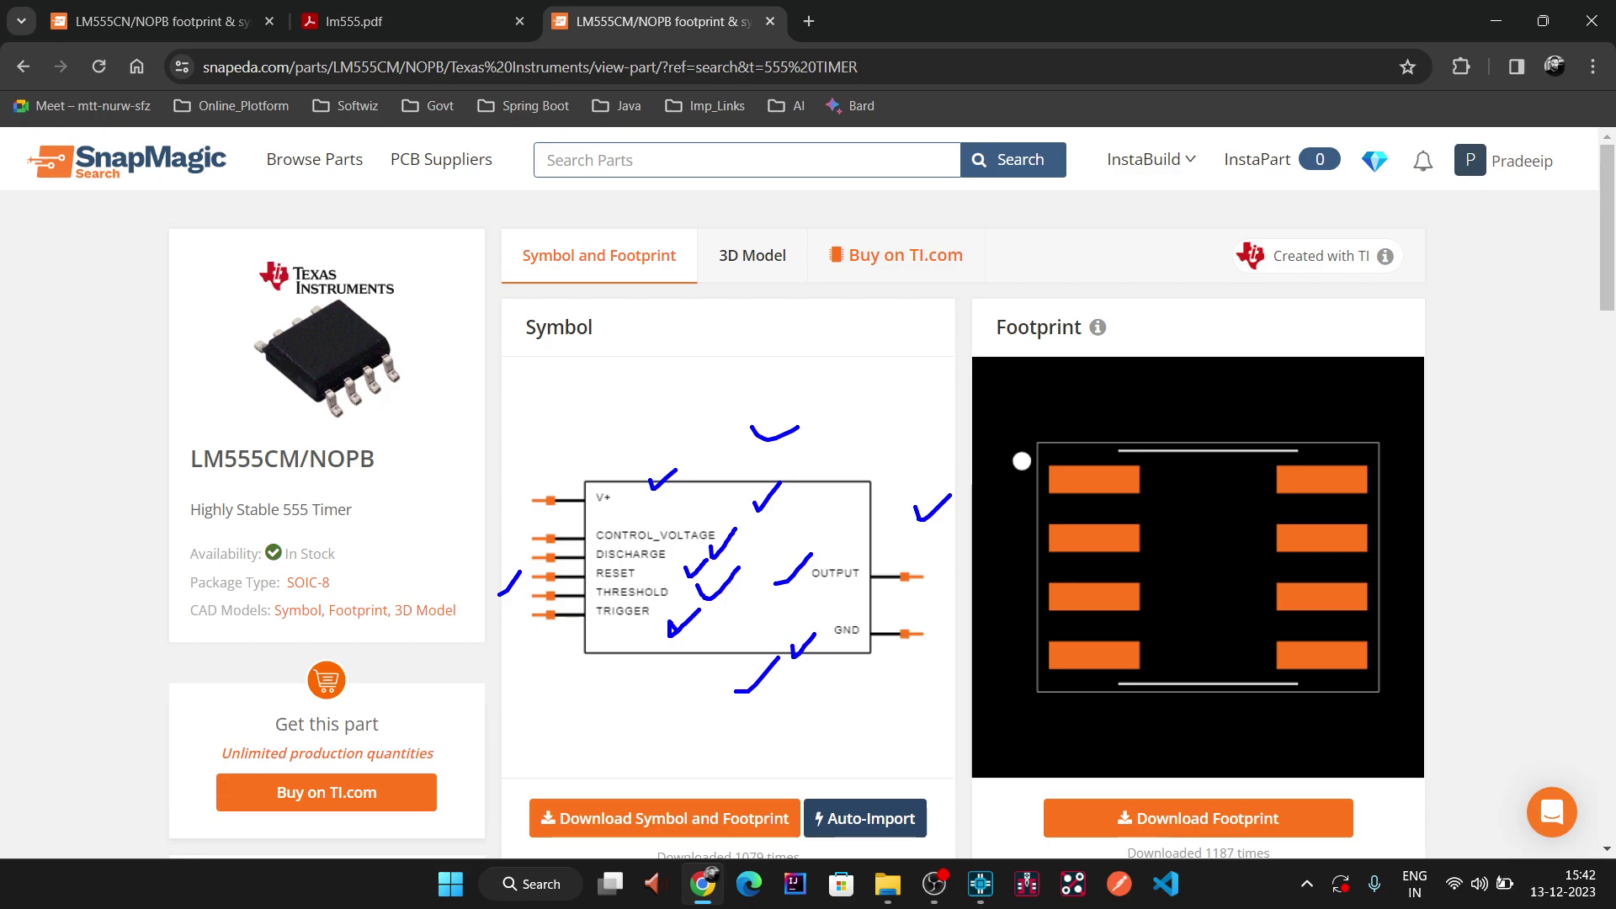
key(Escape)
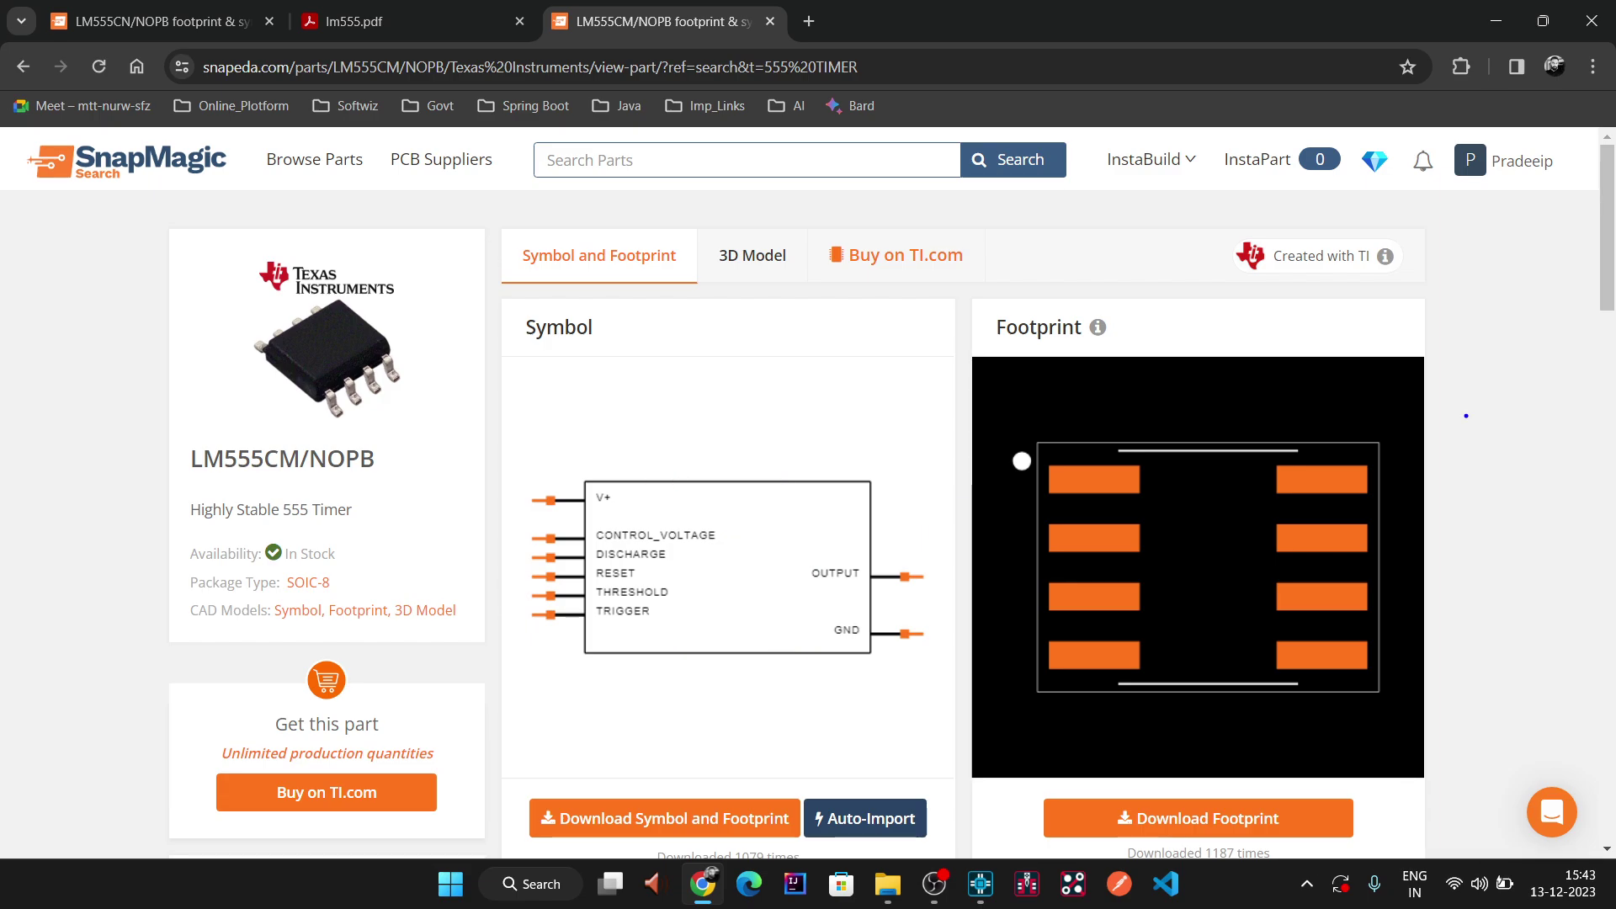
mouse_move(1237, 377)
mouse_down()
mouse_move(947, 566)
mouse_move(1469, 610)
mouse_move(1233, 376)
mouse_up()
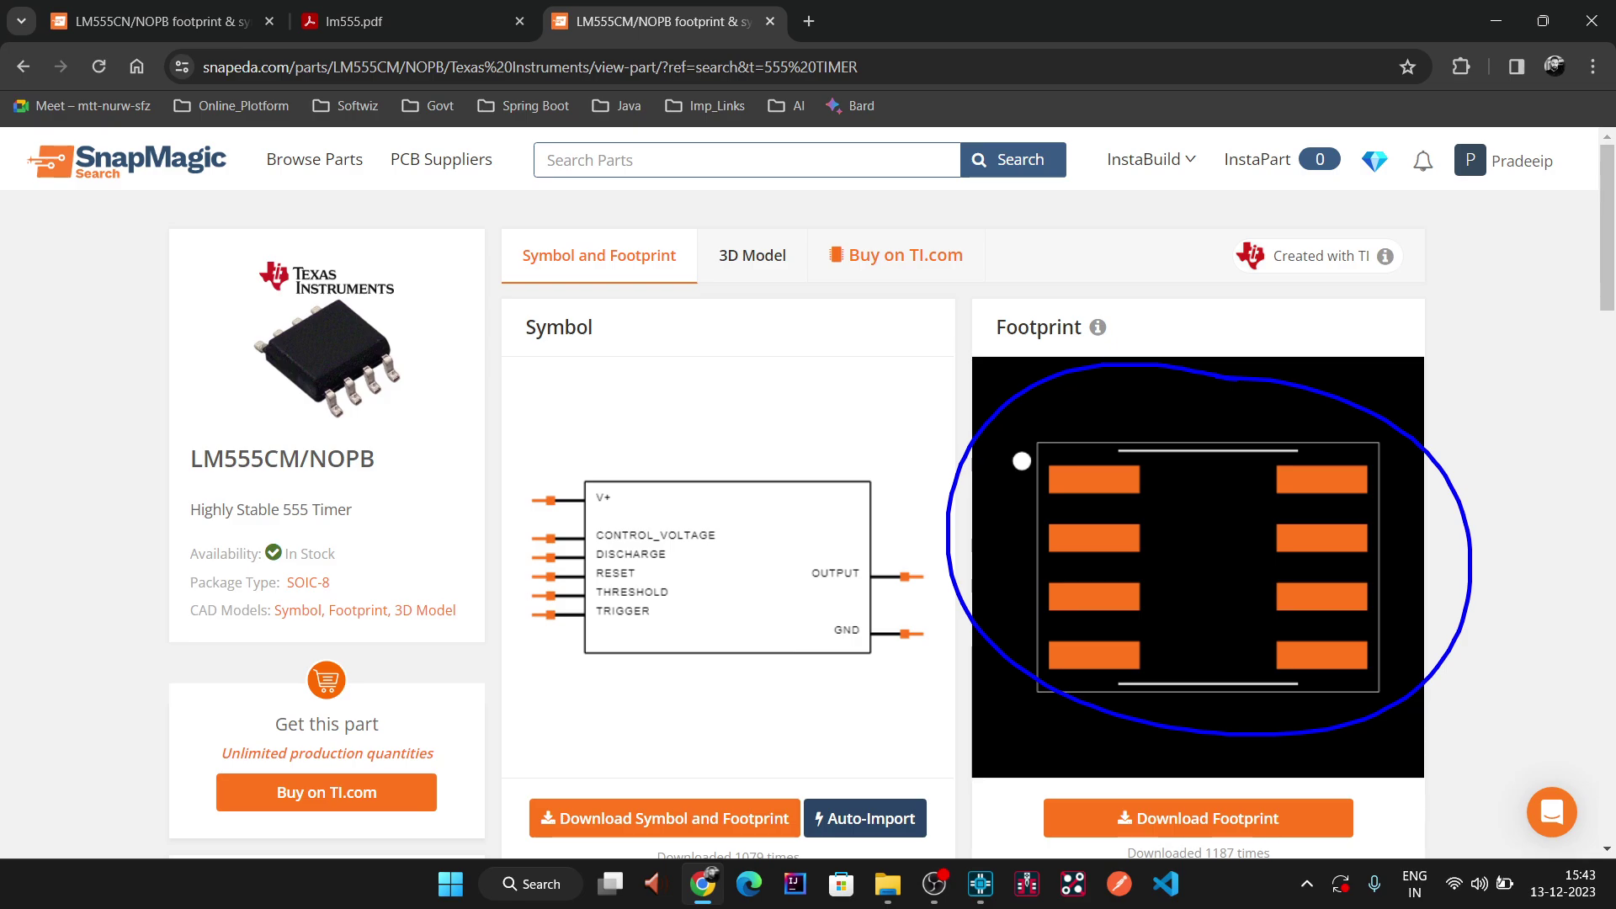
mouse_move(360, 253)
mouse_down()
mouse_move(392, 412)
mouse_move(364, 250)
mouse_up()
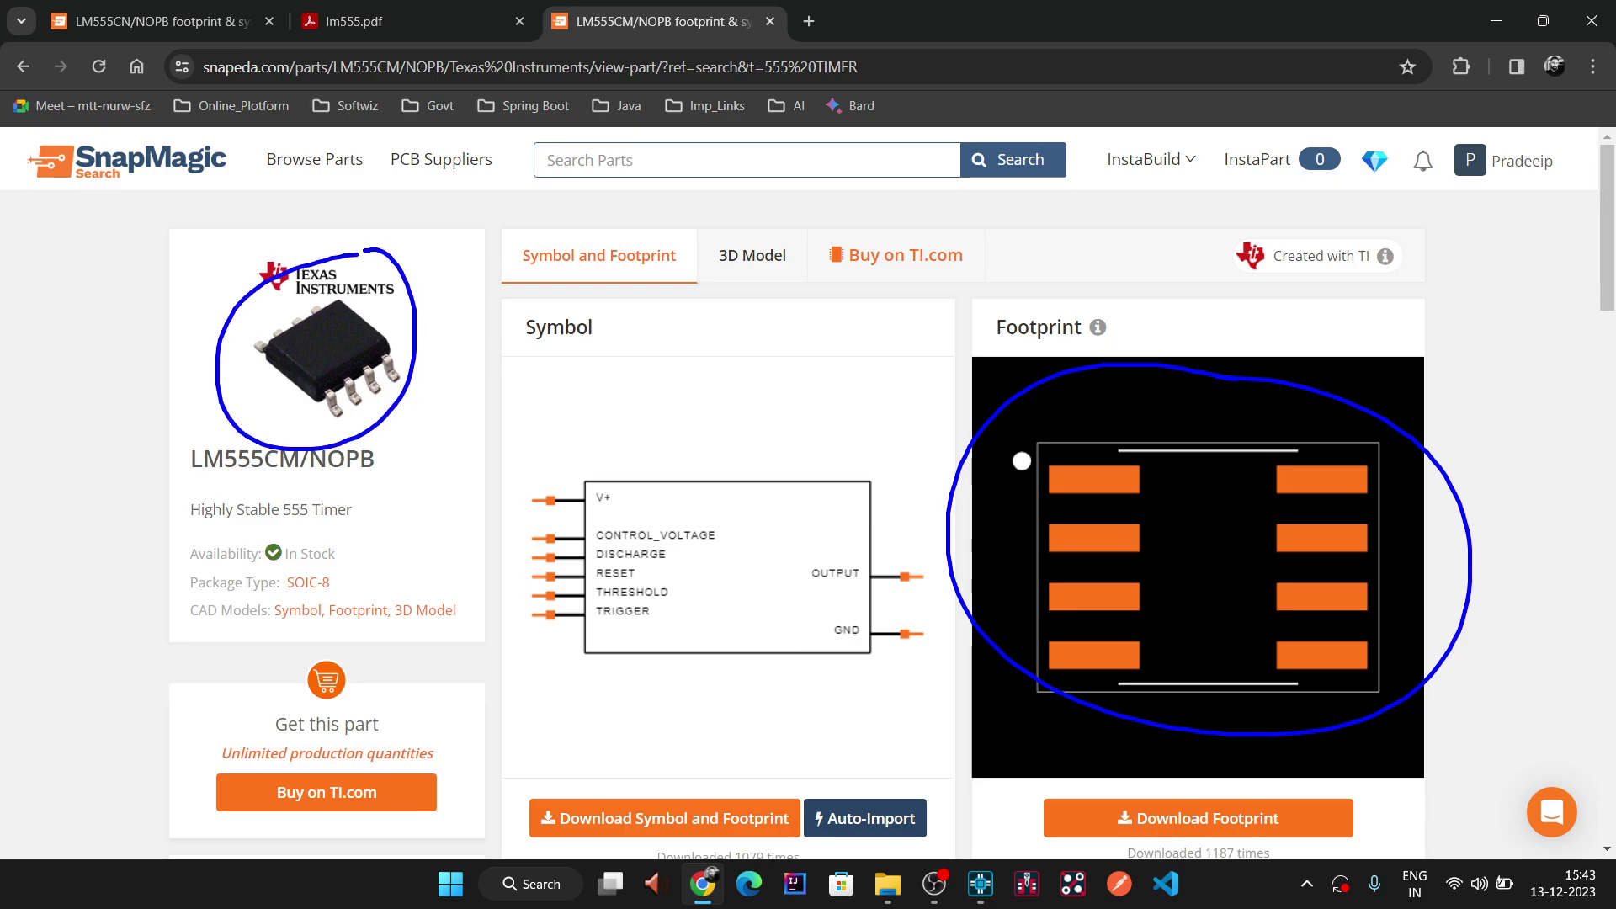
mouse_move(418, 332)
mouse_down()
mouse_move(434, 311)
mouse_move(977, 339)
mouse_move(969, 368)
mouse_up()
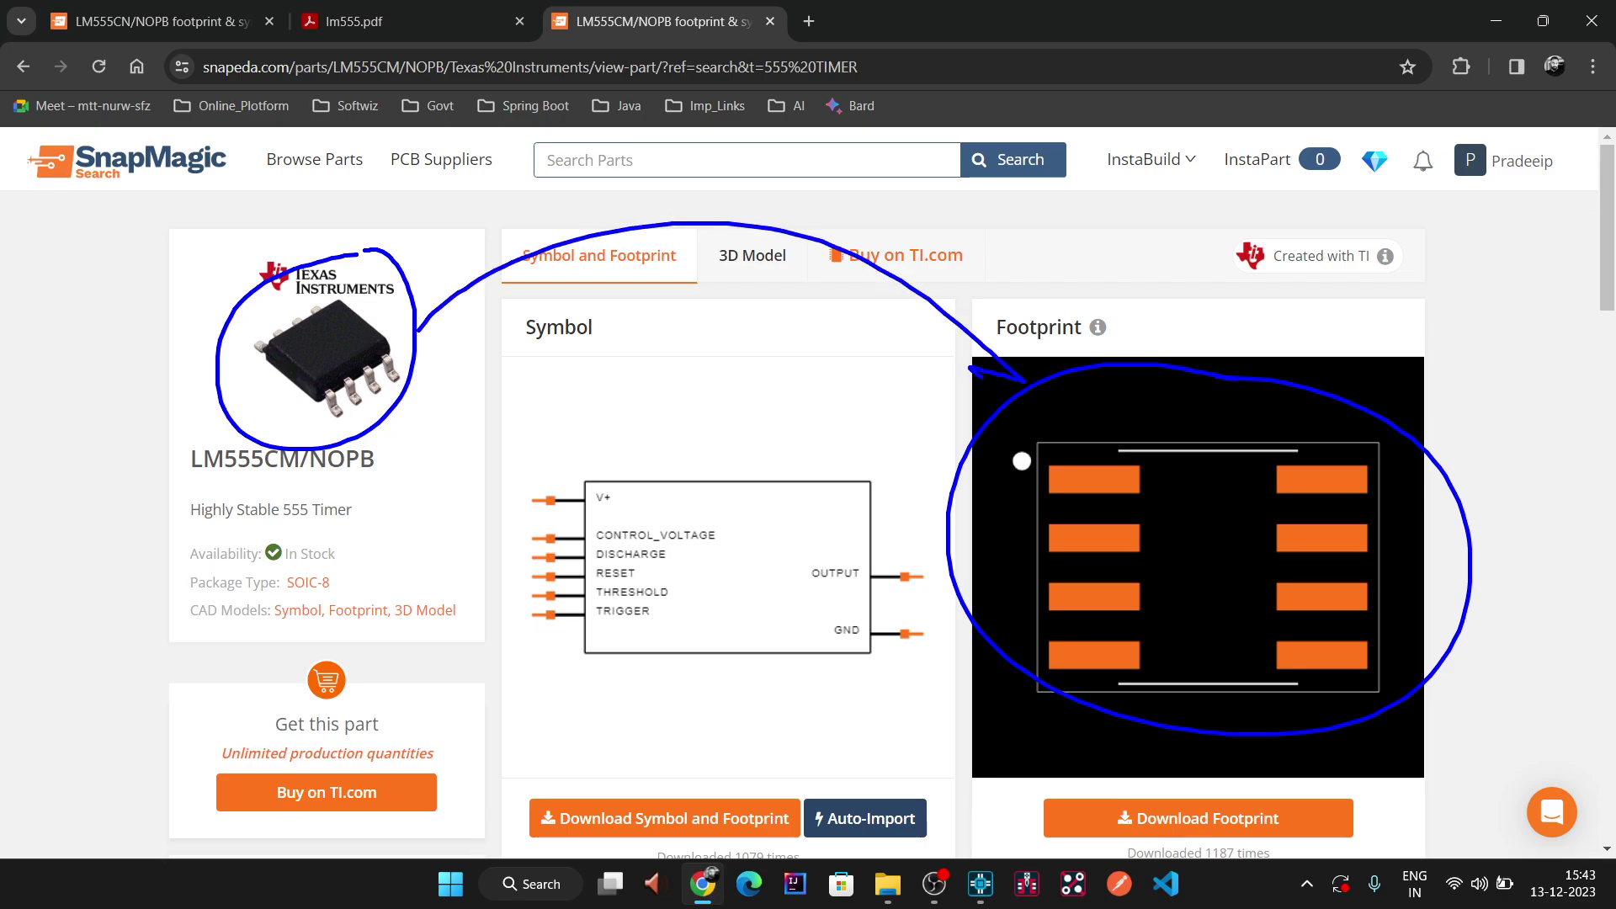
key(Escape)
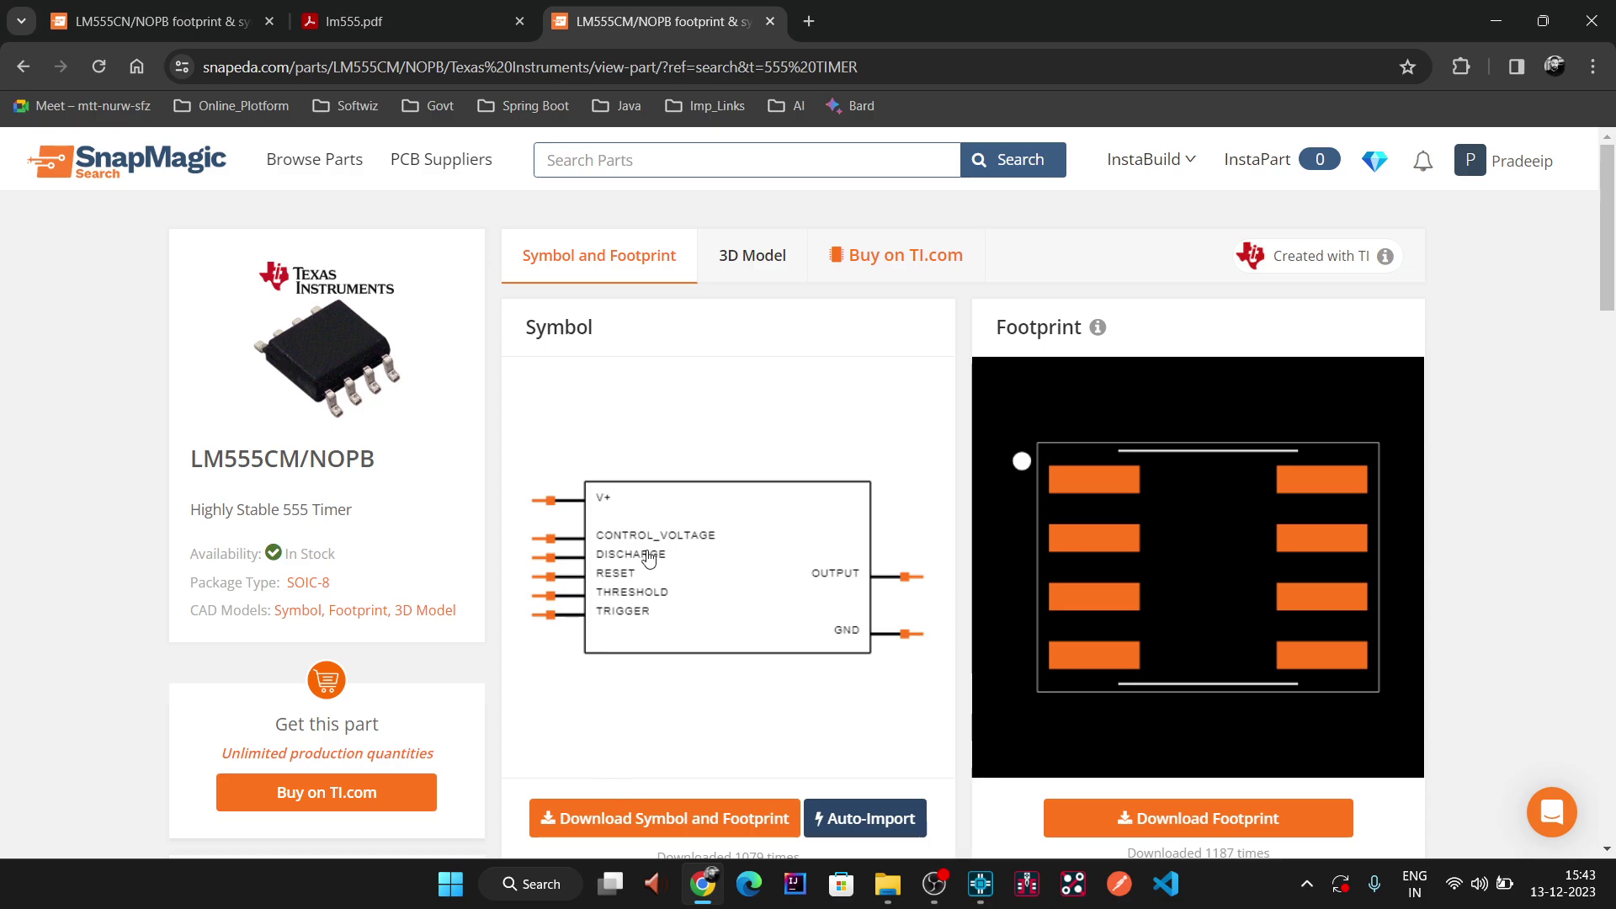
- Examine the LM555CM/NOPB 3D model from several angles in fullscreen, and leave fullscreen
click(752, 271)
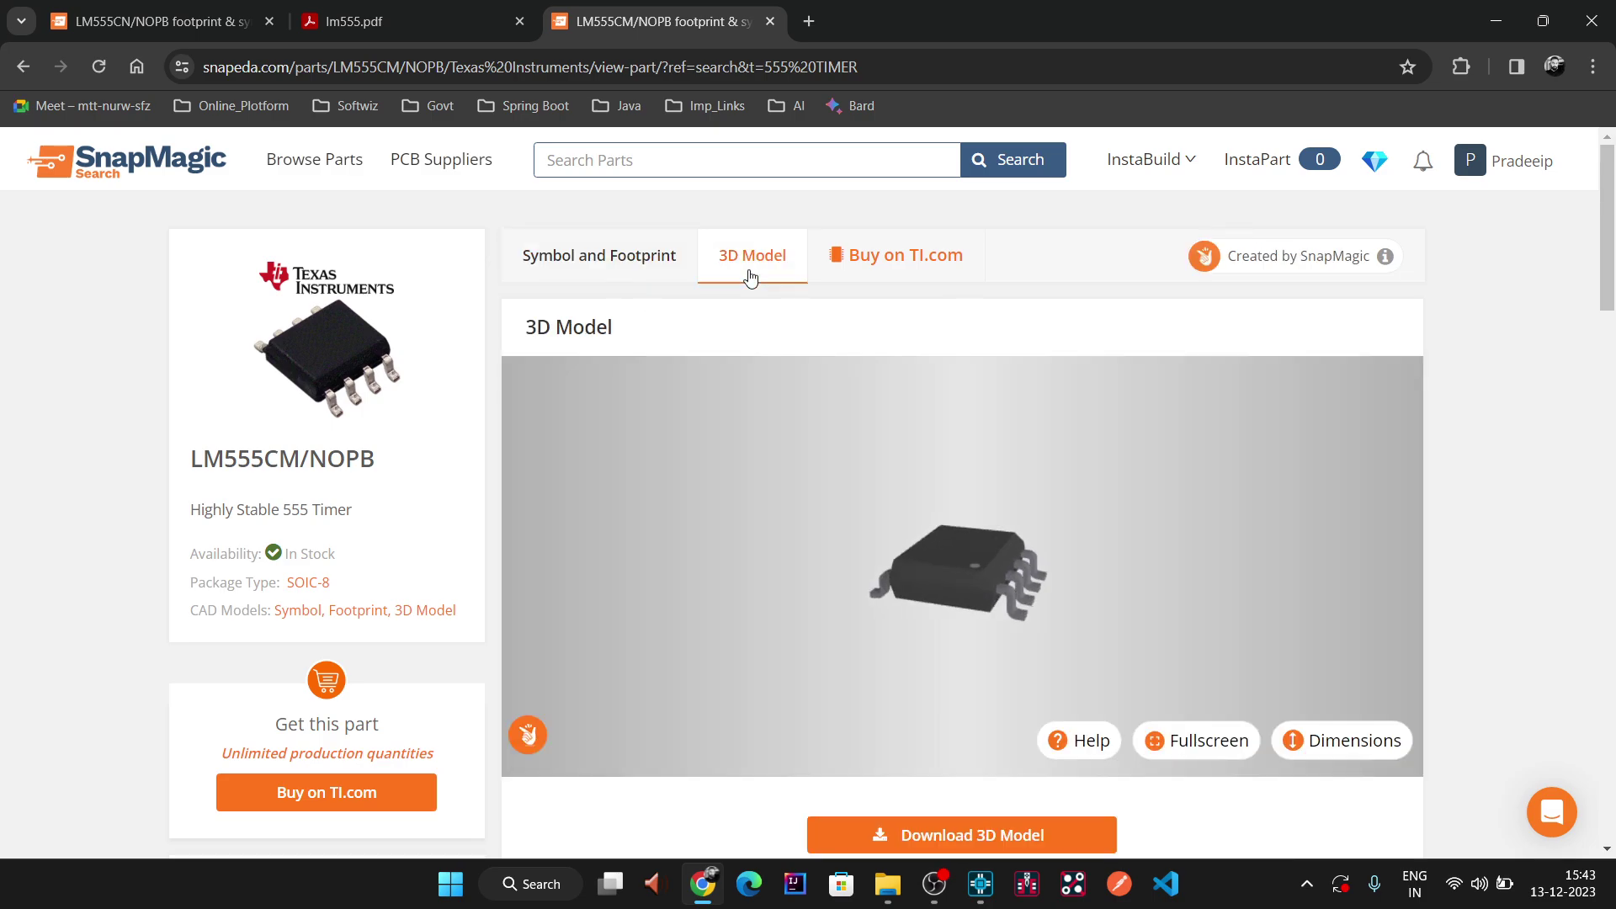
click(1239, 742)
drag(1179, 595, 1080, 596)
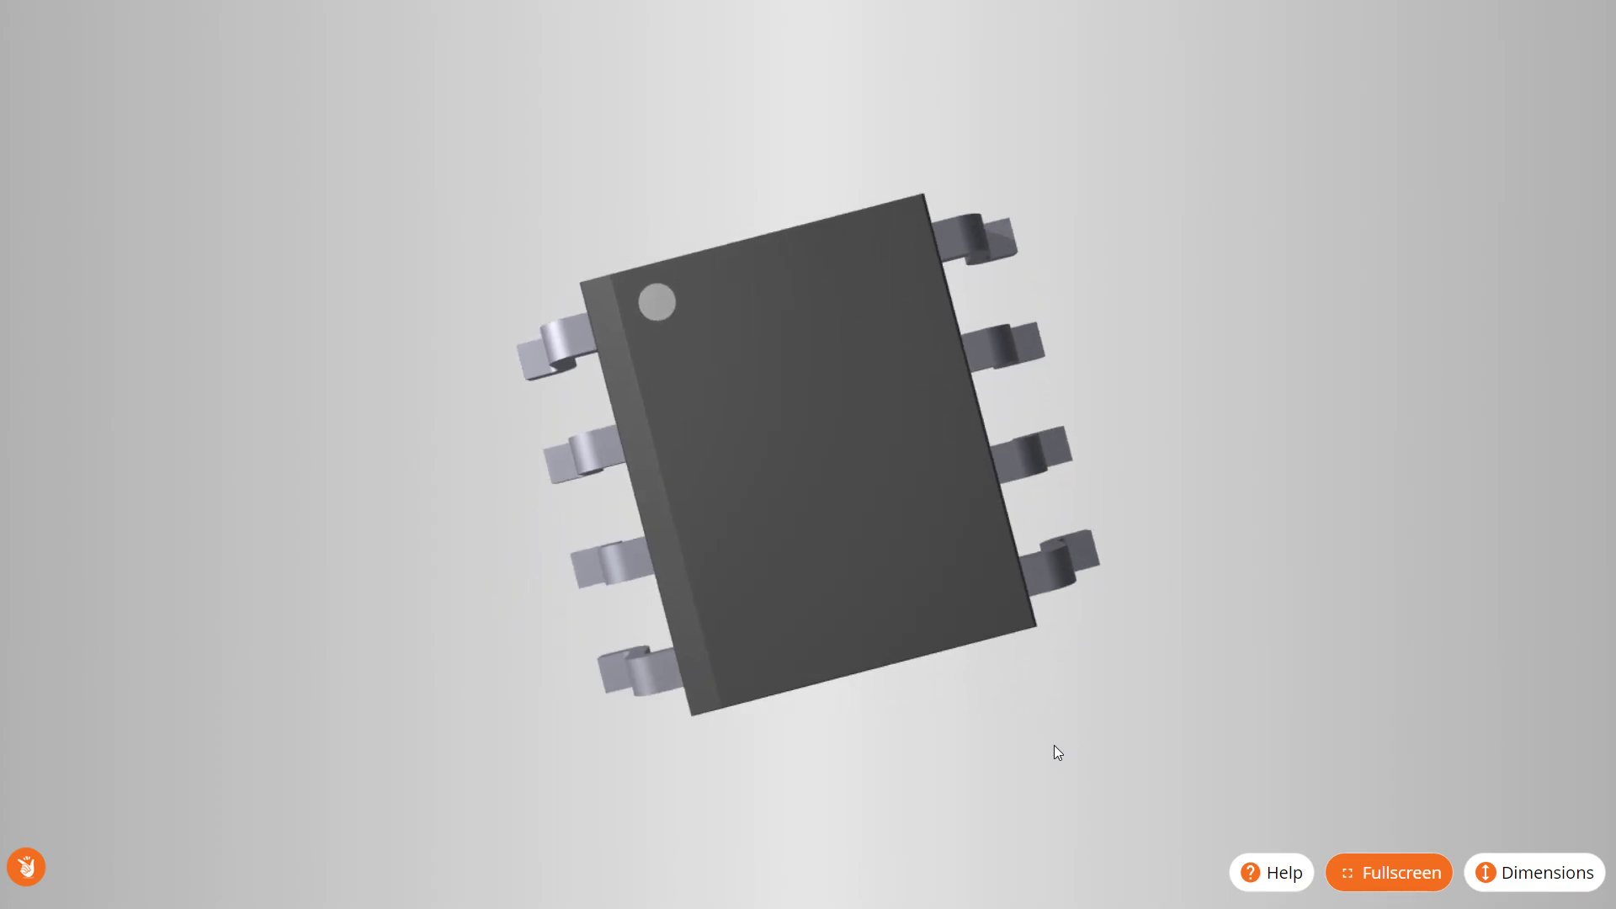
drag(1053, 750, 1006, 640)
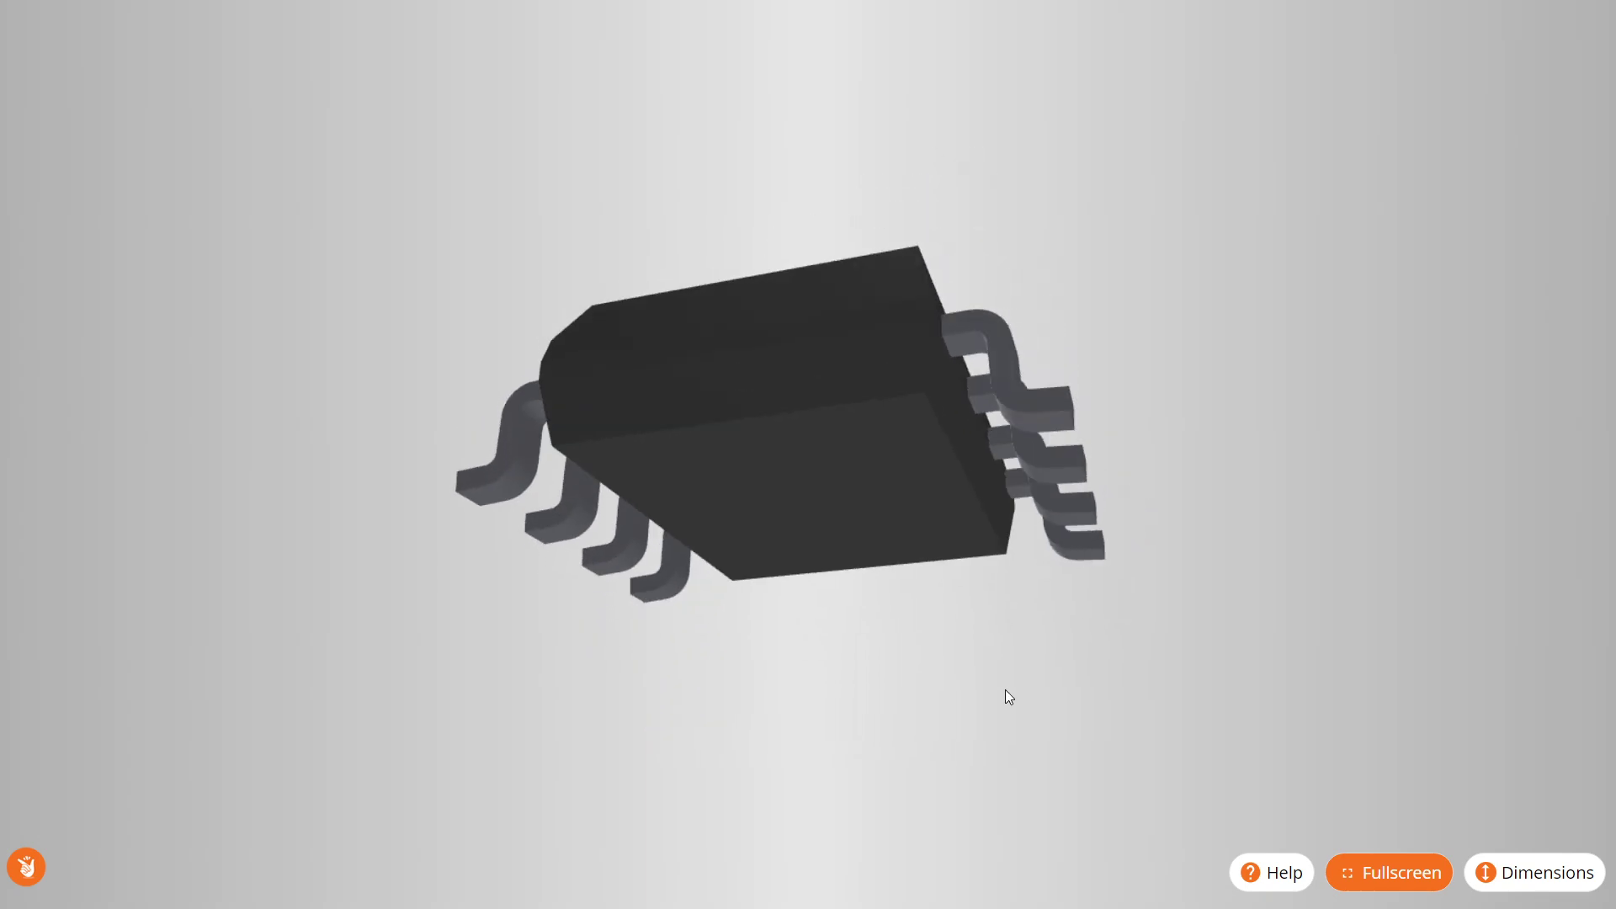
click(1389, 873)
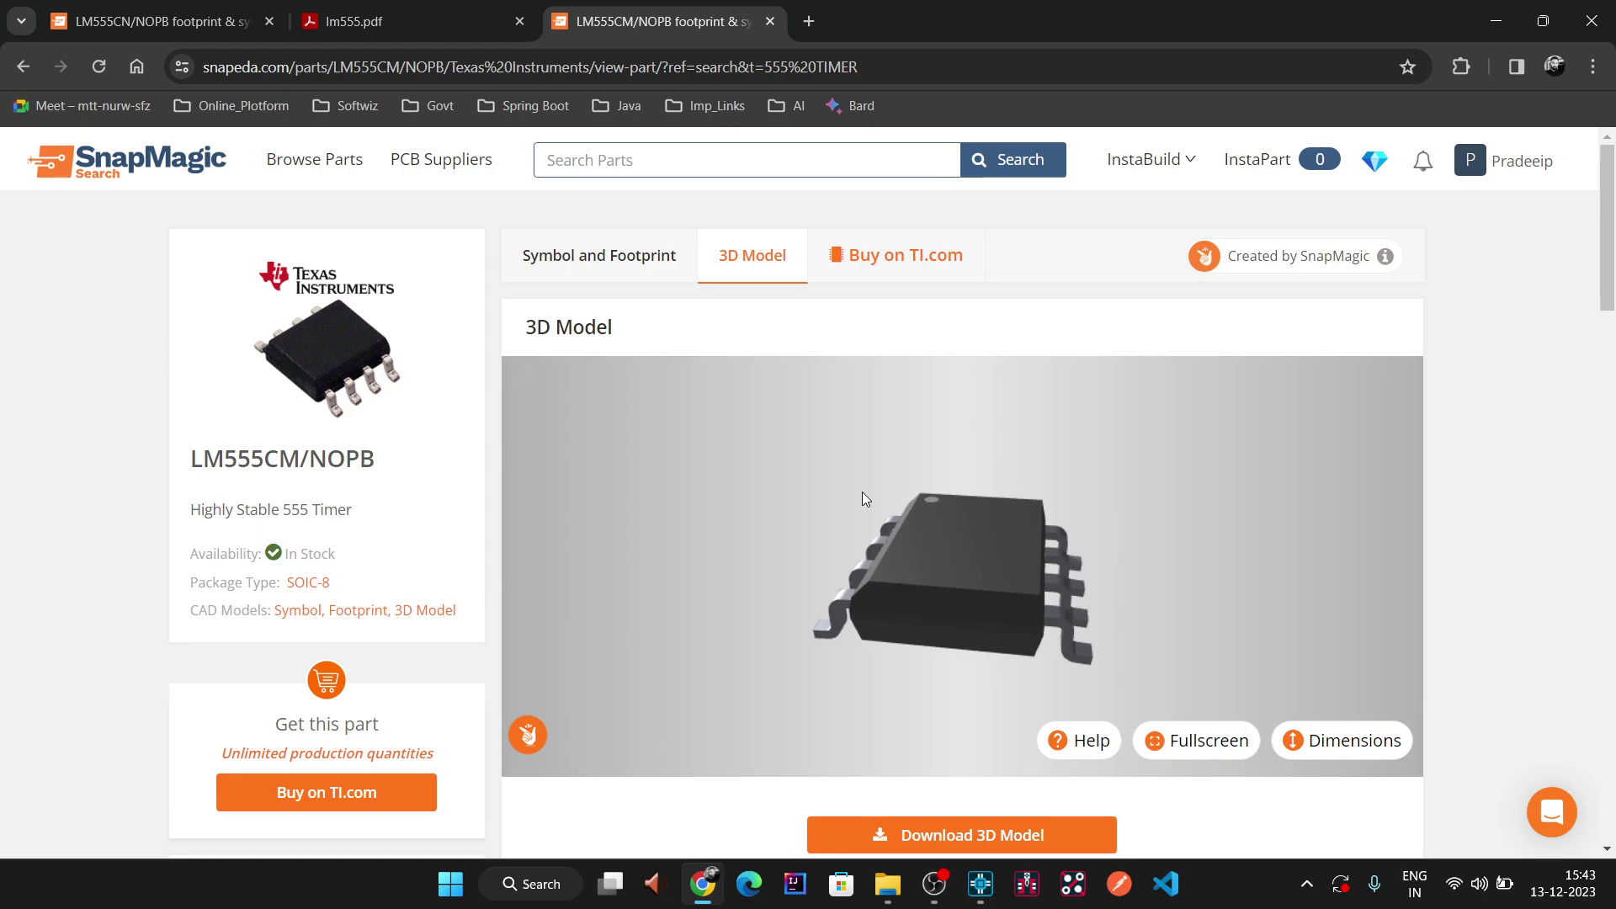
- Download the LM555CM/NOPB symbol and footprint in OrCAD / Allegro format and show the zip file in a maximized folder window
click(594, 263)
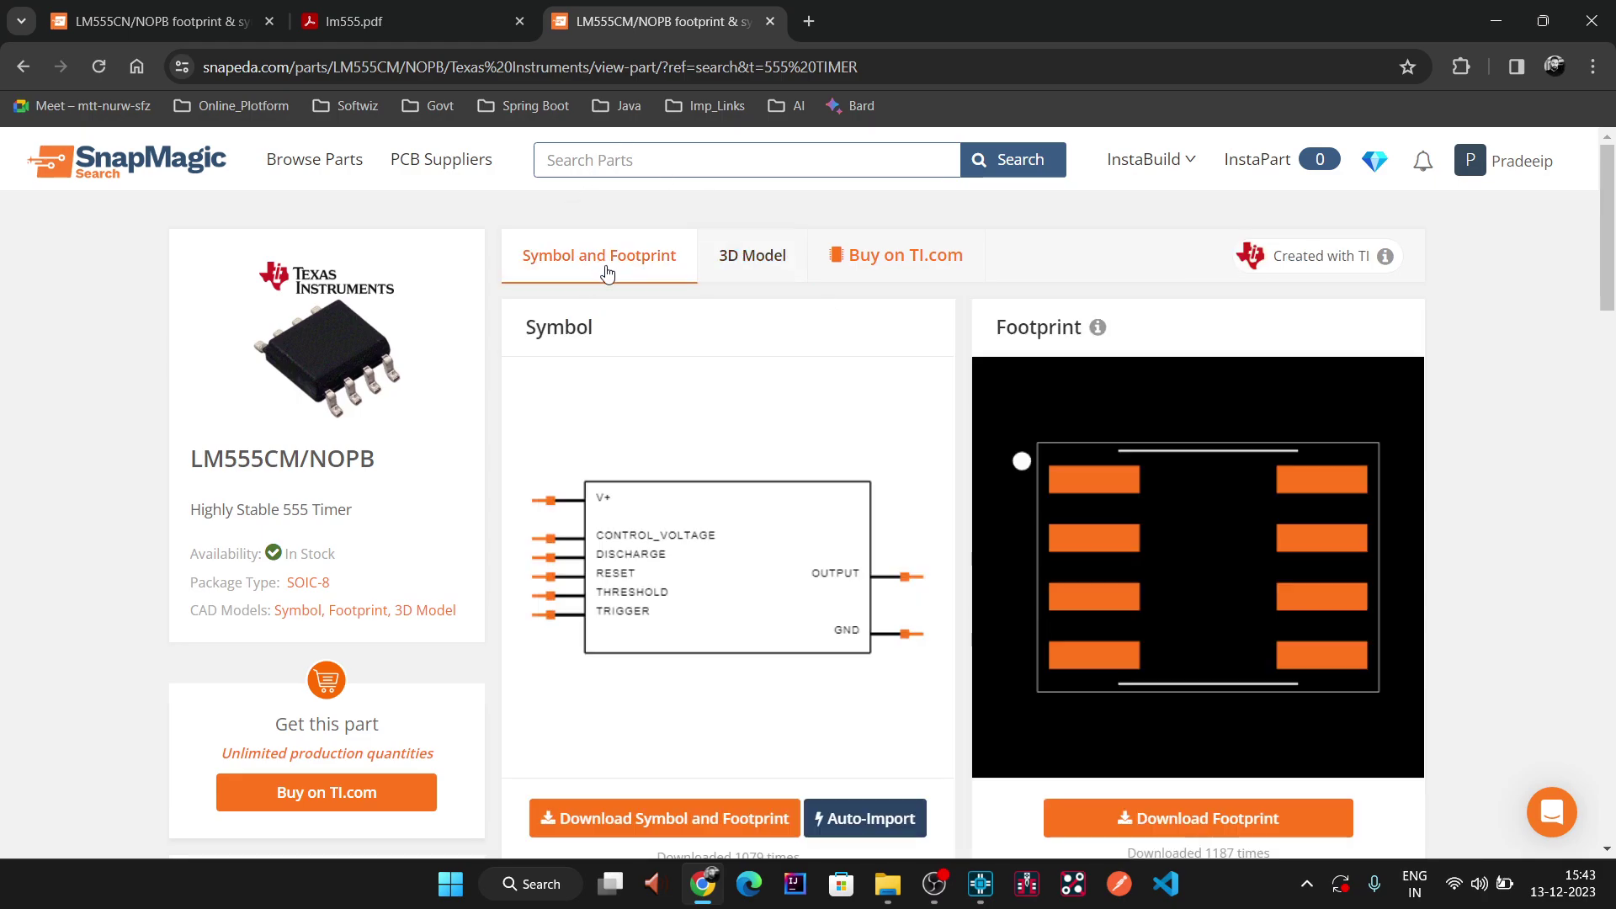
click(772, 818)
scroll(762, 564, down, 7)
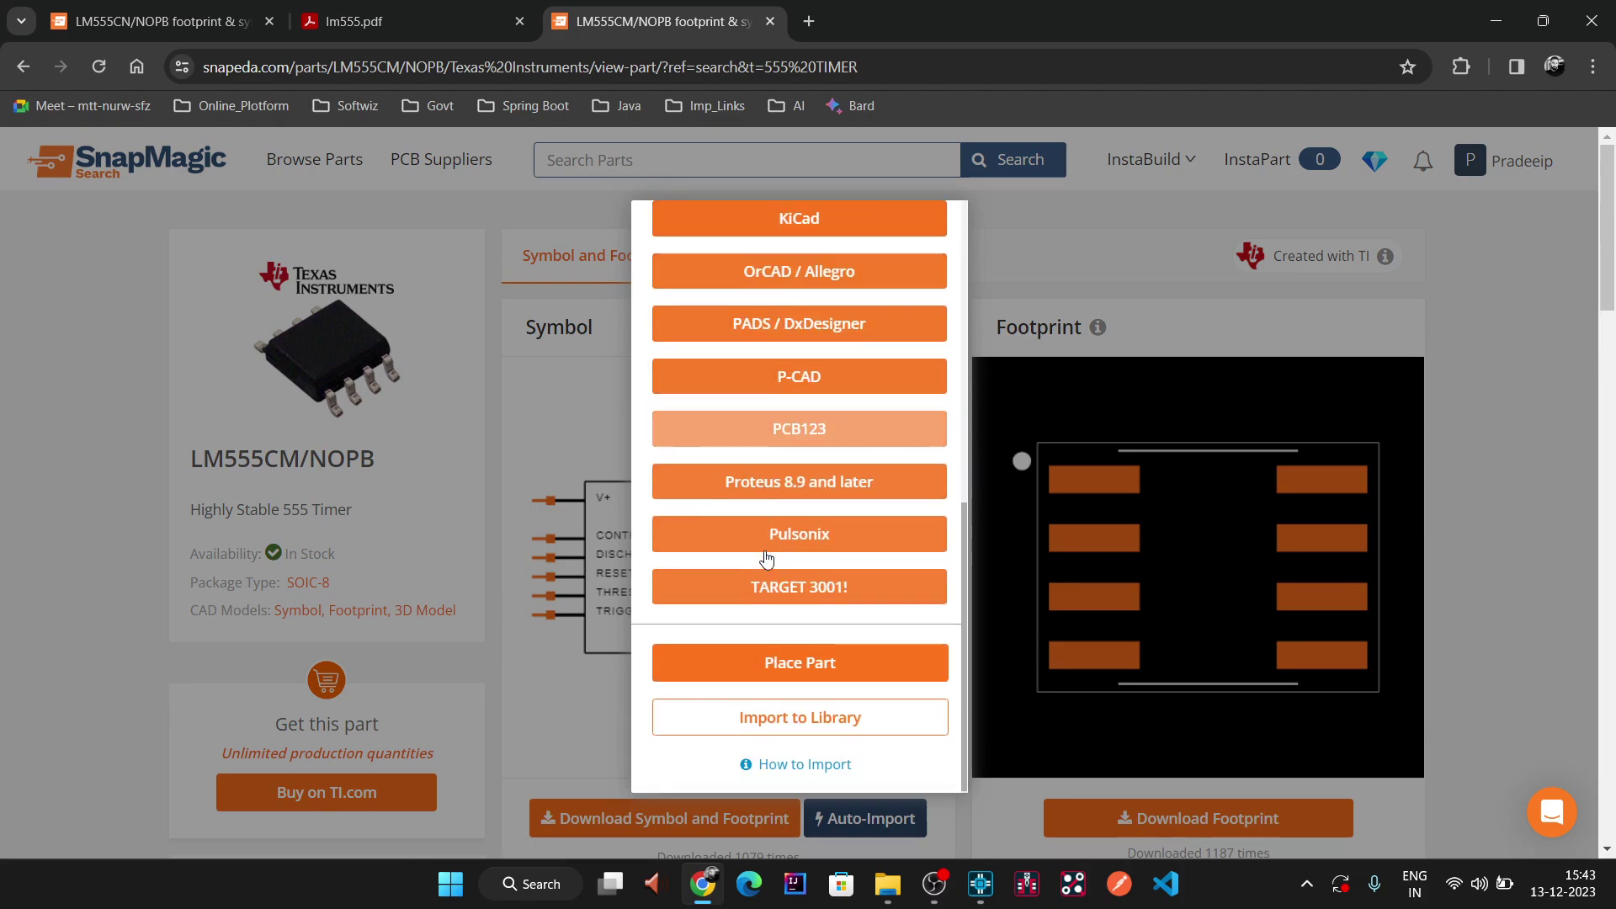
scroll(778, 598, up, 8)
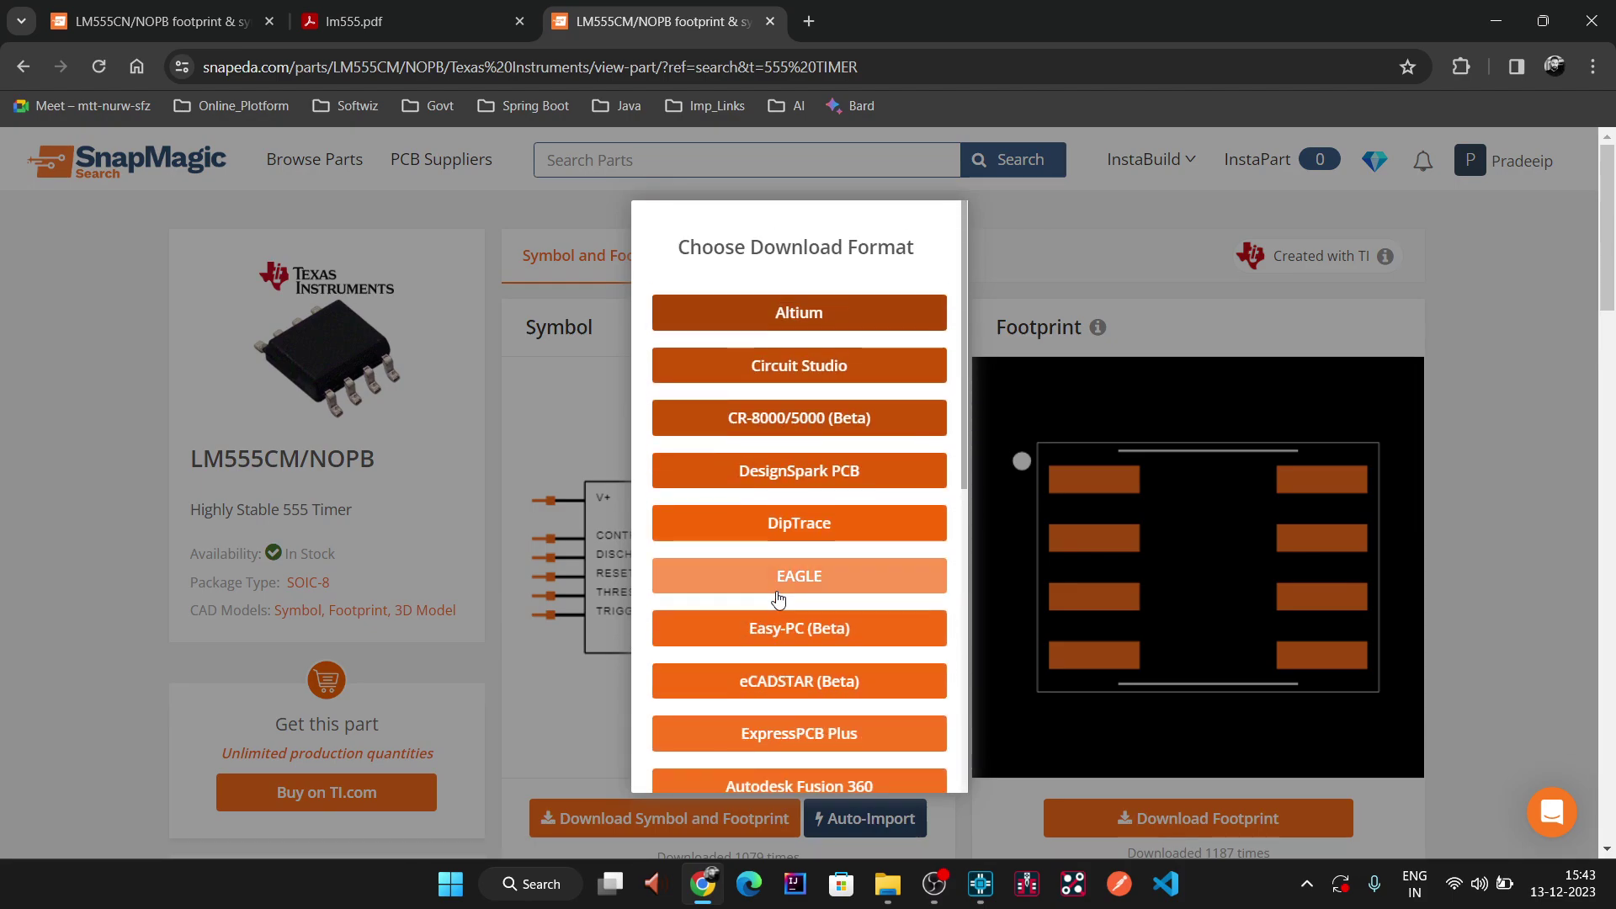
scroll(779, 600, down, 2)
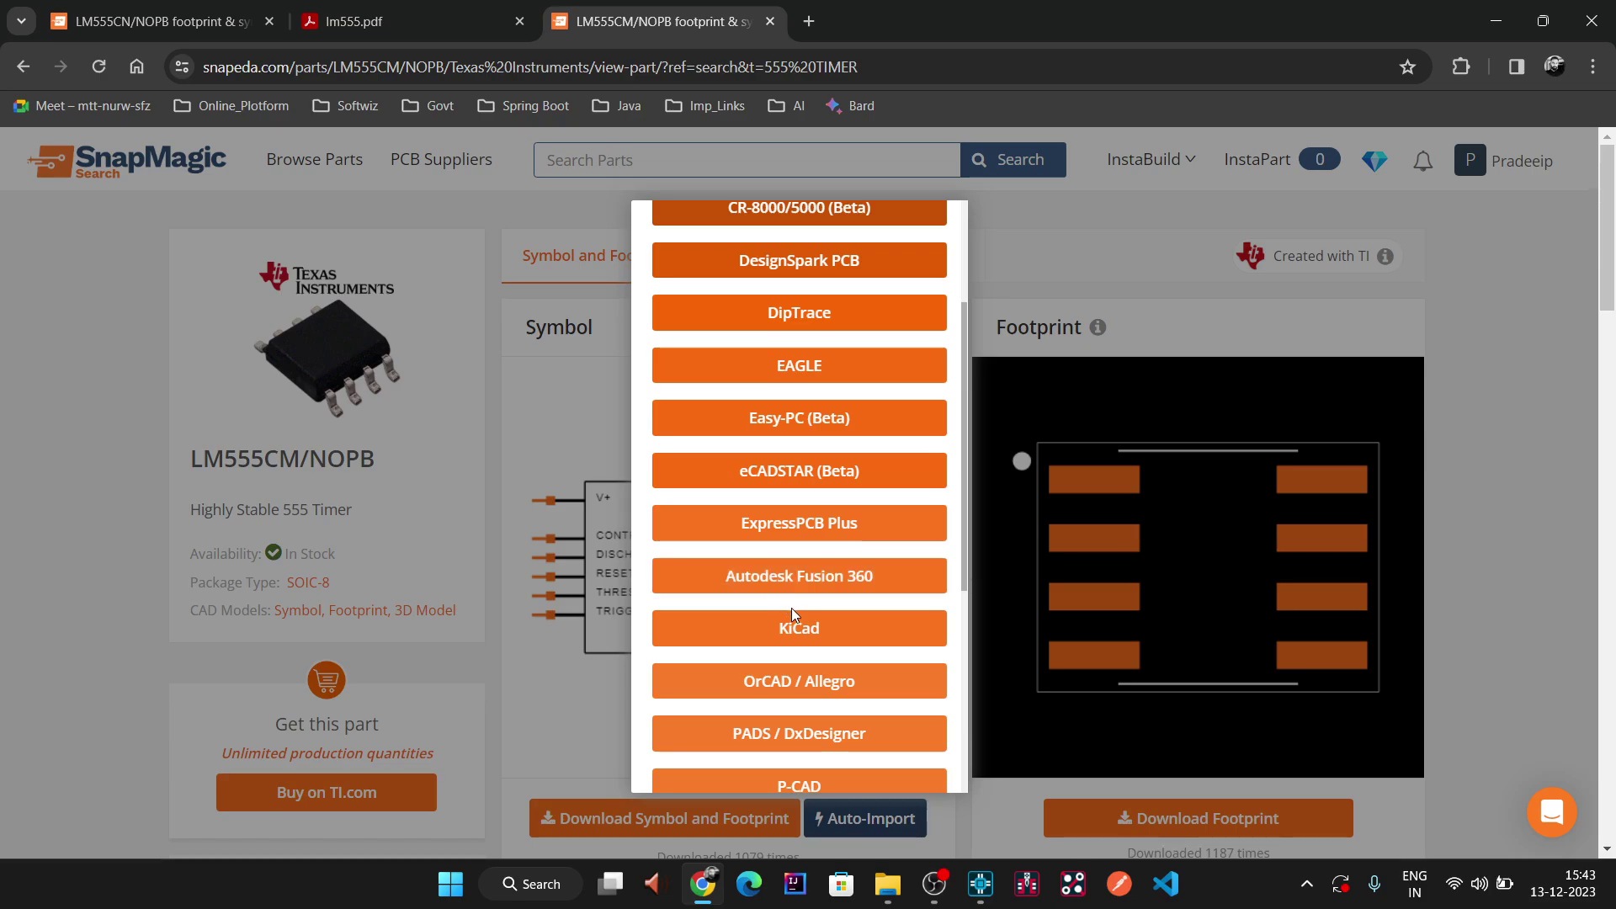
click(812, 686)
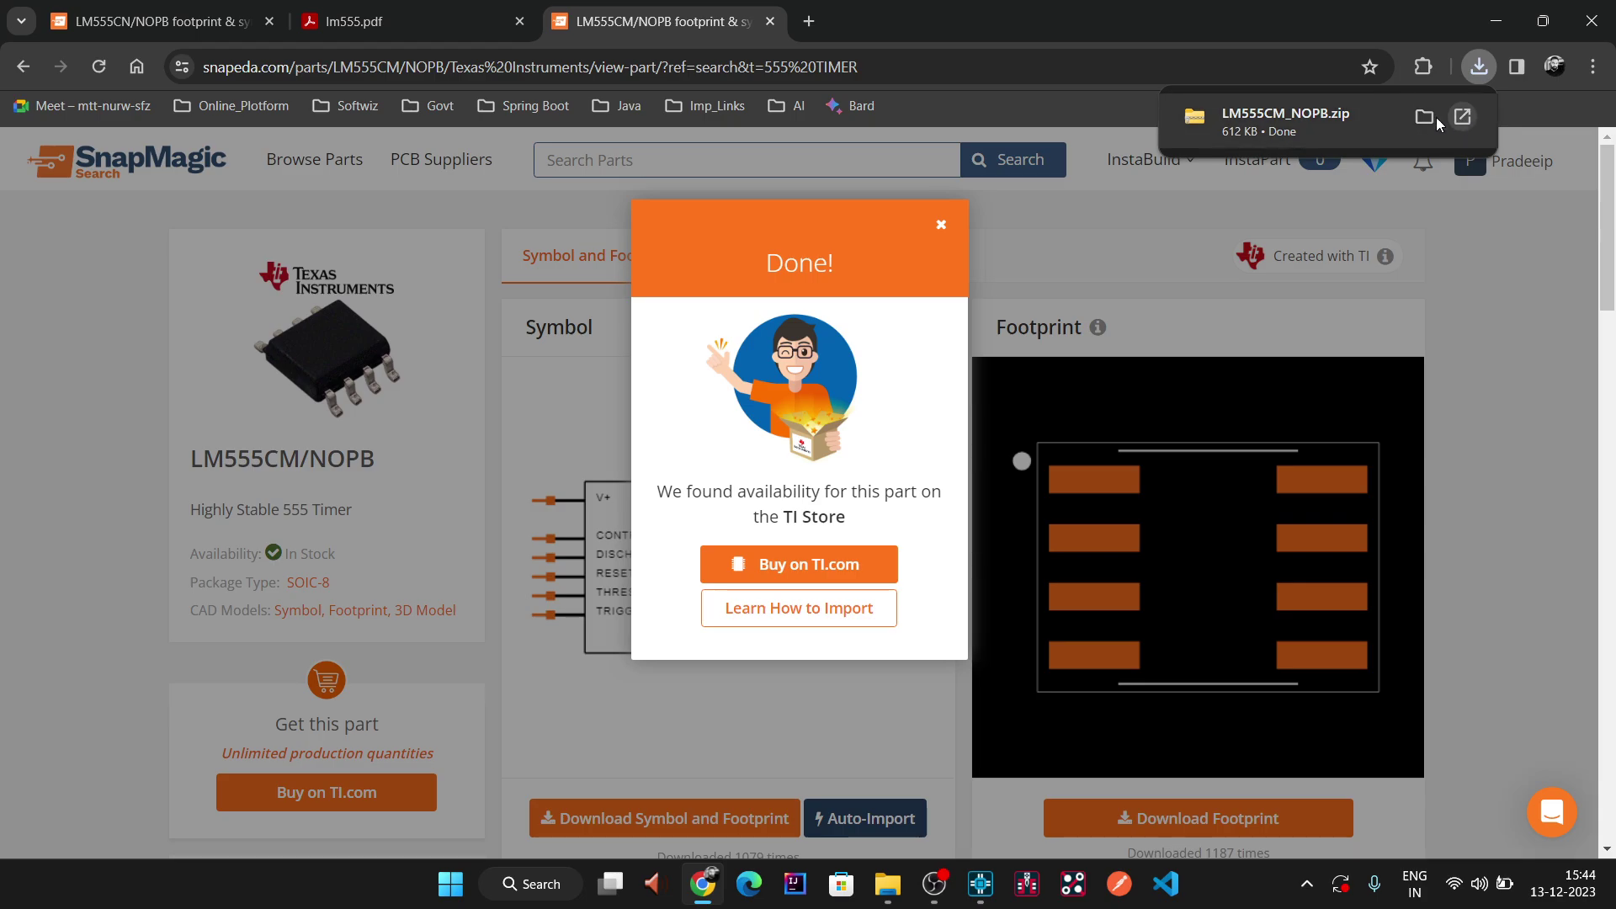
click(1424, 117)
key(super+Up)
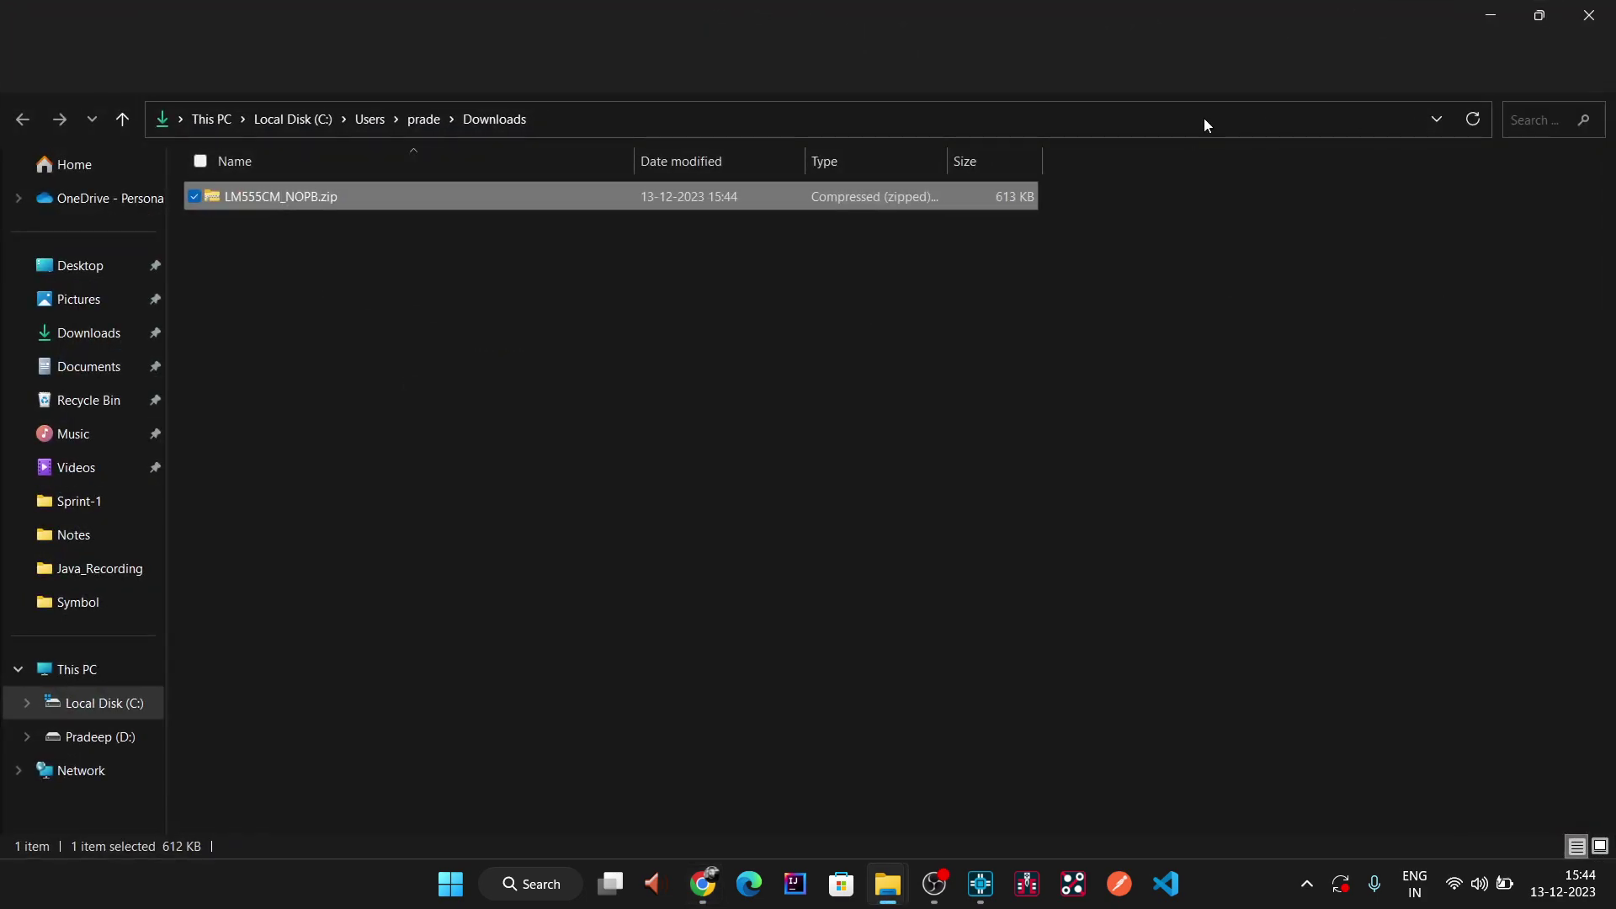
- Extract LM555CM_NOPB.zip into its own folder in Downloads and open the extracted LM555CM_NOPB folder
click(343, 315)
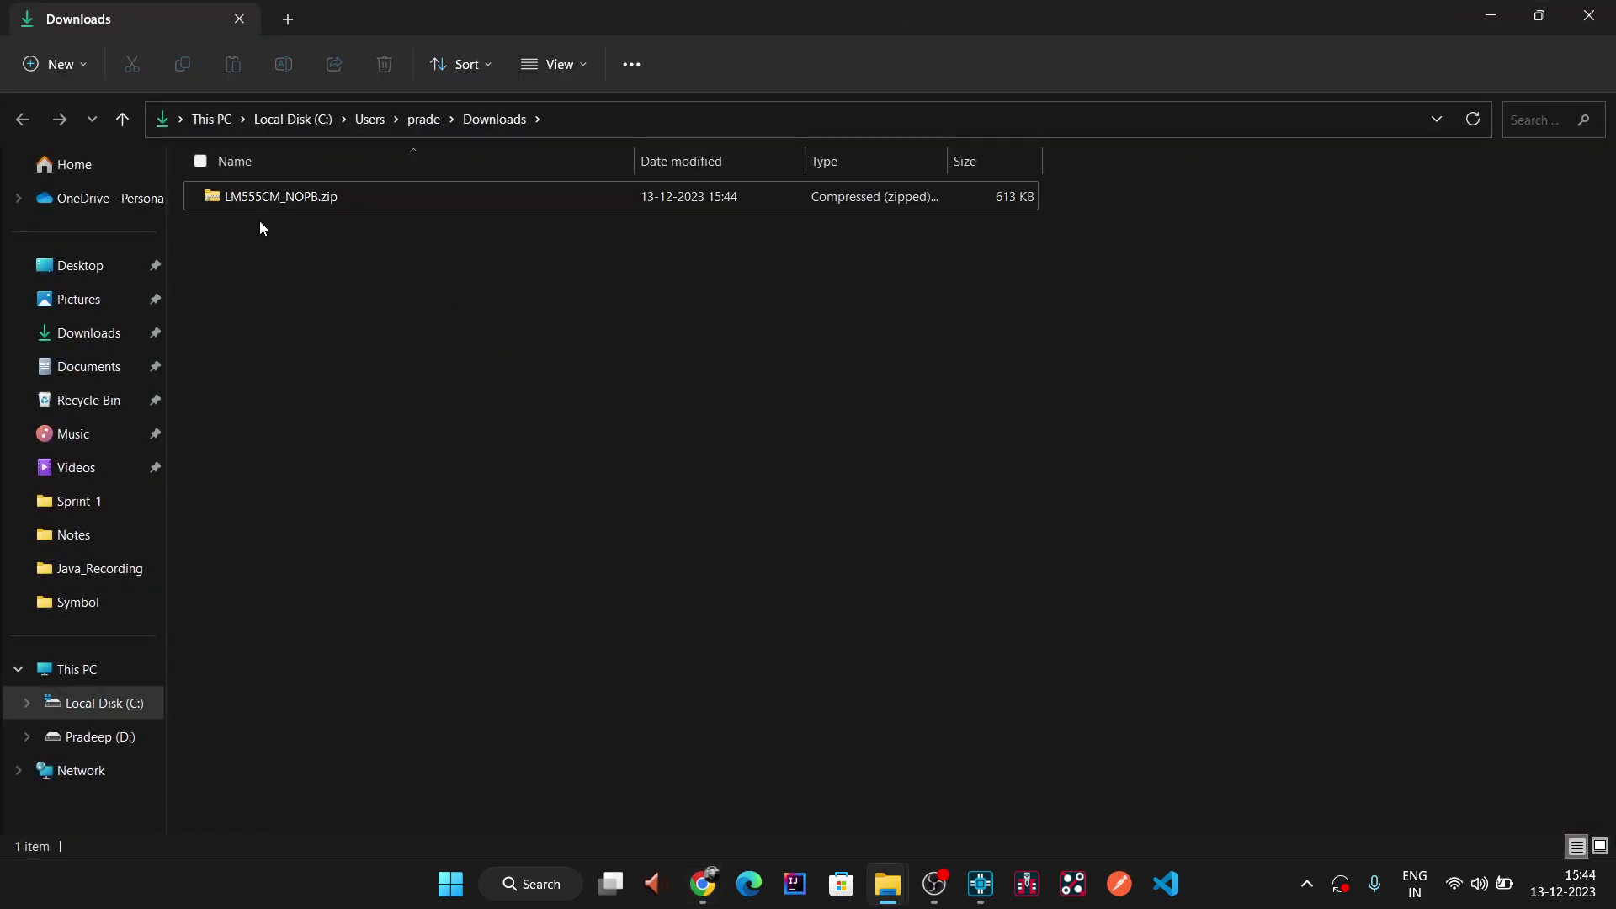
click(250, 200)
right_click(250, 201)
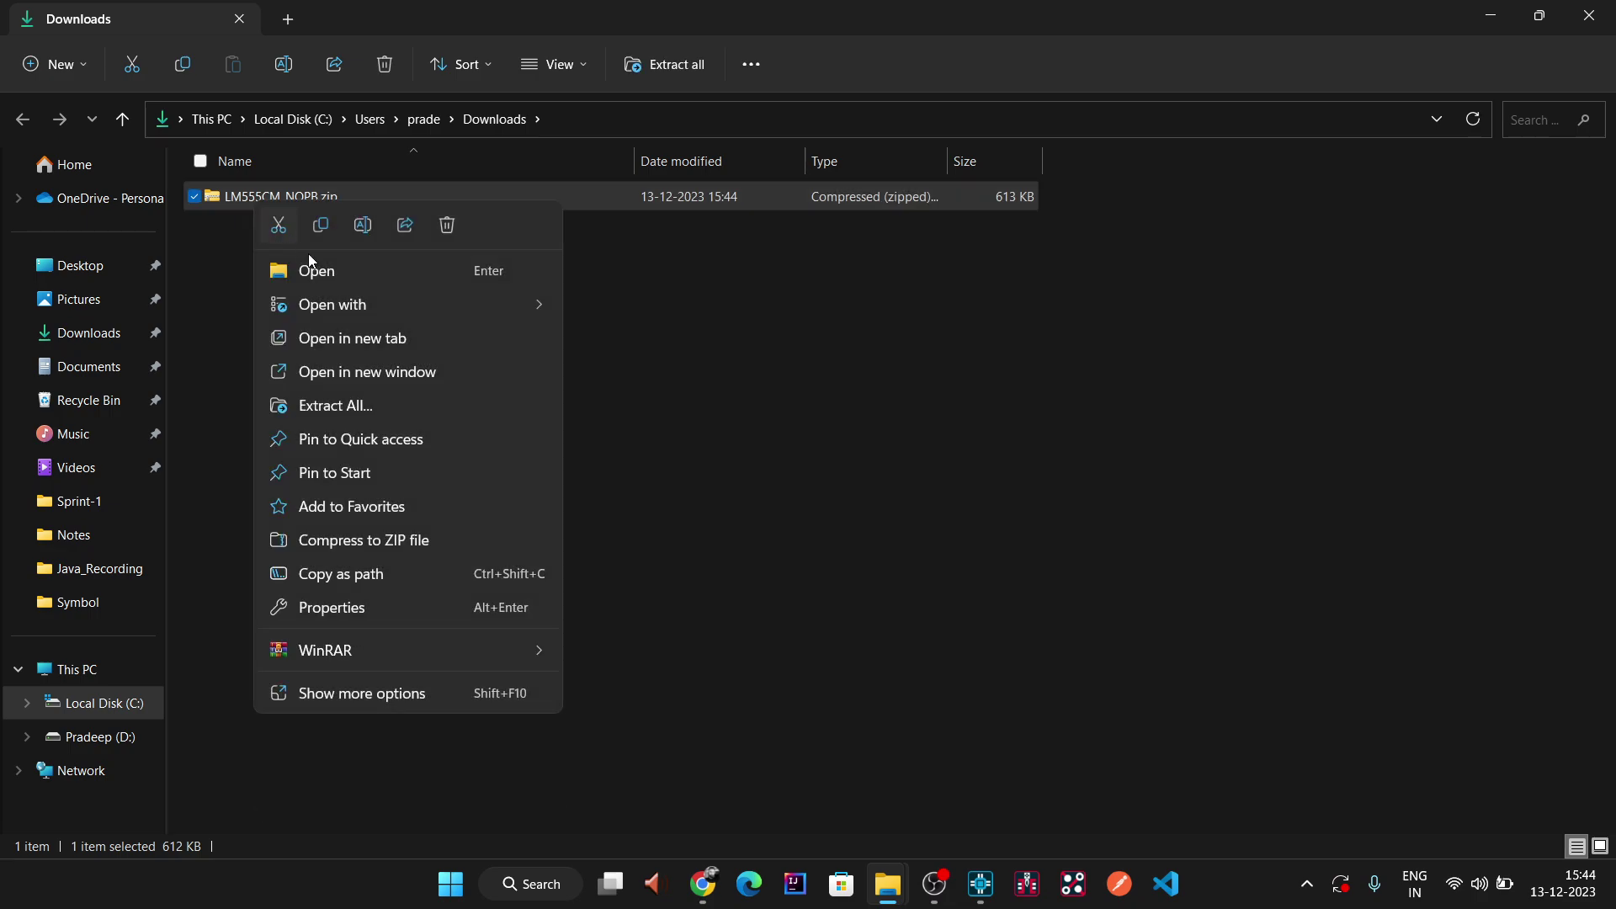
mouse_move(492, 654)
click(677, 725)
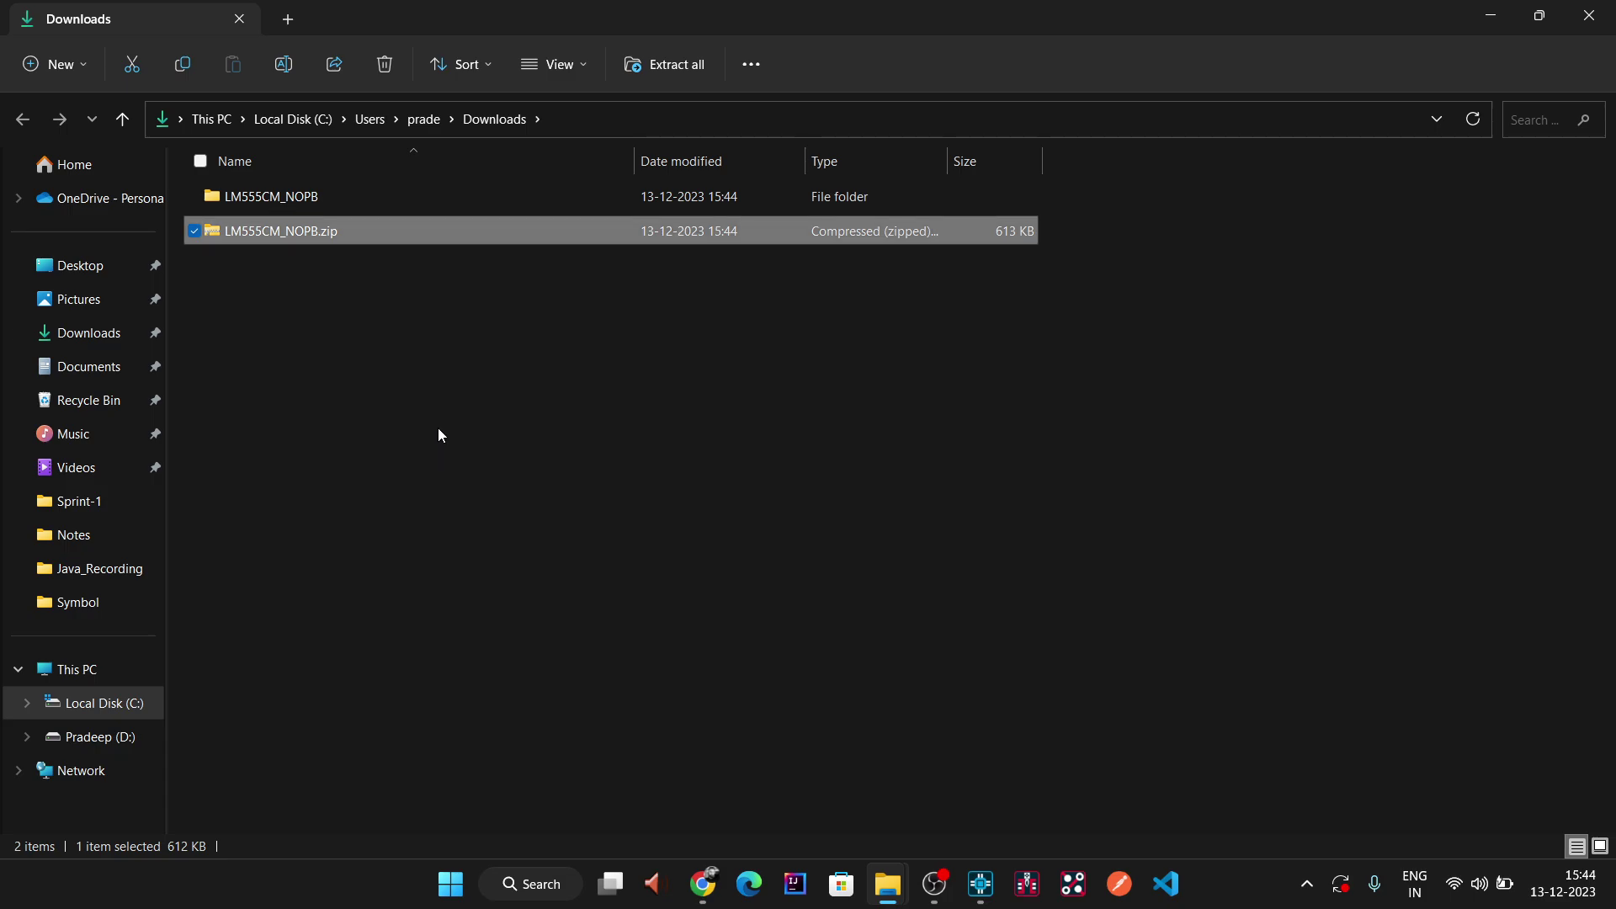
double_click(248, 196)
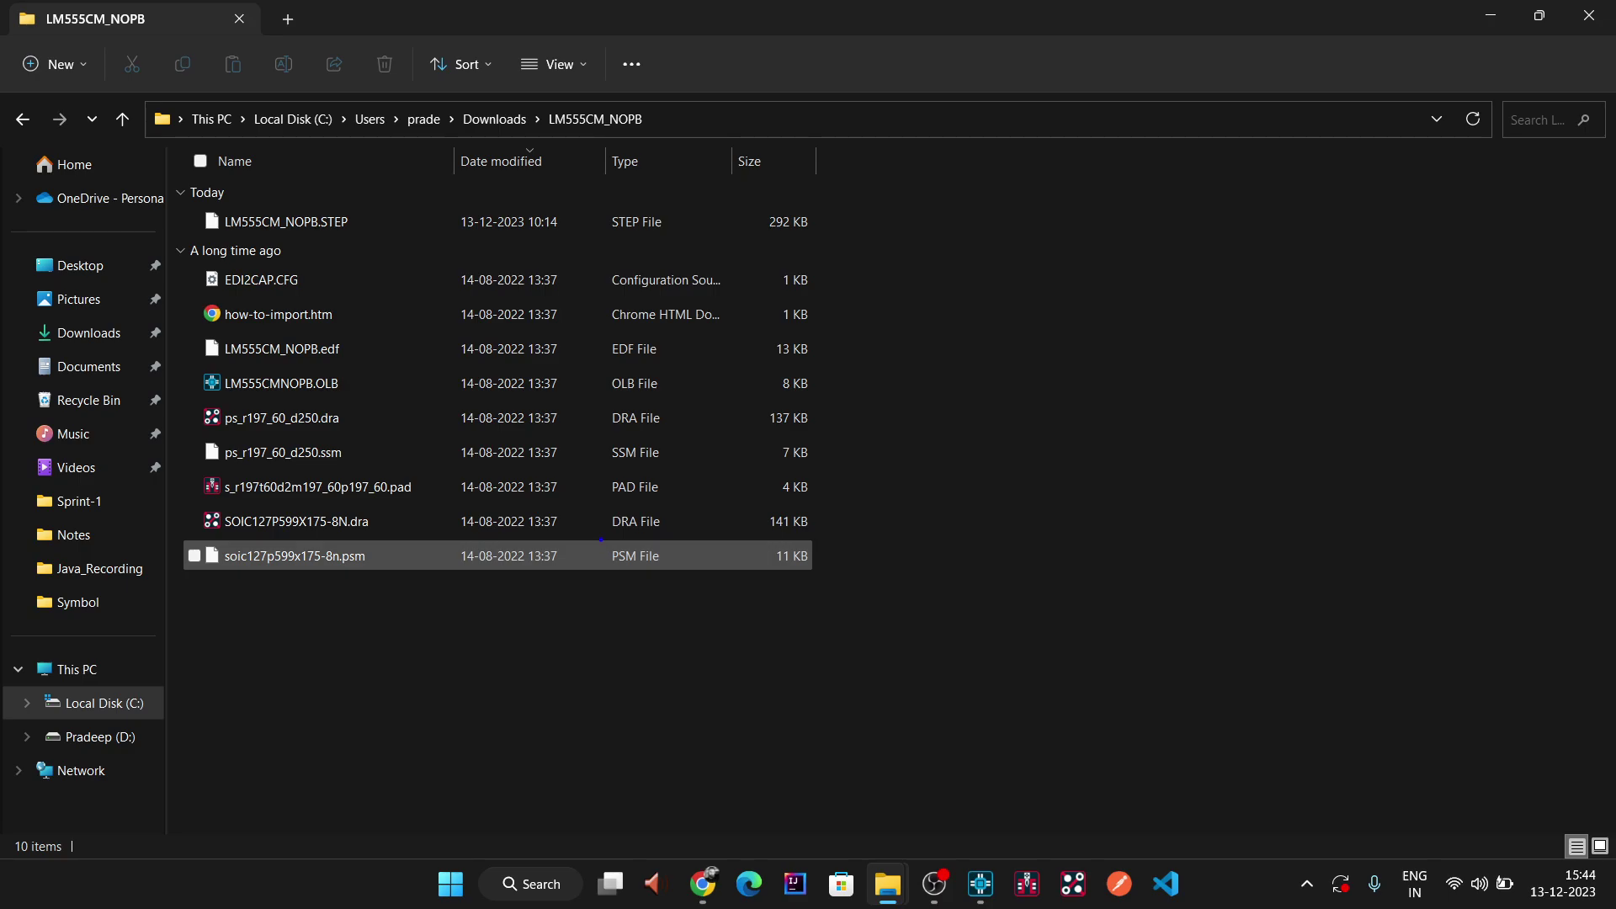
mouse_move(600, 540)
mouse_down()
mouse_move(680, 574)
mouse_move(733, 515)
mouse_up()
drag(603, 506, 669, 536)
drag(604, 427, 677, 502)
mouse_move(181, 189)
mouse_down()
mouse_move(646, 241)
mouse_move(821, 242)
mouse_up()
drag(836, 218, 839, 235)
key(Escape)
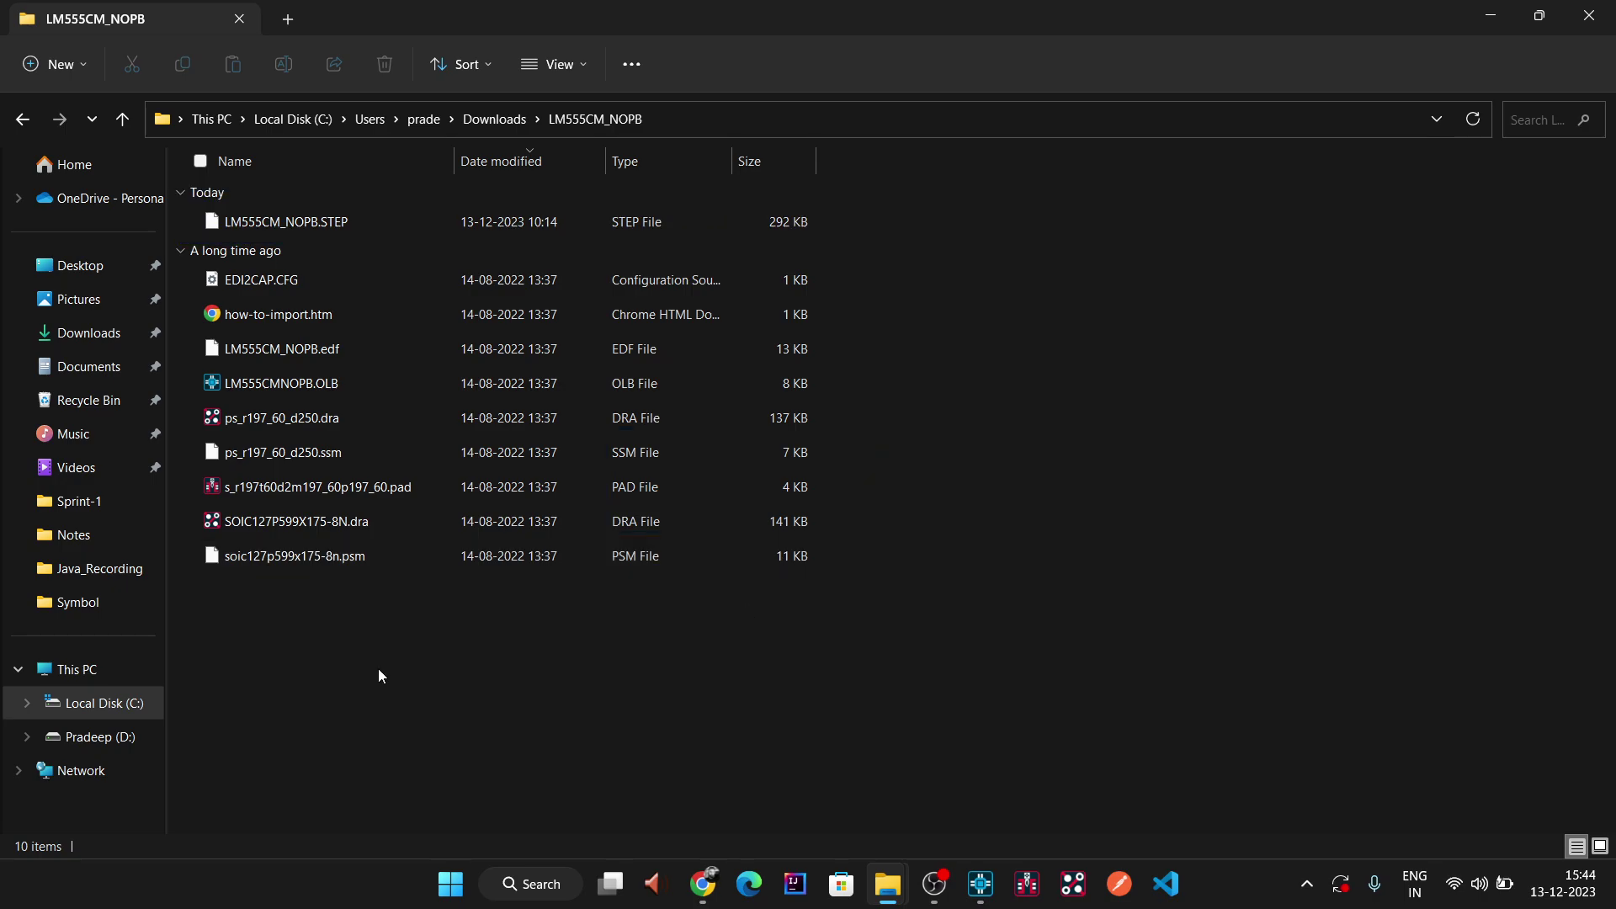
- Copy all the extracted LM555CM_NOPB files into the Footprint folder of the 555 project on the desktop
drag(377, 668, 346, 219)
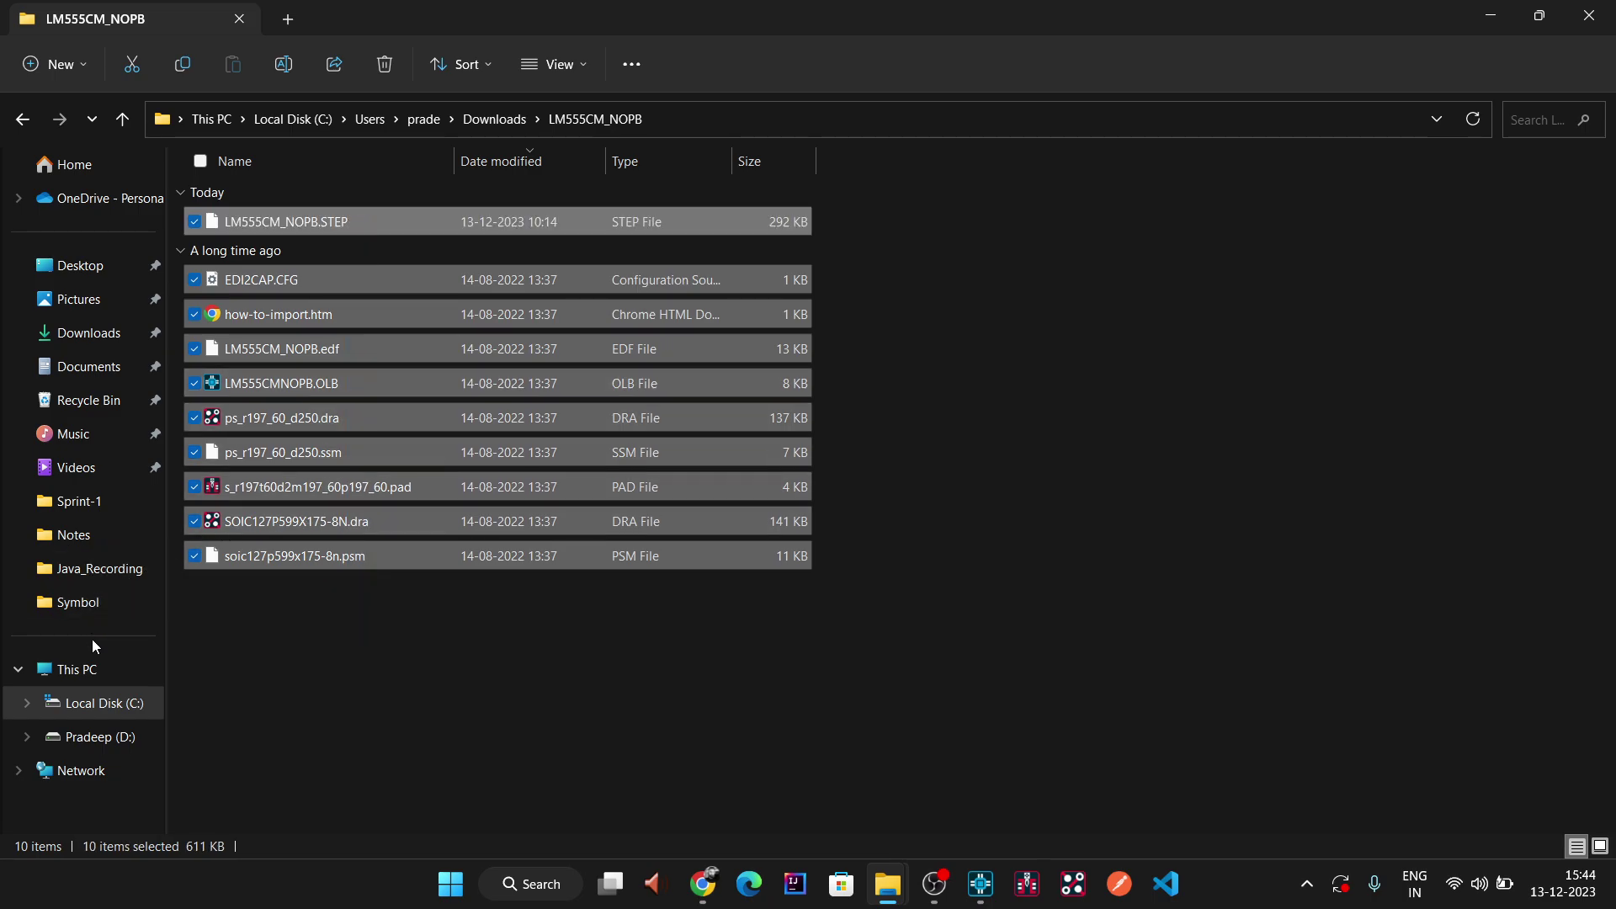
click(85, 610)
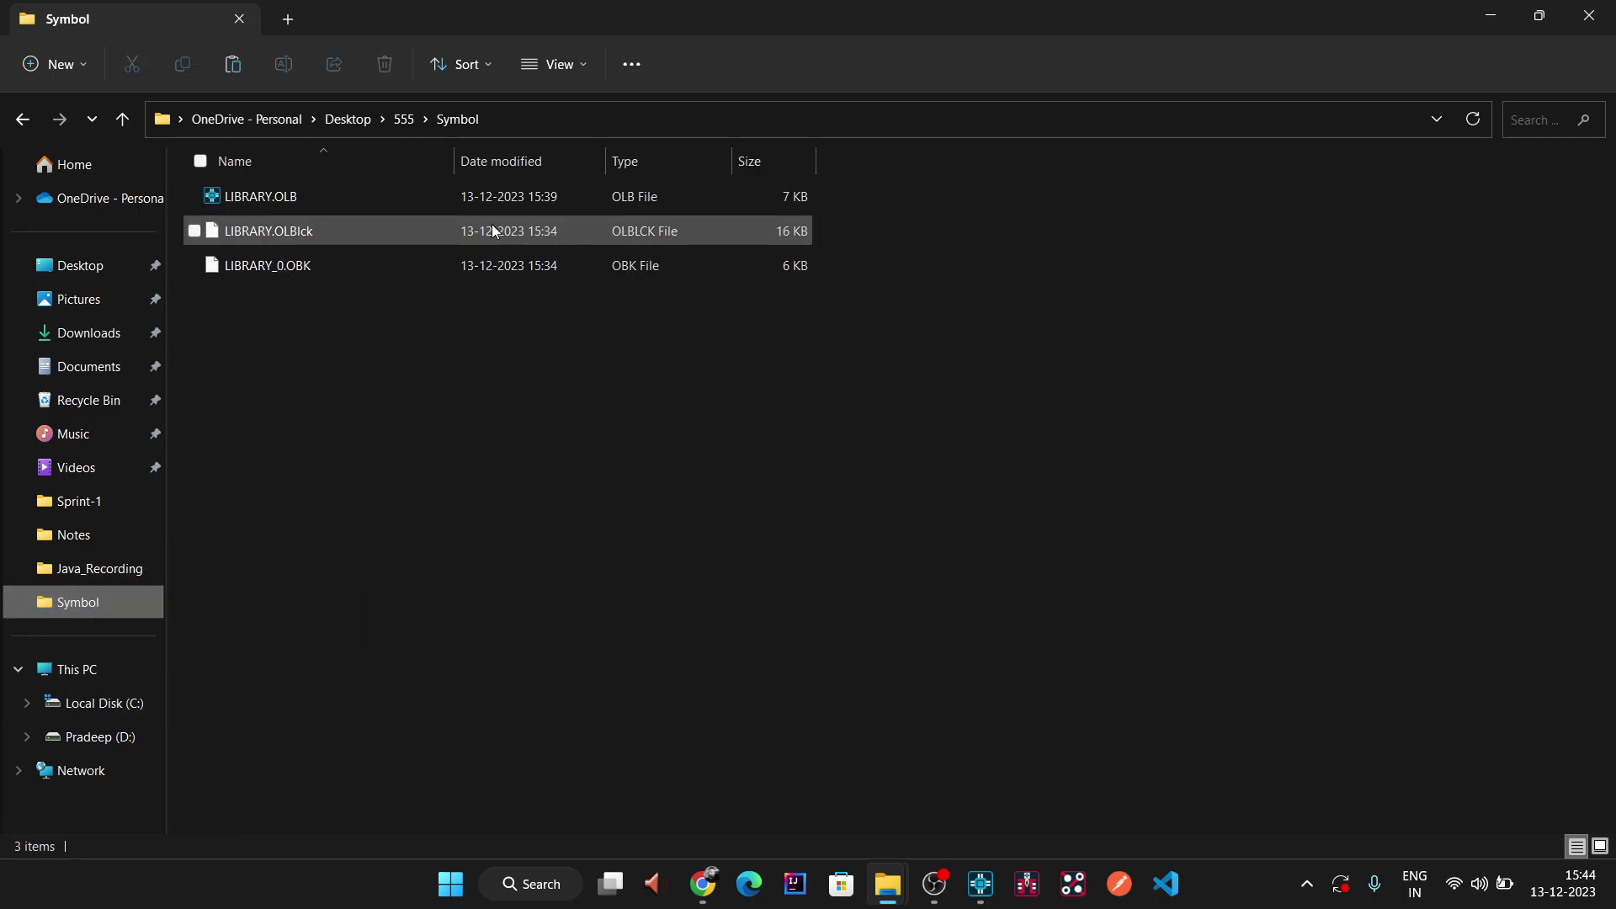
click(404, 120)
click(361, 401)
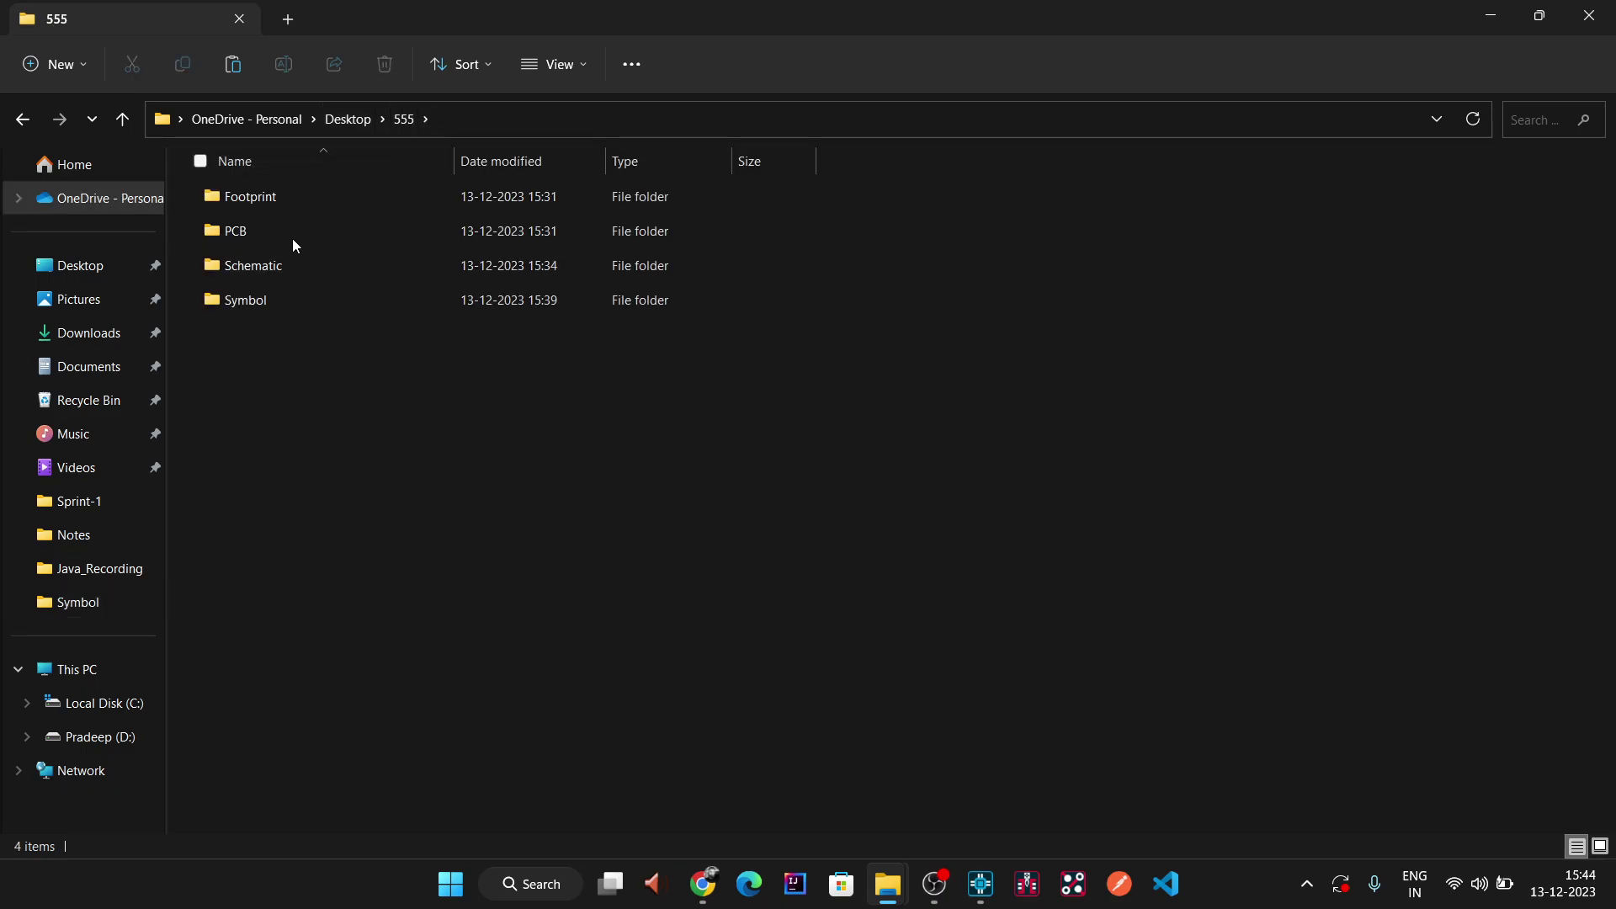
double_click(267, 199)
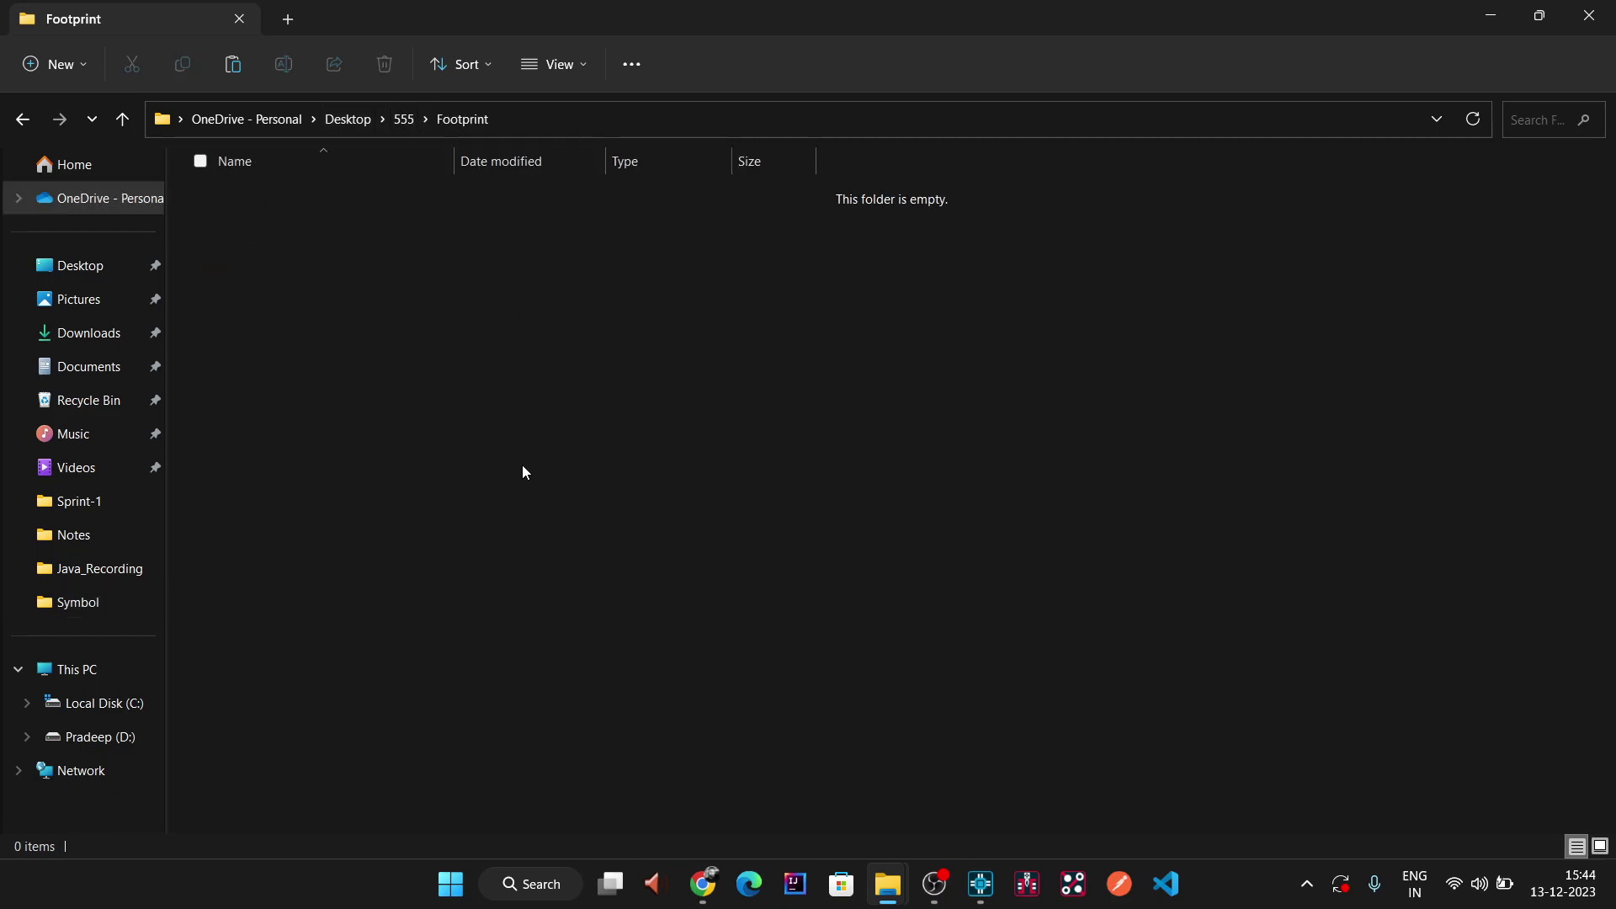
key(ctrl+v)
click(574, 601)
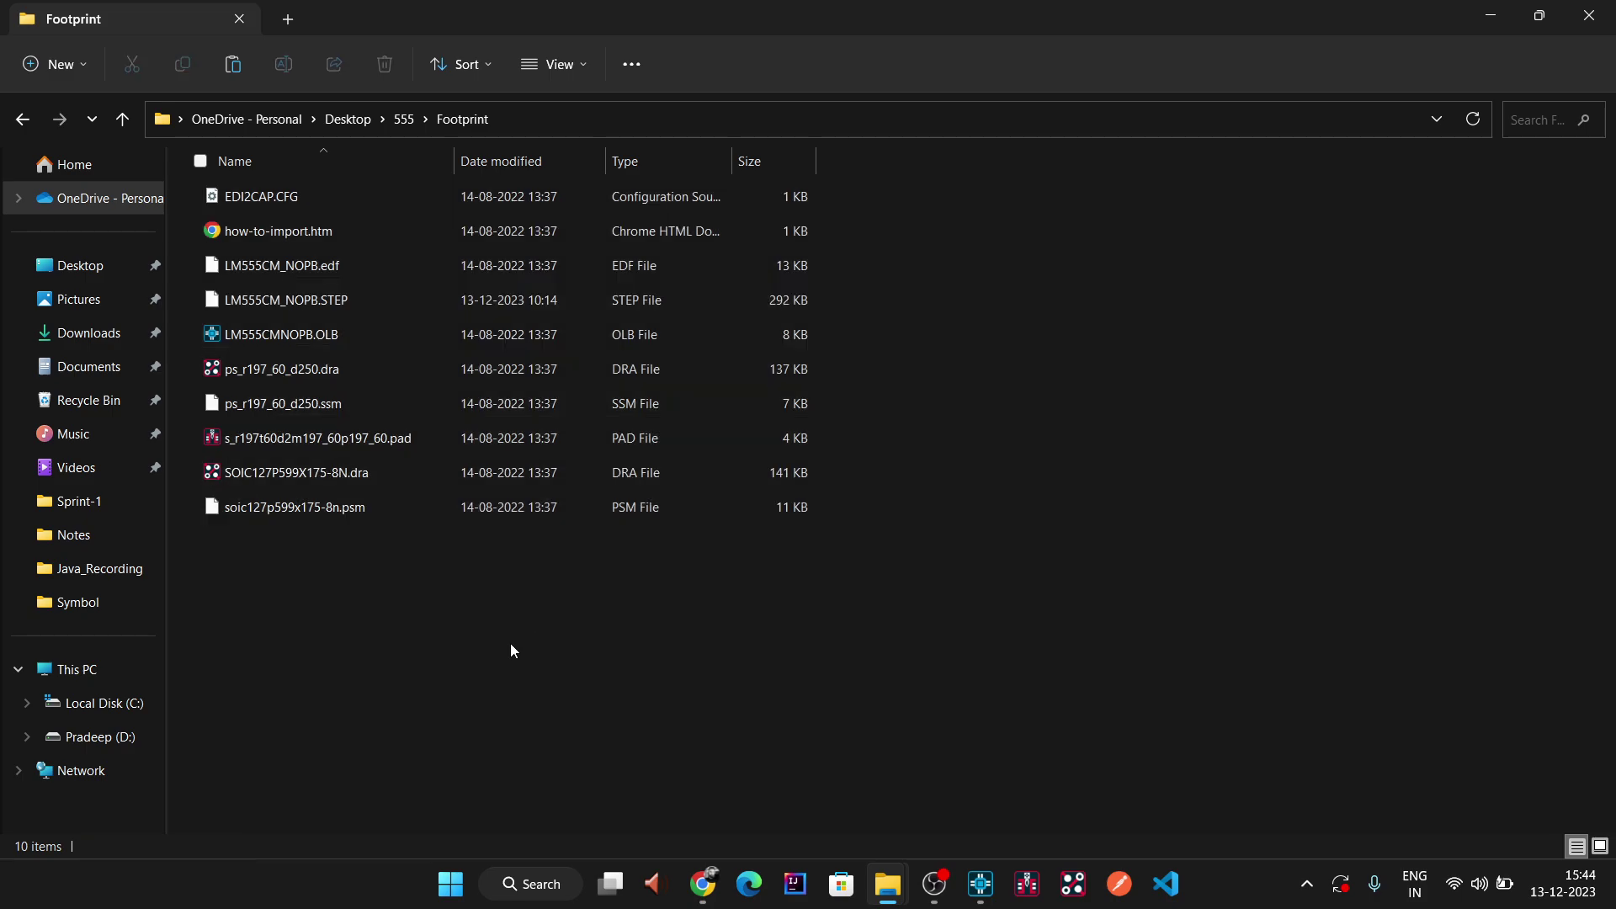
- Switch to OrCAD Capture and open the properties of part U1 at its PCB Footprint value
click(980, 884)
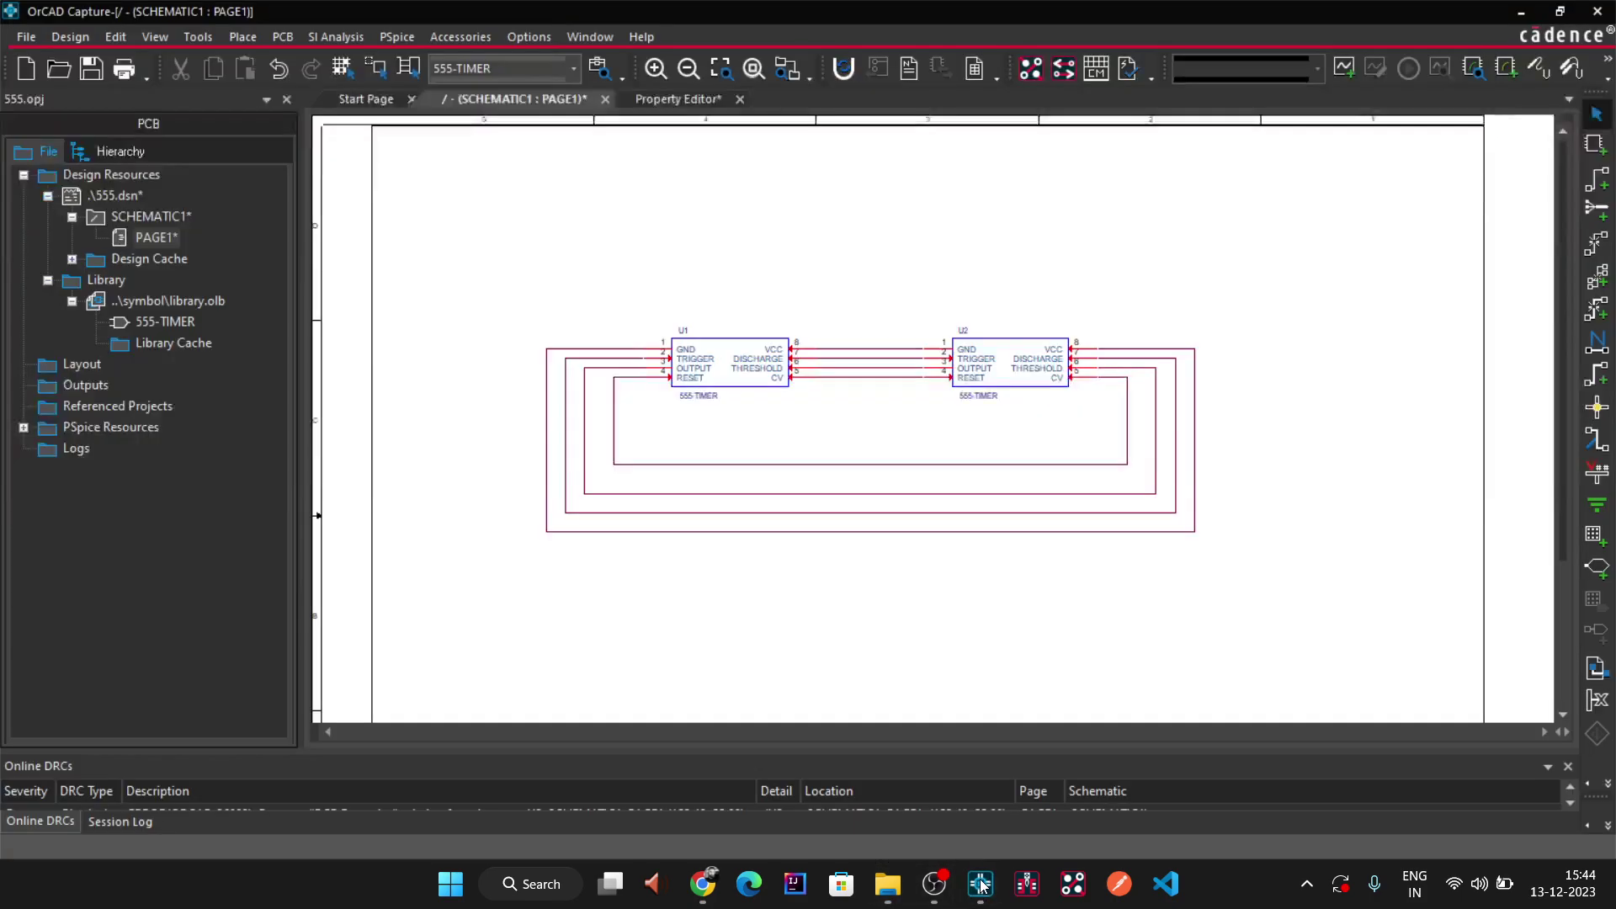
click(728, 373)
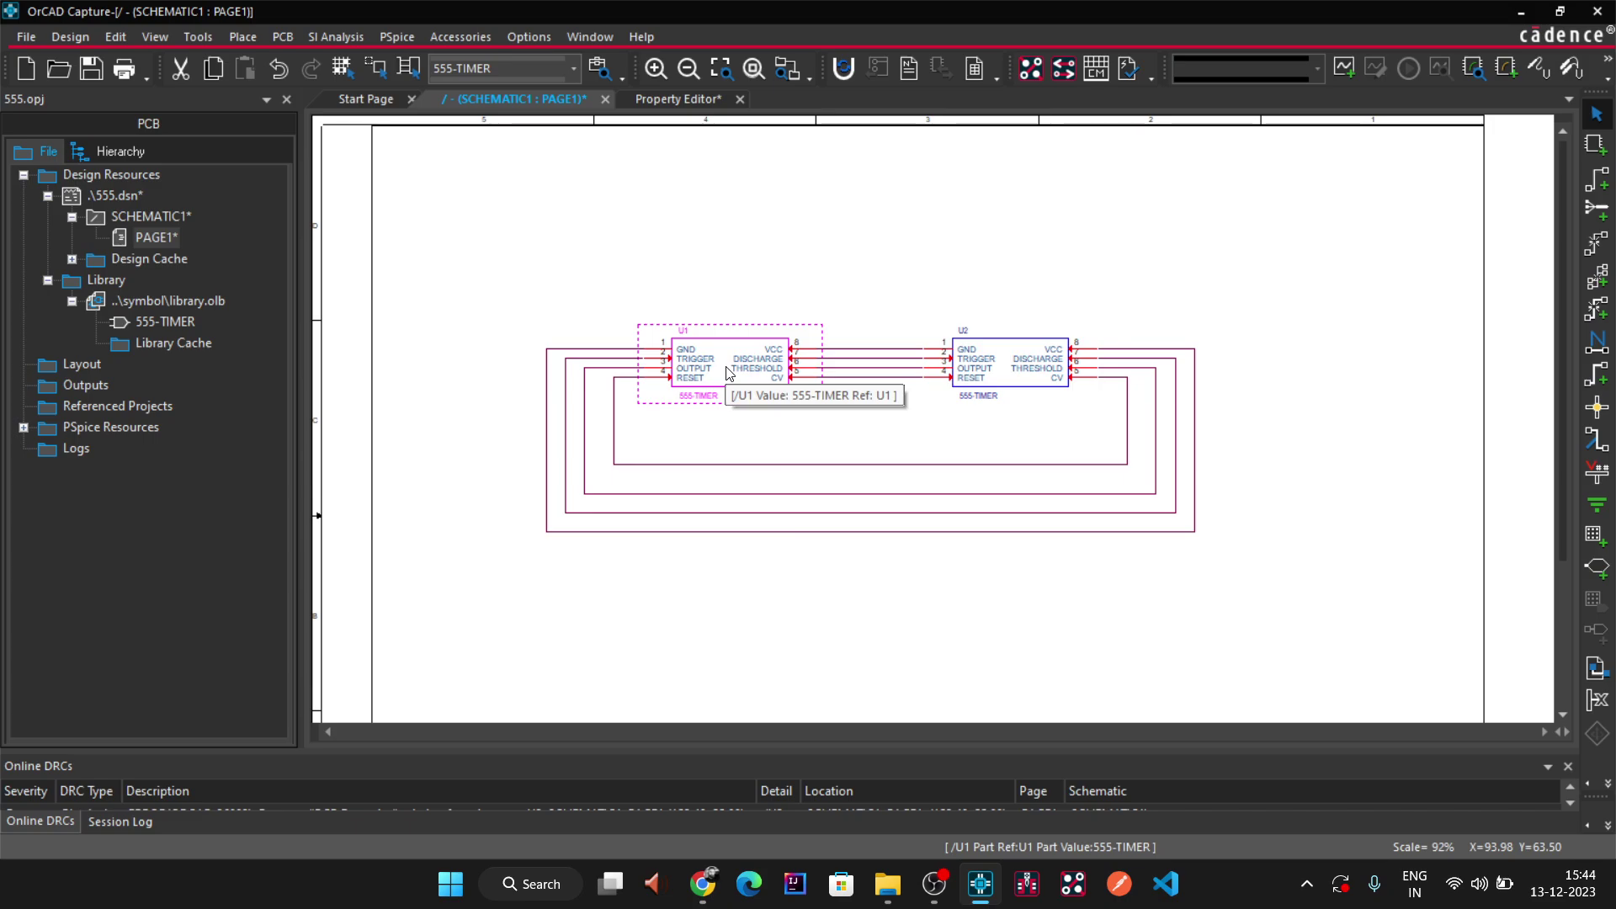
right_click(729, 373)
click(782, 117)
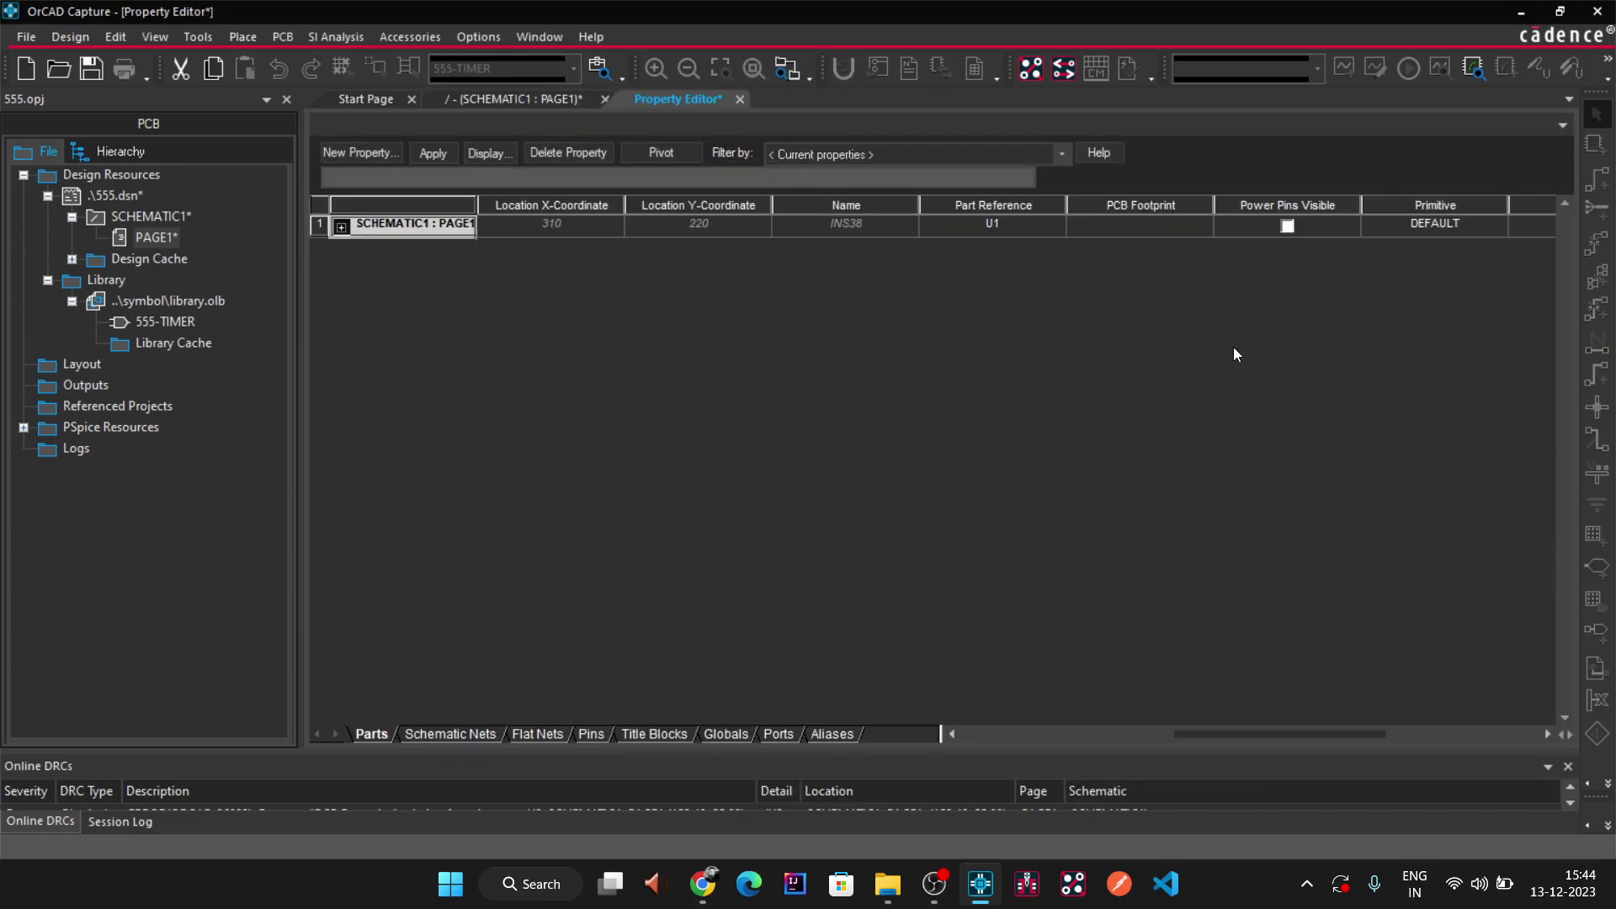
click(1157, 227)
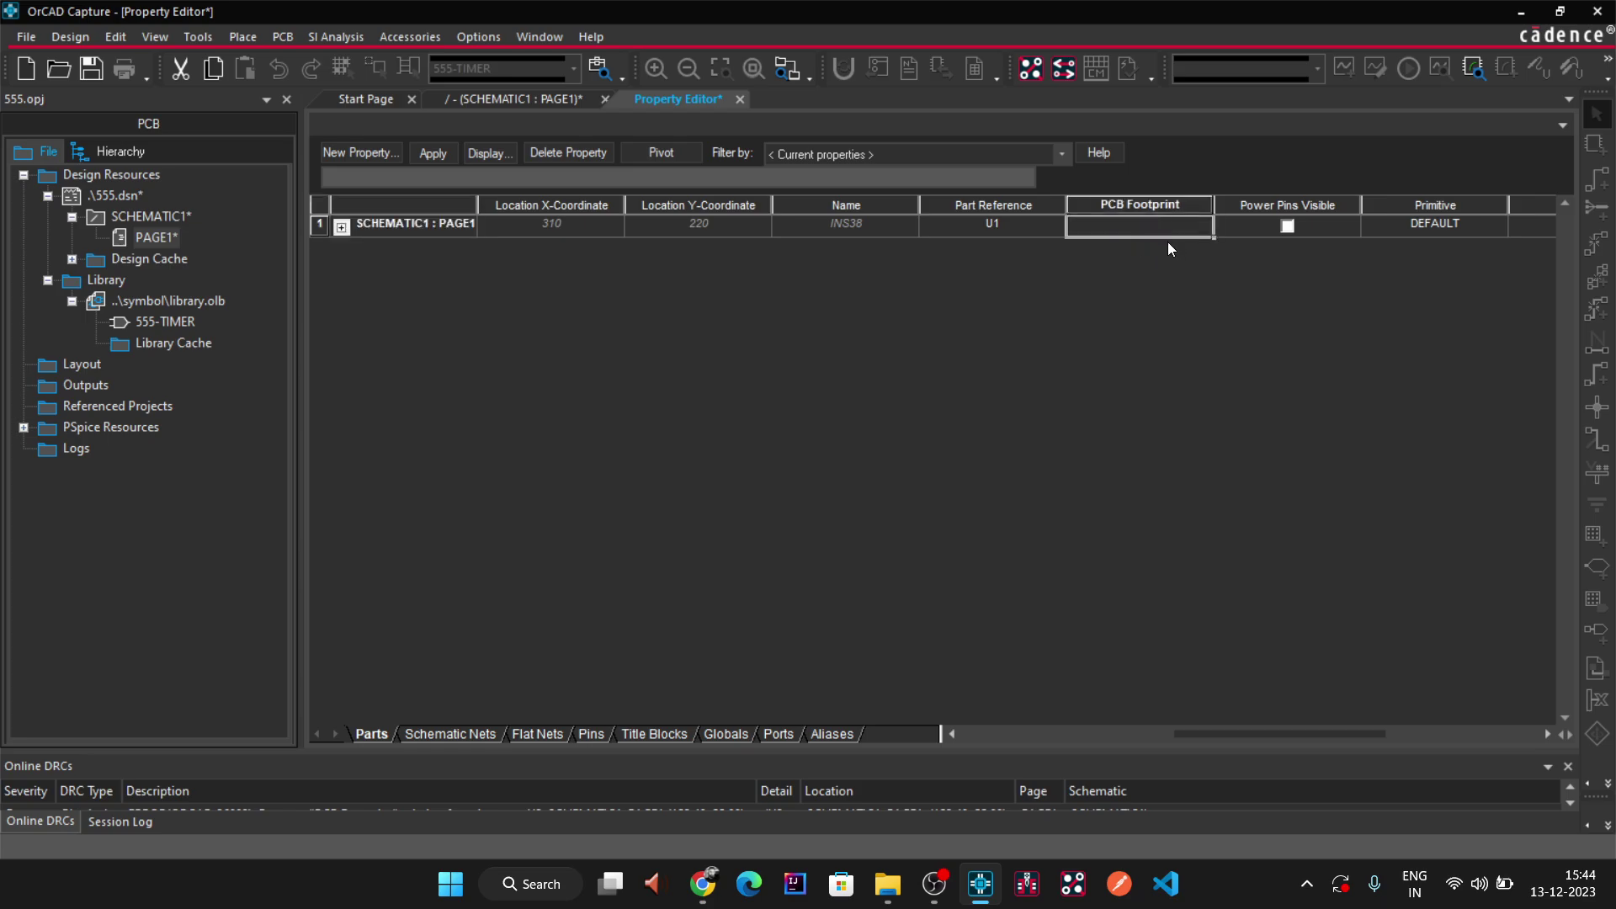
- In the project's Footprint folder, copy the file name soic127p599x175-8n of the PSM file without its extension
click(887, 884)
click(983, 783)
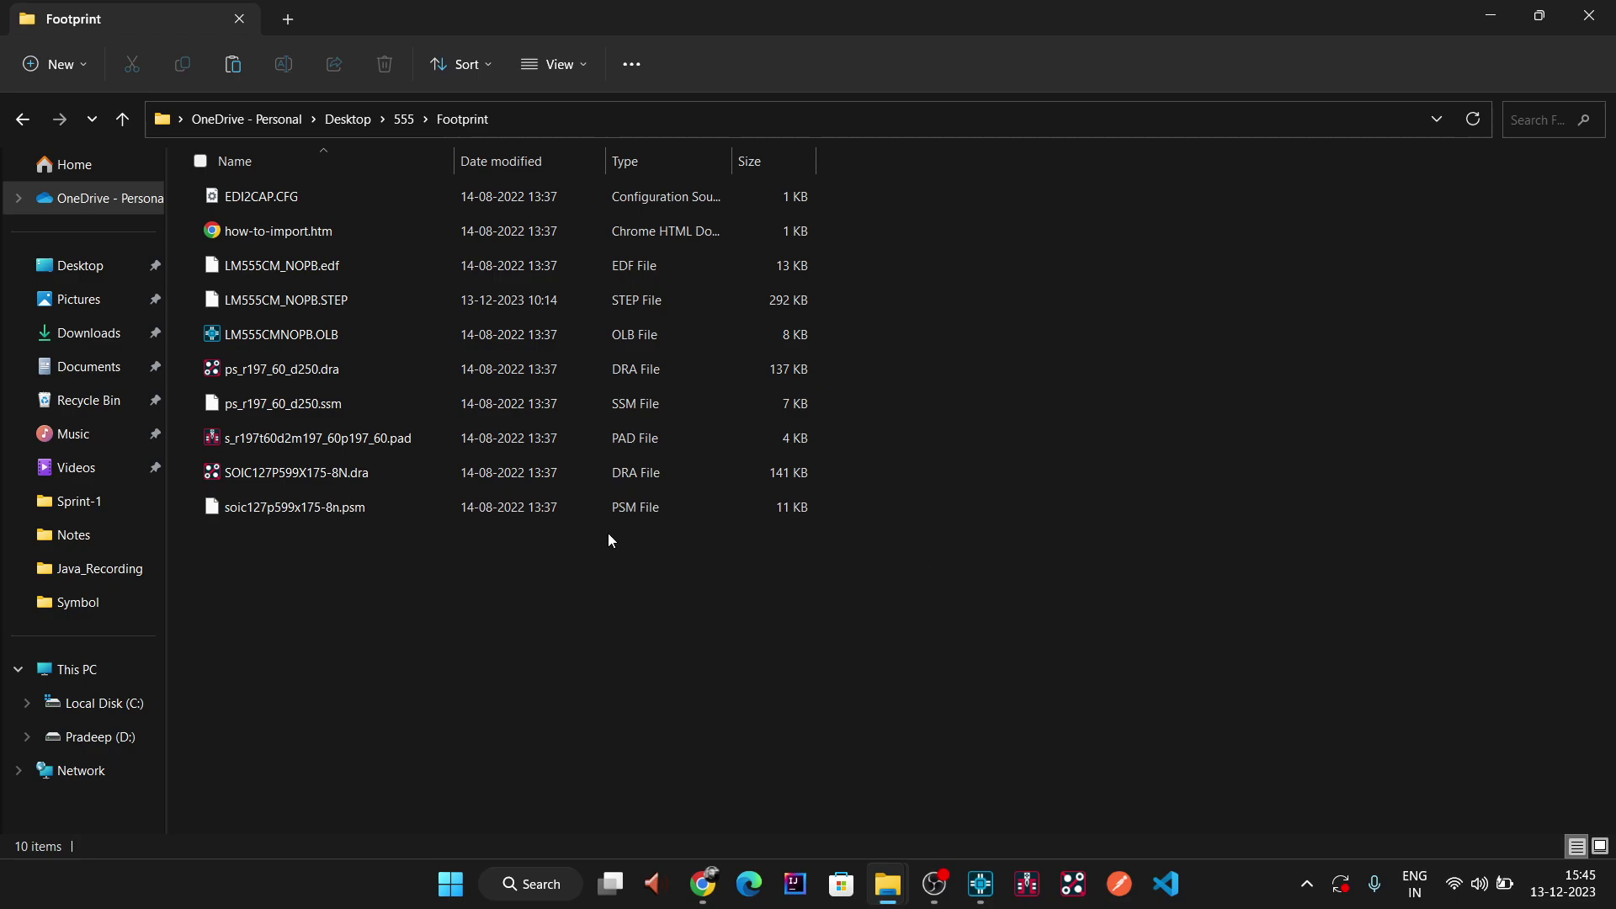
click(620, 509)
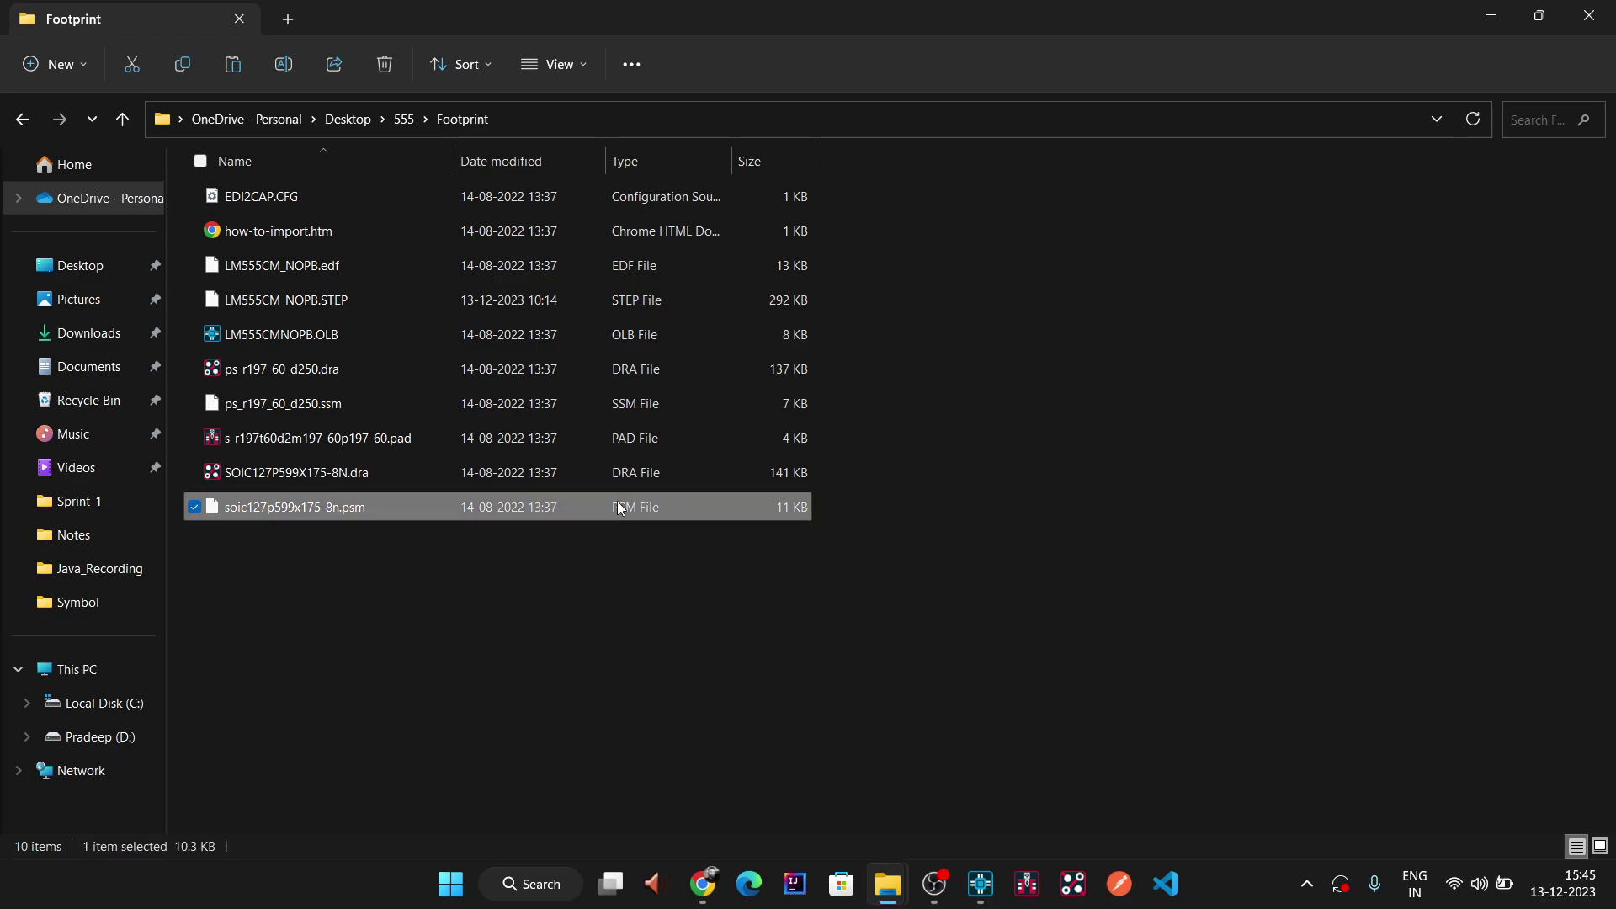
click(273, 509)
key(ctrl+c)
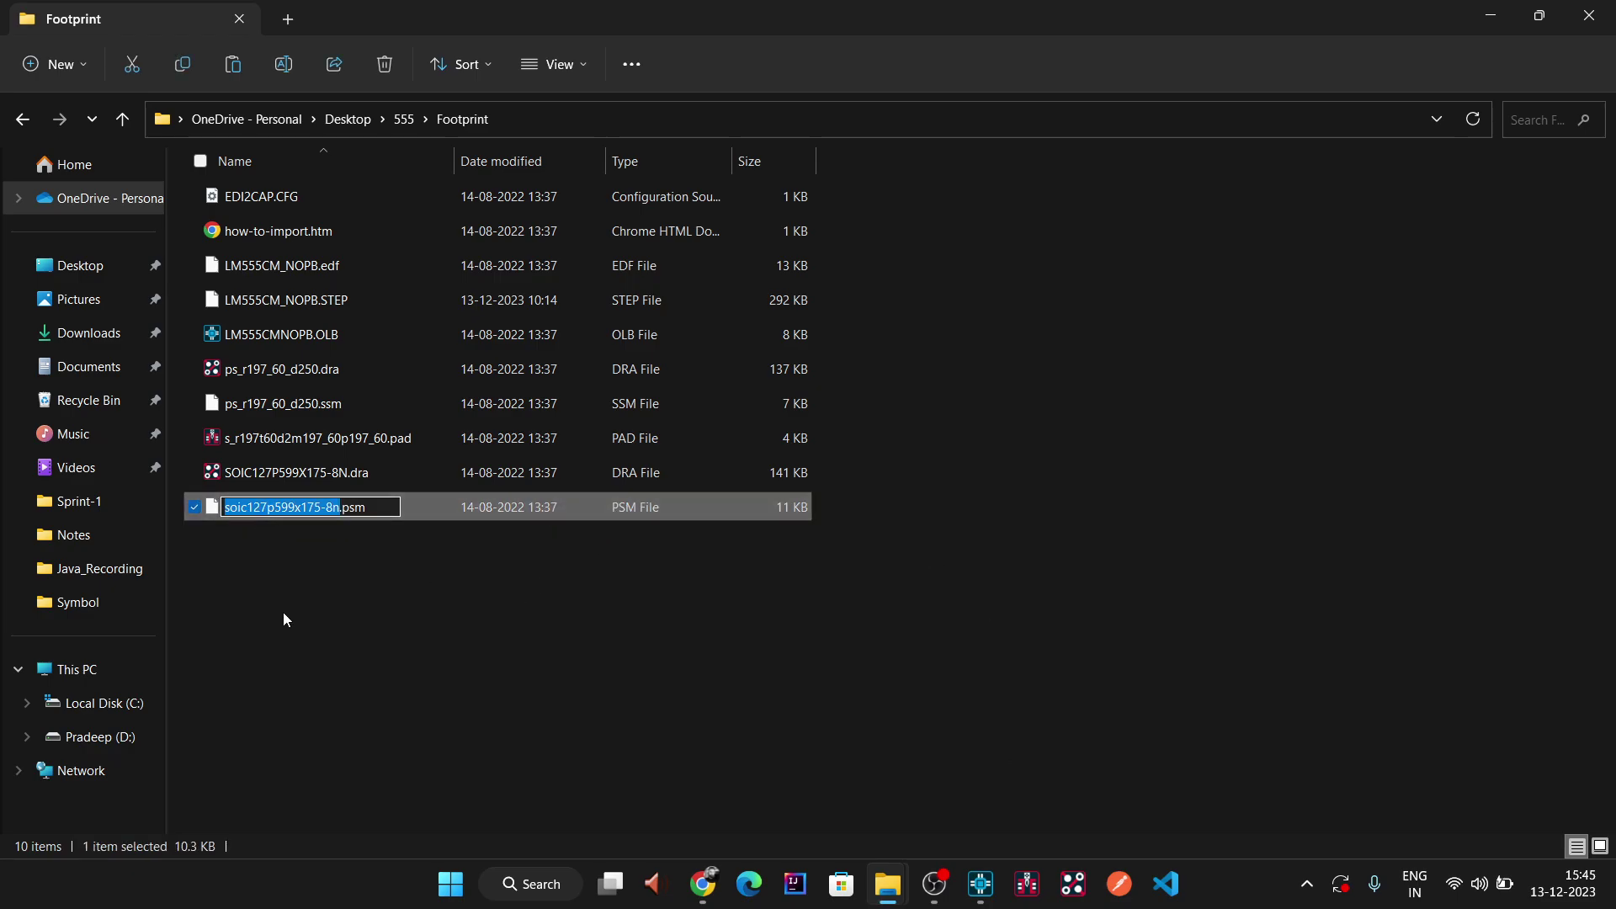
click(555, 638)
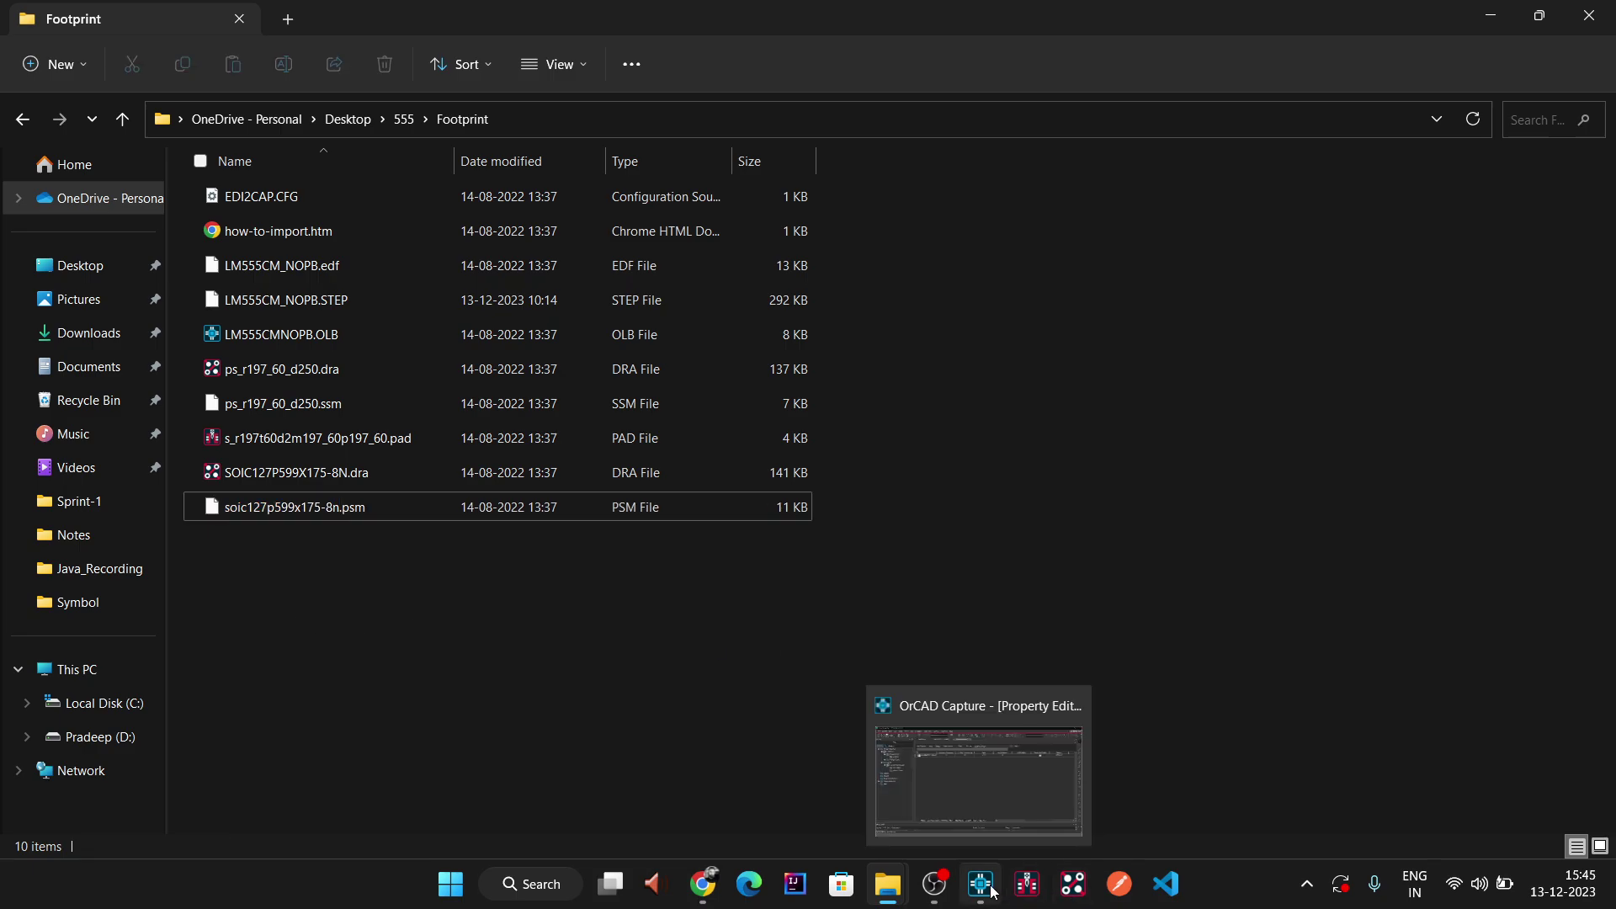
- Return to OrCAD Capture and set the PCB Footprint of part U1 to soic127p599x175-8n
click(981, 766)
click(1153, 220)
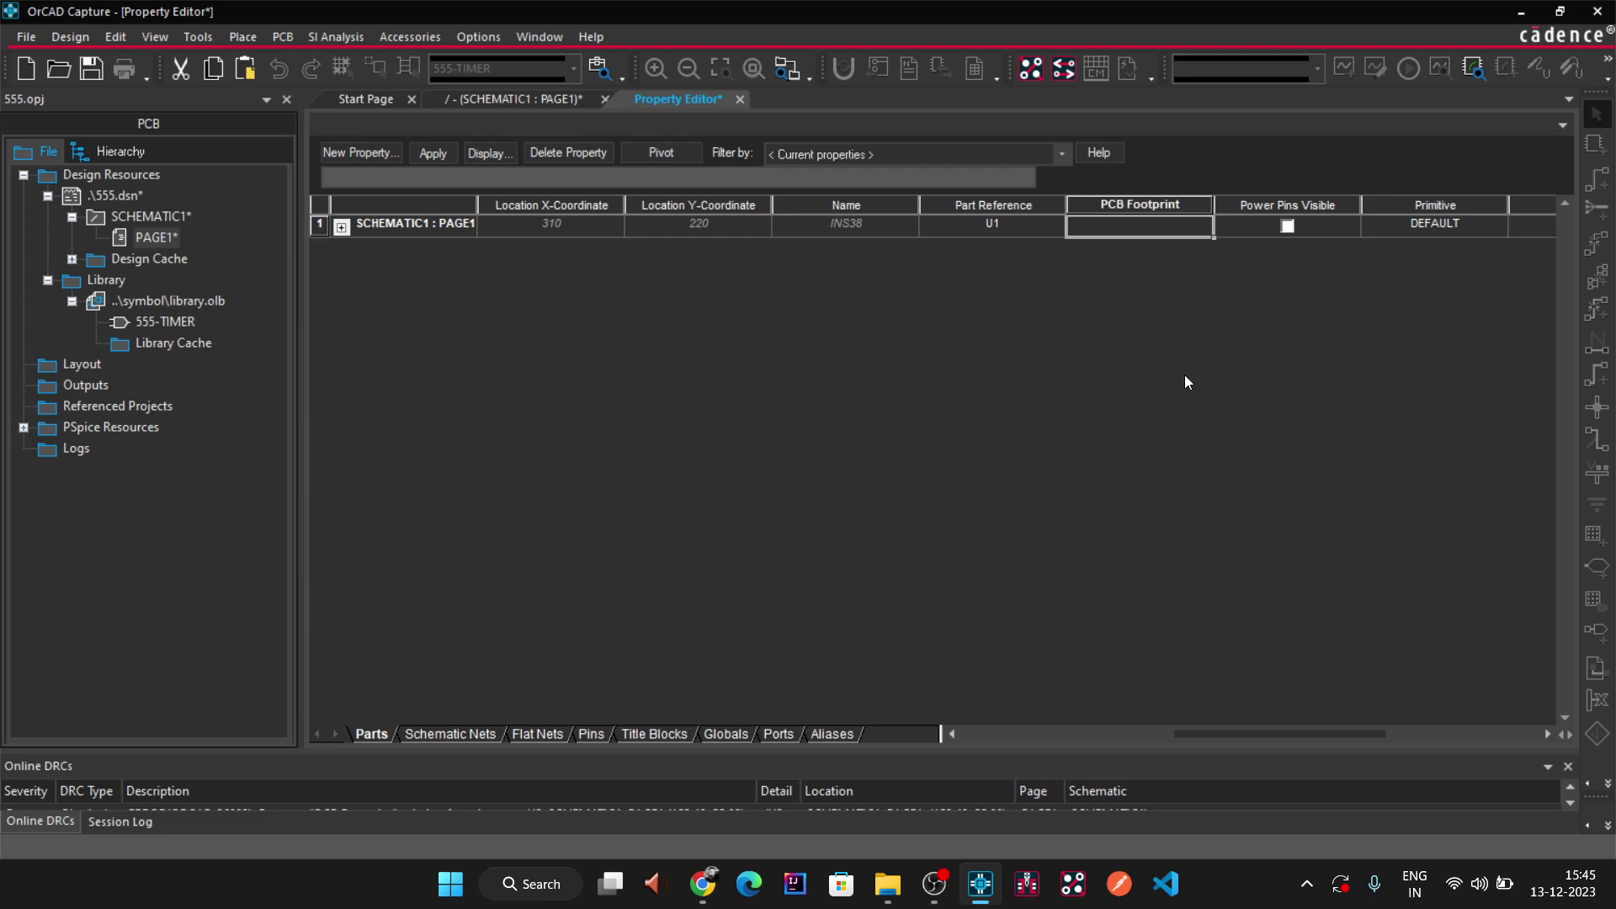
key(ctrl+v)
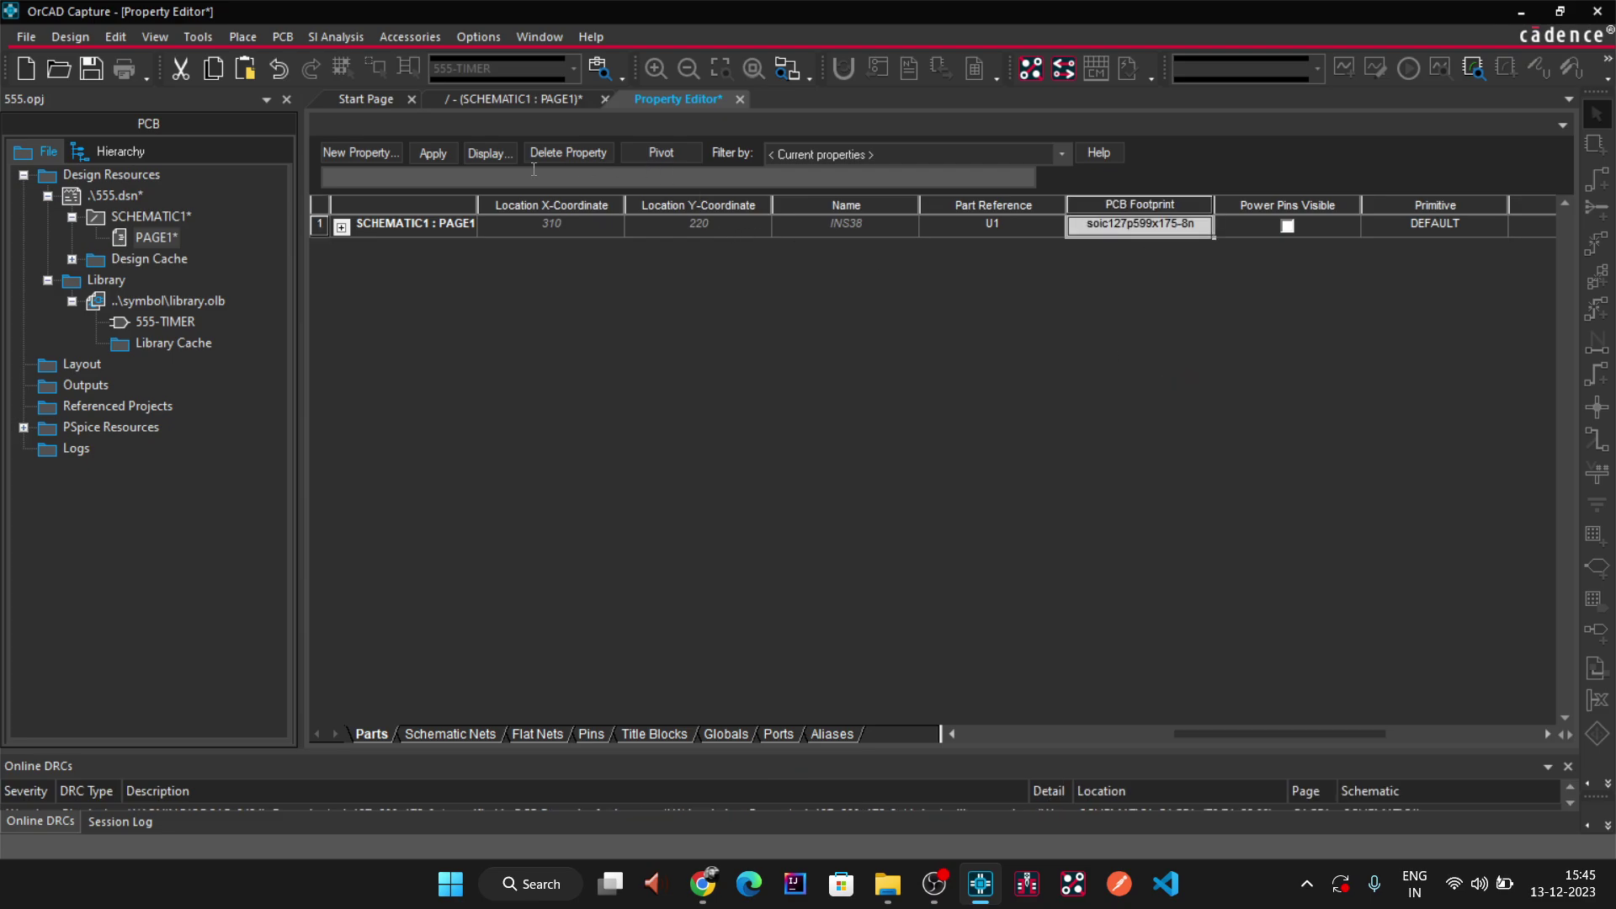
- Save the property changes made to part U1 and close the Property Editor to return to the schematic page
right_click(675, 97)
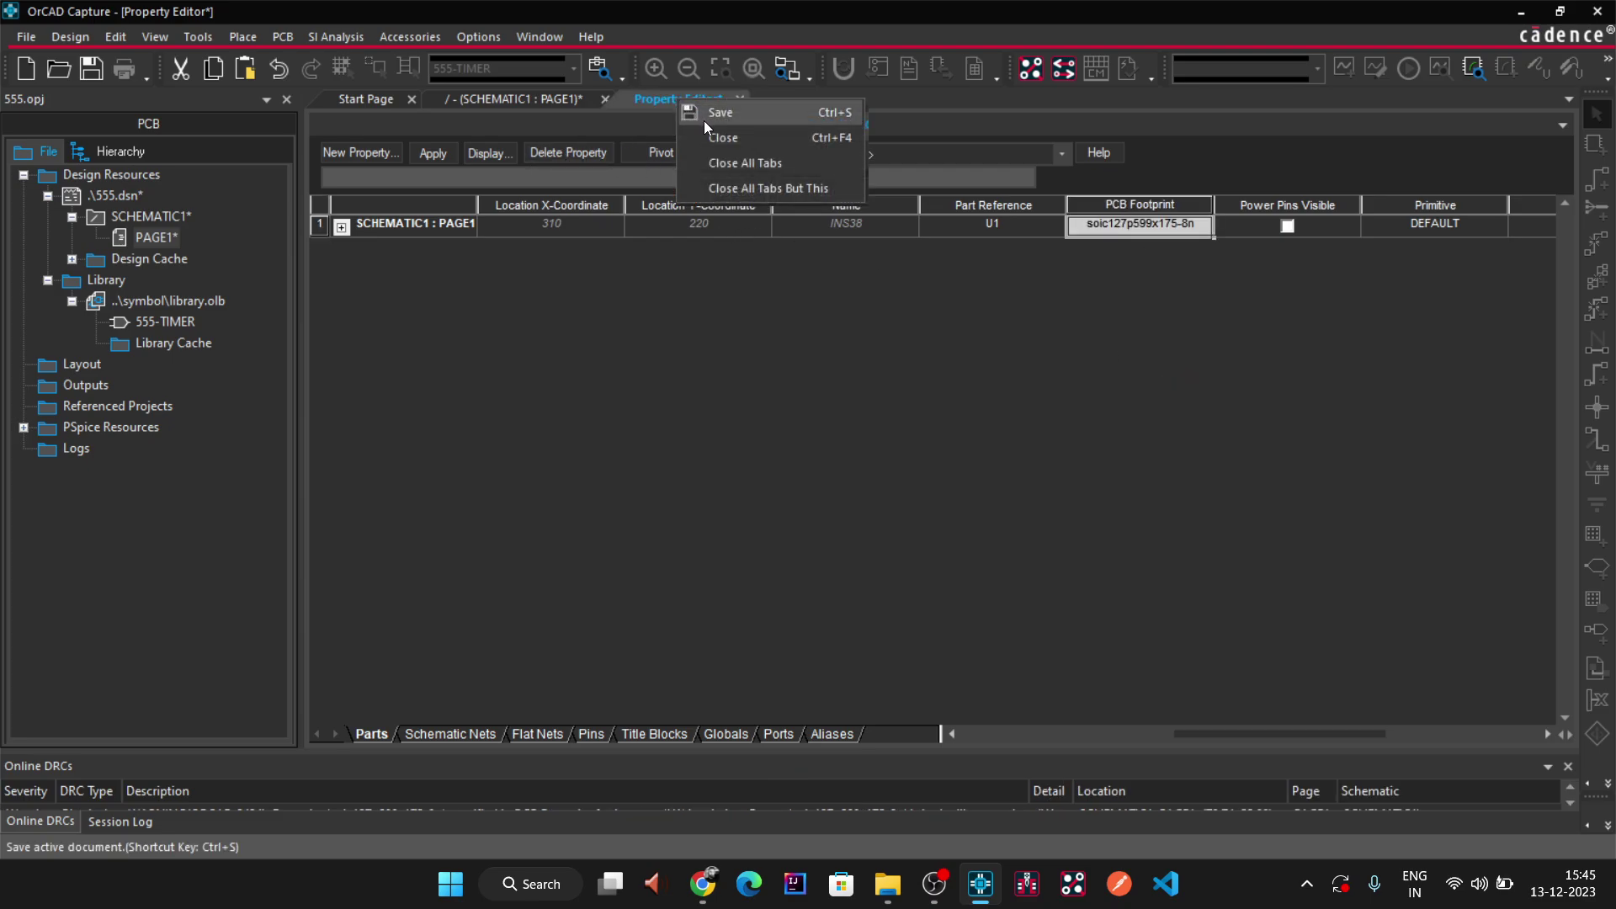
click(704, 121)
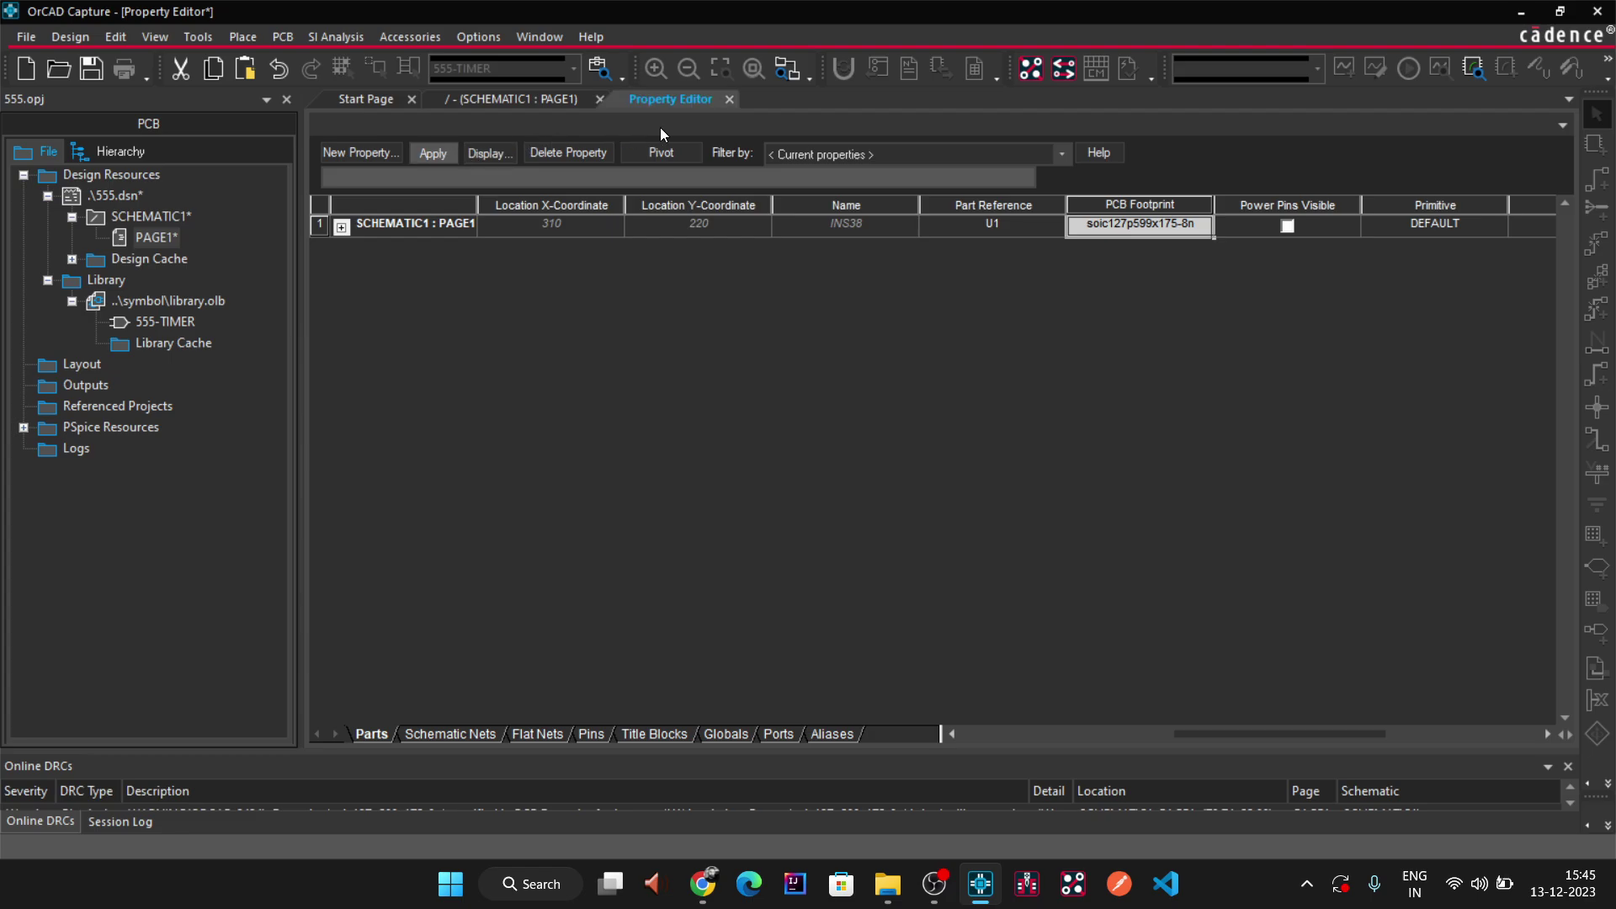
right_click(663, 99)
click(694, 111)
right_click(680, 94)
click(718, 124)
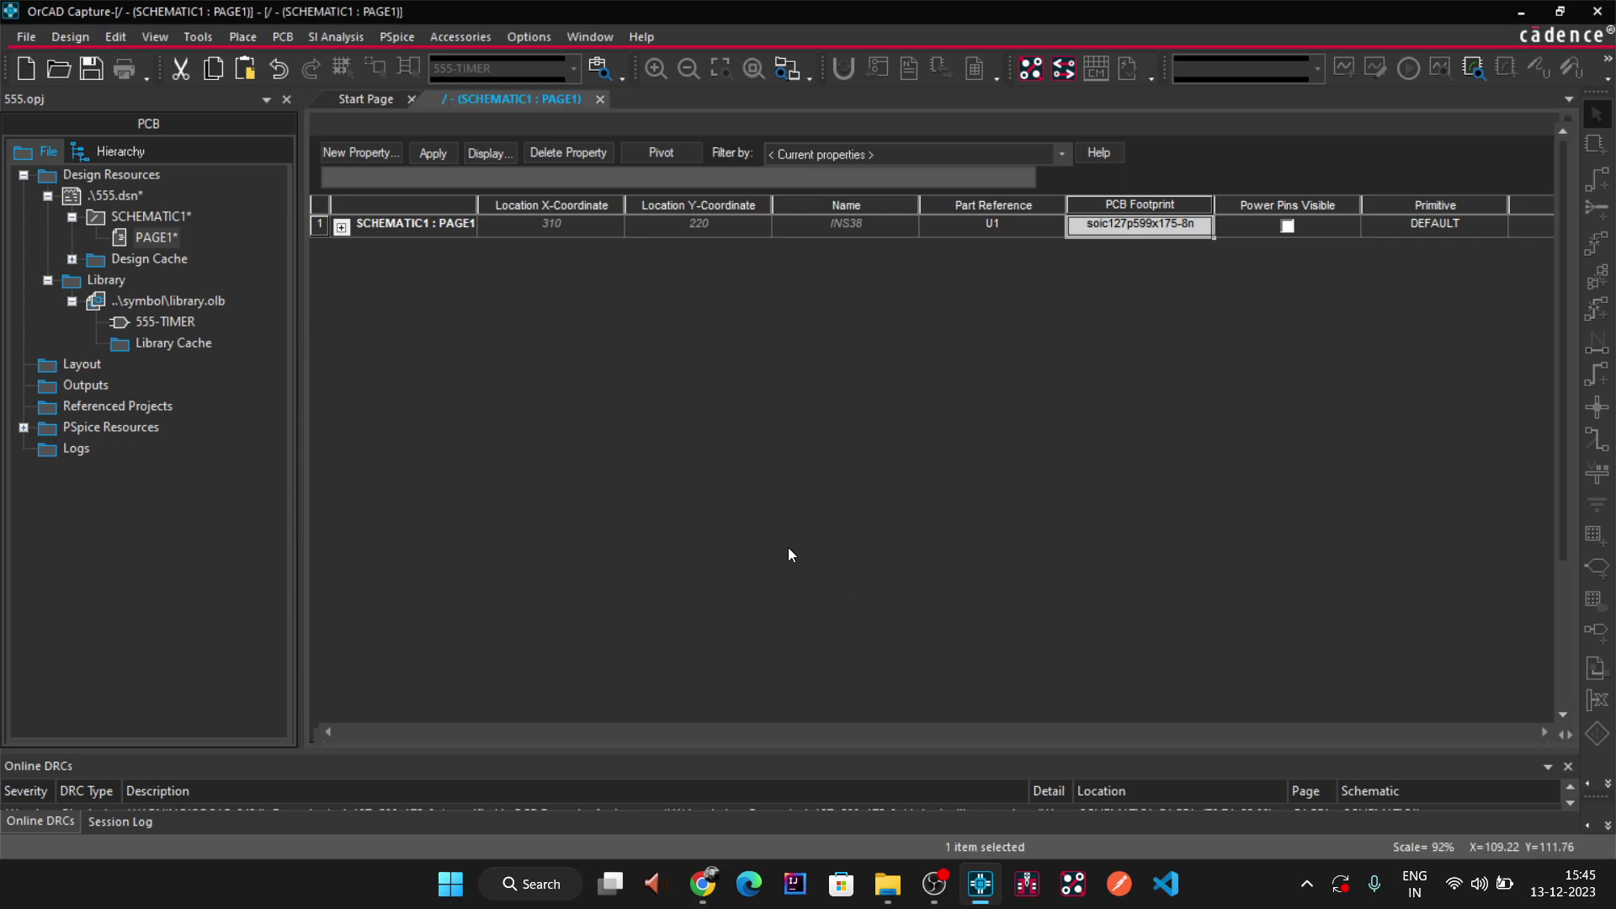
ctrl+scroll(894, 442, up, 2)
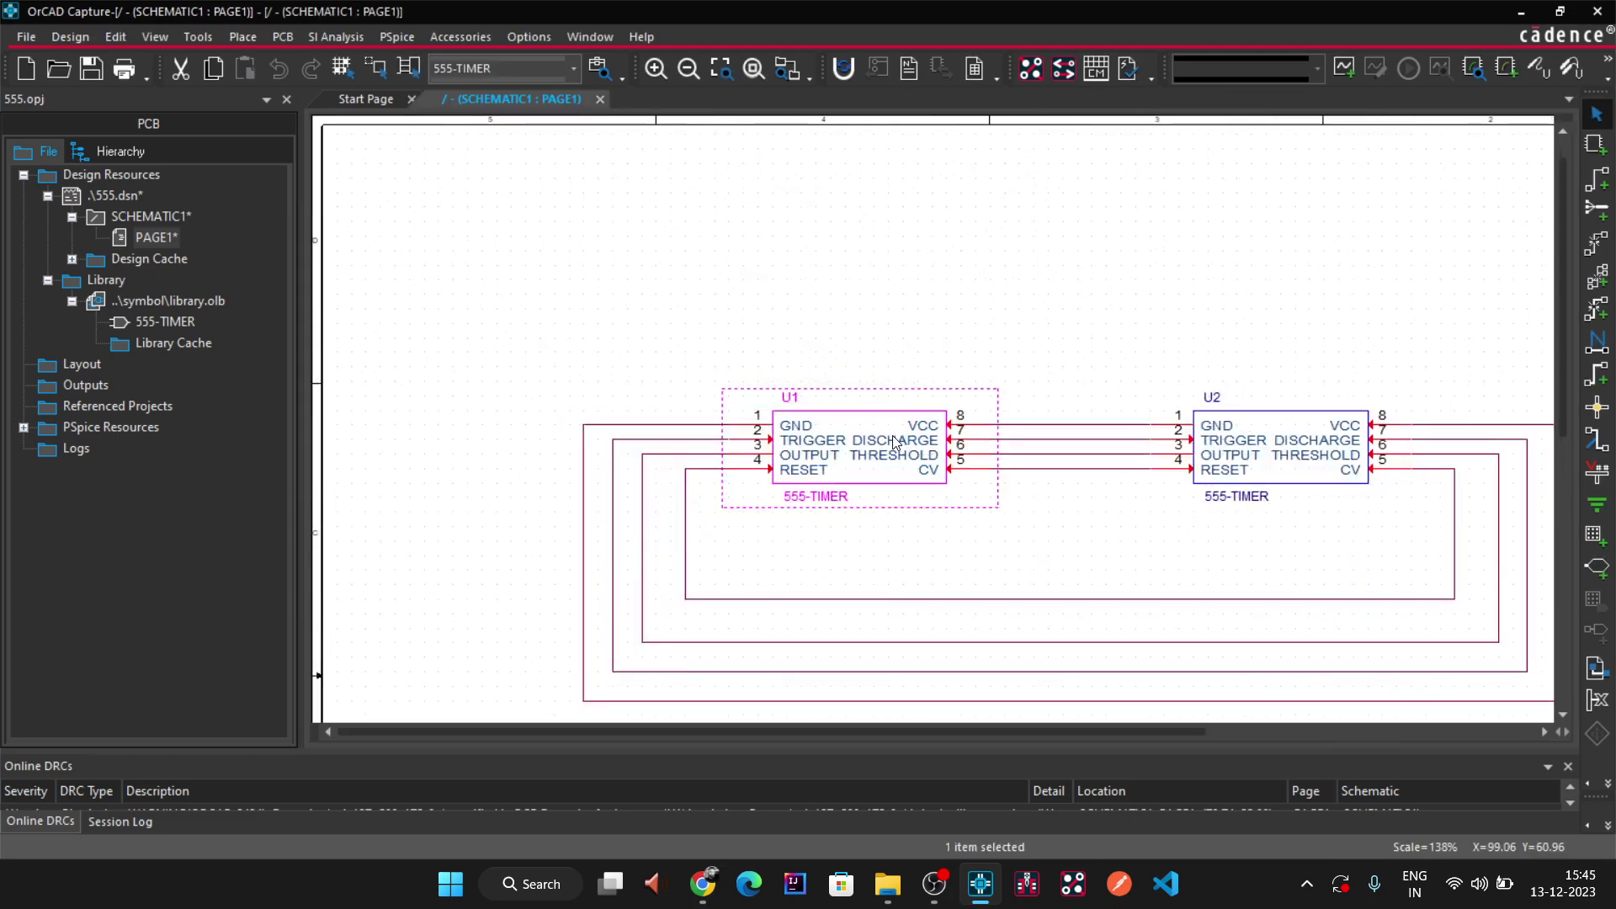
click(901, 382)
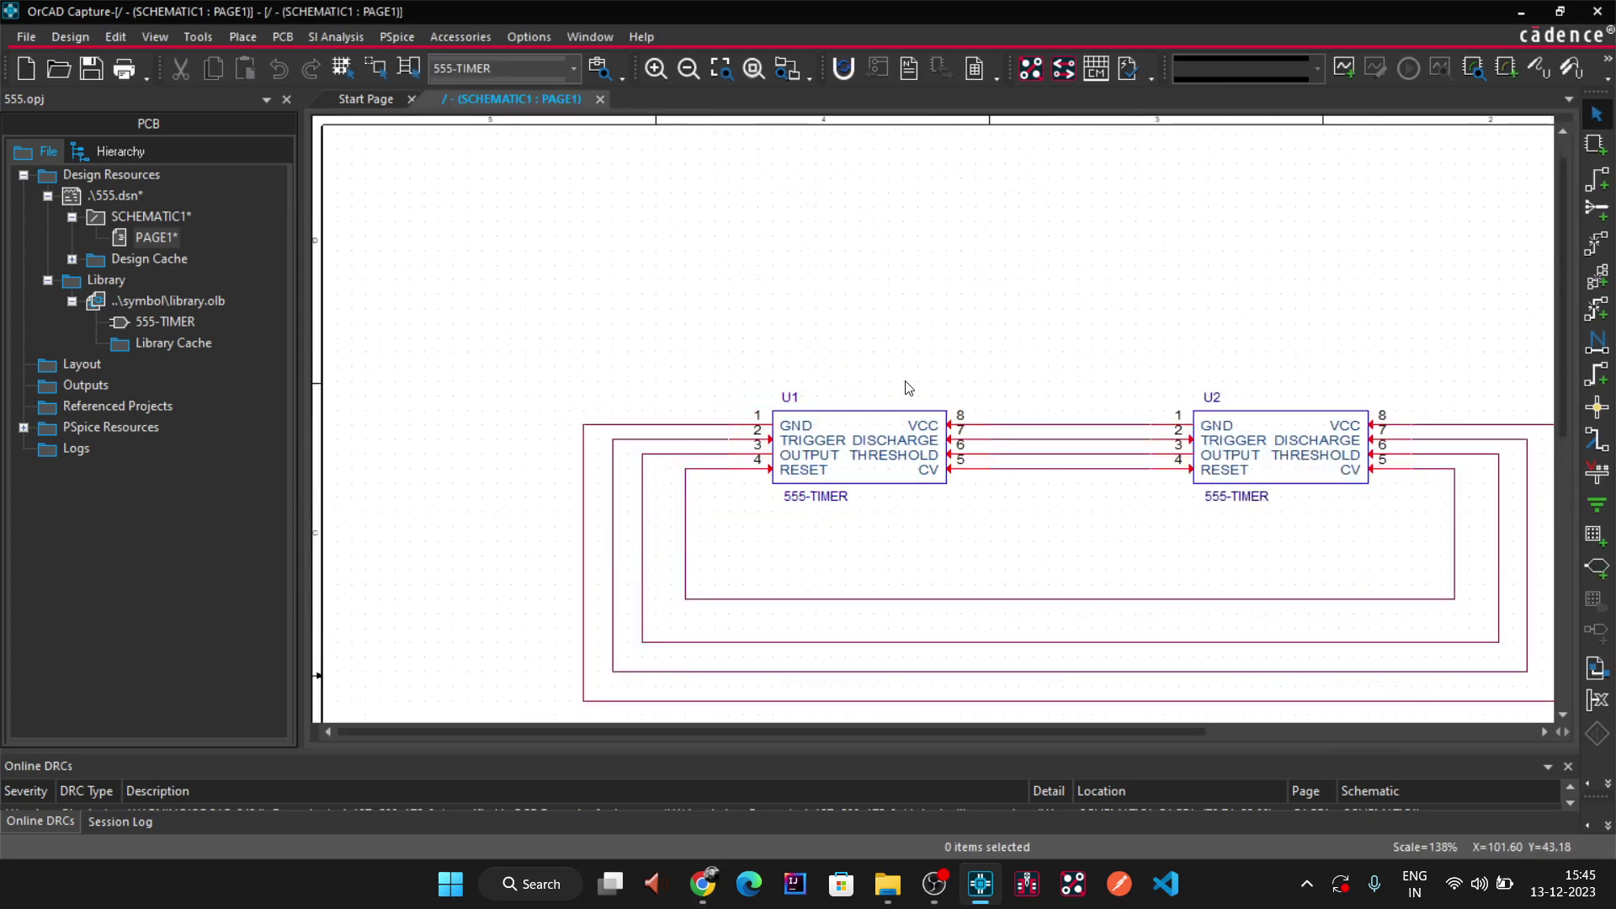
click(901, 443)
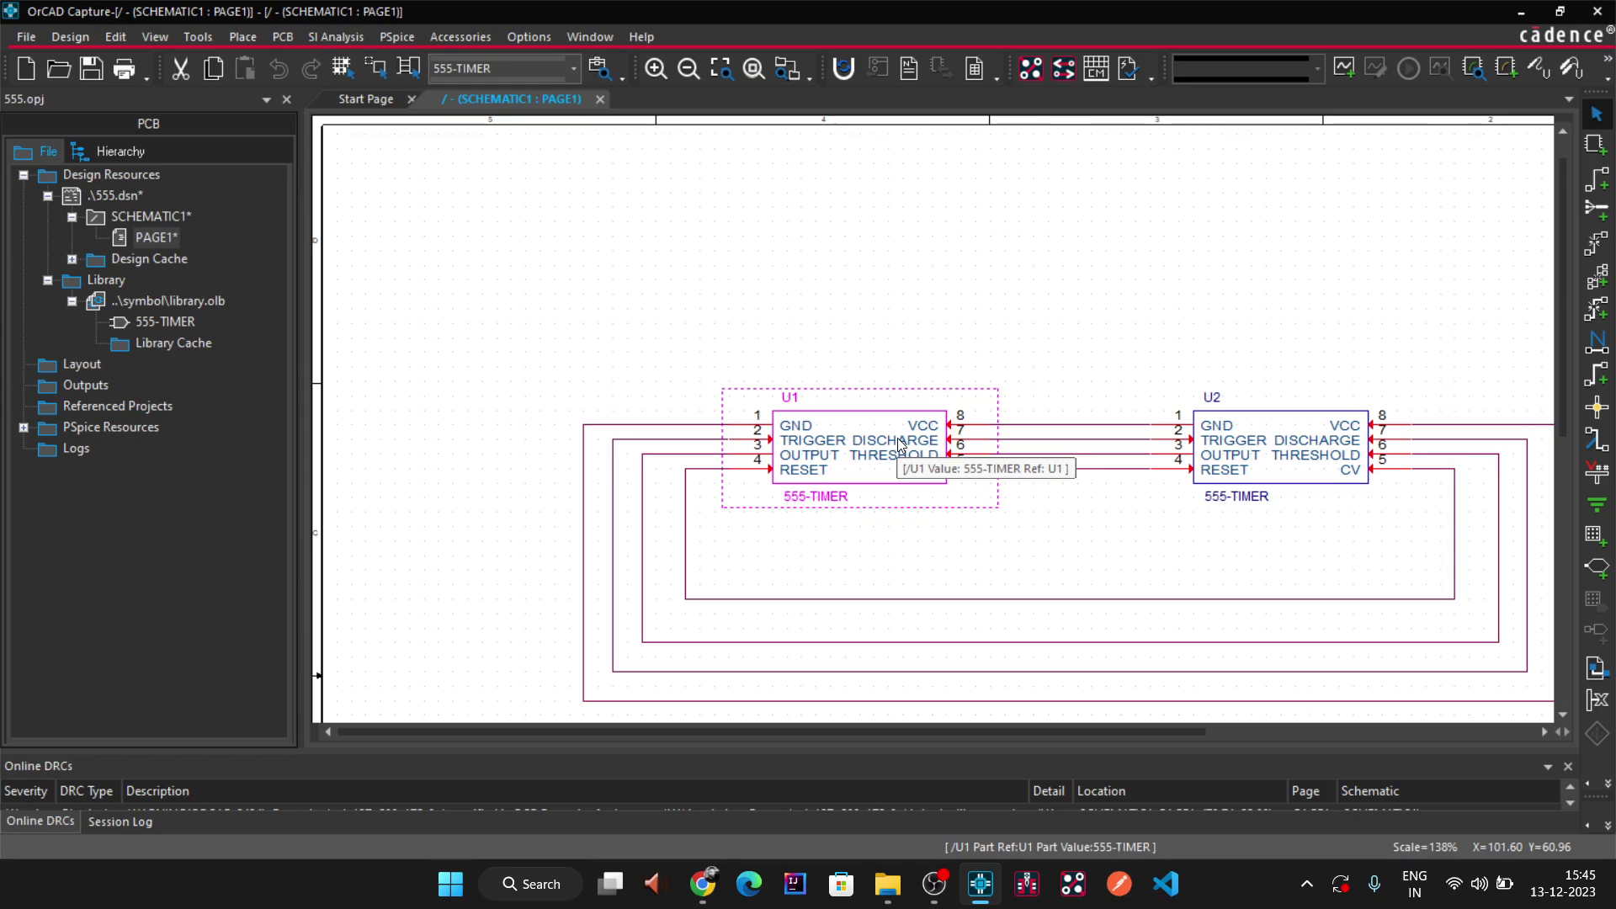
click(1307, 450)
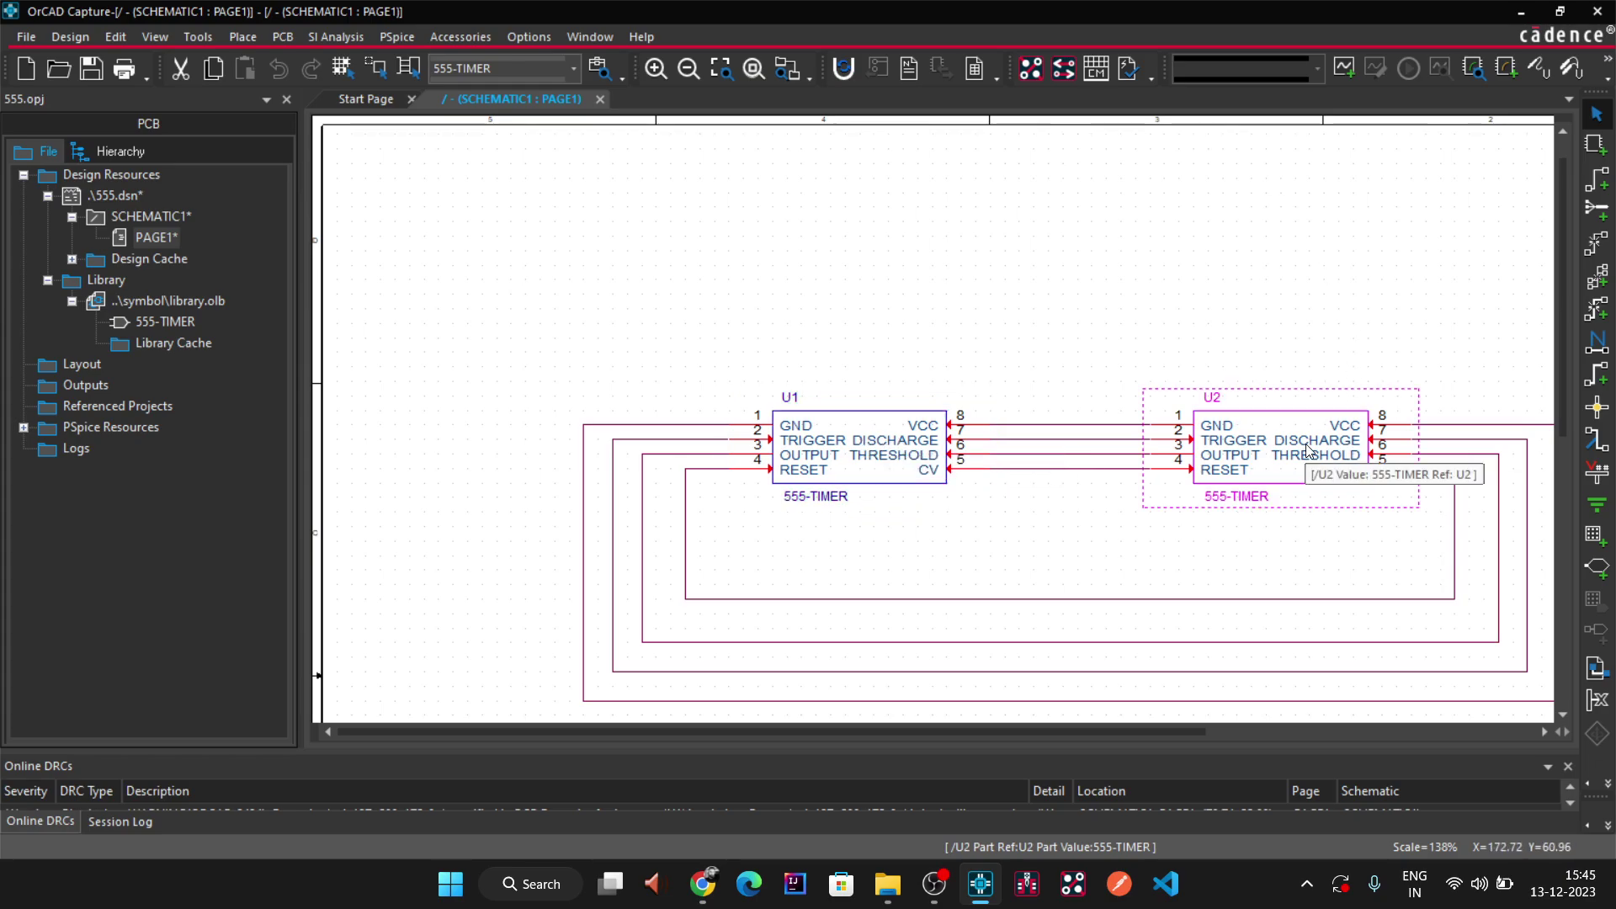
right_click(1307, 450)
click(1390, 153)
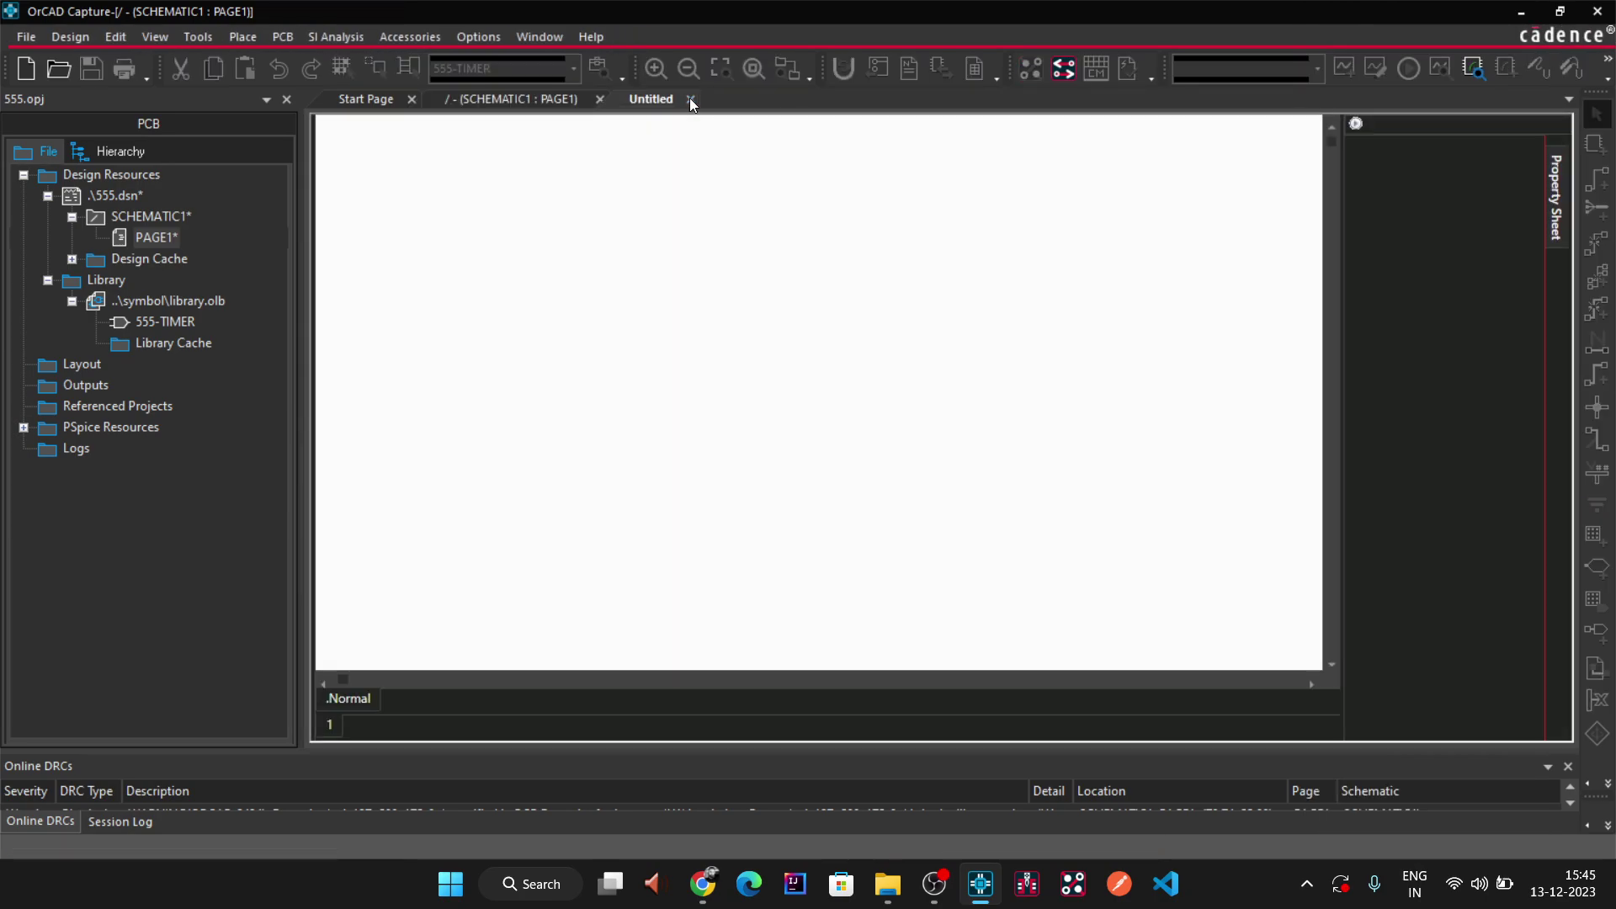
click(690, 99)
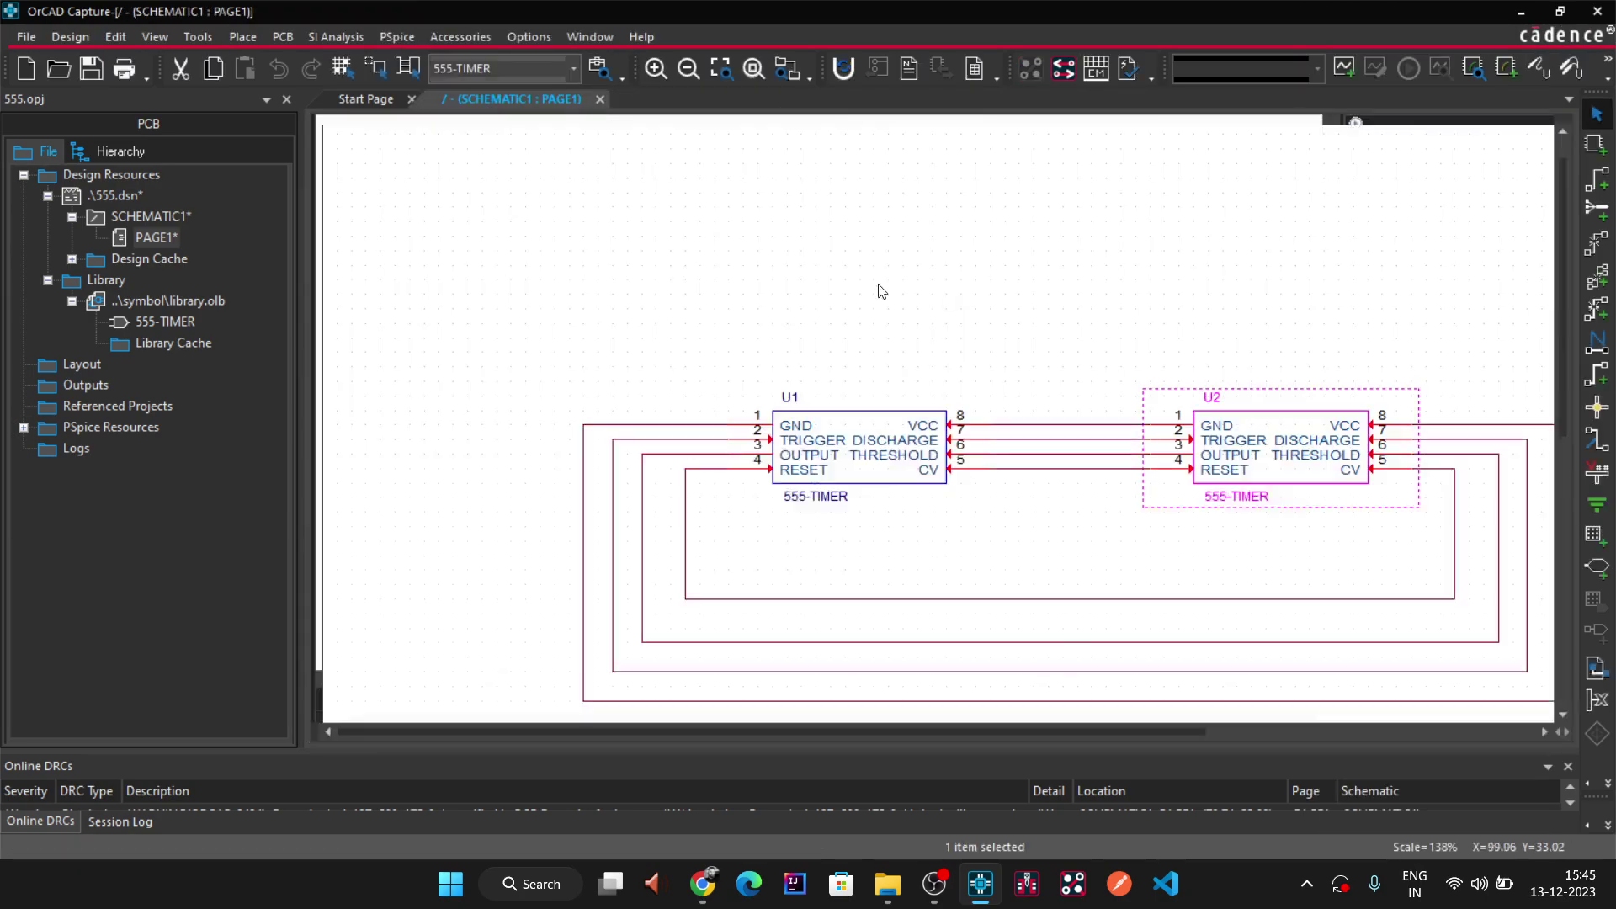
- Set the PCB Footprint property of part U2 to soic127p599x175-8n and apply the change
right_click(1305, 459)
click(1375, 108)
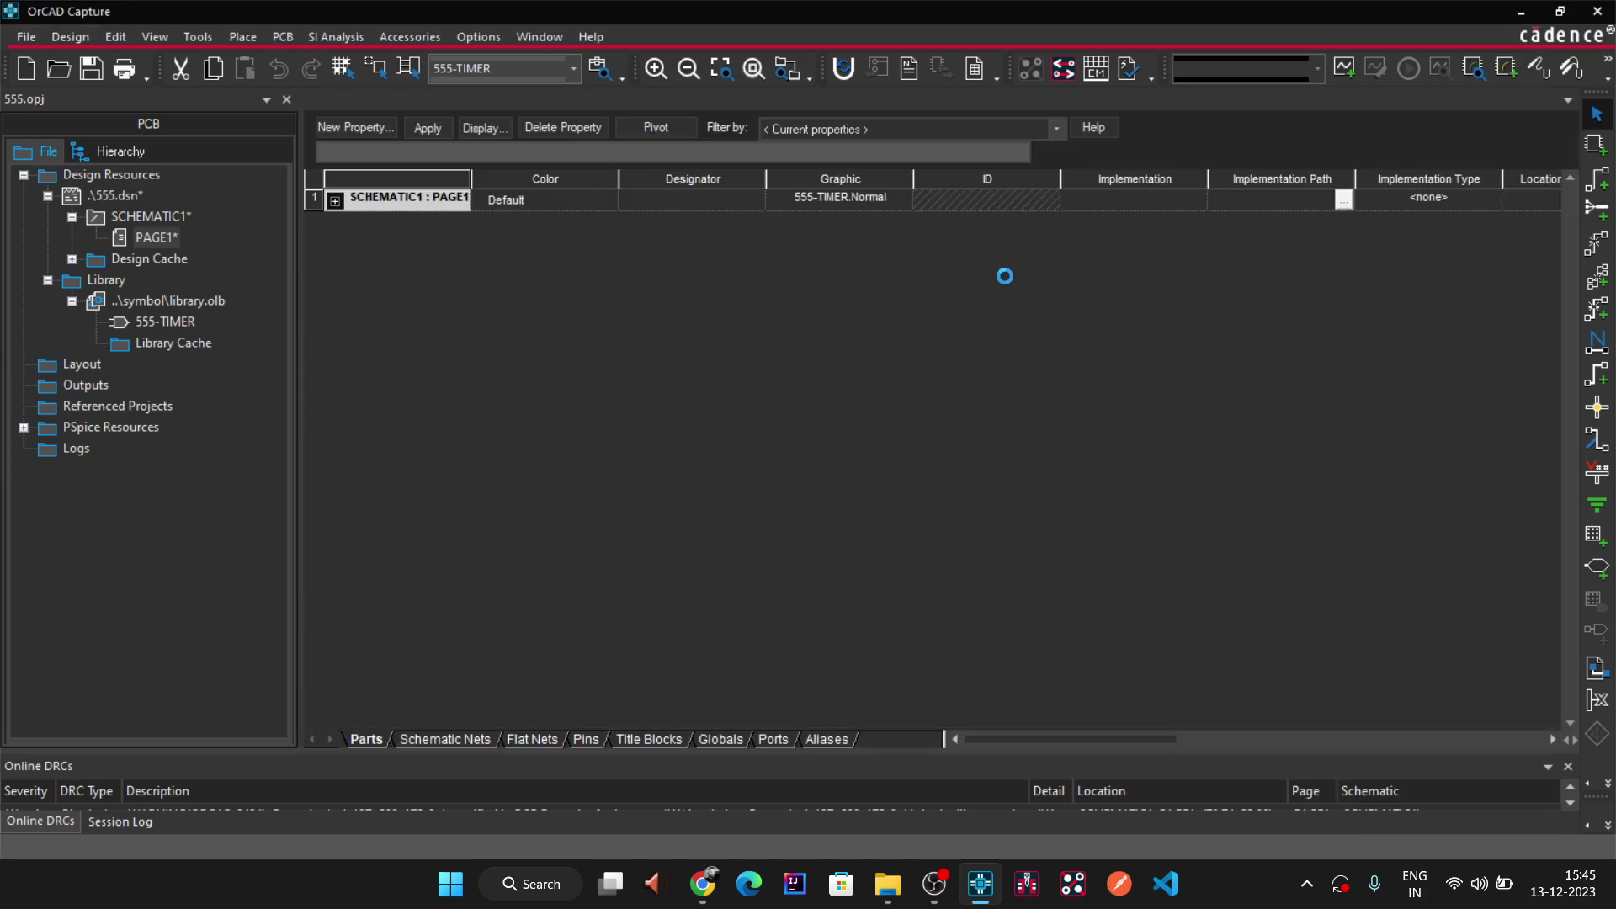
drag(1158, 730, 1293, 734)
click(1440, 232)
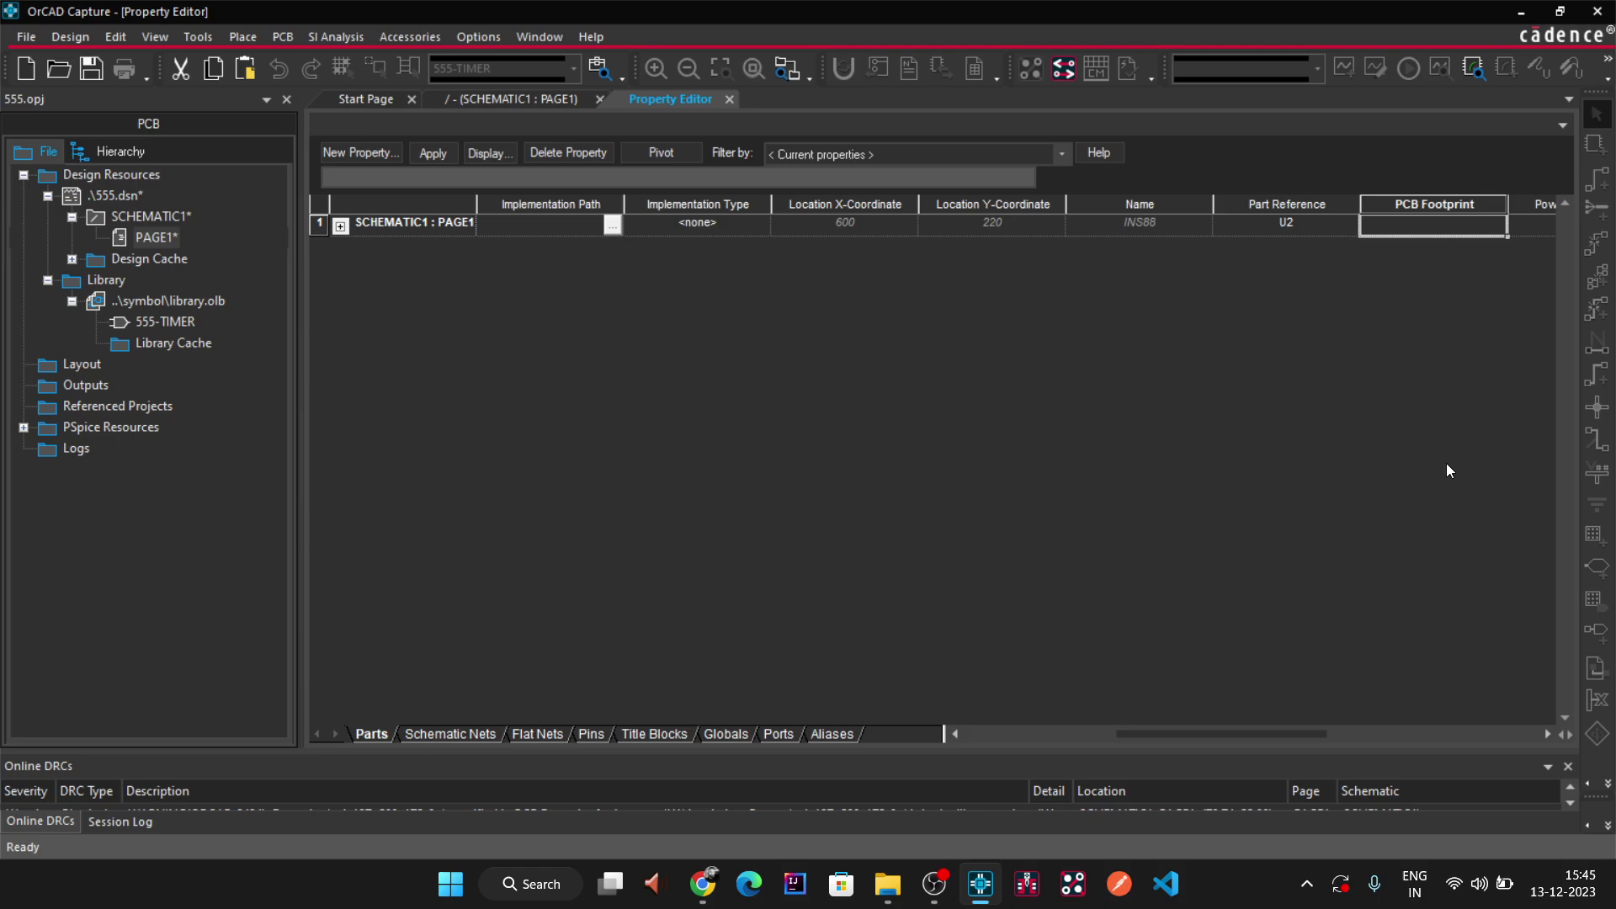
text(soic127p599x175-8n)
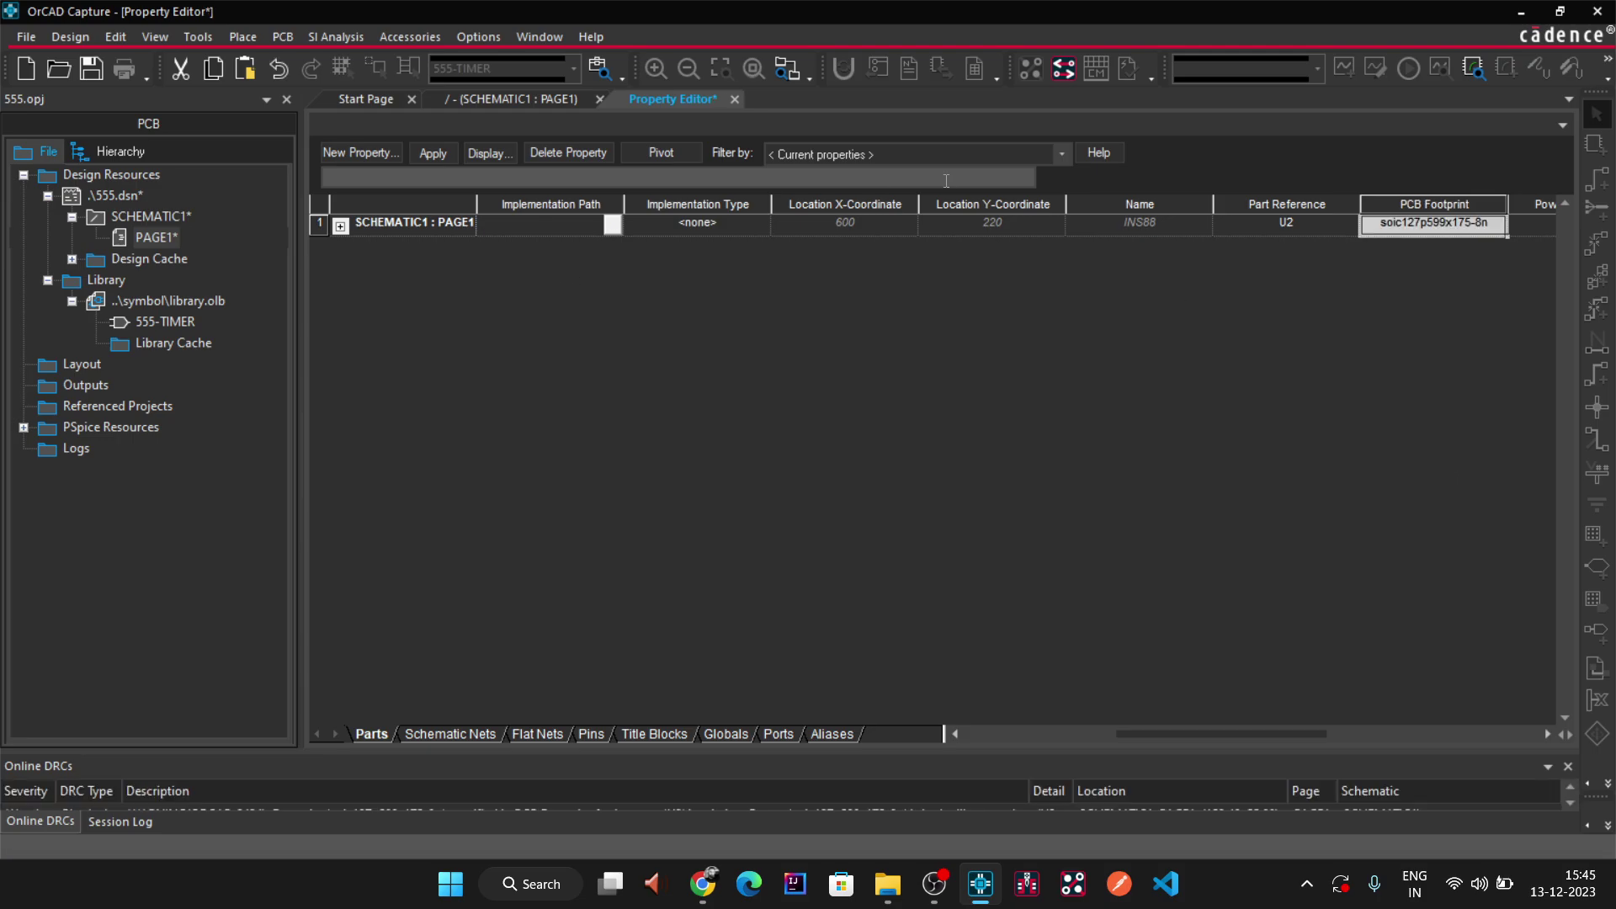
click(425, 150)
- Save and close the property sheet of U2, and save the whole 555.dsn design
right_click(680, 99)
click(719, 119)
right_click(693, 104)
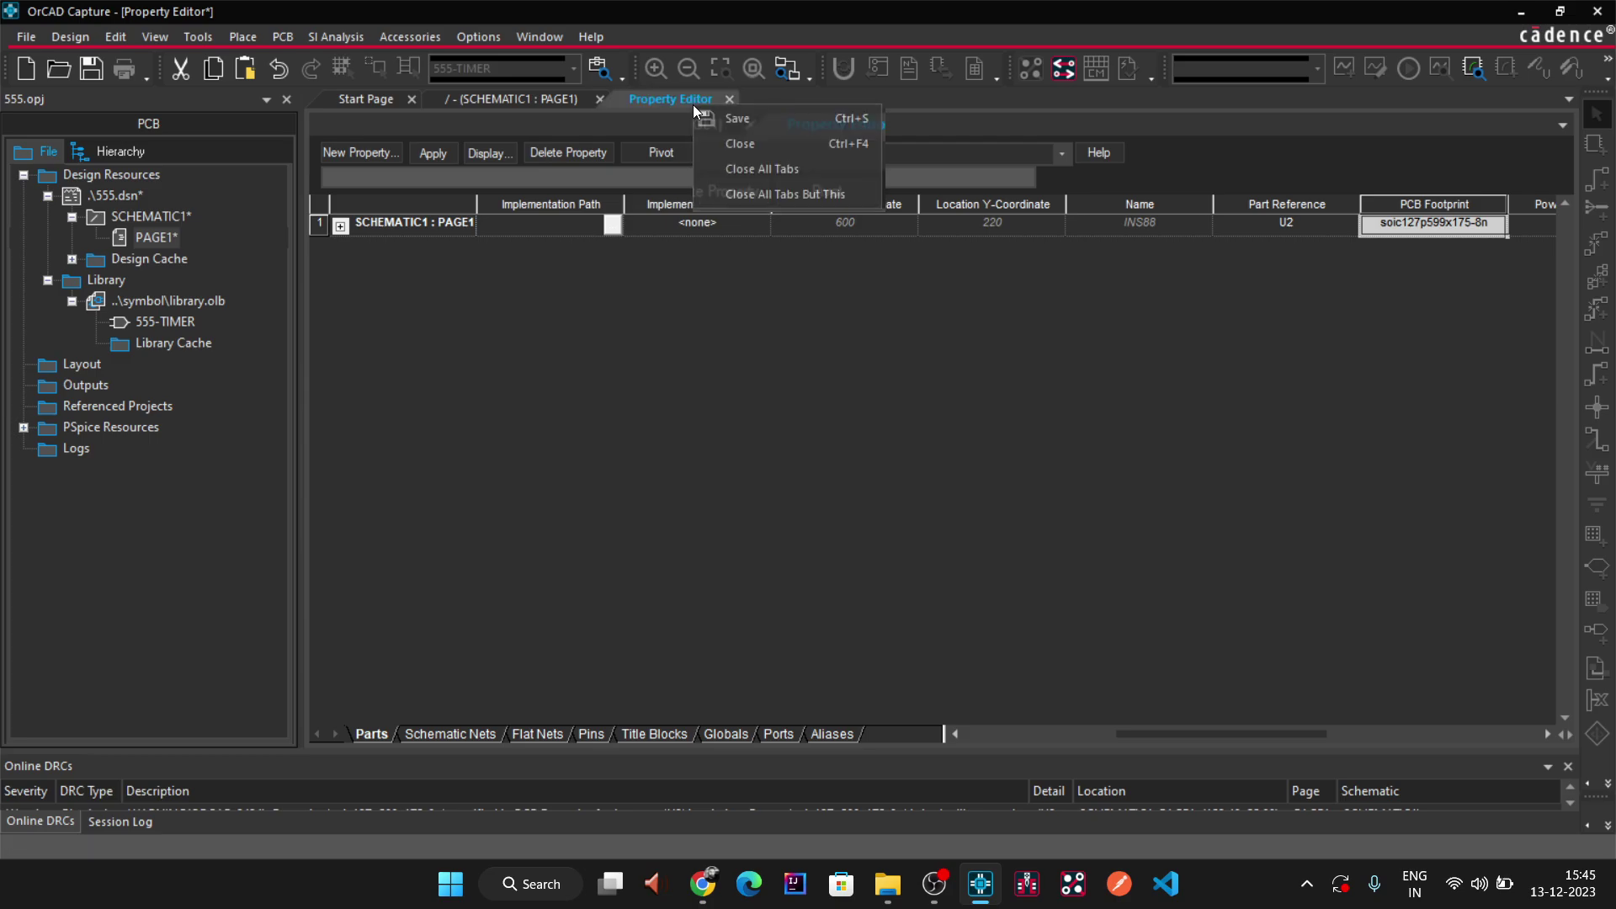
click(729, 144)
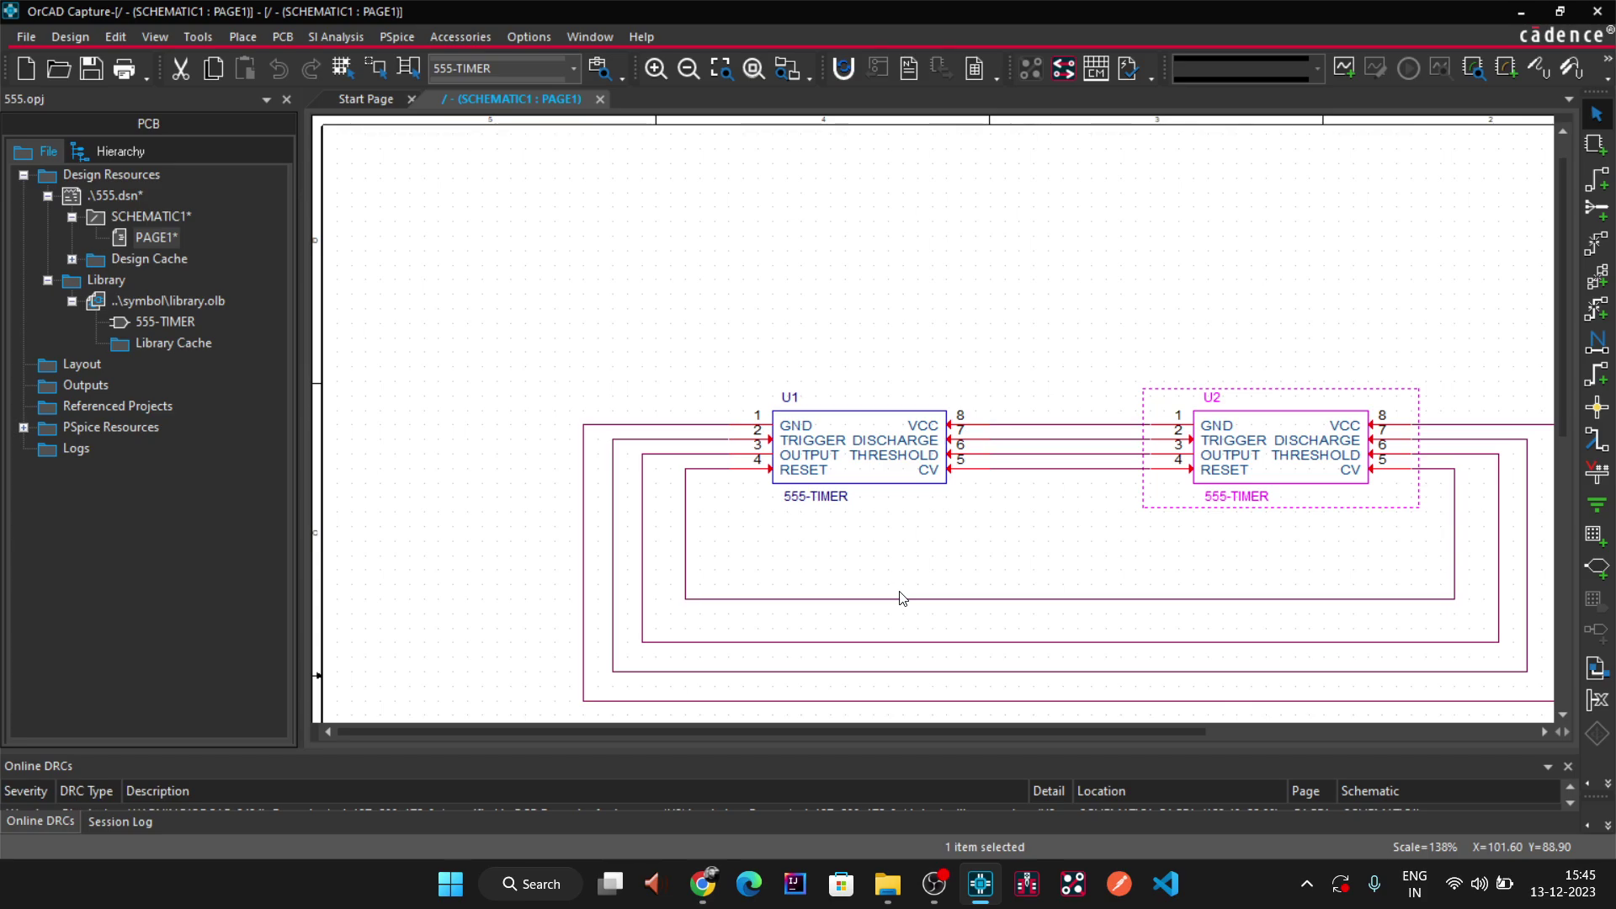
click(116, 196)
click(93, 68)
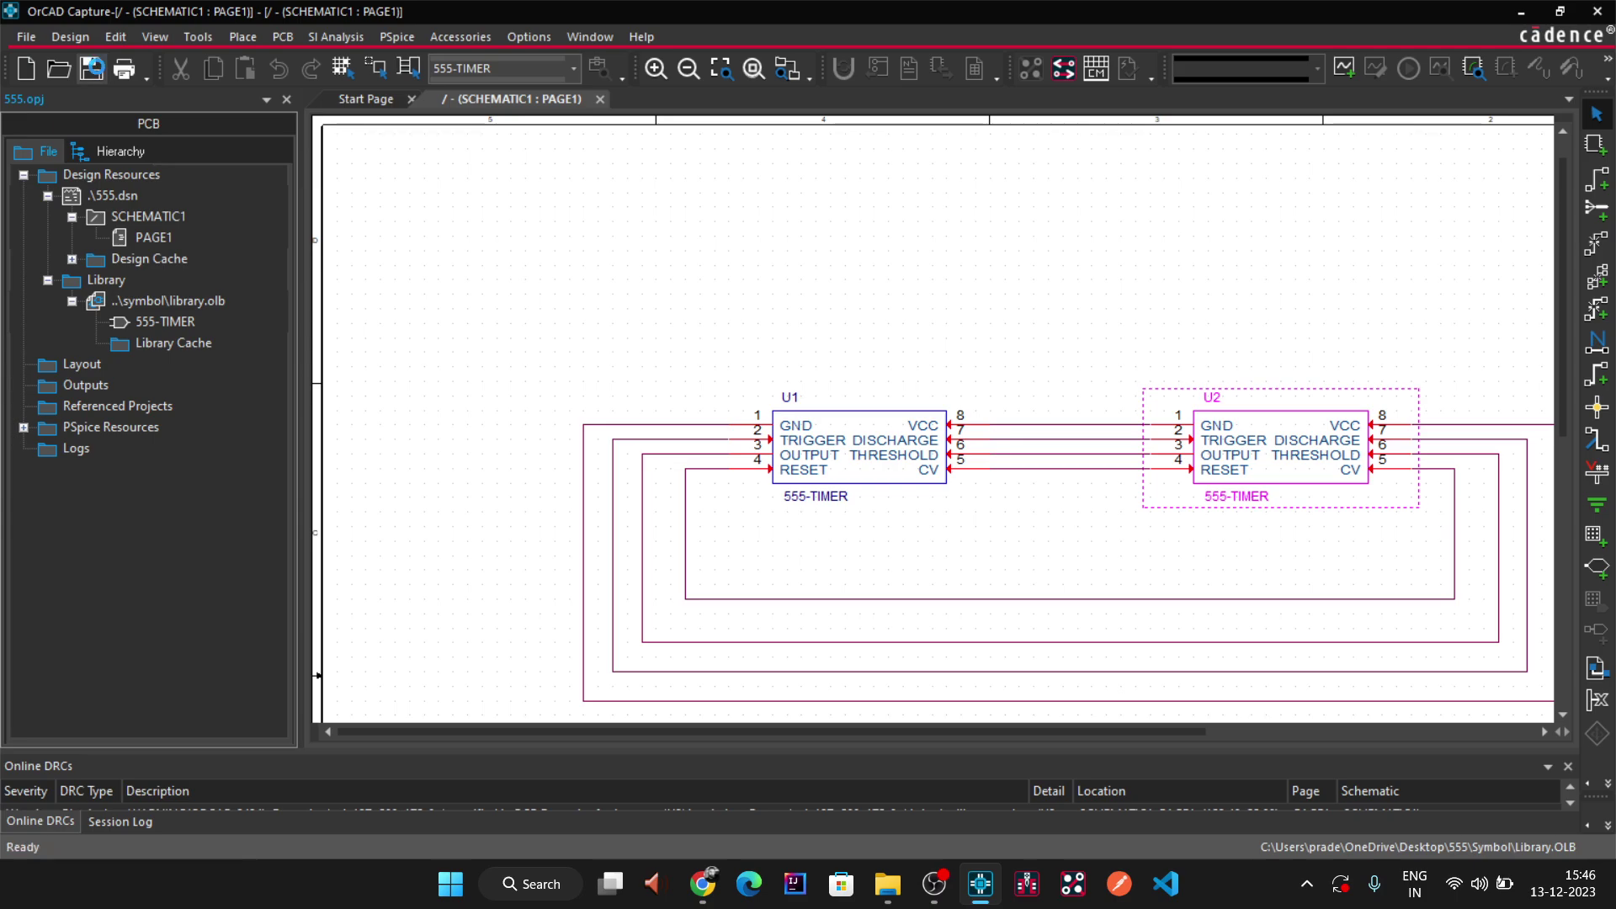
- Switch to File Explorer and check the contents of the PCB folder inside the 555 project folder
mouse_move(881, 899)
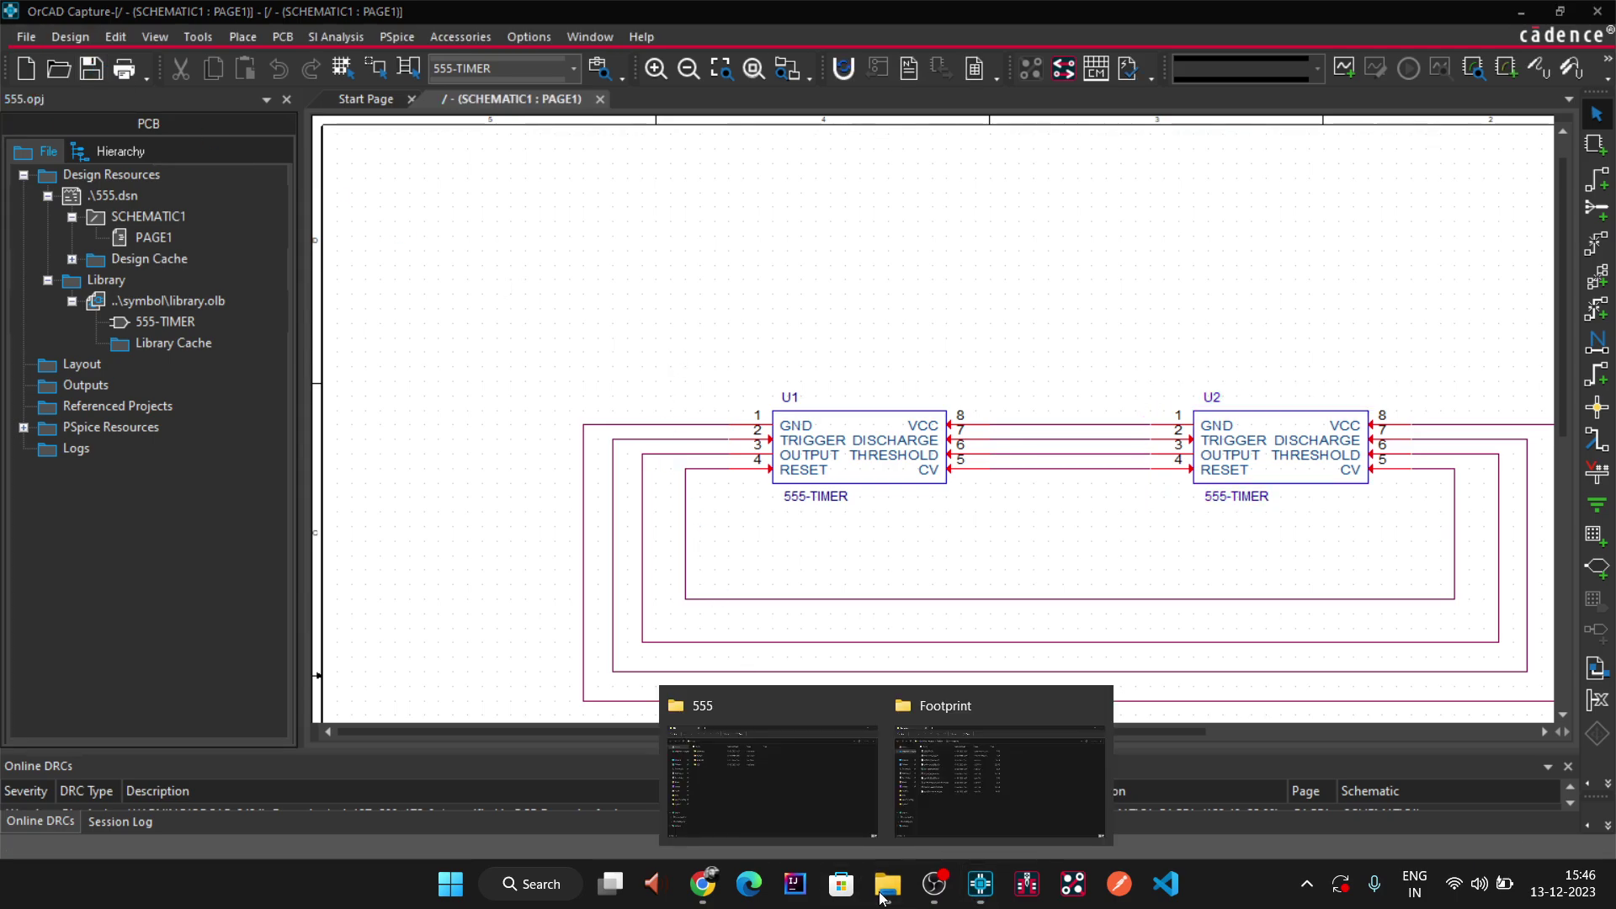
click(790, 772)
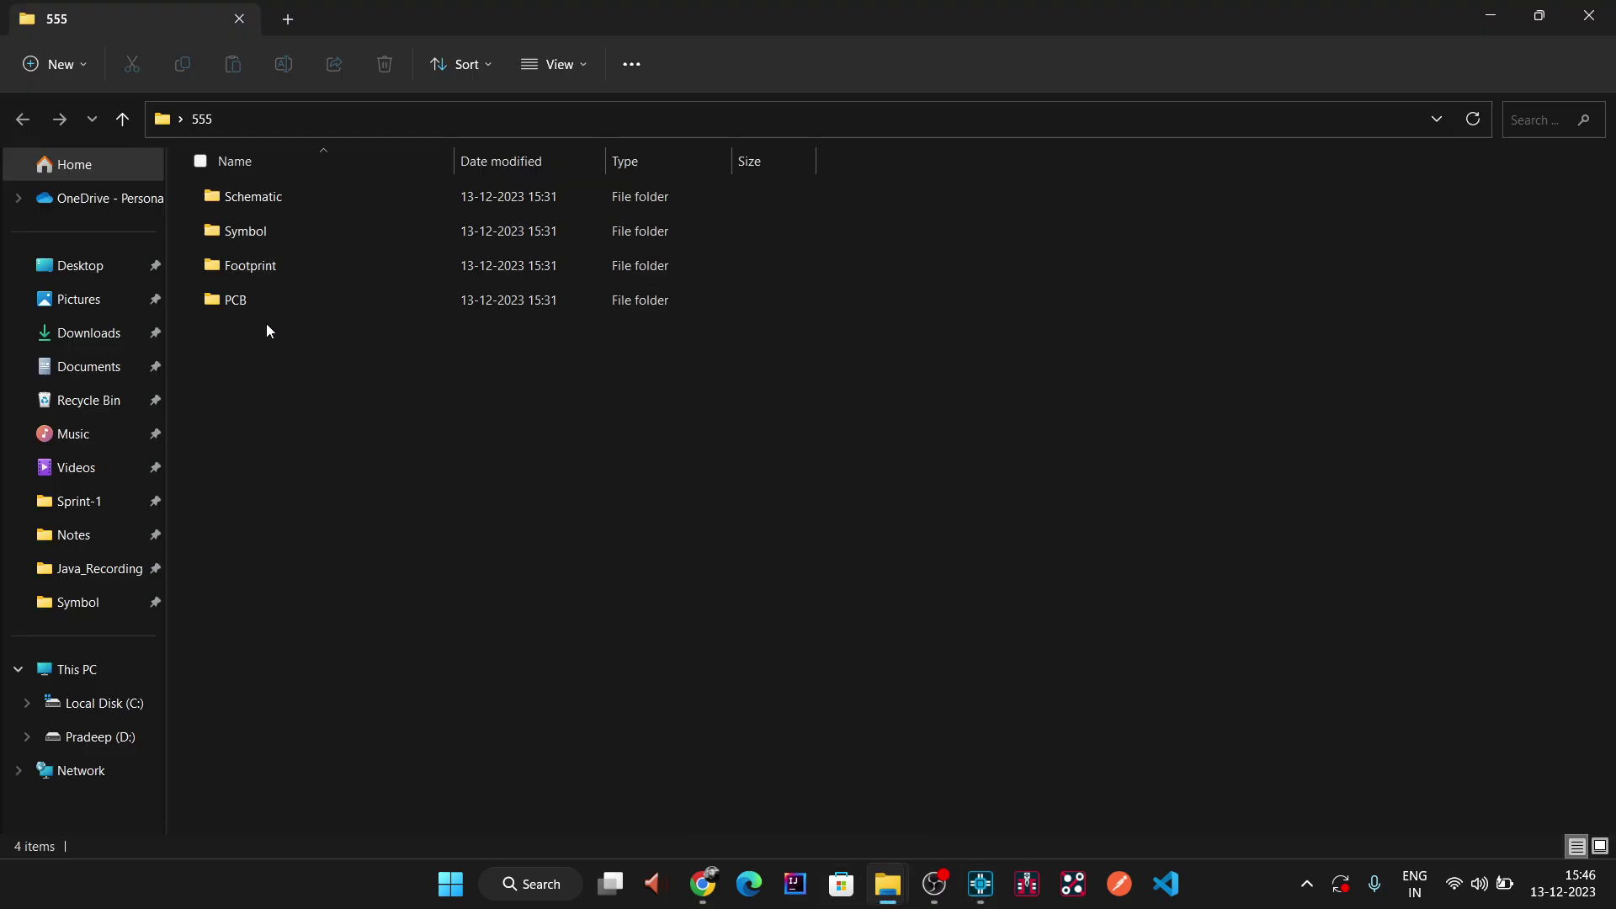
click(233, 311)
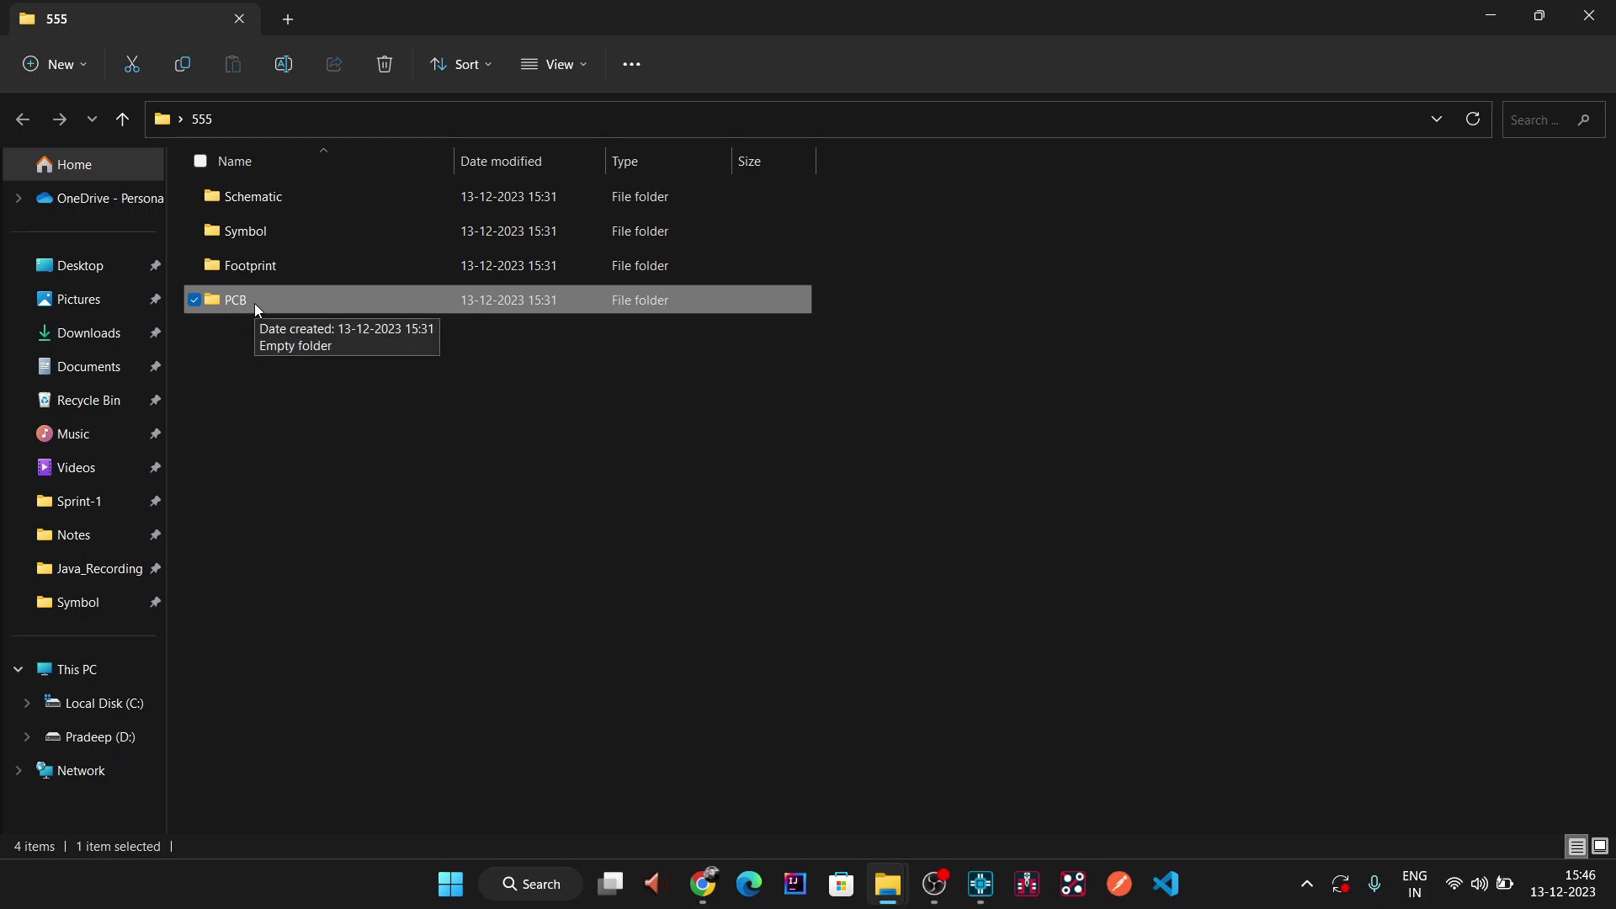
double_click(256, 306)
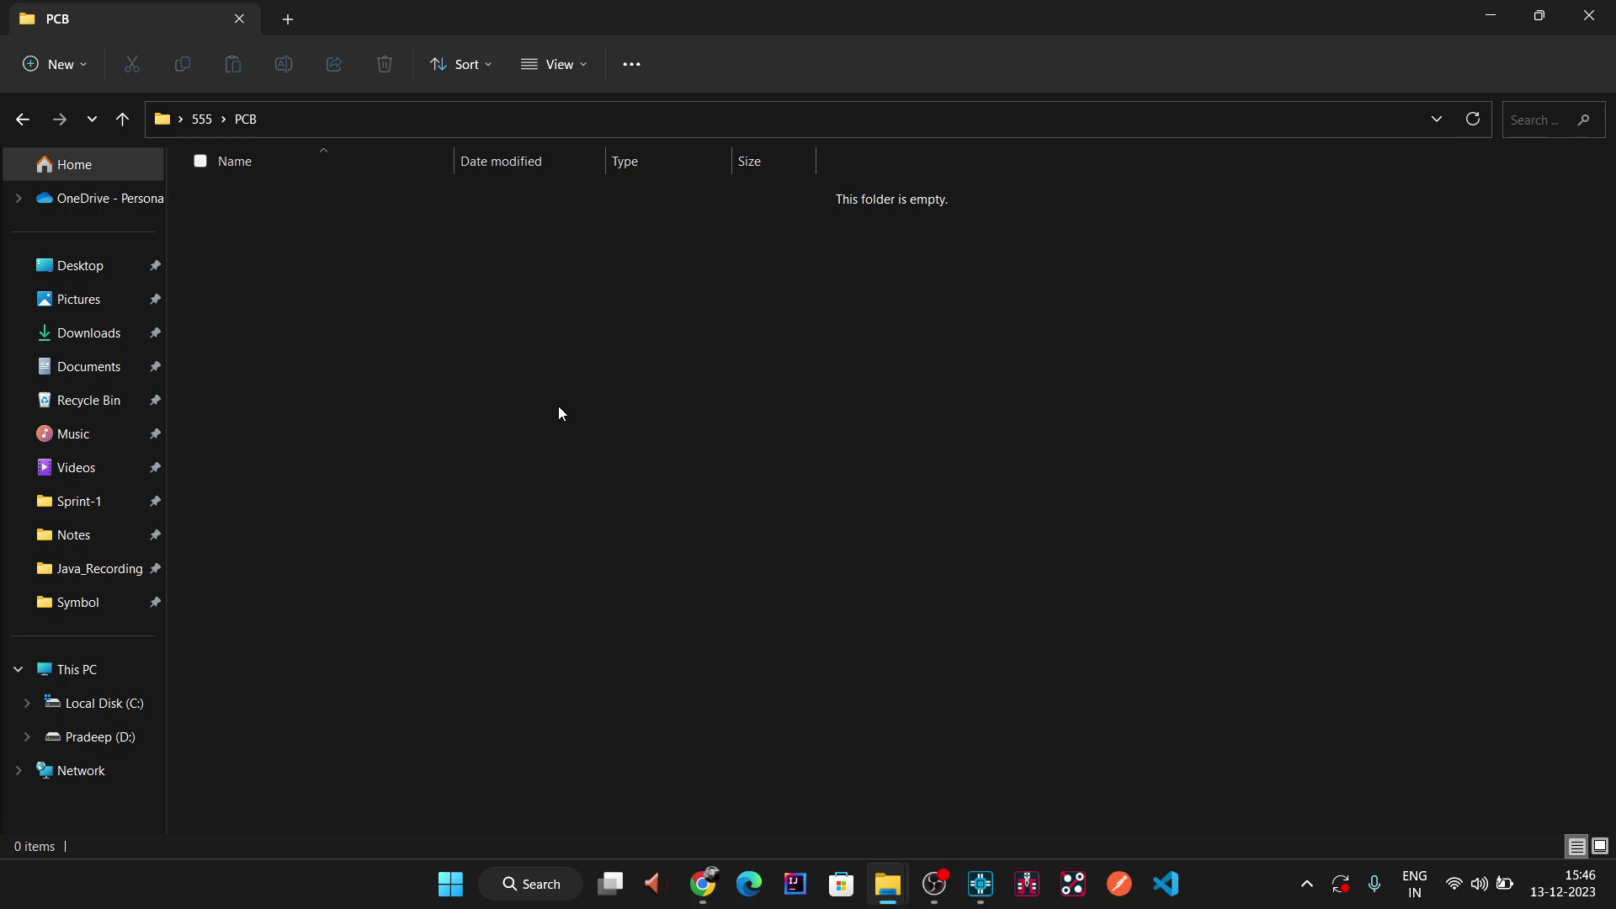
- Launch Allegro with the Allegro PCB Designer product and no additional product options
click(1073, 892)
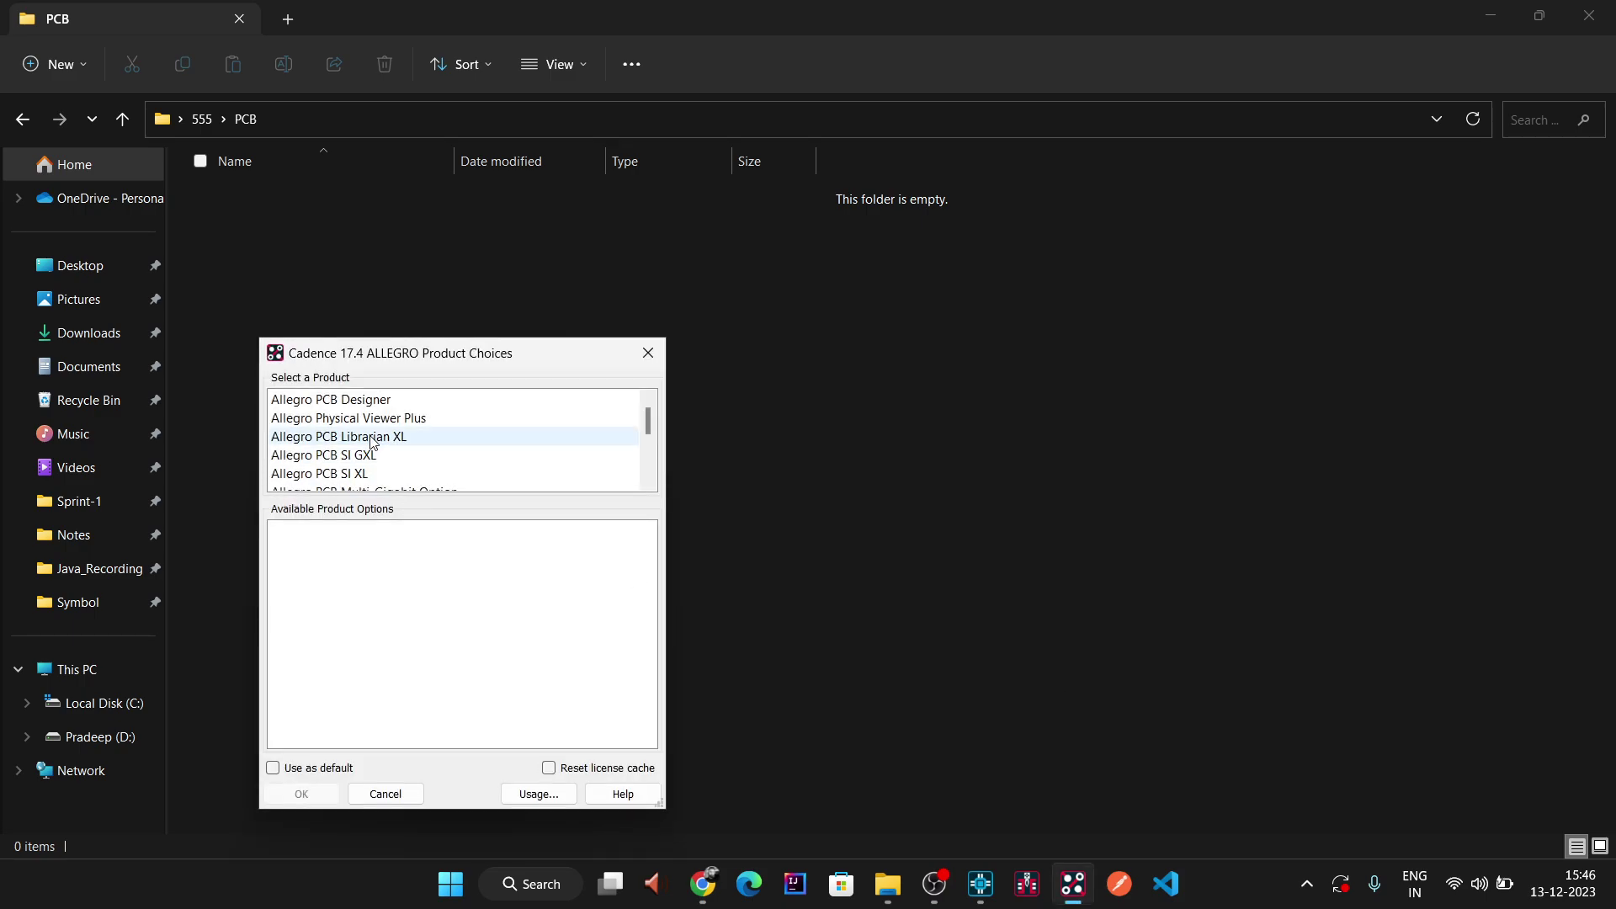
click(330, 399)
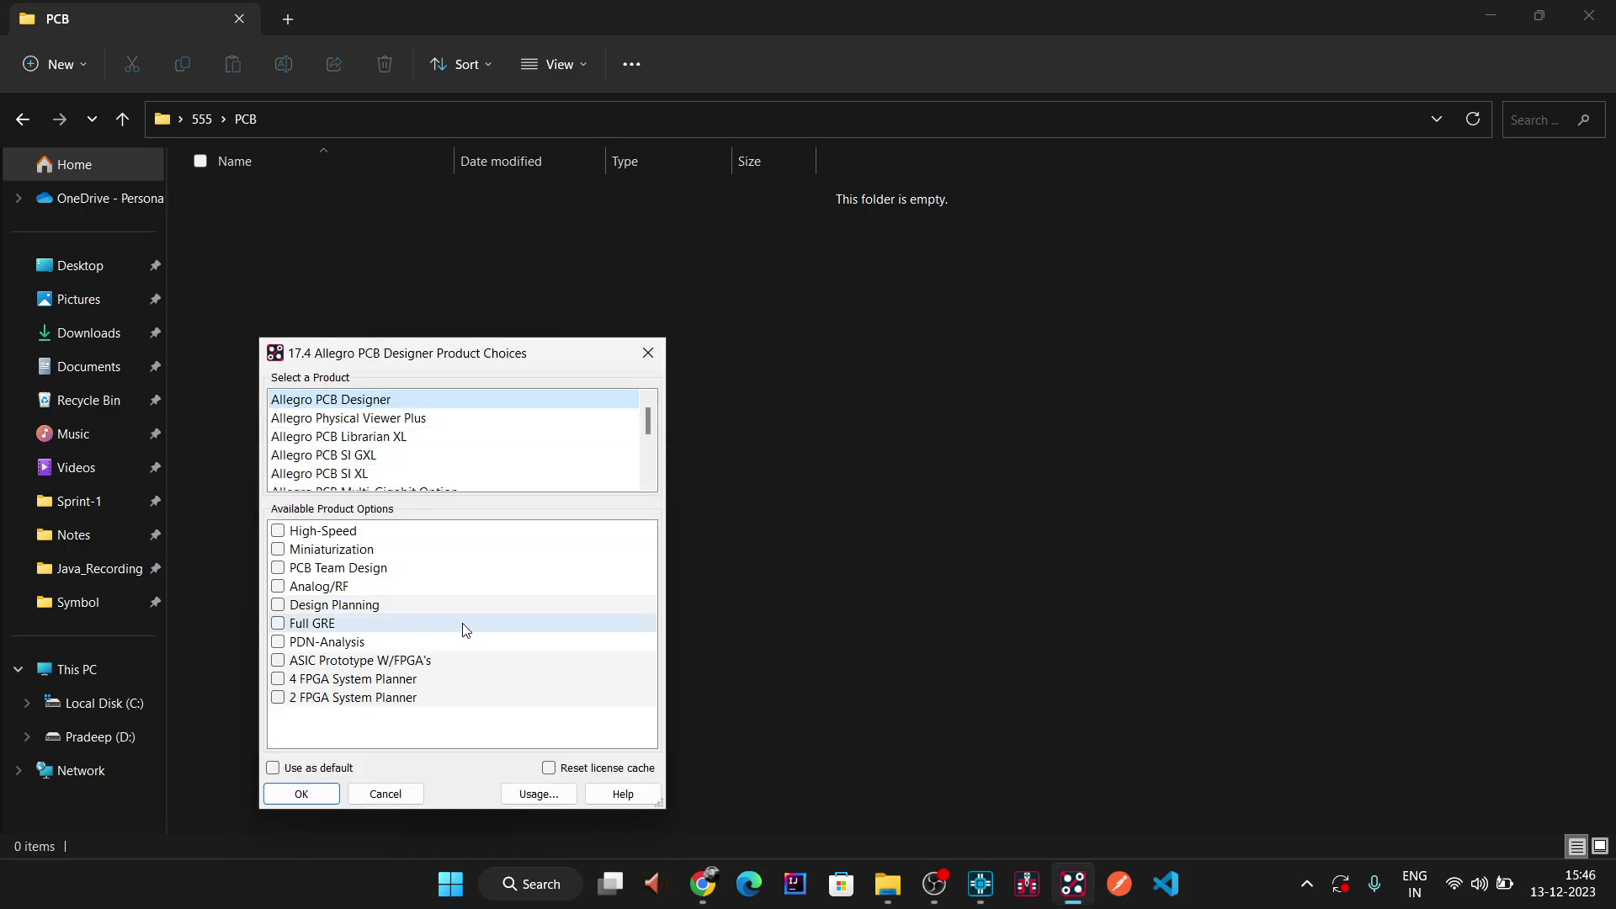
click(300, 795)
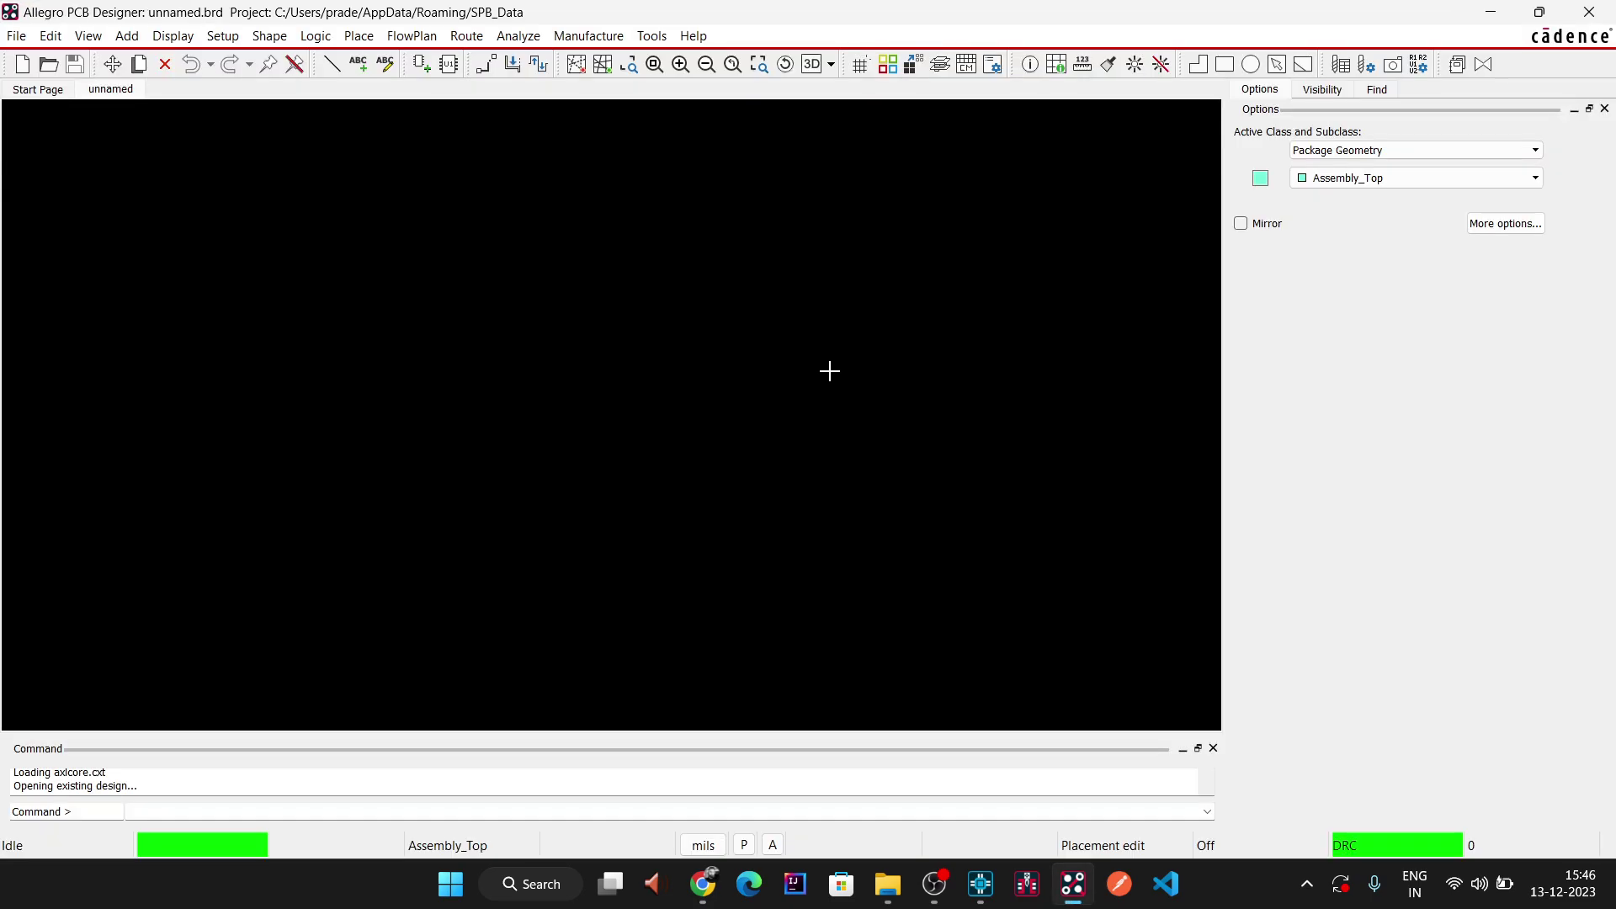
- Start a new drawing and choose the PCB folder under OneDrive\Desktop\555 as its location
click(16, 35)
click(45, 60)
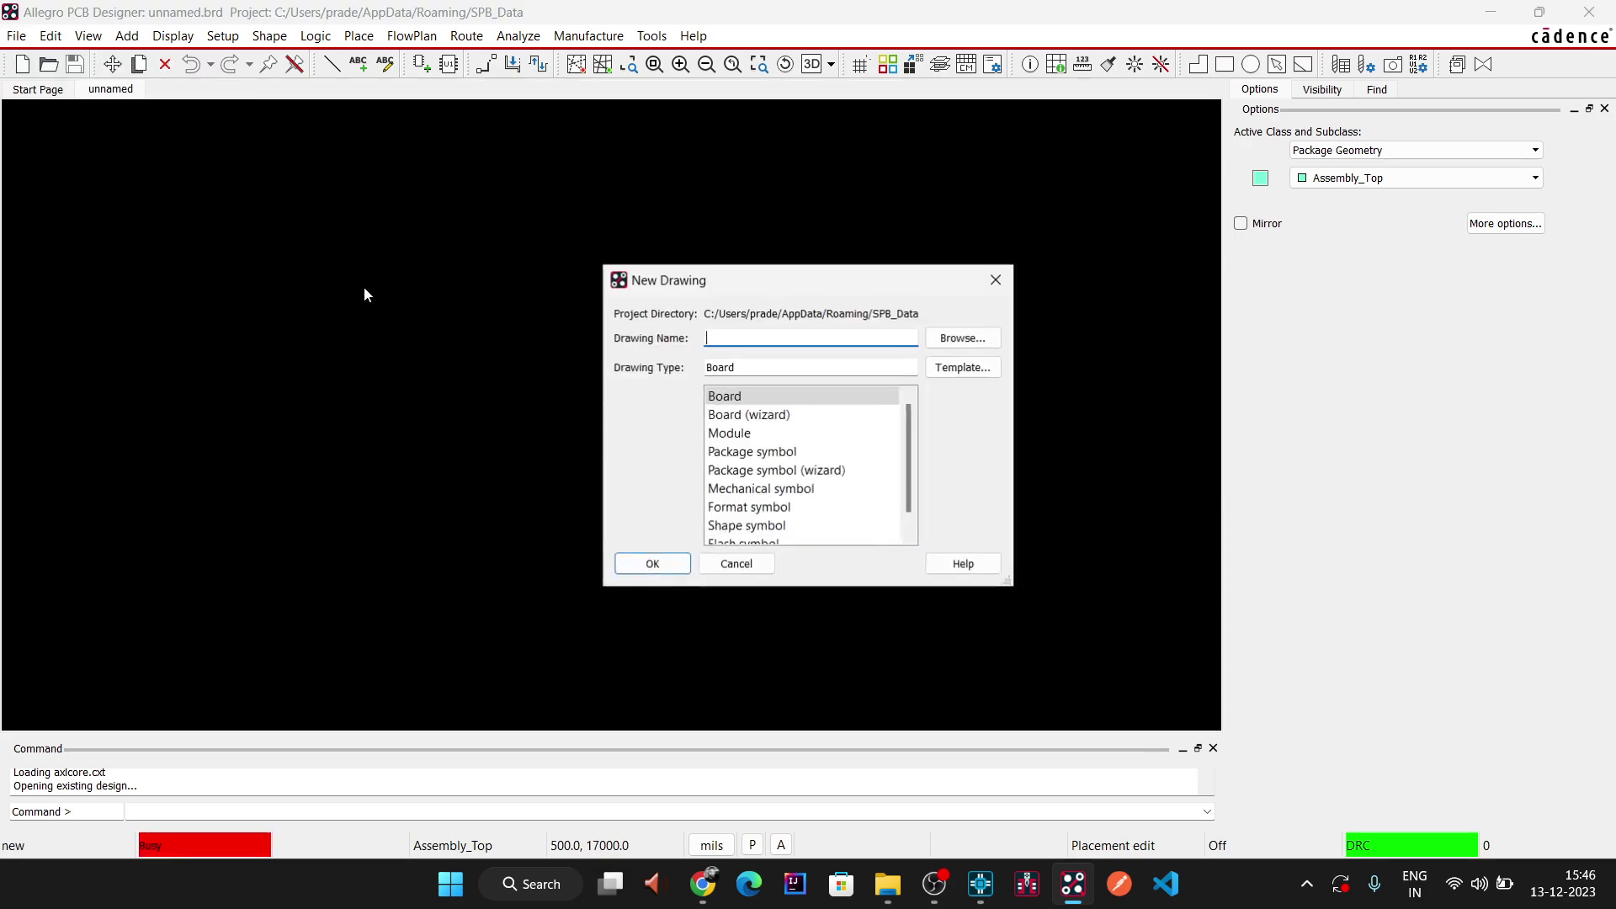
click(976, 337)
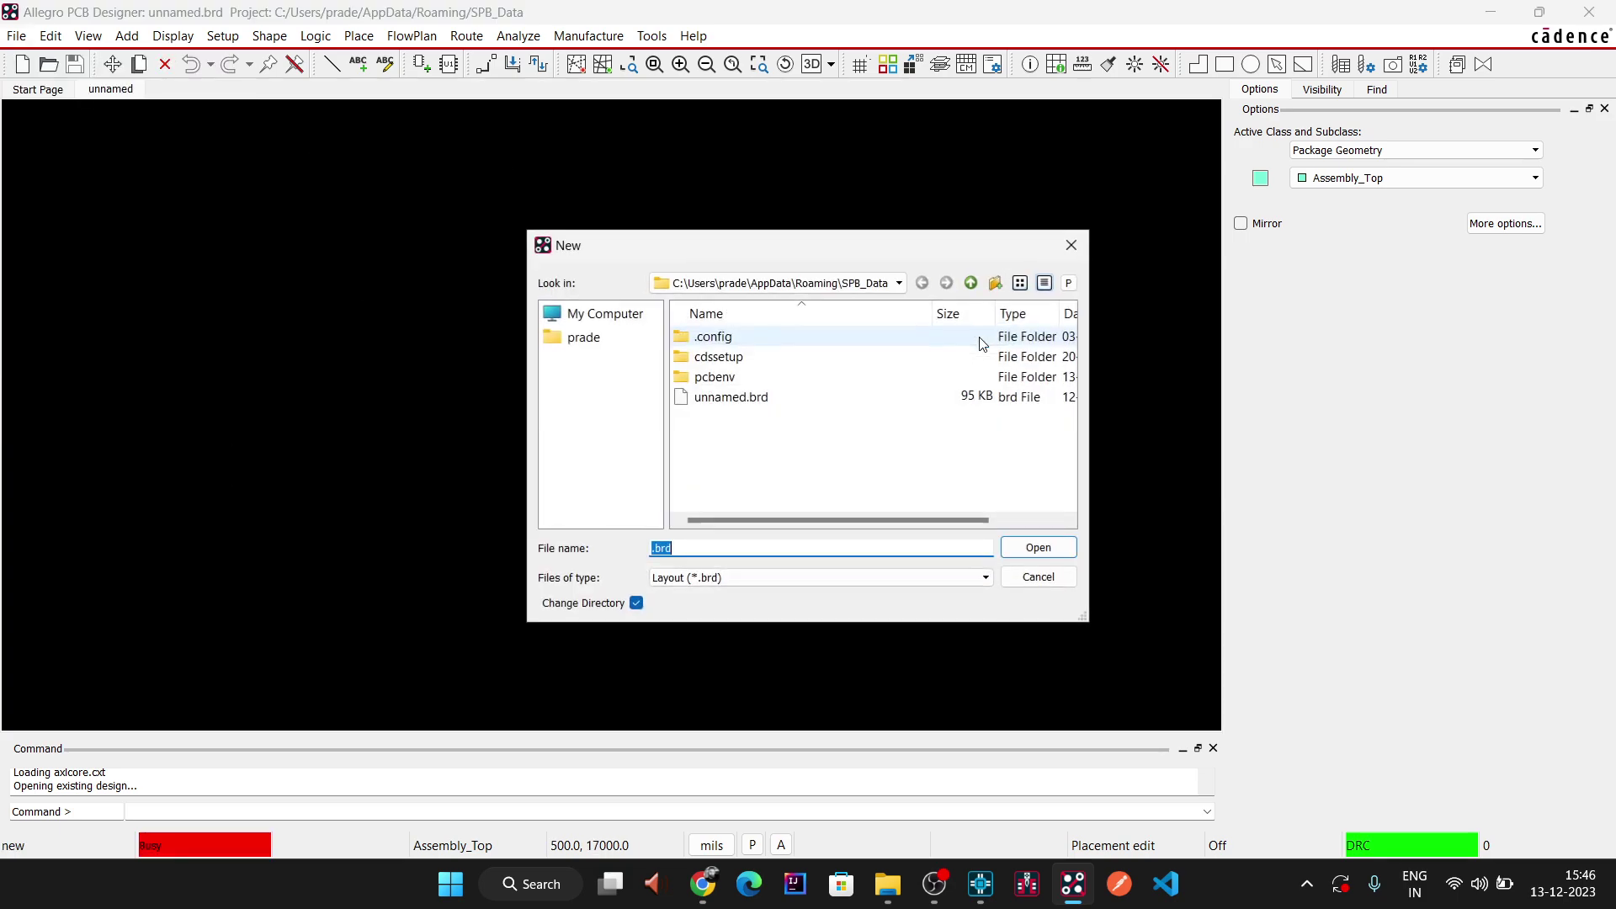
click(604, 340)
scroll(715, 413, down, 1)
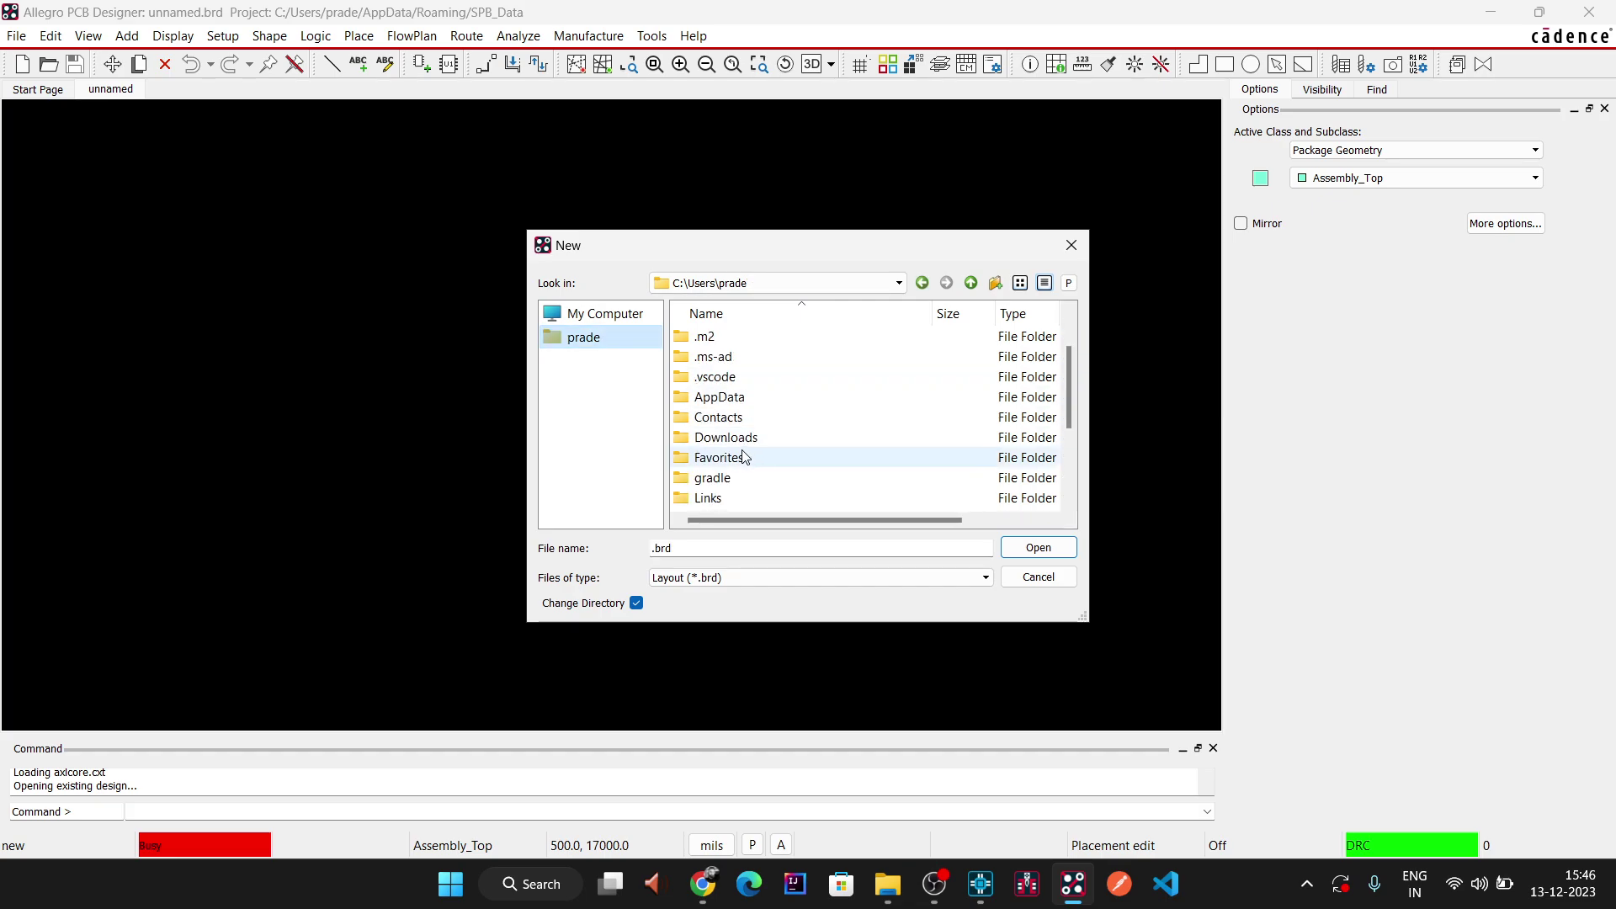
scroll(740, 468, down, 1)
double_click(740, 477)
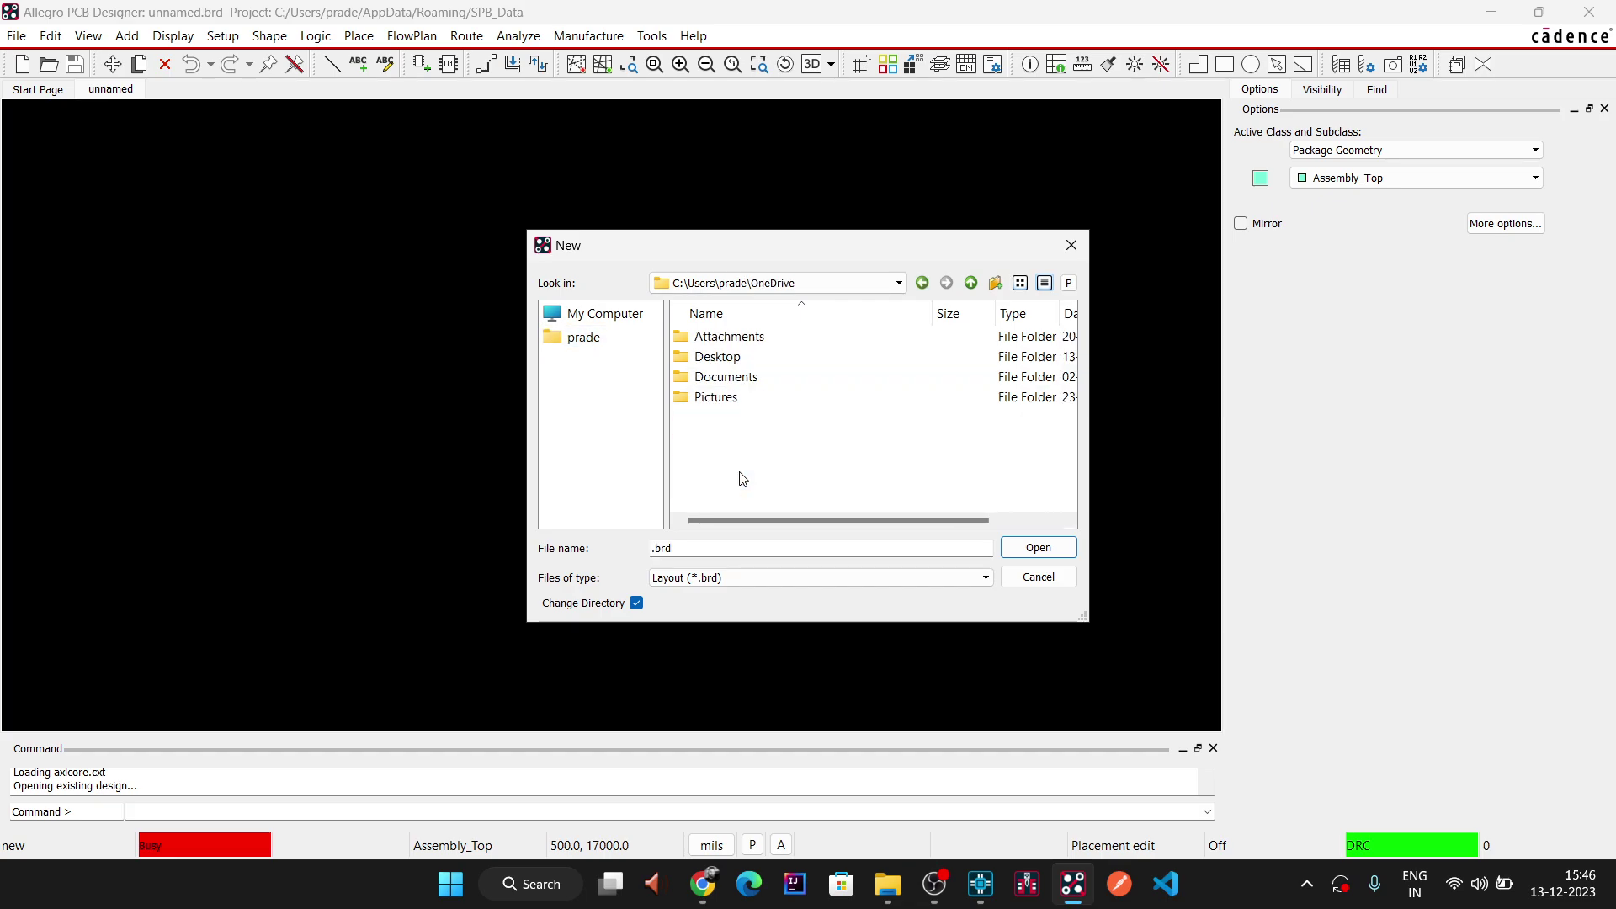
double_click(731, 356)
double_click(725, 336)
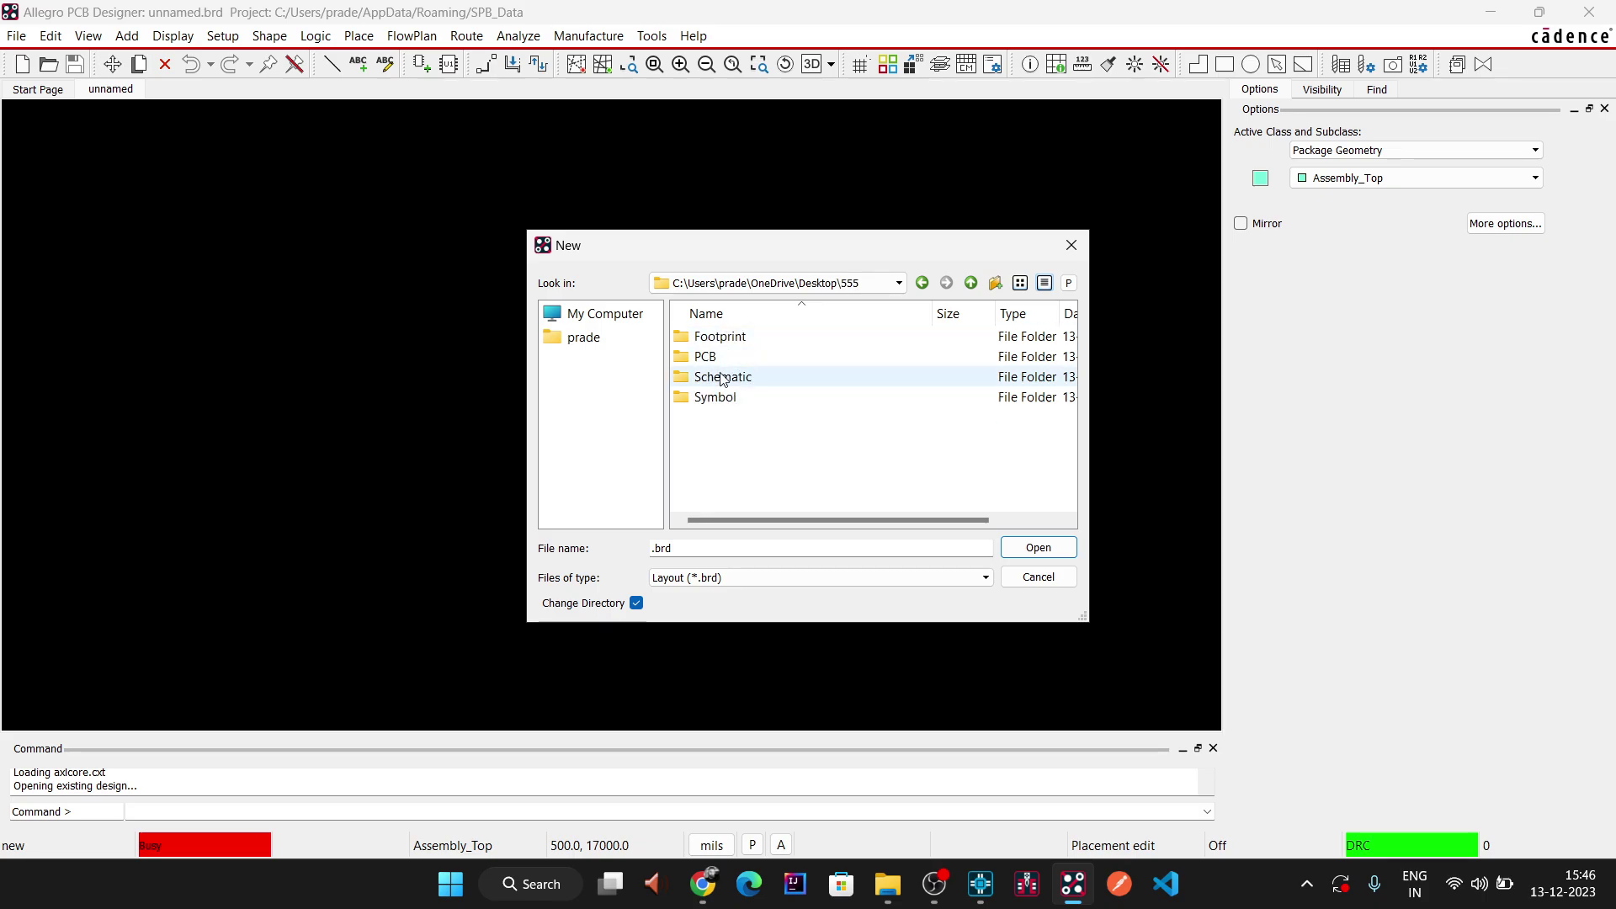
double_click(737, 360)
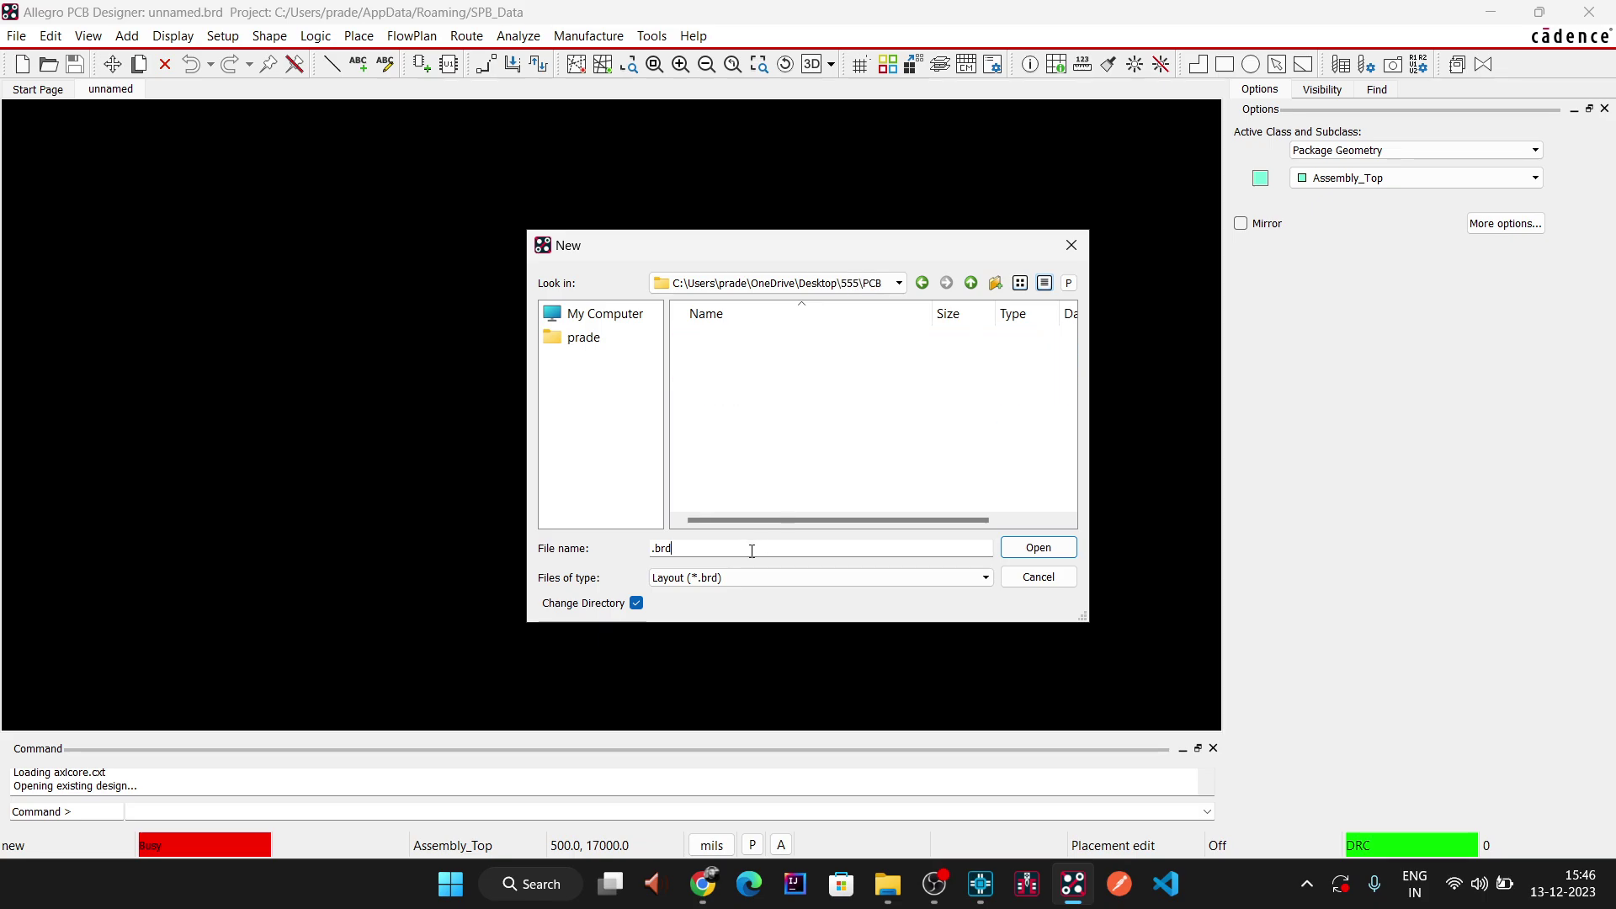
- Name the new drawing 555.brd and create it with the drawing type Board
key(BackSpace)
key(BackSpace)
key(BackSpace)
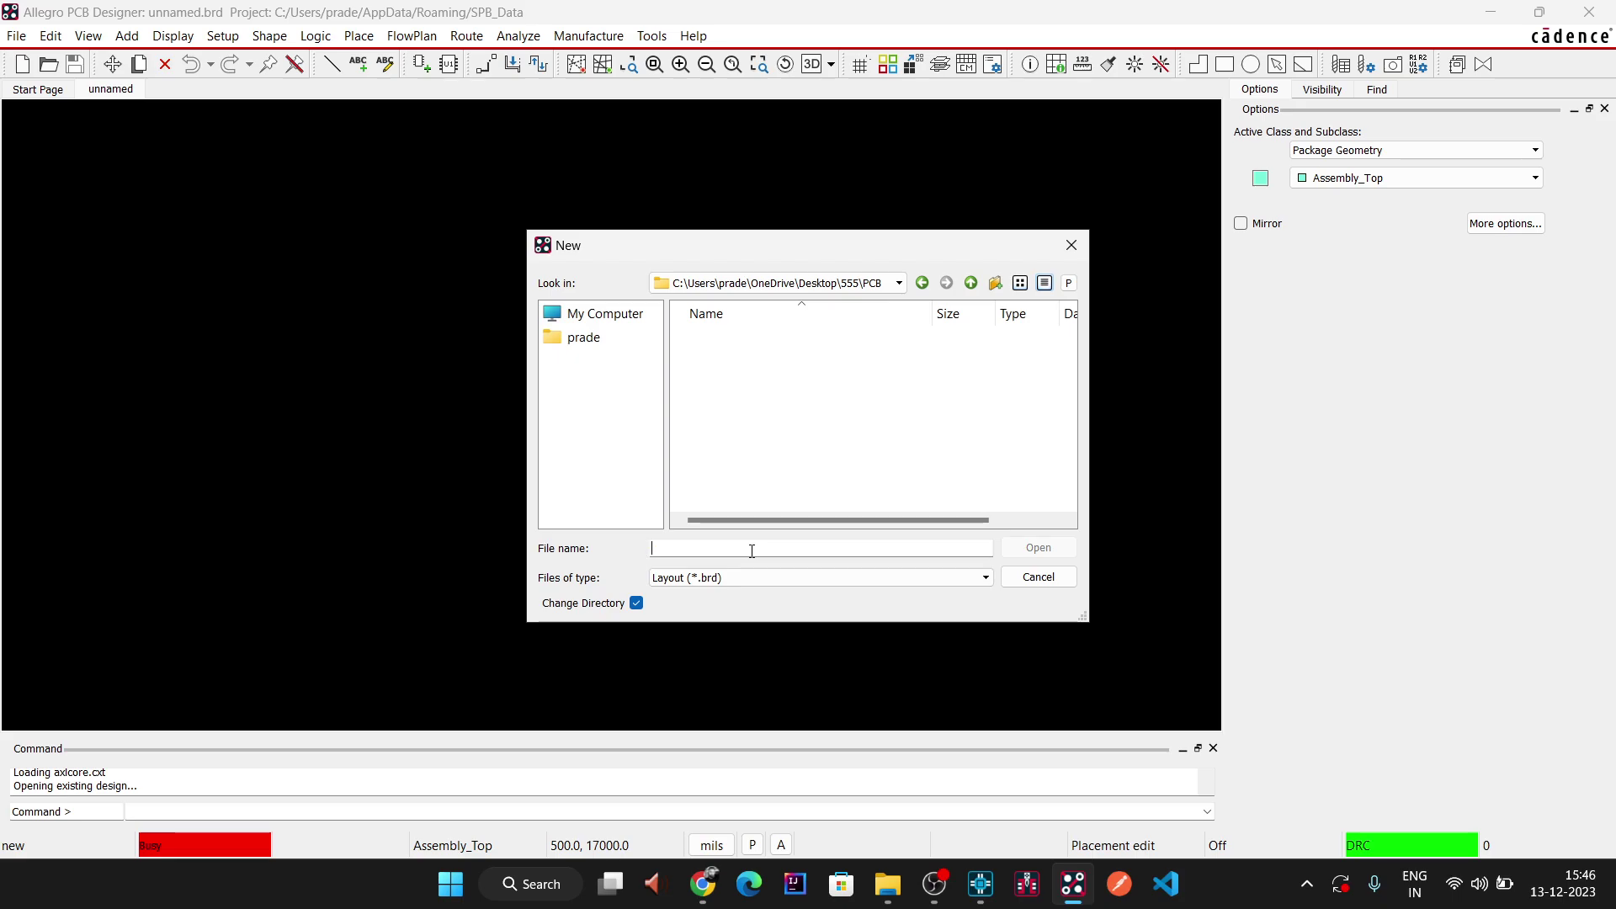
text(555.brd)
key(Return)
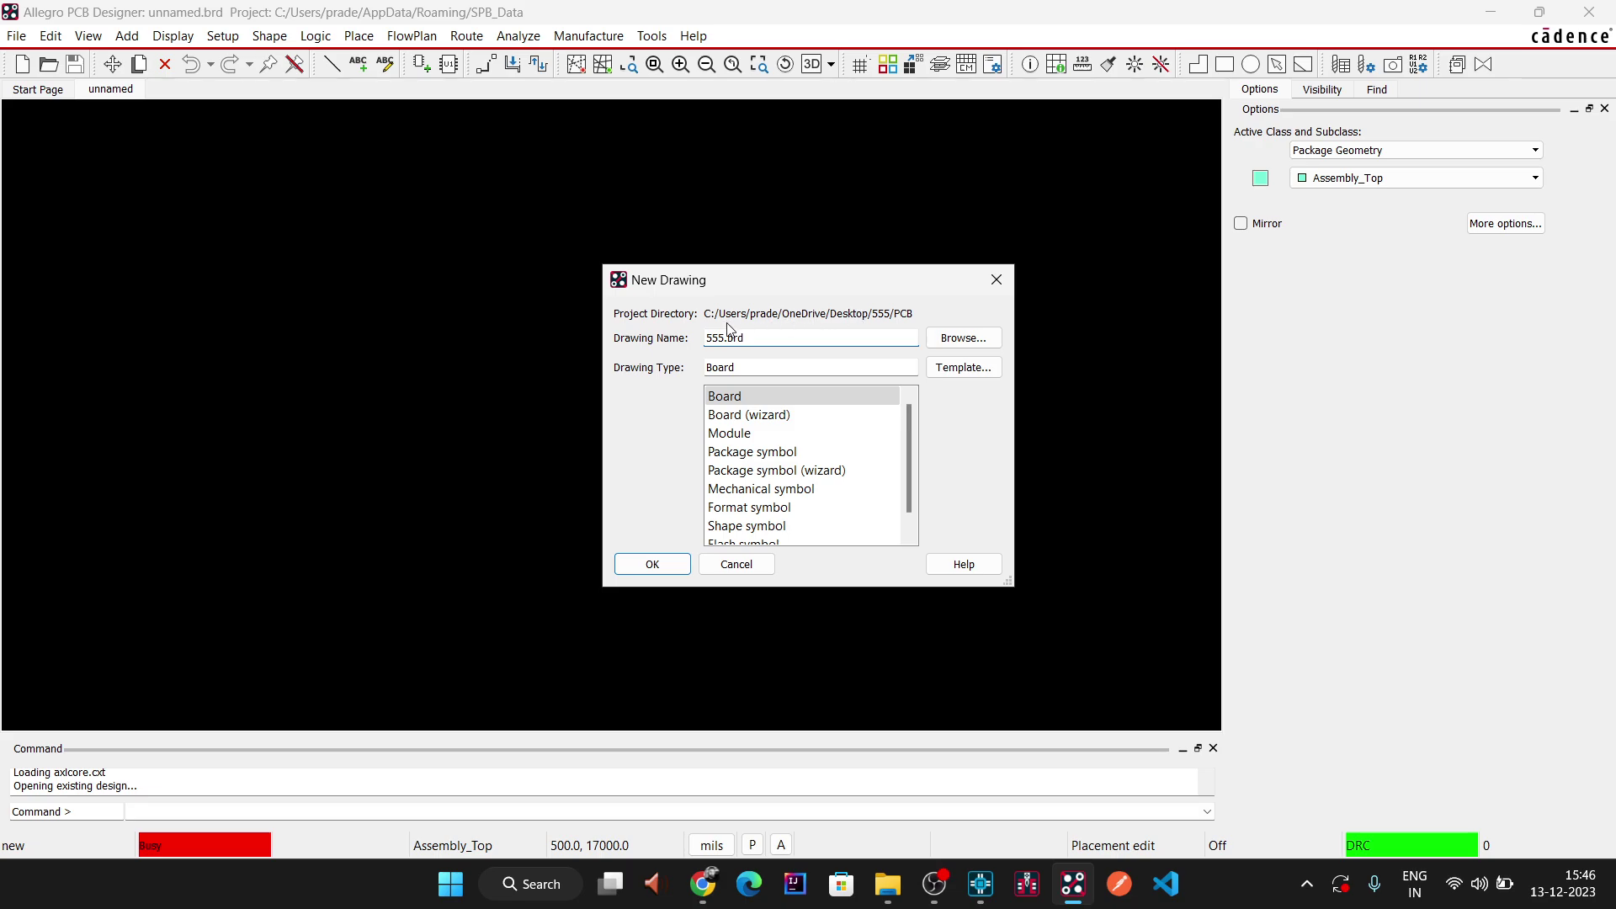
double_click(779, 343)
click(729, 399)
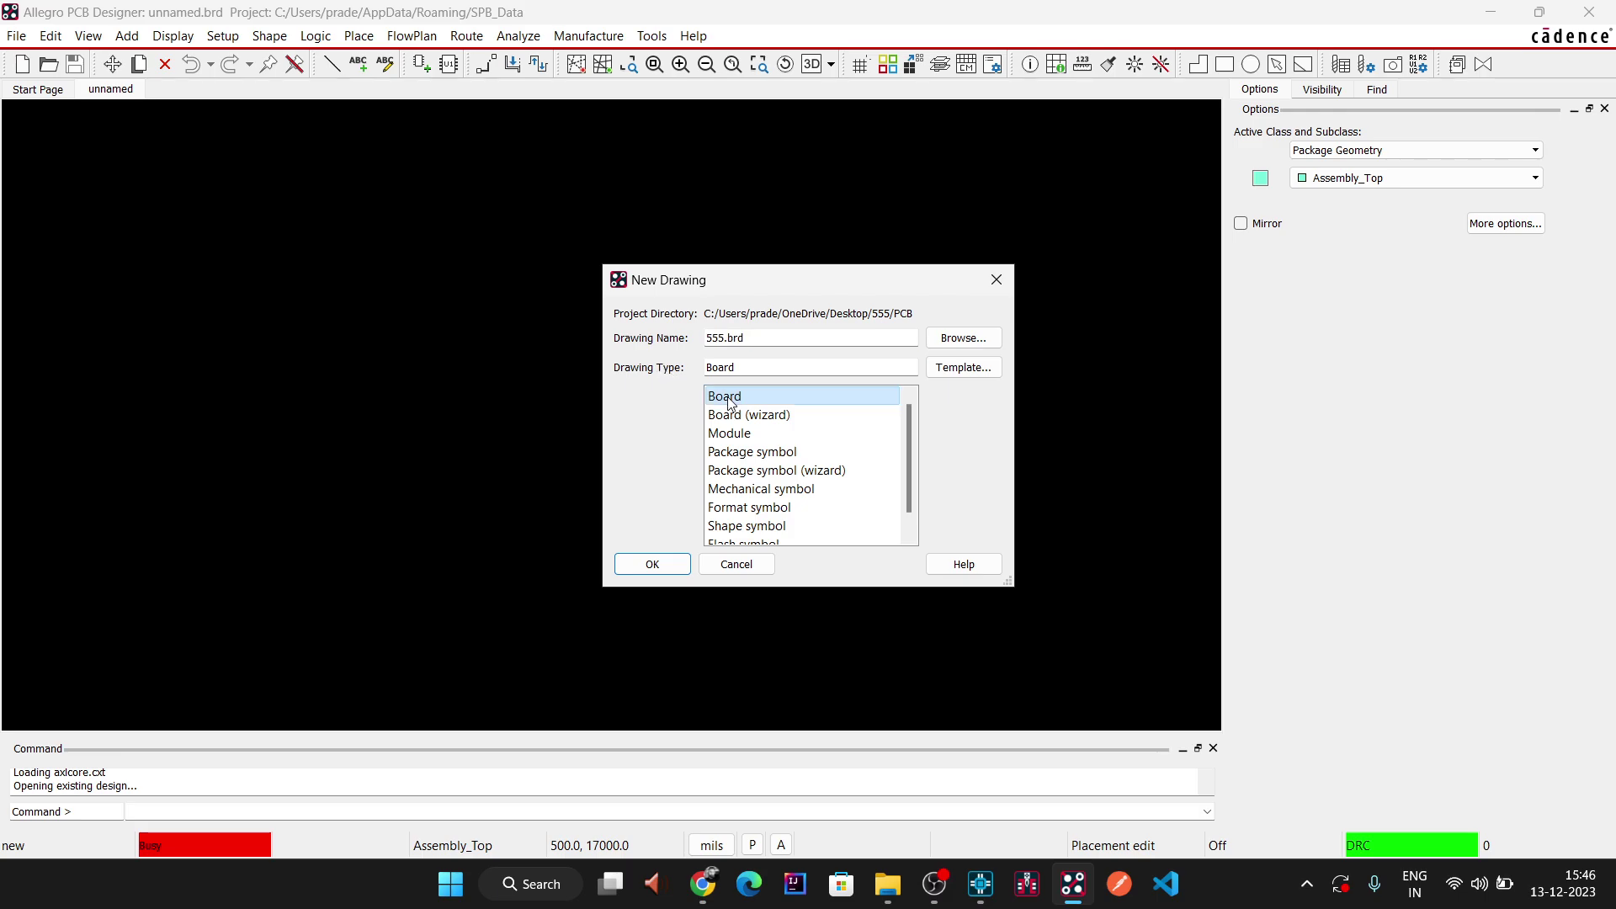
click(653, 564)
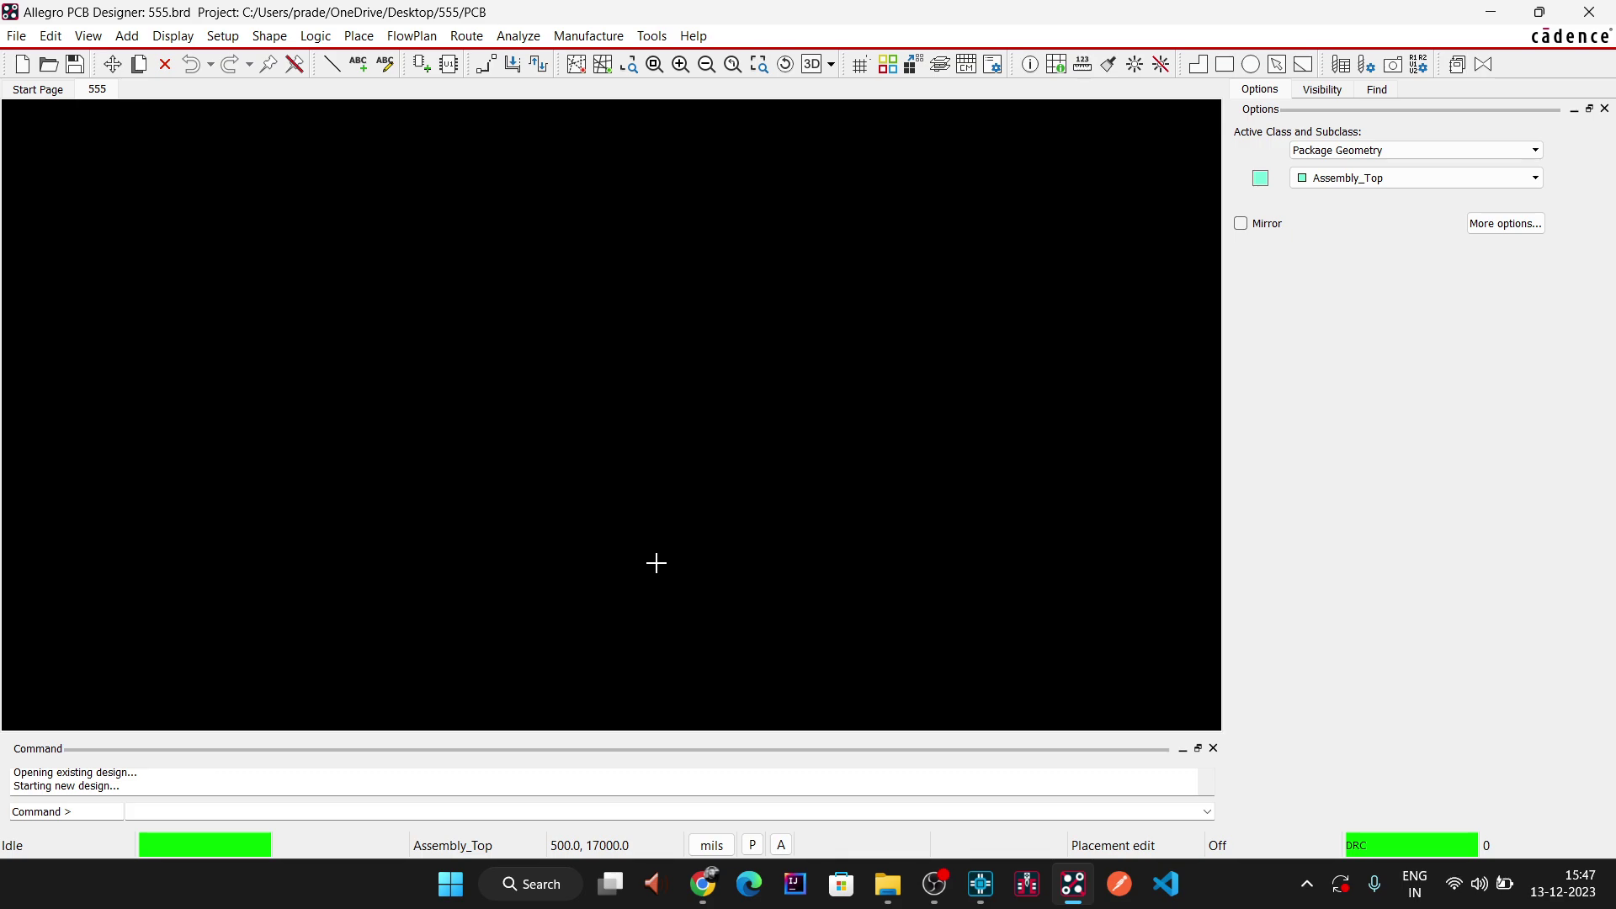
- In the design parameters, enable the display of plated, backdrill, non-plated and padless holes
click(226, 38)
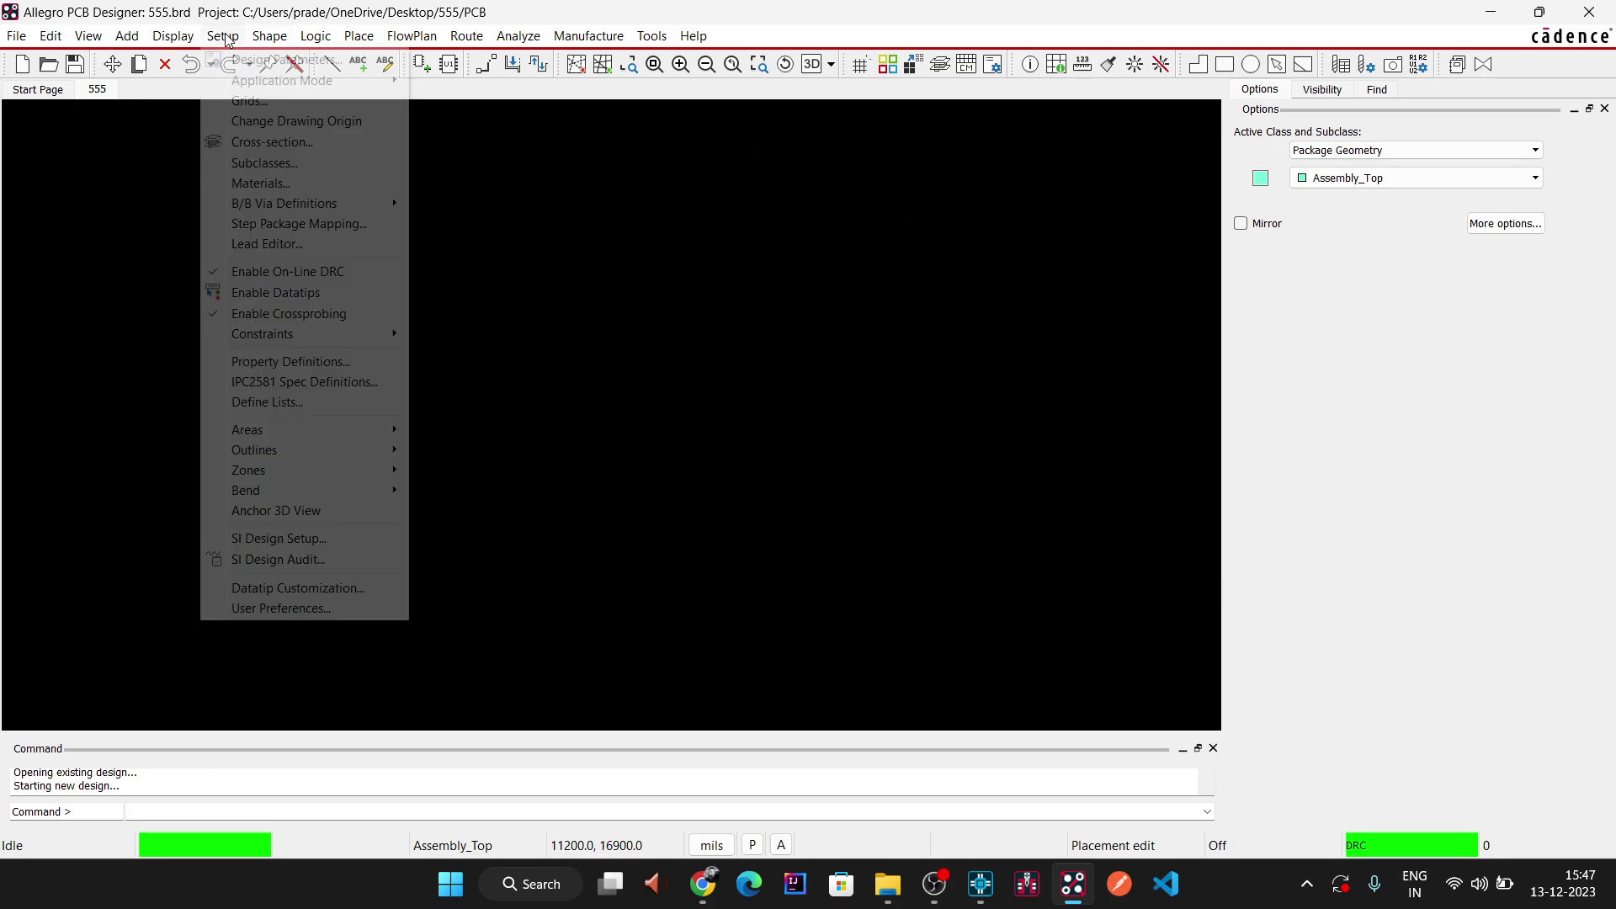
click(224, 38)
click(226, 38)
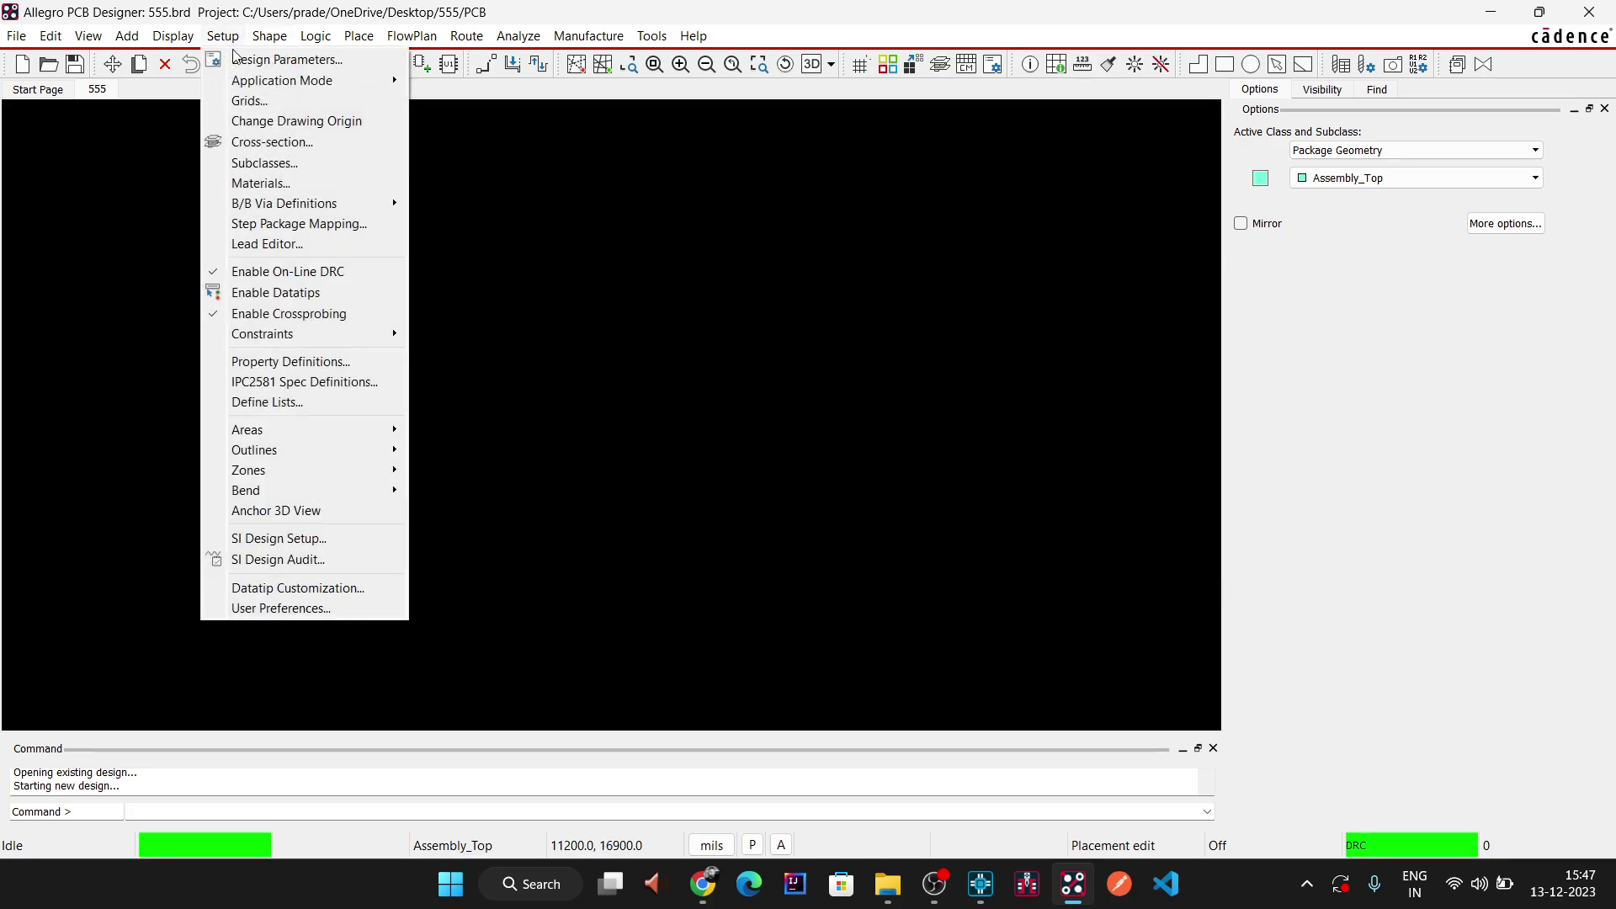
click(238, 58)
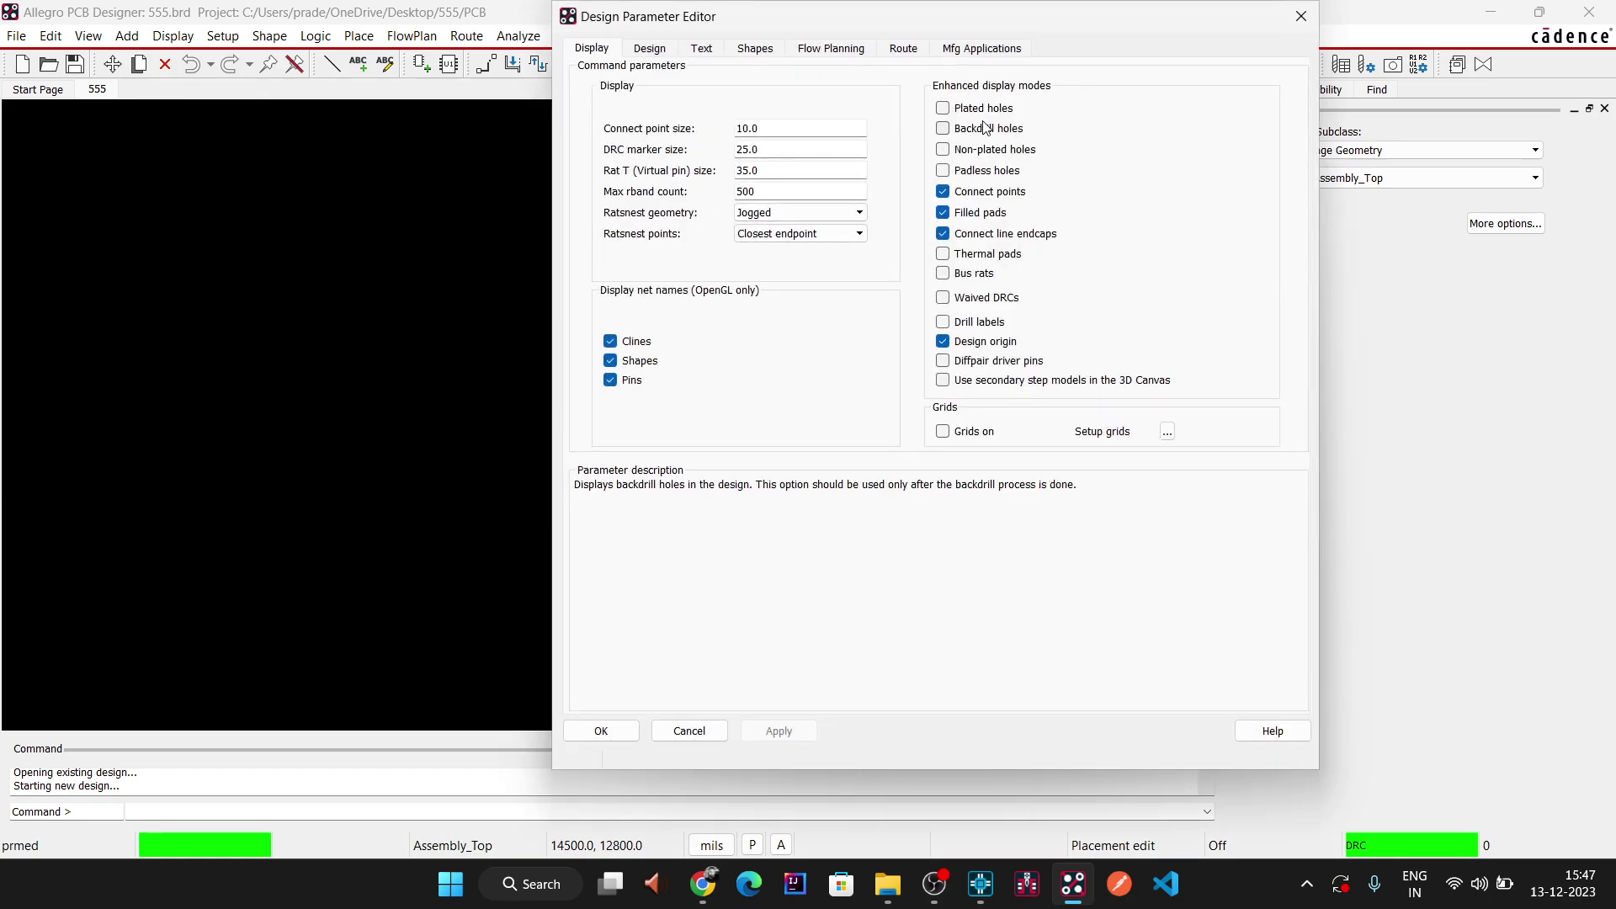
click(943, 128)
click(943, 108)
click(942, 170)
click(943, 149)
- Enable bus rats, thermal pads, waived DRCs, drill labels, diffpair driver pins and secondary step models in the 3D Canvas, and apply the settings
click(943, 272)
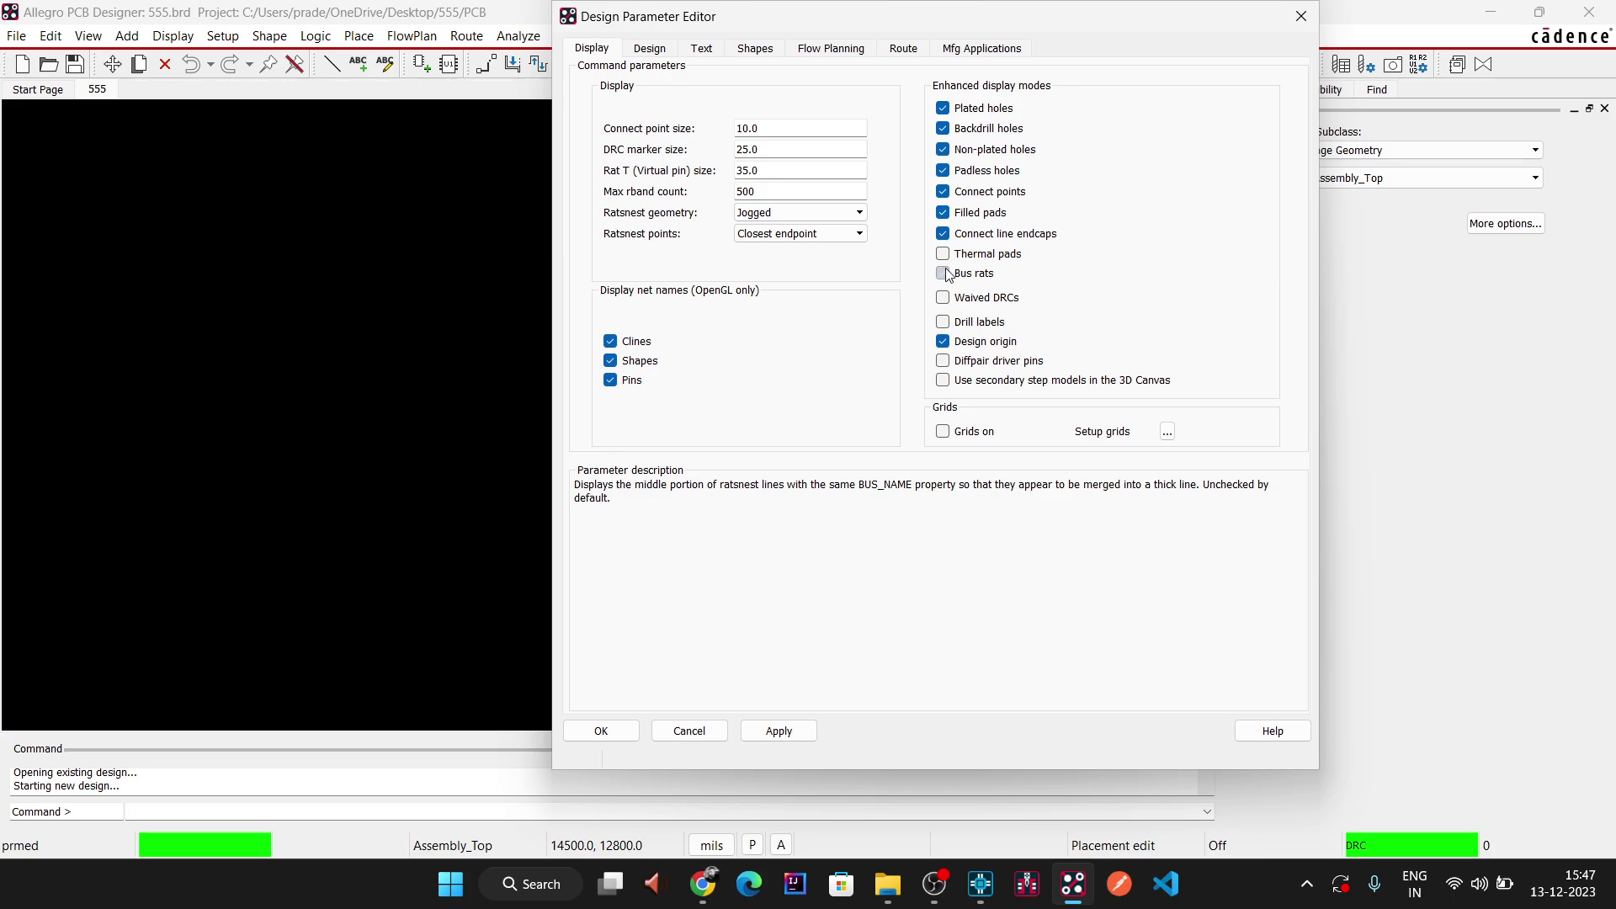
click(943, 253)
click(943, 297)
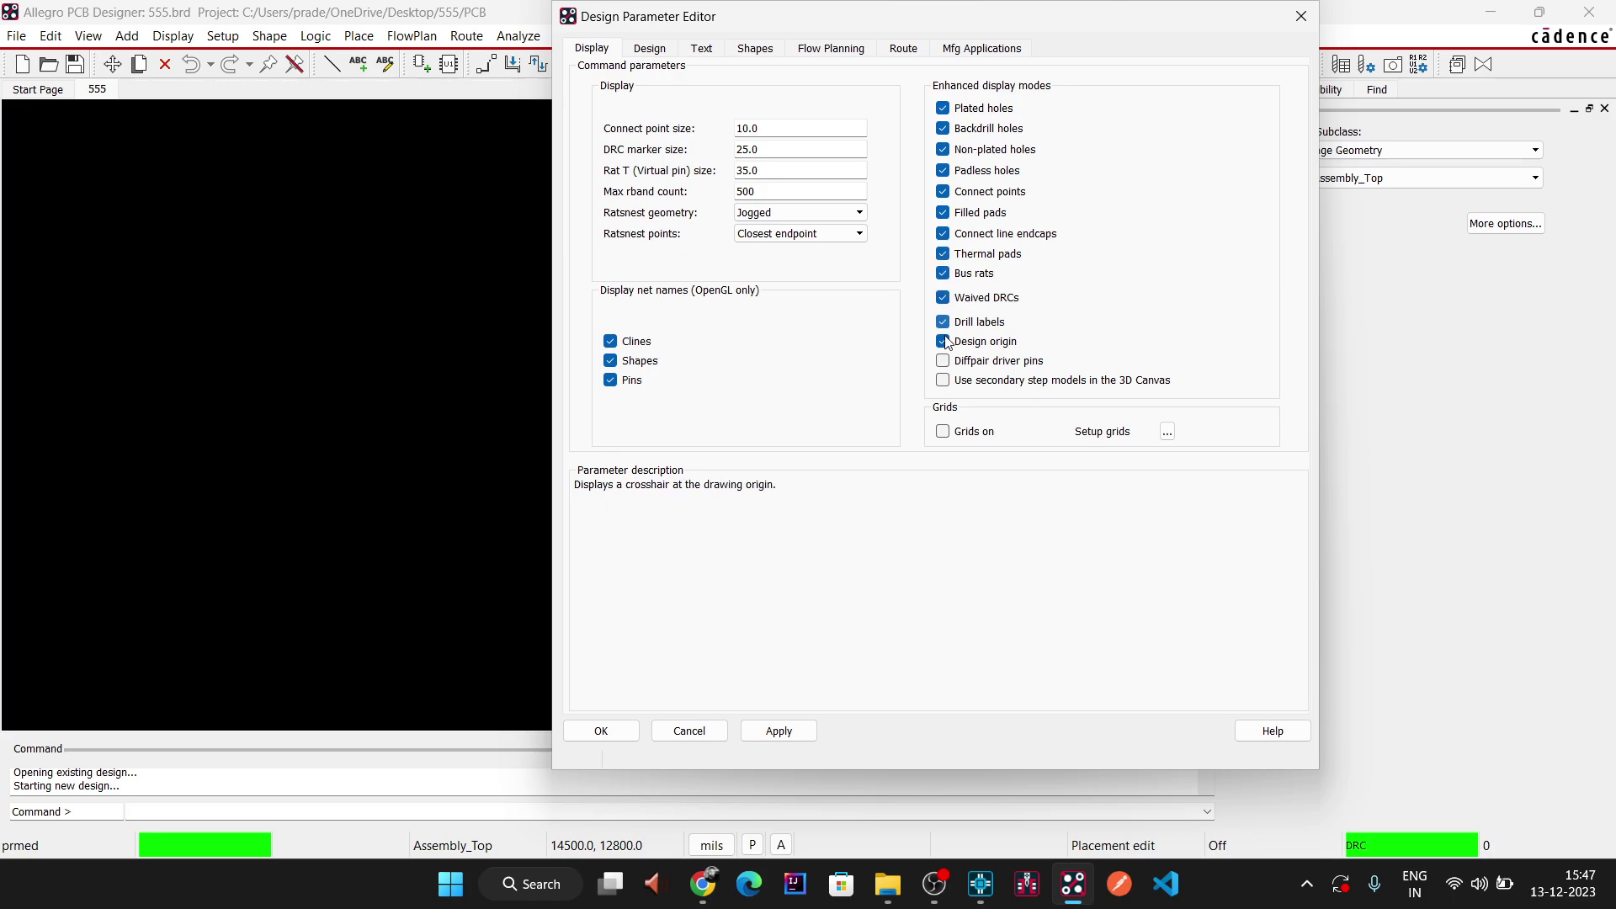
click(942, 322)
click(942, 360)
click(943, 380)
click(782, 727)
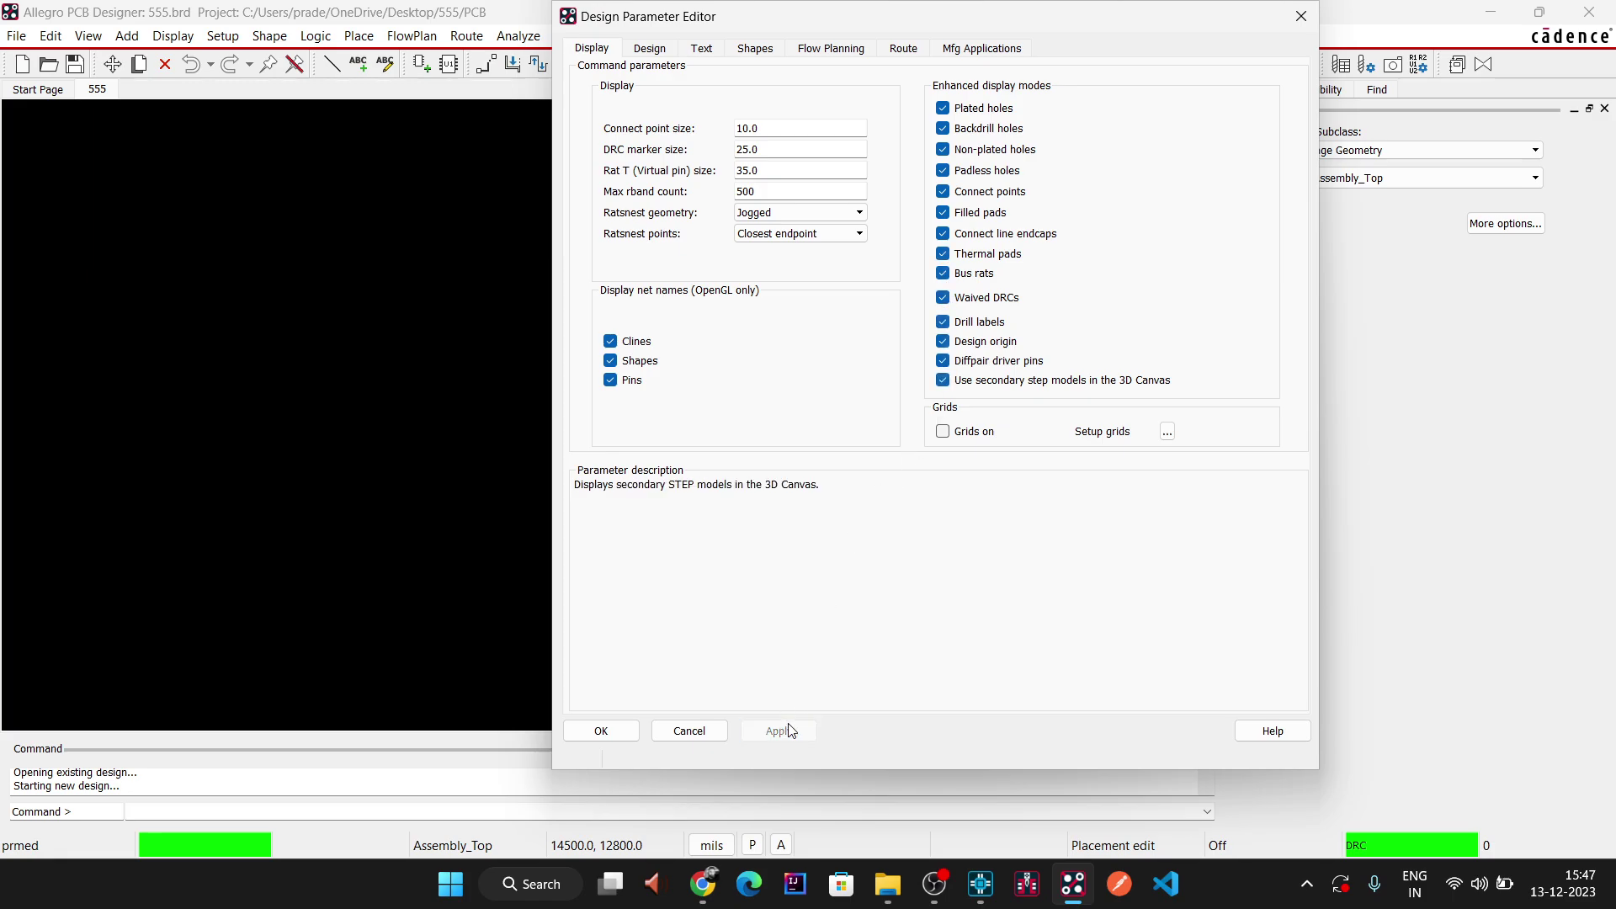
- Set the design's user units to Millimeter, apply the change and close the design parameters
click(650, 48)
click(761, 114)
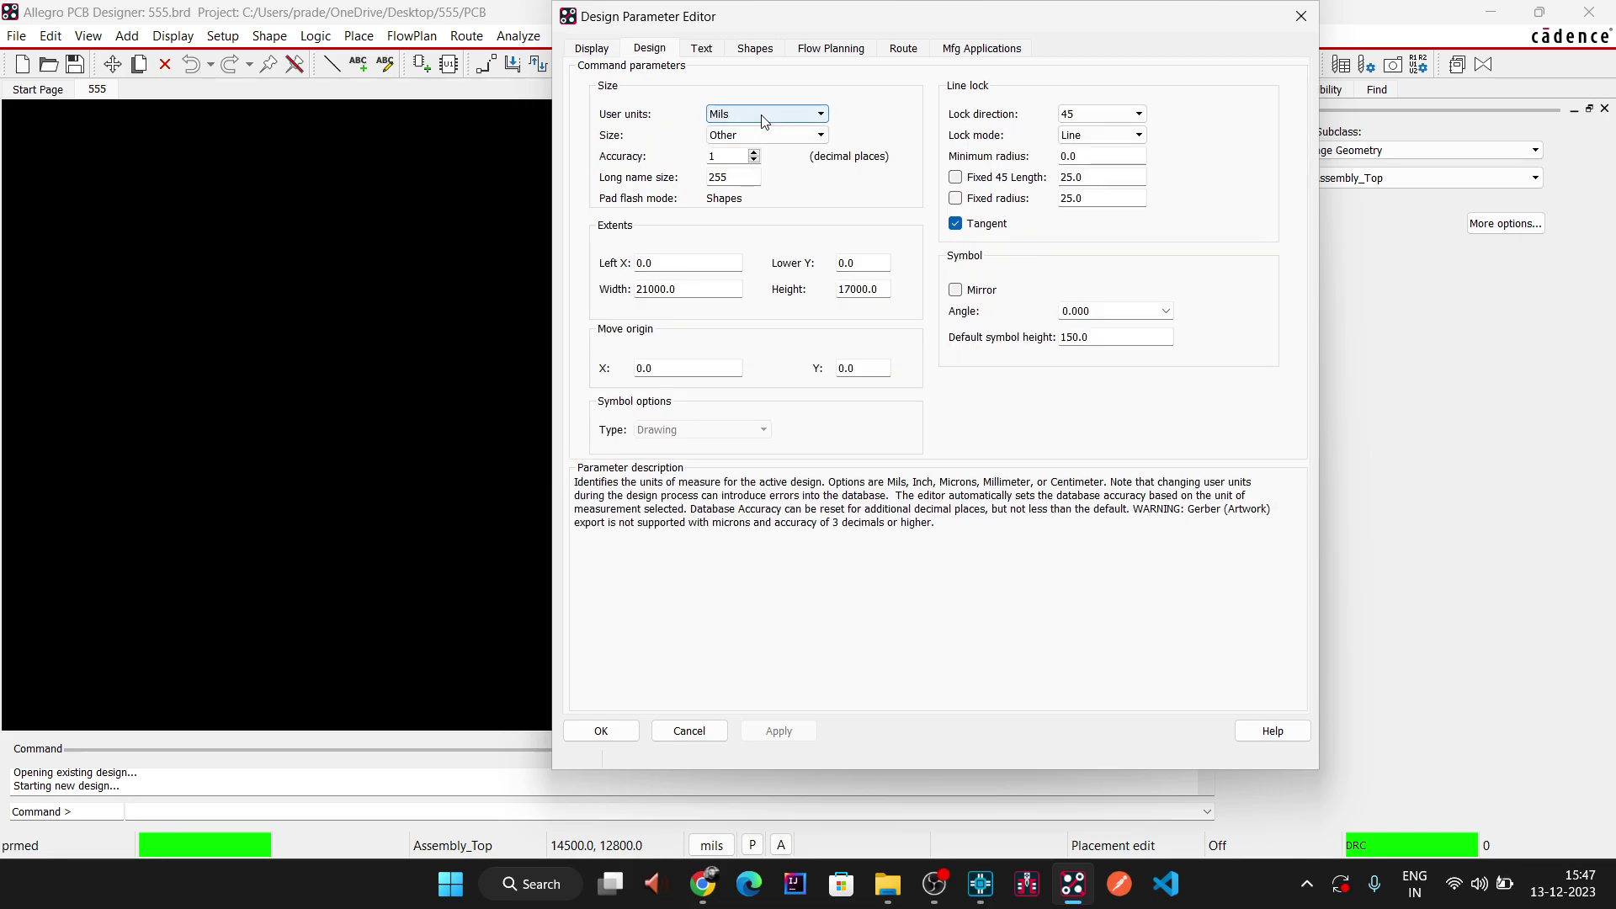
click(754, 171)
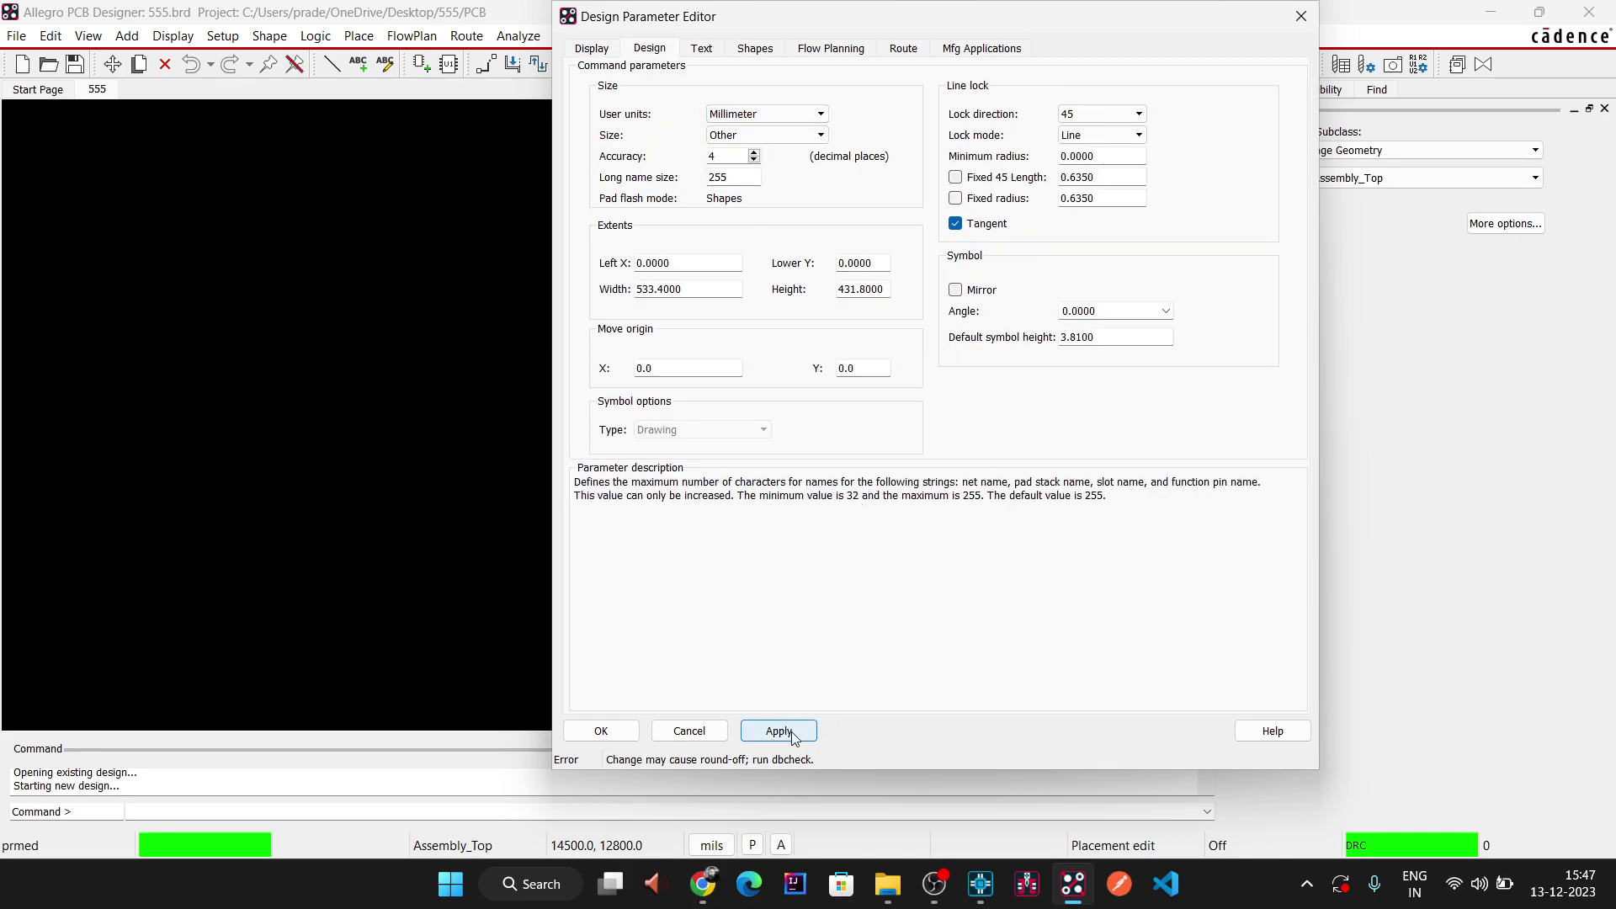
click(594, 48)
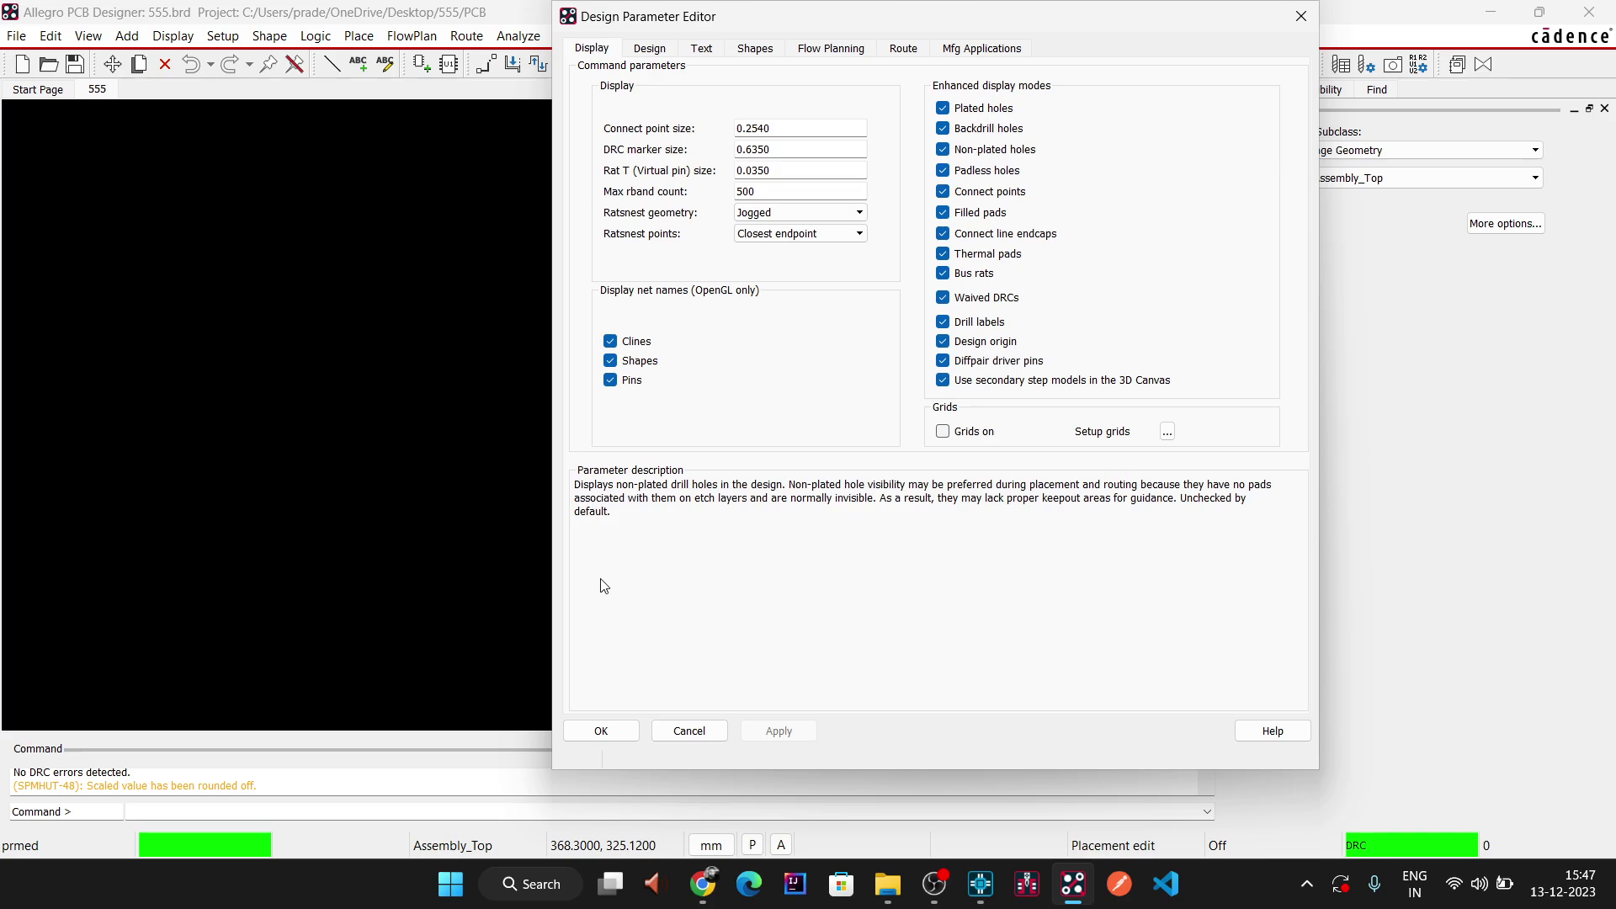
click(574, 730)
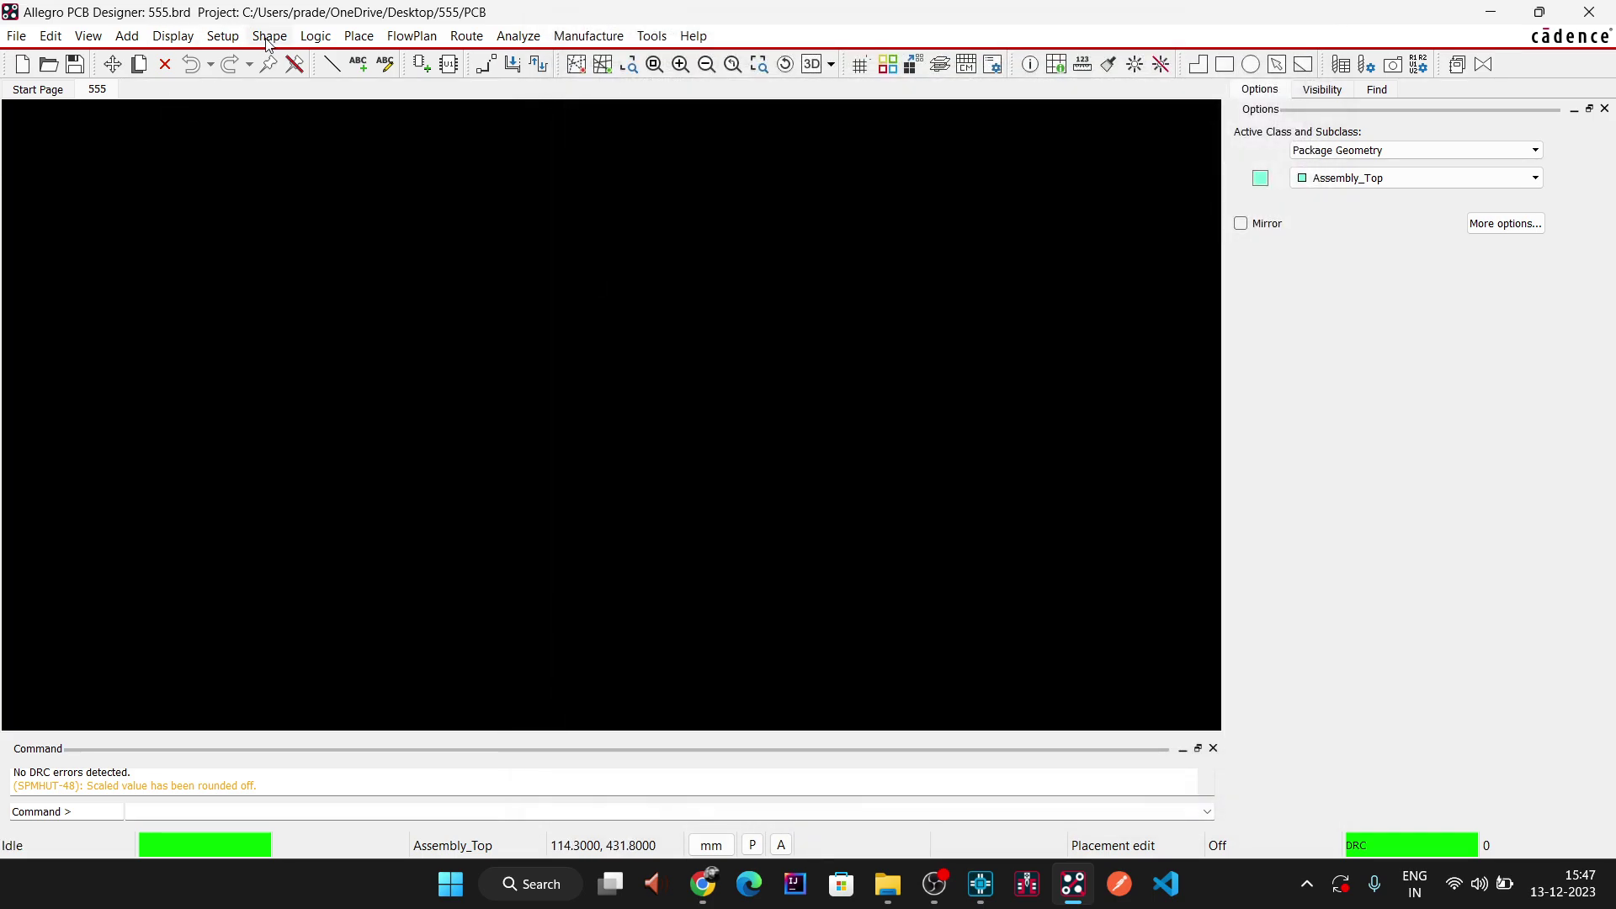
- In the user preferences' library paths, remove the existing Project-1/Footprint directory from modulepath
click(223, 35)
click(295, 608)
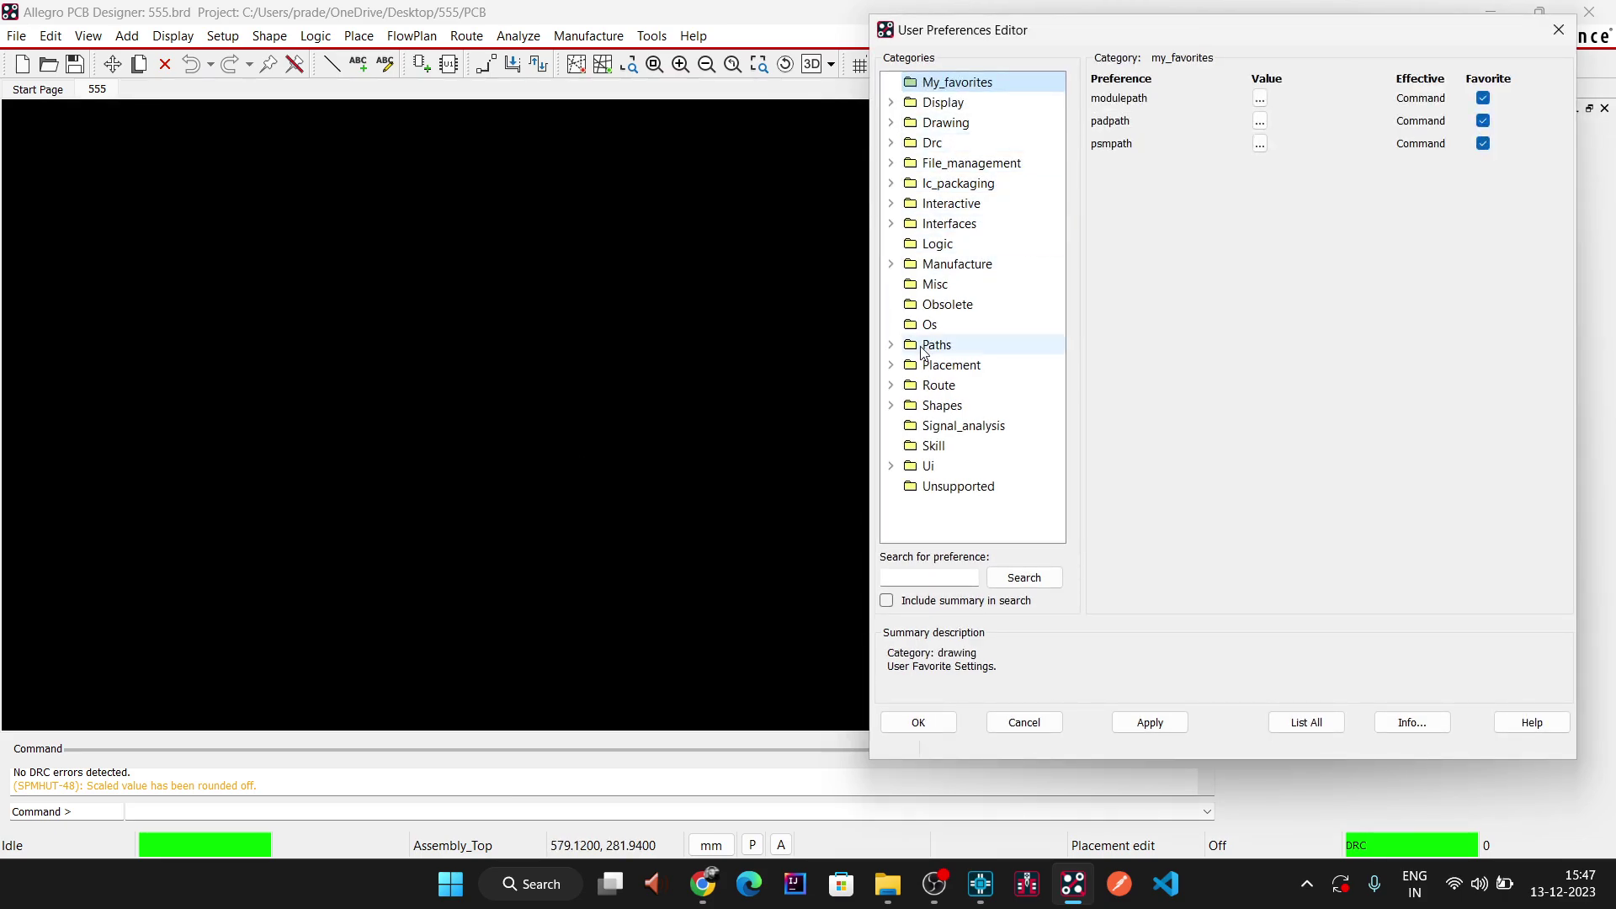
click(890, 345)
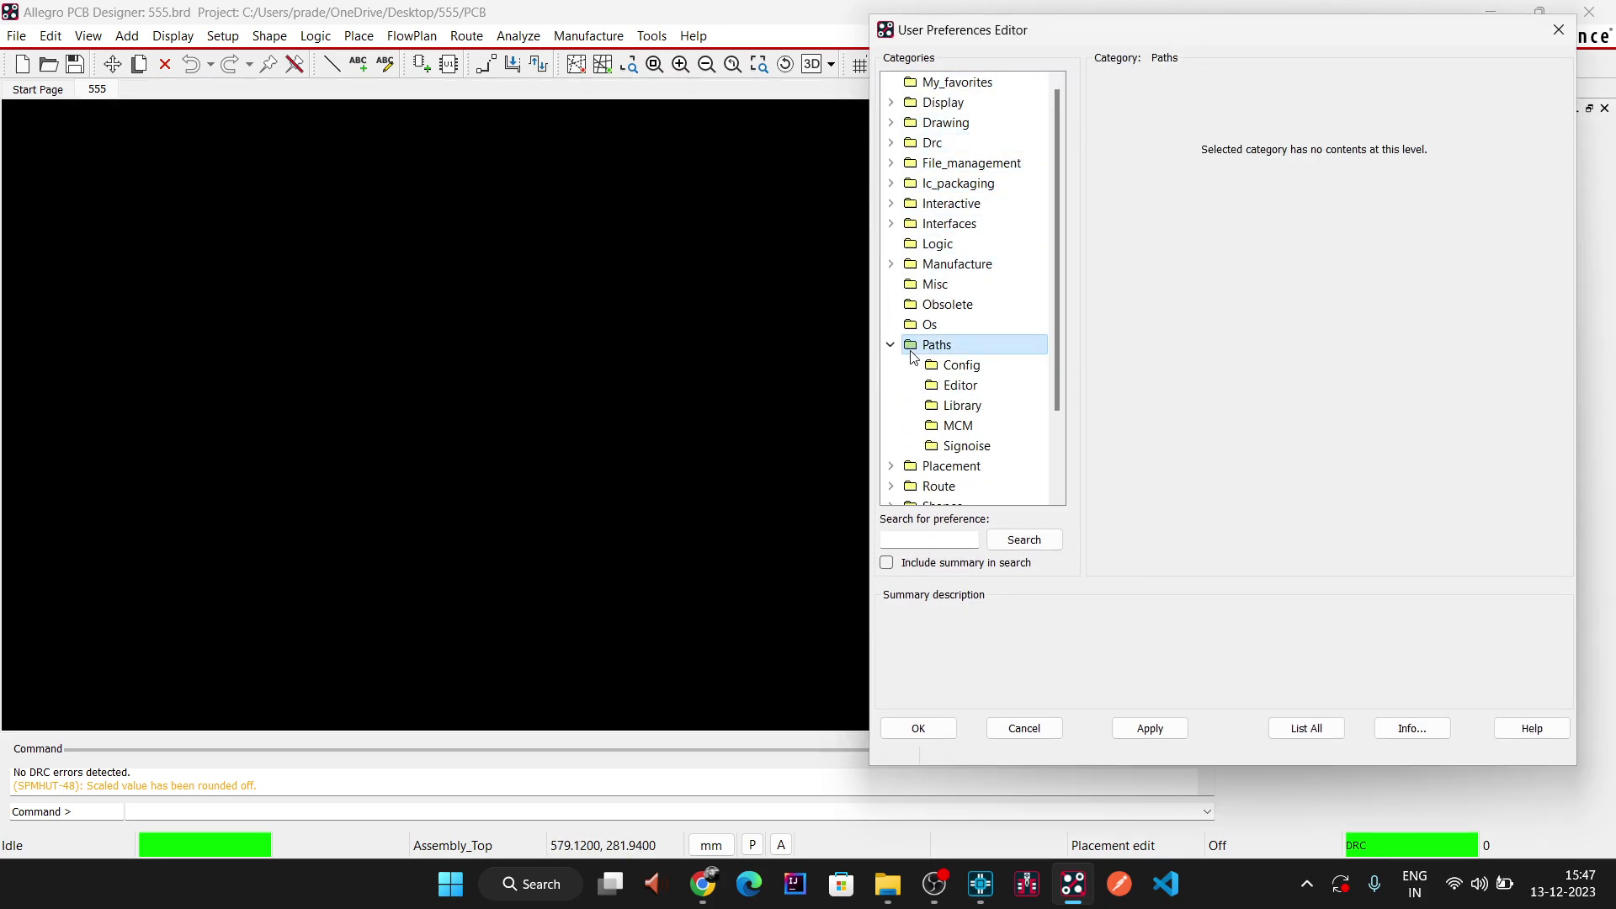
click(960, 406)
click(1121, 120)
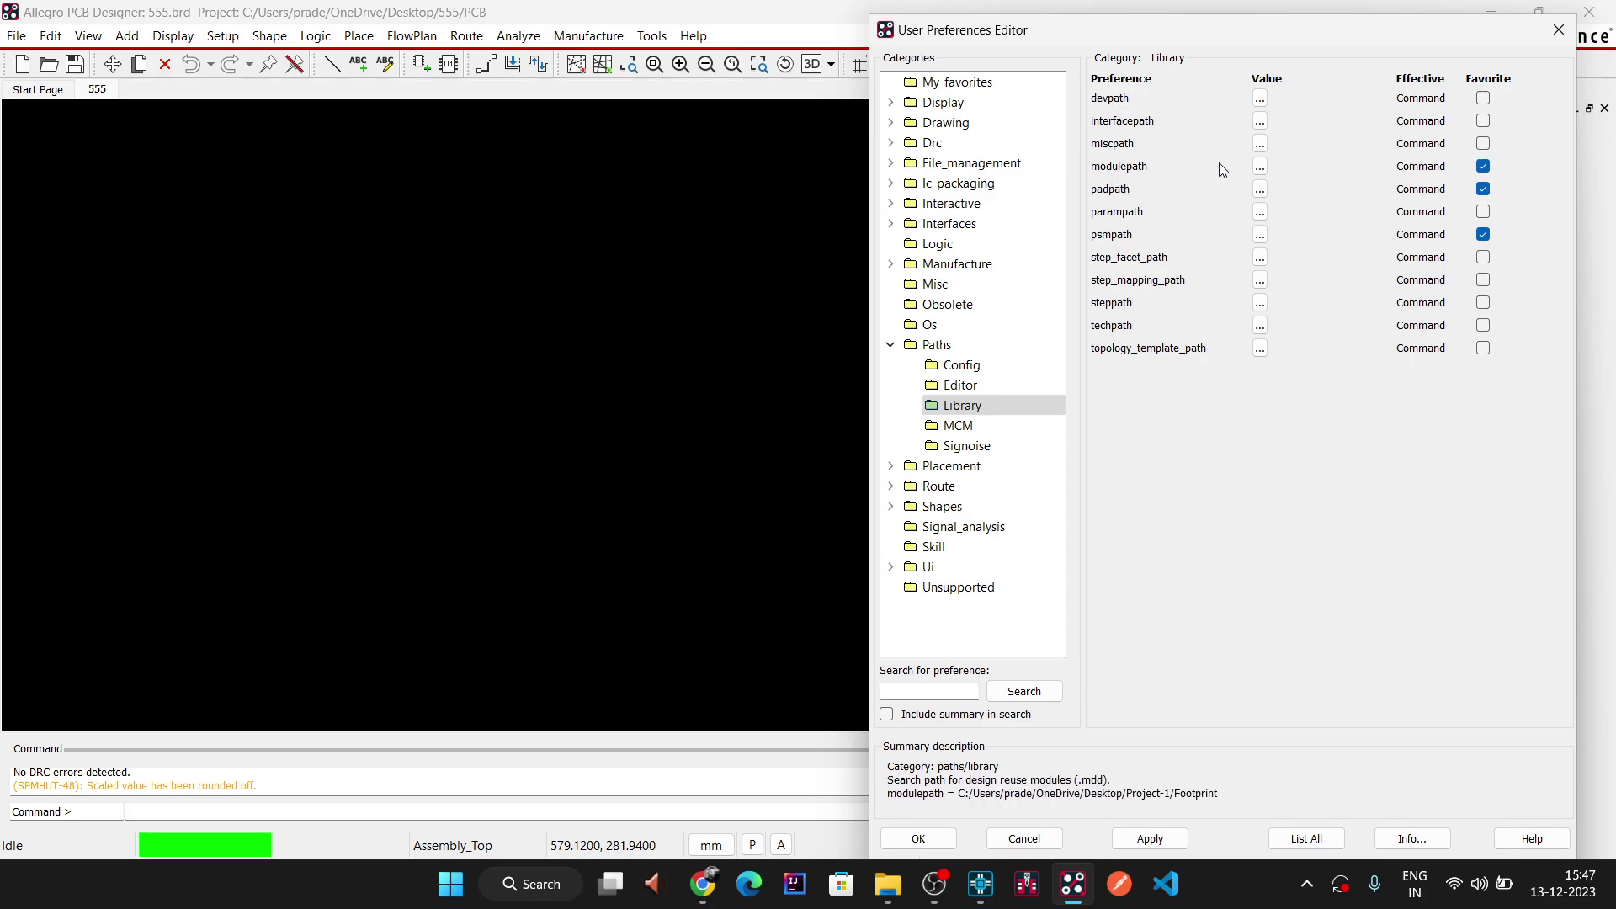
click(1260, 168)
click(1229, 393)
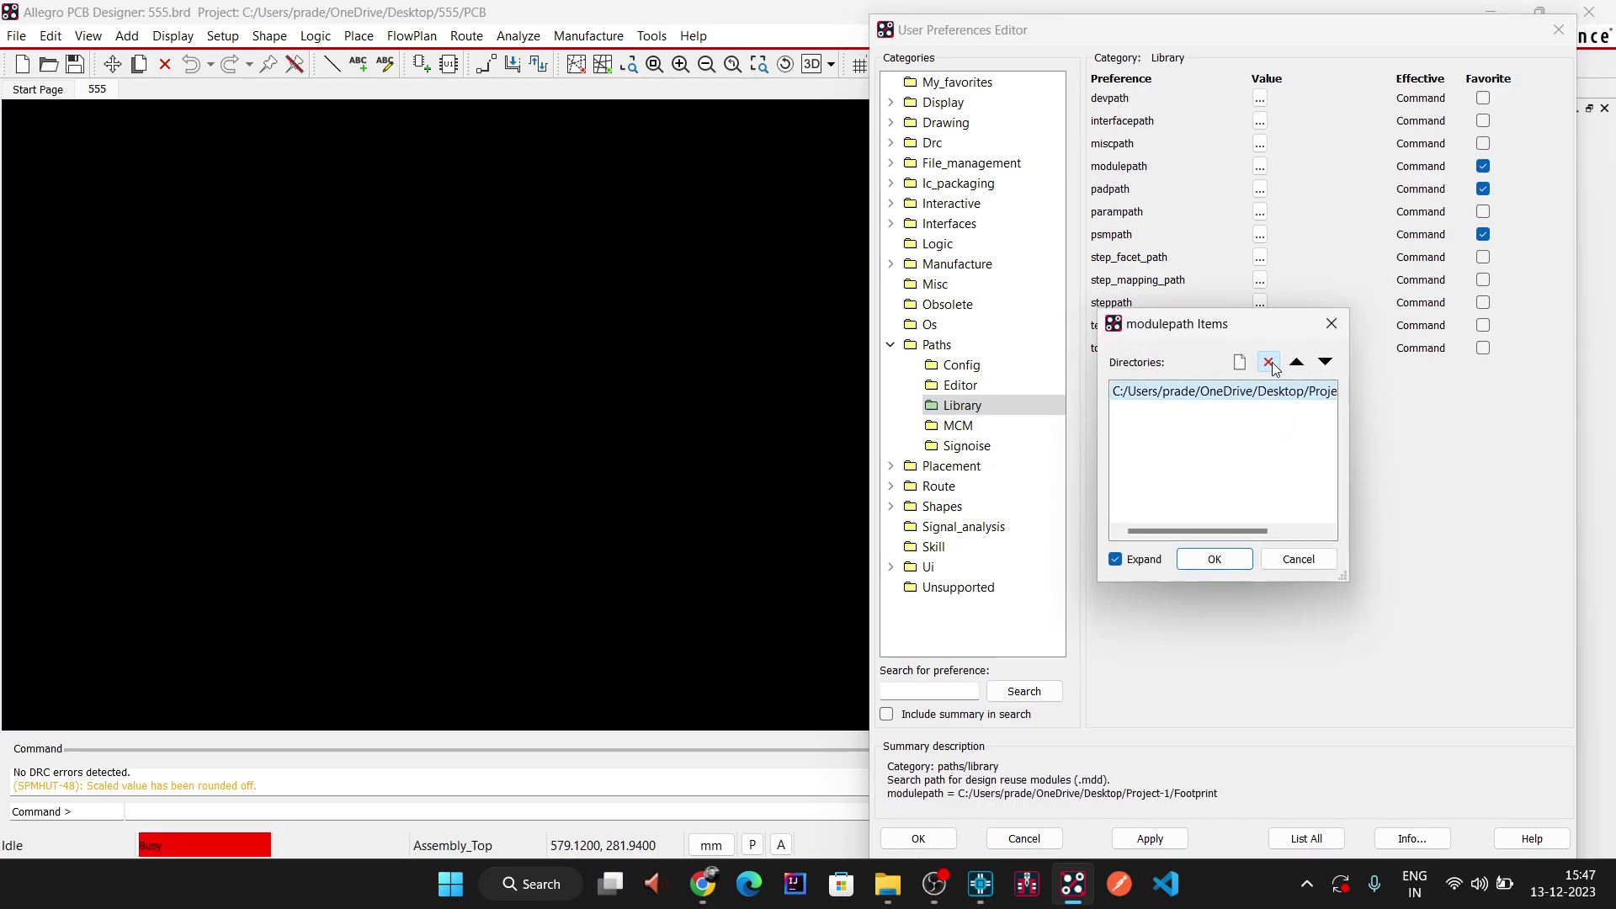
click(1268, 362)
- Add the Footprint folder of the OneDrive/Desktop/555 project as the modulepath directory, copying its path before confirming
click(1237, 364)
click(1324, 392)
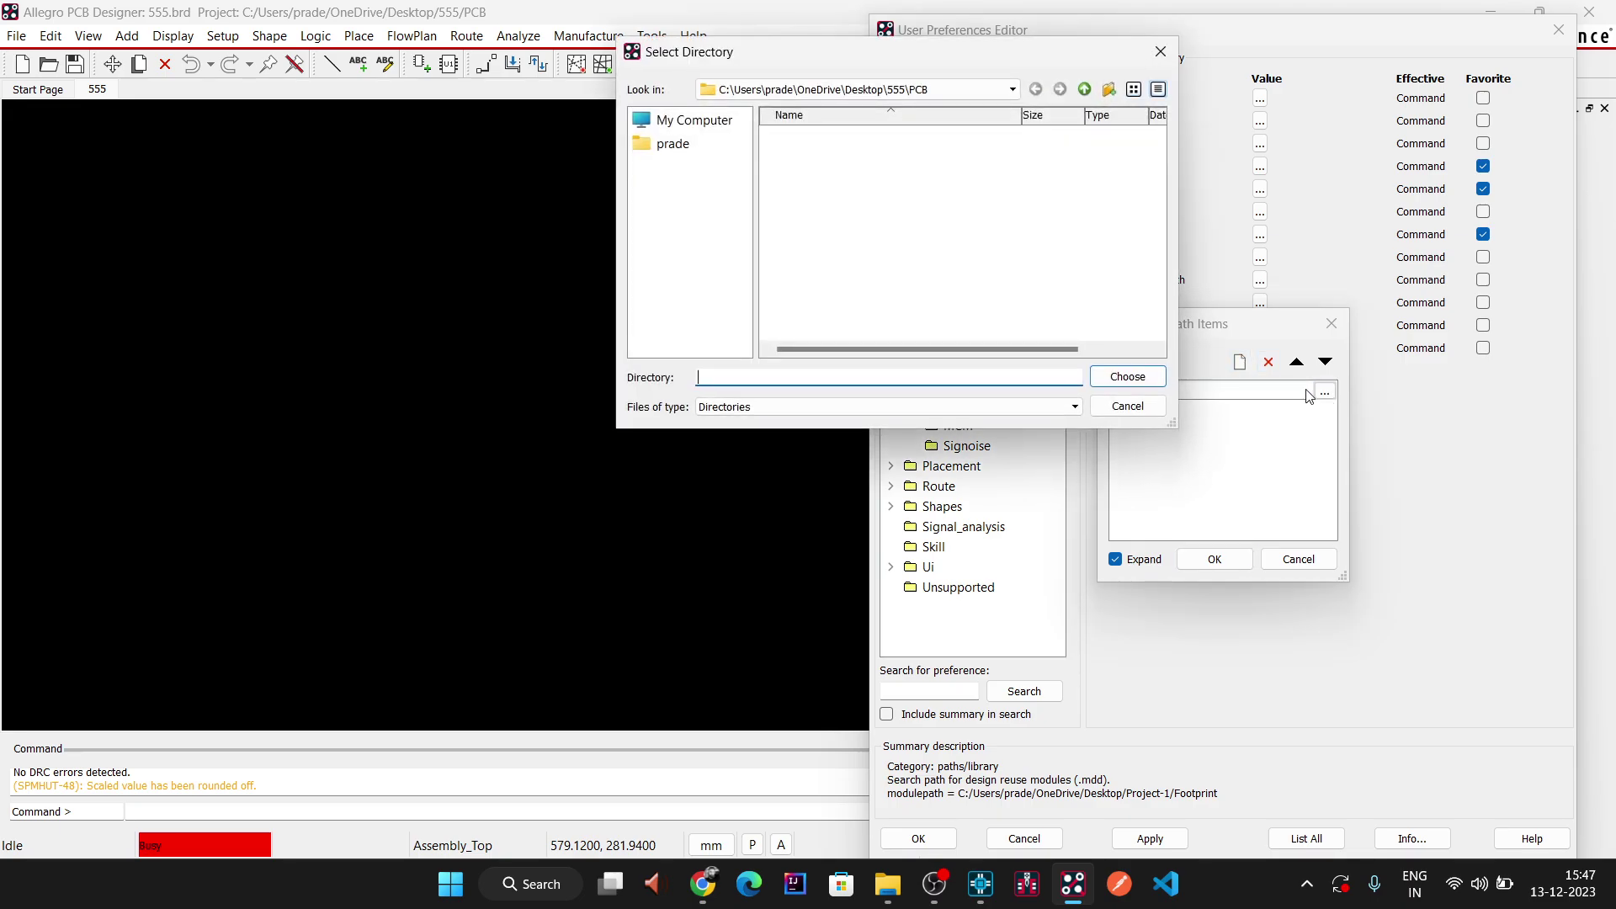
click(1084, 89)
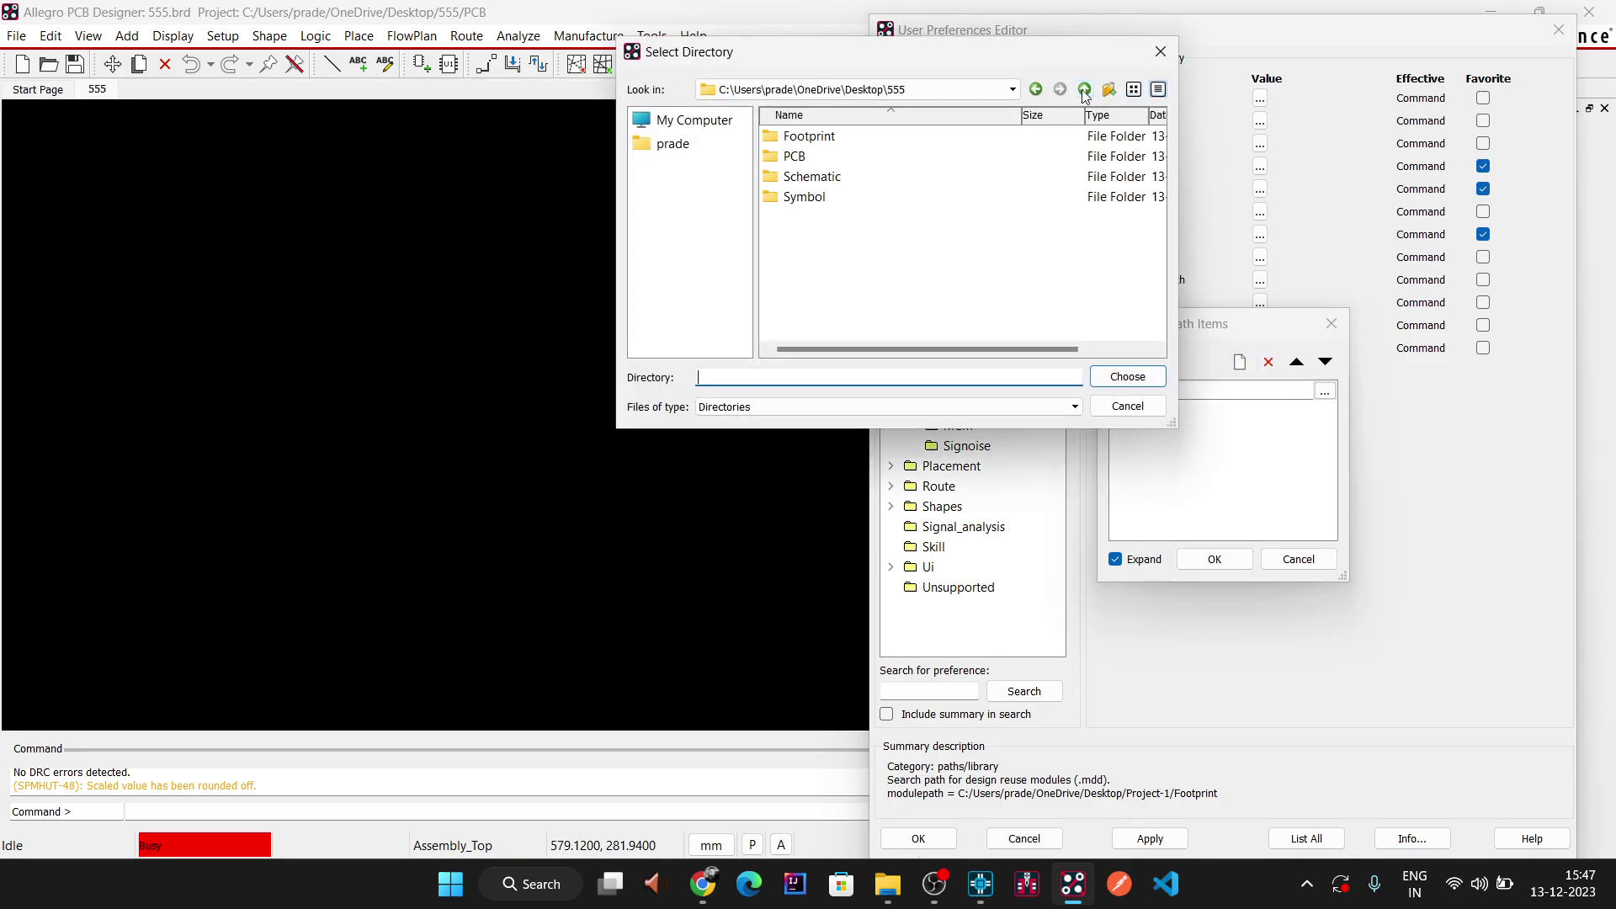
click(833, 138)
double_click(849, 139)
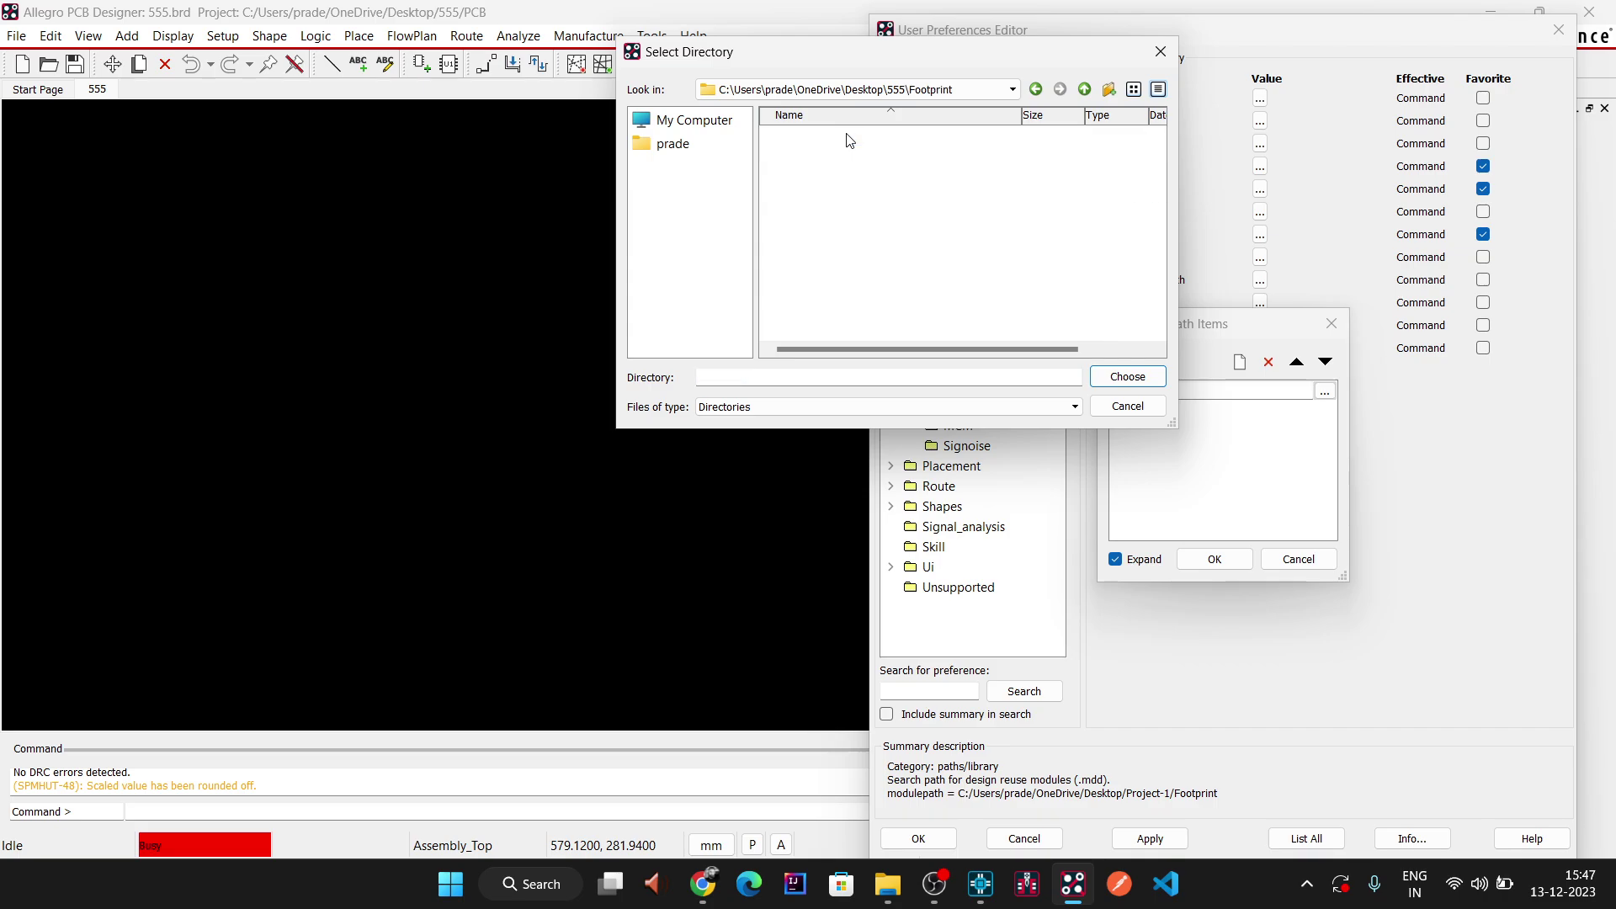
click(1124, 377)
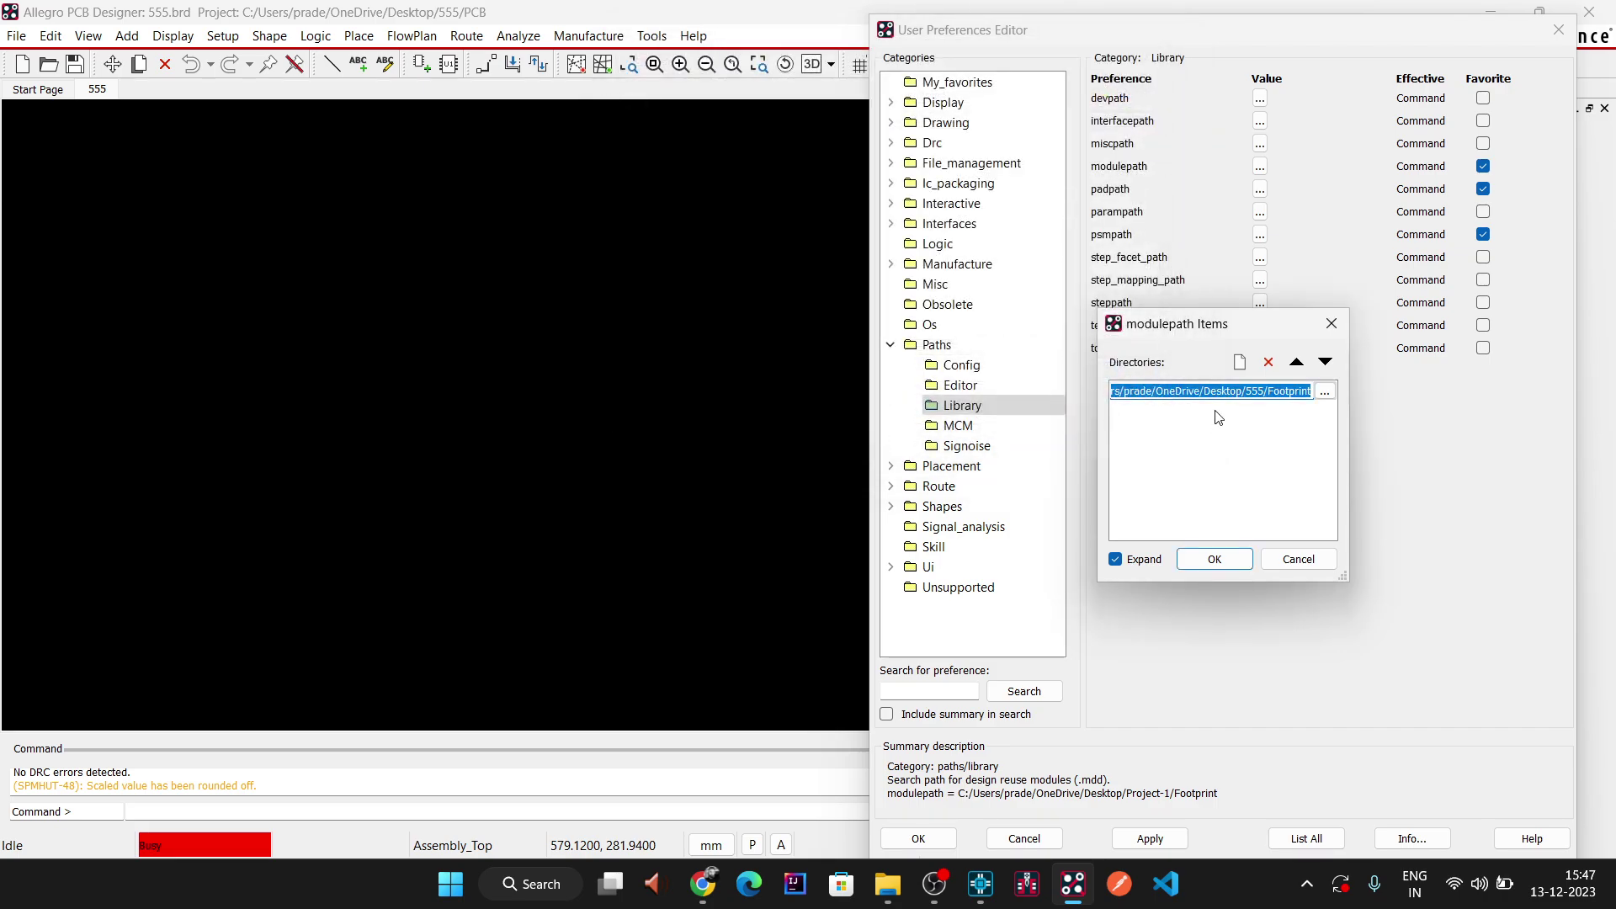
right_click(1218, 393)
click(1262, 471)
click(1219, 556)
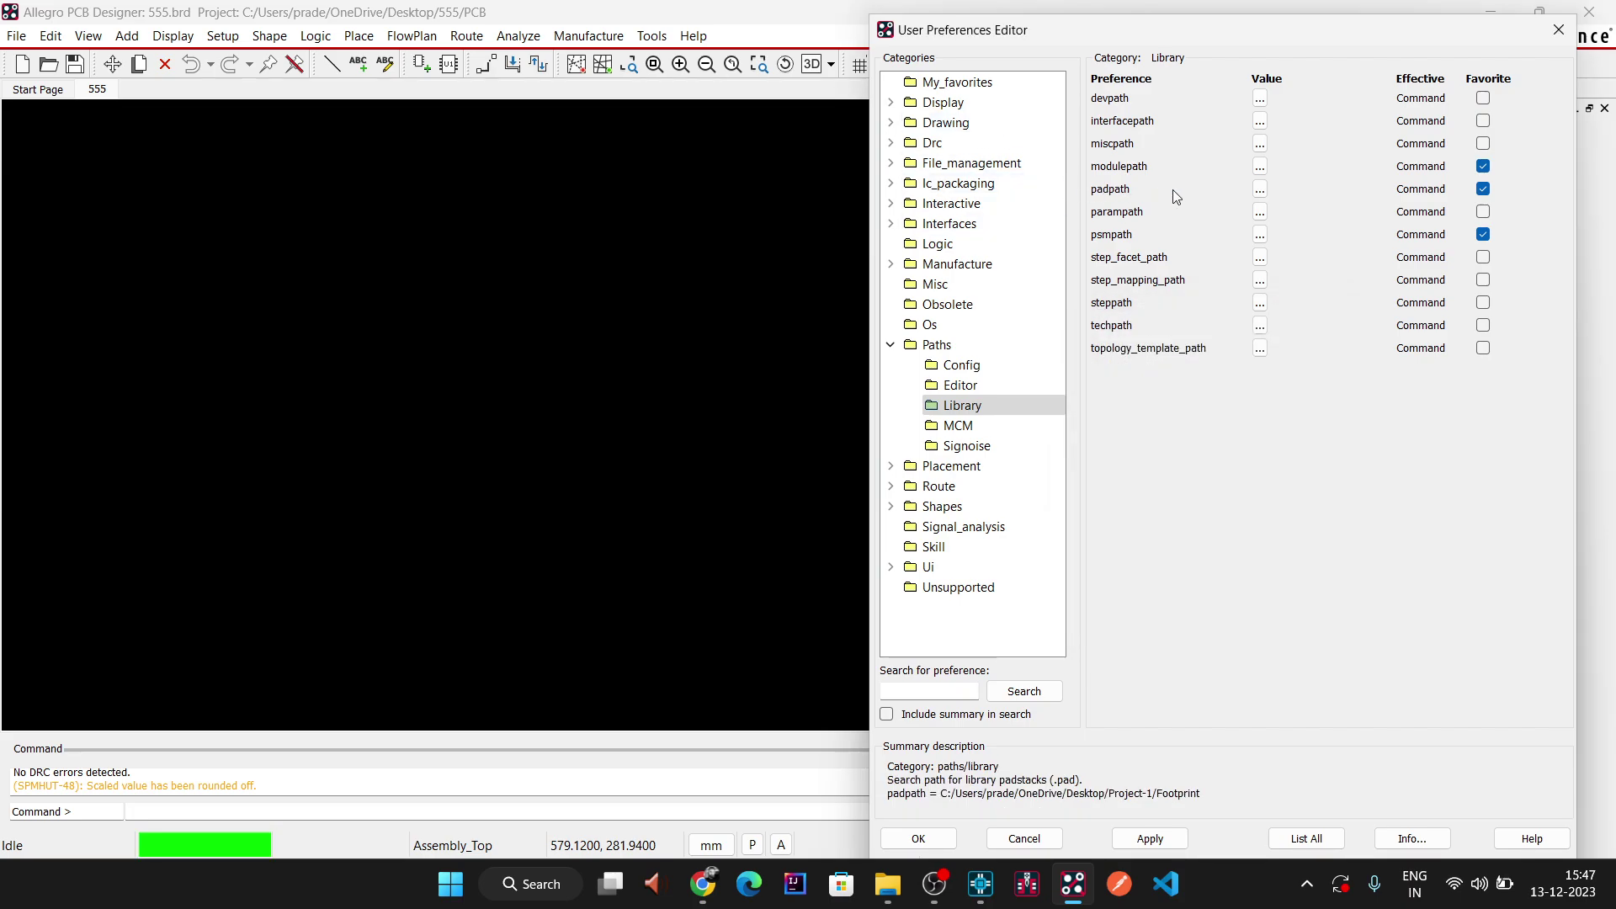
- Replace the padpath directory with the copied OneDrive/Desktop/555/Footprint path
click(1259, 189)
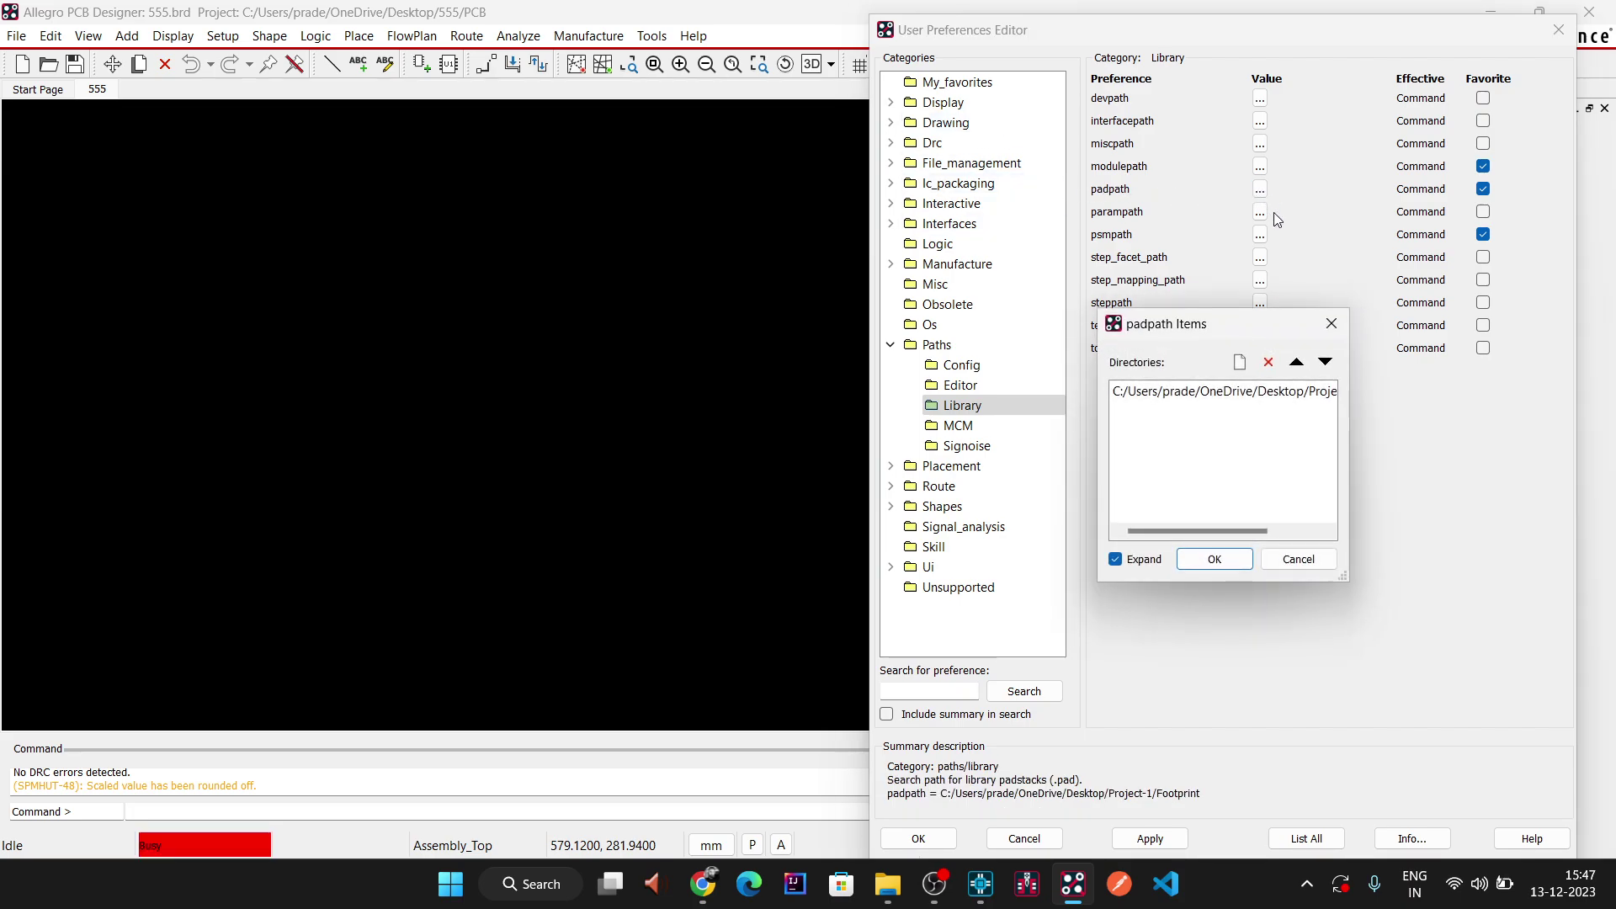
click(1224, 390)
click(1267, 363)
click(1240, 362)
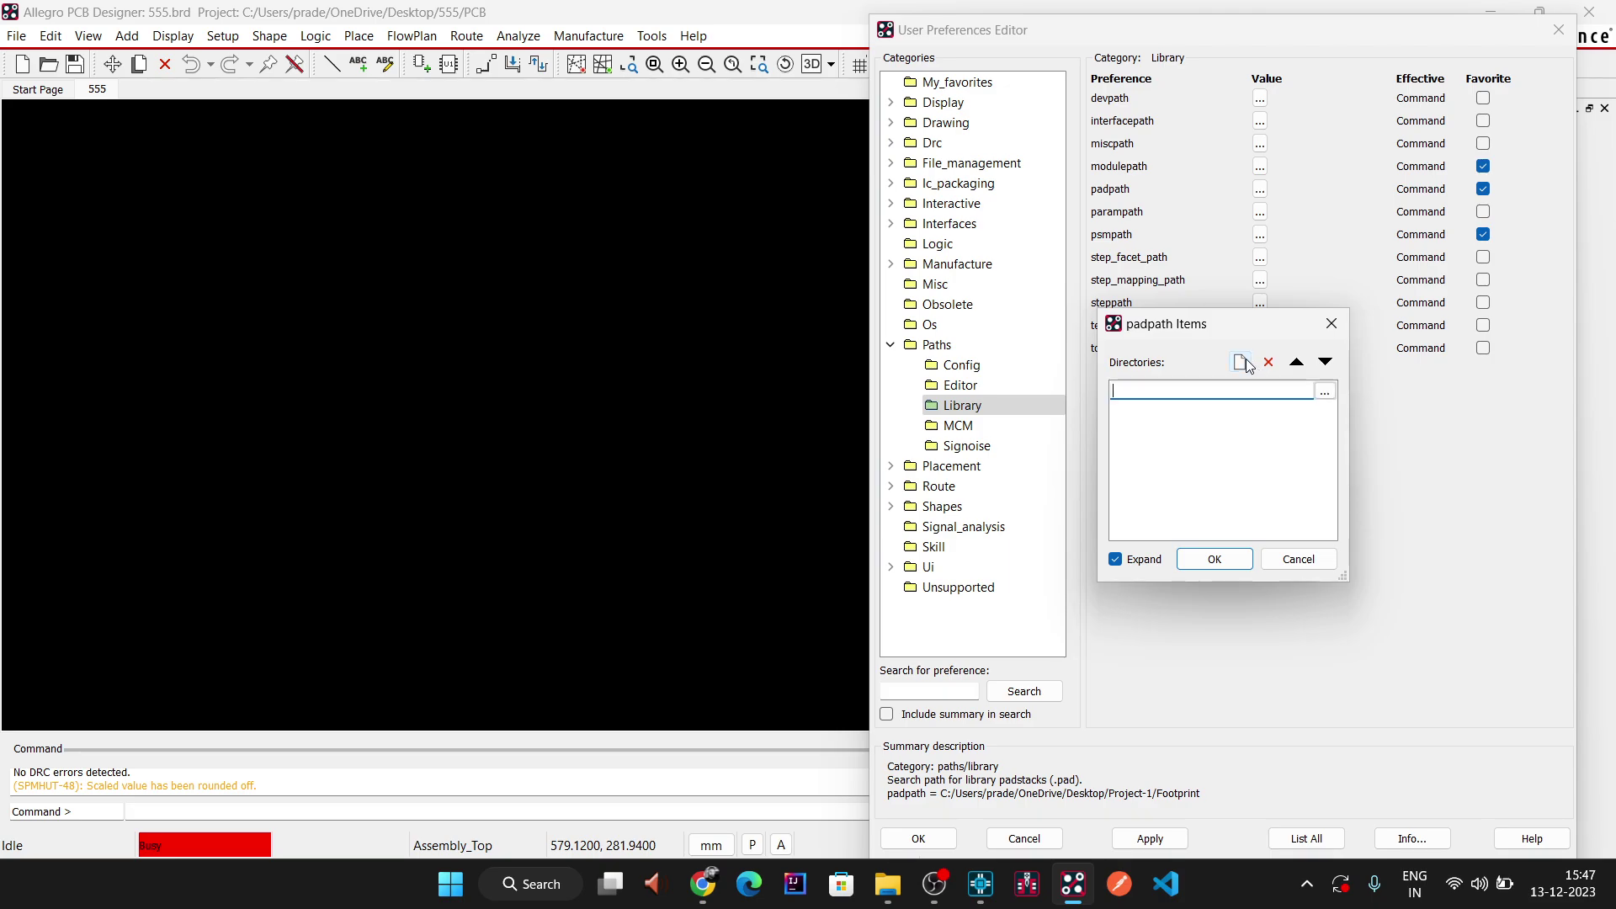
right_click(1277, 390)
click(1315, 490)
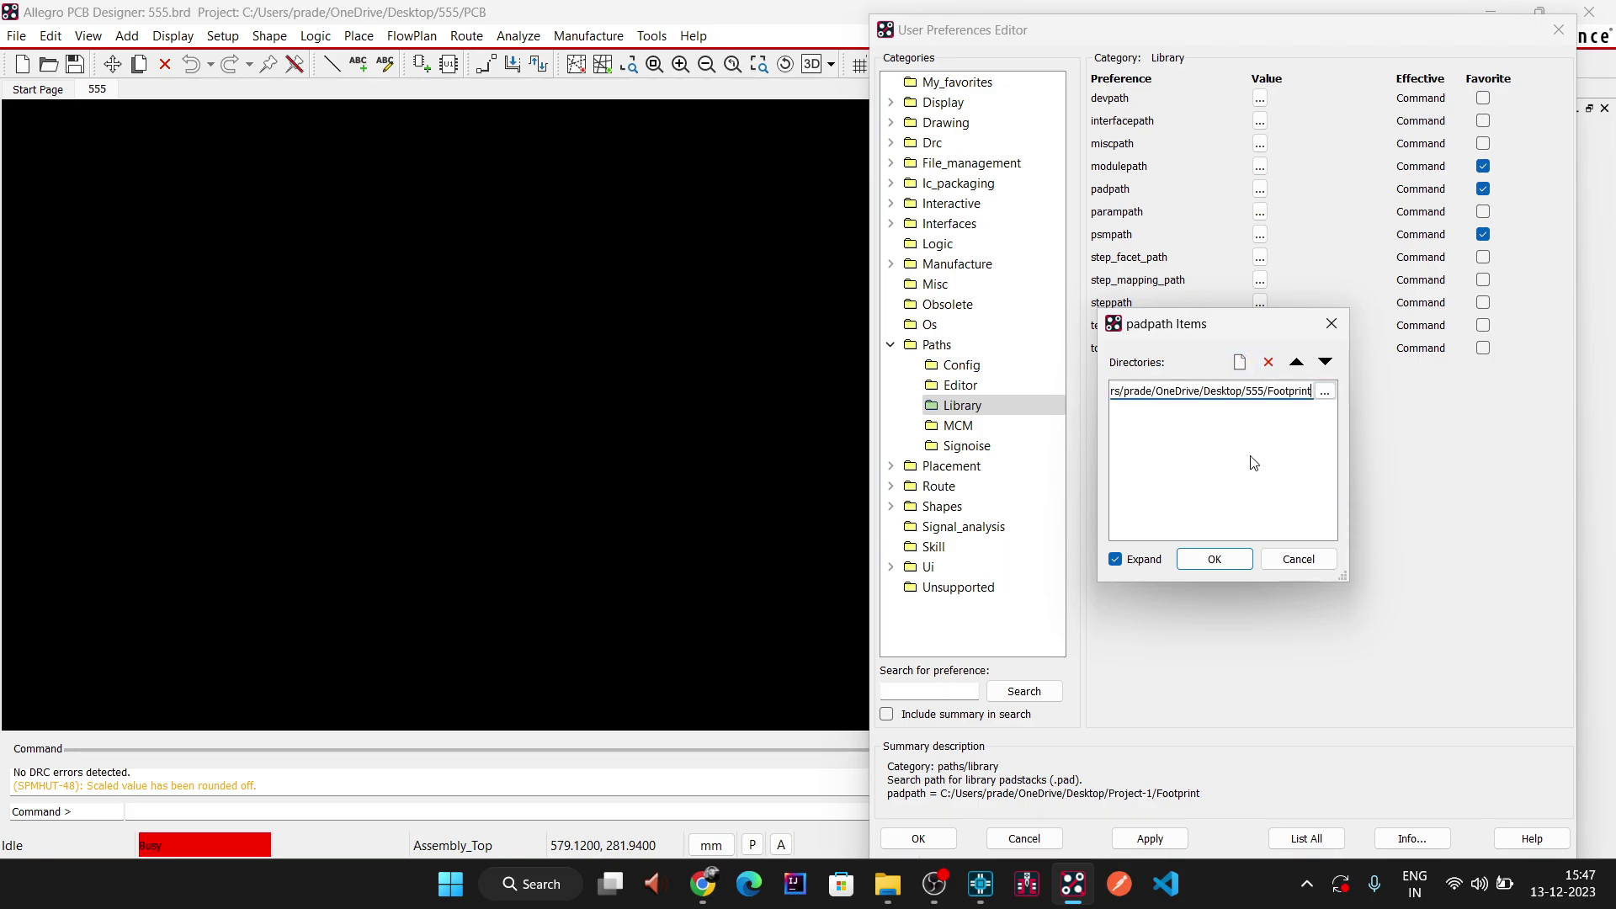
click(1214, 559)
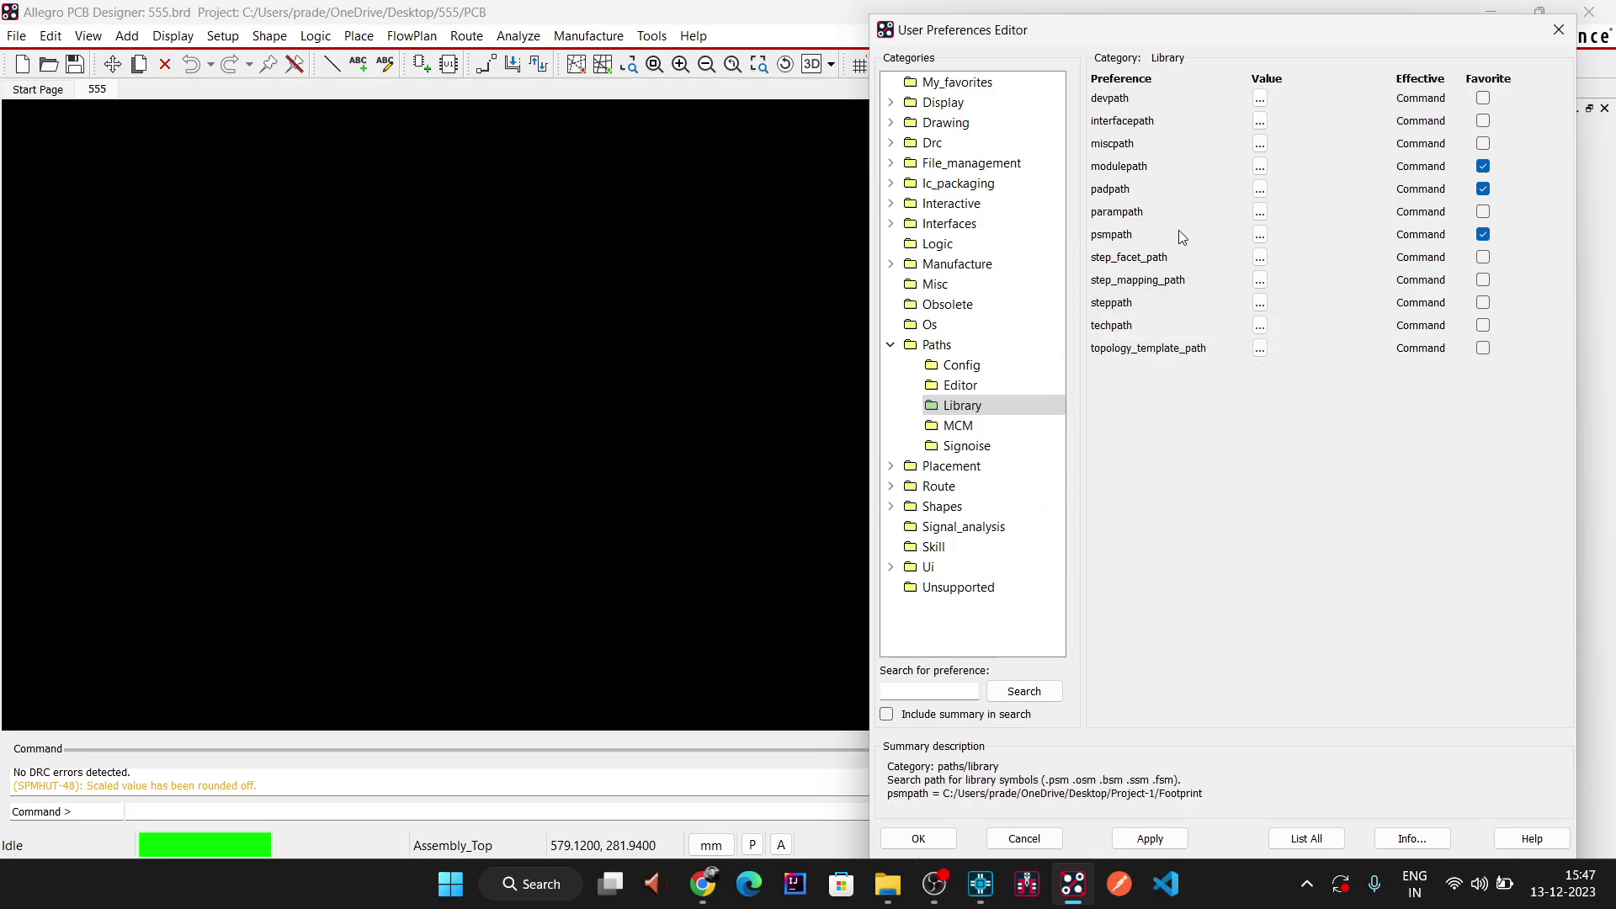
- Replace the psmpath directory with the copied OneDrive/Desktop/555/Footprint path, then apply and close the user preferences
click(1260, 235)
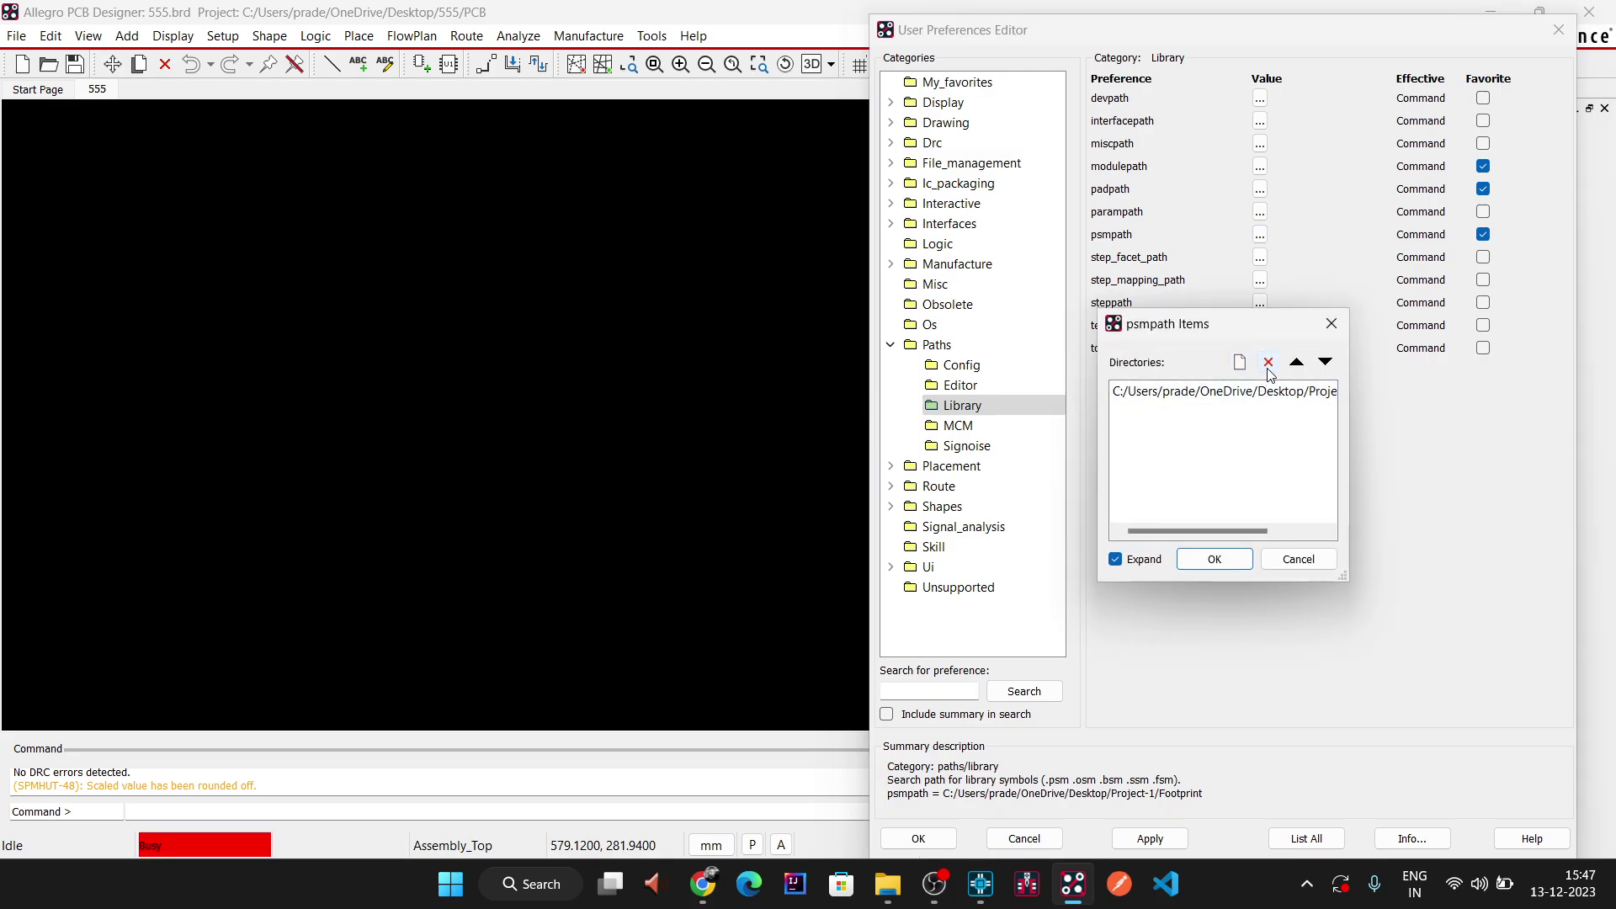
click(1278, 389)
click(1268, 362)
click(1240, 362)
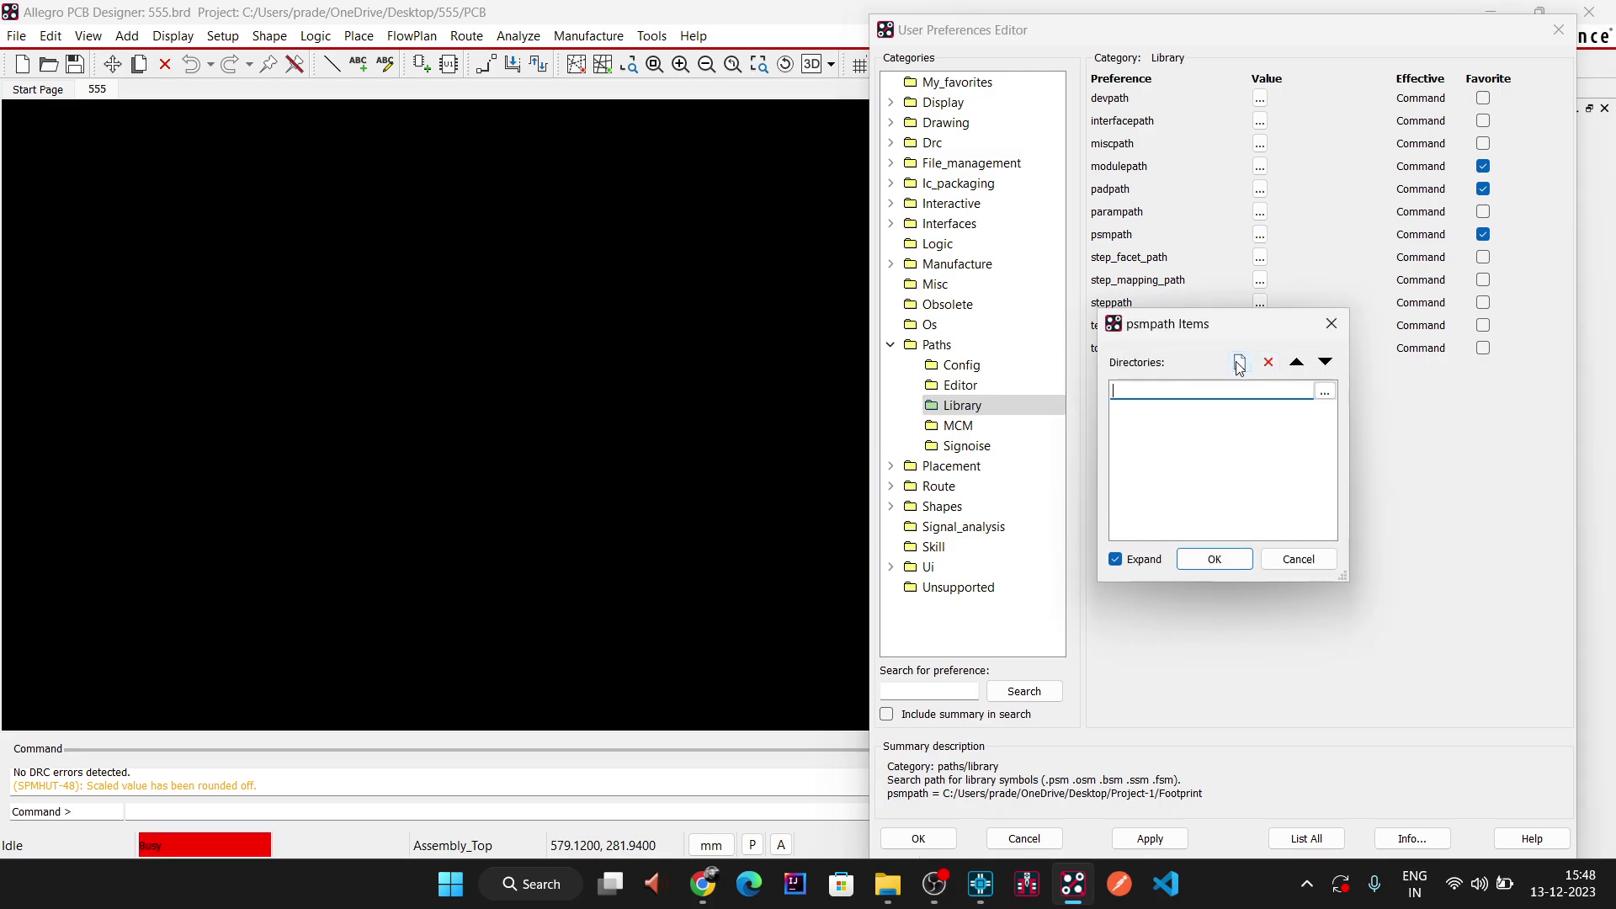
right_click(1233, 388)
click(1271, 488)
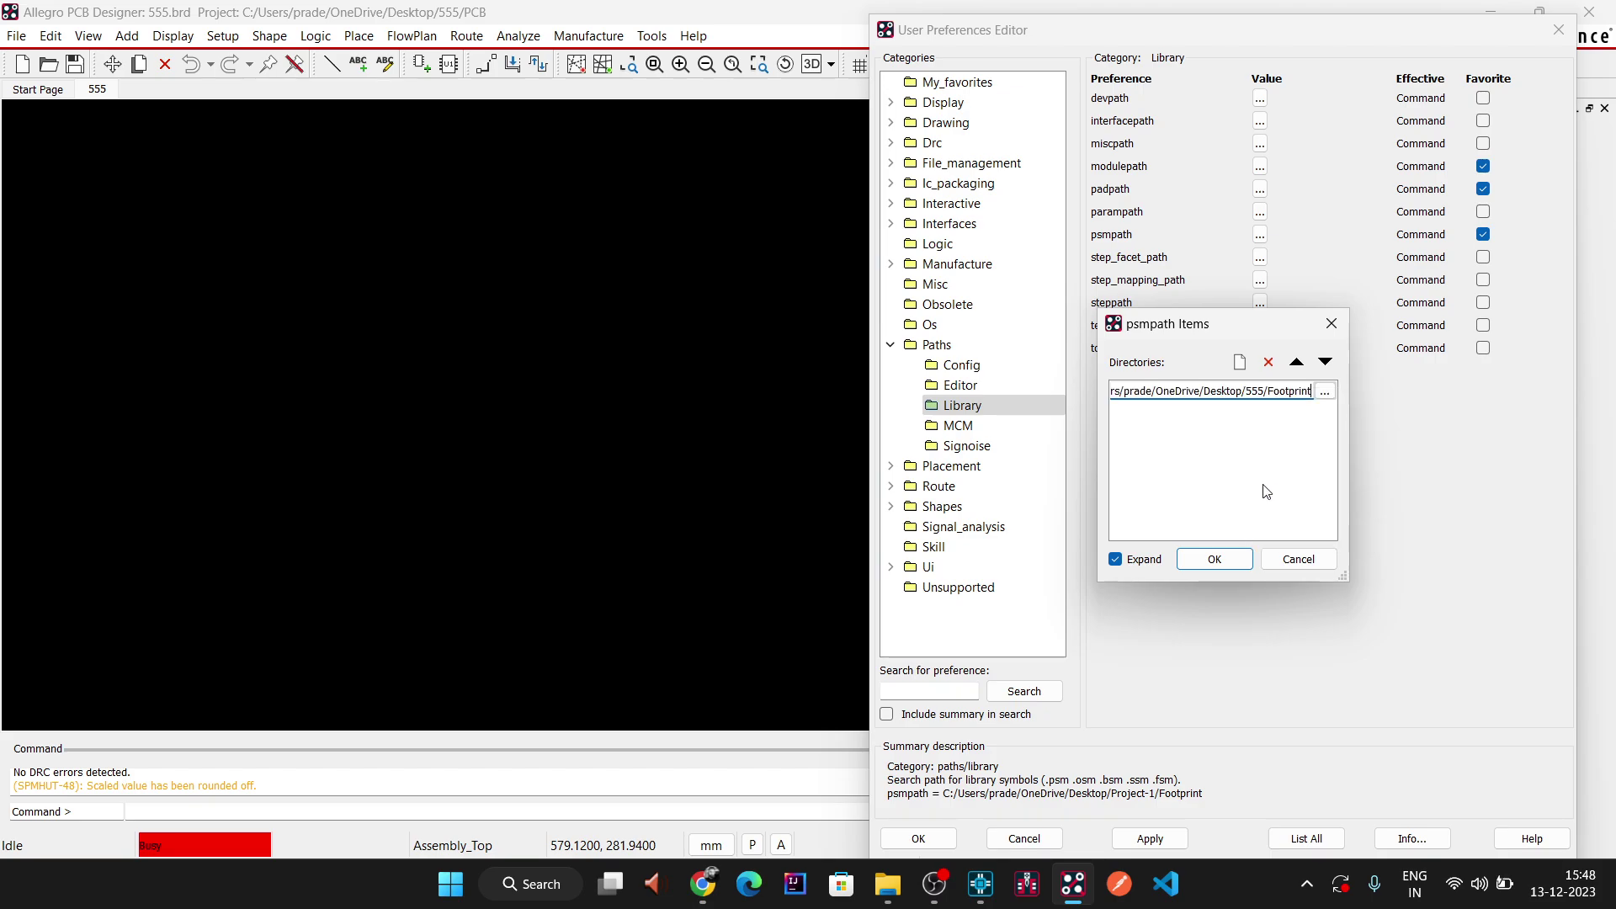
click(1215, 556)
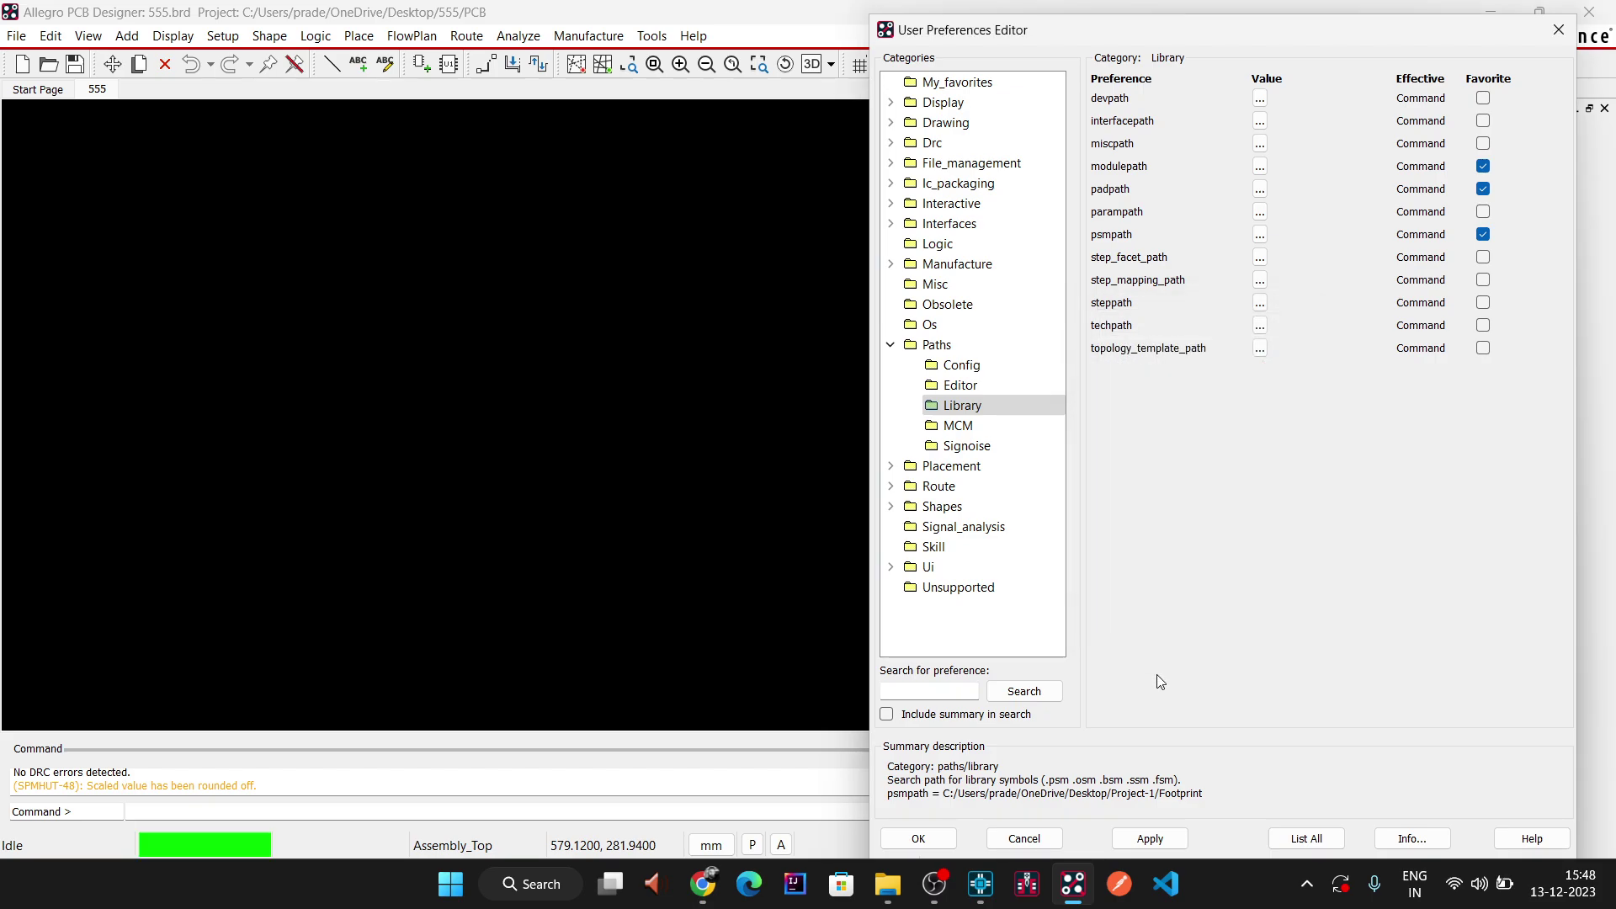
click(1152, 838)
click(920, 838)
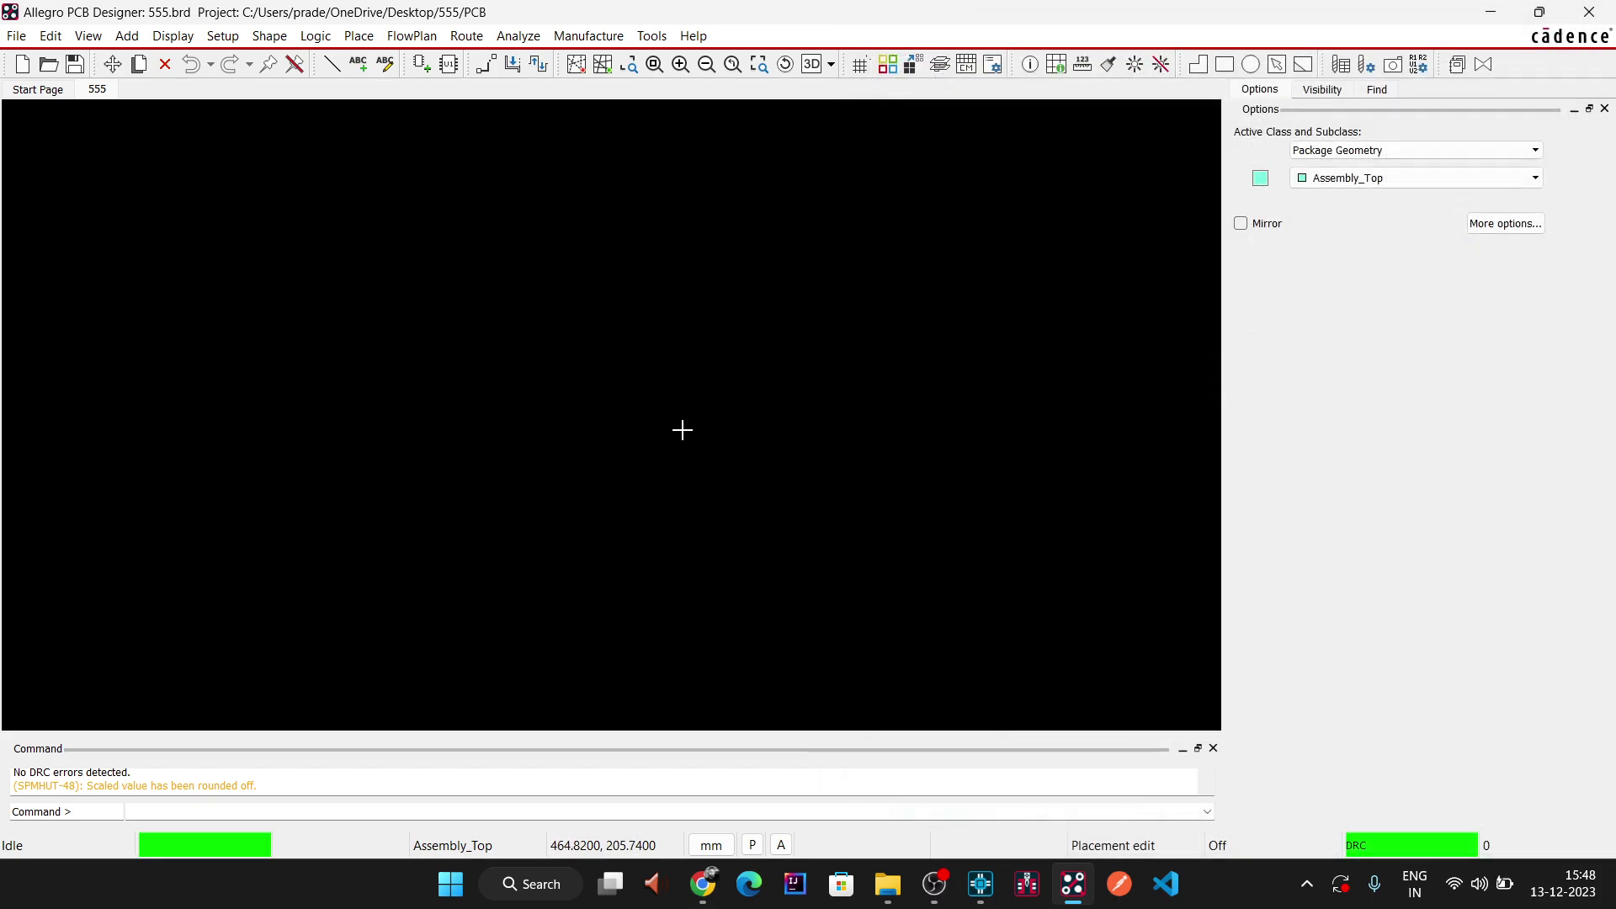
- Switch the board's grid display on and off again
click(220, 37)
click(760, 134)
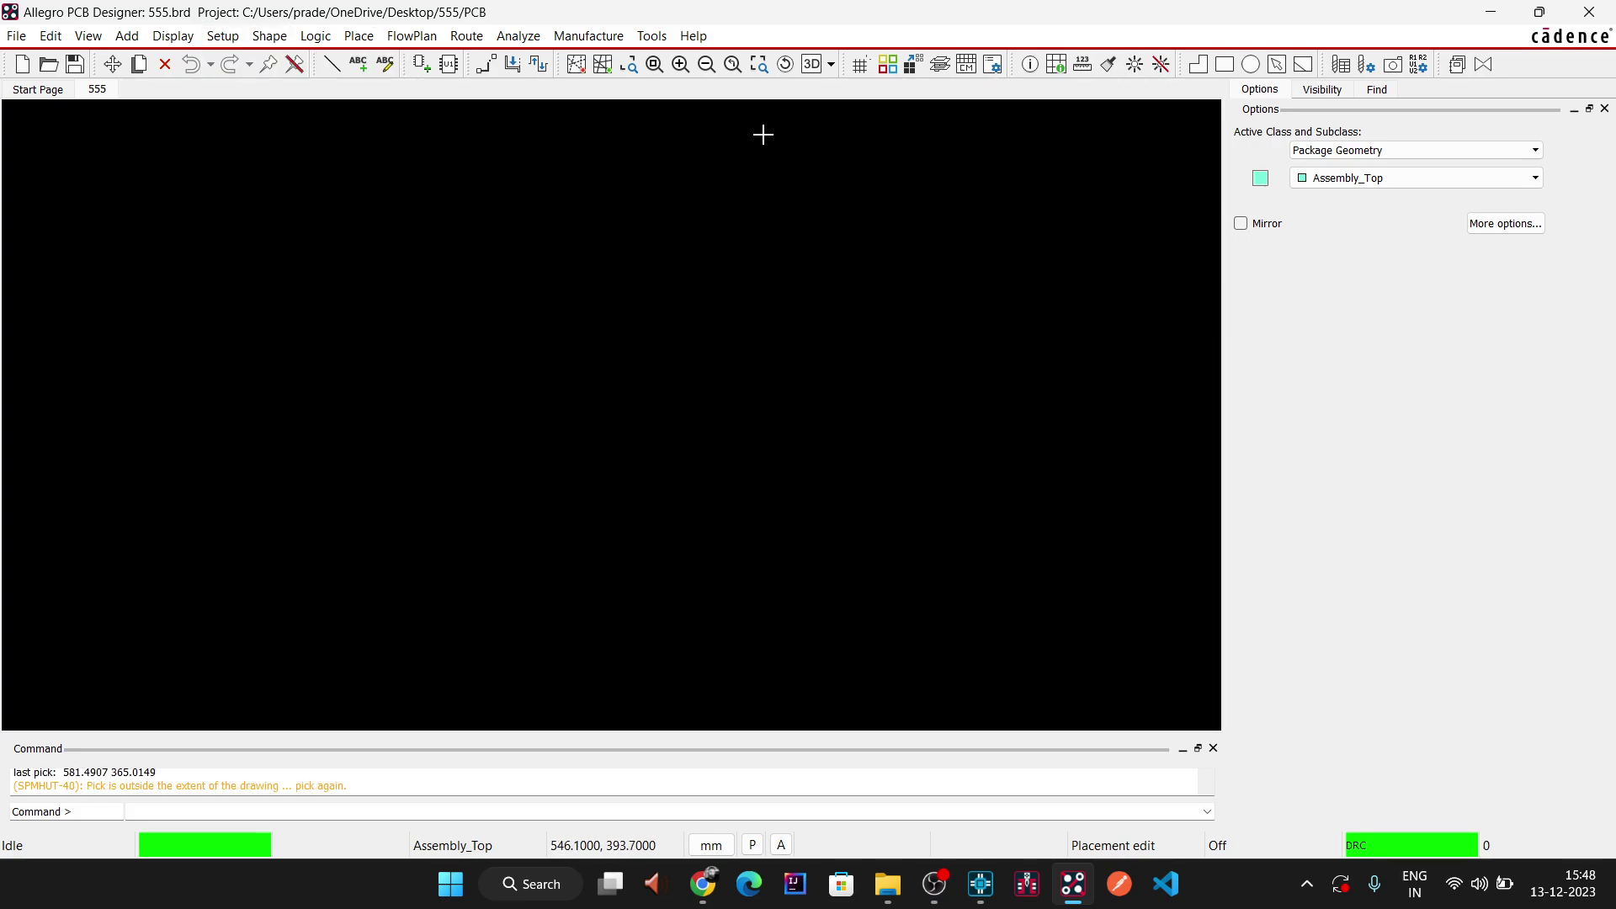
click(863, 67)
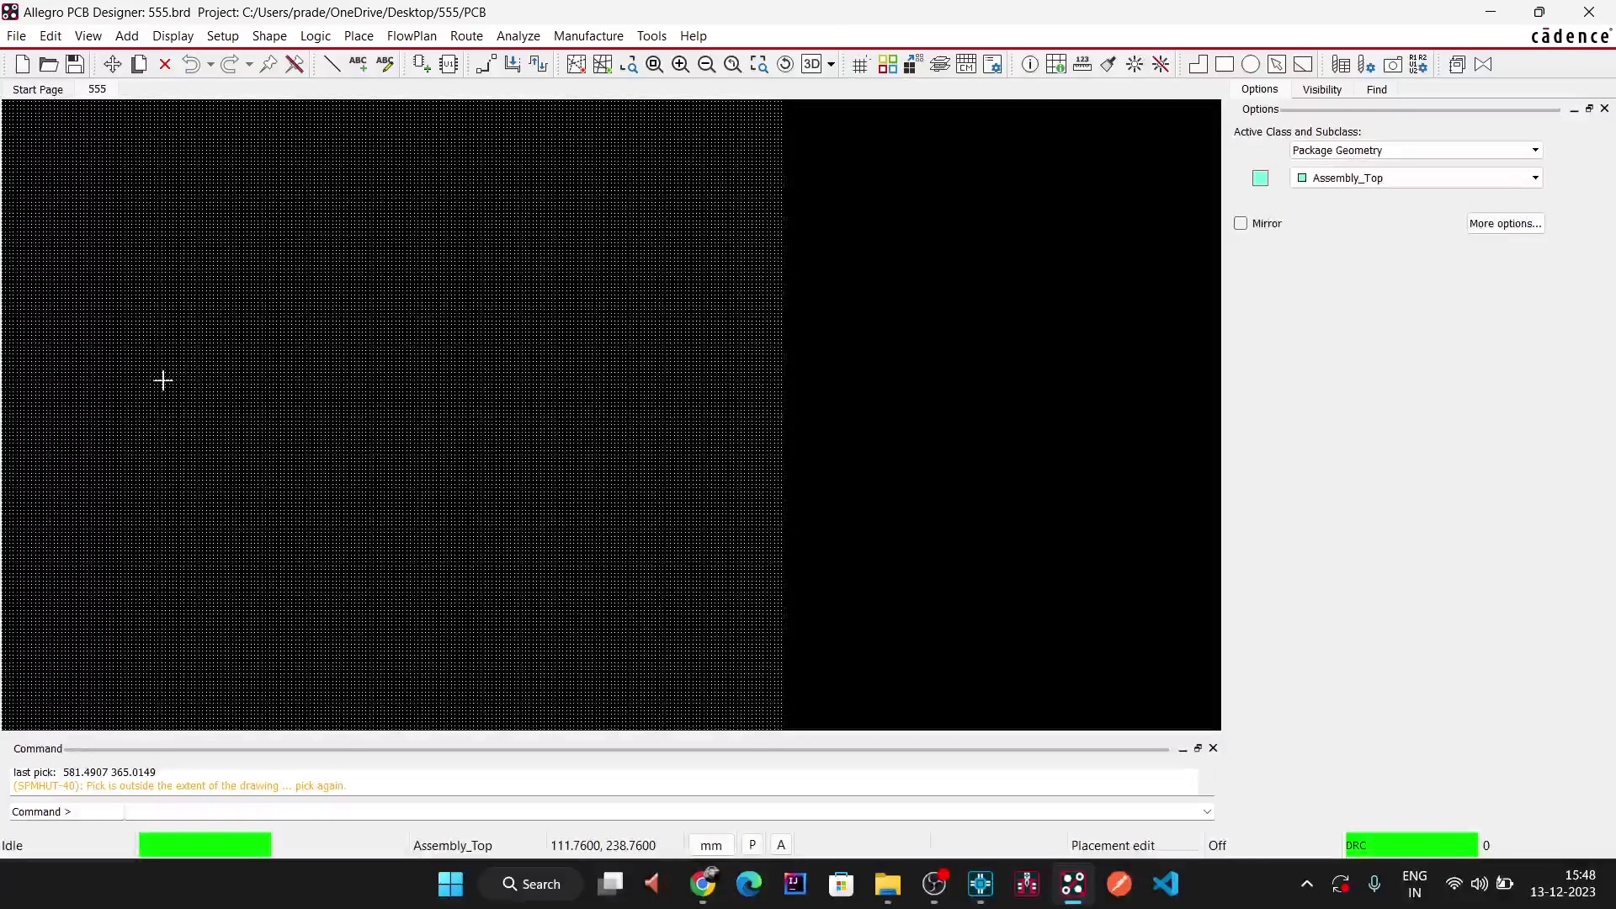
click(869, 66)
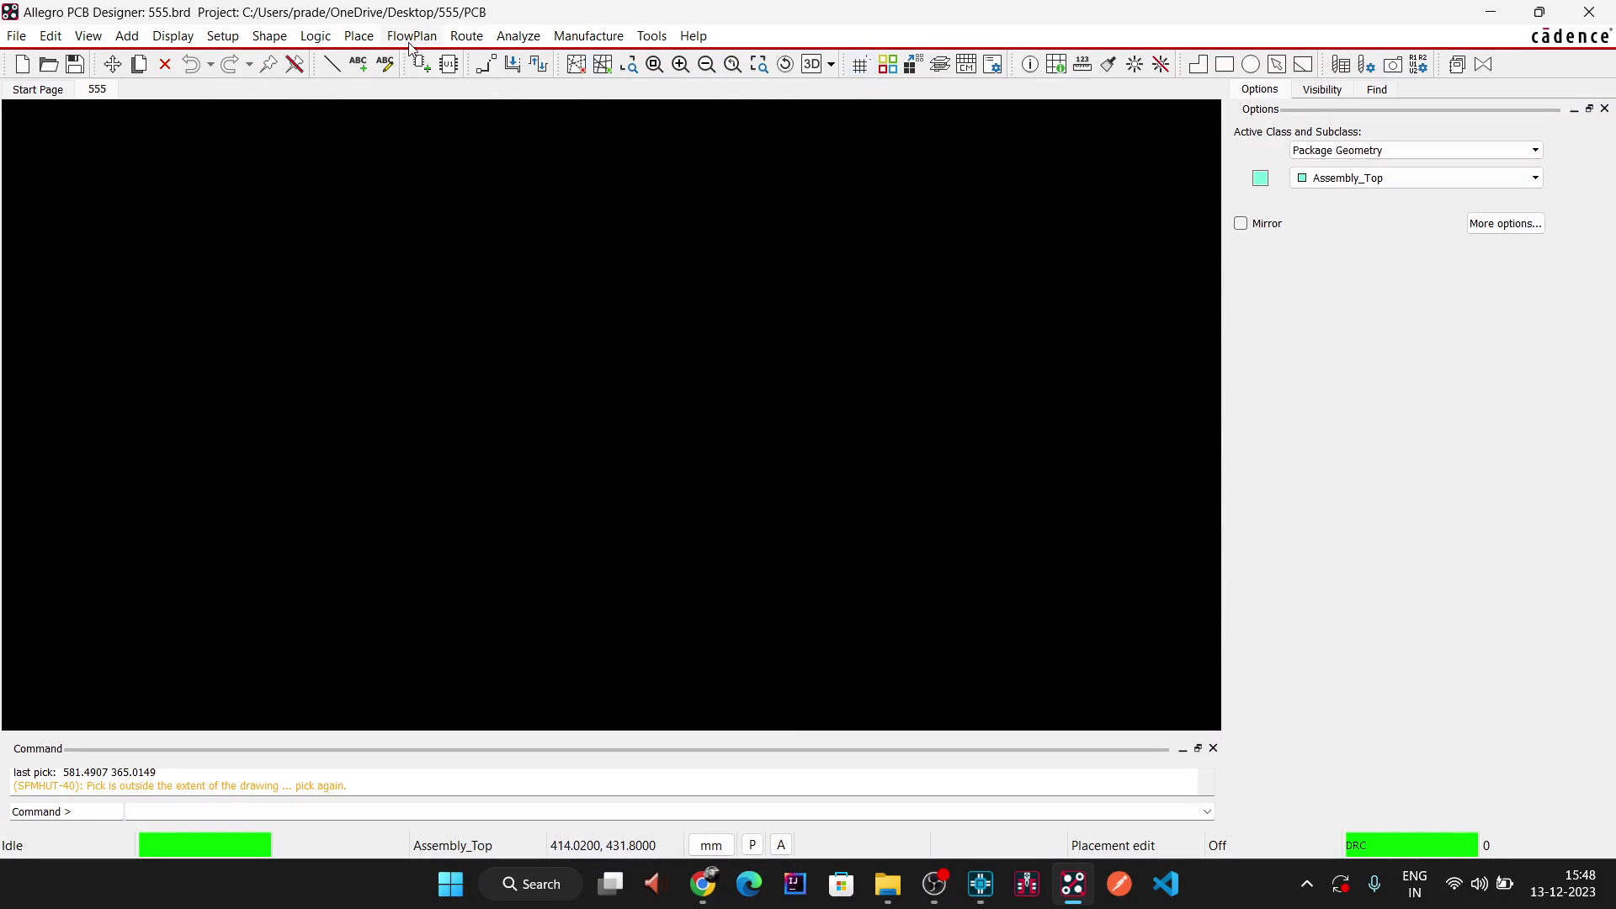
- Set the board's drawing size to A4 in the design parameters
click(270, 35)
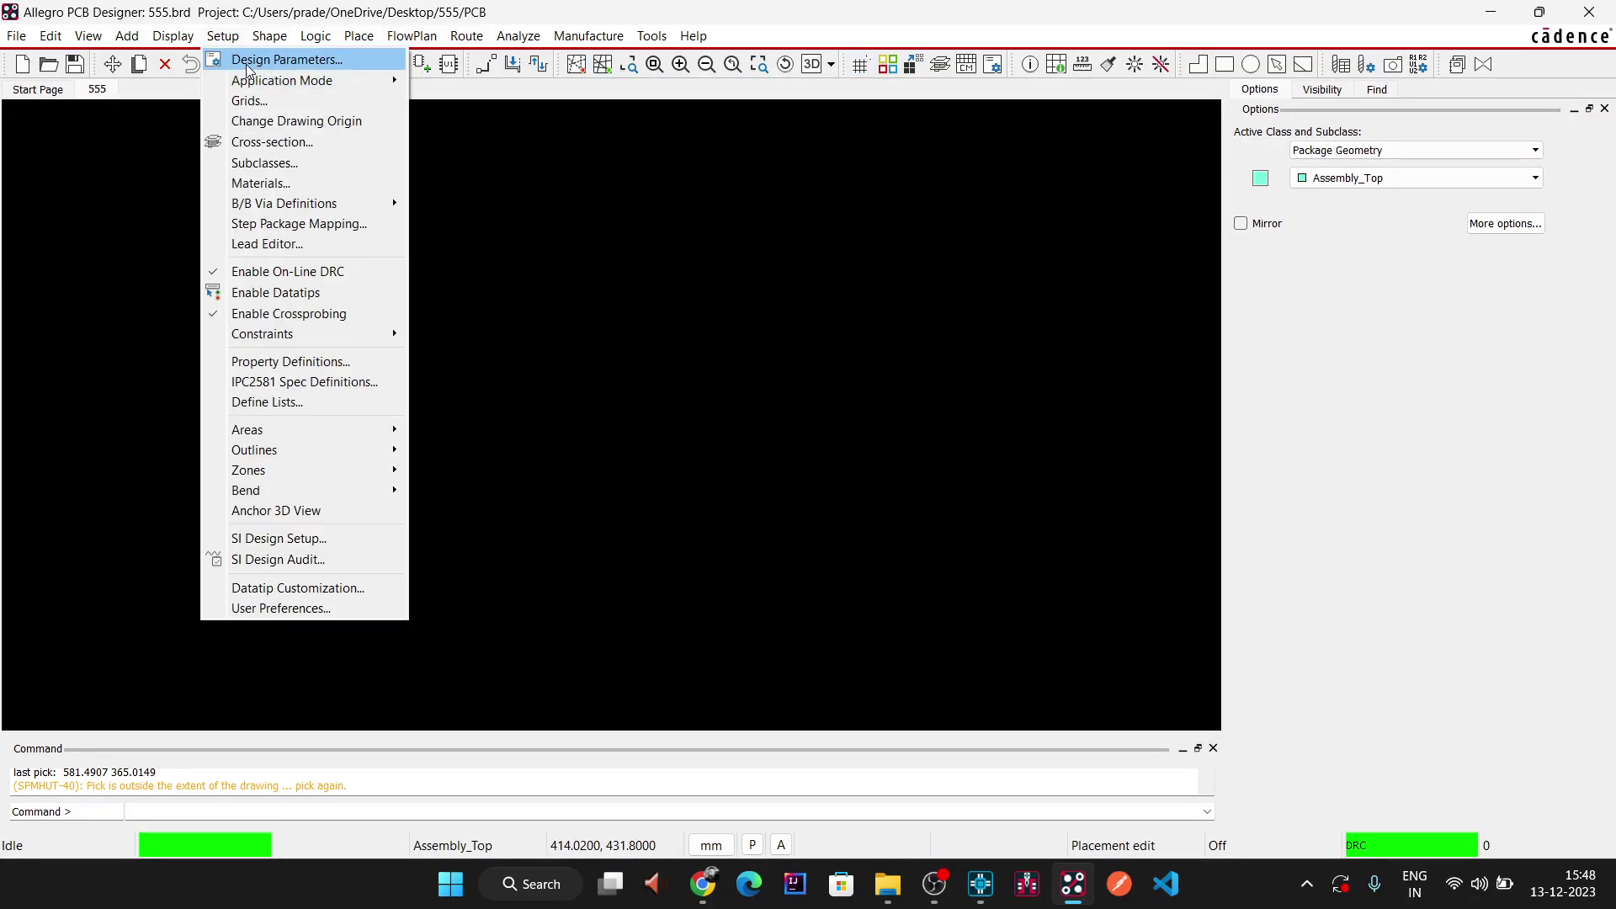
click(244, 59)
click(664, 53)
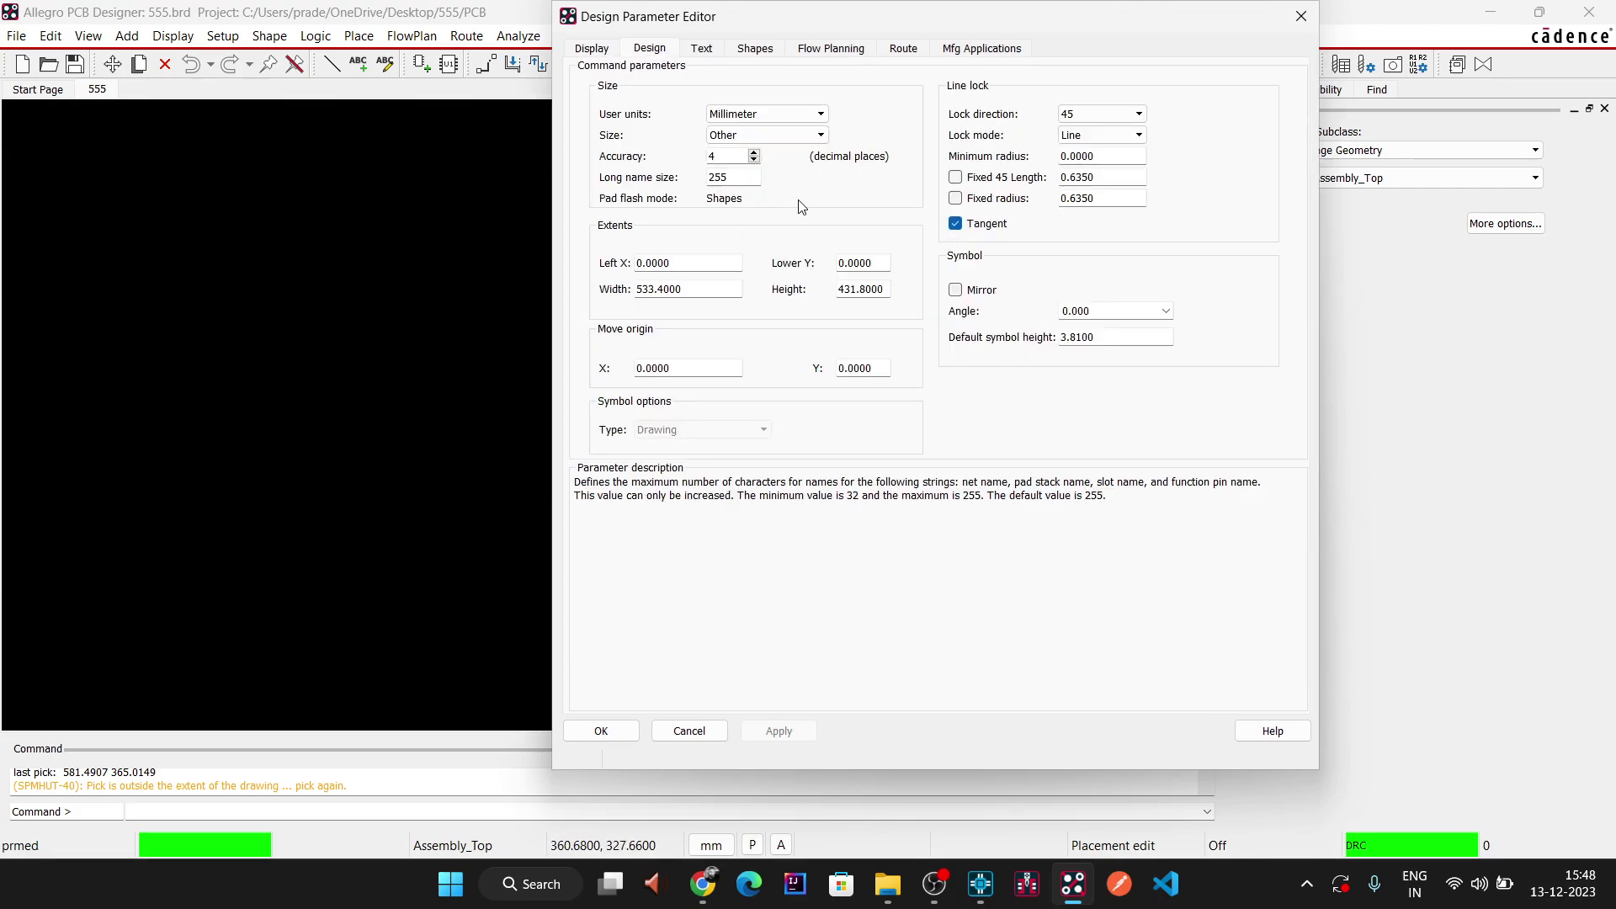
click(783, 134)
click(746, 192)
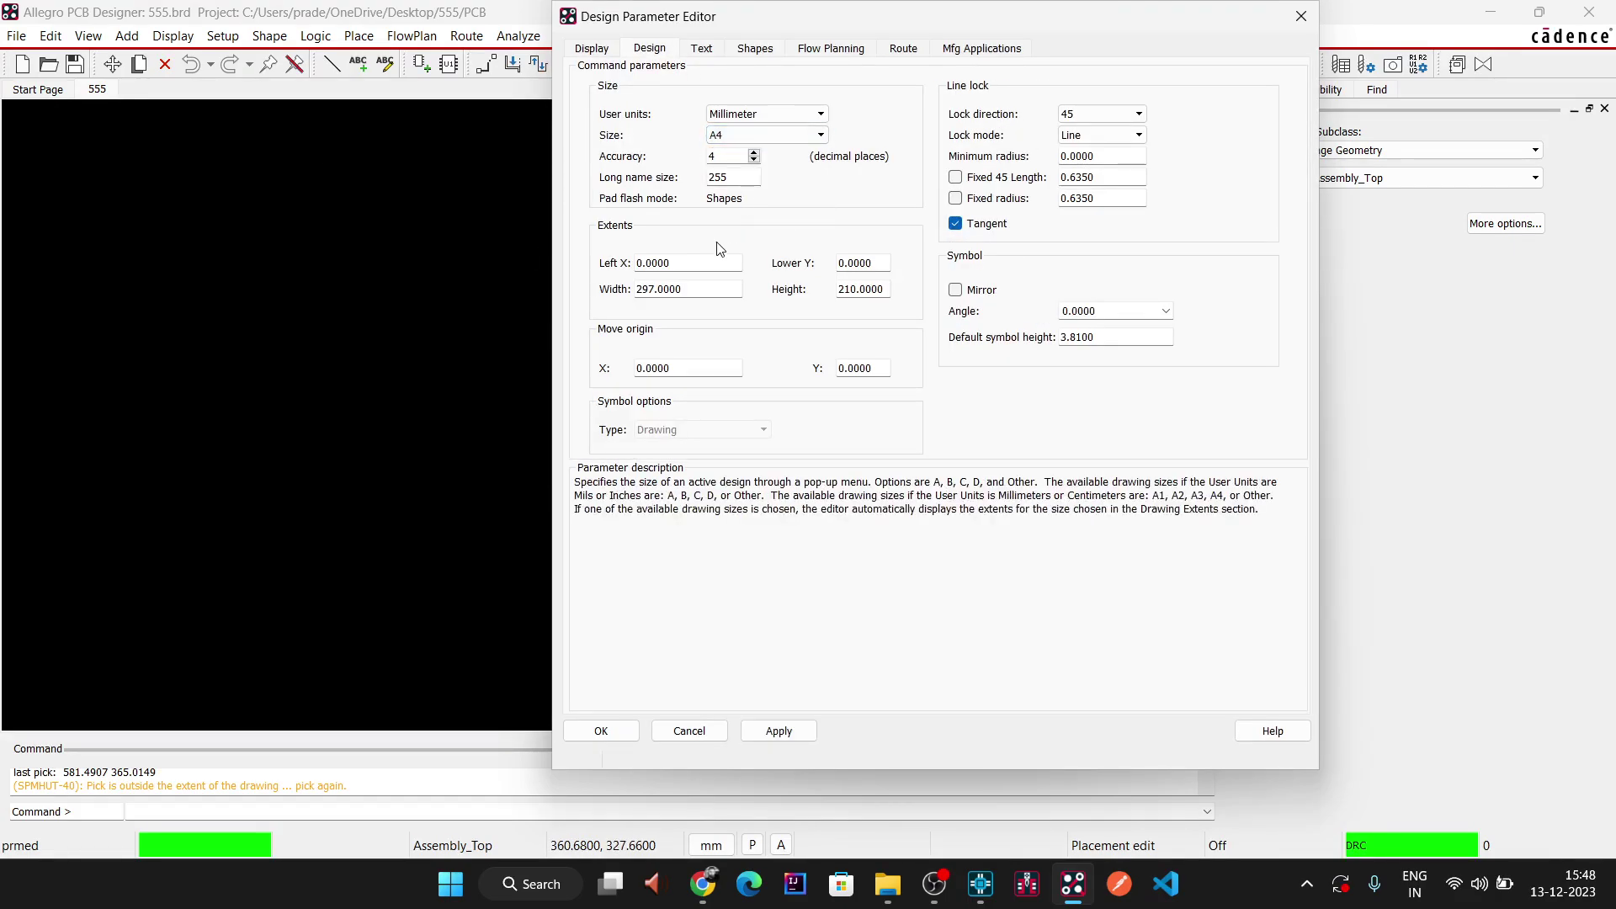
- Set the drawing extents' left X and lower Y to -10 and confirm the design parameters
double_click(689, 264)
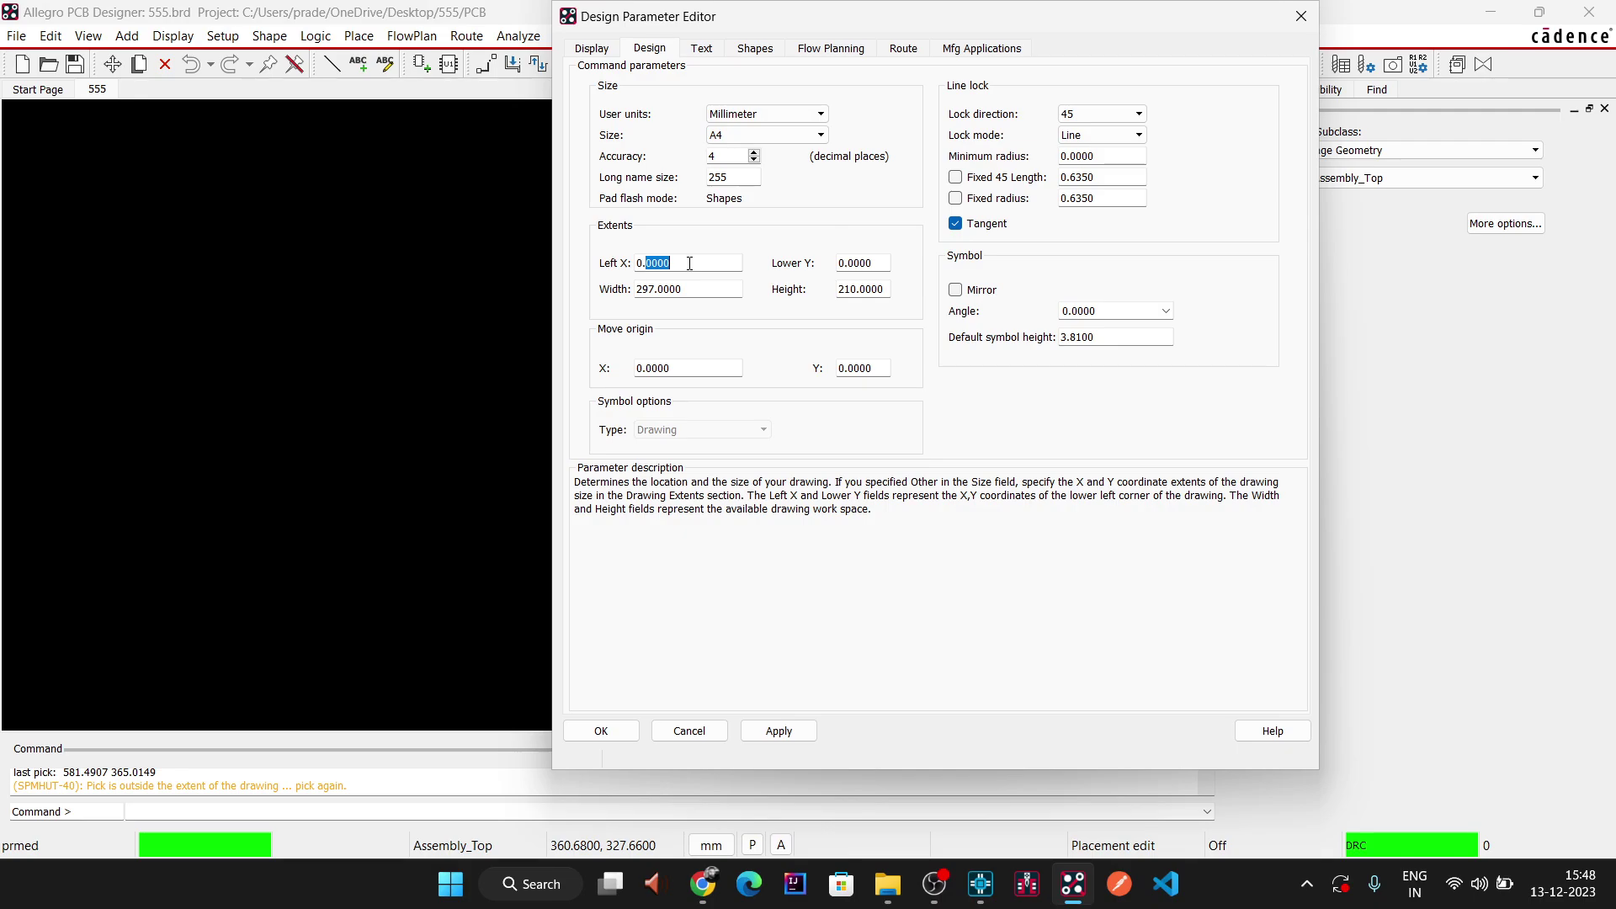
key(BackSpace)
key(BackSpace)
key(BackSpace)
key(Tab)
text(-10)
key(Tab)
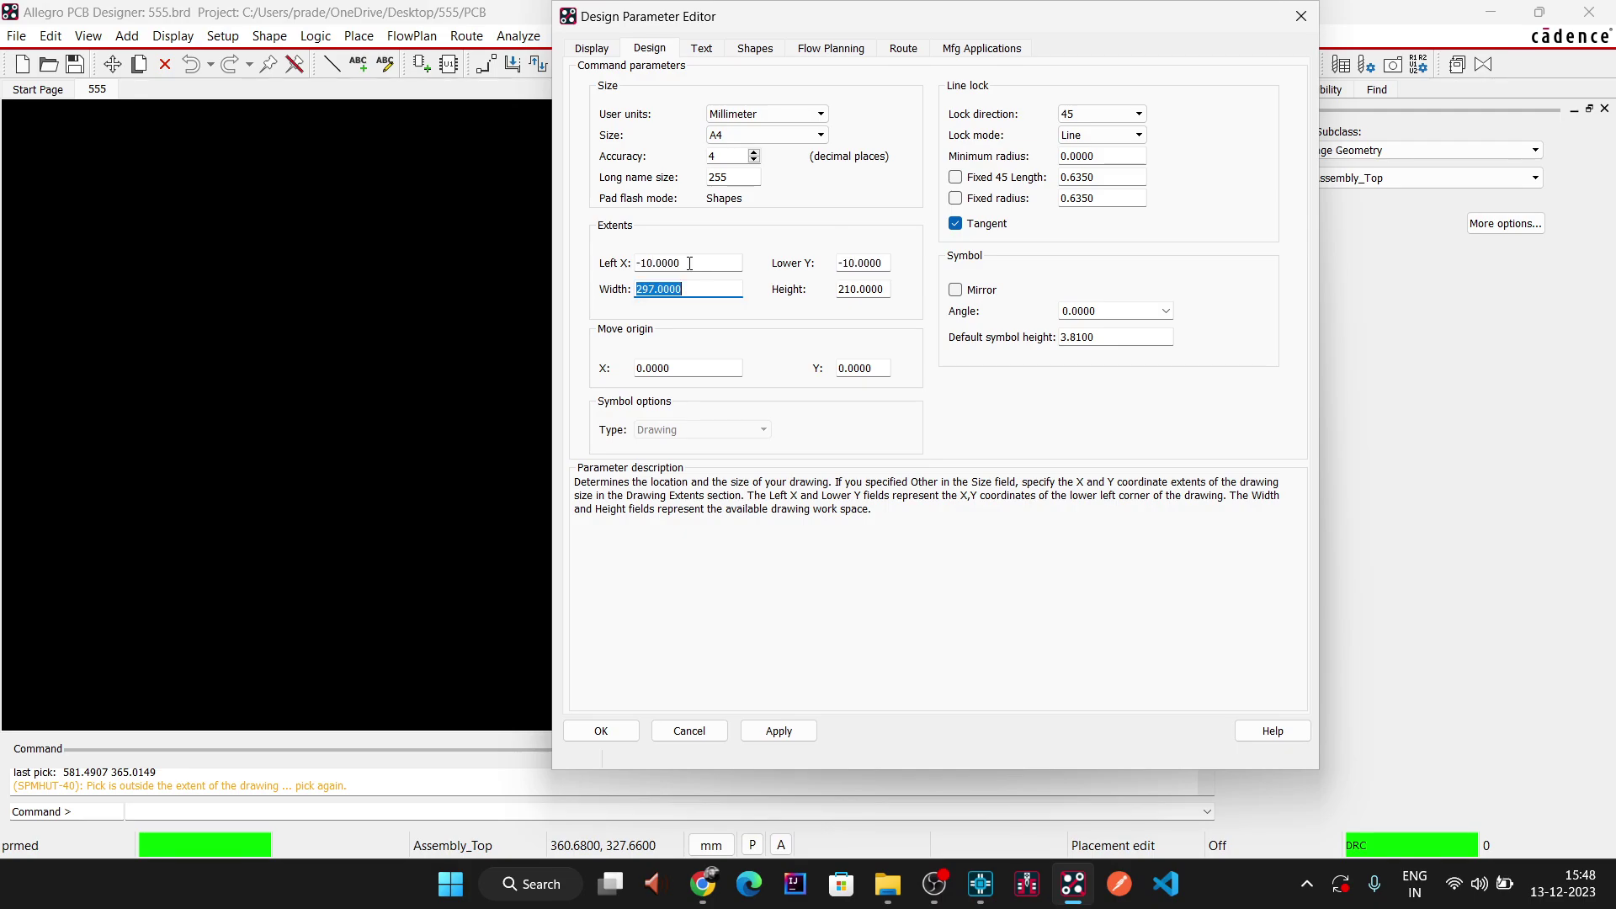
key(Return)
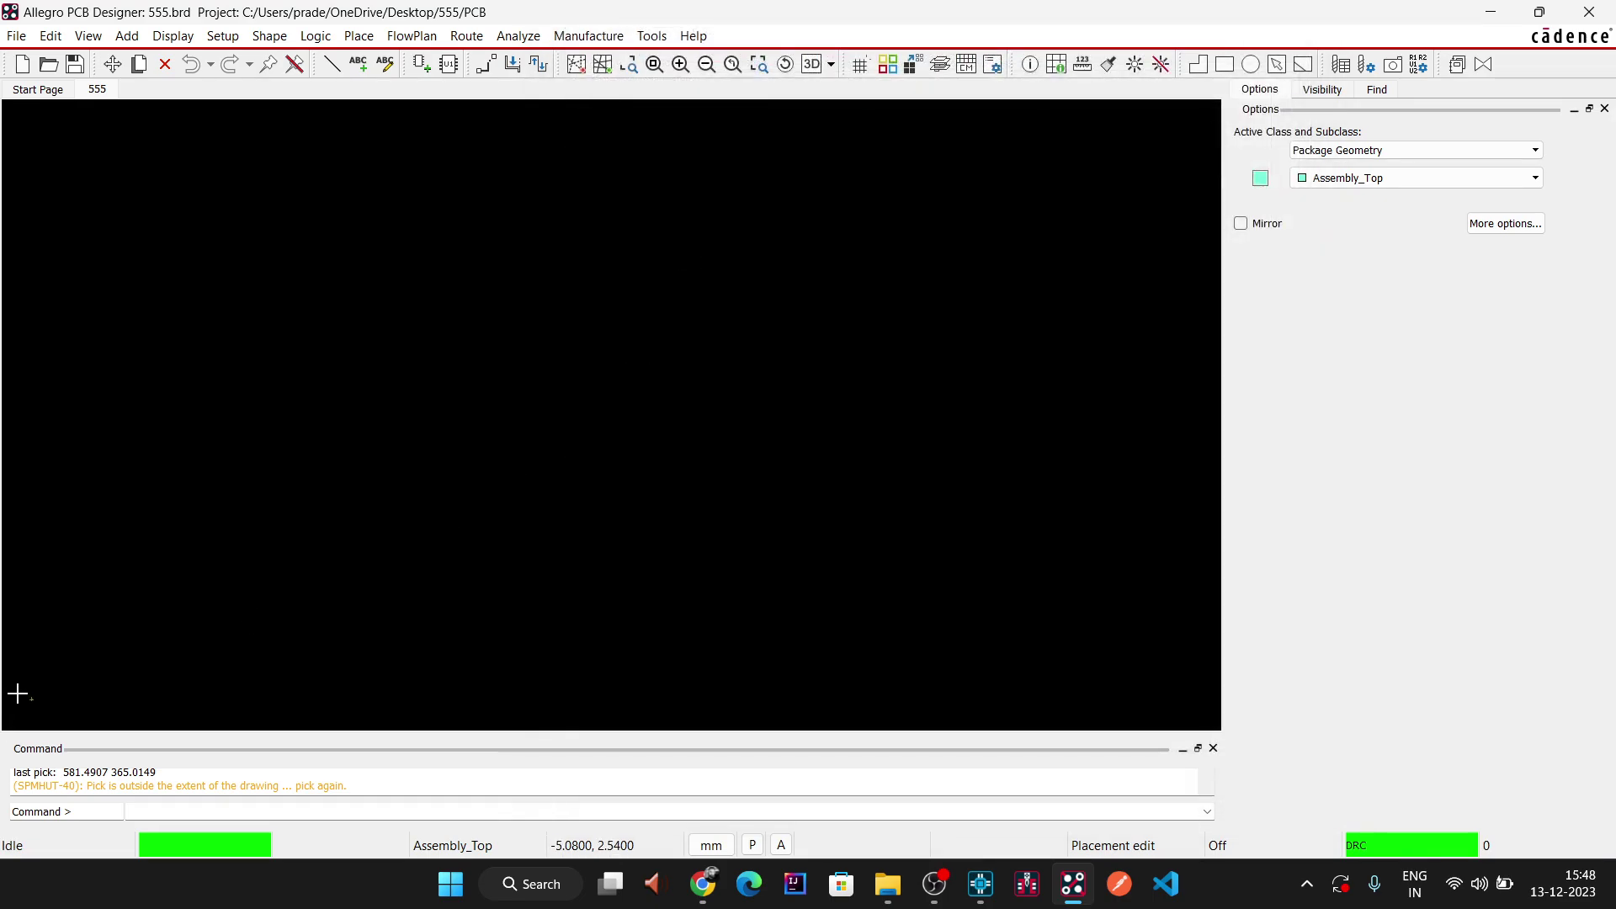
- Set the Non-Etch grid spacing to 0.1 mm in x and y
scroll(13, 680, up, 1)
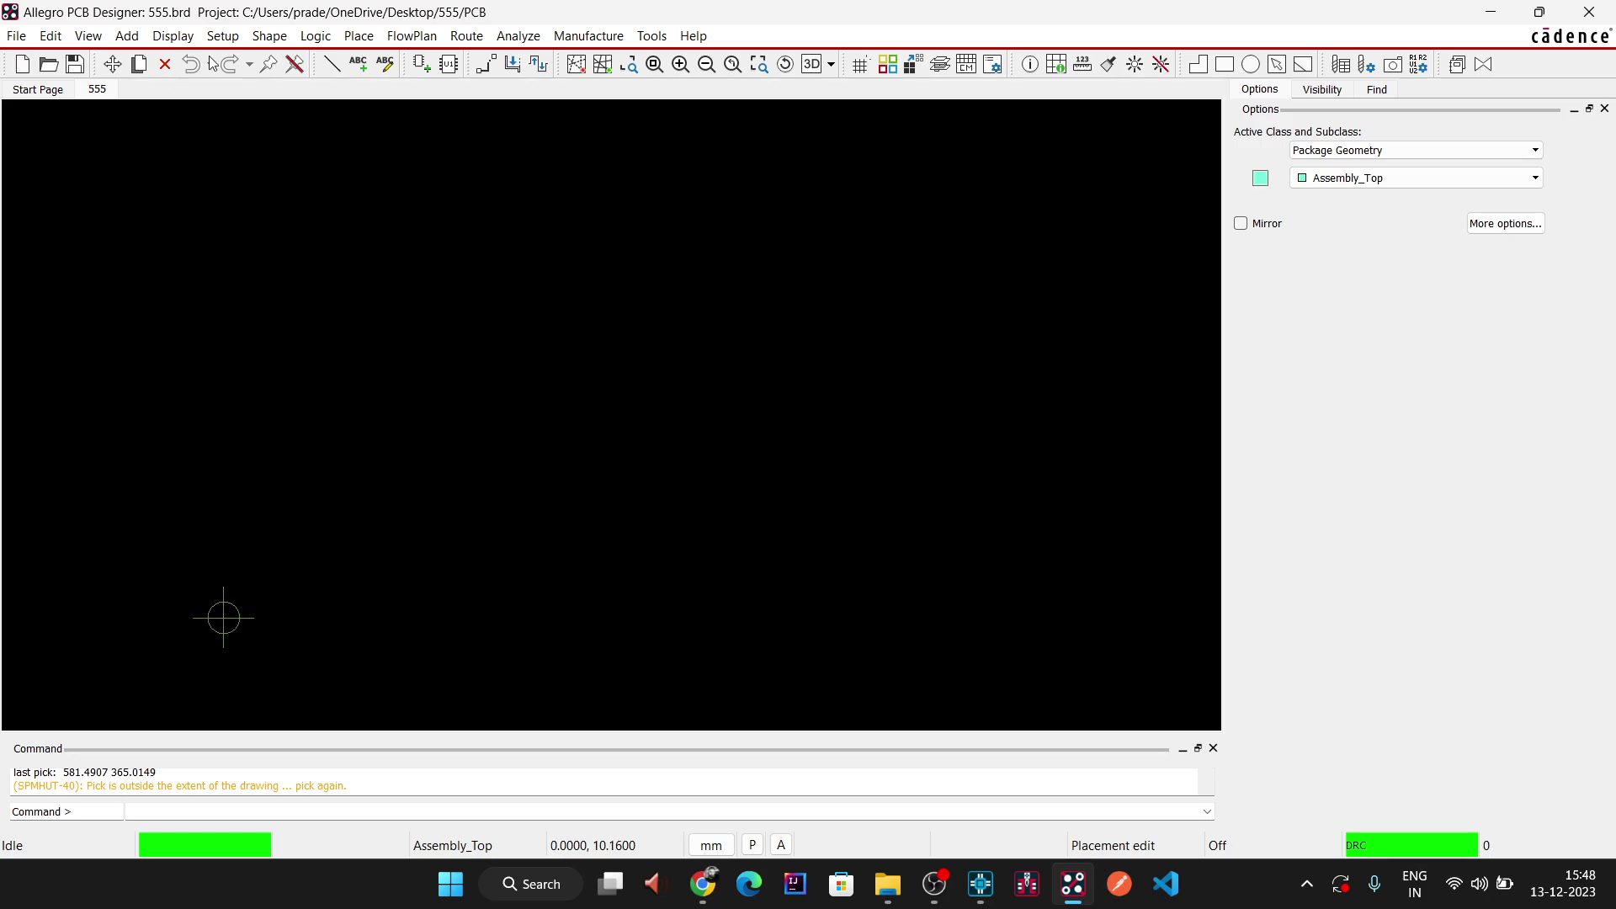
click(225, 36)
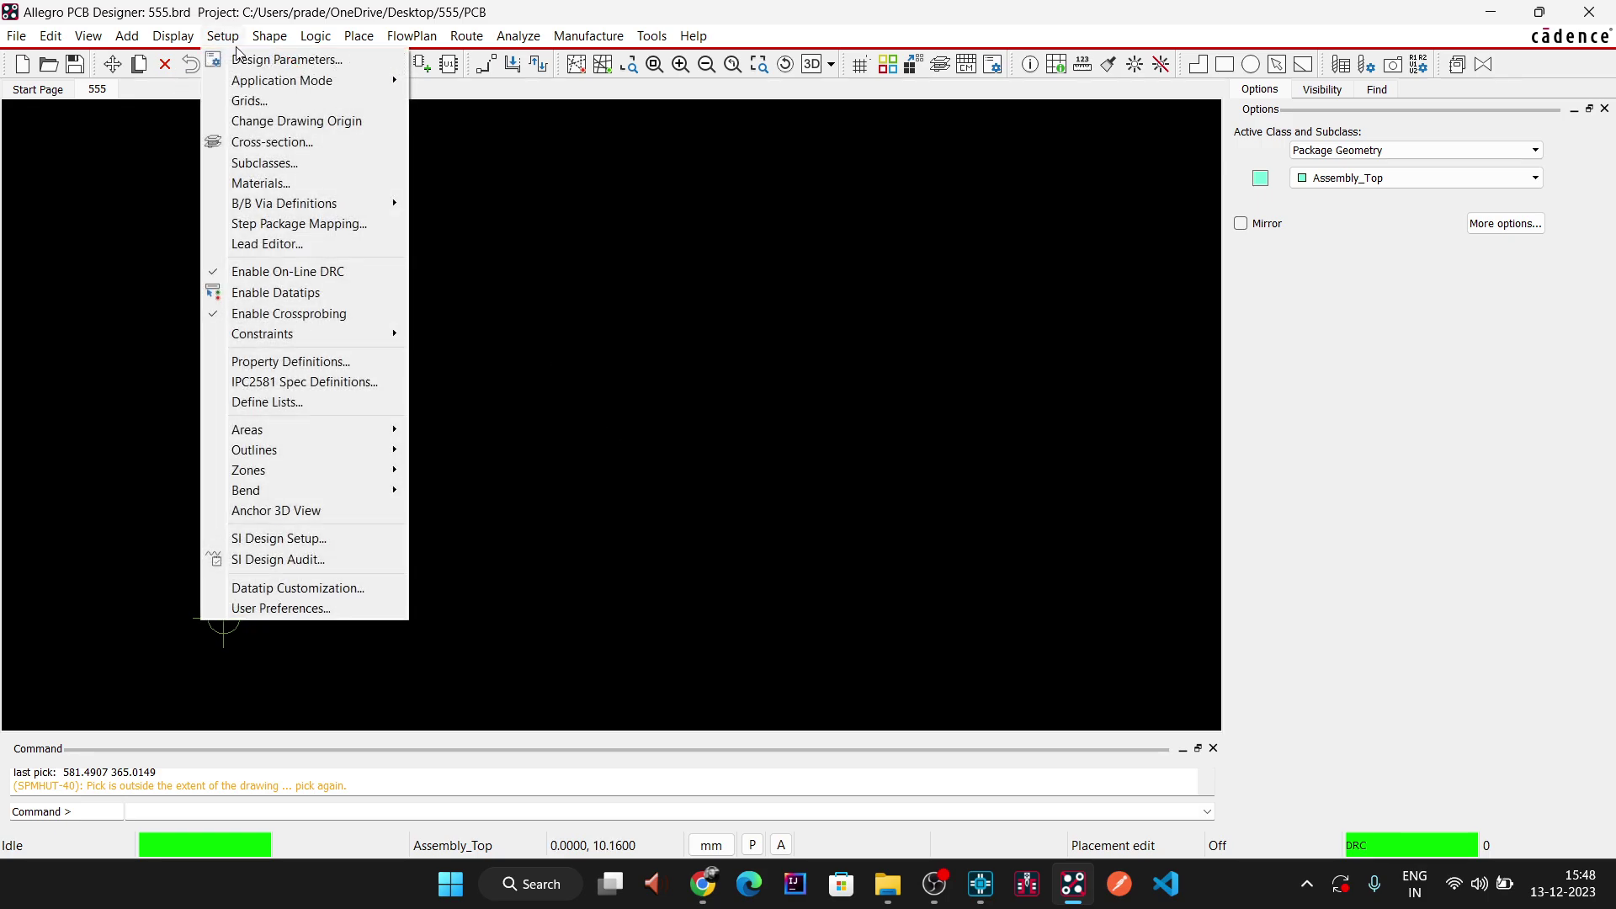
click(249, 101)
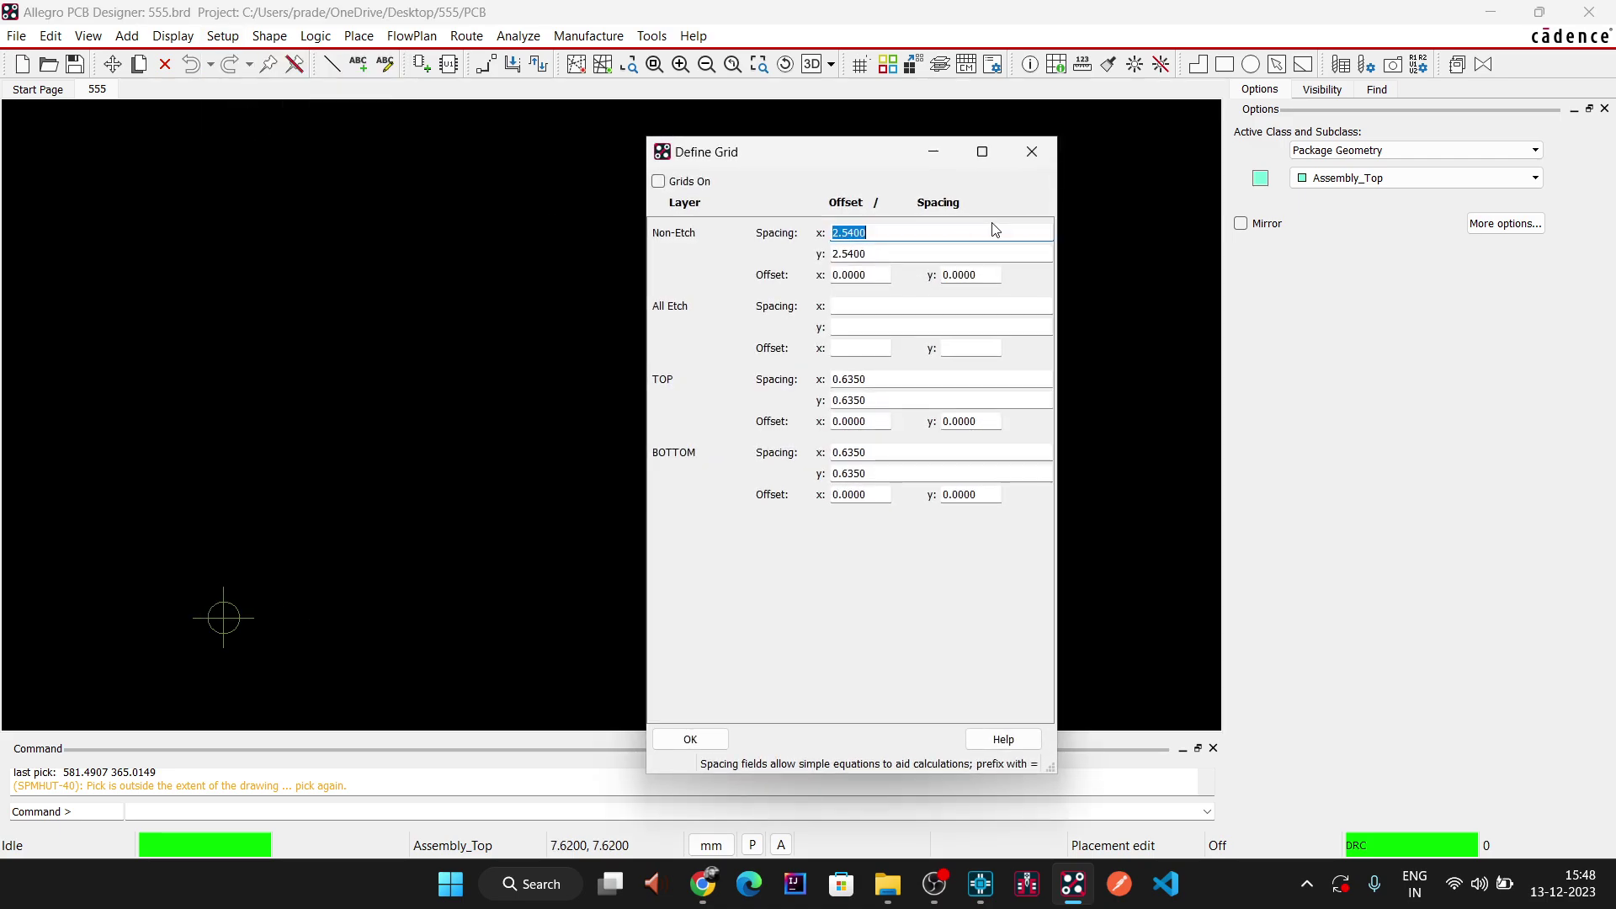
text(0.1)
key(Tab)
text(0.)
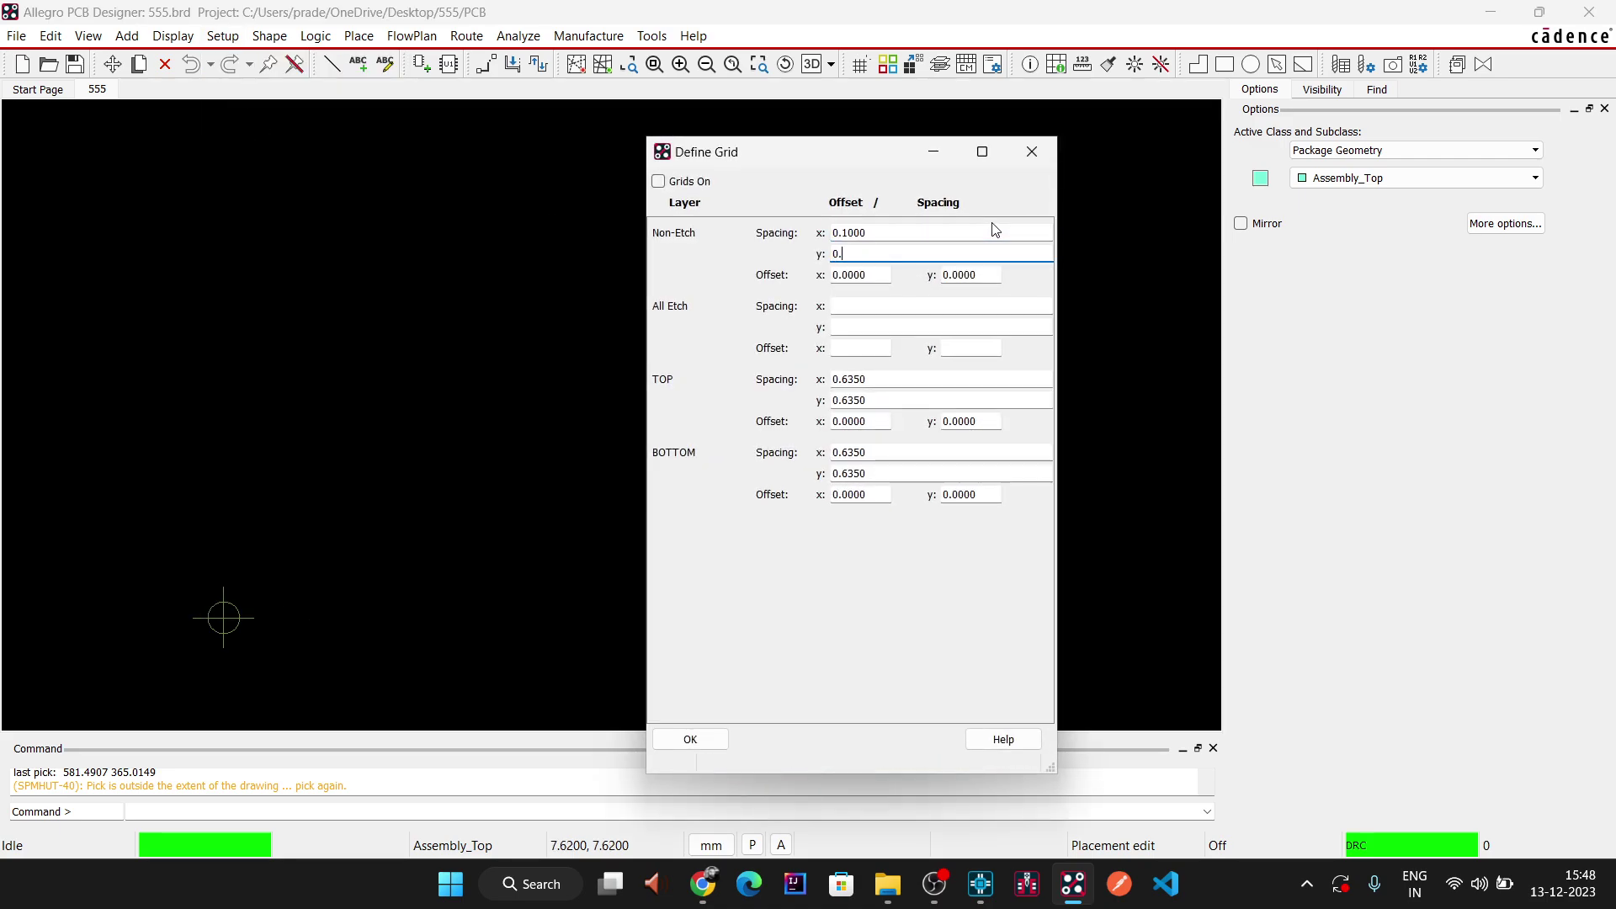
text(1)
- Set the All Etch grid spacing to 0.1 mm in x and y and confirm the grid definition
key(Tab)
key(Tab)
key(Tab)
text(.1)
key(Tab)
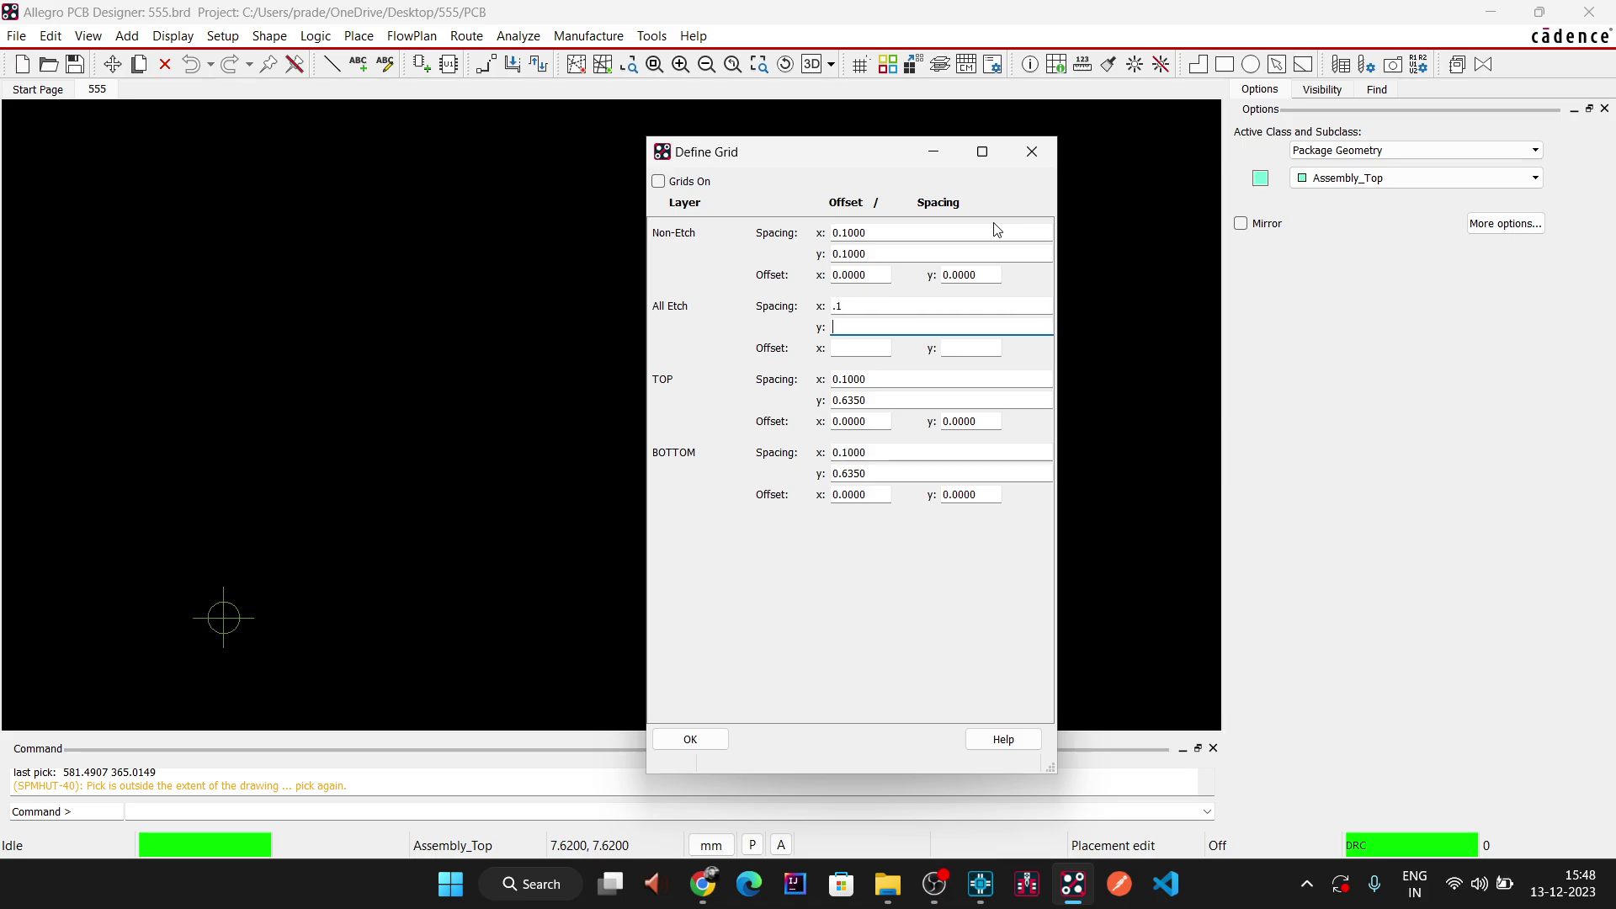
text(.1)
key(Tab)
key(Tab)
key(Tab)
key(Tab)
key(Tab)
key(Tab)
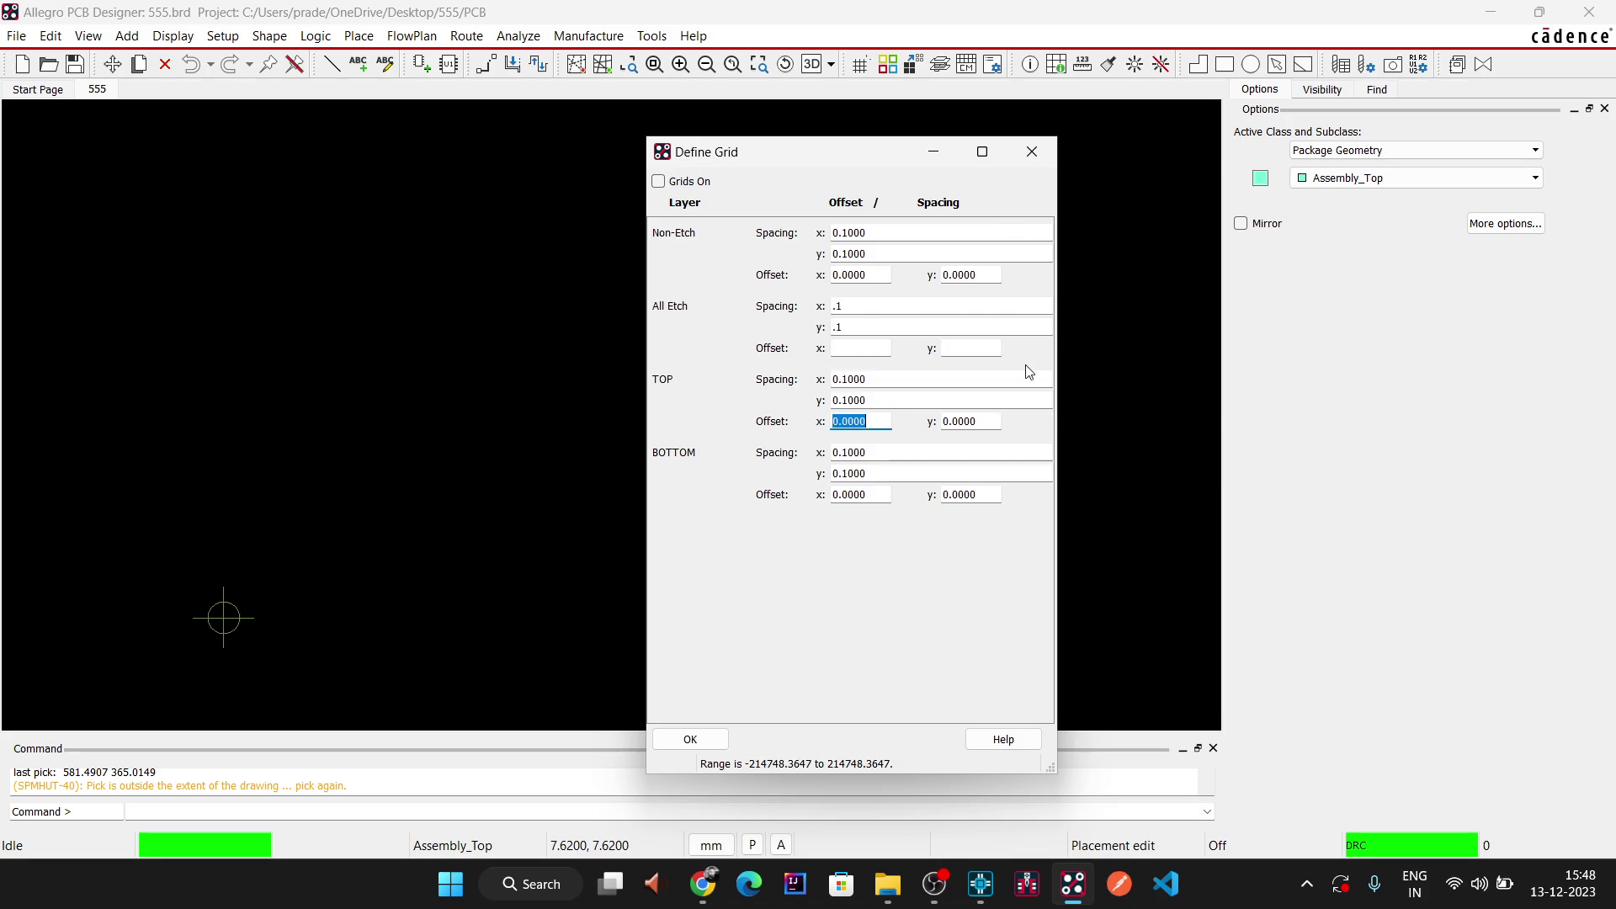
click(692, 740)
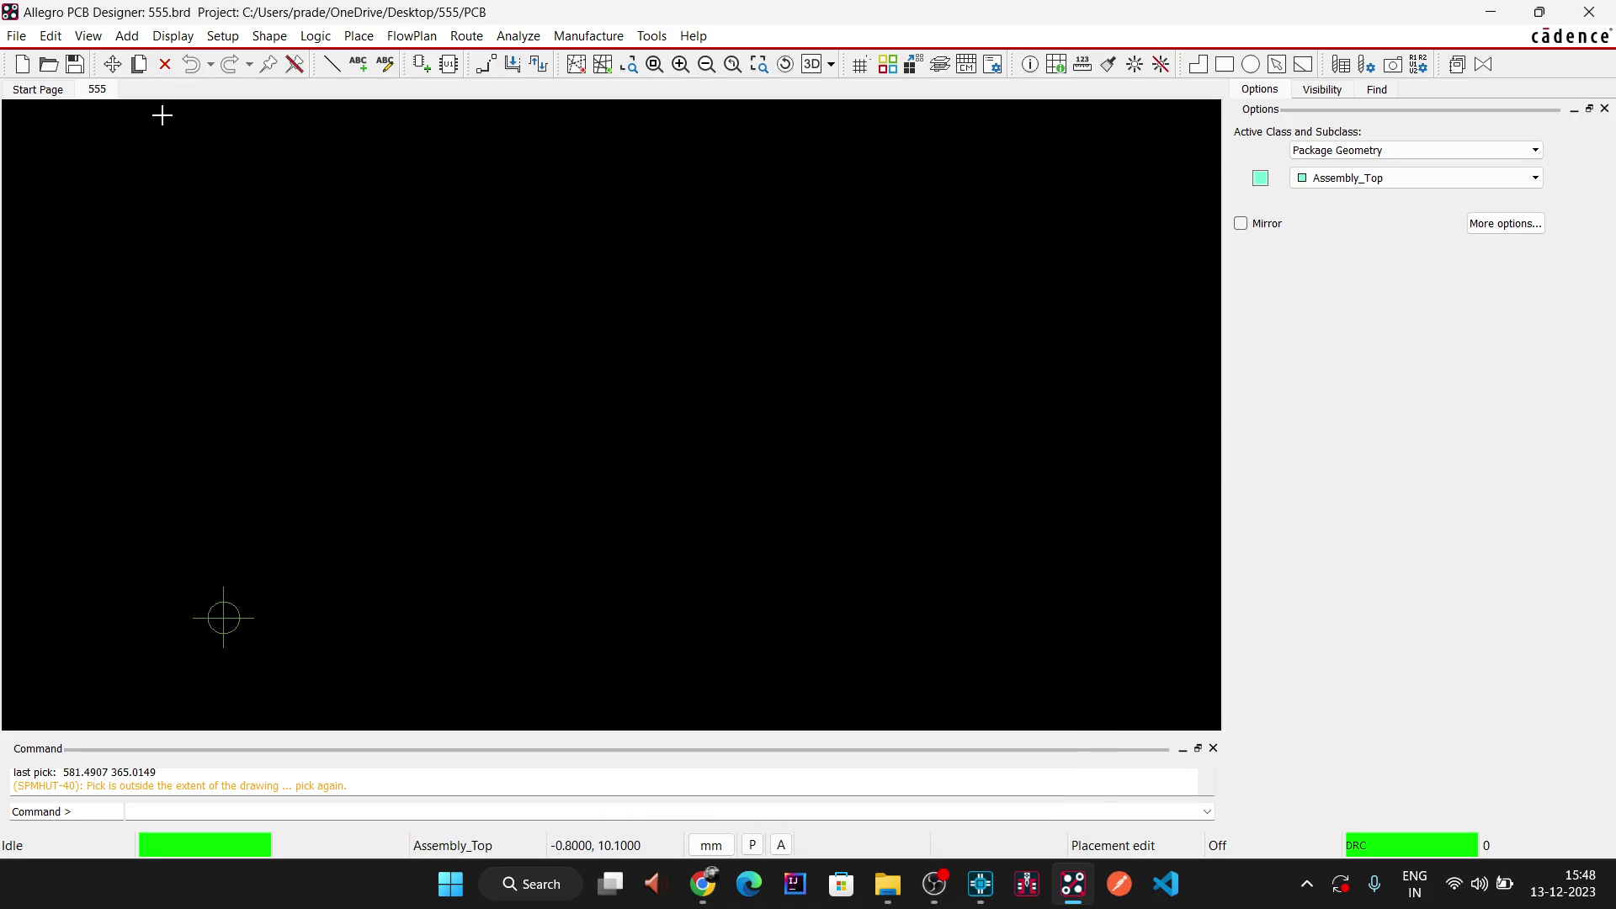
- Start a rectangular shape on the Board Geometry class with the Design_Outline subclass
click(286, 37)
click(309, 81)
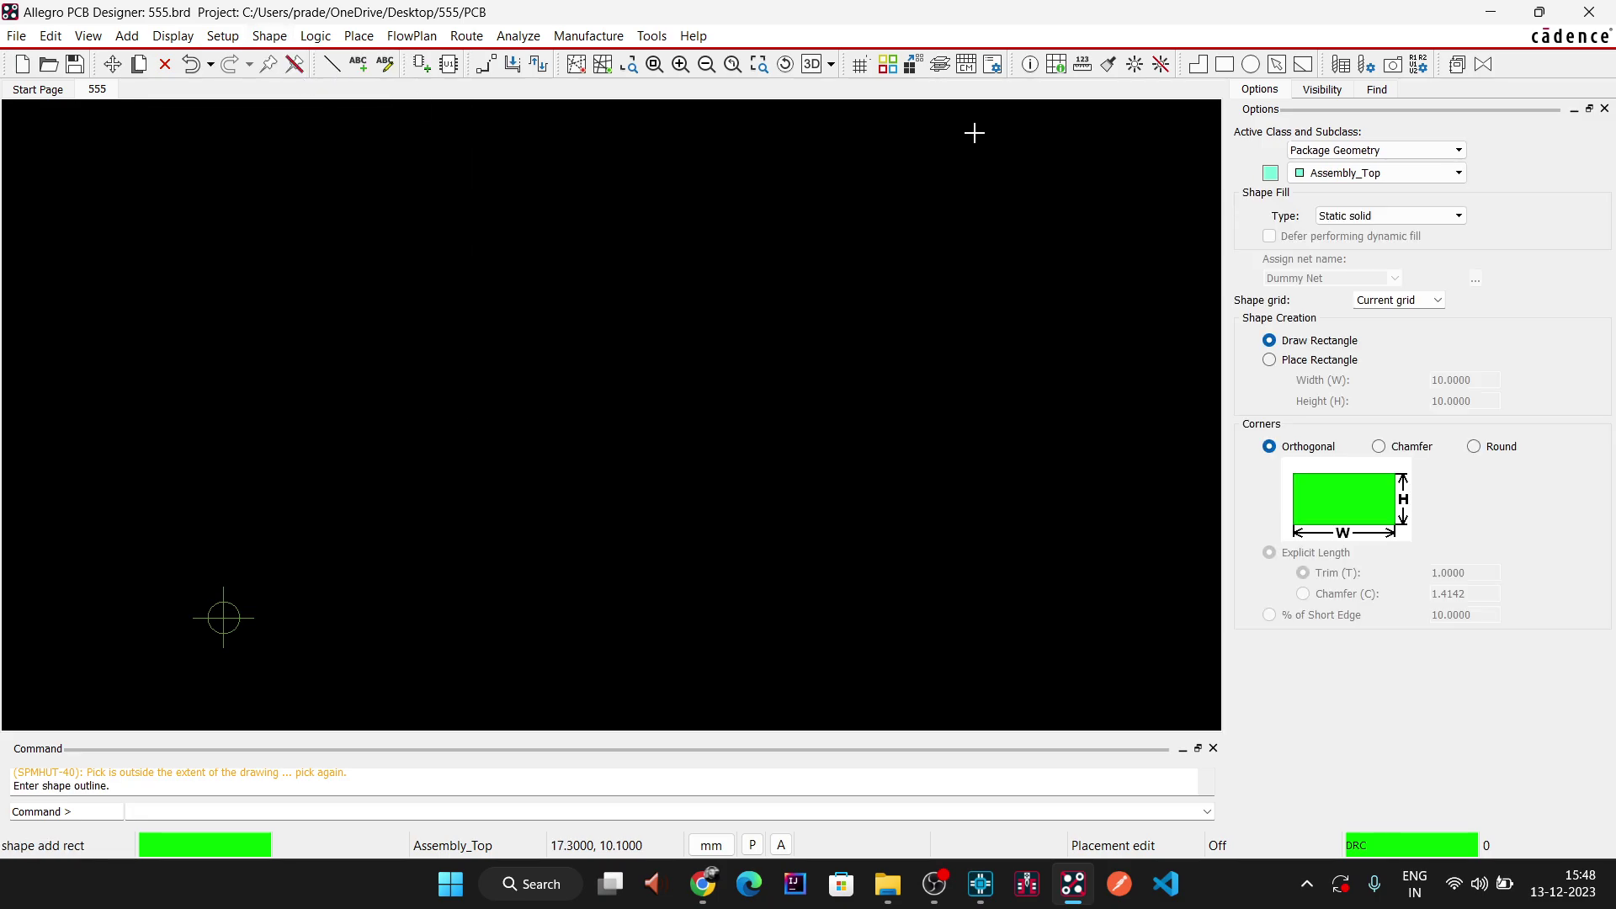
click(1429, 152)
scroll(1430, 155, up, 3)
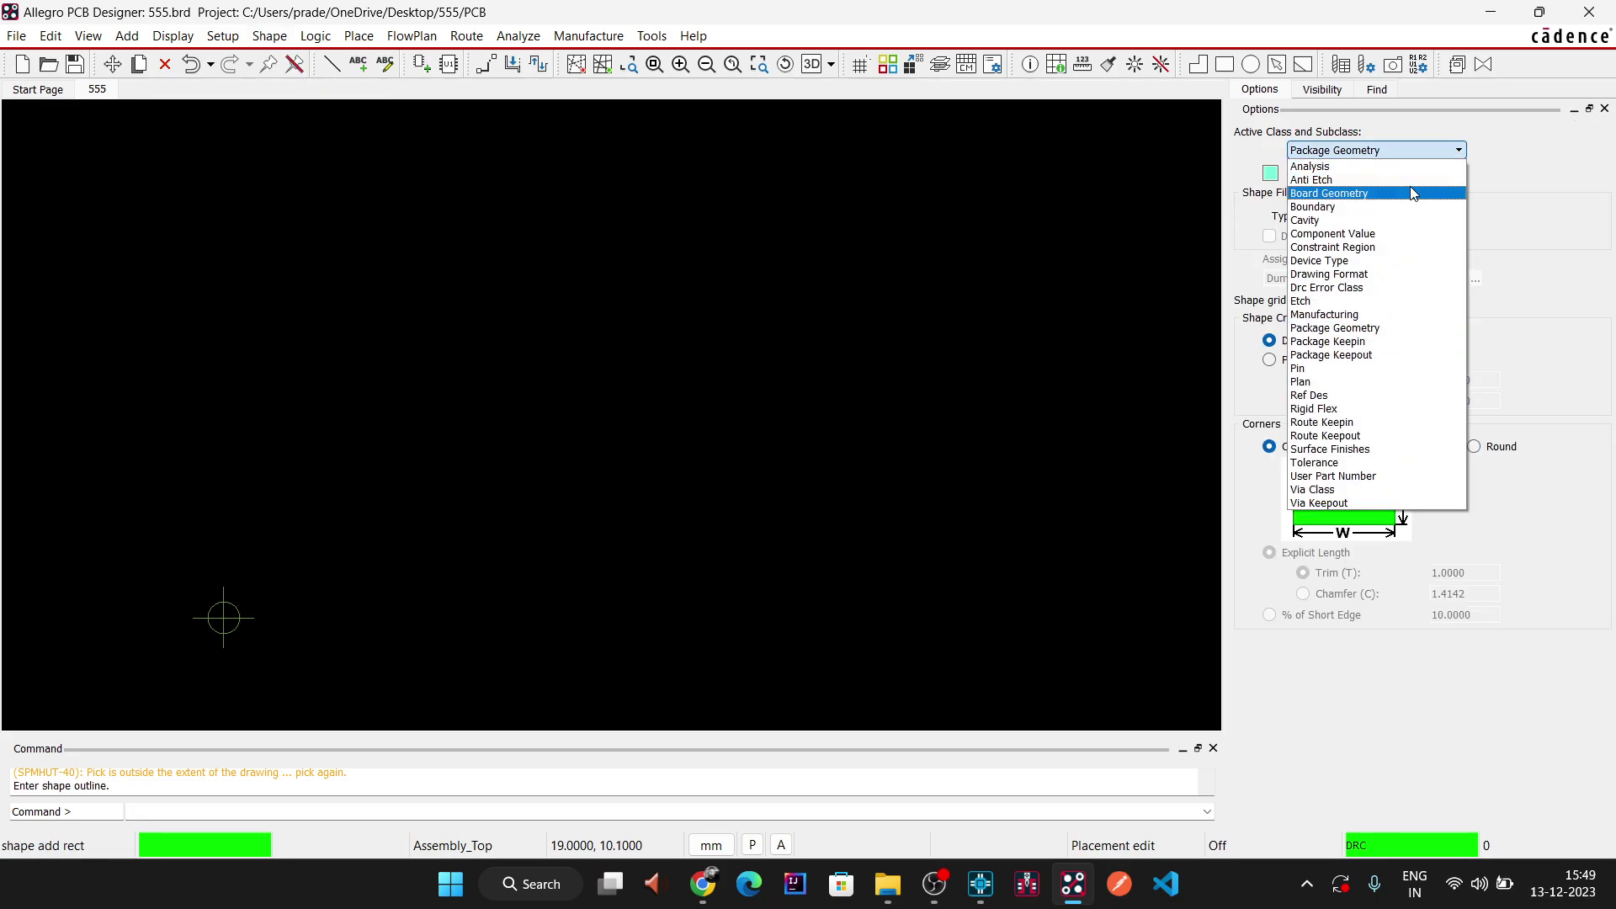
click(1416, 176)
click(1419, 179)
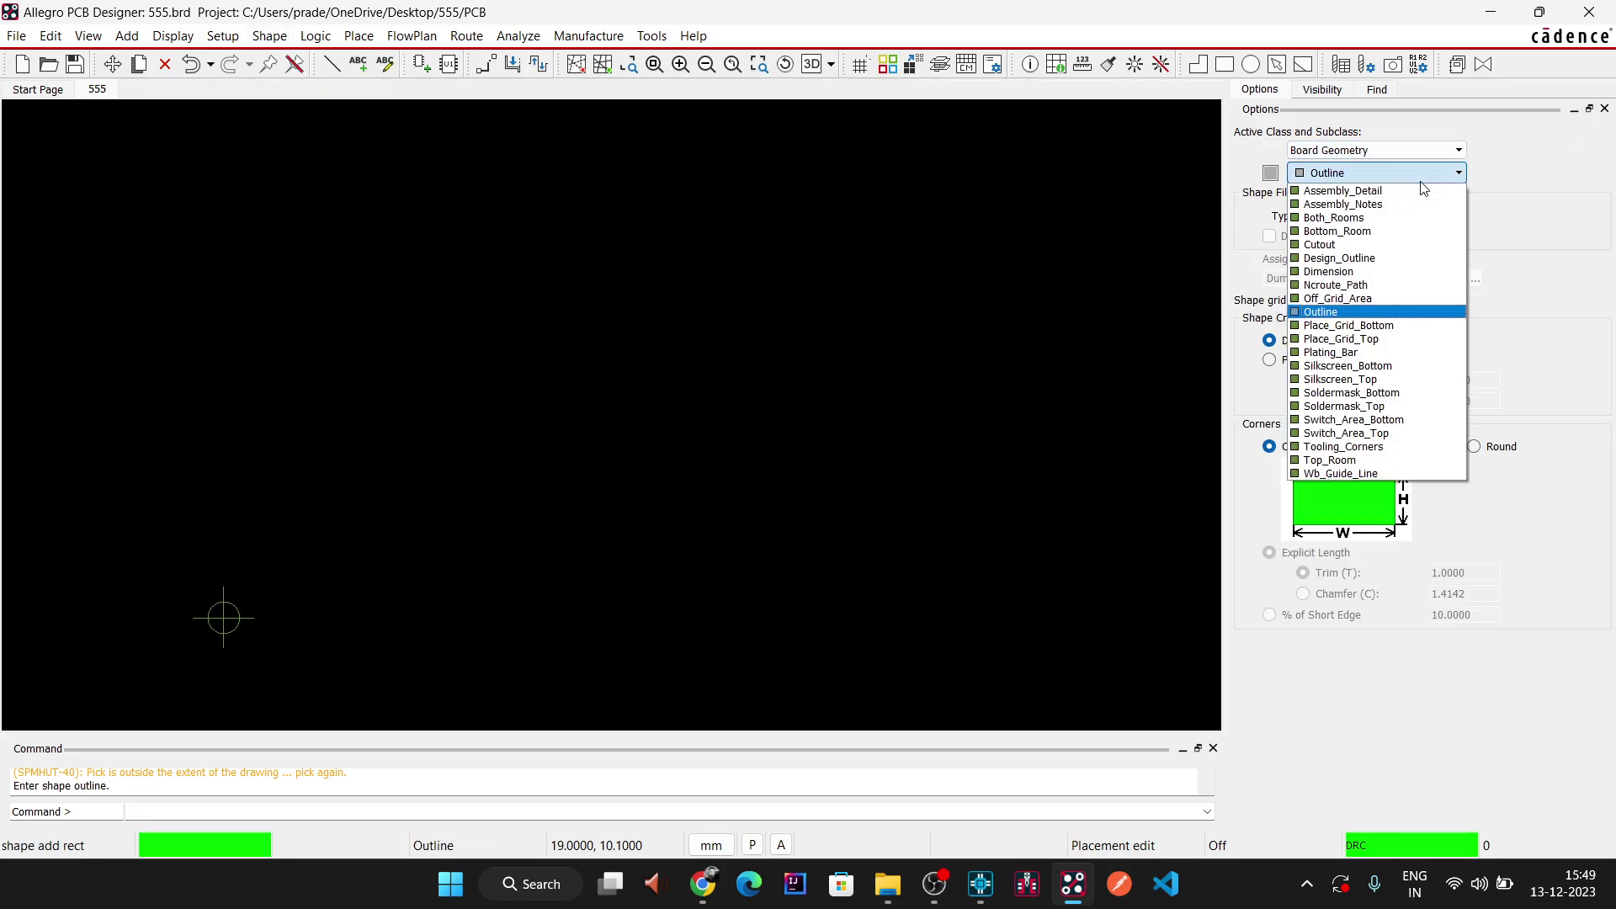
click(1393, 260)
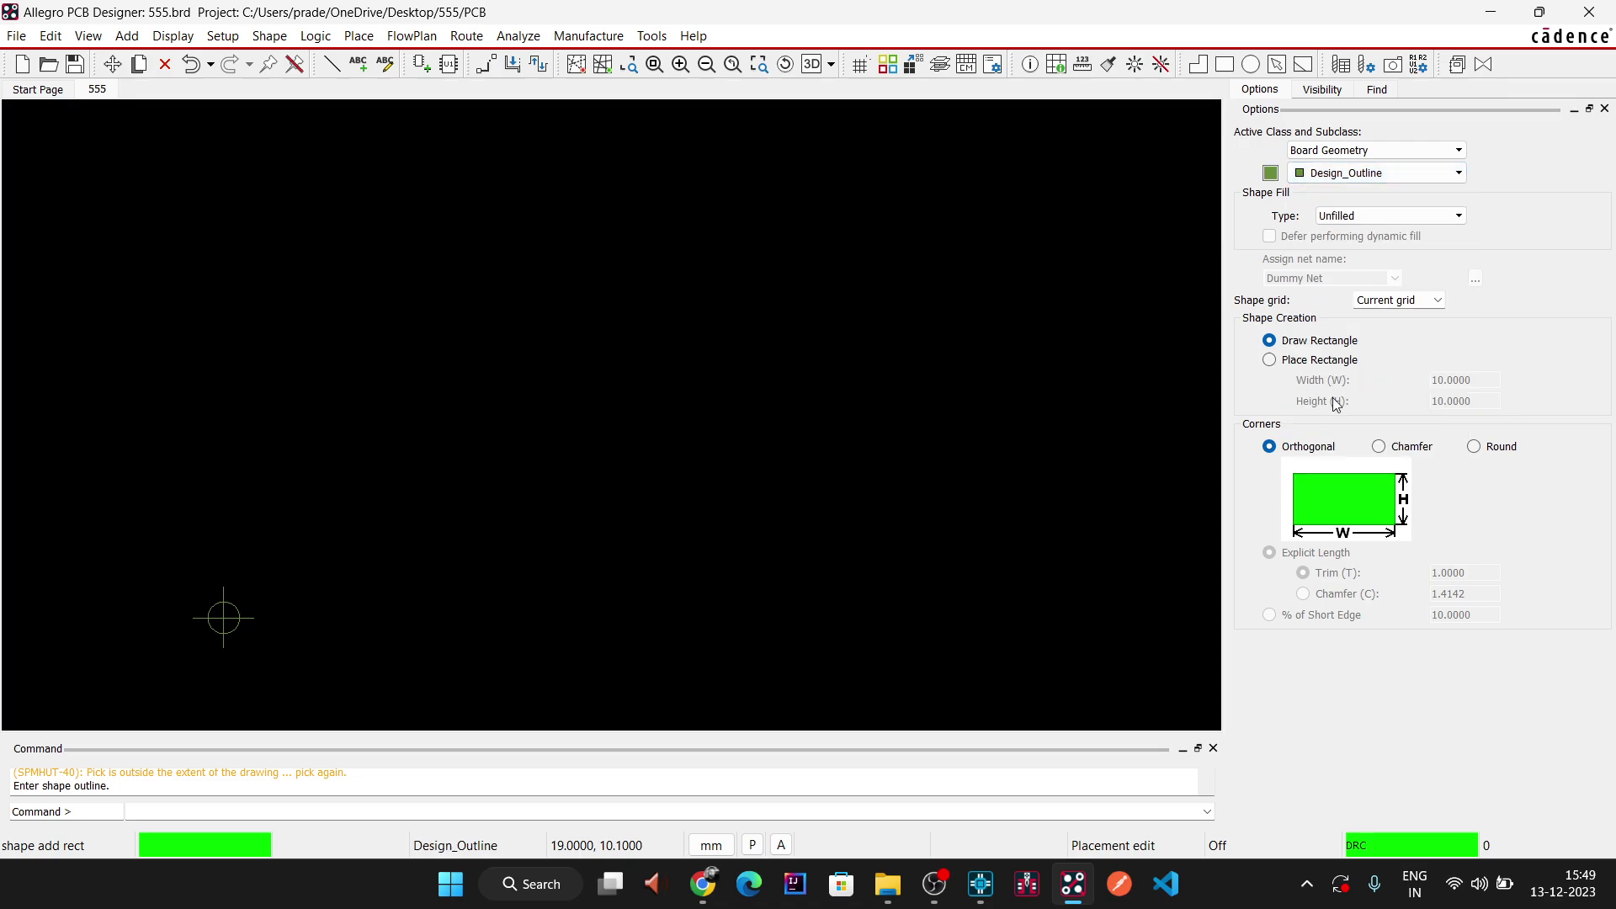
- Set the rectangle to be placed by size, with a width and height of 50 mm
click(1275, 360)
click(1480, 382)
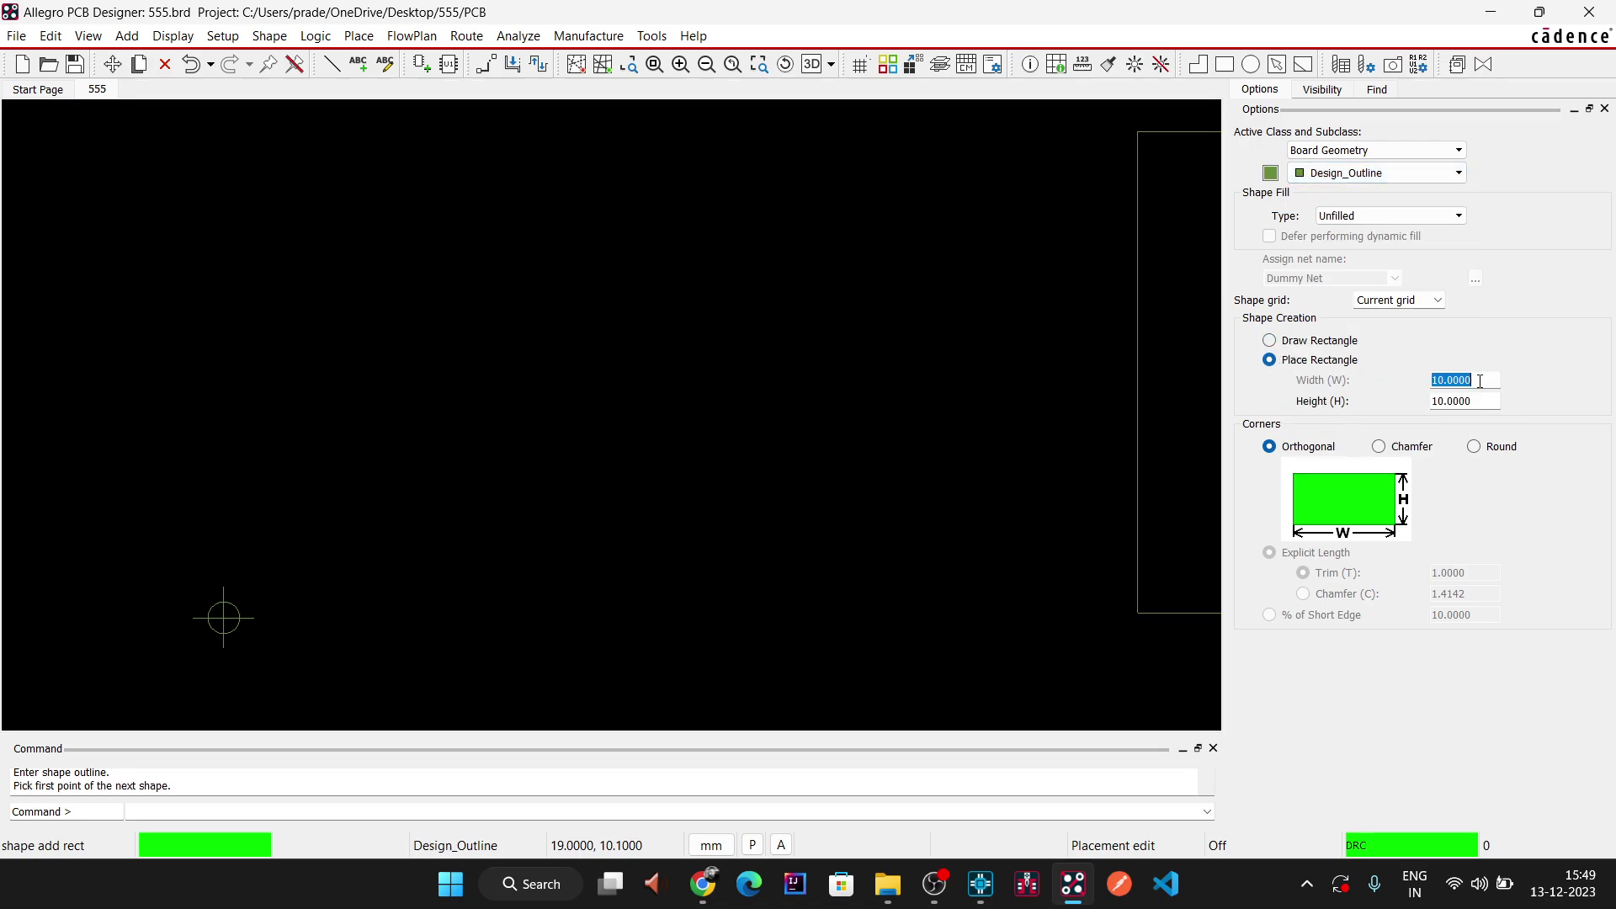
text(1)
text(0)
key(Tab)
text(5)
key(Tab)
- Give the outline rectangle round corners with an explicit trim length of 3 mm
click(1474, 447)
double_click(1455, 574)
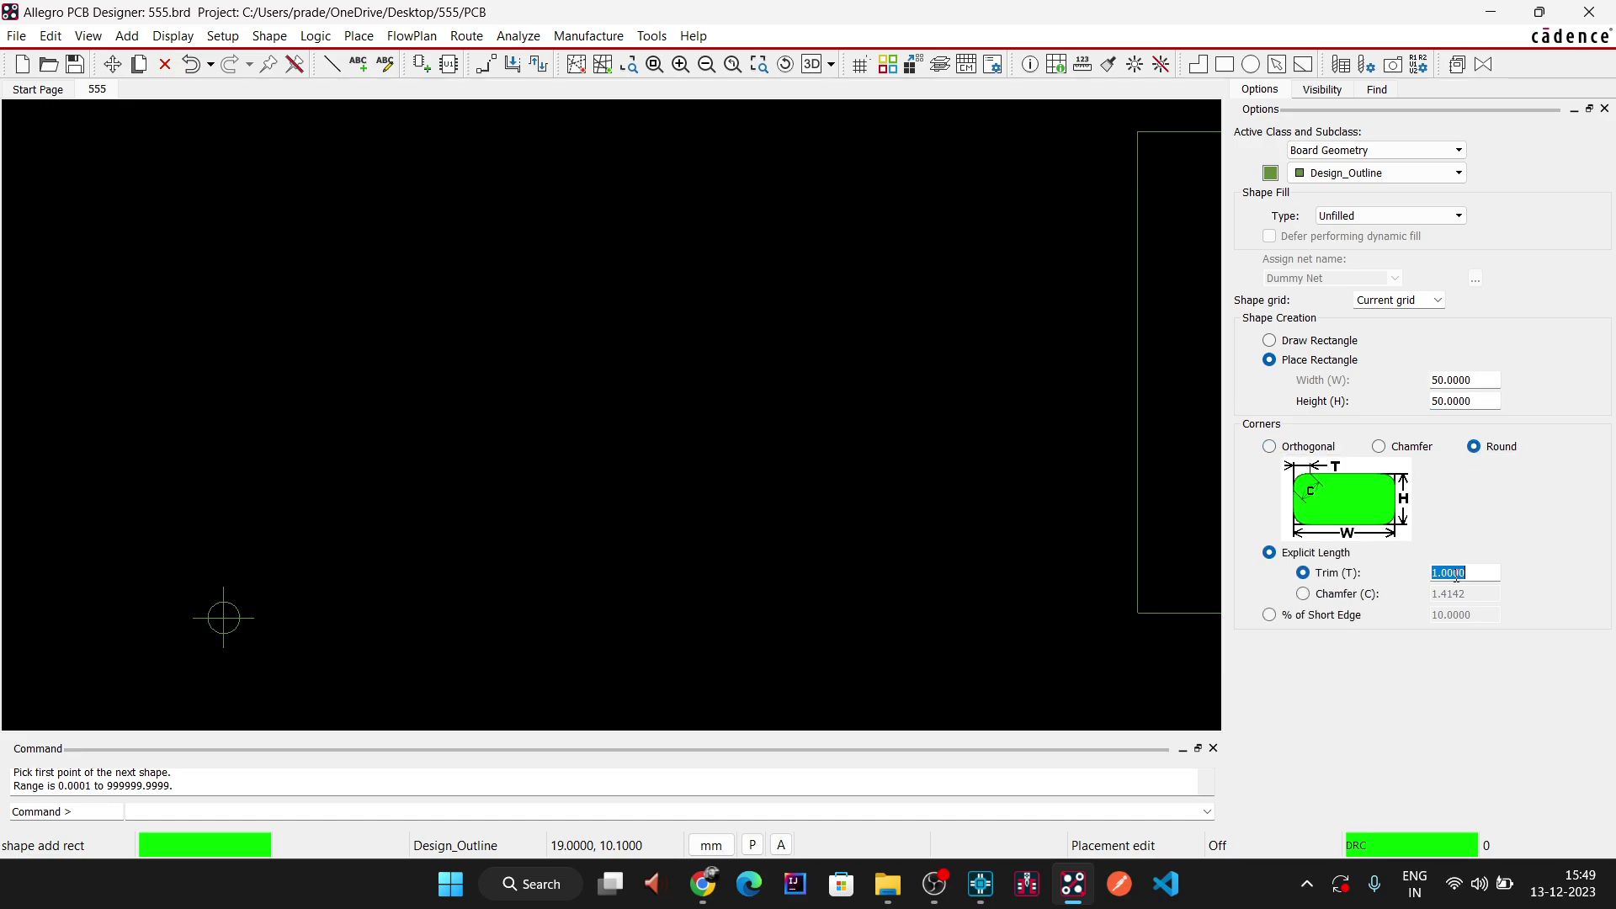
text(3)
key(Tab)
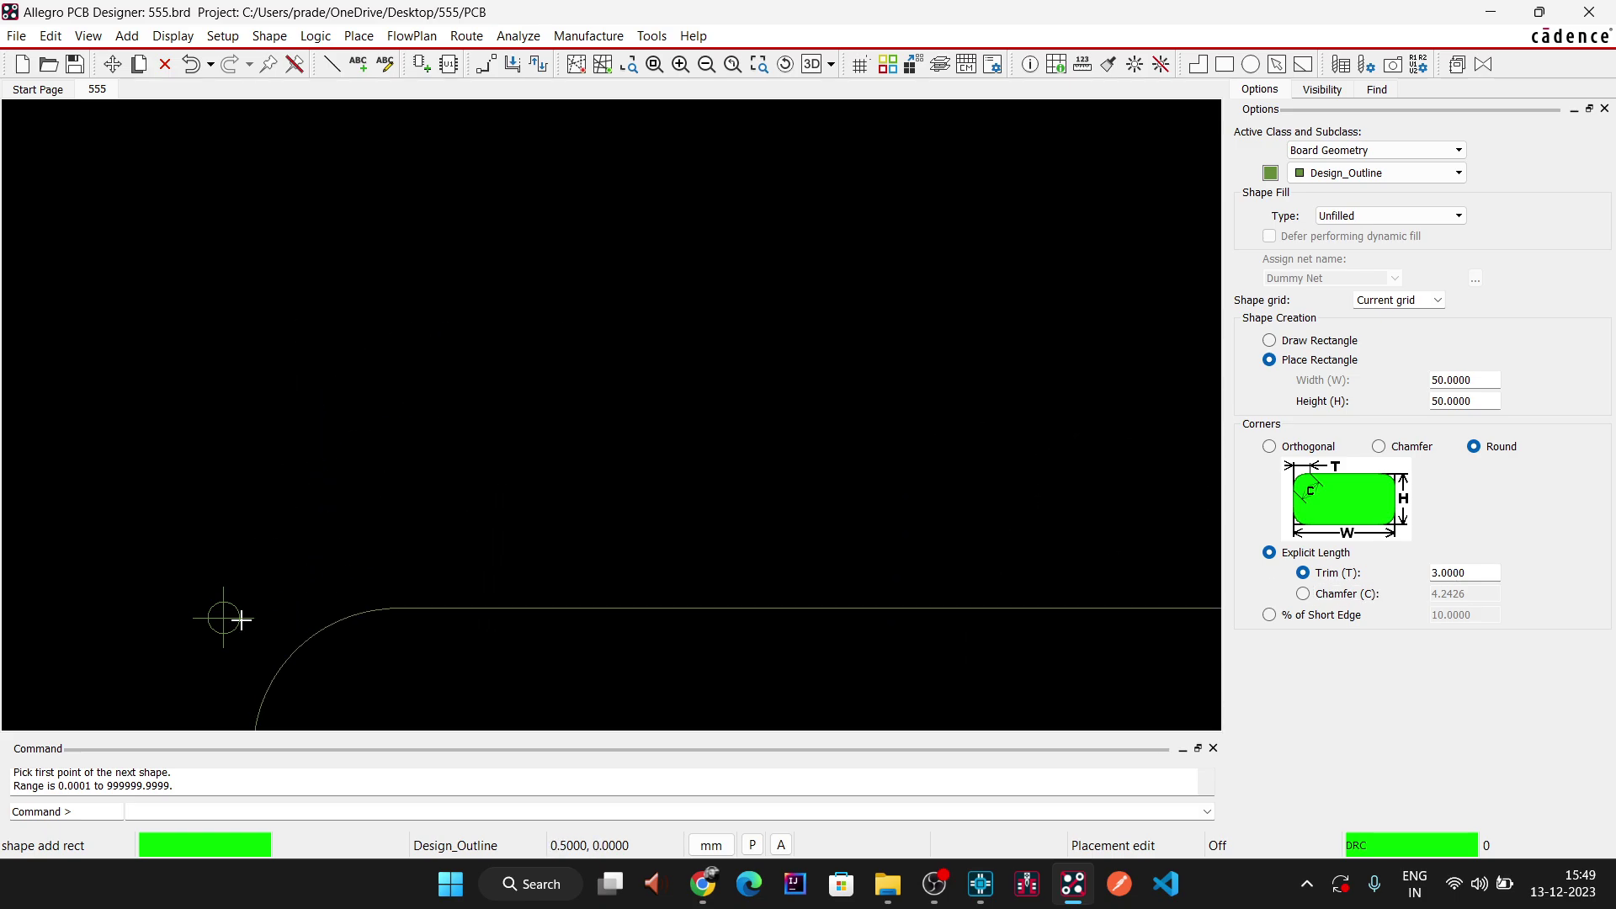
- Try to place the fixed-size outline rectangle by entering the coordinates X 0 50
text(X 0 50)
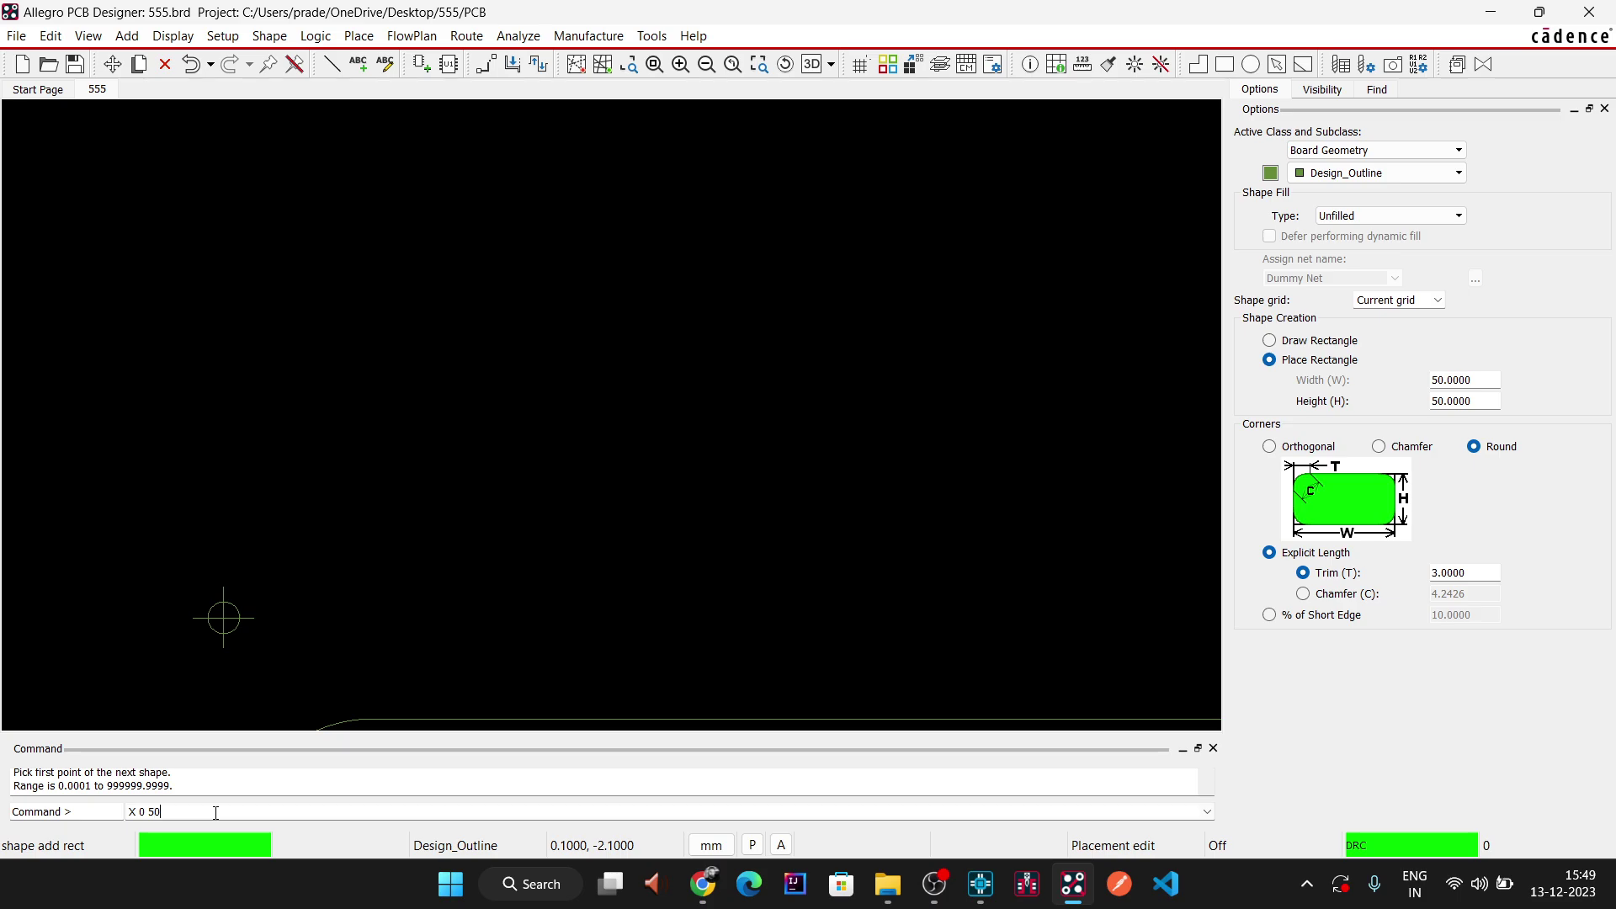
key(Return)
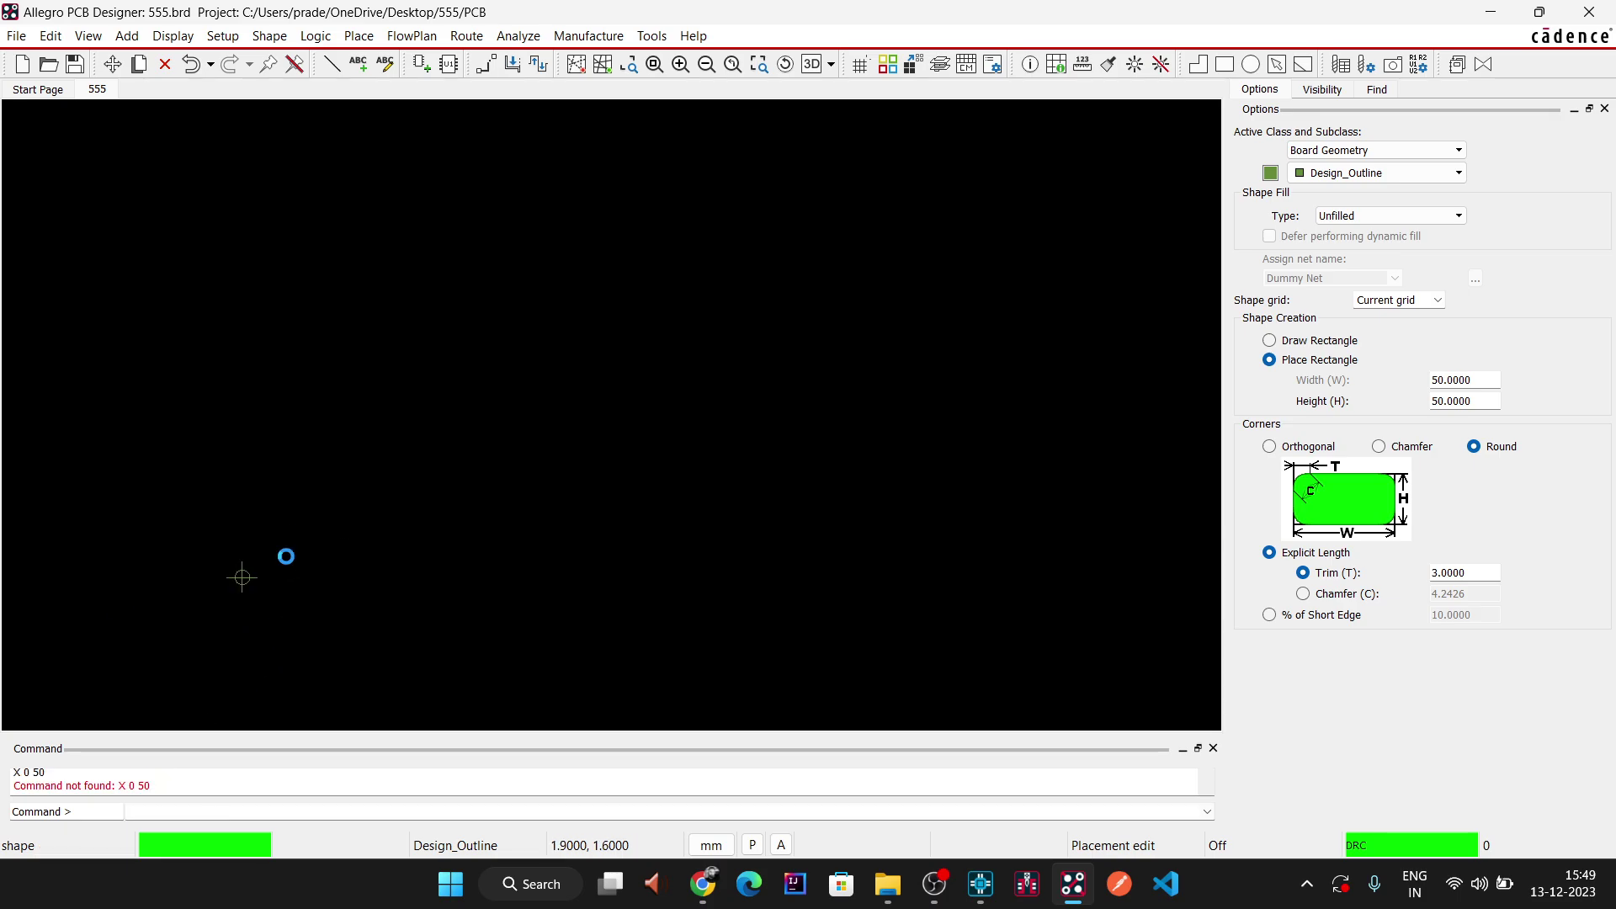
click(270, 637)
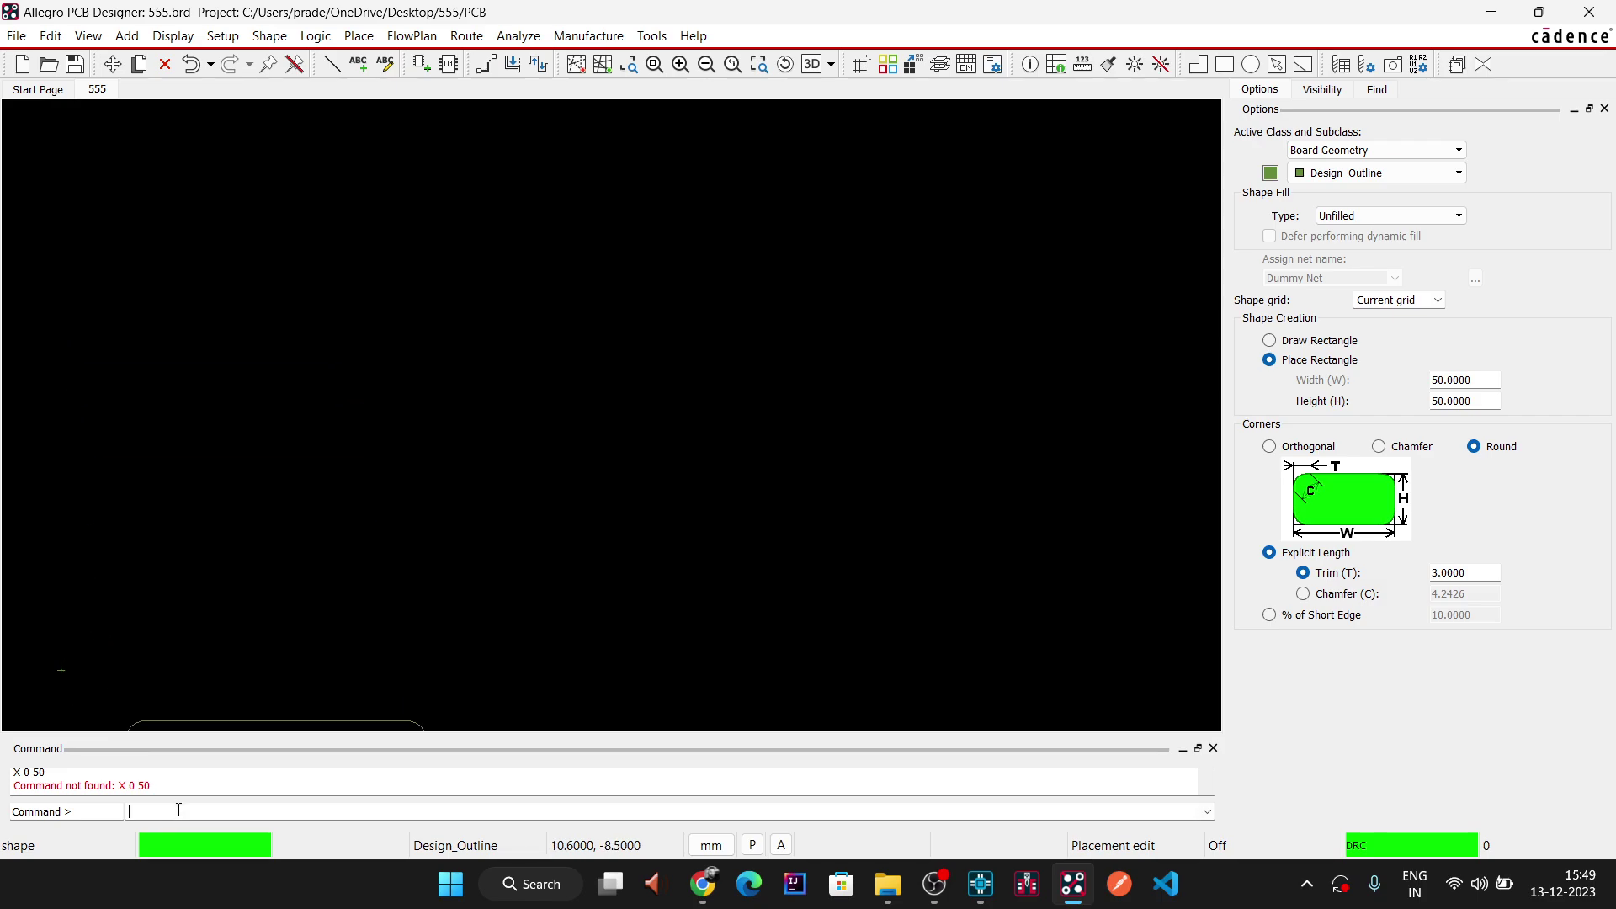
text(x)
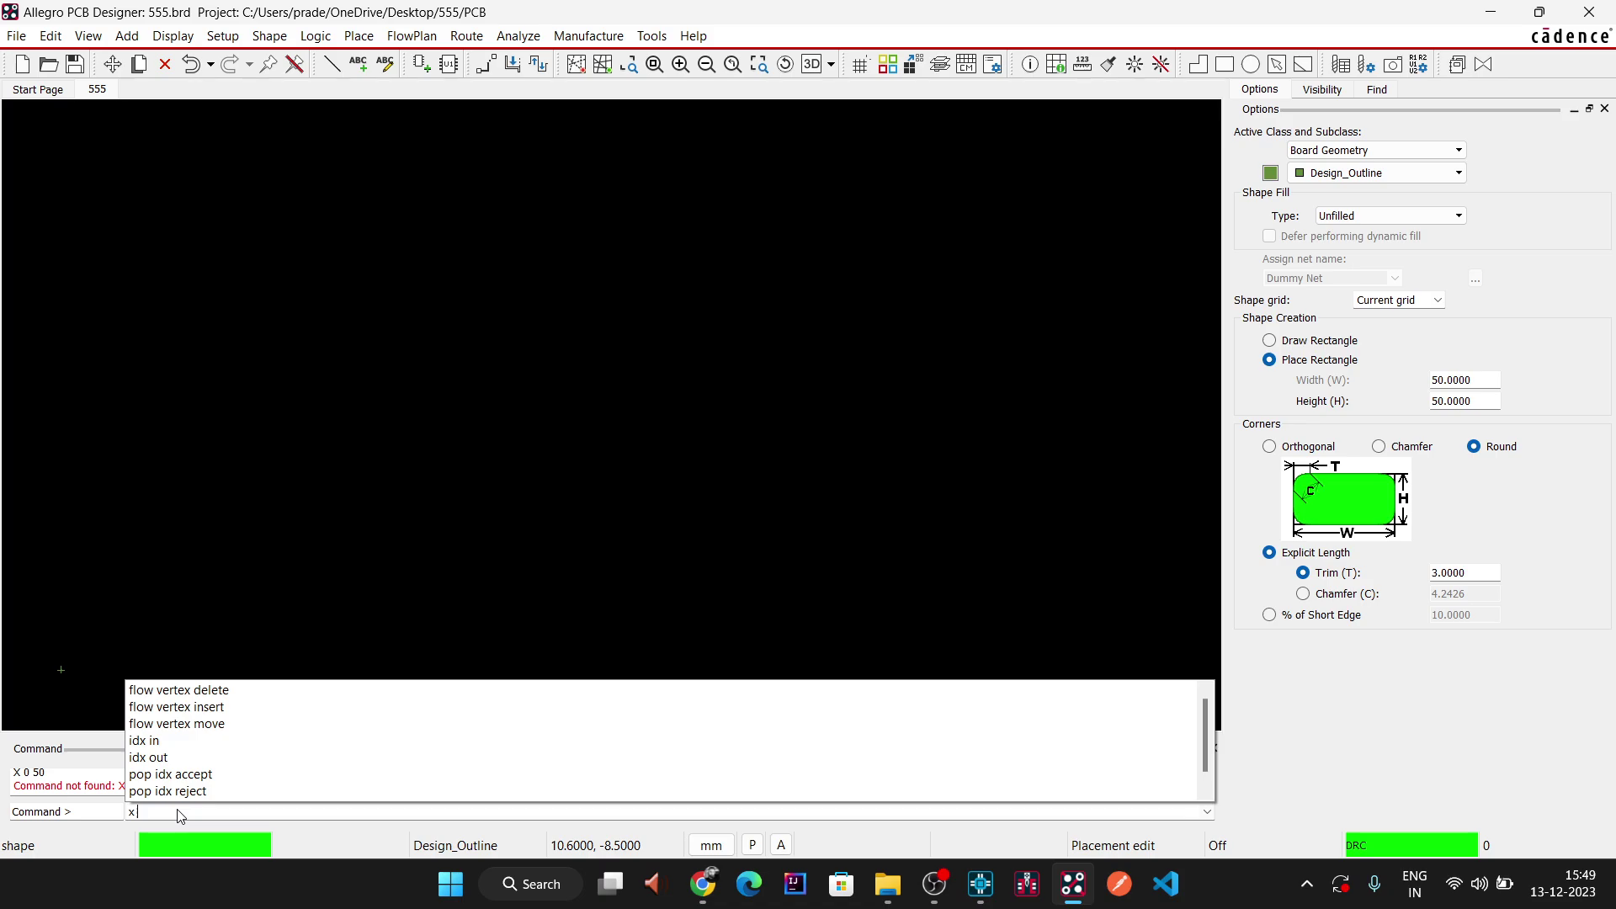
text( 50)
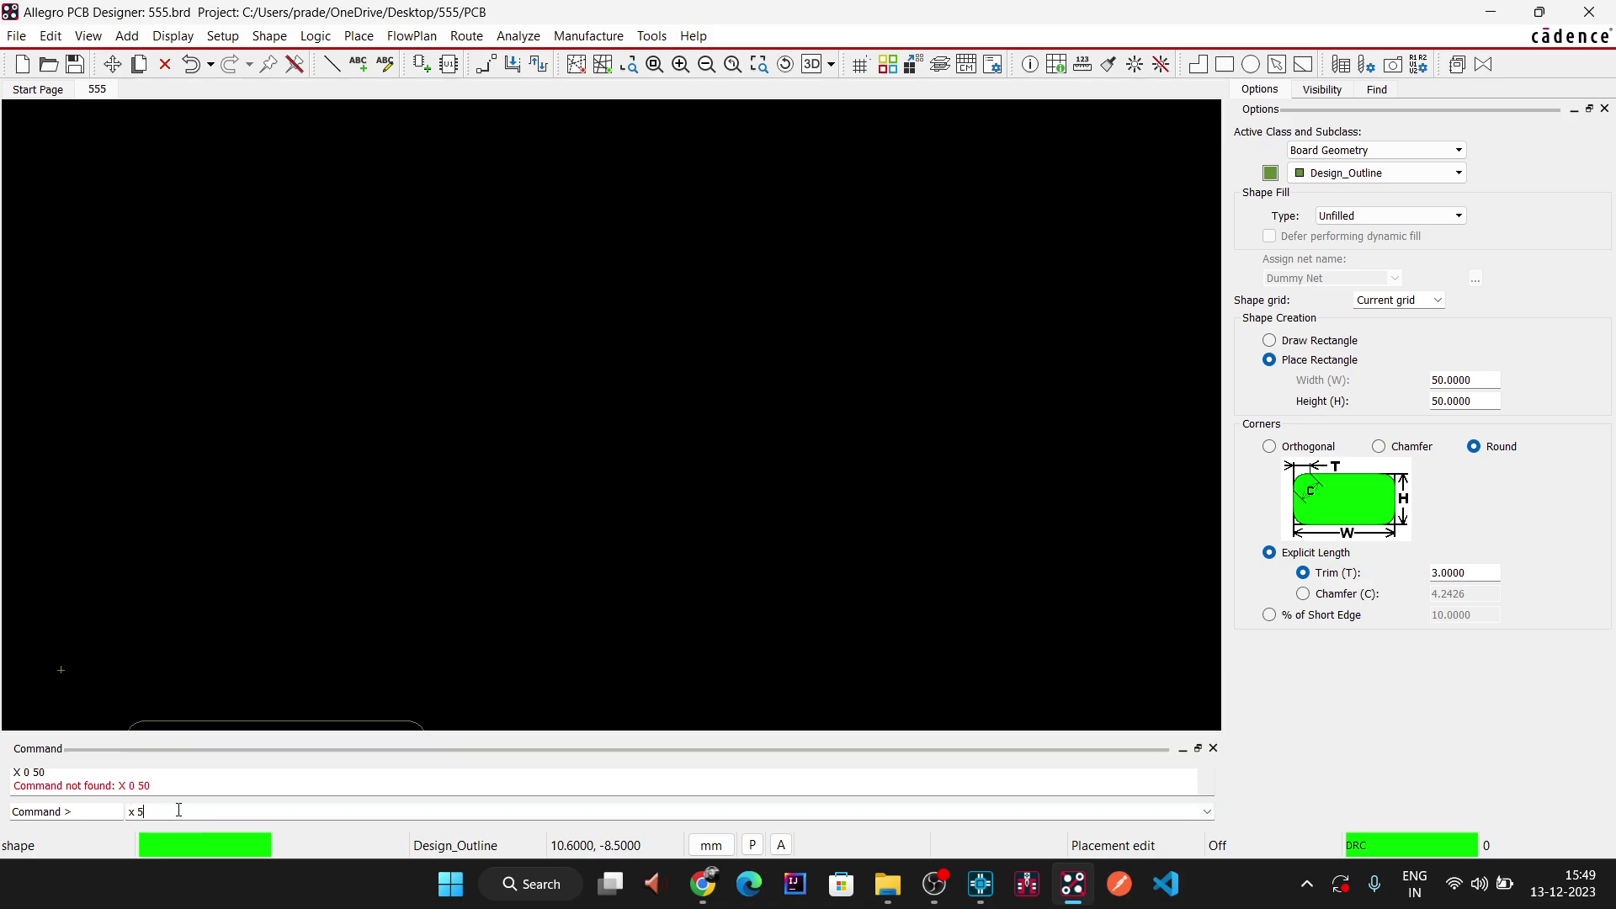
key(BackSpace)
text(0)
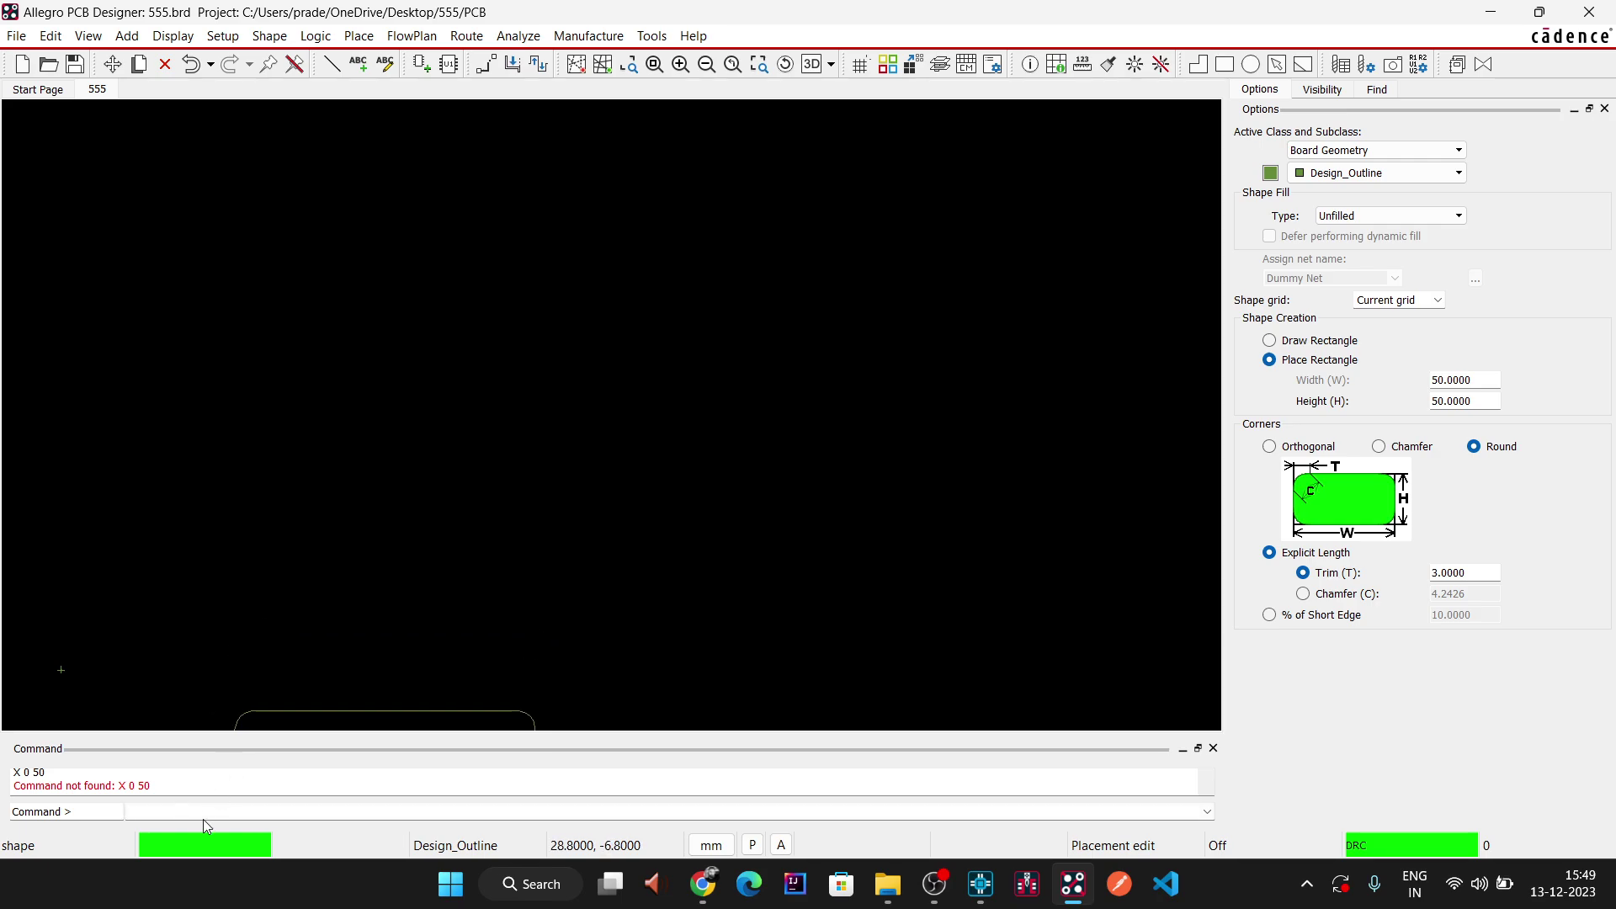
text(x)
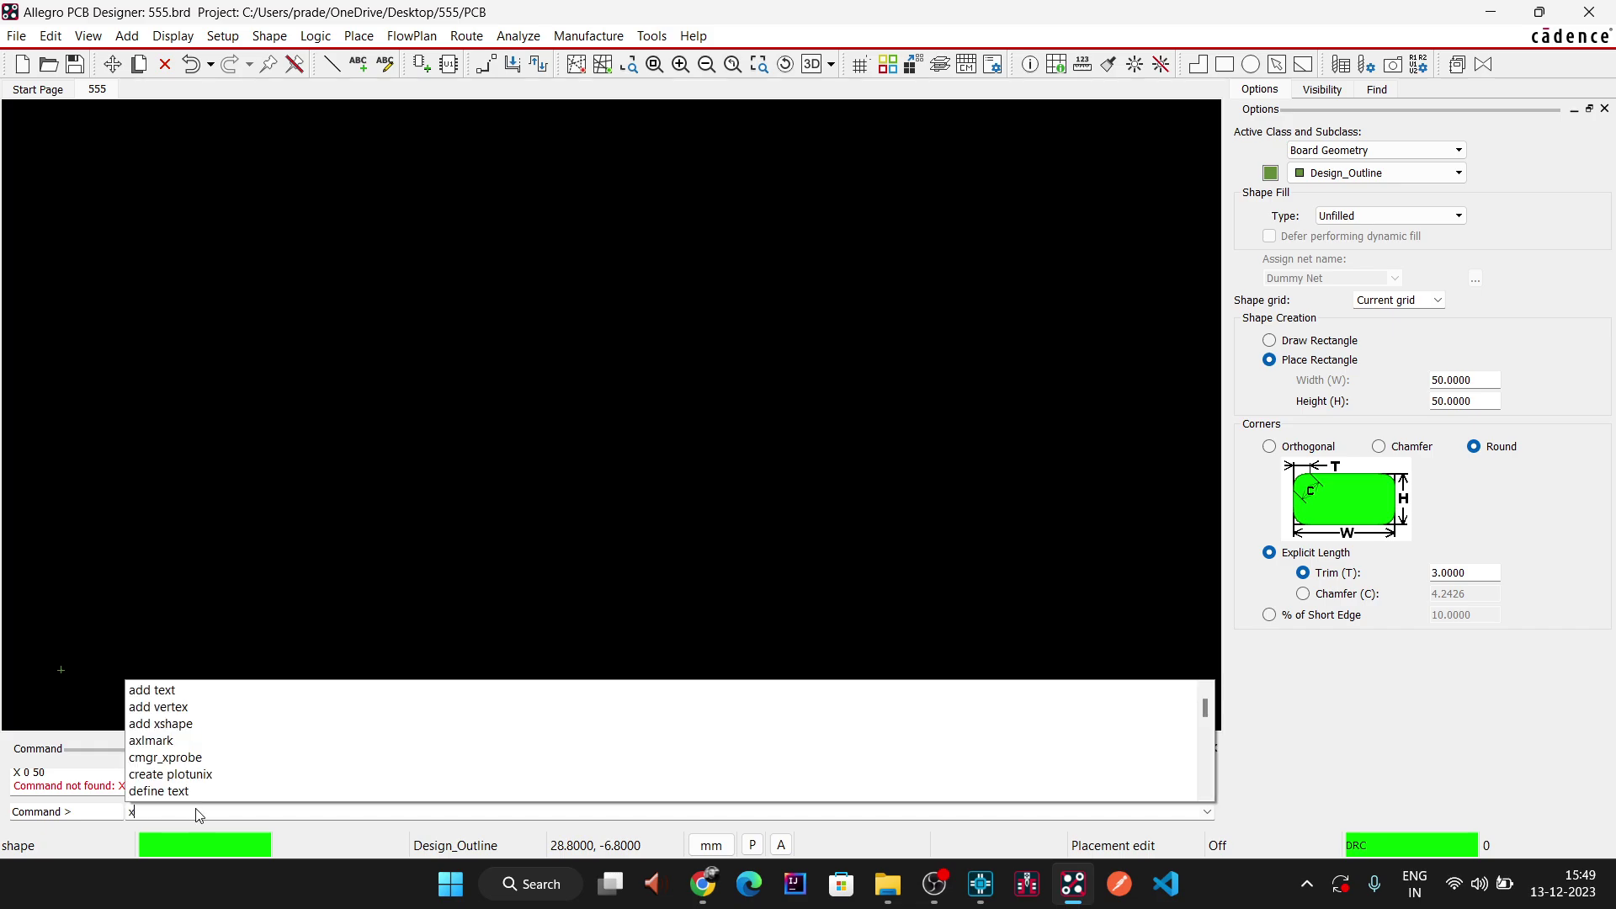
scroll(199, 814, down, 3)
text(0)
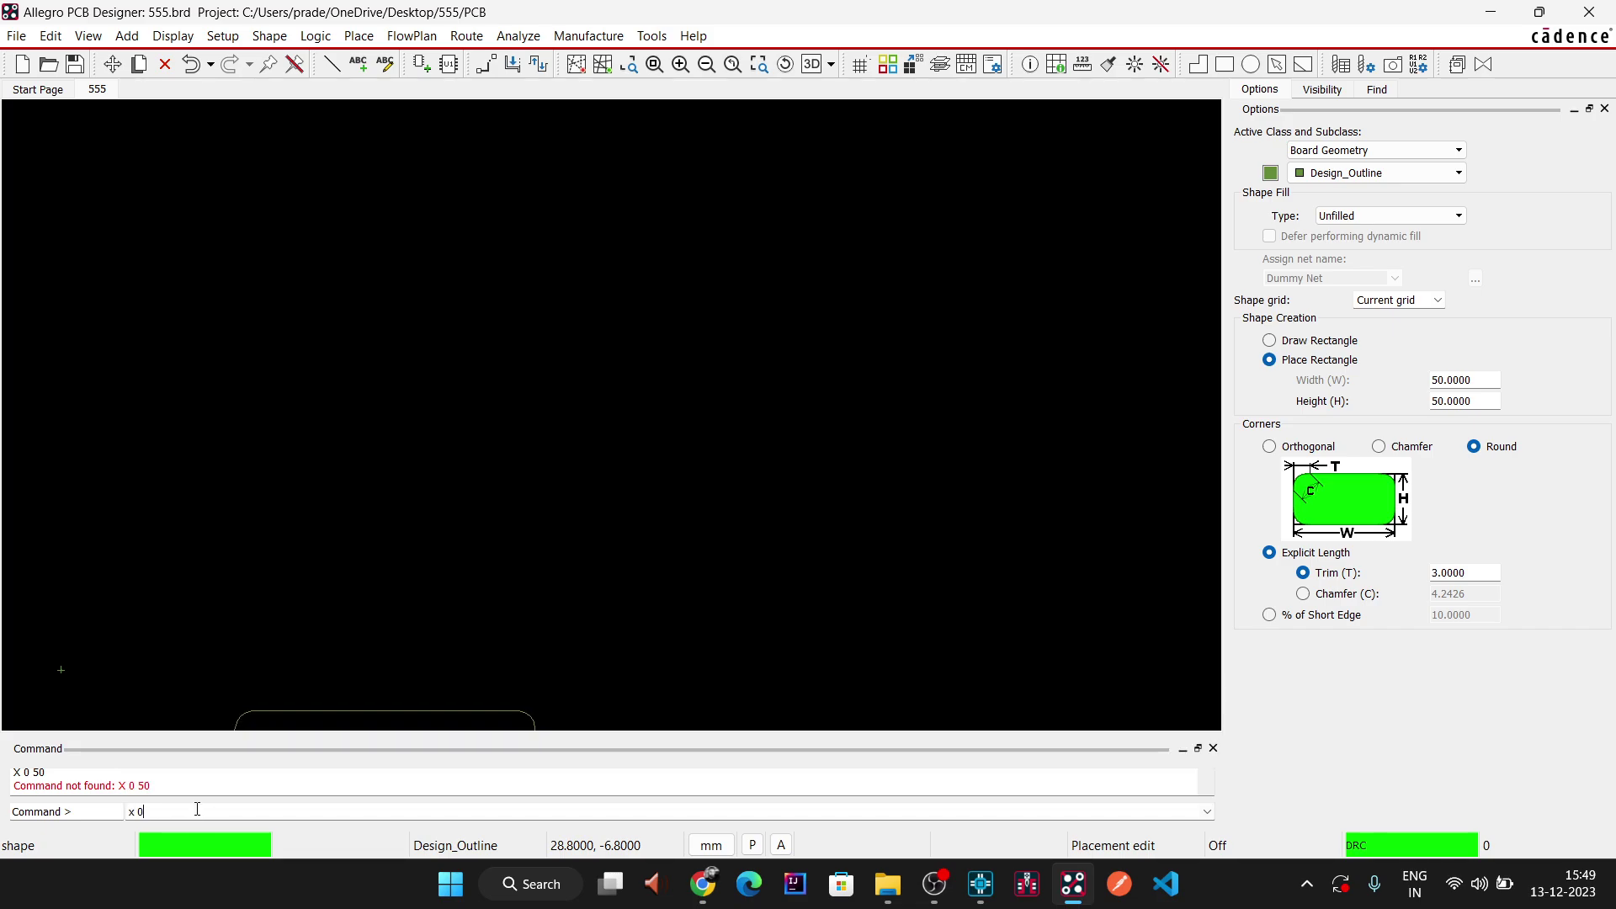
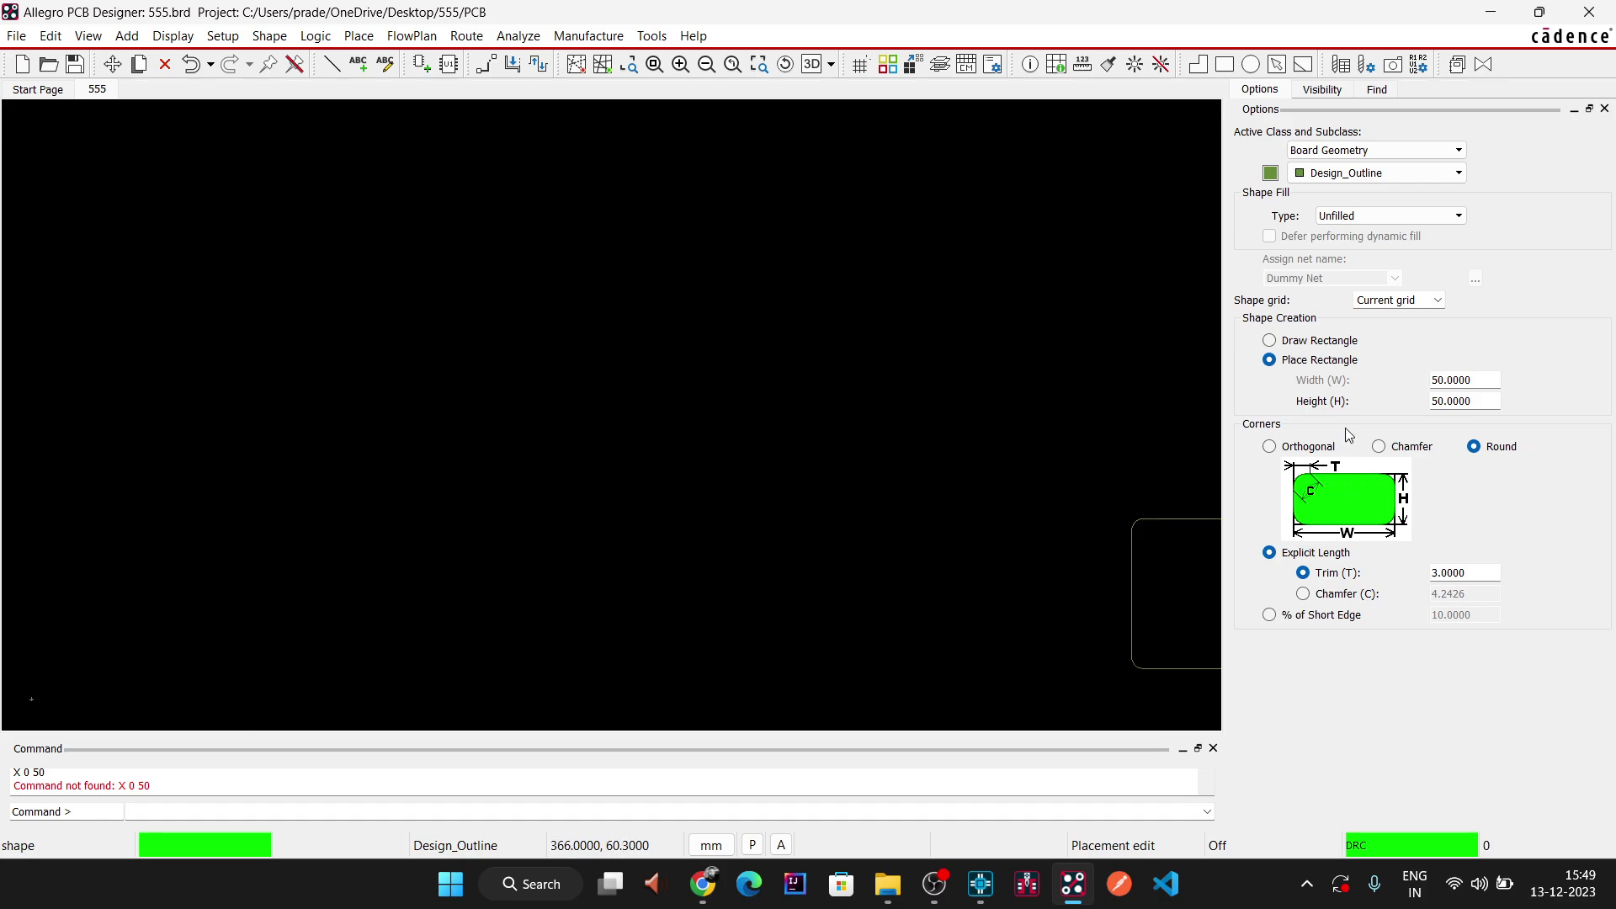
- Switch to drawing the rectangle, create the outline with corner coordinates x 0 0 and ix 50 50, and finish the shape command
click(1280, 342)
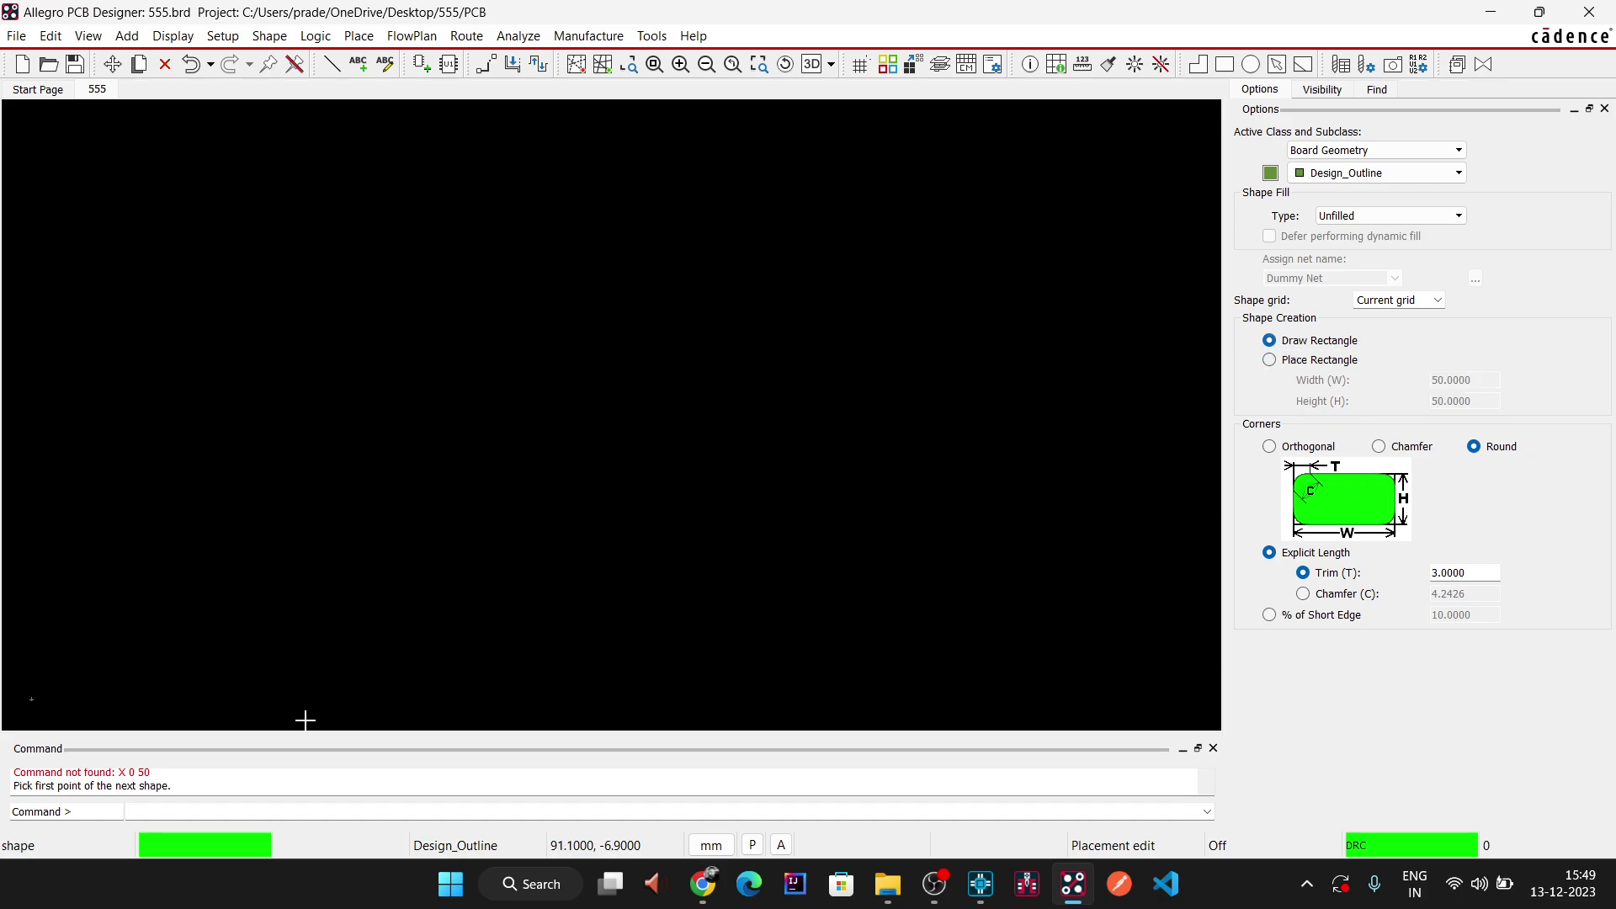
text(x 0 0)
key(Return)
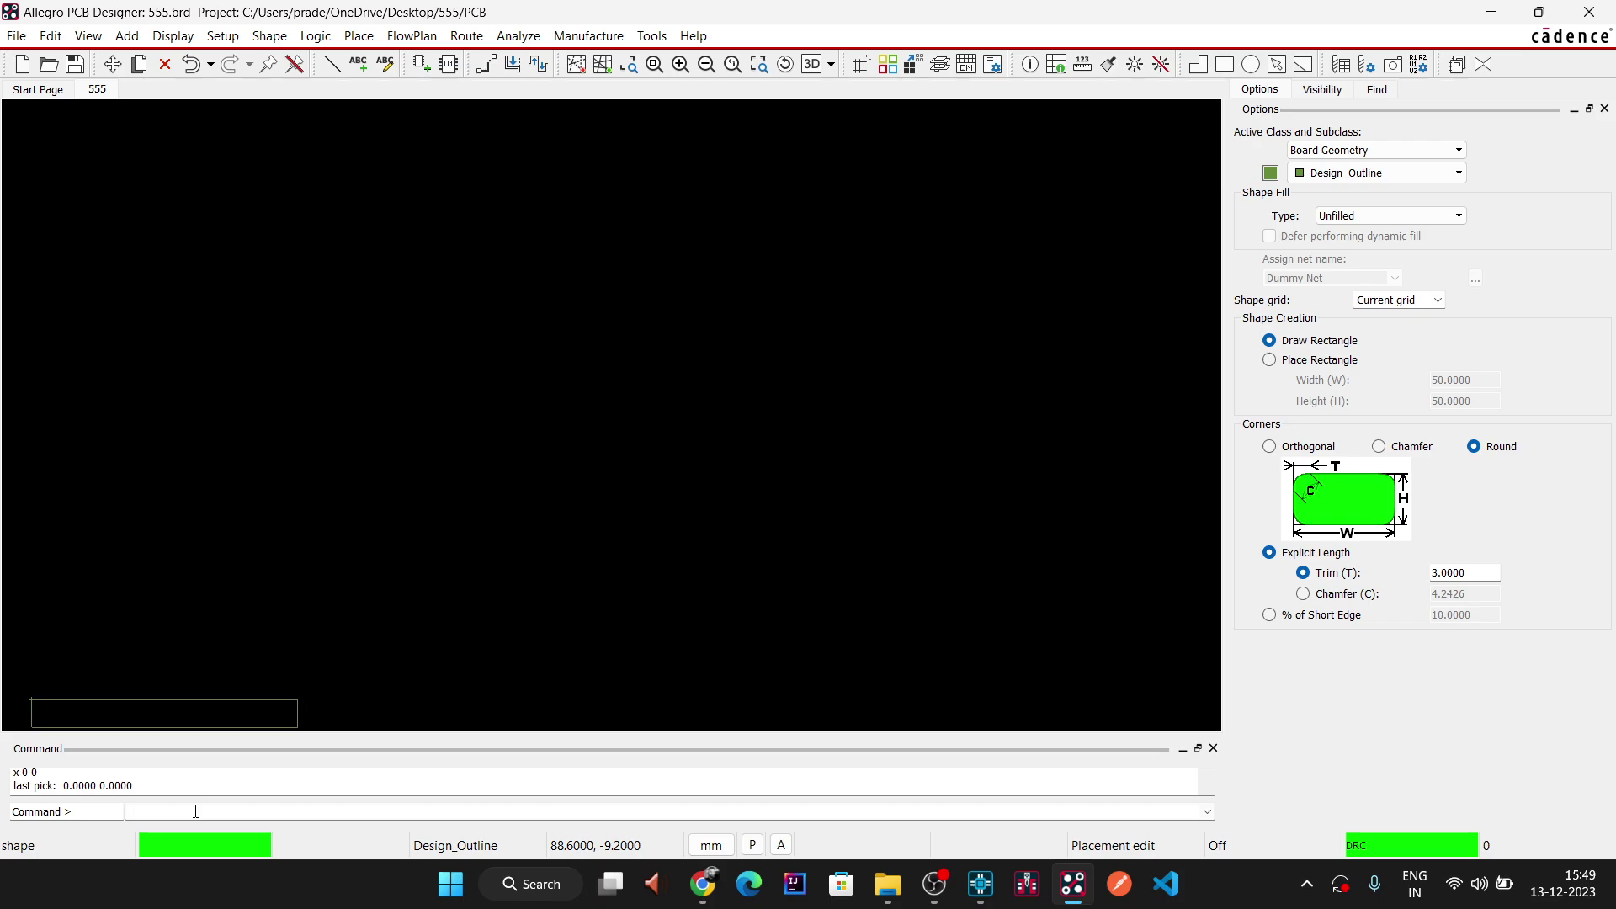
text(x 50 50)
key(Return)
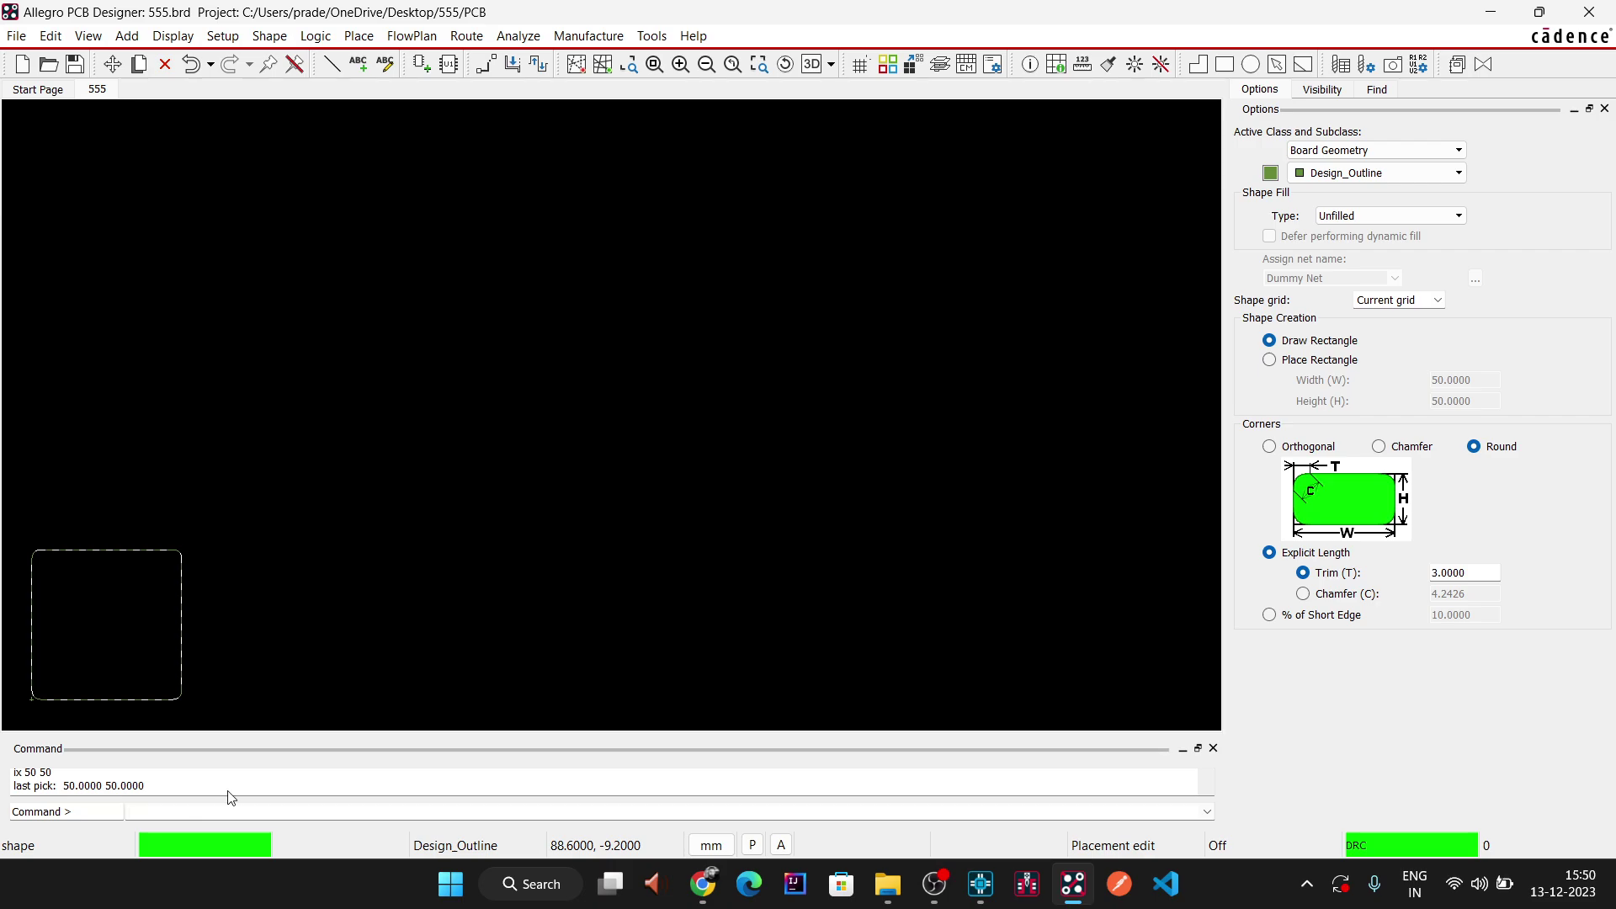
right_click(556, 328)
click(553, 348)
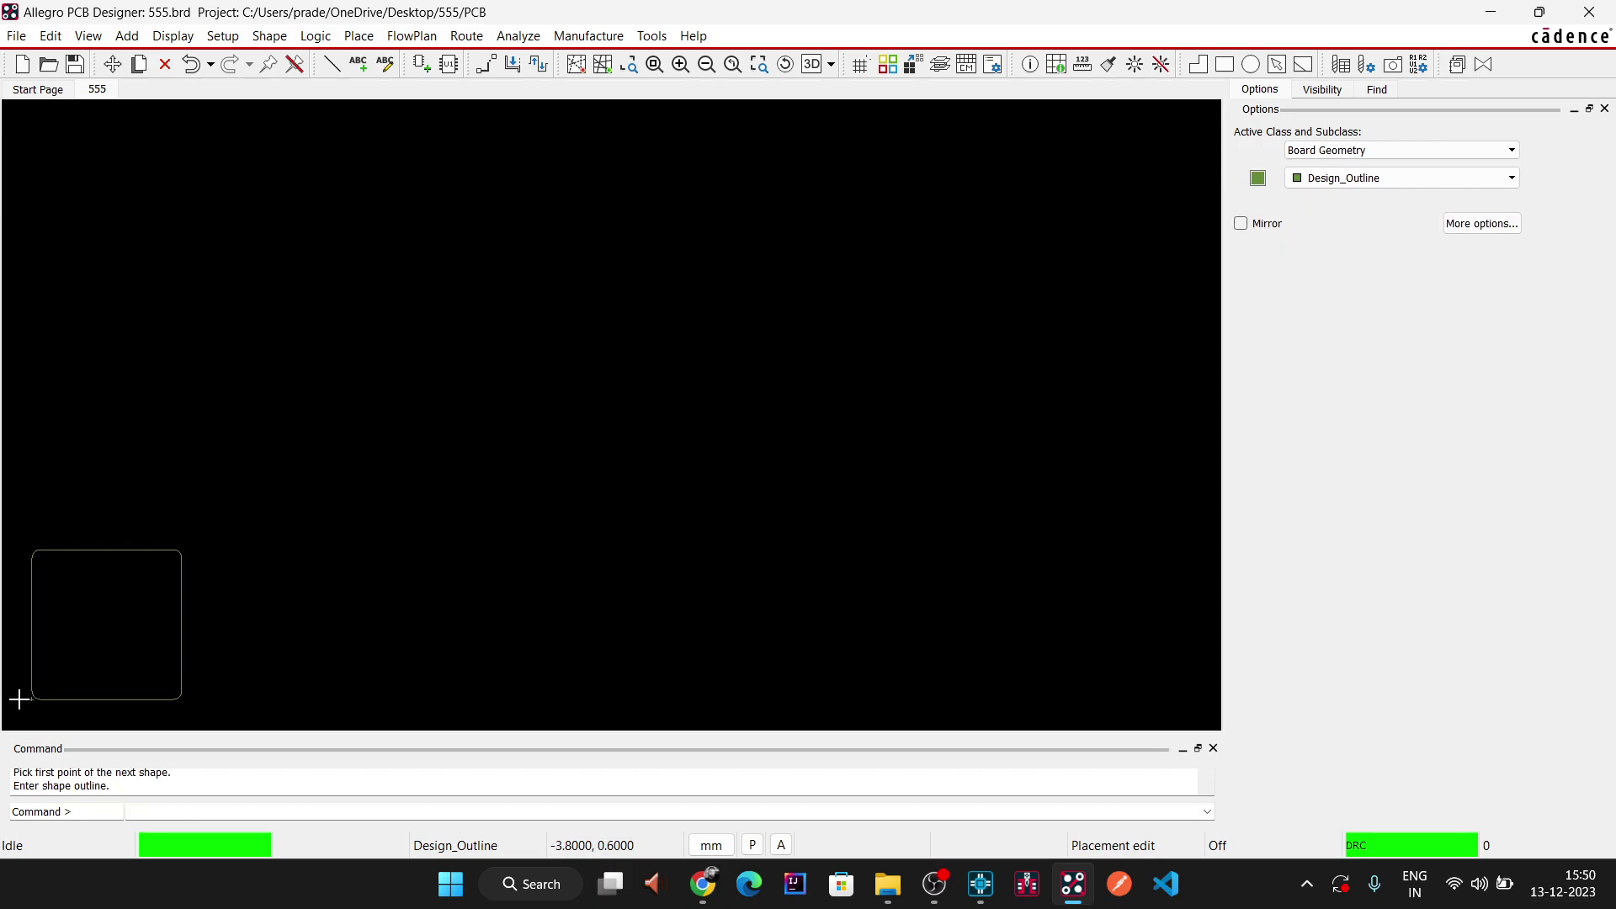
- Set the drawing extents to a Left X of -100 and a Lower Y of -100 in the design parameters
scroll(18, 698, up, 2)
scroll(1035, 535, down, 1)
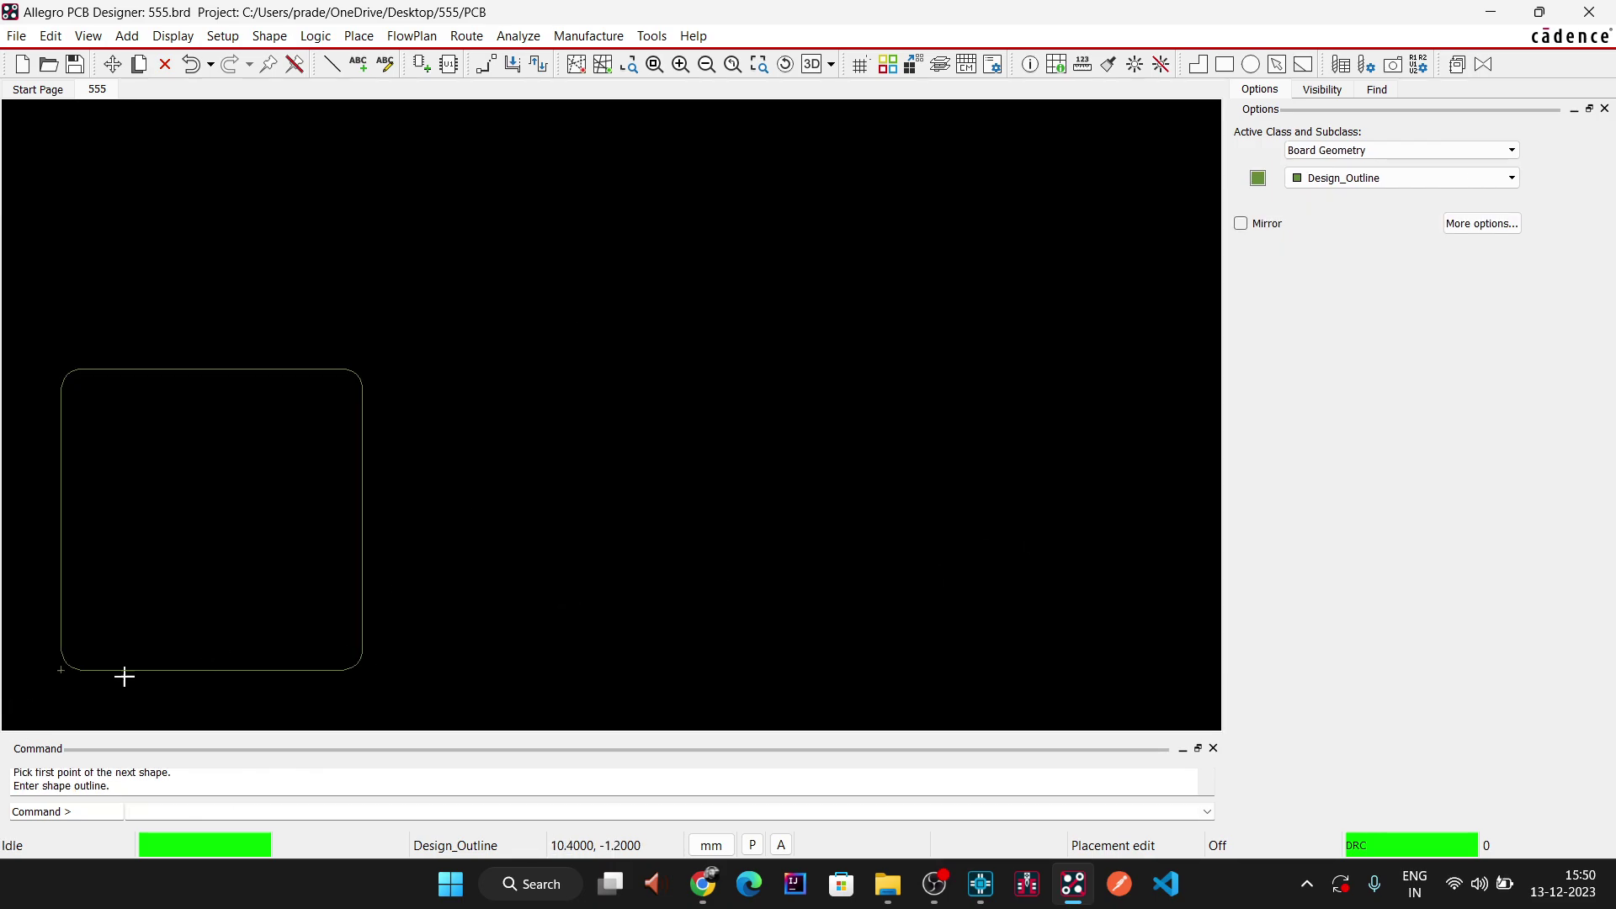
click(222, 36)
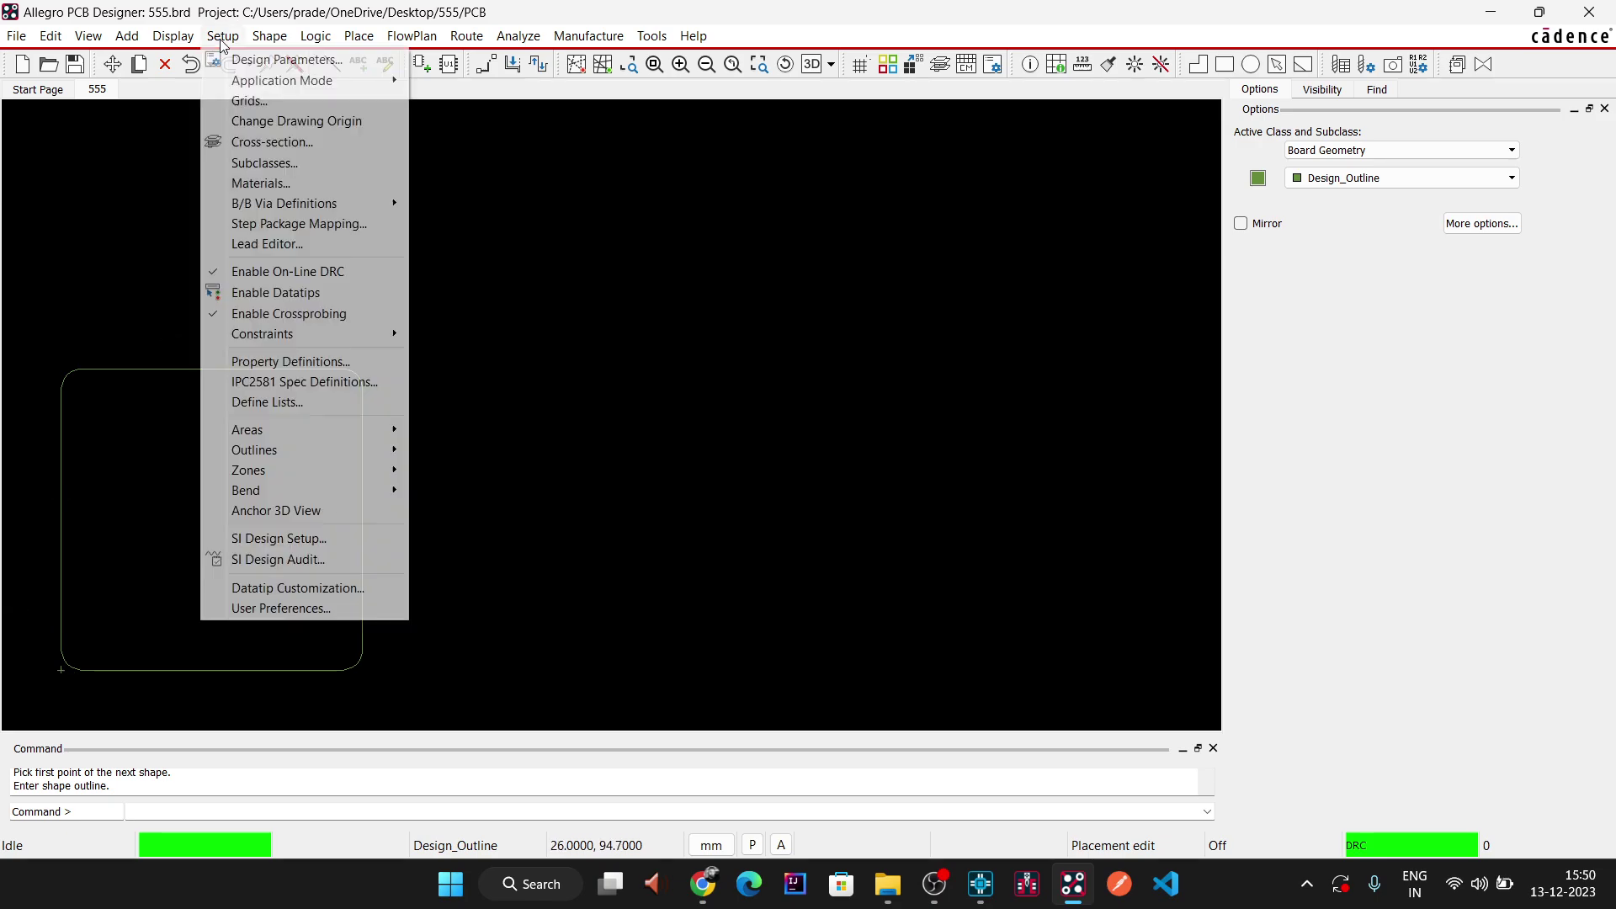
click(278, 59)
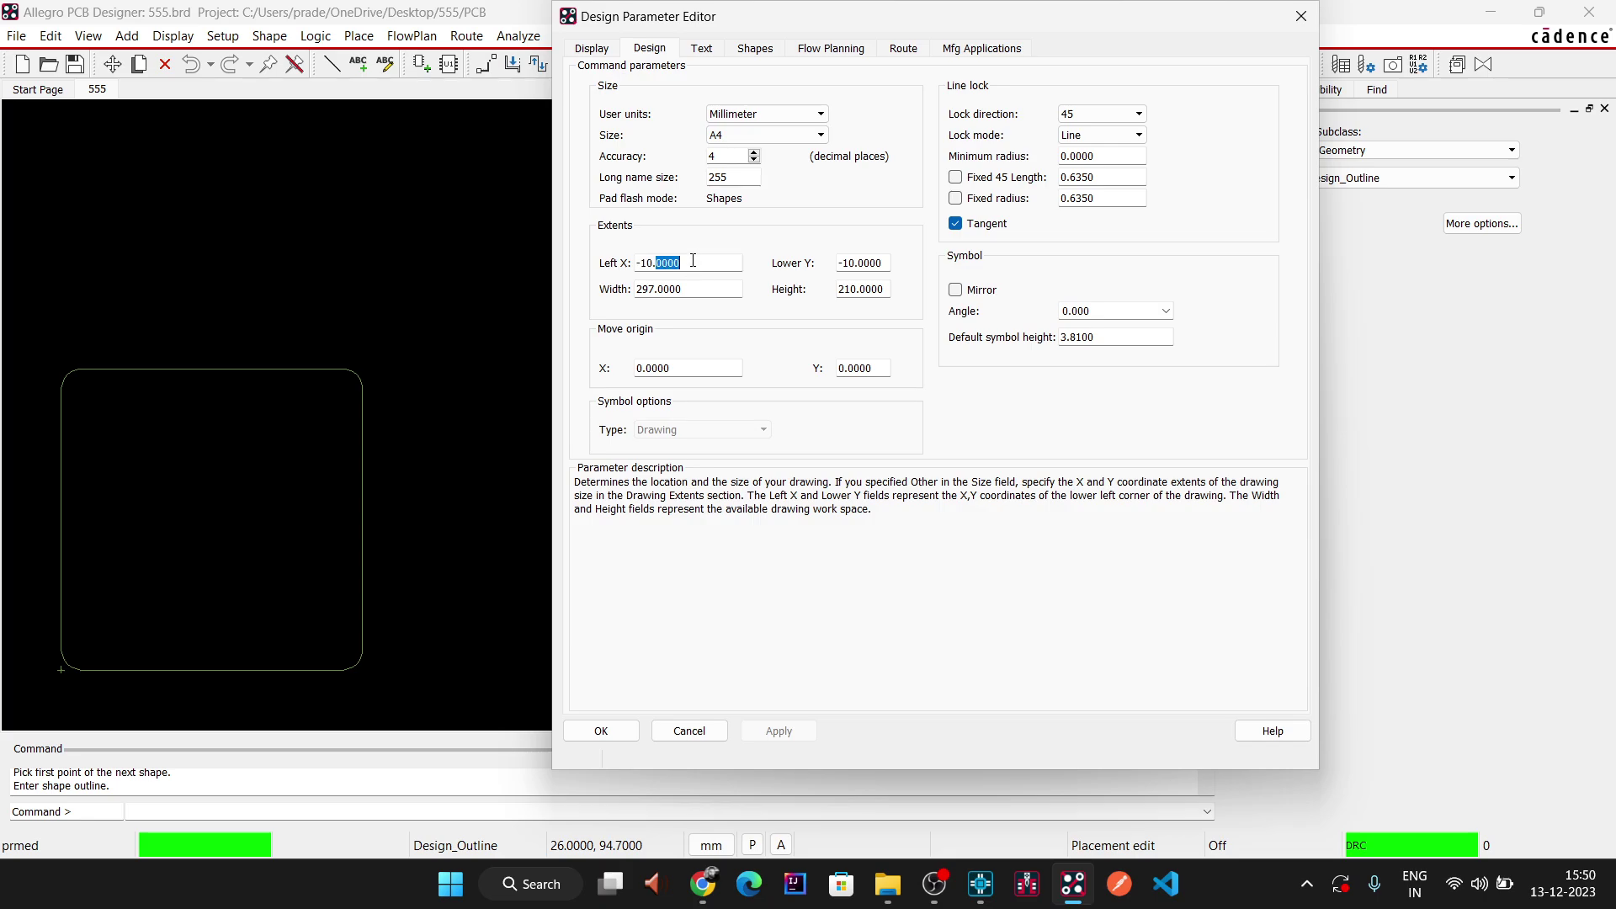
text(-100)
key(Tab)
text(-100)
key(Return)
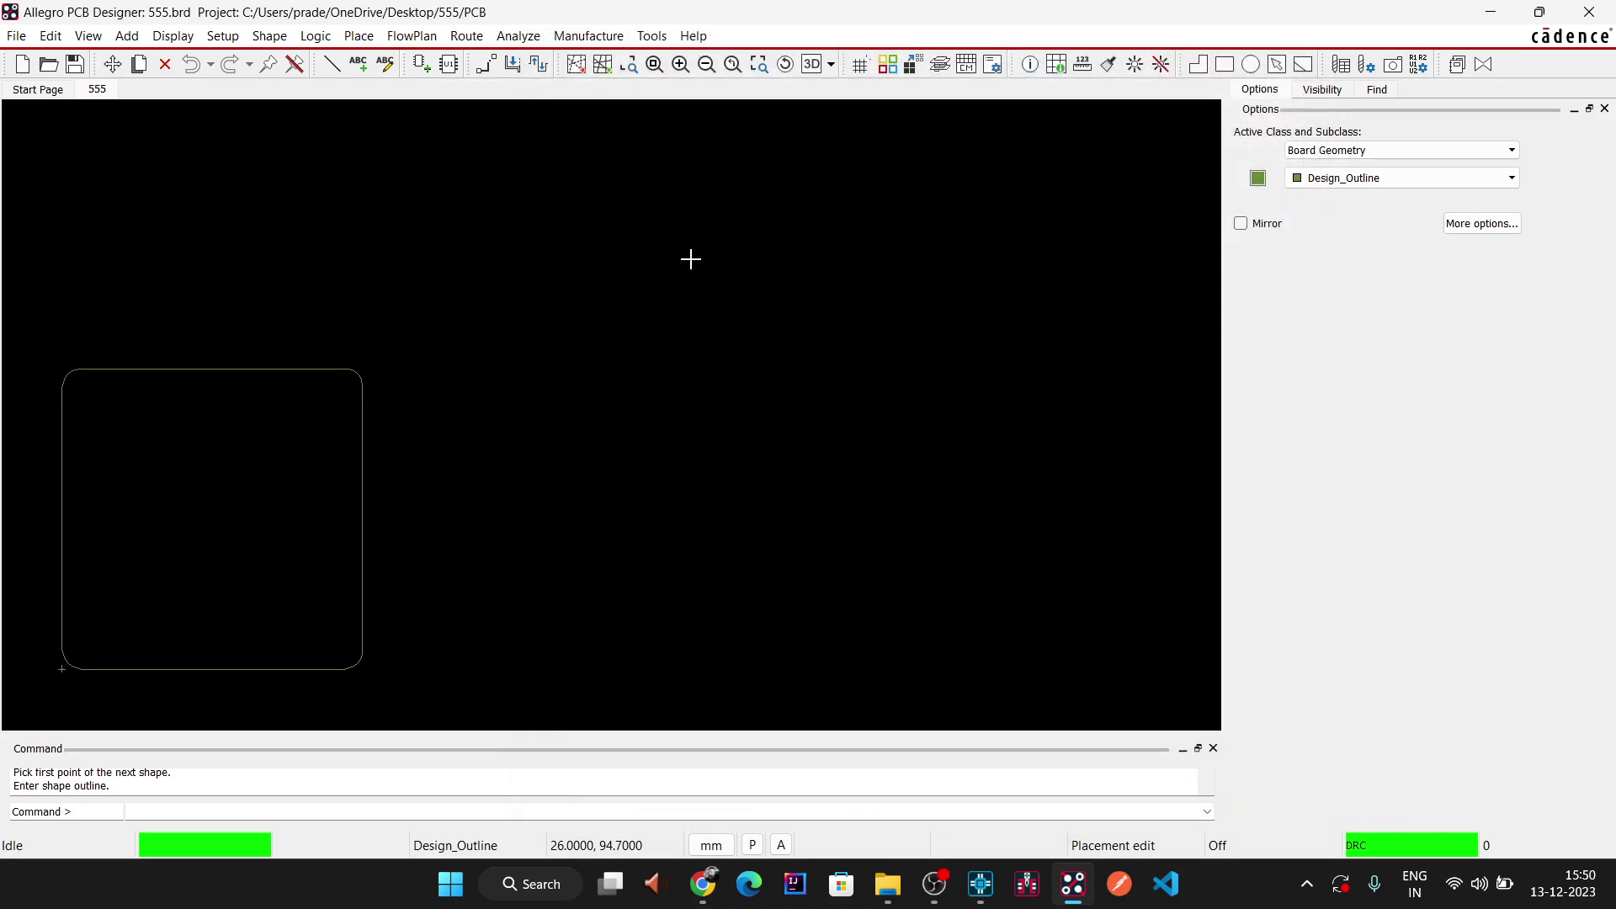
- Z-copy the board outline to the ROUTE KEEPIN class, subclass ALL, contracted by an offset of 1 mm
scroll(270, 320, up, 1)
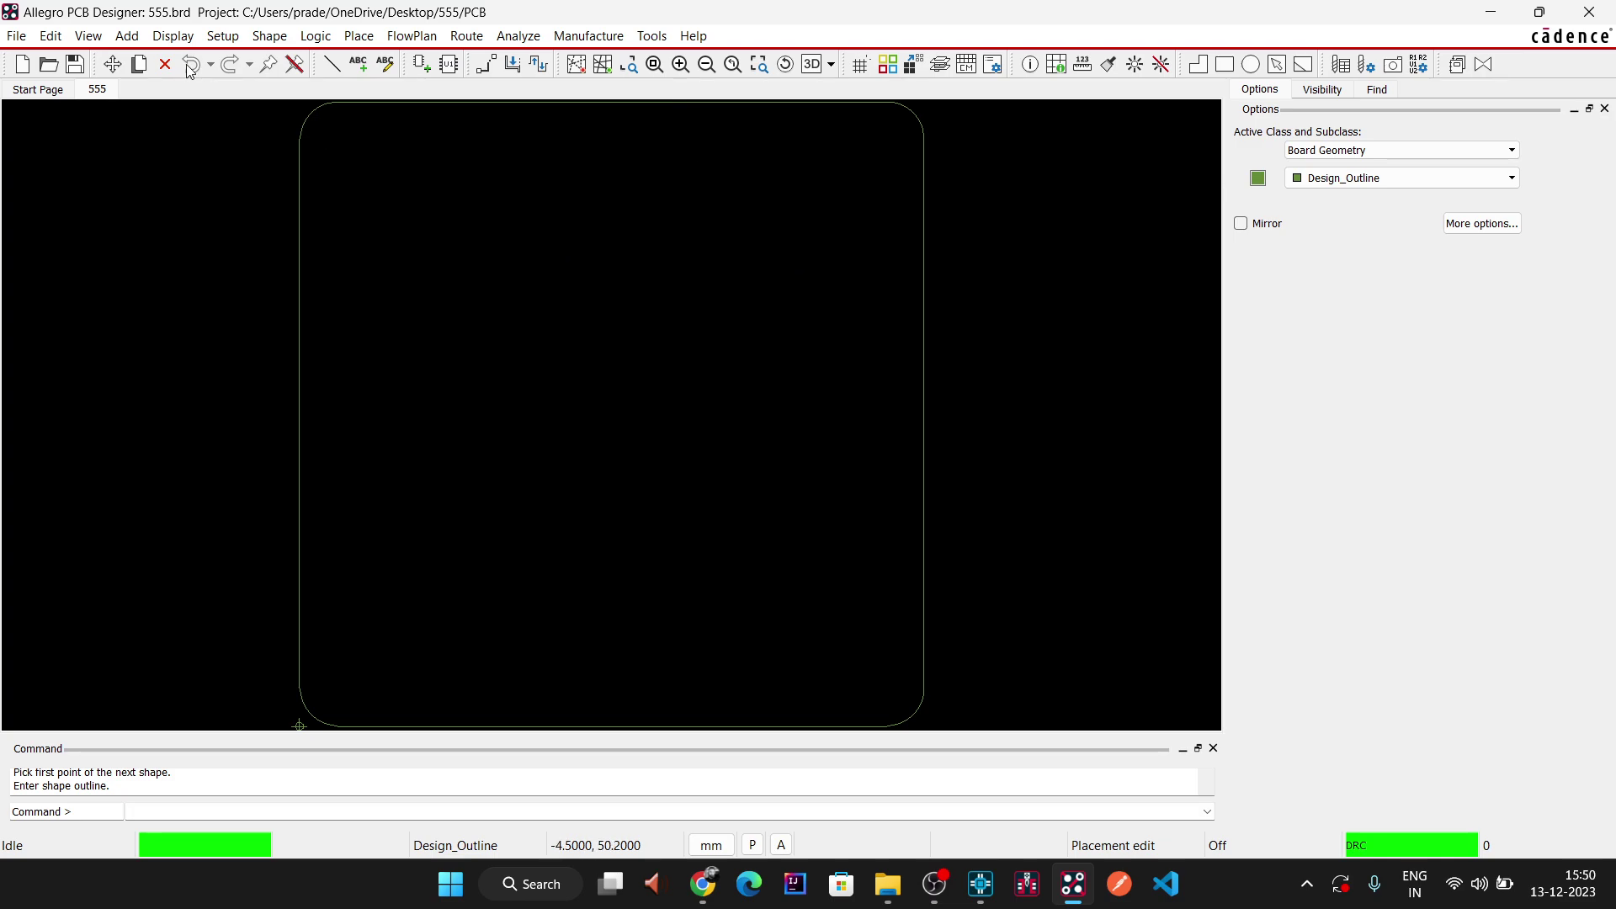
click(51, 35)
click(77, 264)
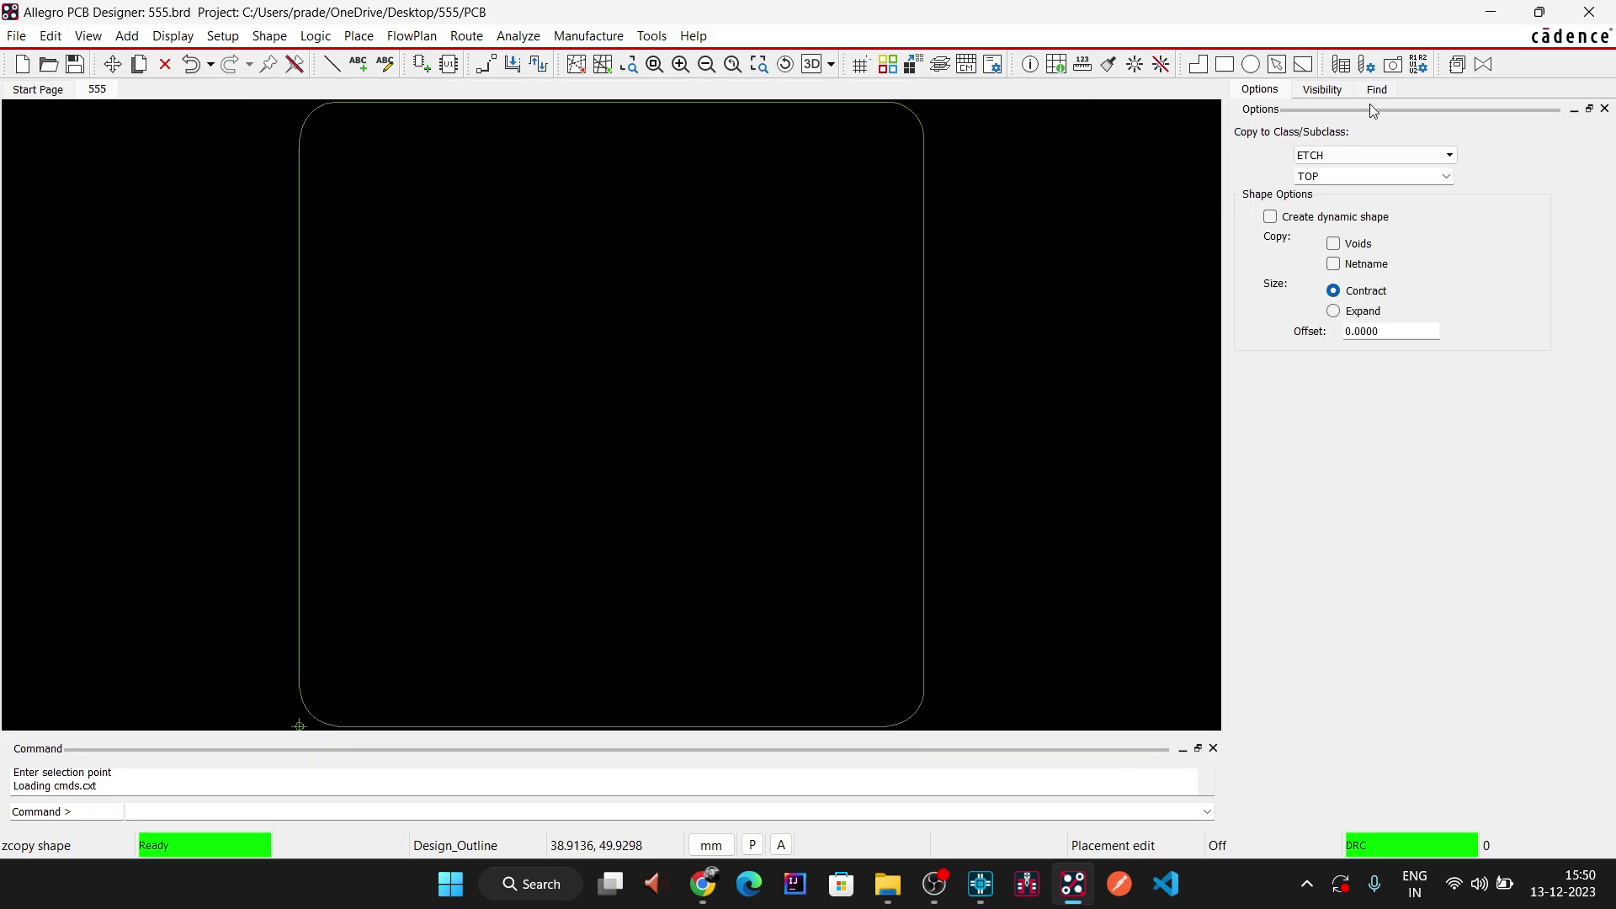
click(1380, 155)
key(Escape)
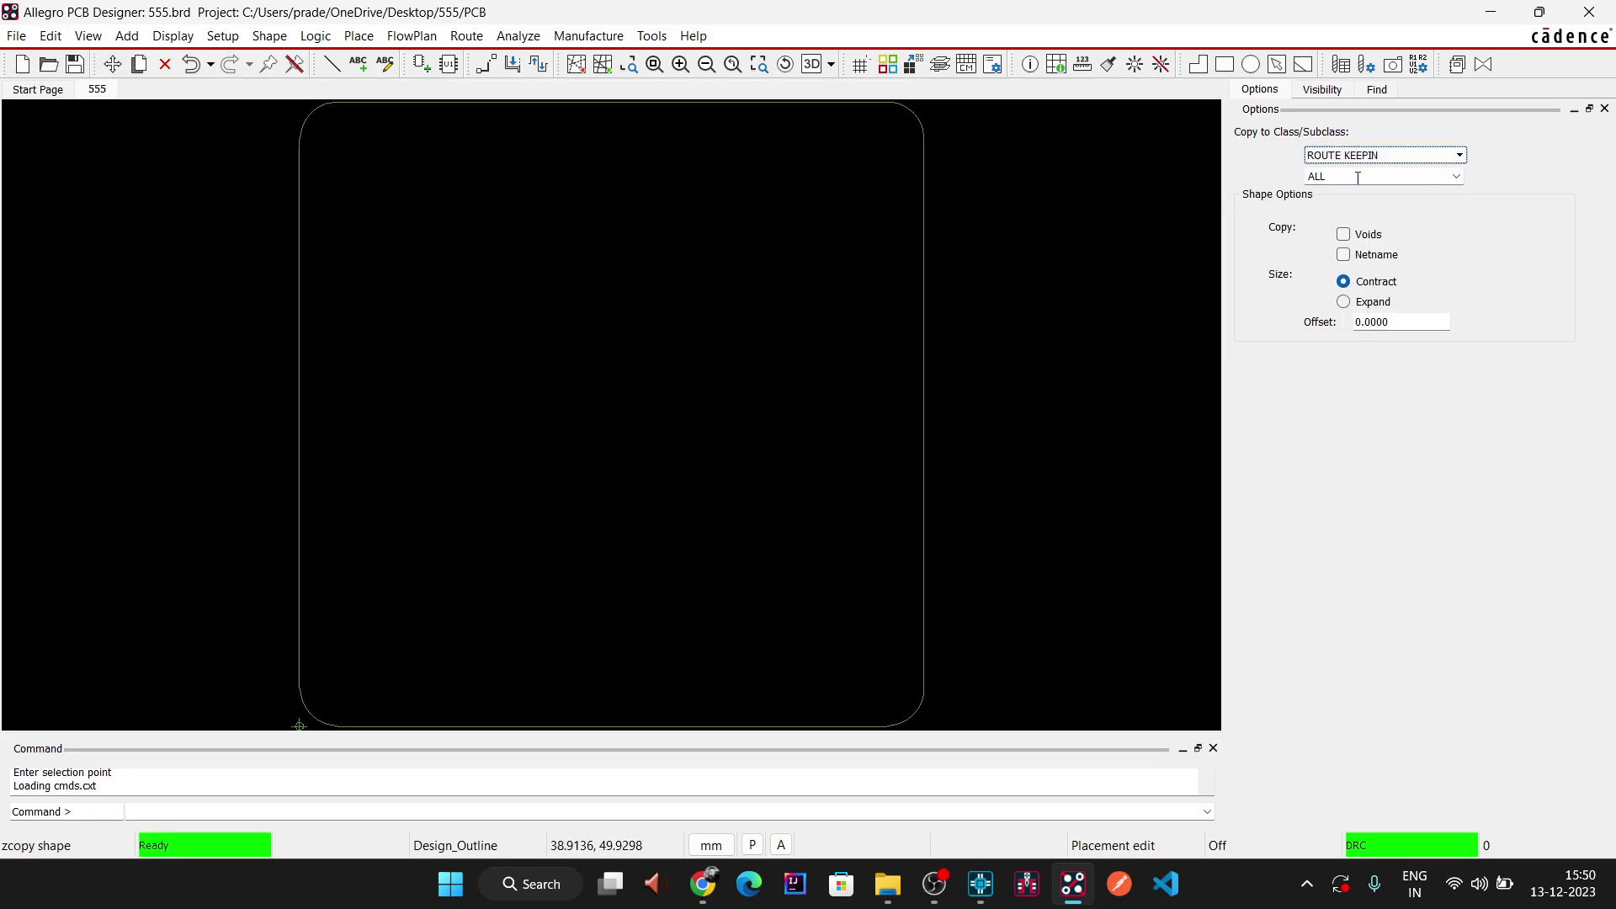
double_click(1390, 323)
text(1)
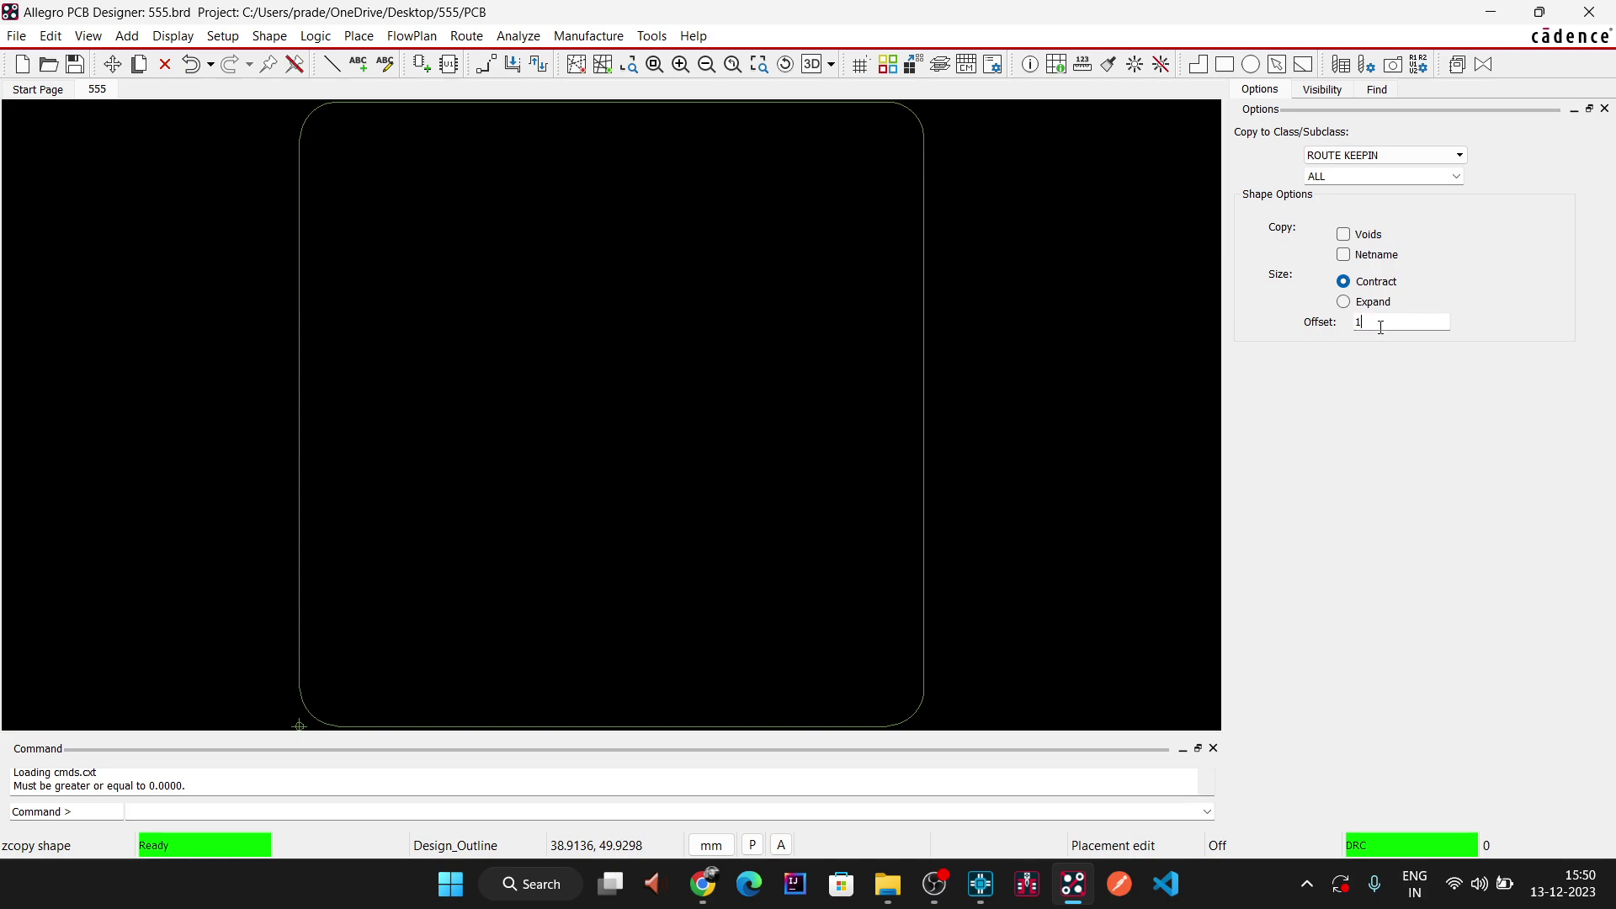
key(Return)
click(866, 396)
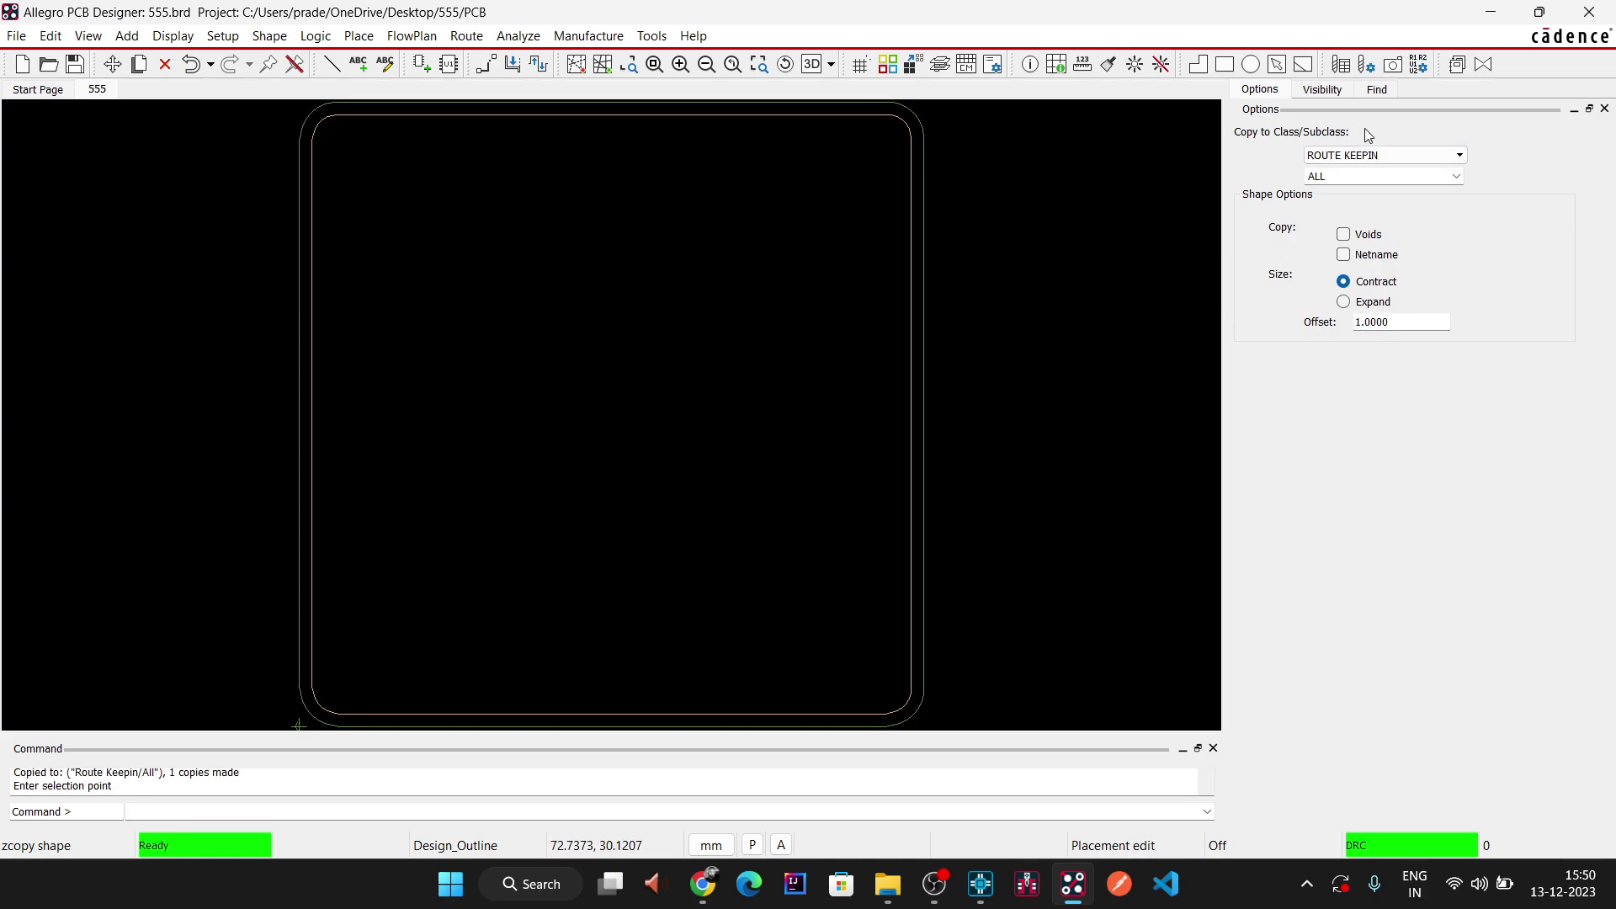
- Z-copy the outline to PACKAGE KEEPIN, subclass ALL, with the same 1 mm contraction, finish the command and save the board
click(1380, 155)
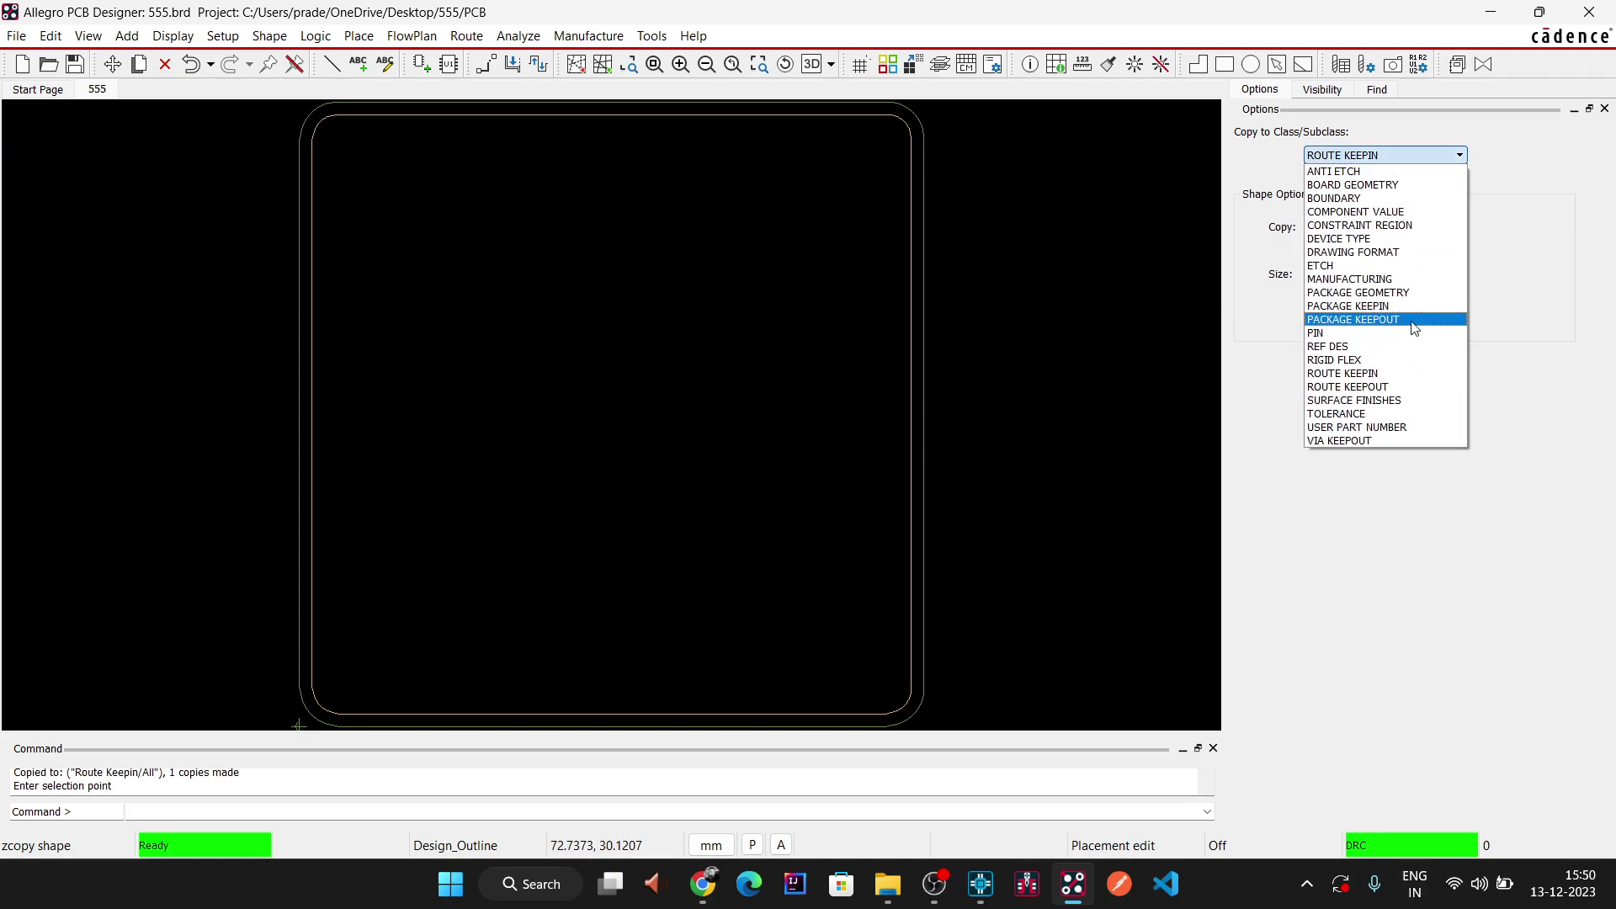
click(1406, 306)
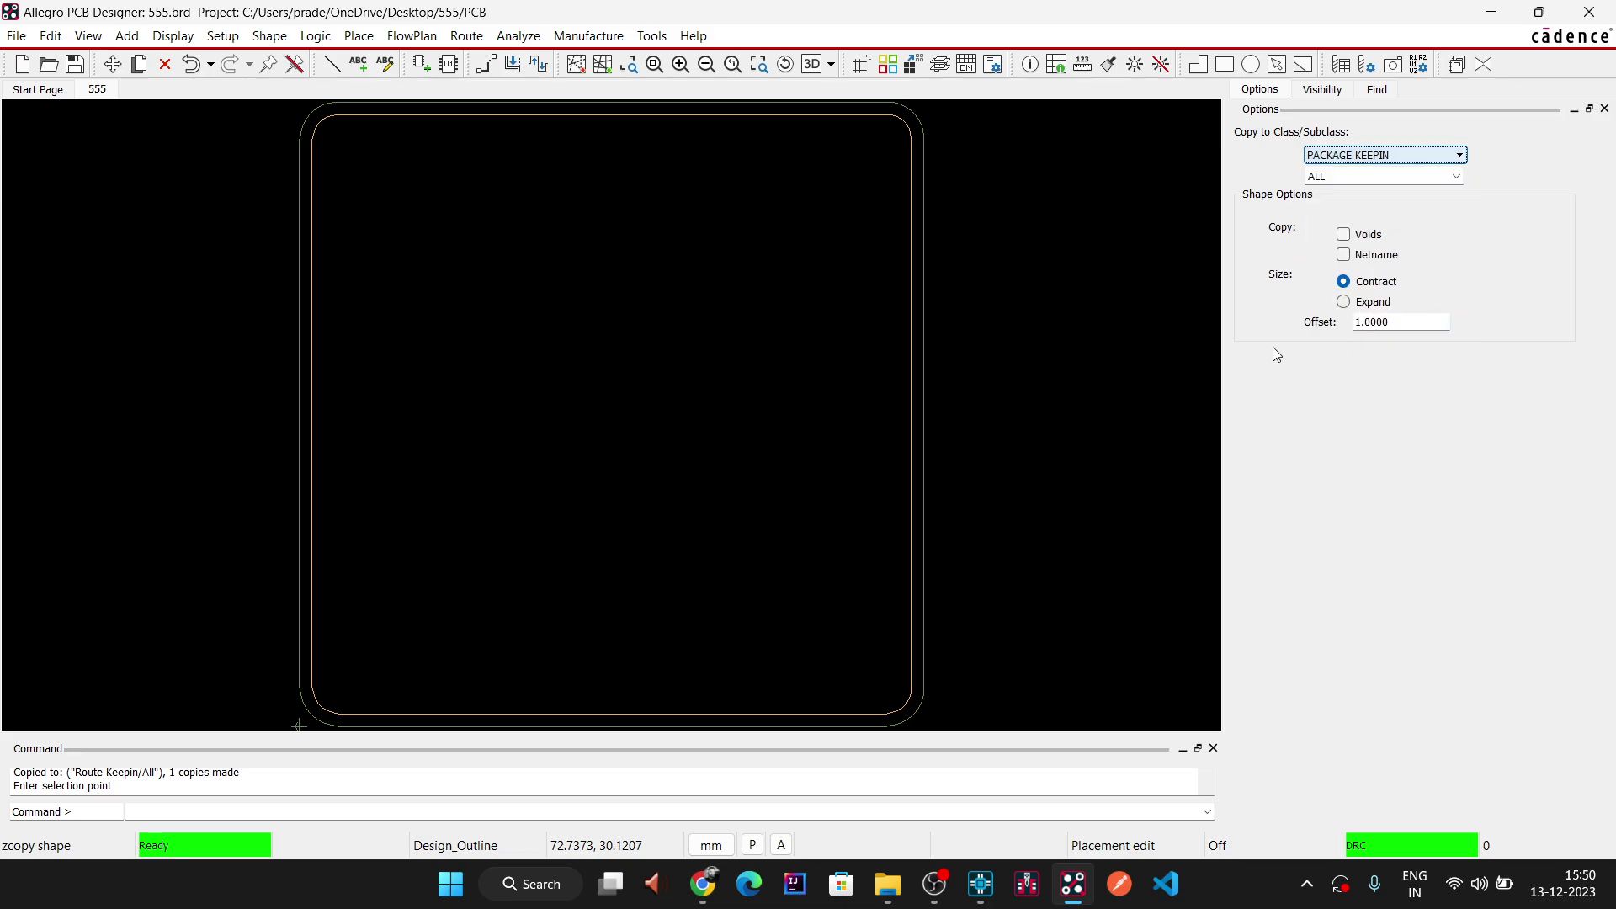
click(912, 295)
right_click(1005, 274)
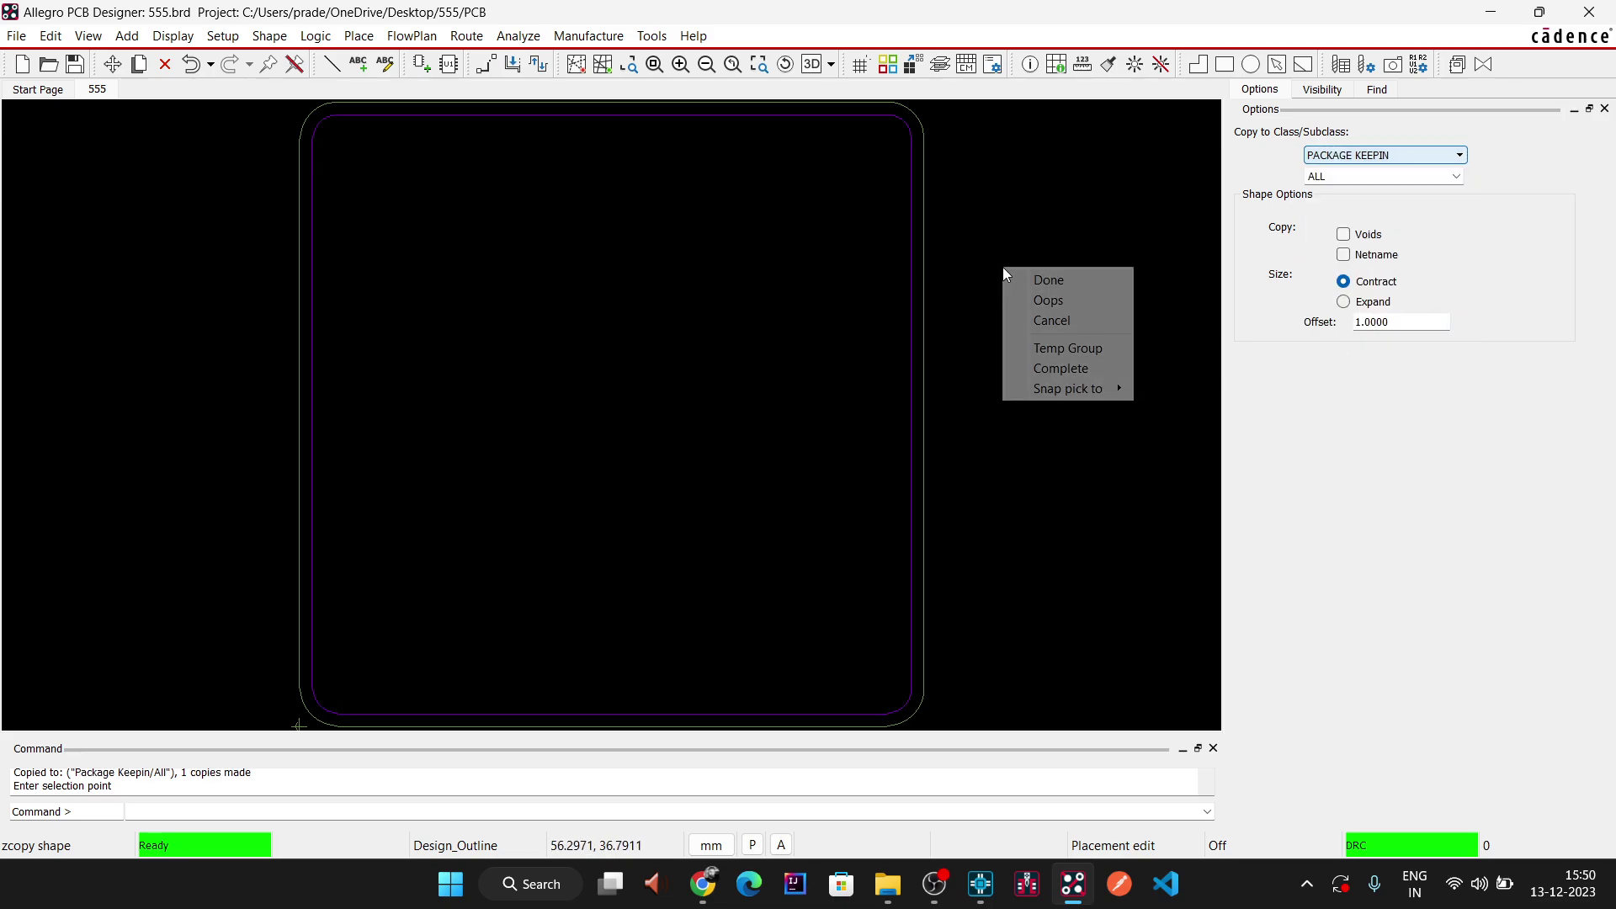
click(1020, 279)
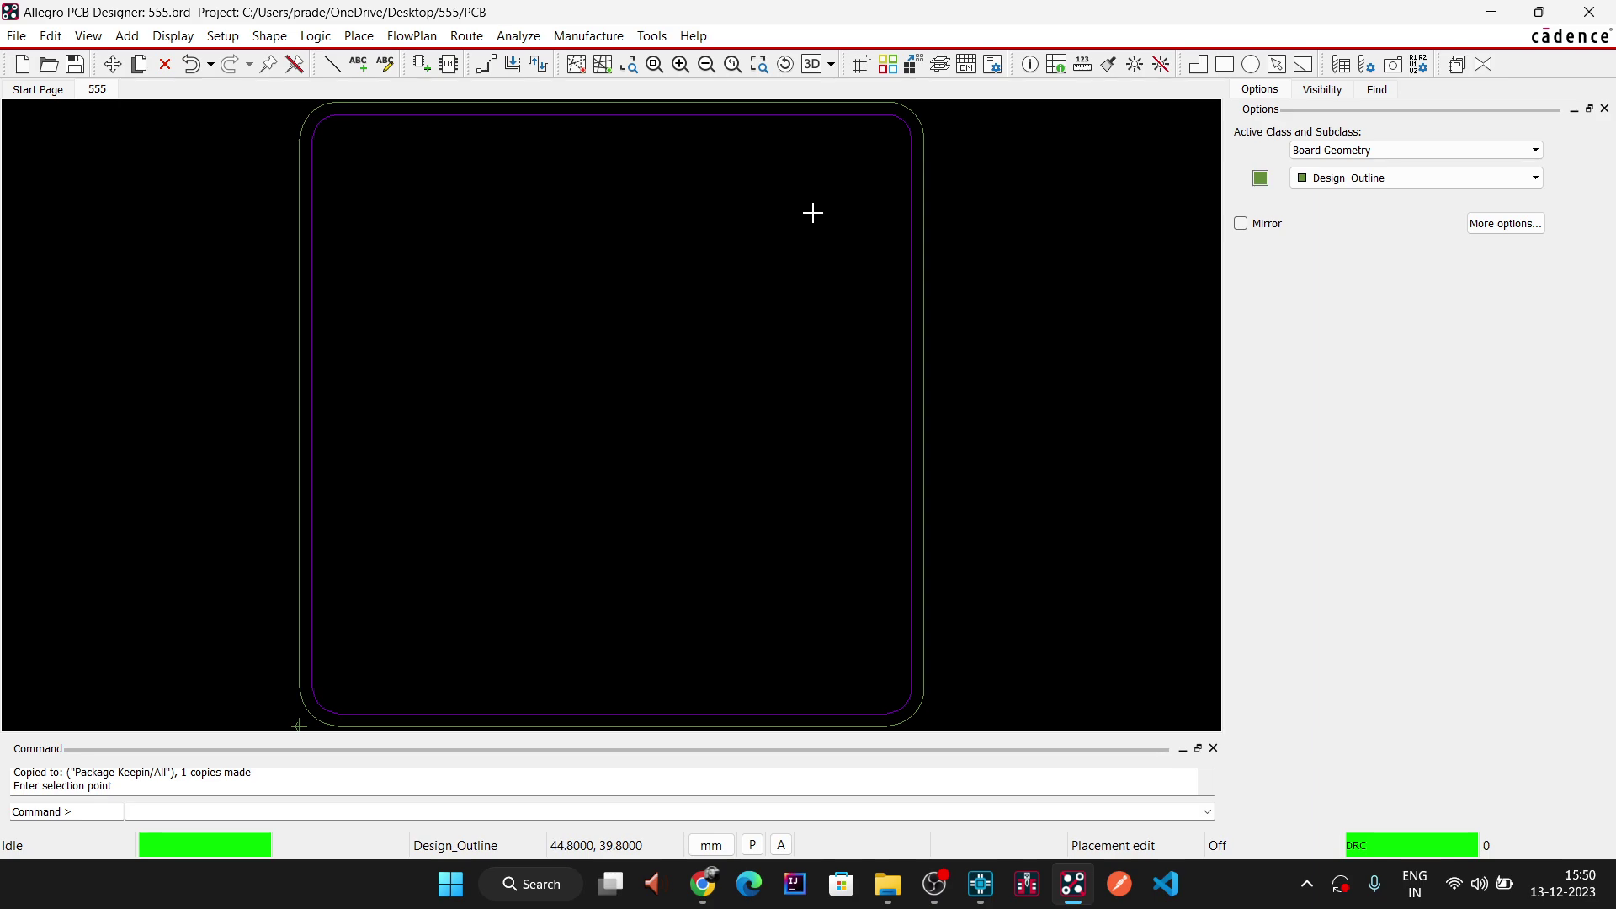
click(75, 65)
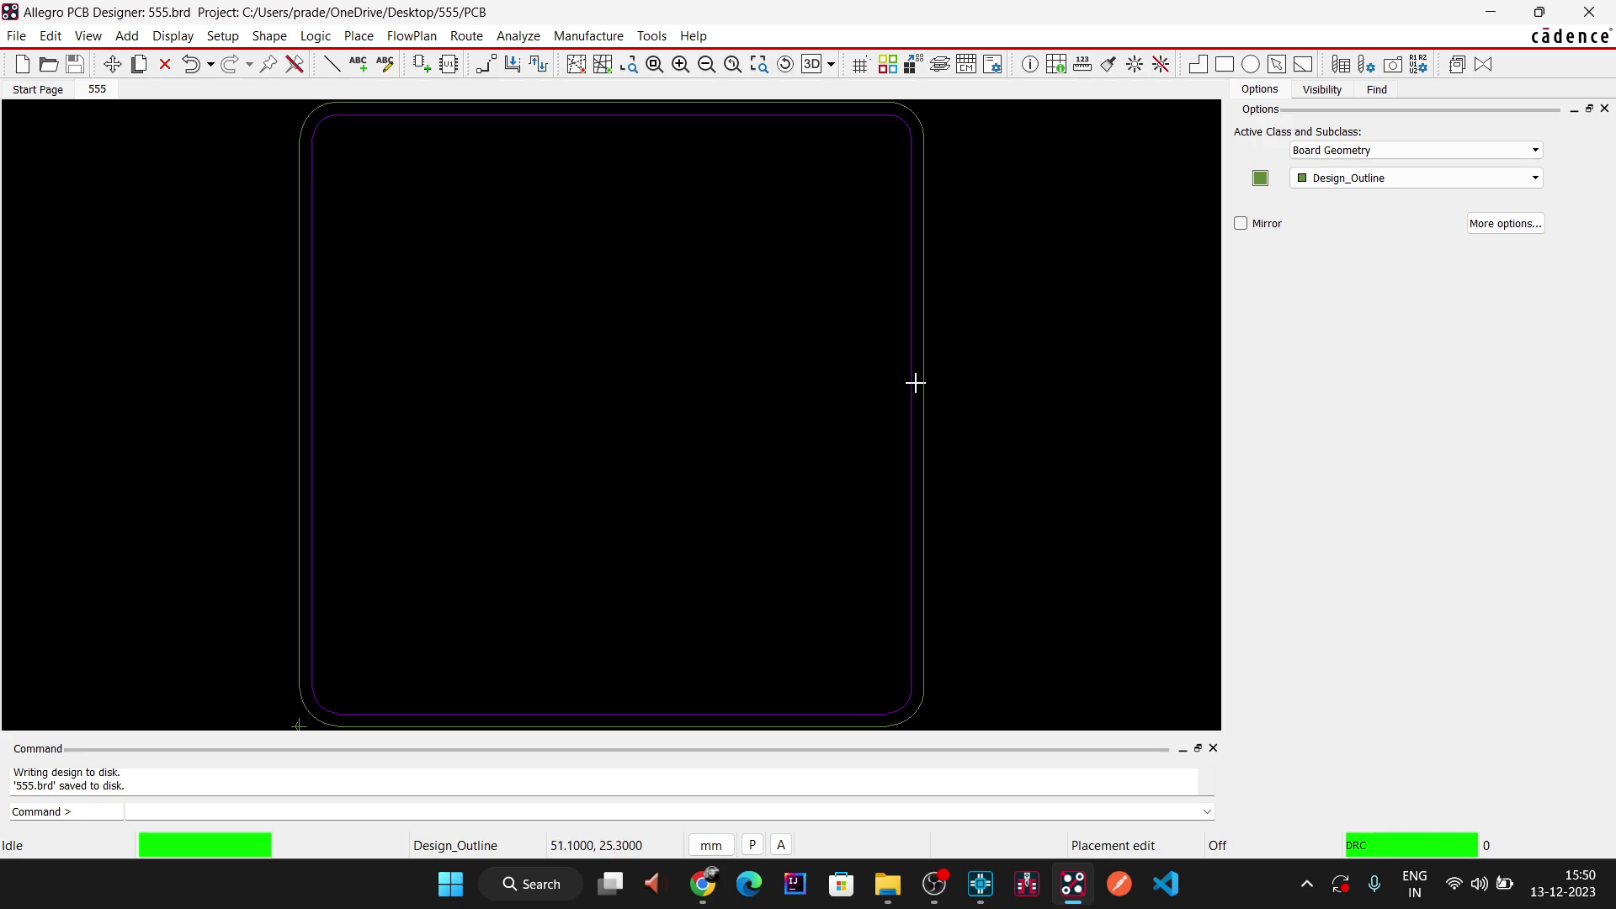
- Open the board in the 3D Canvas and turn off the visibility of the SILKSCREEN_TOP layer
click(811, 65)
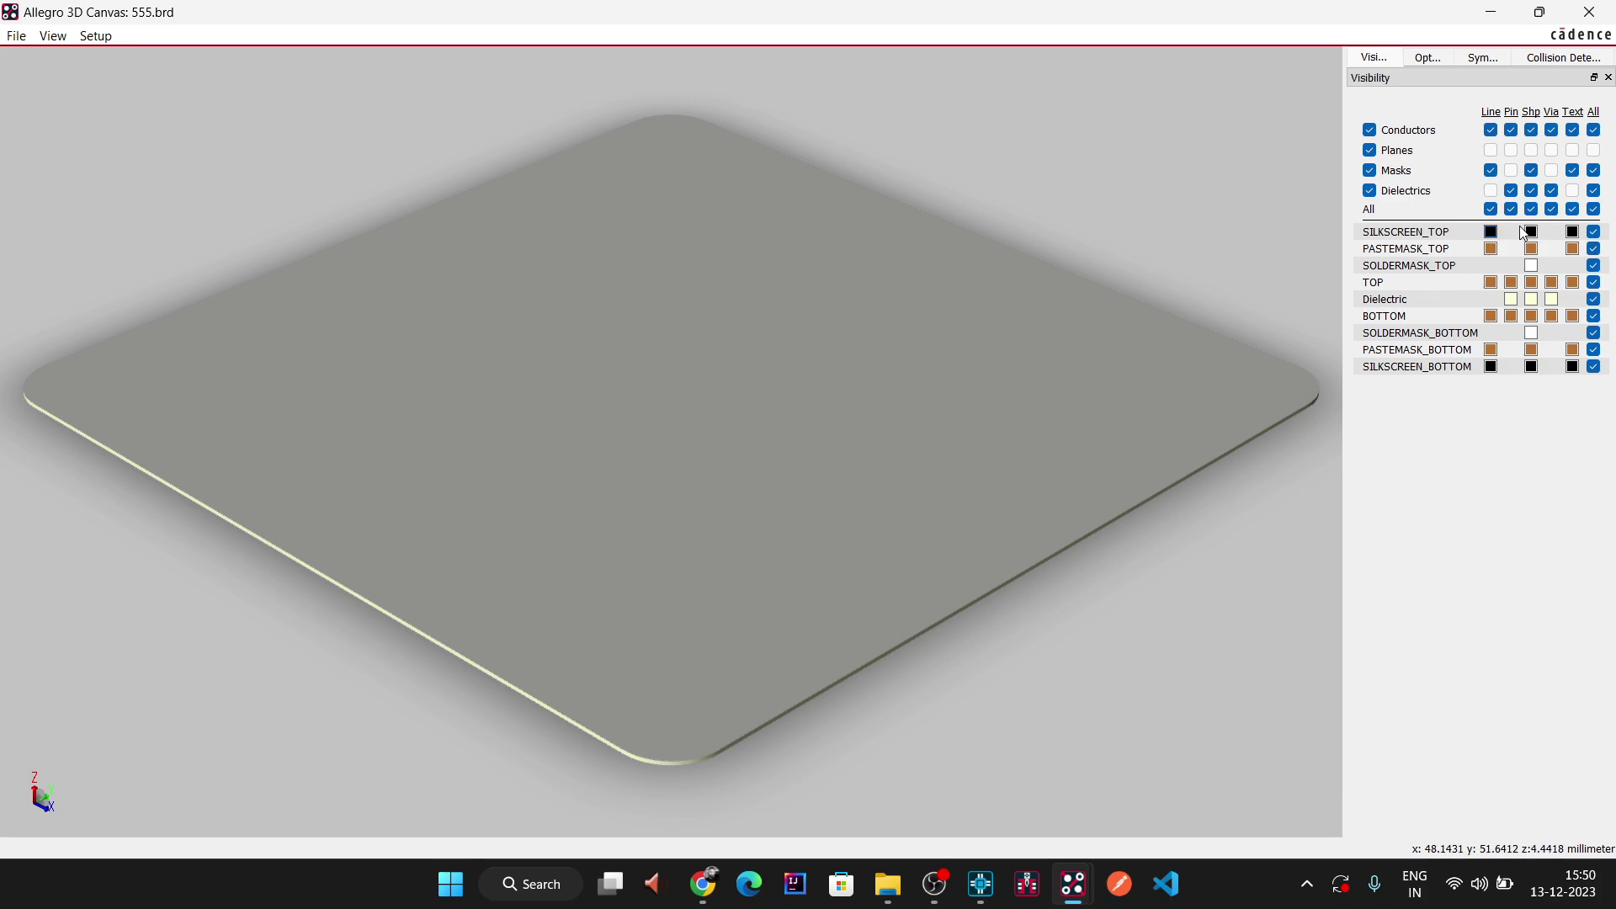
click(1533, 233)
click(1573, 234)
click(1531, 267)
- Apply the Design_colors color theme in the 3D Canvas preferences
click(96, 36)
click(117, 64)
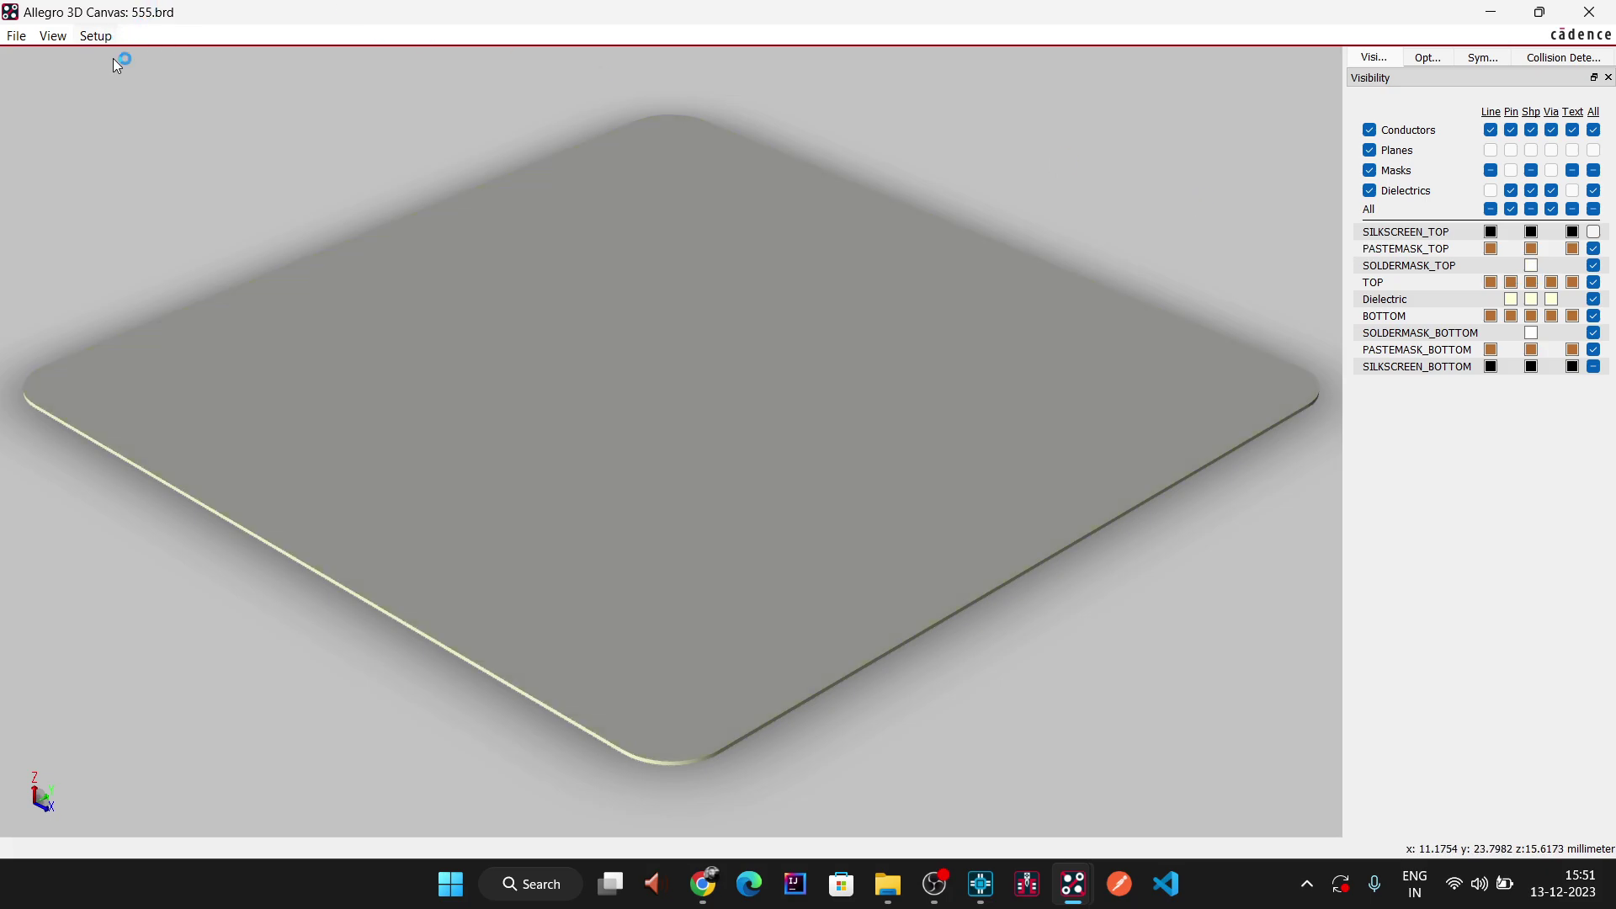
click(253, 69)
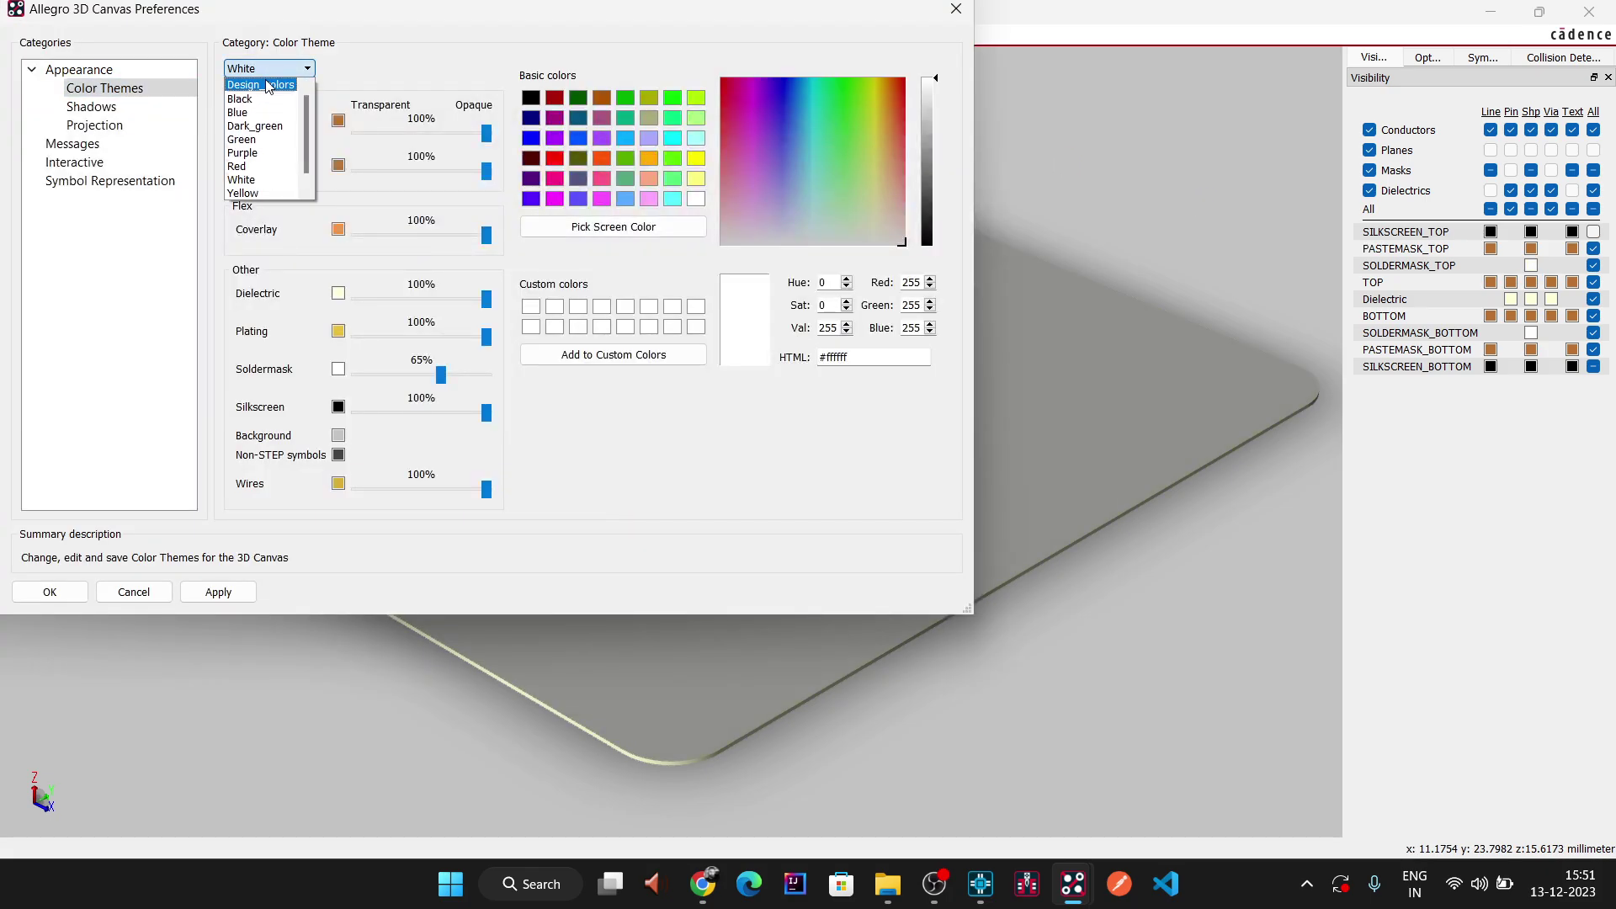
click(268, 85)
click(218, 592)
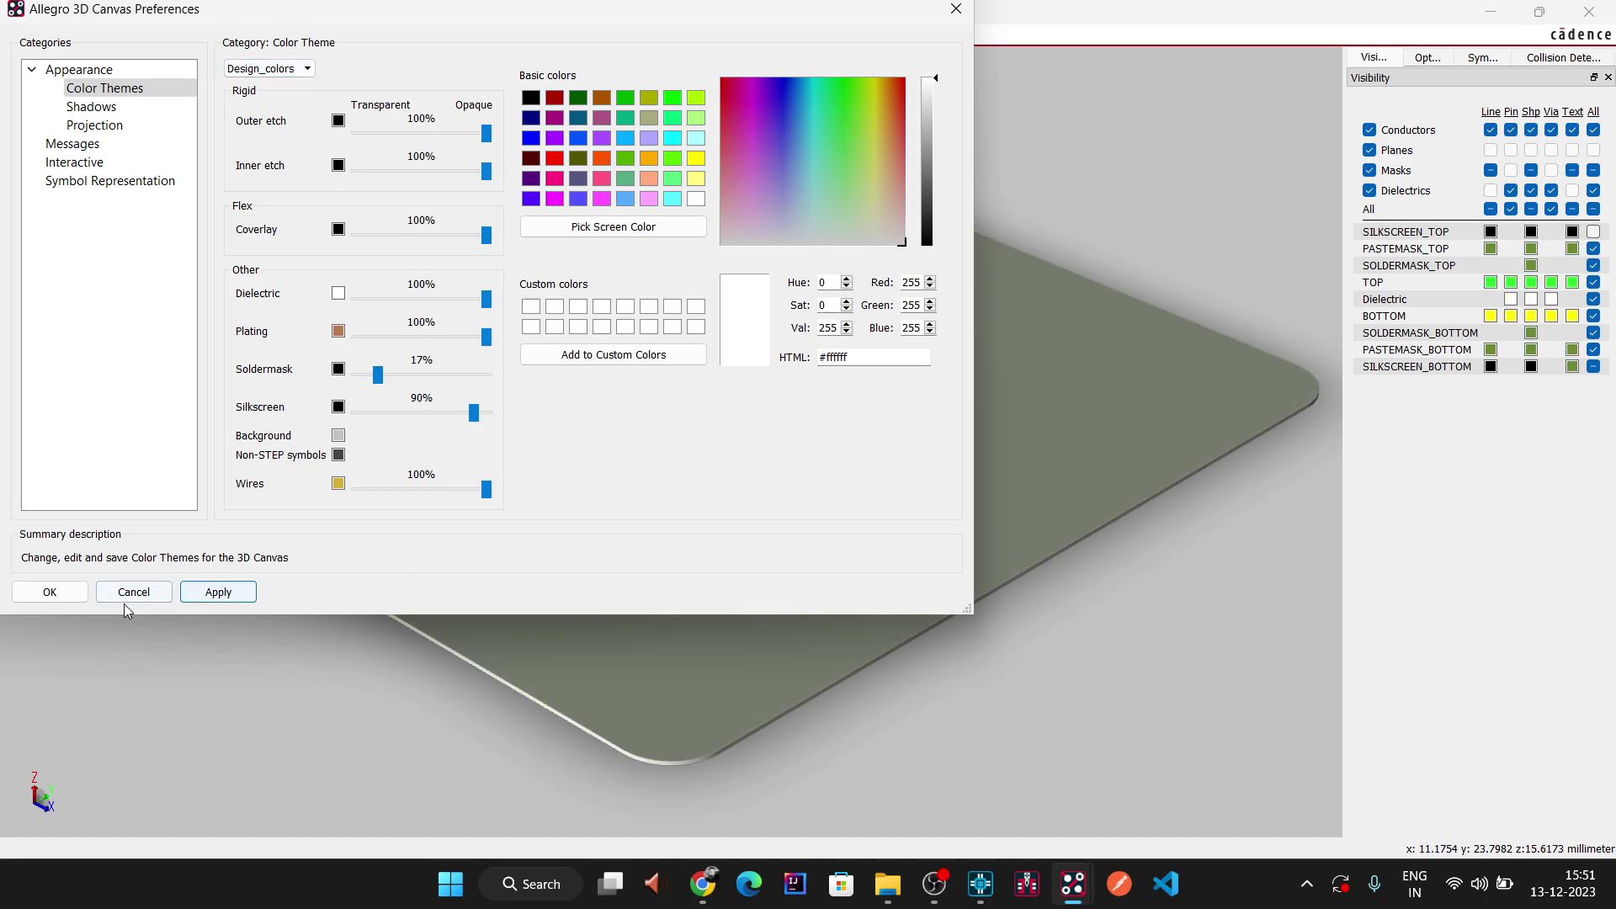
click(50, 592)
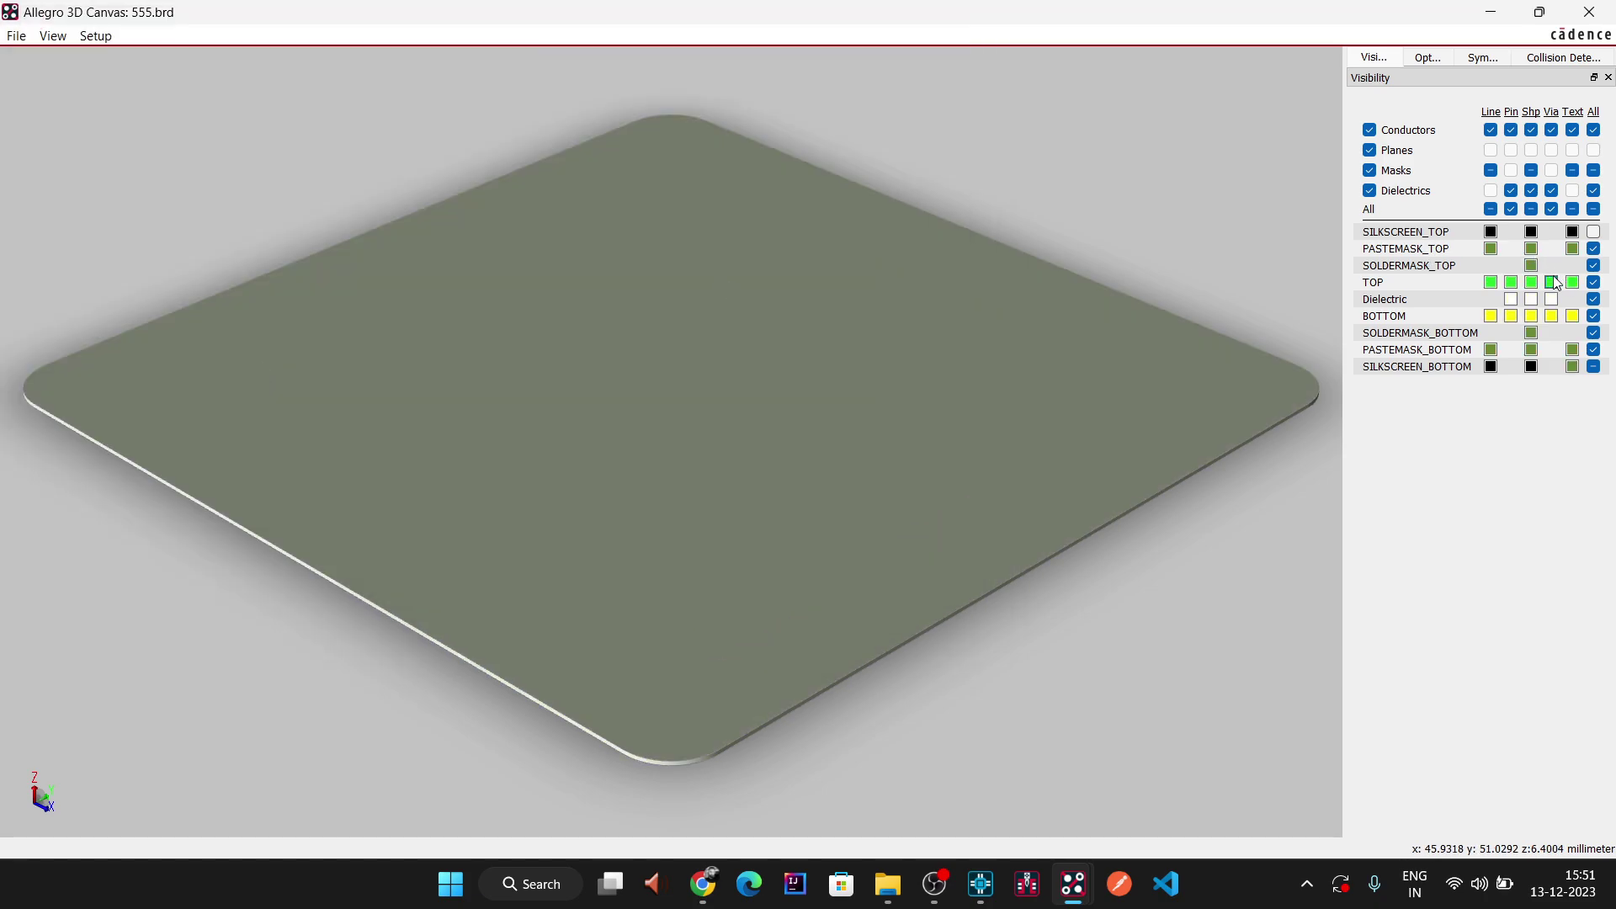
- Select the board body in the 3D Canvas, clear the selection and close the 3D view
click(899, 530)
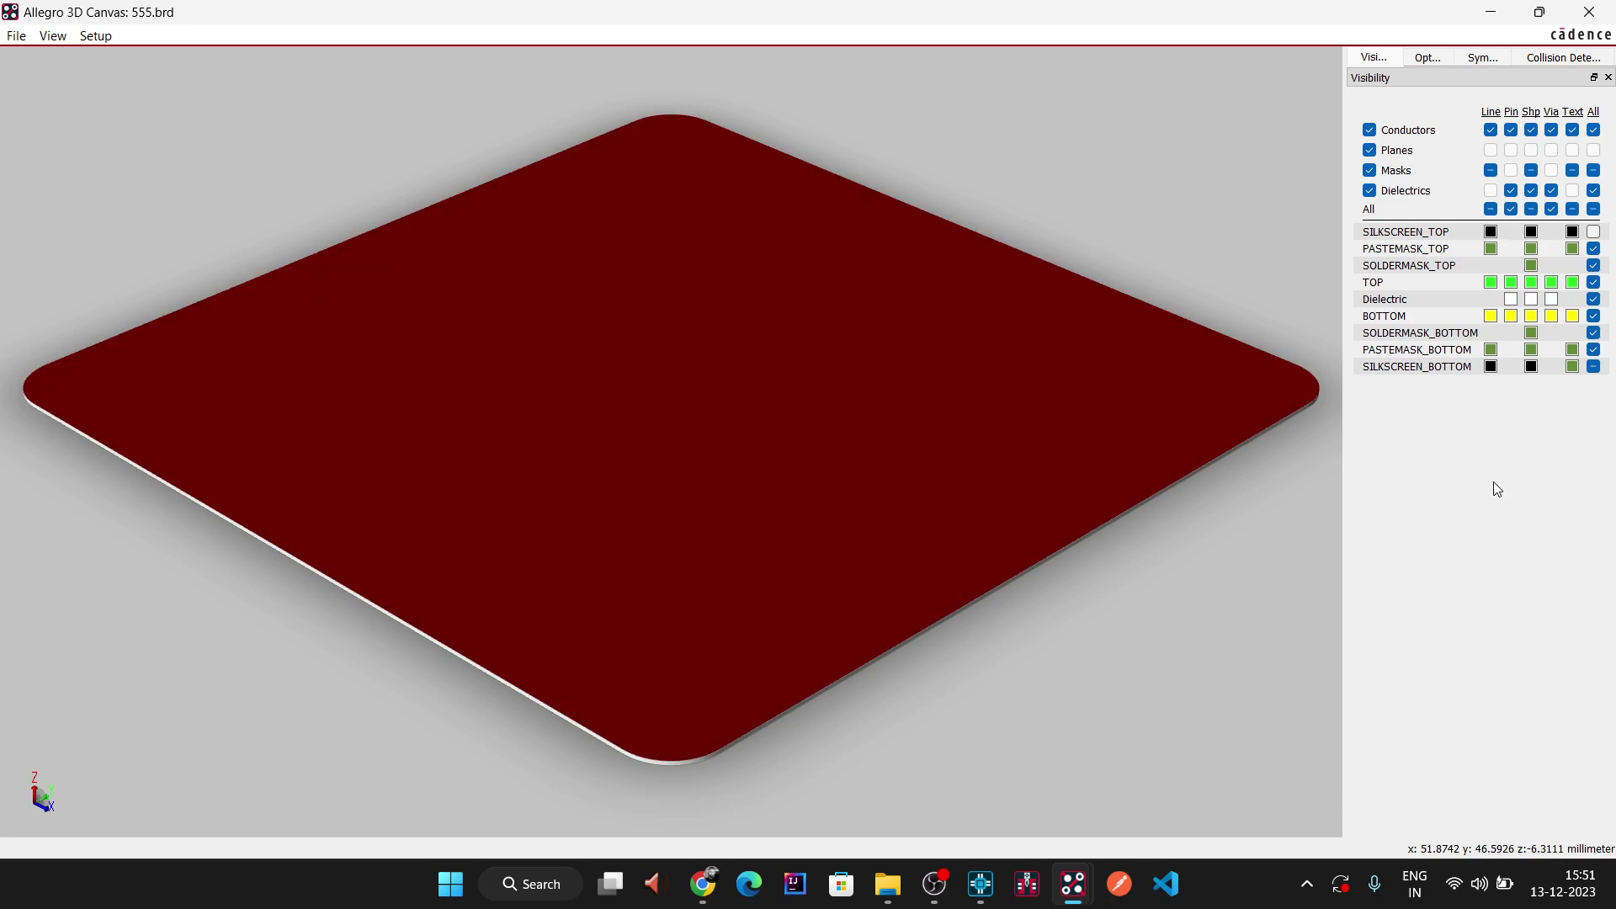
click(1231, 595)
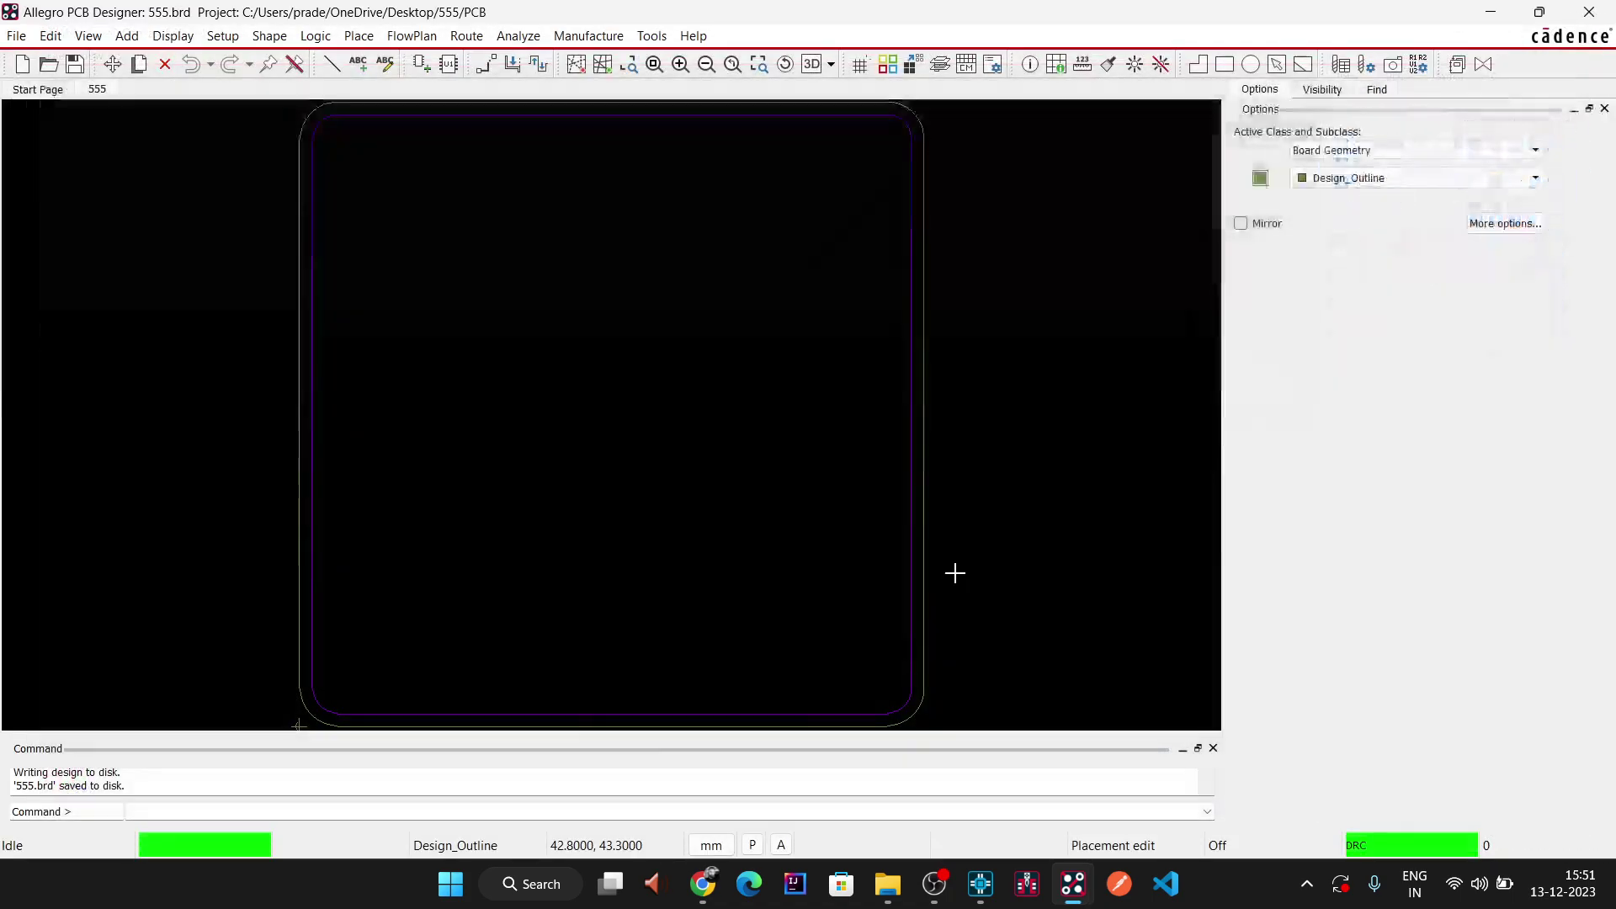
click(1589, 11)
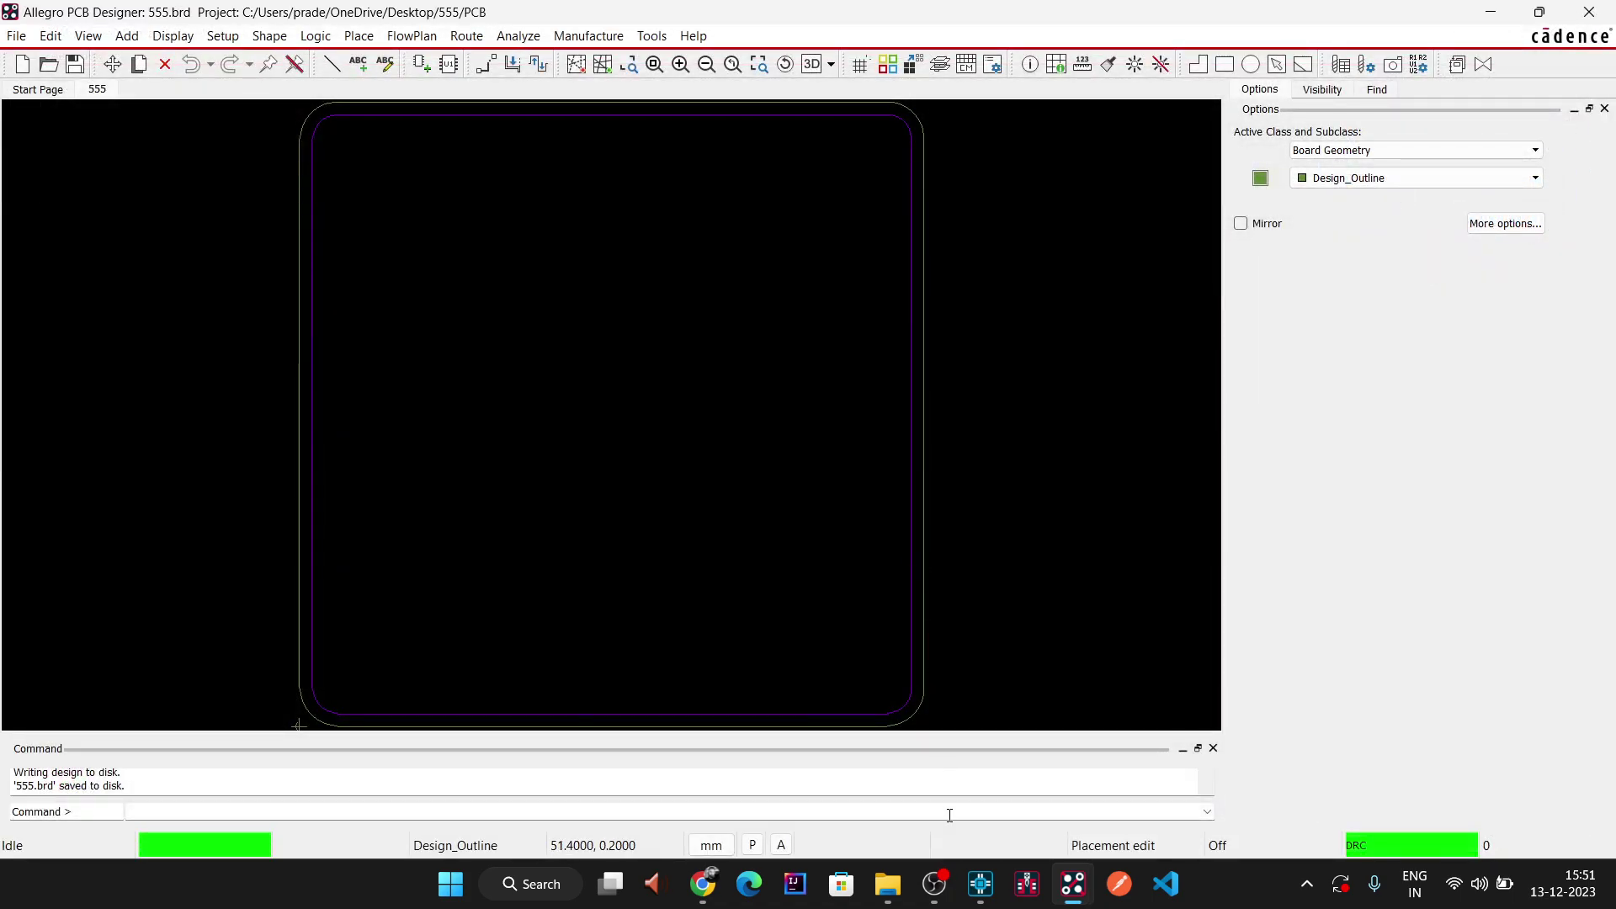
- Switch to OrCAD Capture and bring both 555-TIMER parts with all their wiring into view
click(1067, 810)
scroll(600, 327, down, 1)
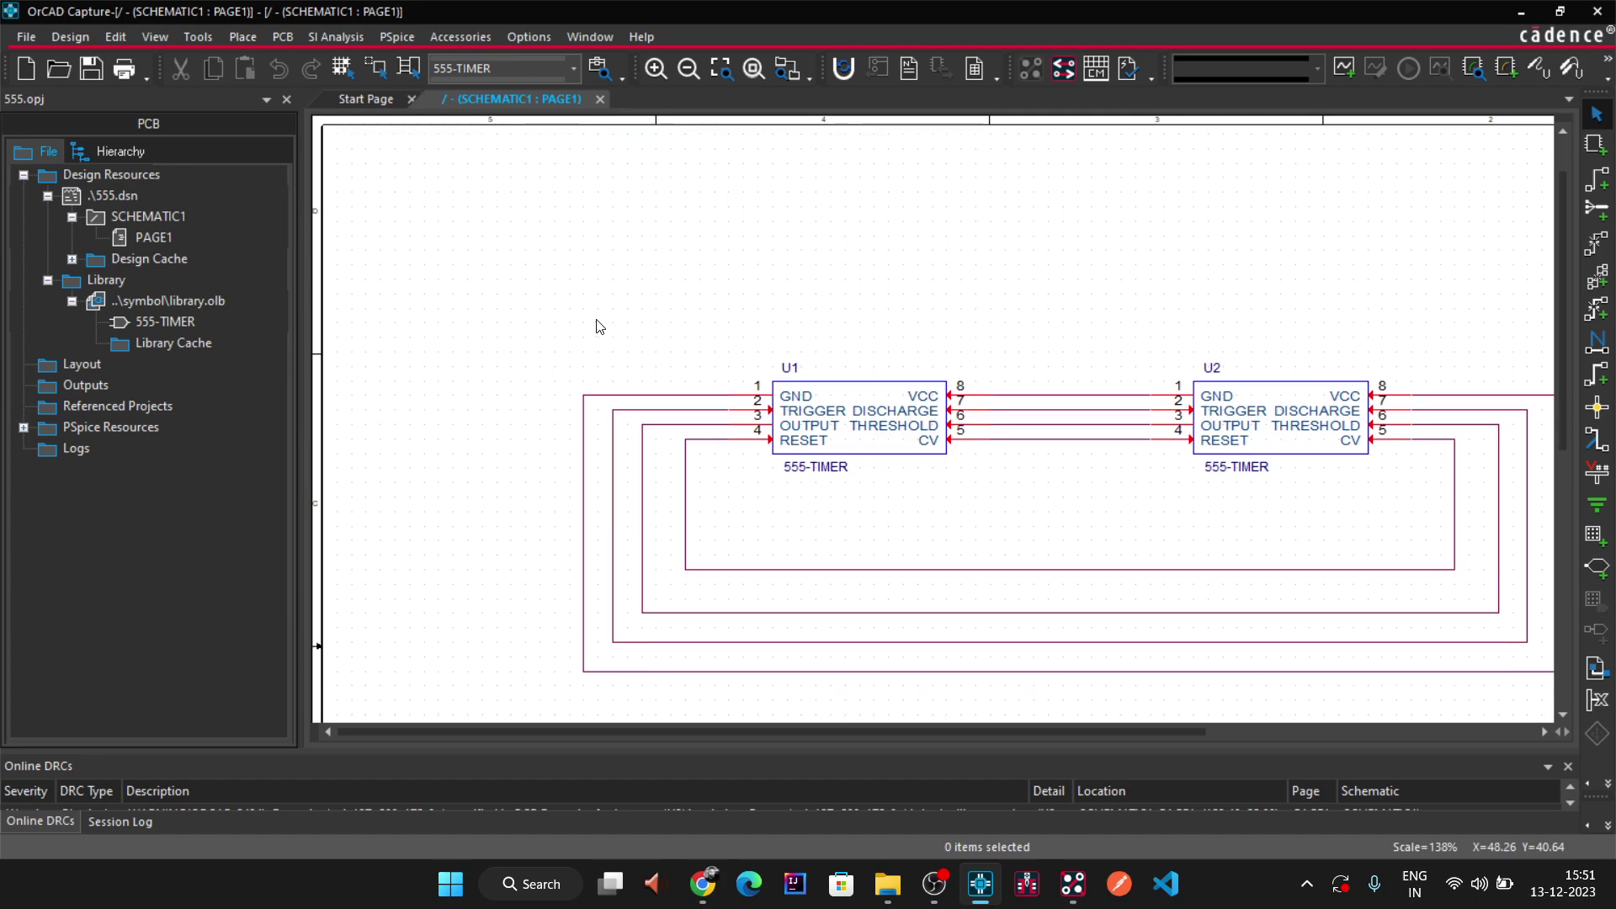
scroll(602, 330, down, 1)
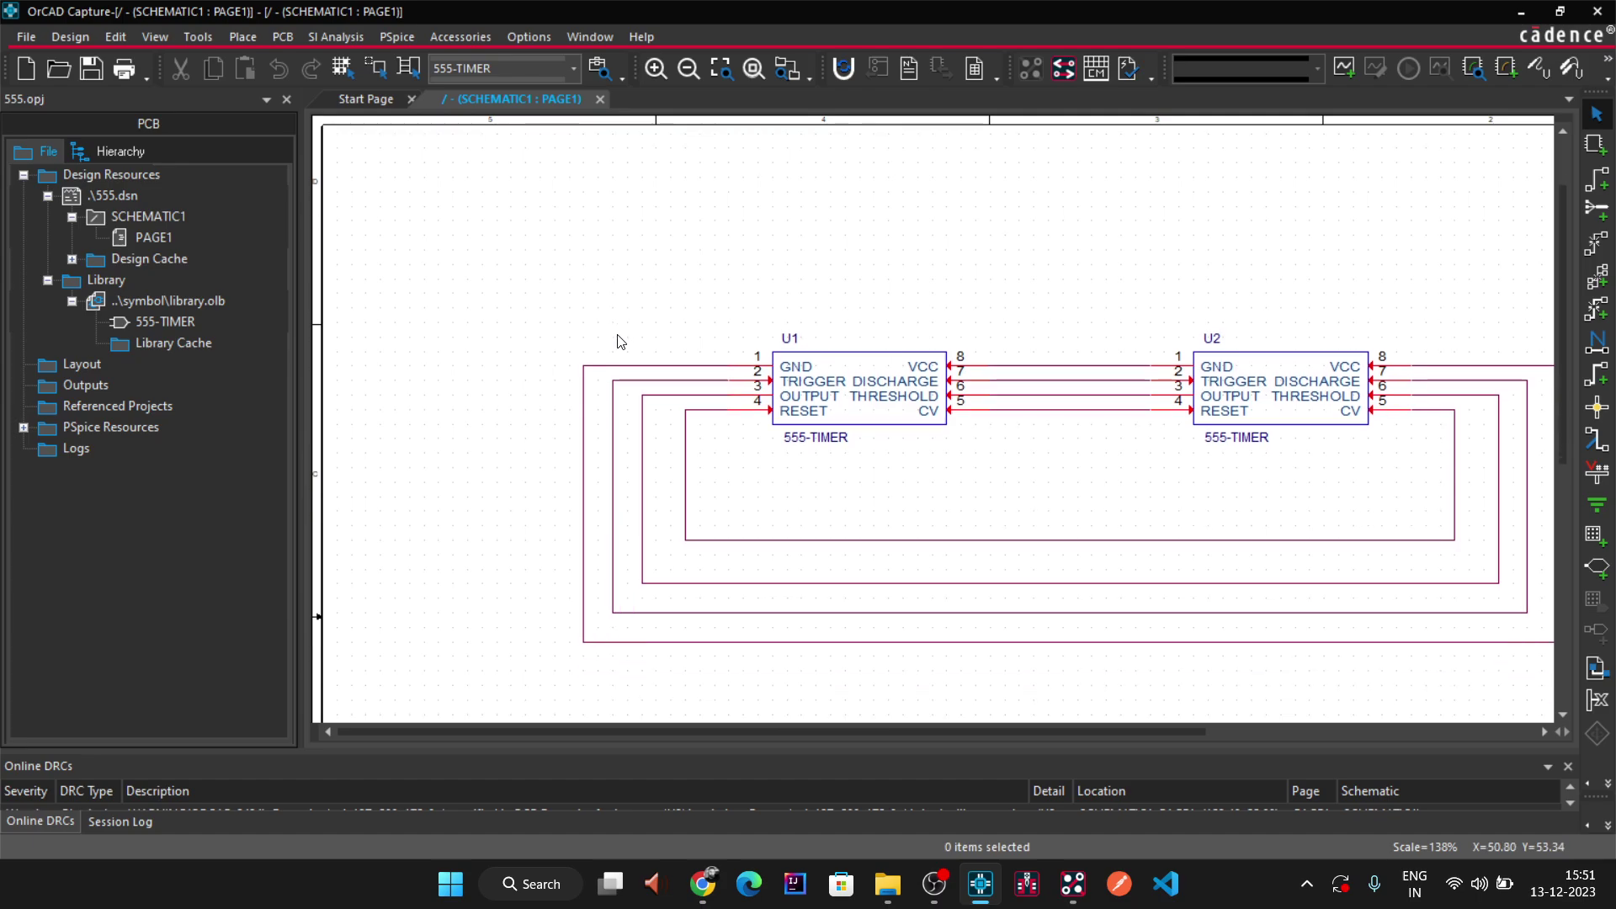
click(1542, 729)
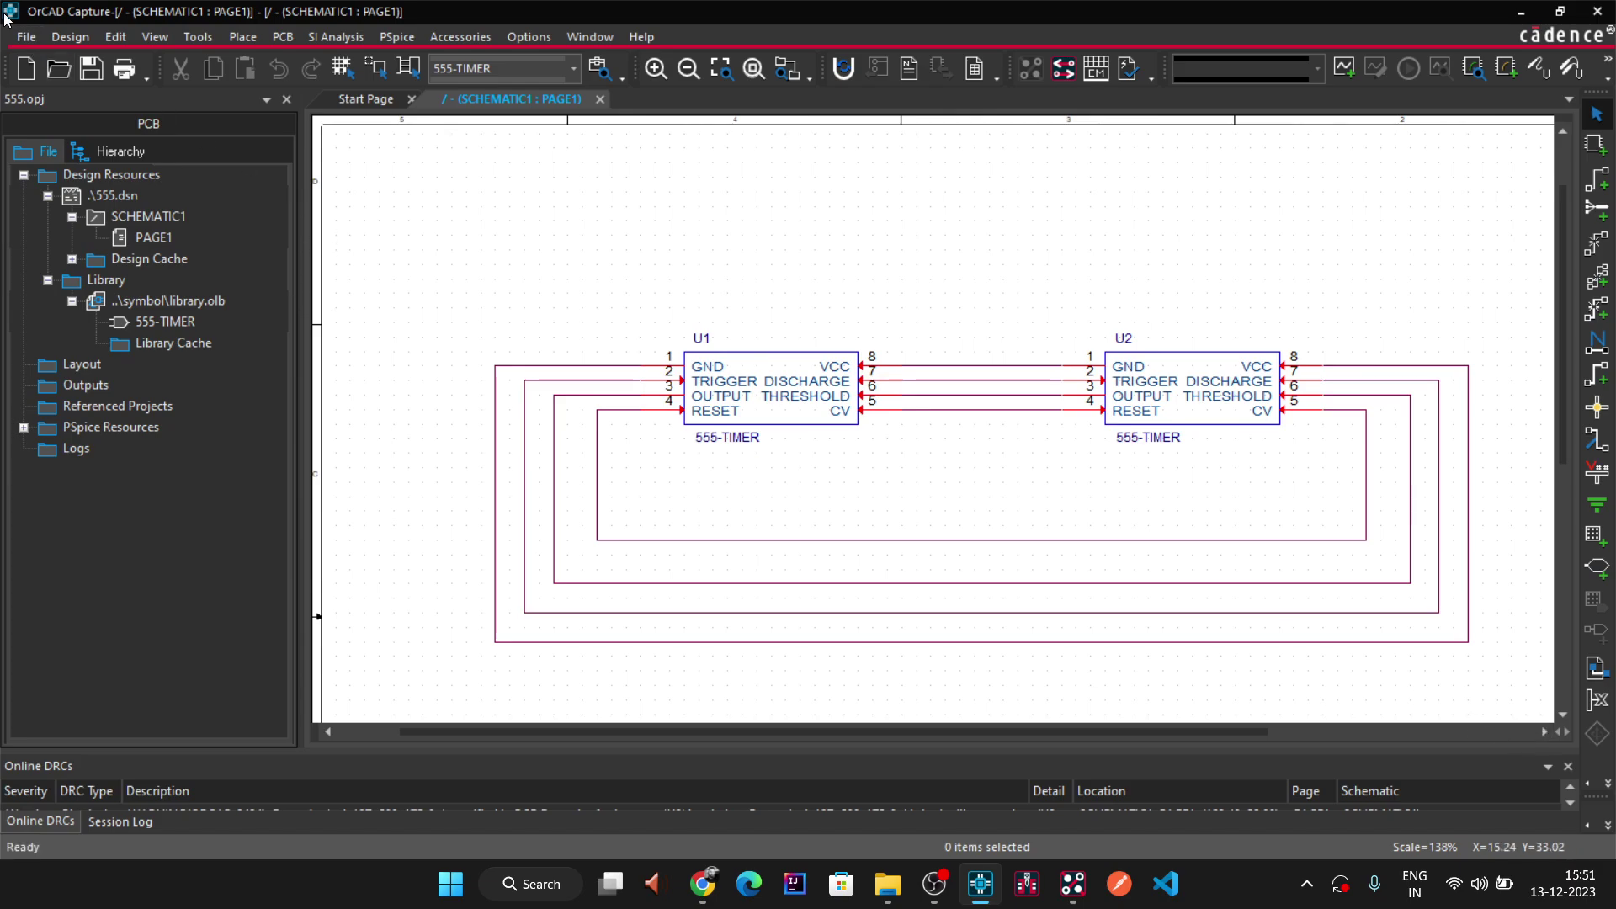
click(19, 37)
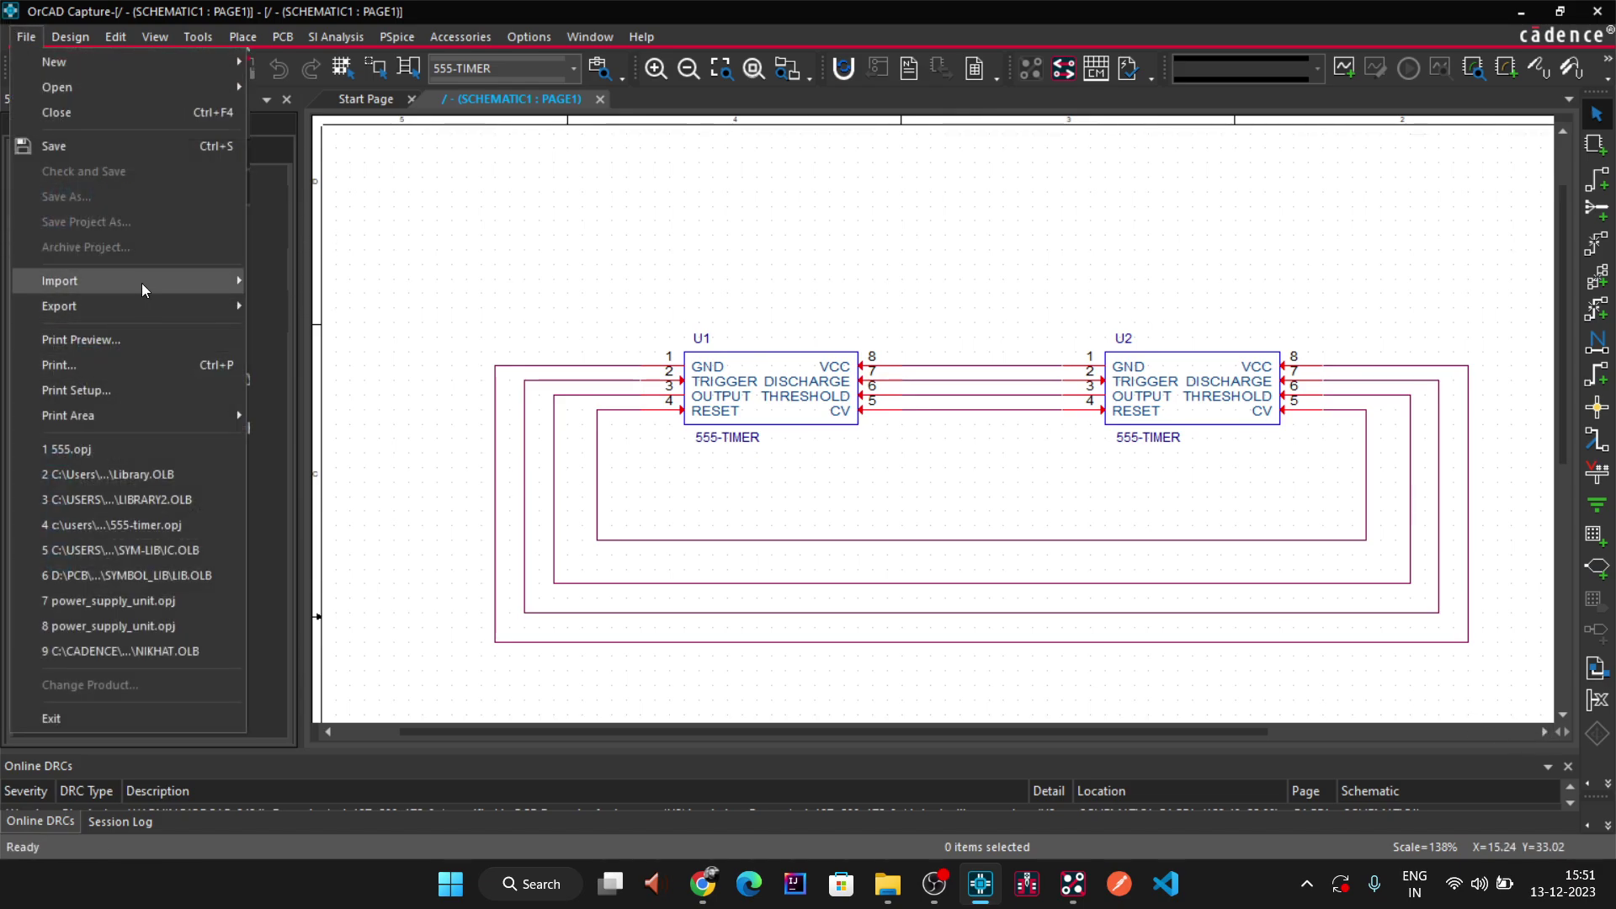
mouse_move(143, 291)
click(26, 37)
click(198, 37)
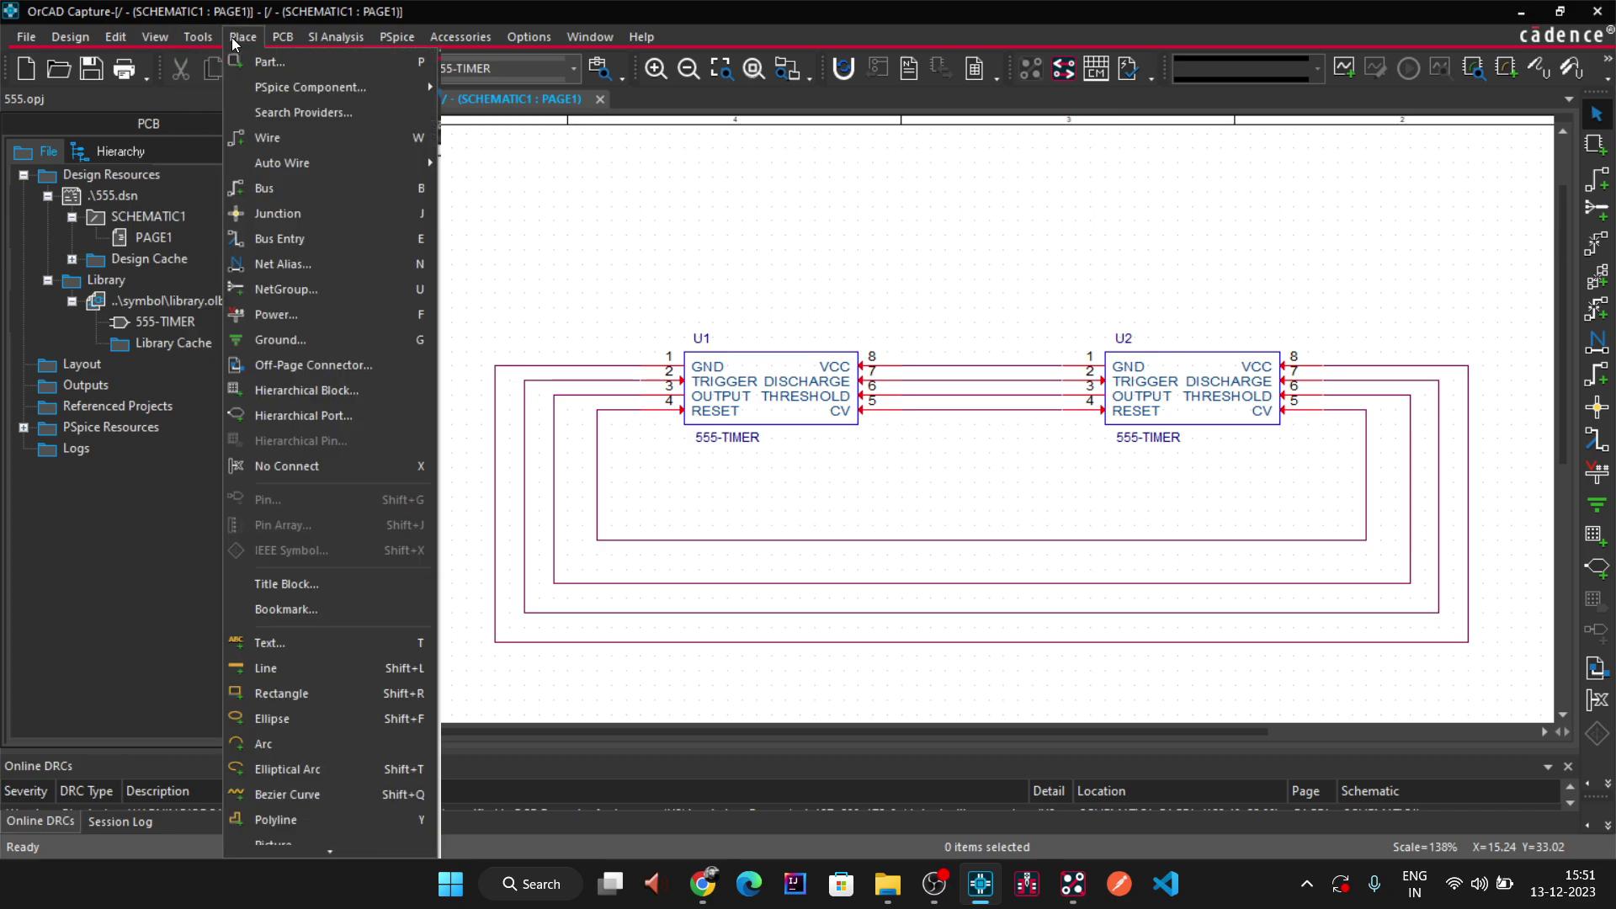
click(242, 37)
- Create the PCB Editor netlist of the schematic, with the netlist files directory set to the Schematic folder inside 555
click(202, 38)
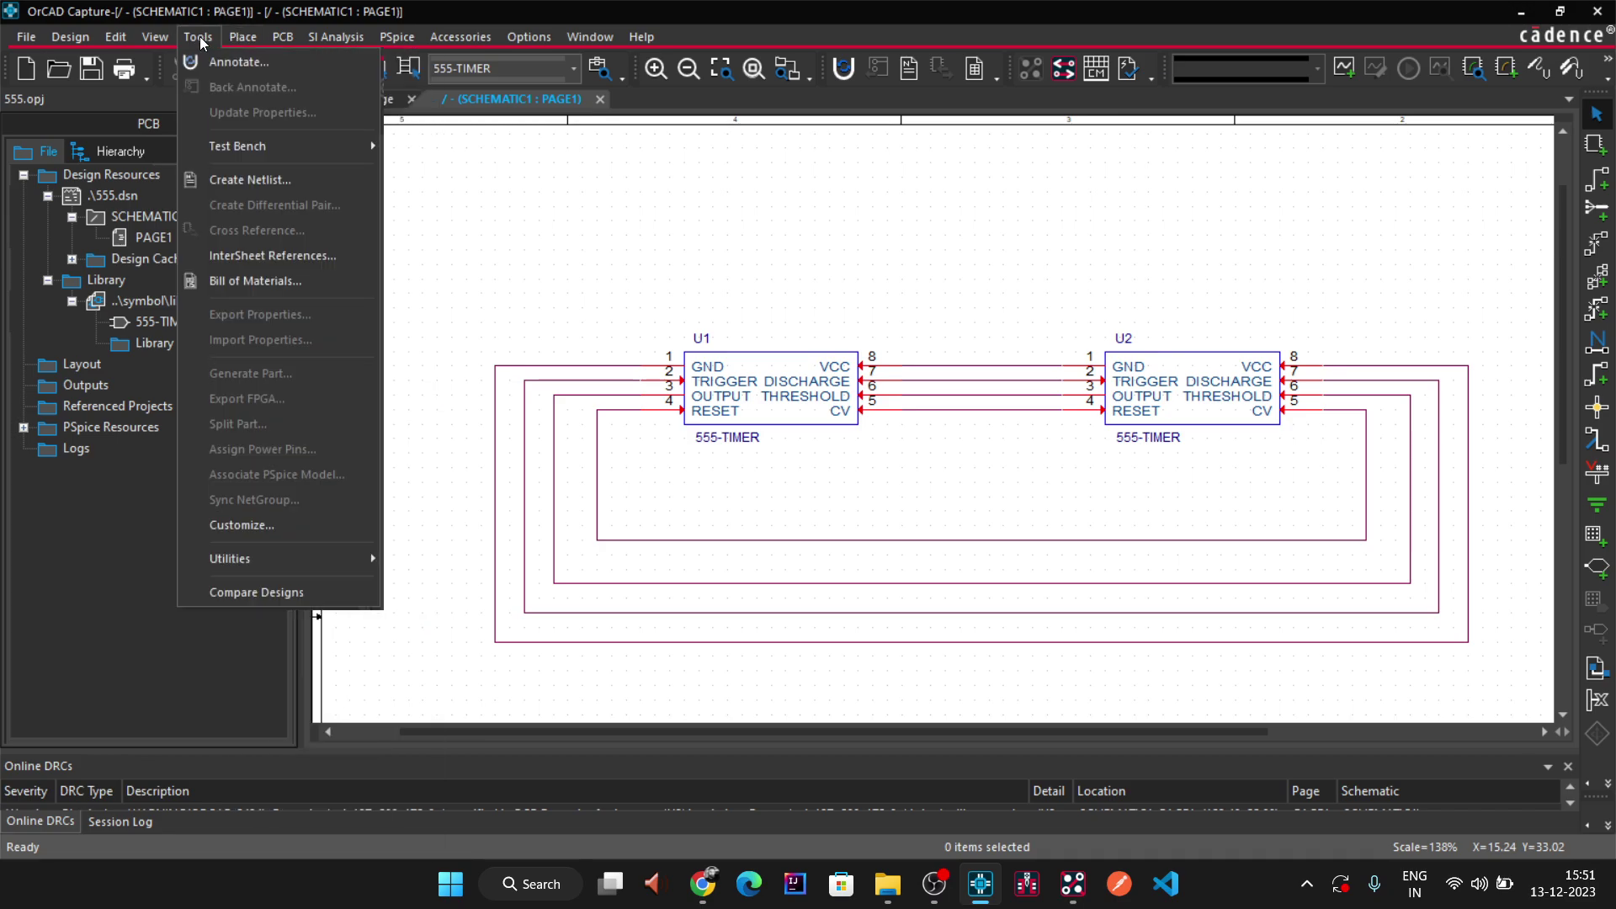
click(249, 178)
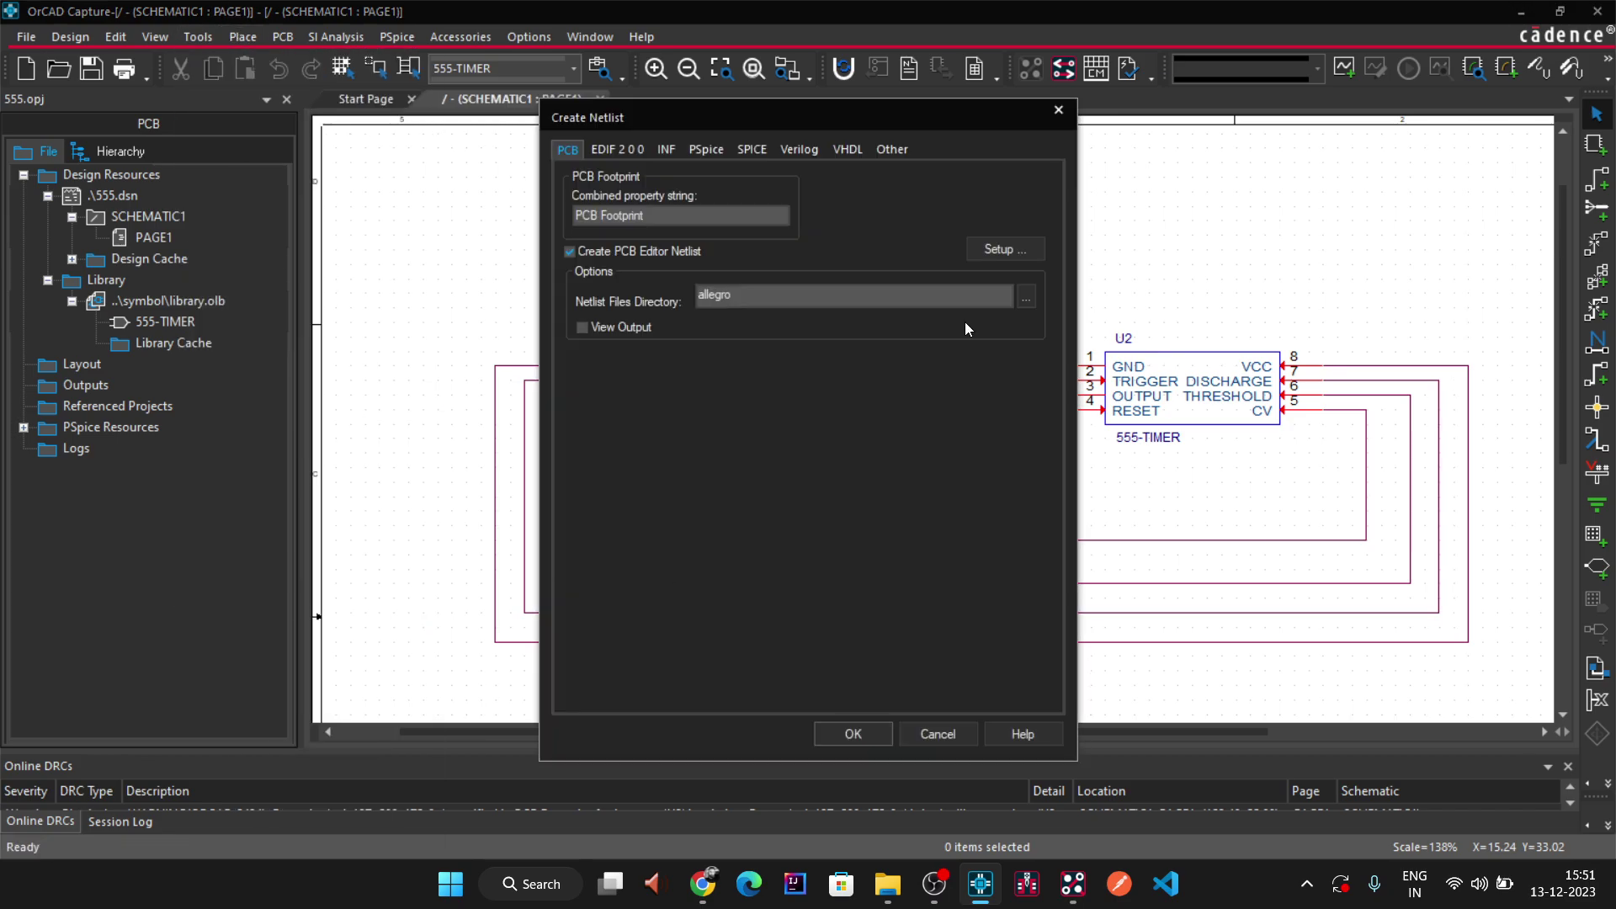
click(768, 297)
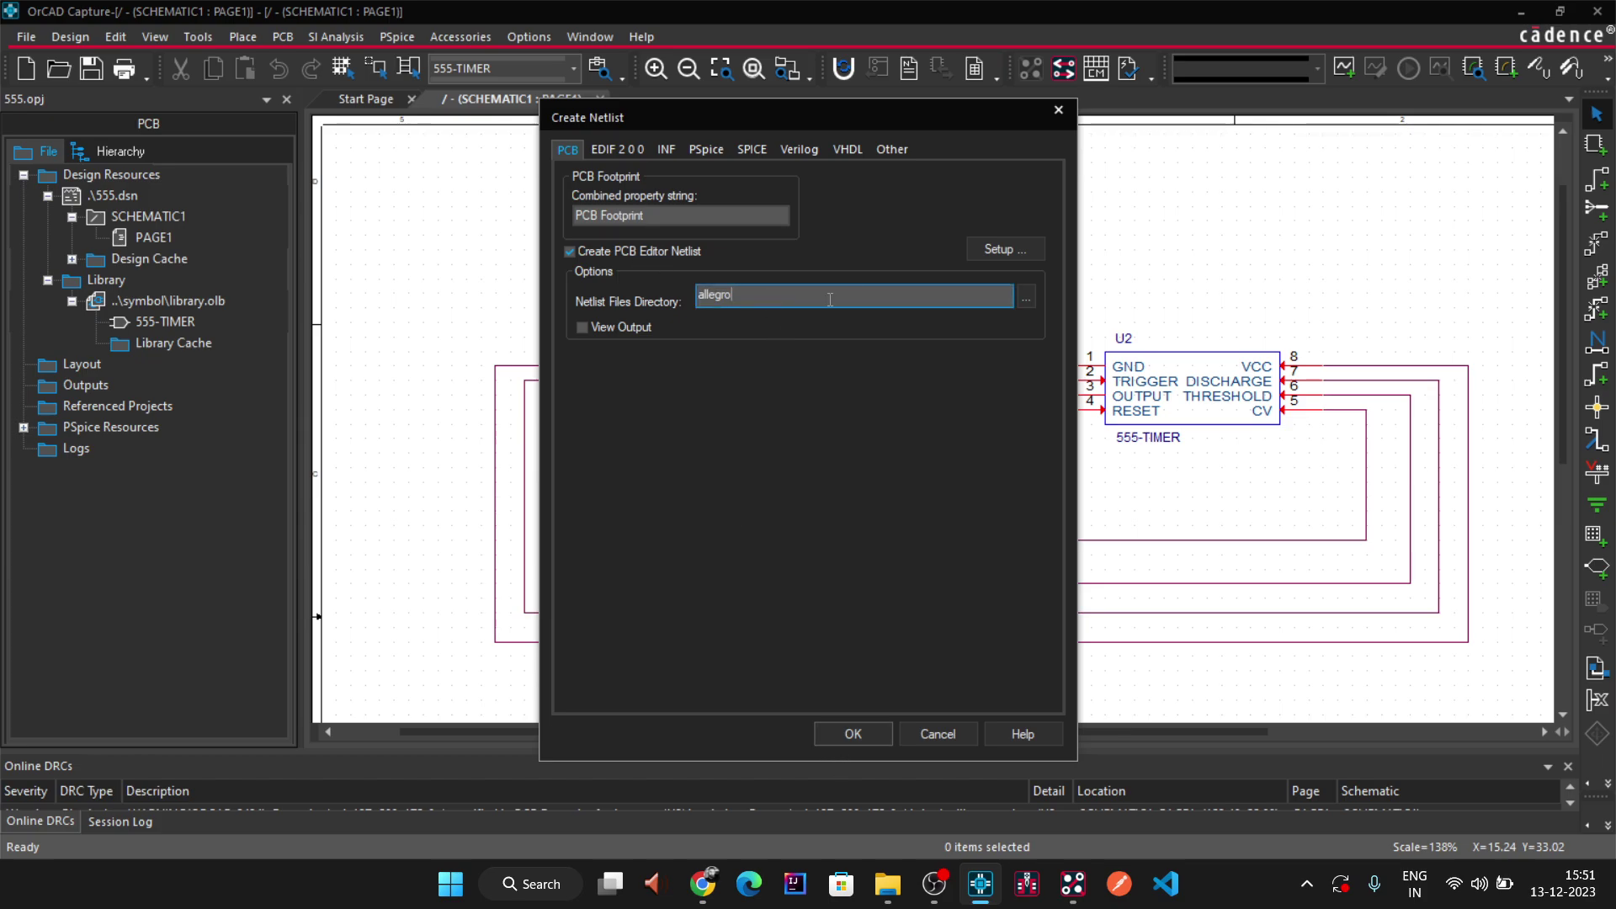
click(1026, 299)
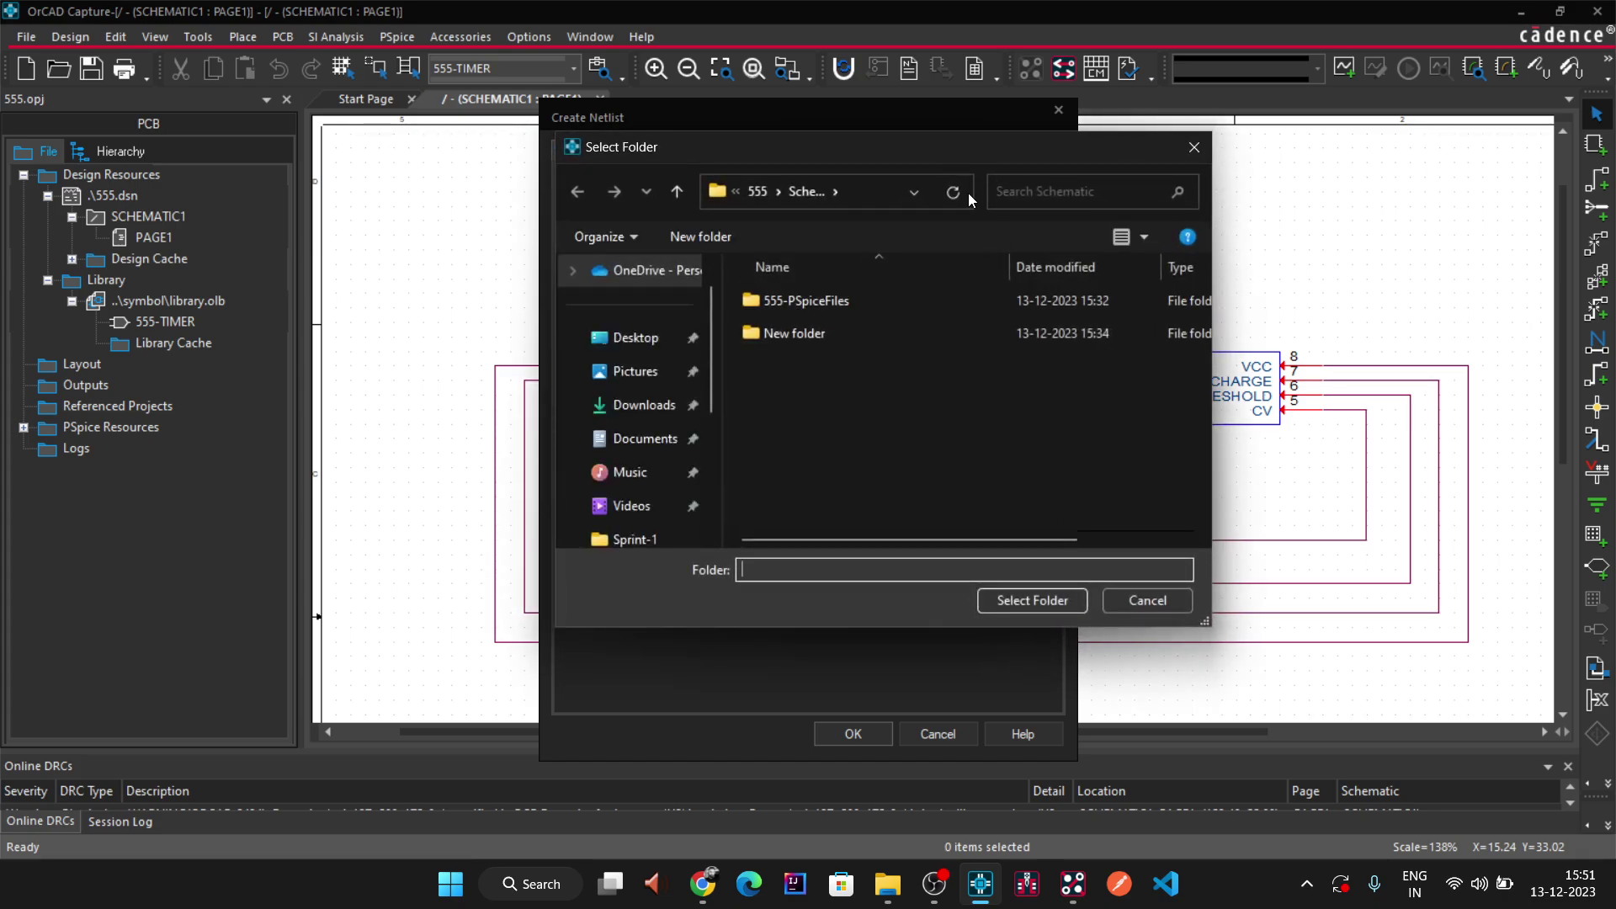
click(675, 191)
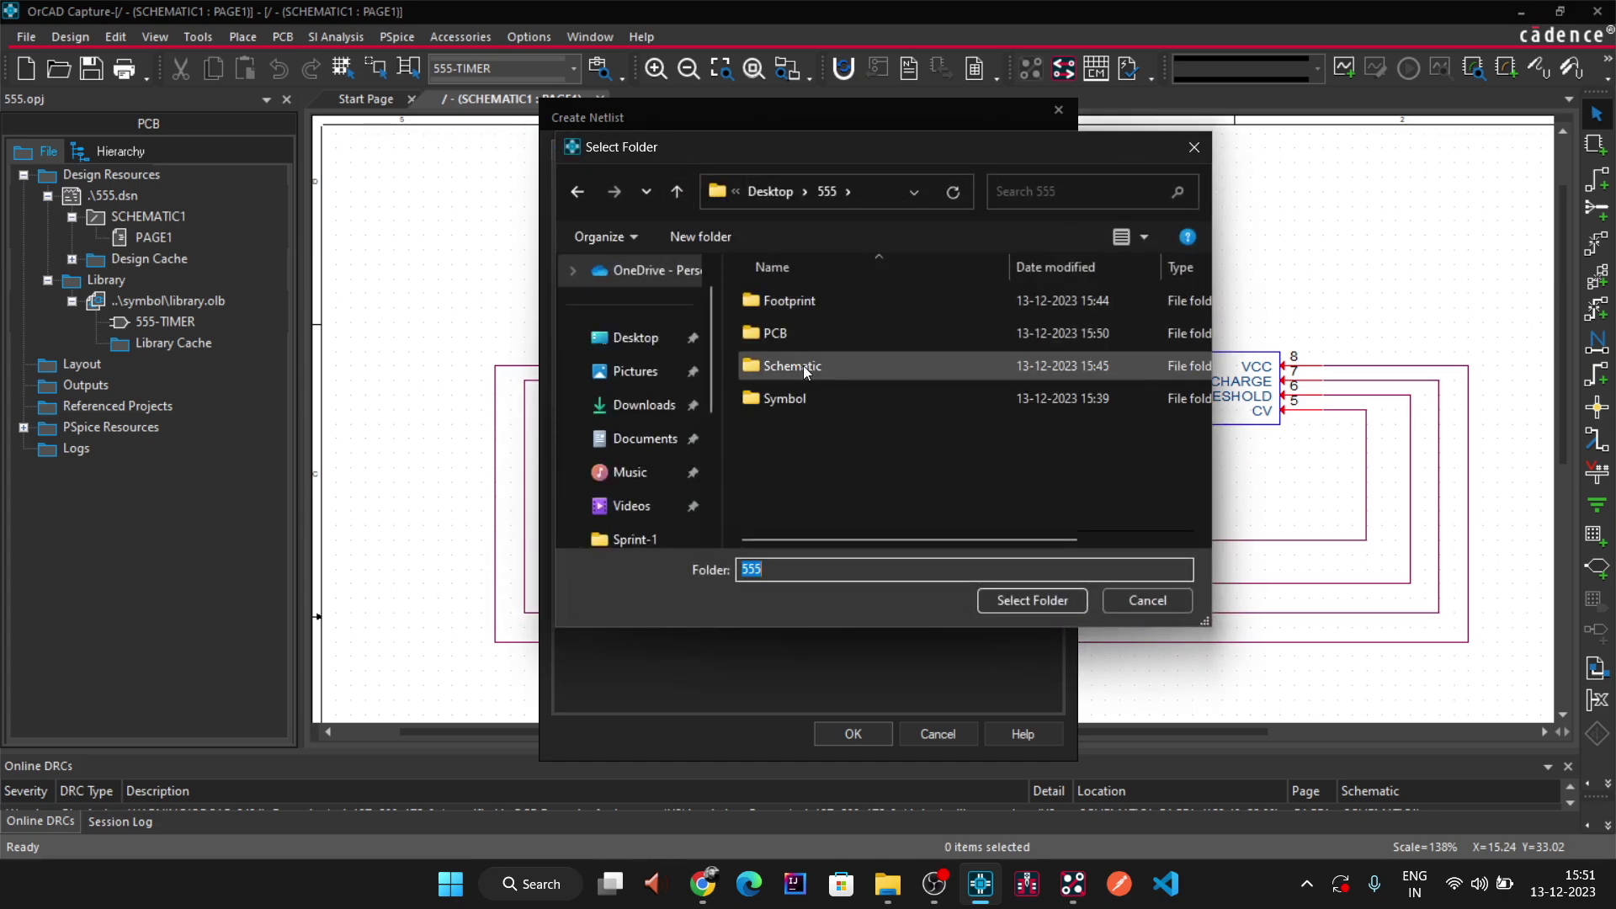
double_click(808, 371)
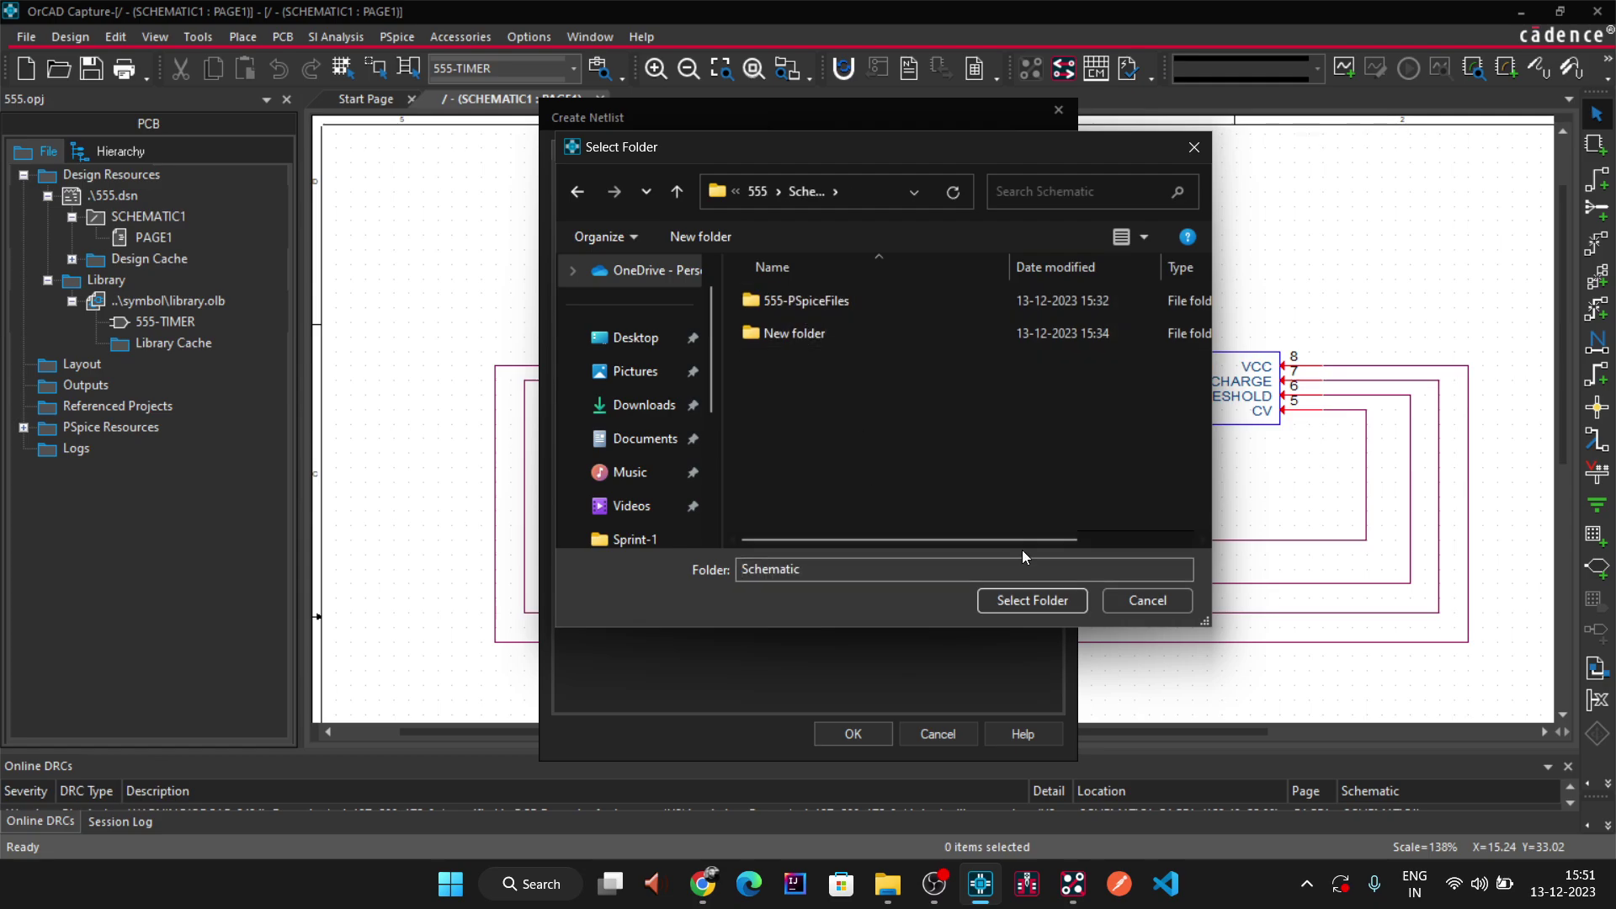
click(1052, 604)
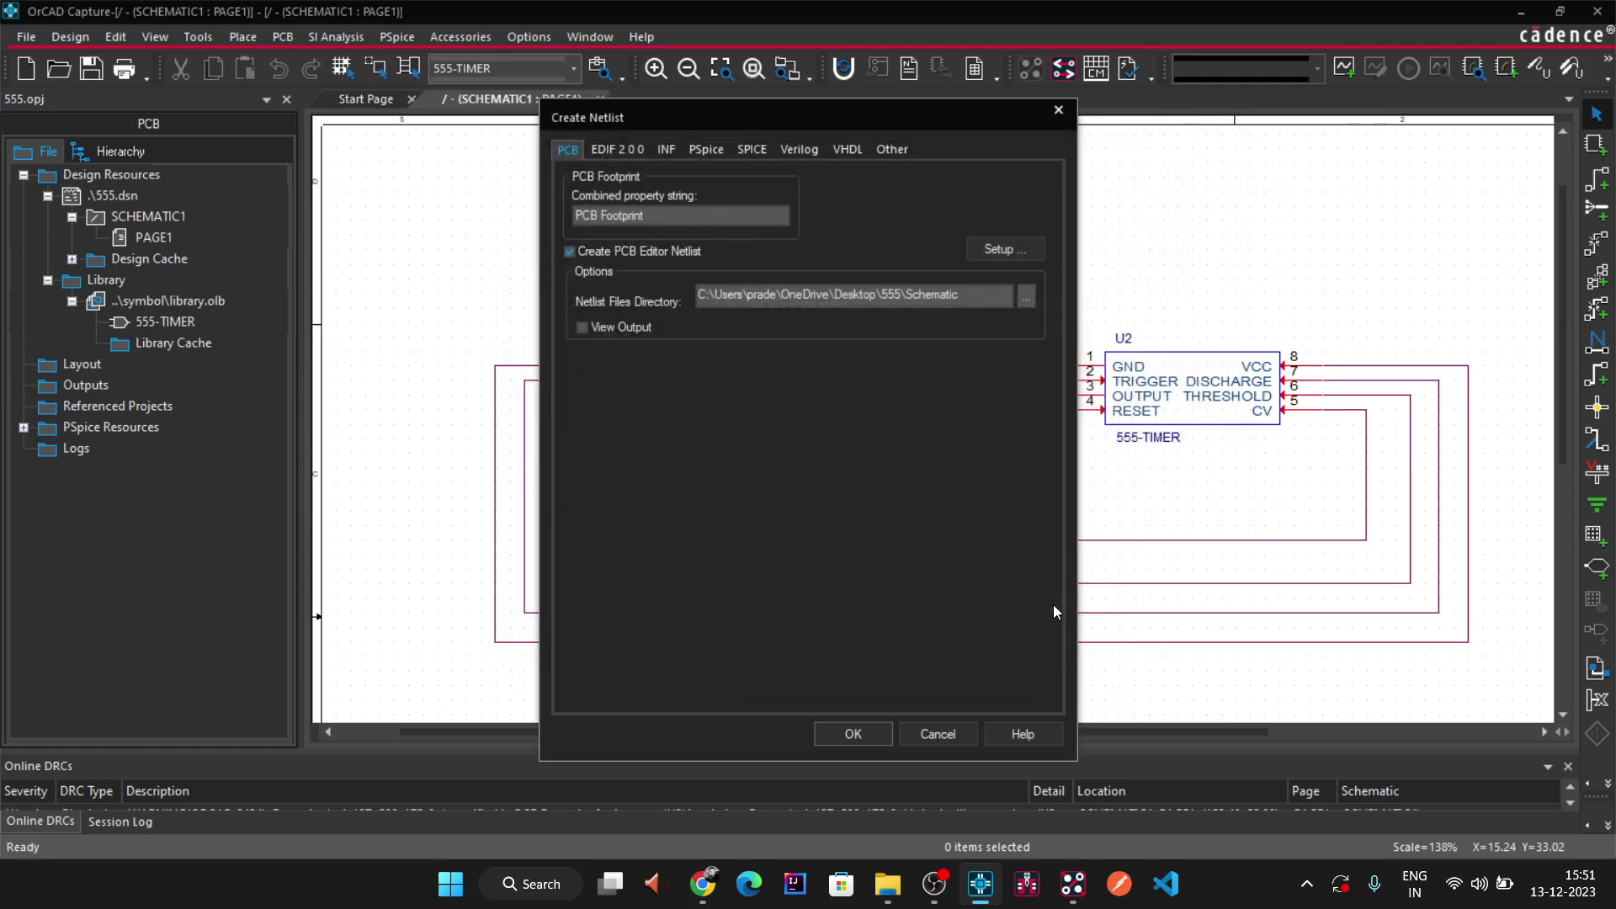
click(853, 734)
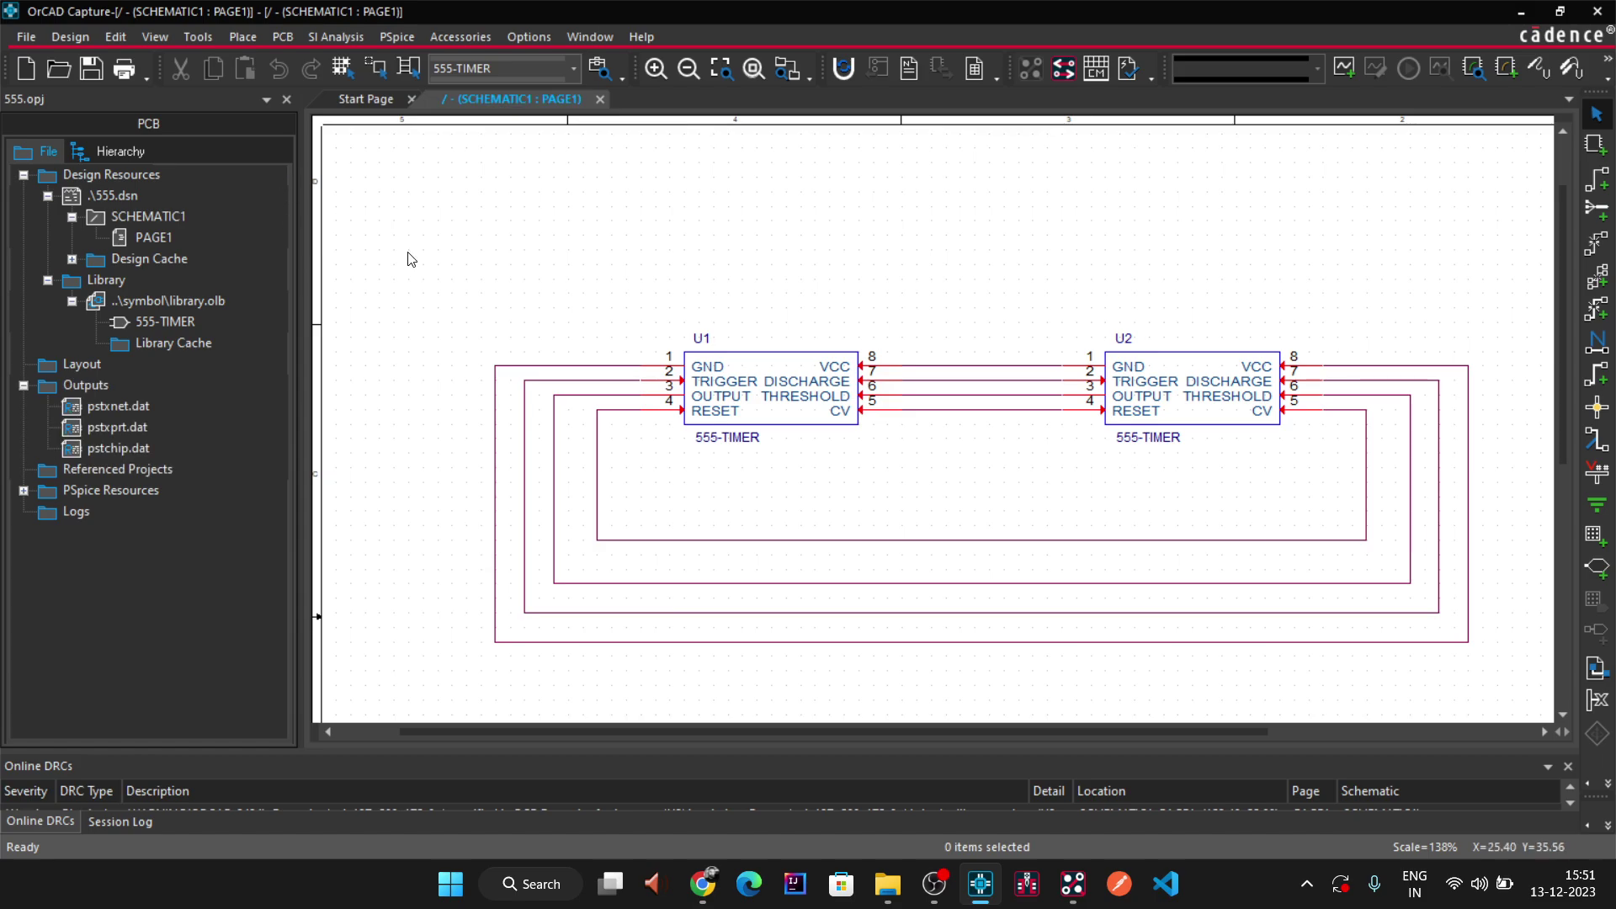
- Switch to Allegro PCB Designer and import the Design entry CIS (Capture) netlist from the Schematic folder inside 555
click(1068, 883)
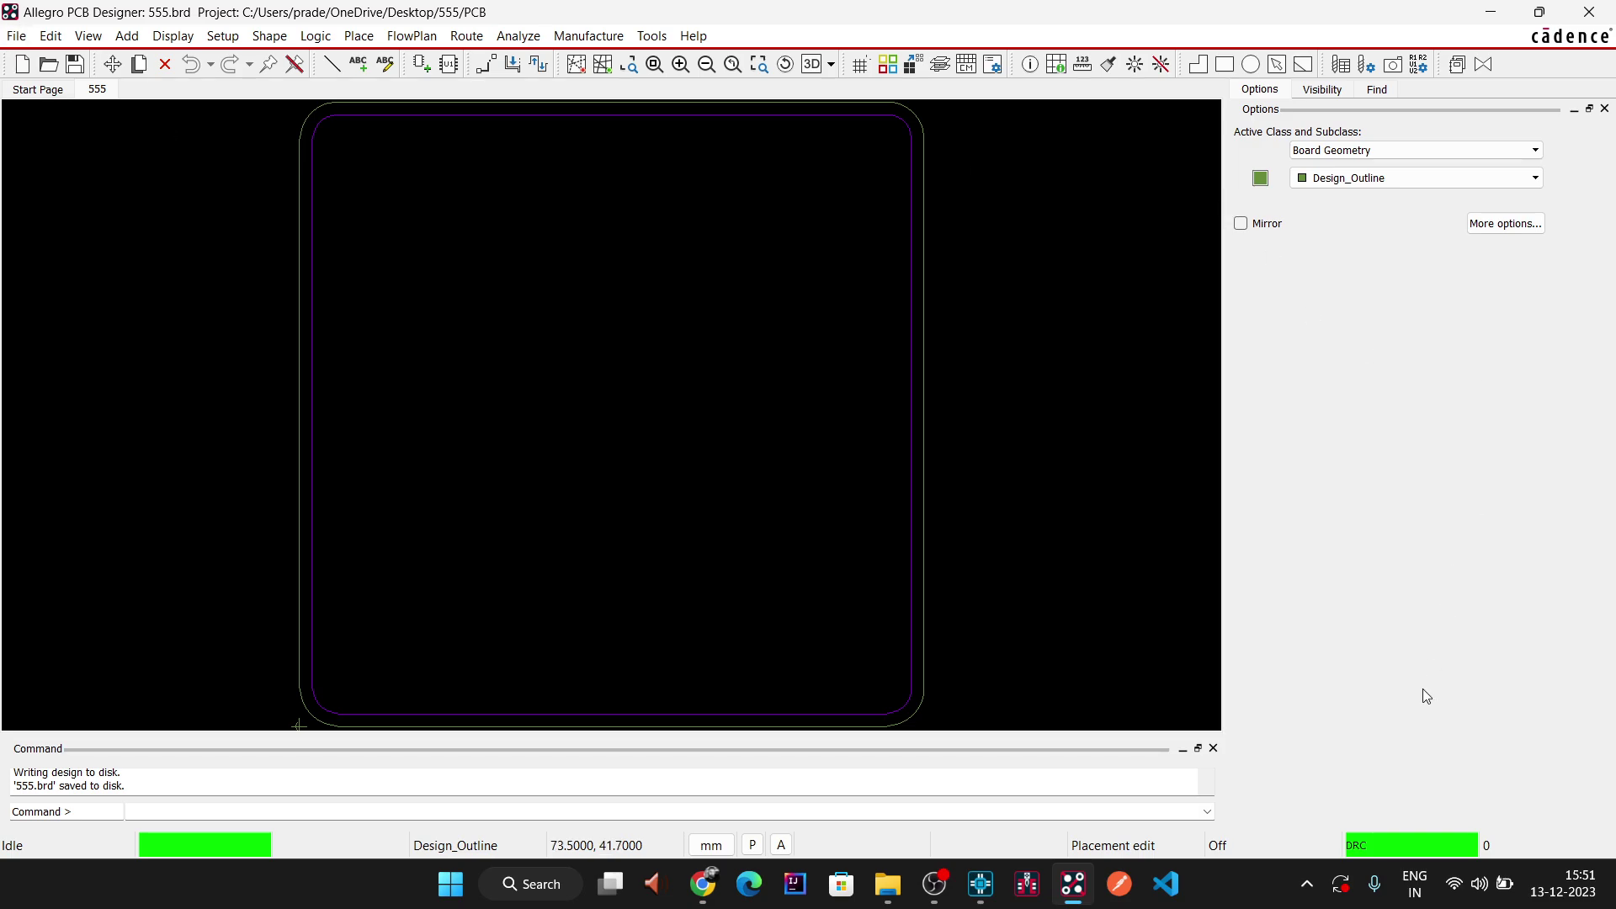
drag(1250, 252, 1612, 695)
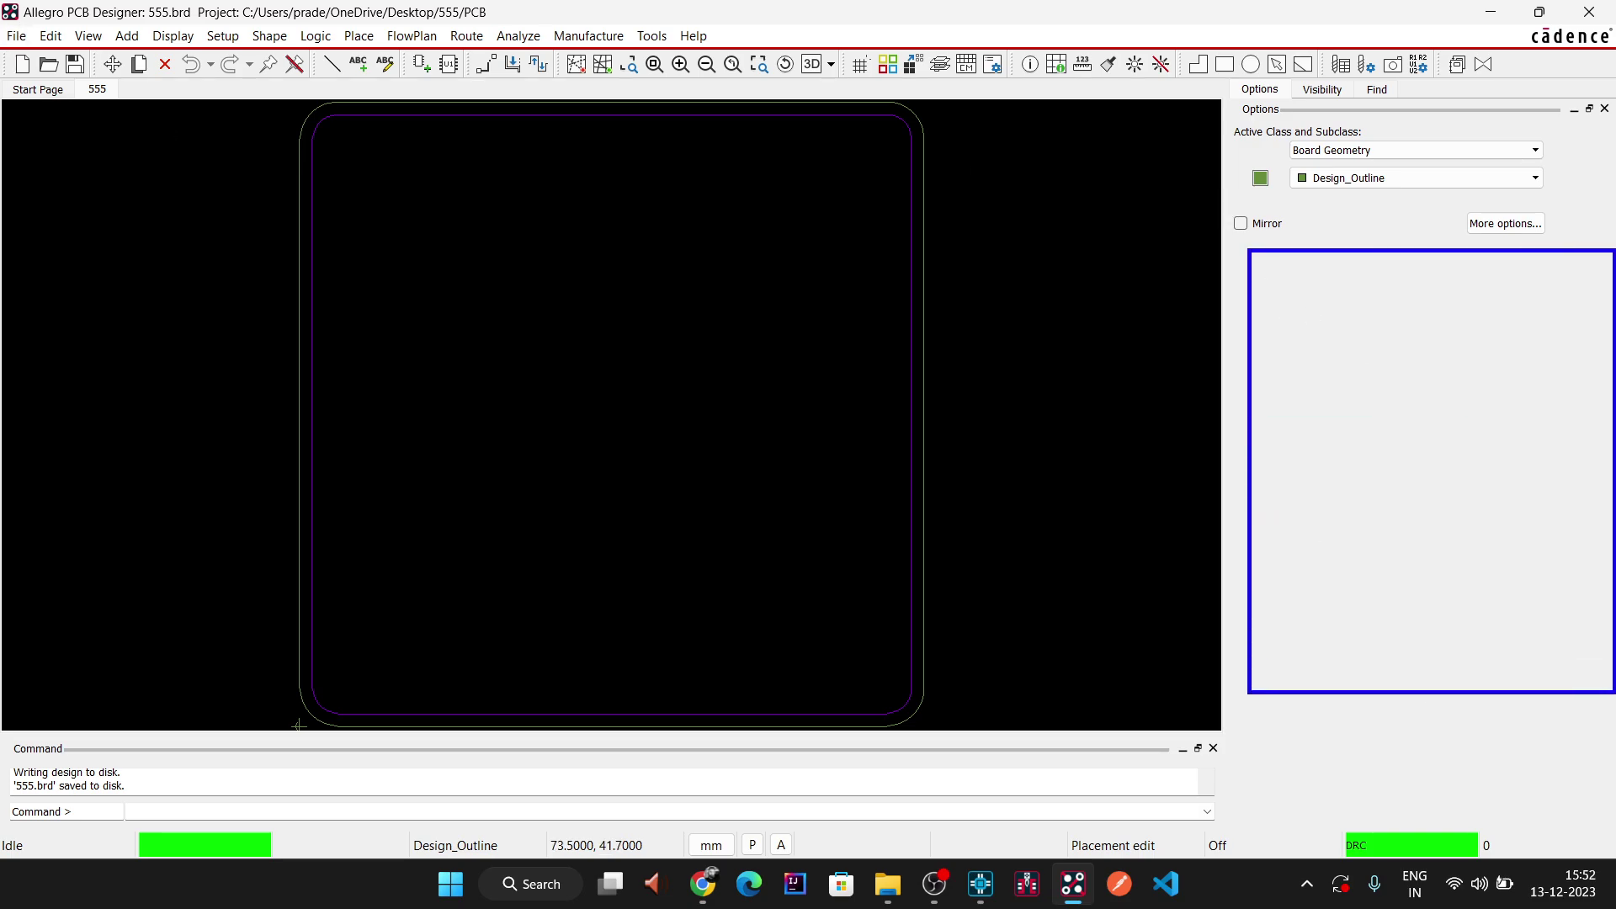
mouse_move(1320, 426)
mouse_down()
mouse_move(1384, 404)
mouse_move(1457, 437)
mouse_up()
key(Escape)
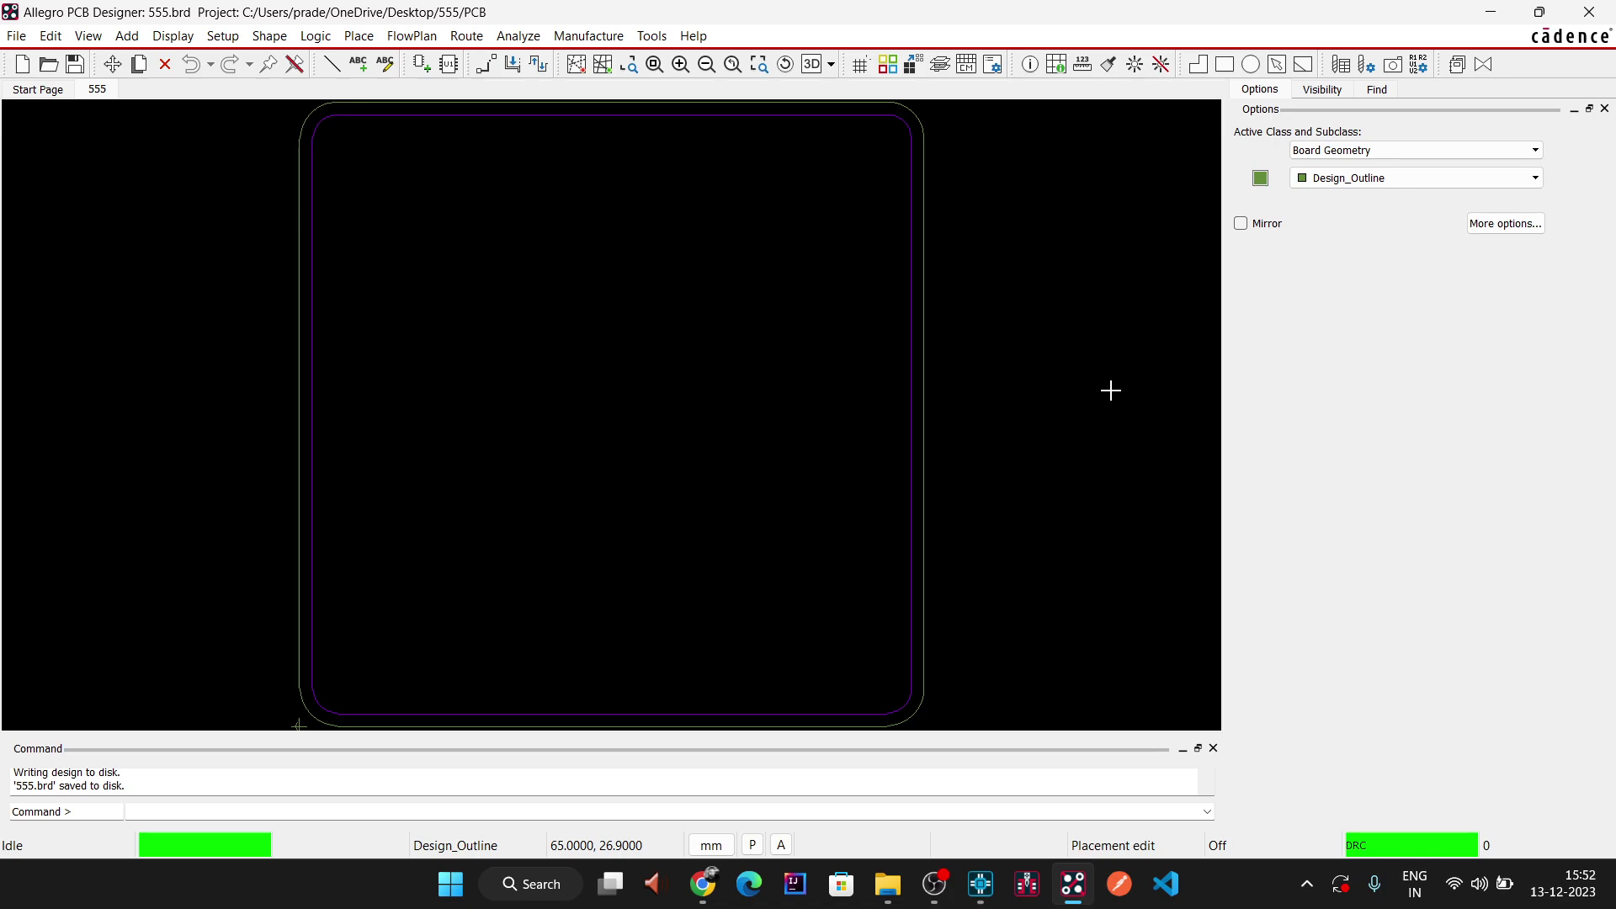
click(14, 32)
mouse_move(116, 217)
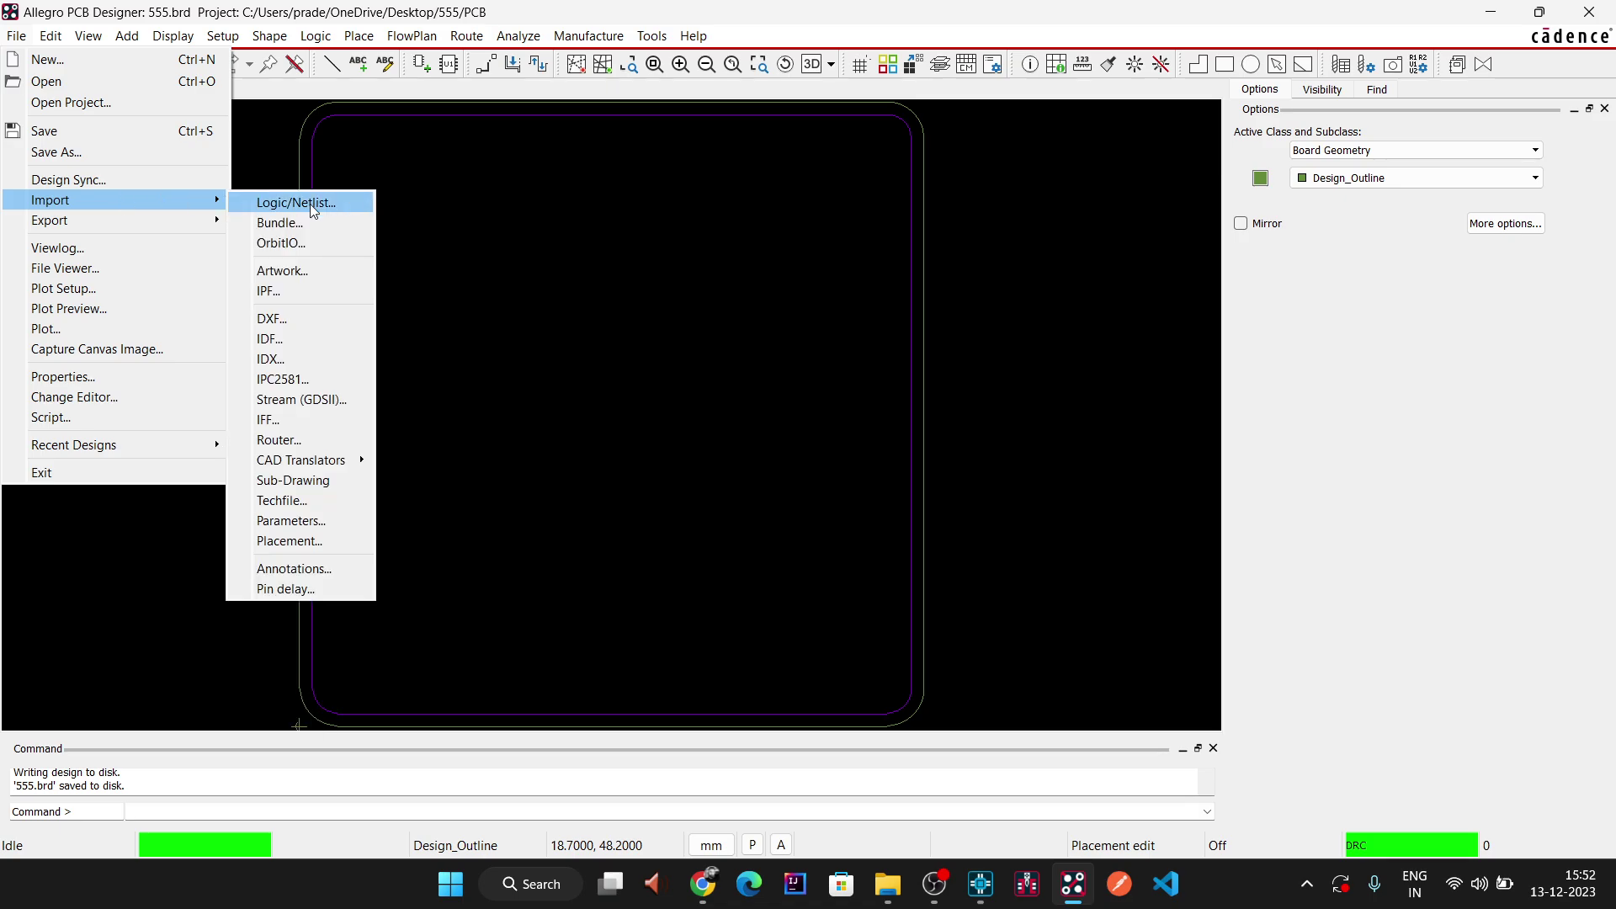
click(309, 204)
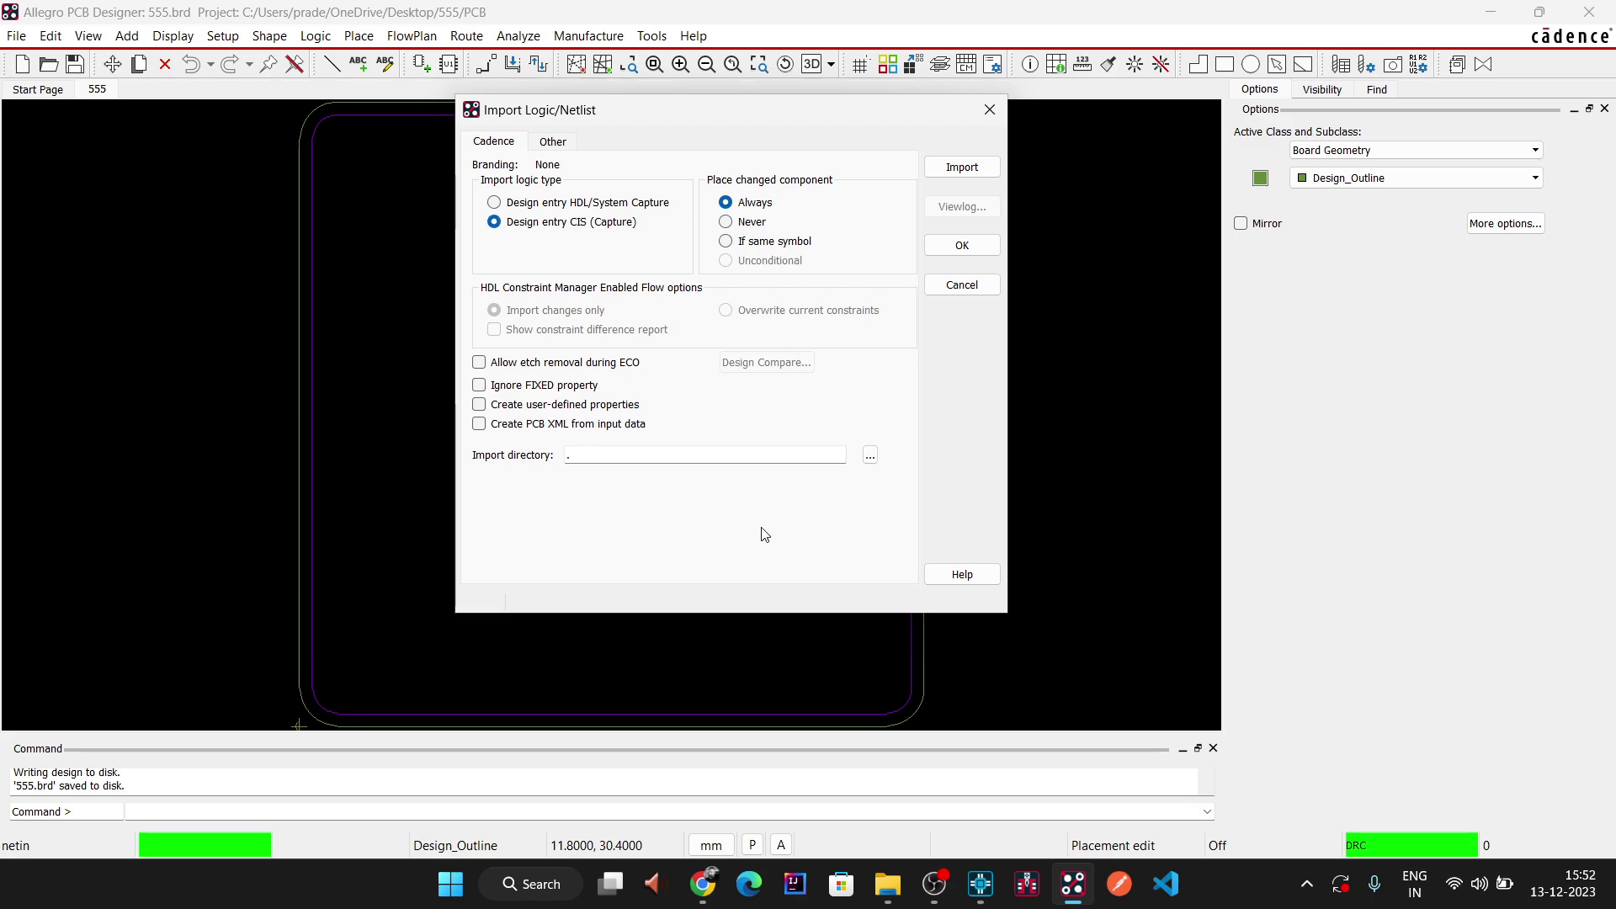
click(869, 456)
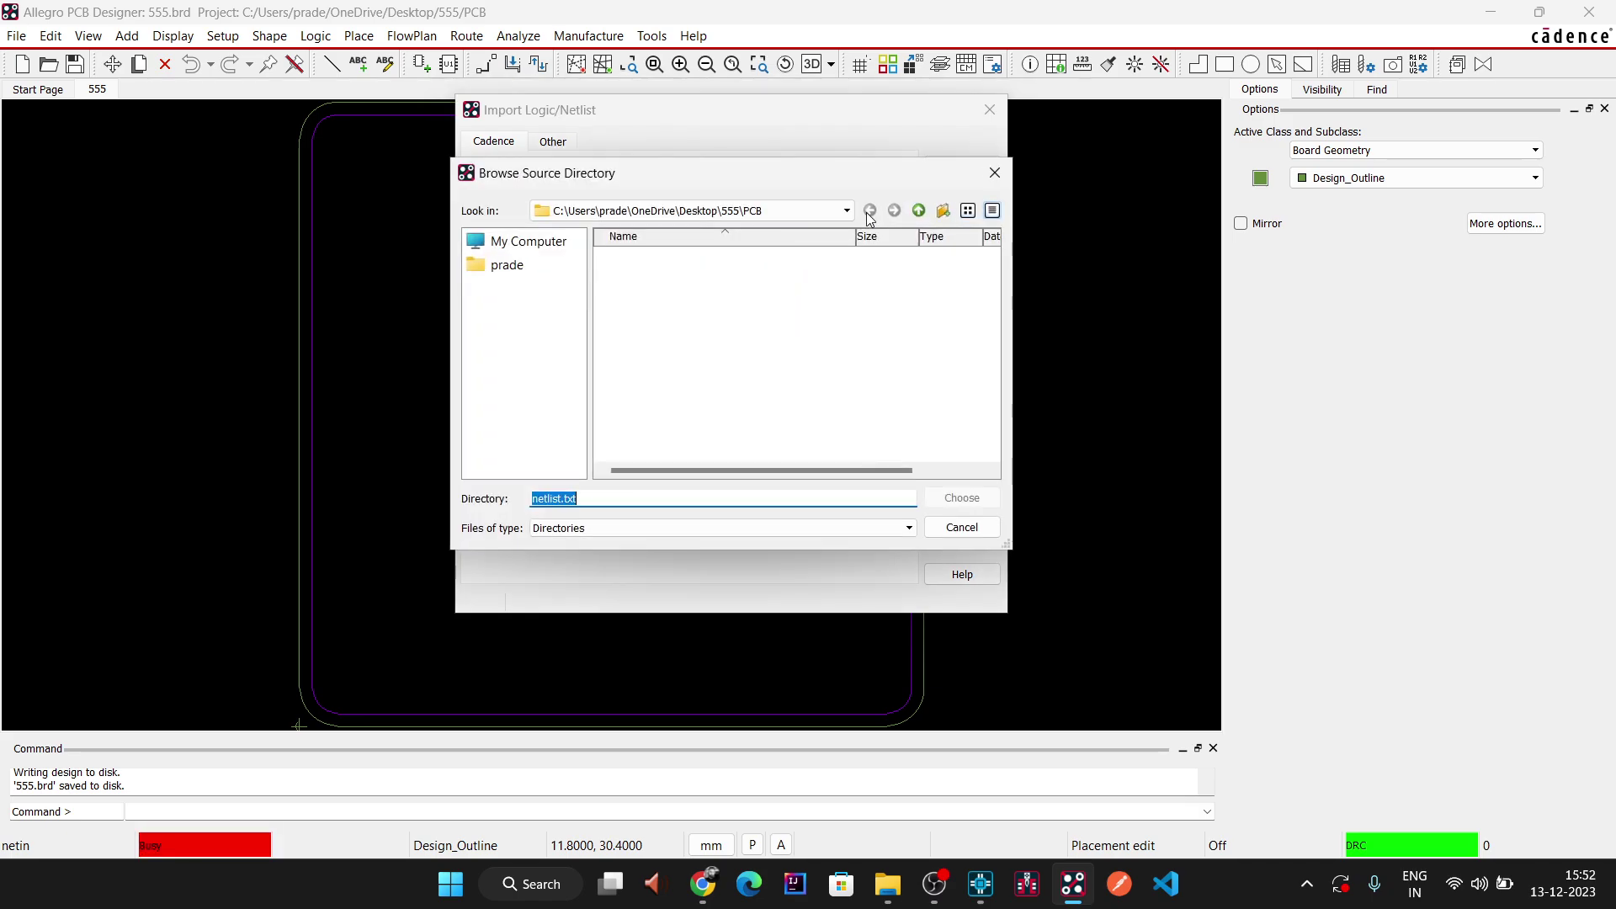
click(918, 212)
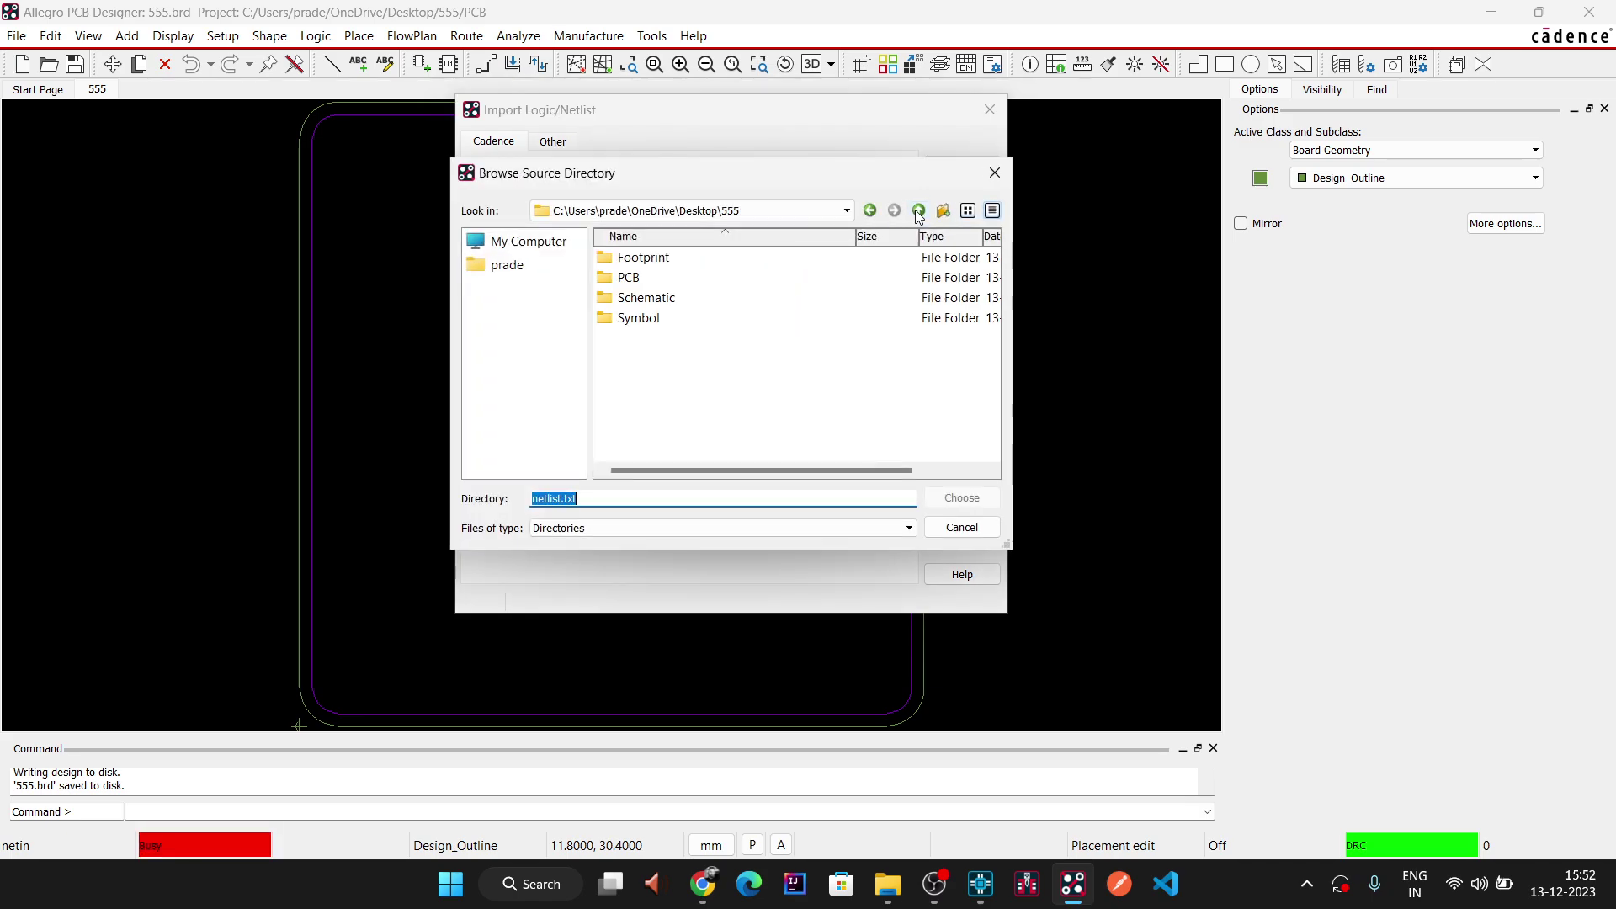
double_click(673, 301)
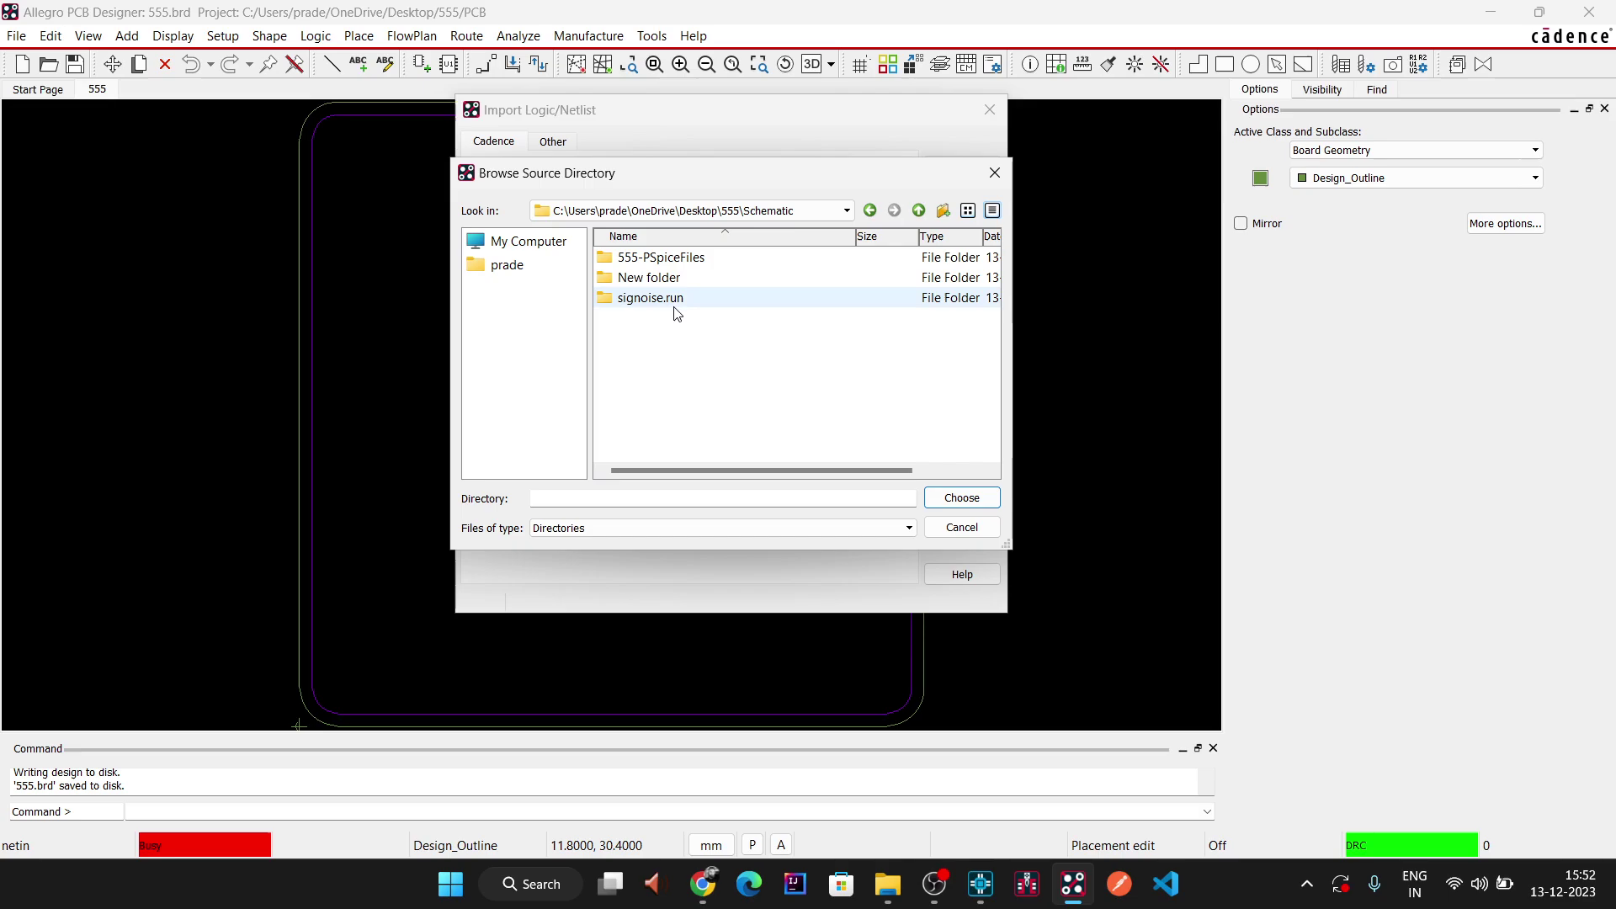
click(961, 497)
click(974, 166)
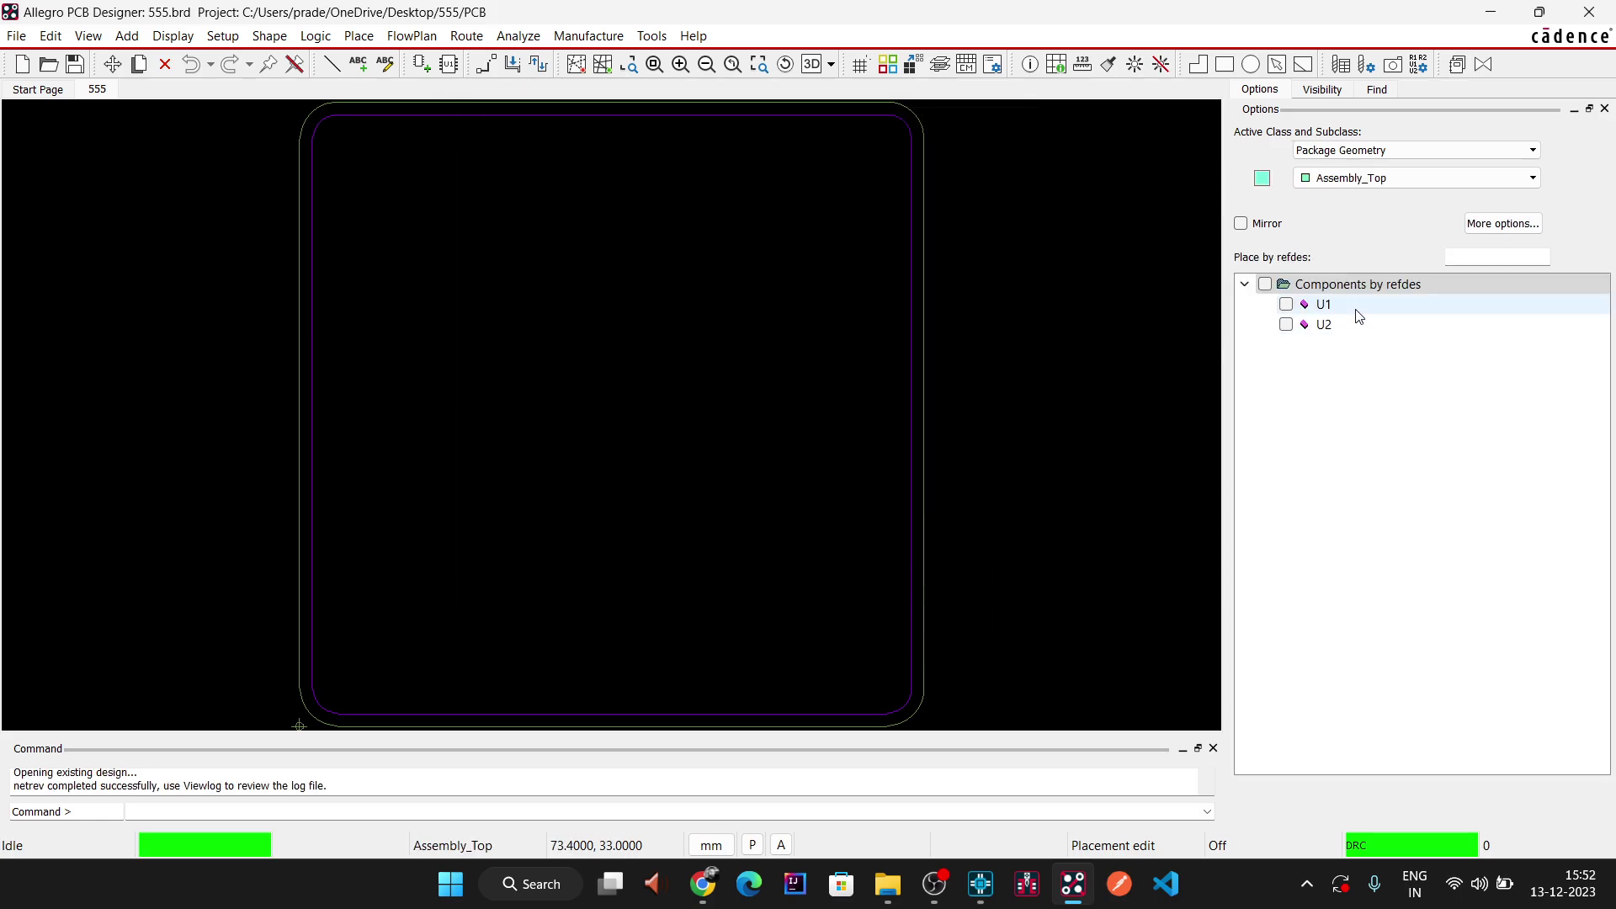
- Place U1 at about (13.2, 37.0) and U2 at about (32.6, 37.3) in the upper half of the board
click(1287, 305)
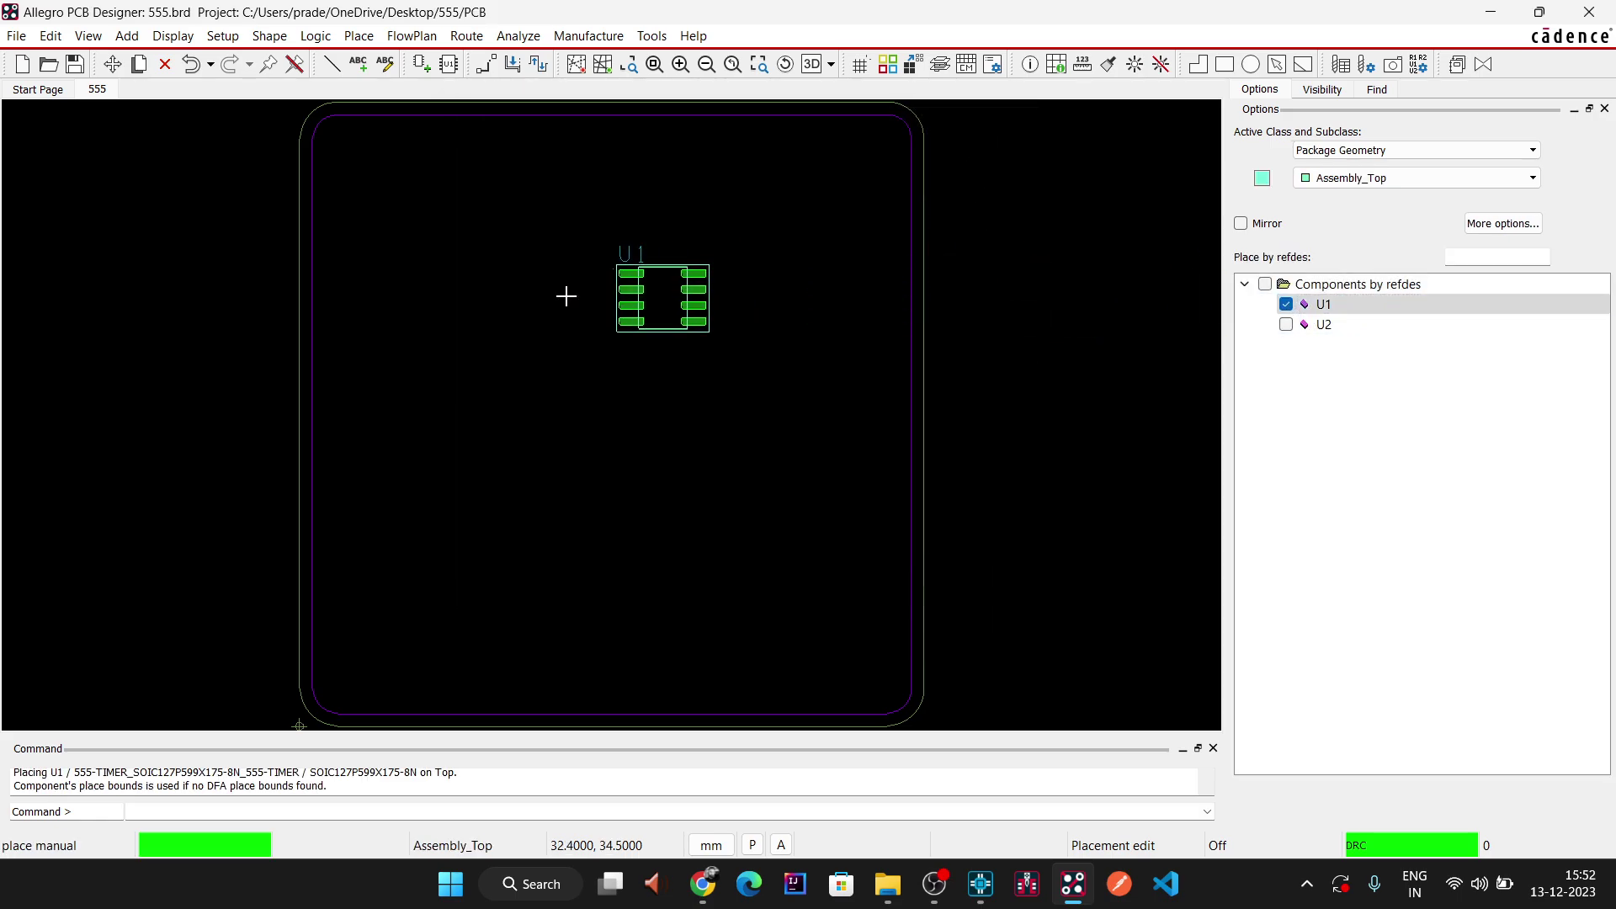
click(464, 265)
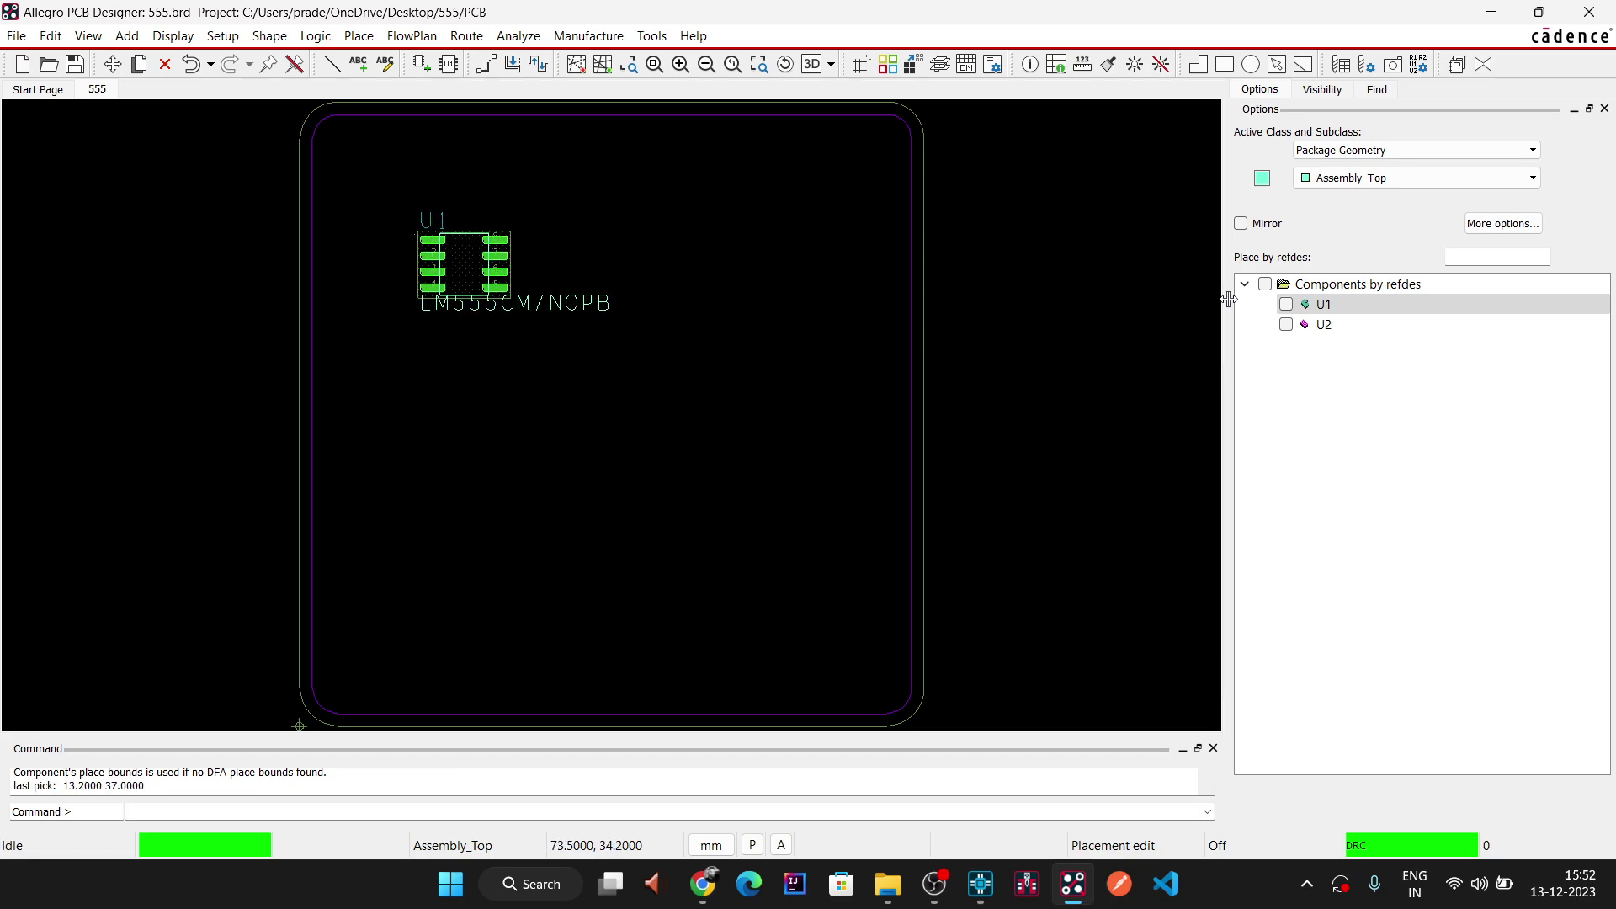
click(1285, 325)
click(707, 260)
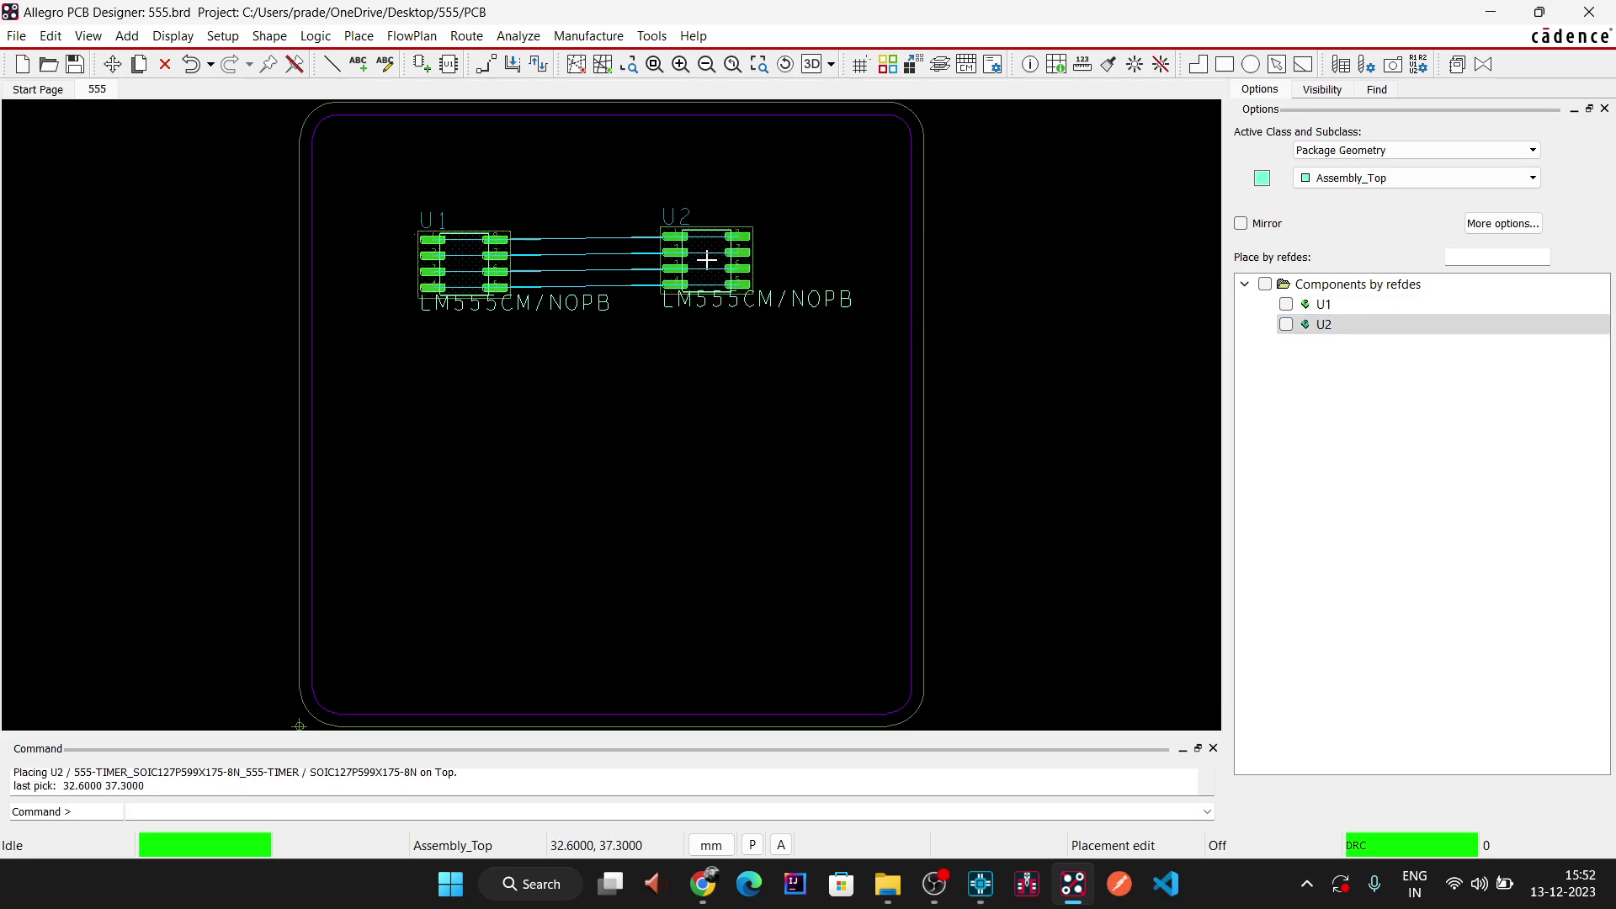
right_click(678, 374)
click(662, 384)
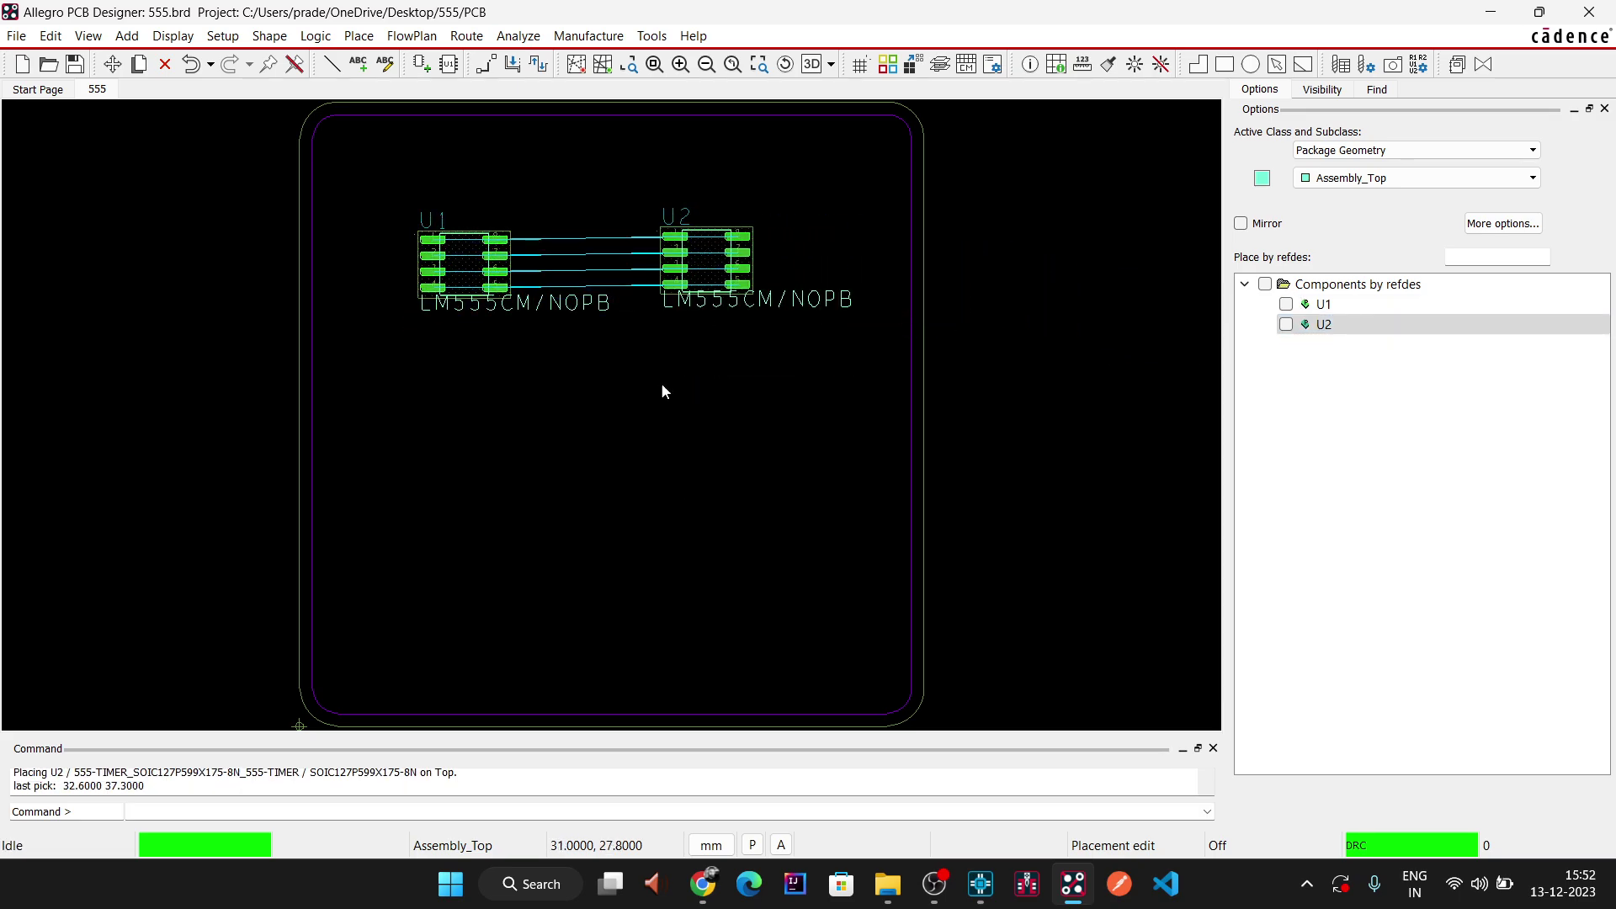
- Blank all ratsnest lines and view the two placed components on the board in the 3D Canvas
click(172, 36)
mouse_move(319, 446)
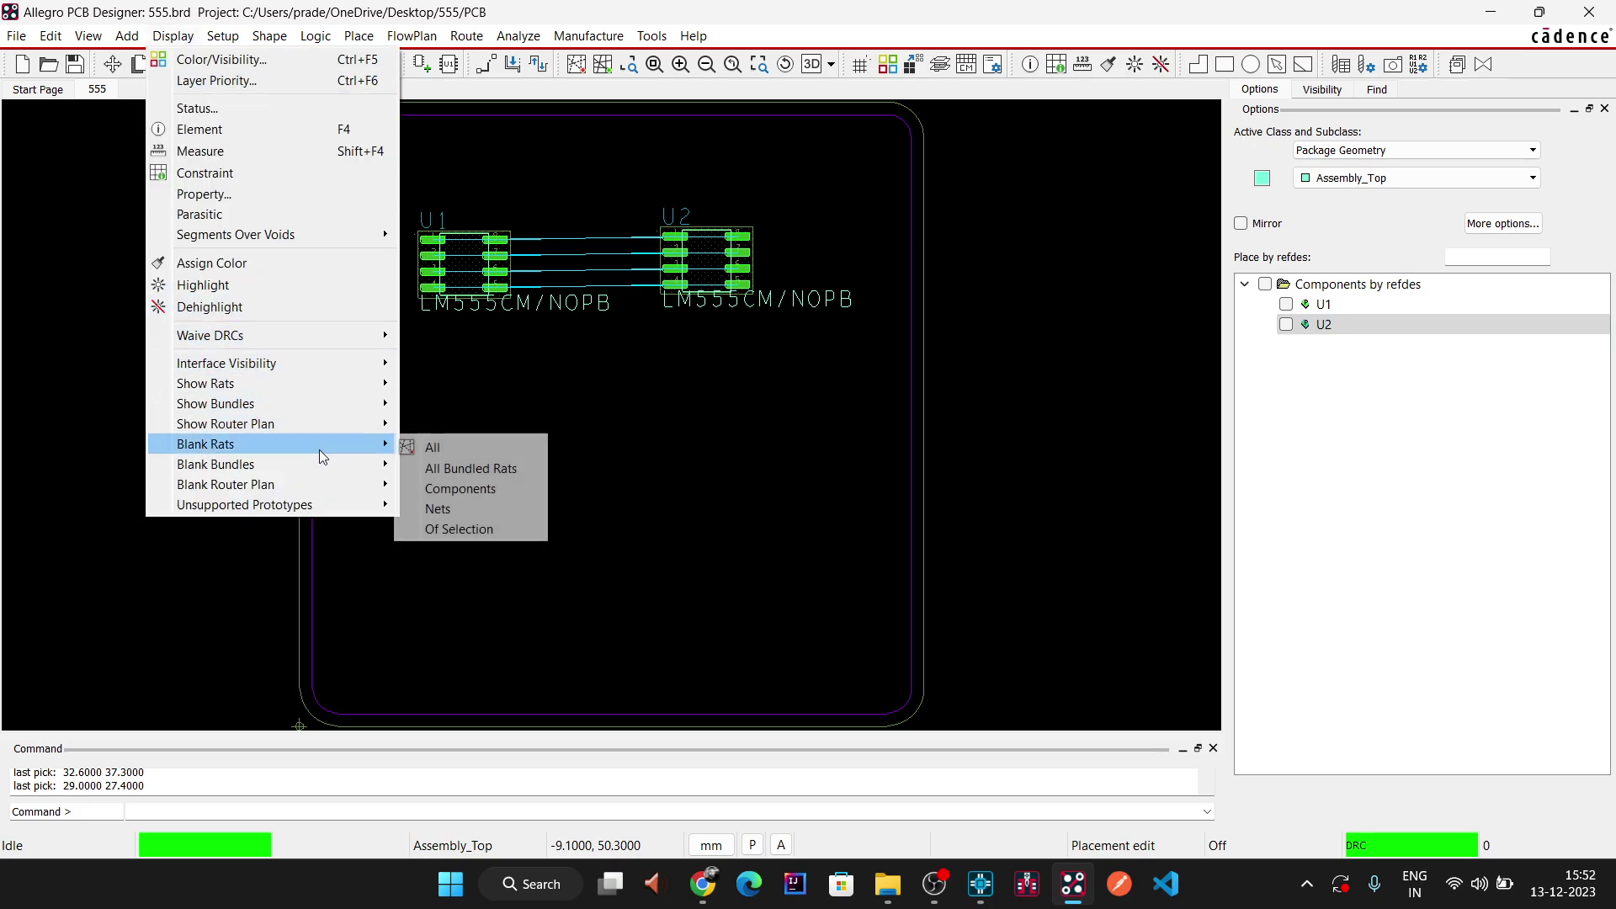
click(425, 444)
click(583, 459)
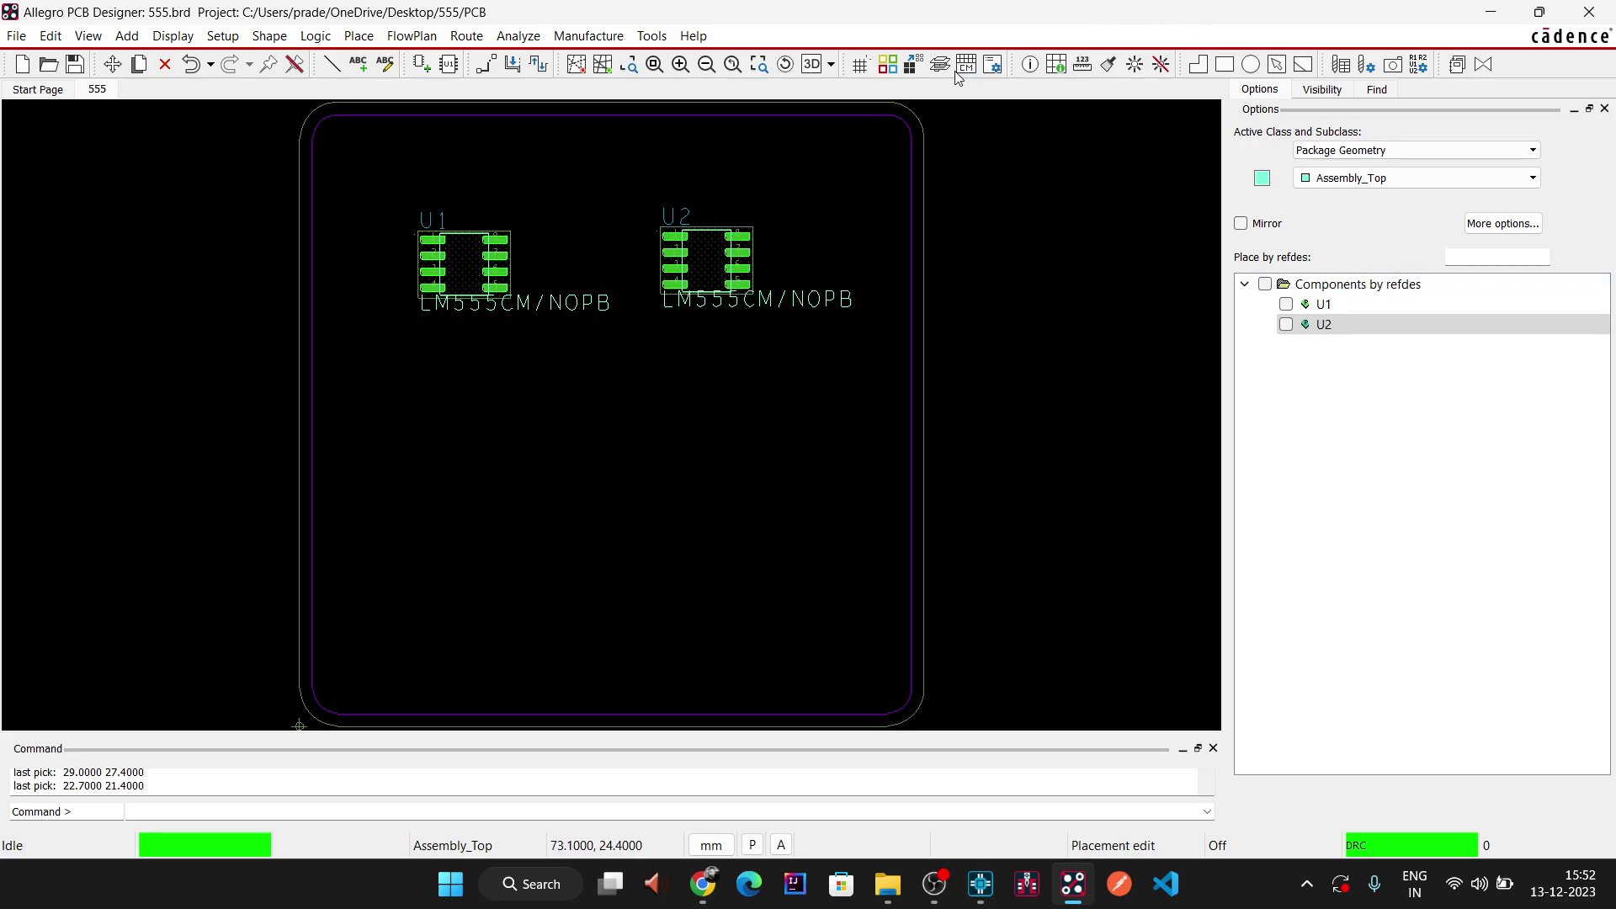
click(810, 64)
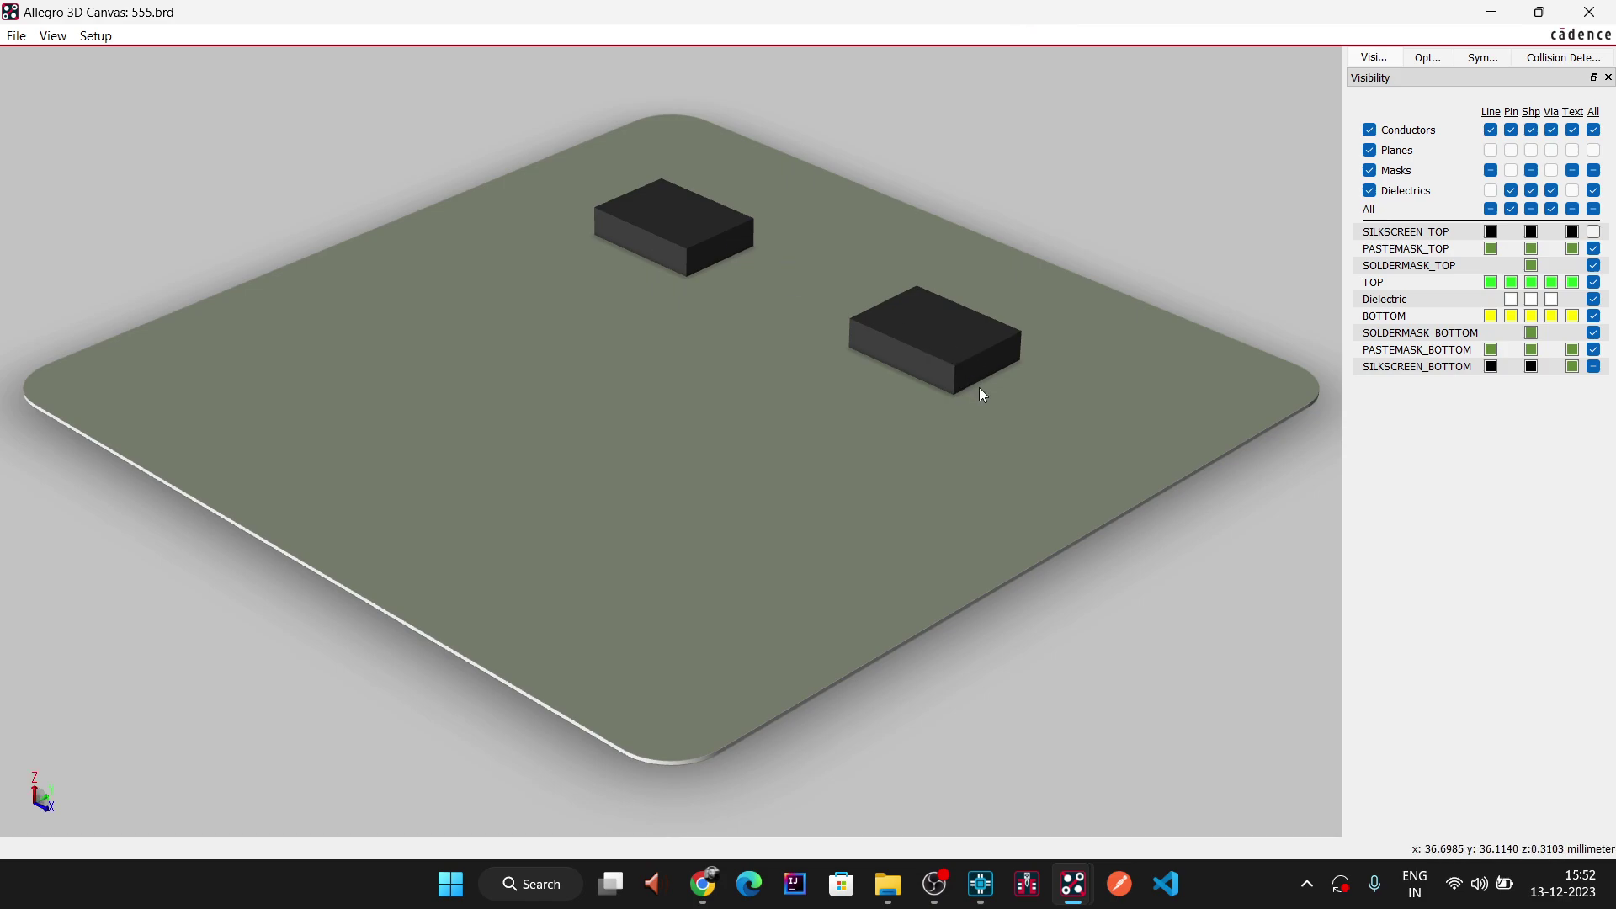
click(1589, 13)
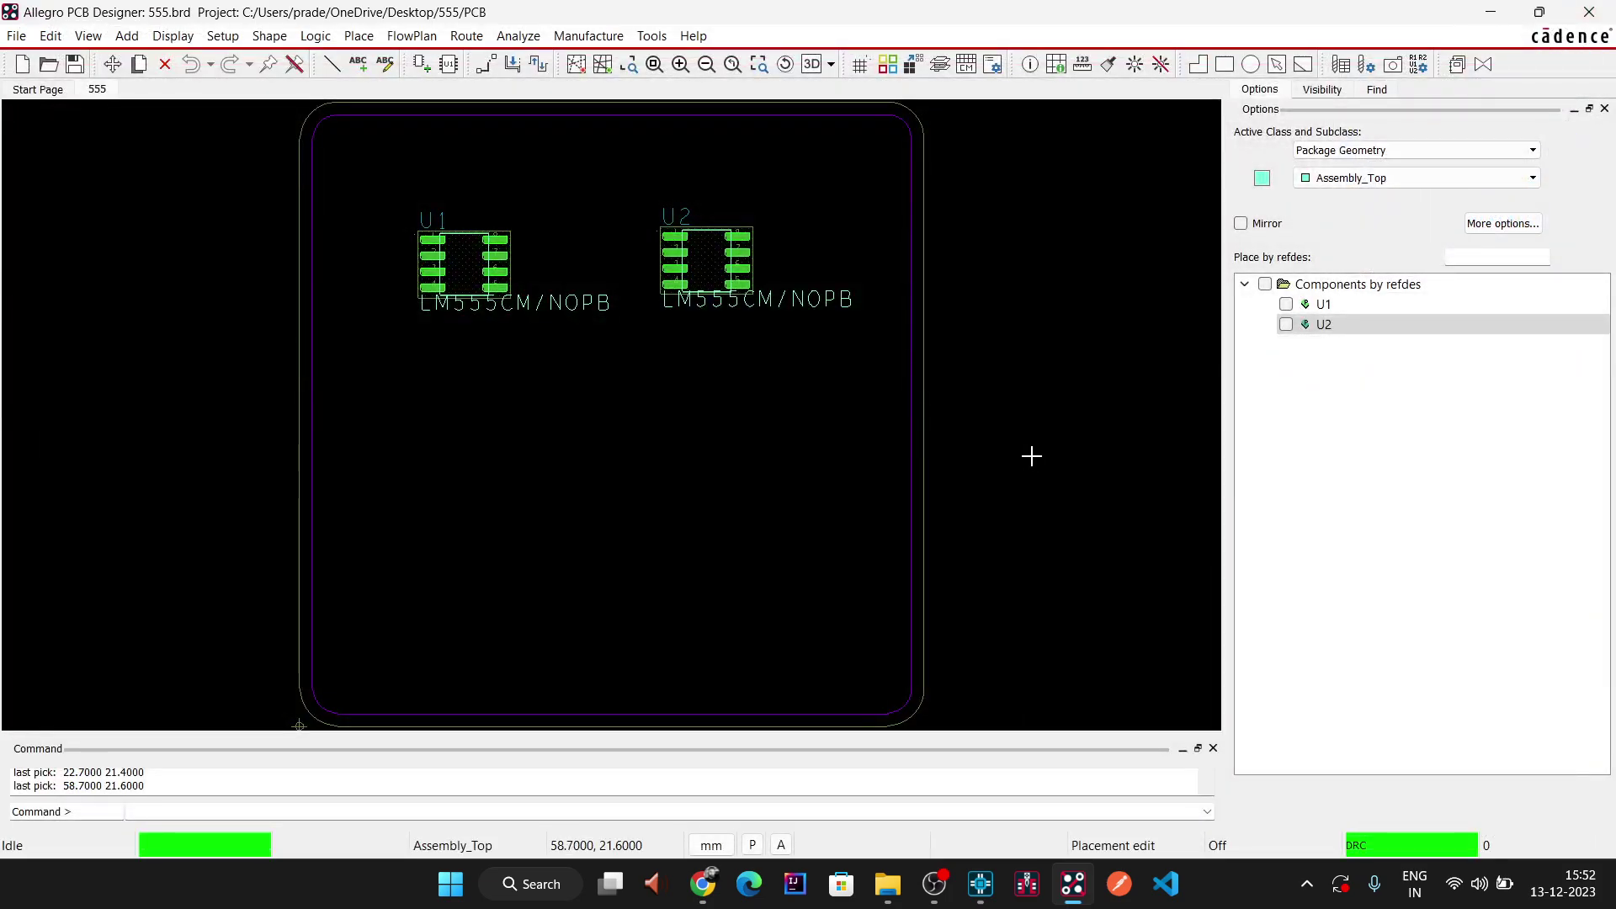
- Switch to the Footprint folder in File Explorer and copy the LM555CM_NOPB.STEP file
mouse_move(888, 884)
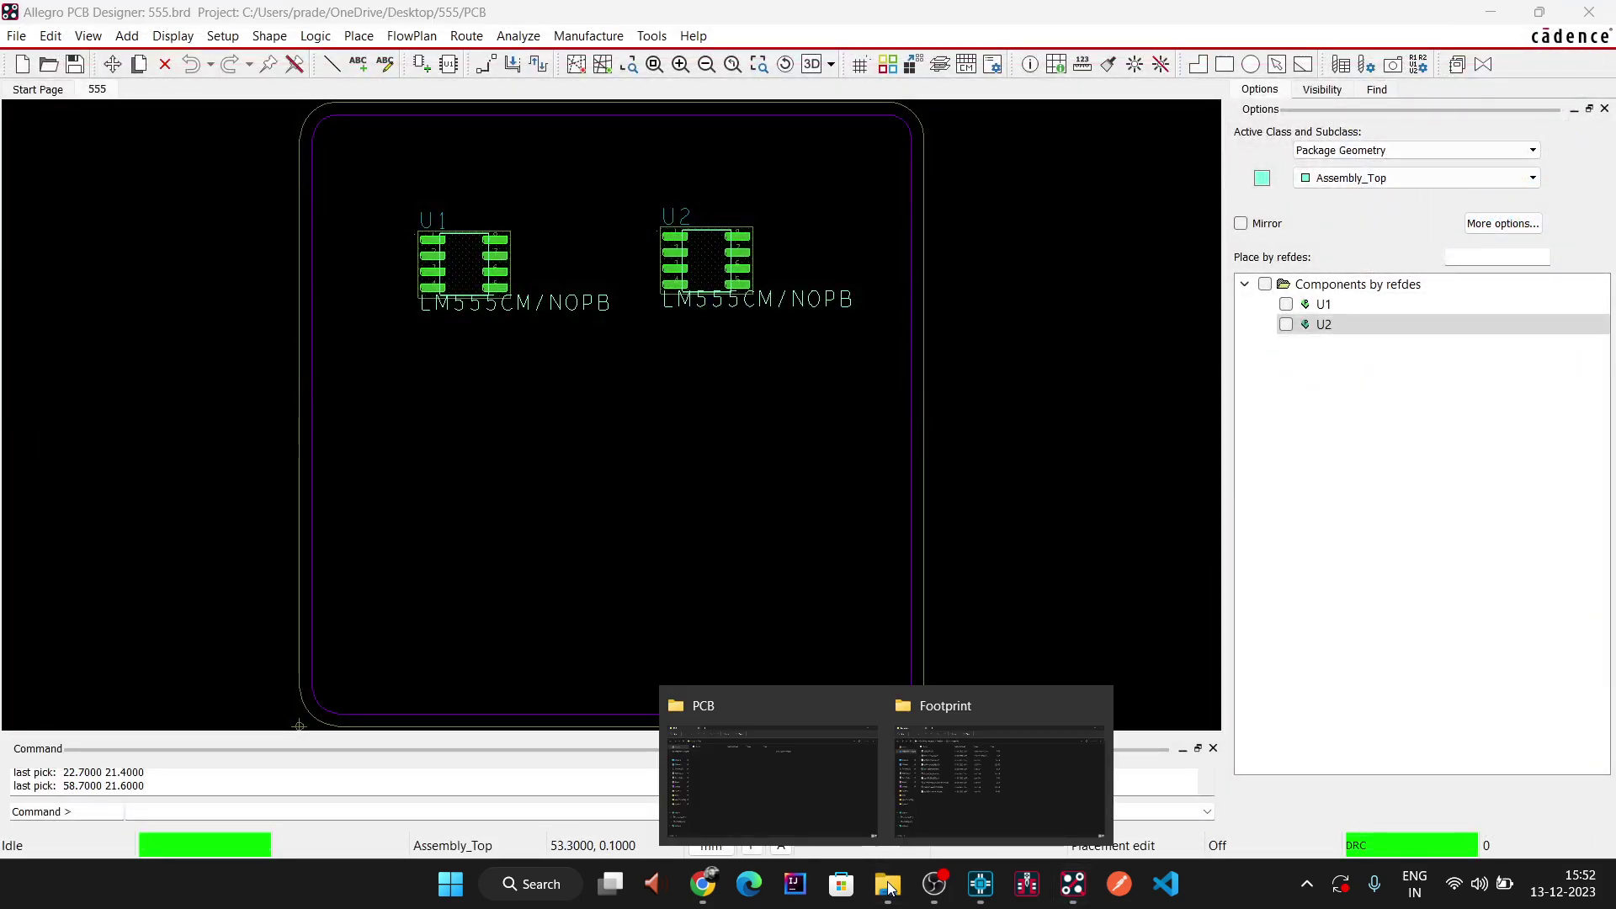
click(940, 777)
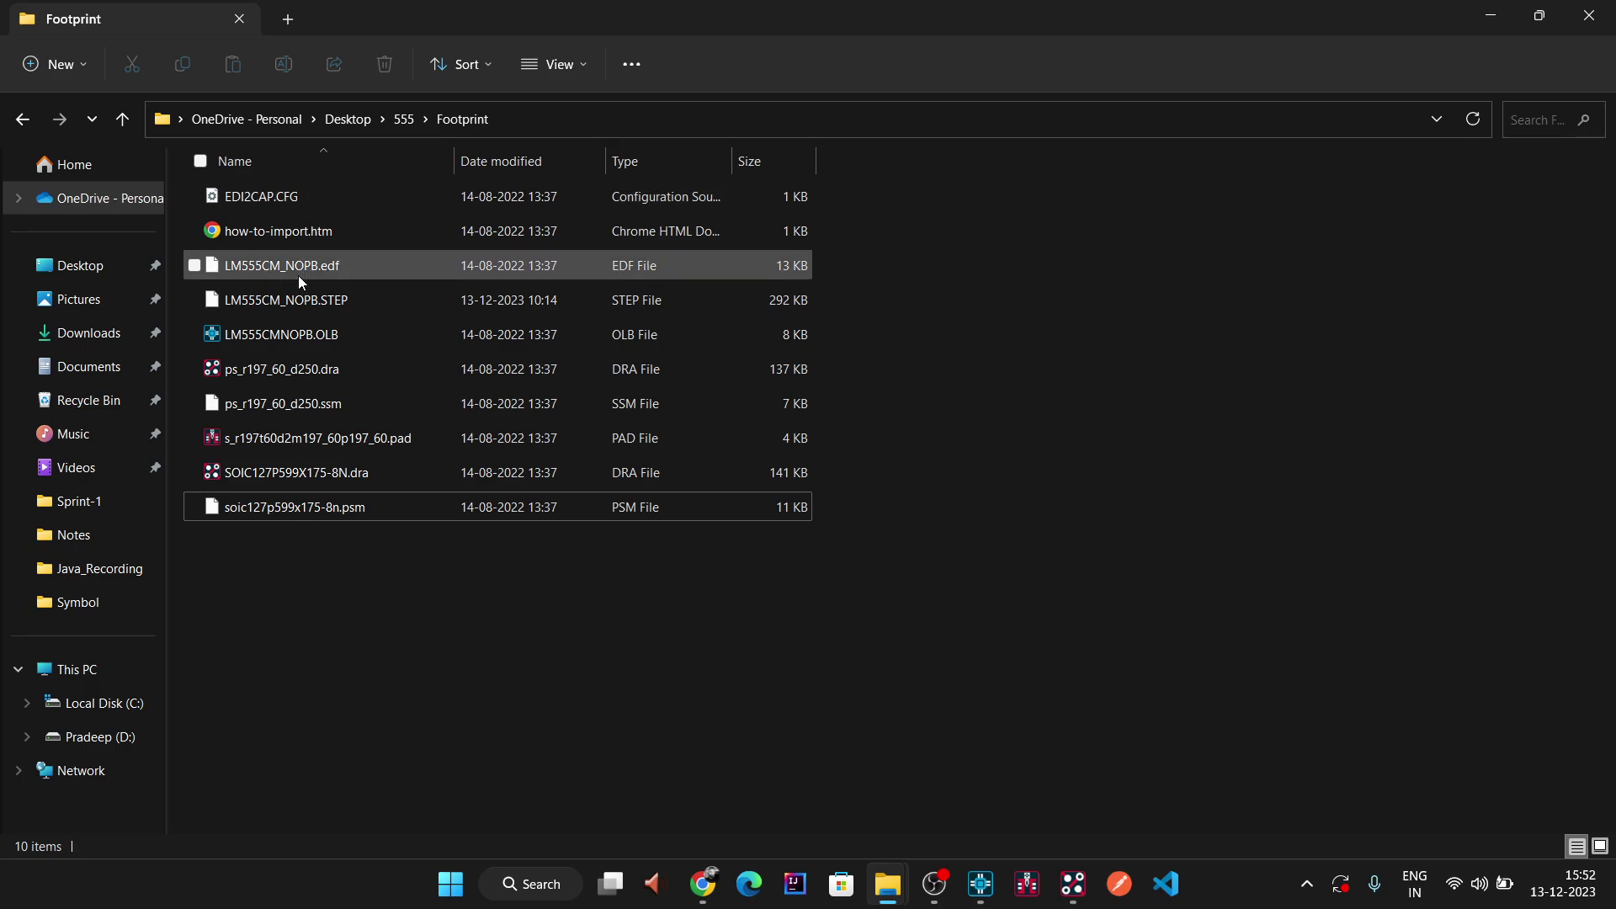
click(263, 305)
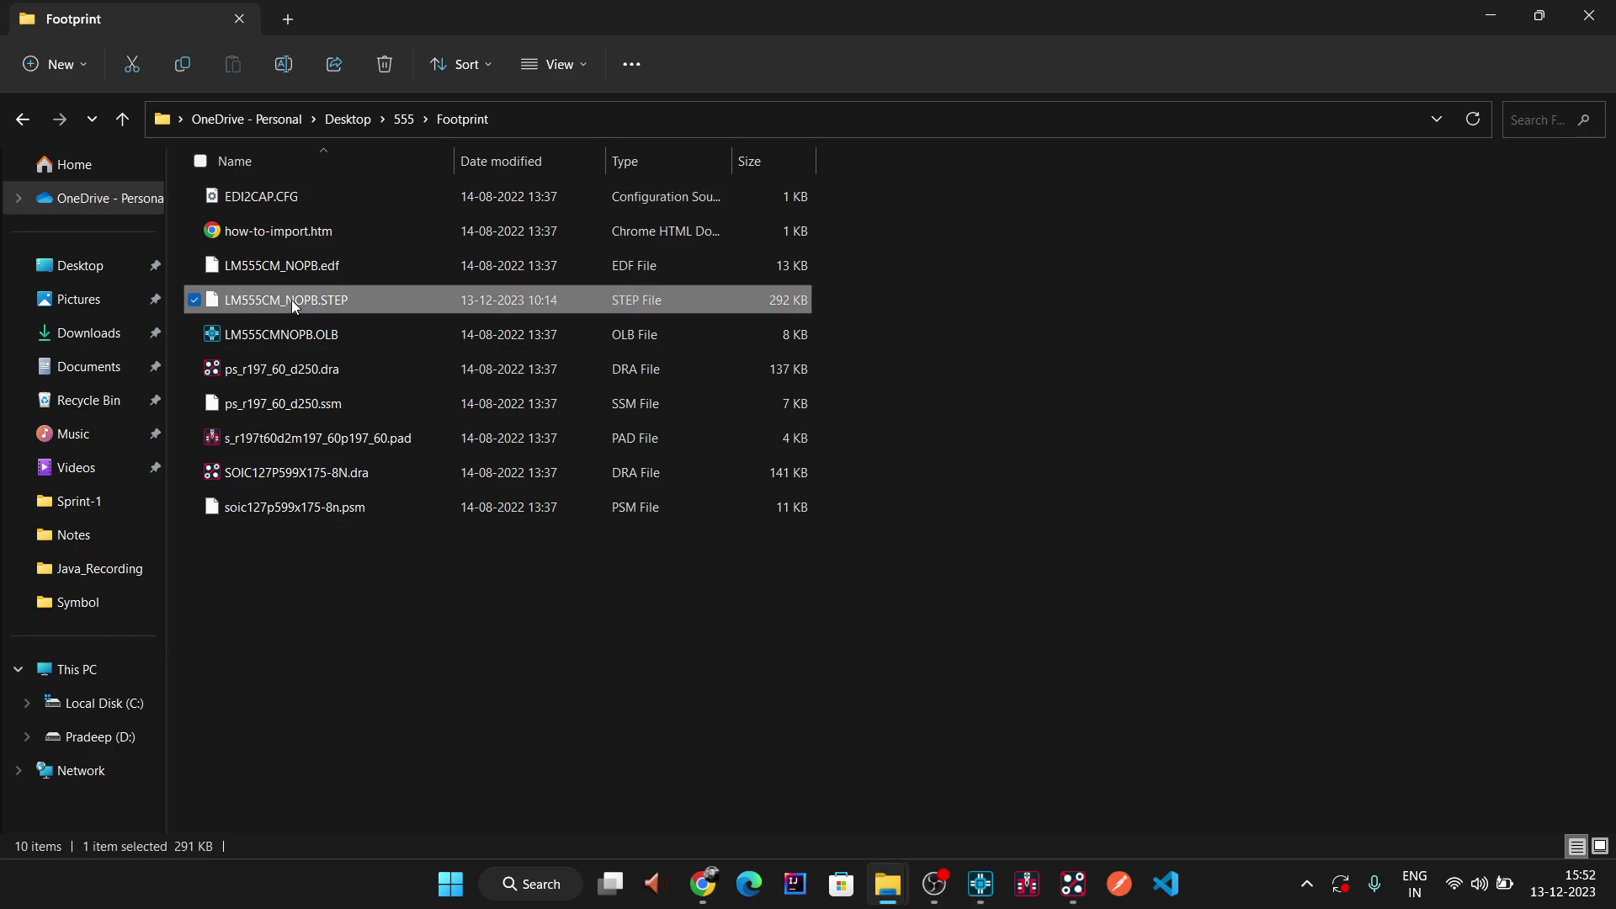
right_click(303, 299)
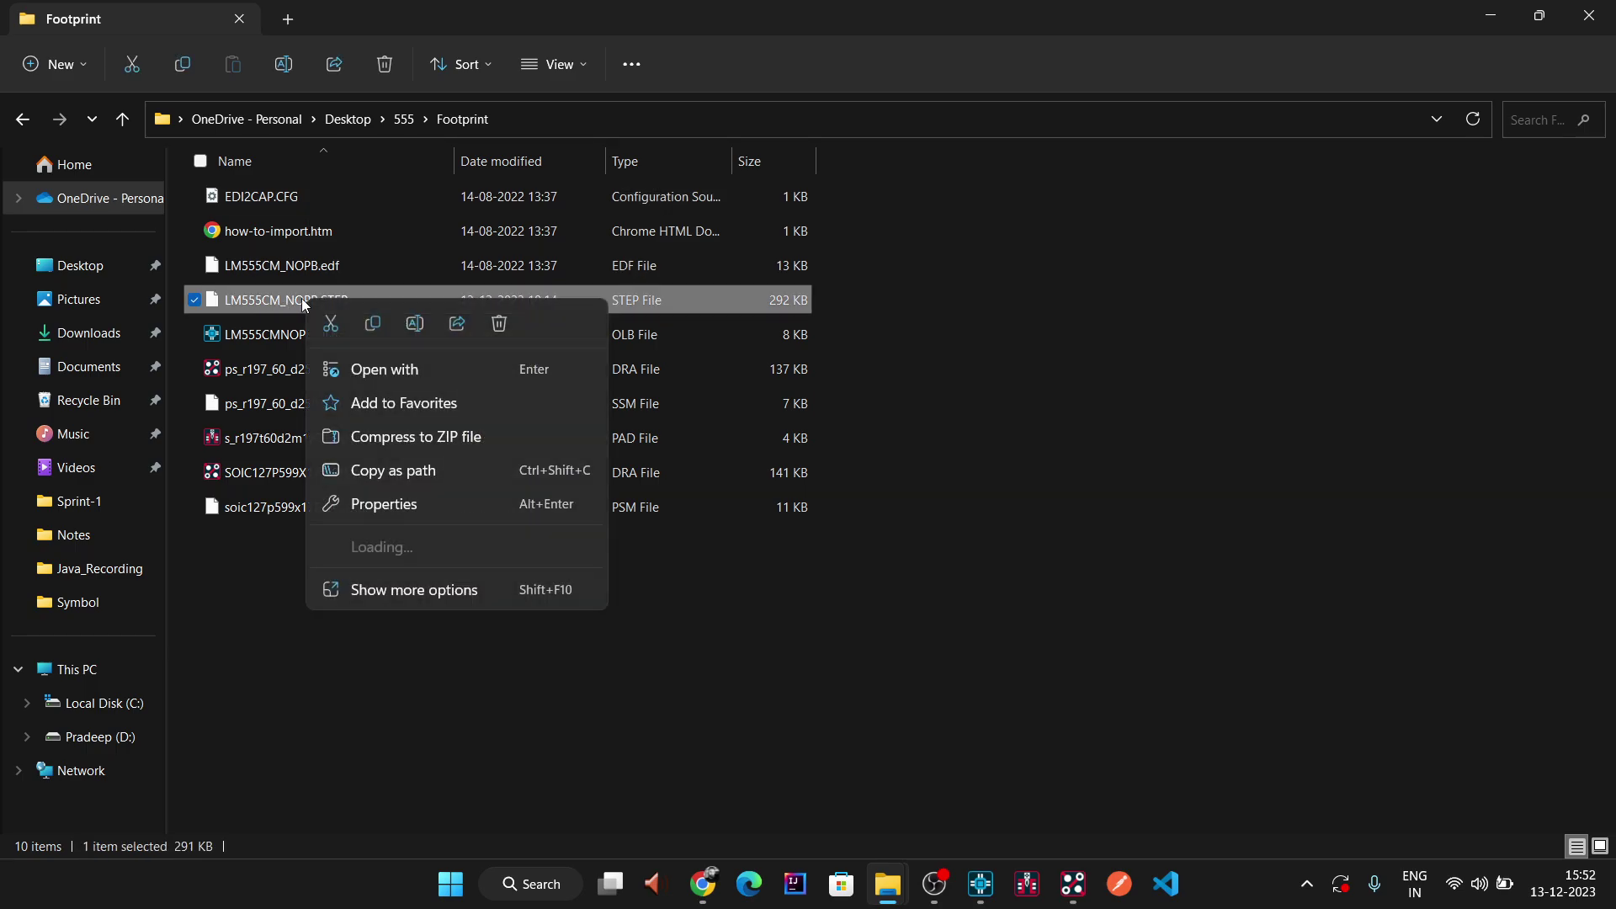
click(376, 327)
click(1111, 448)
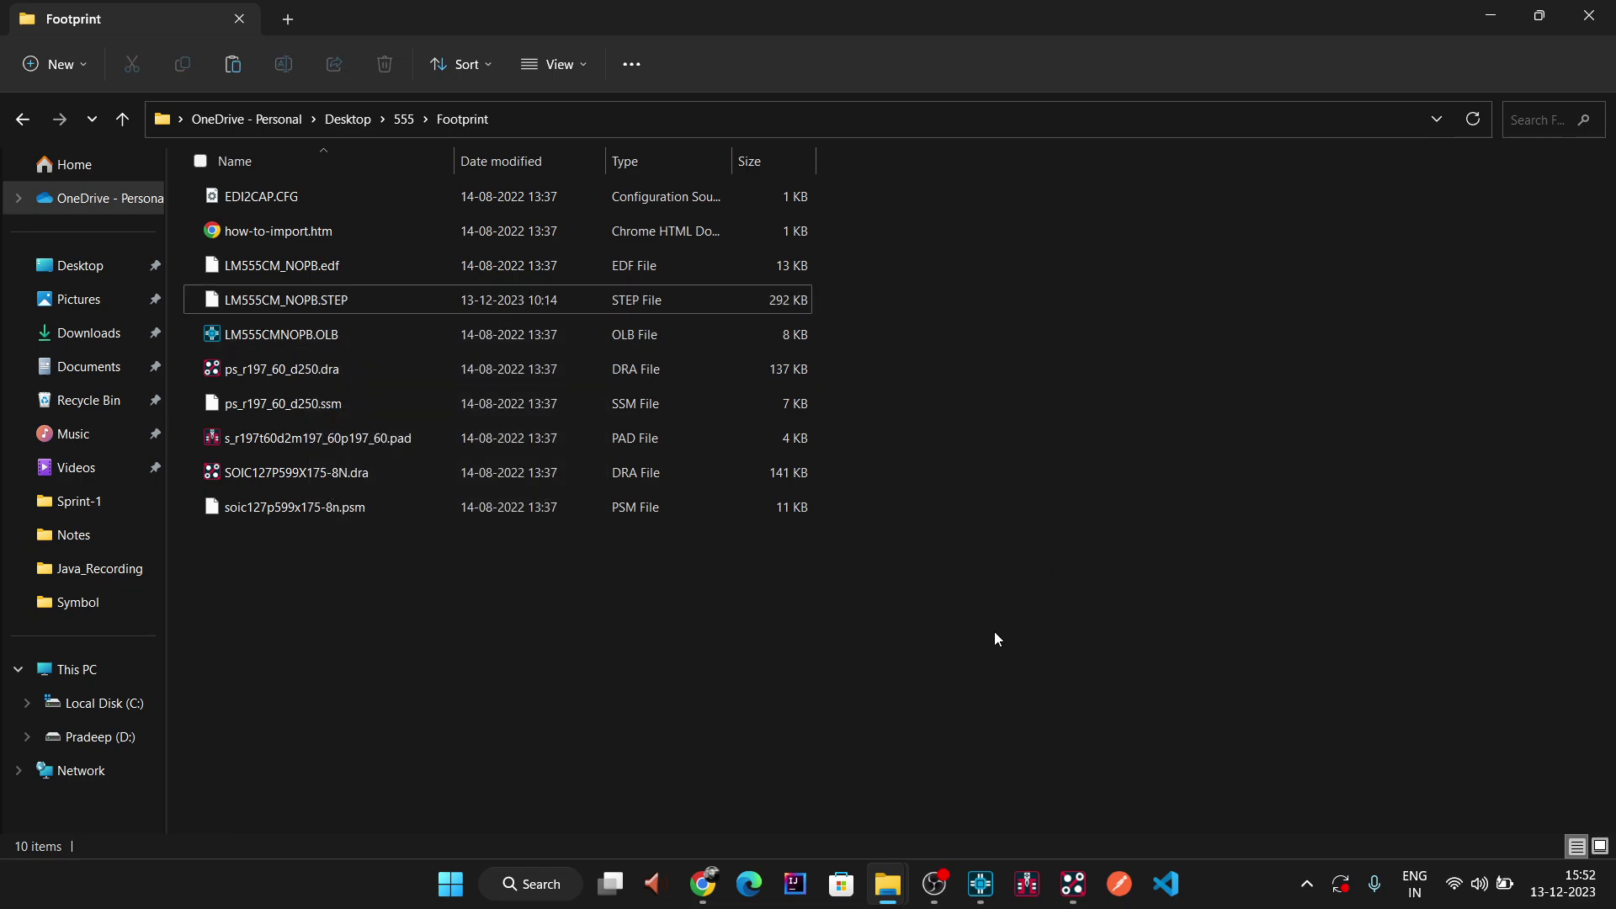
mouse_move(705, 901)
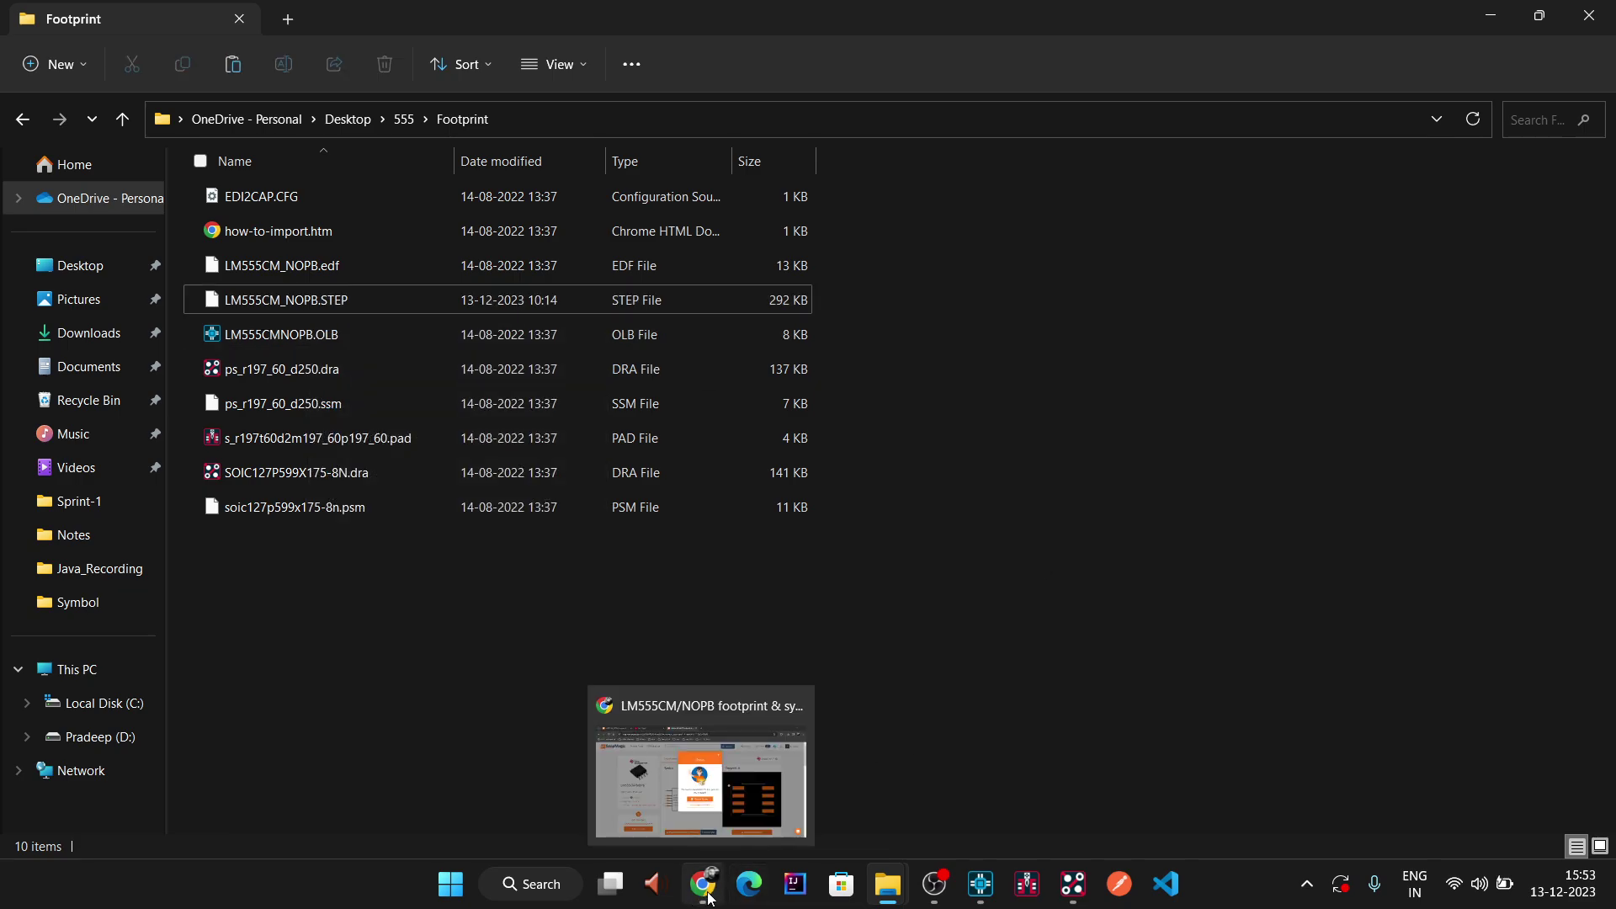
- Open the Cadence STEP model folder C:\Cadence\SPB_17.4\share\local\pcb\step
click(133, 704)
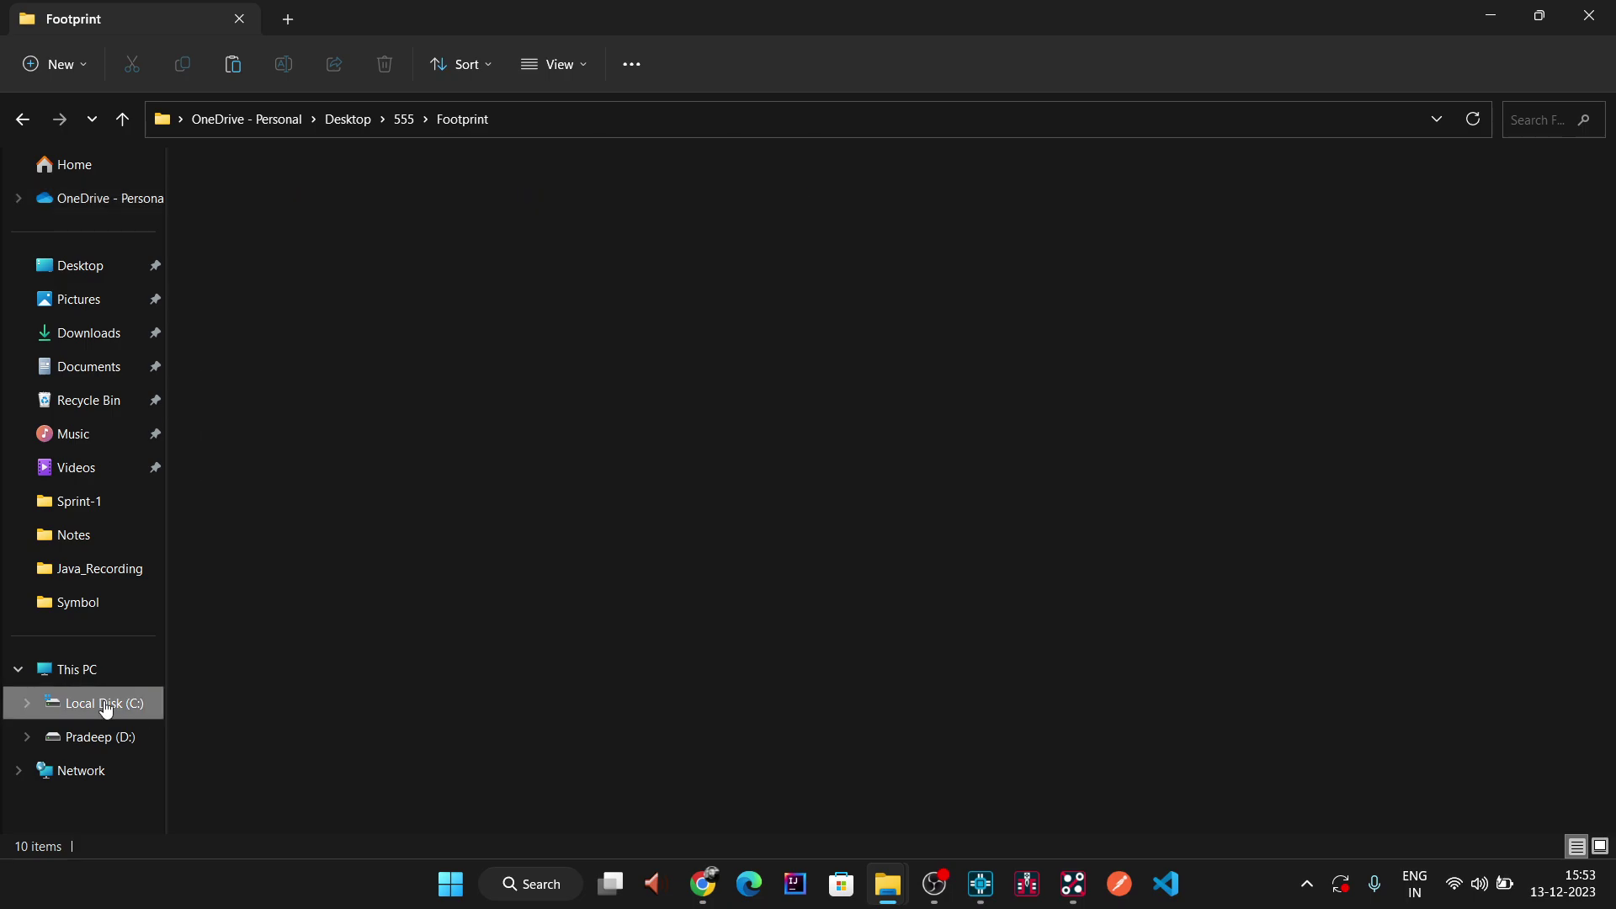
double_click(254, 265)
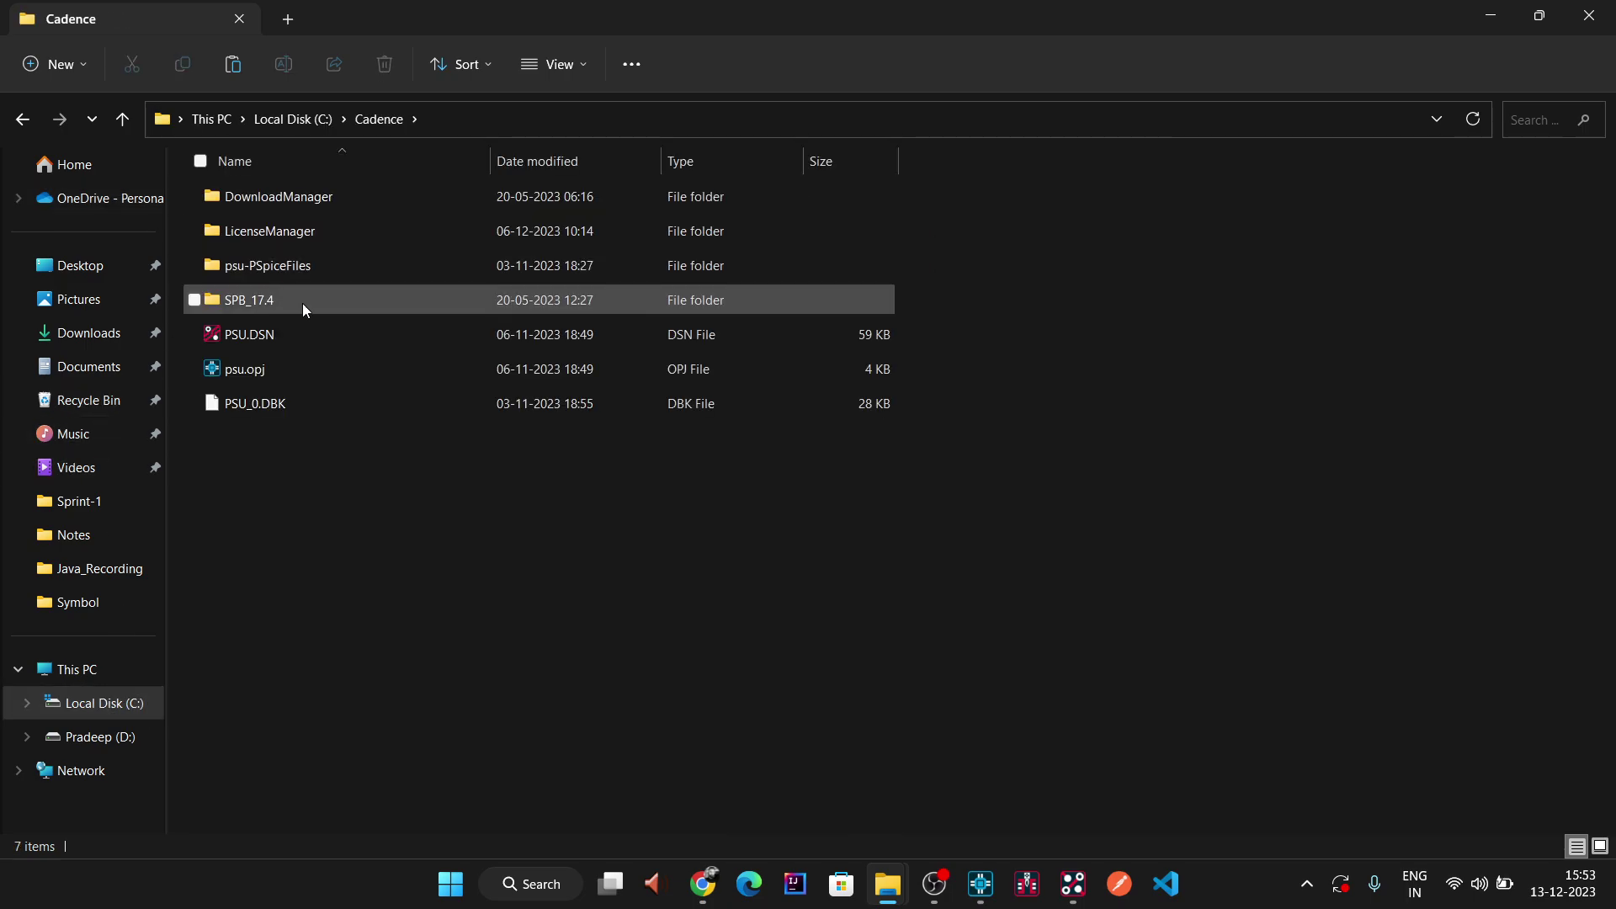
click(305, 309)
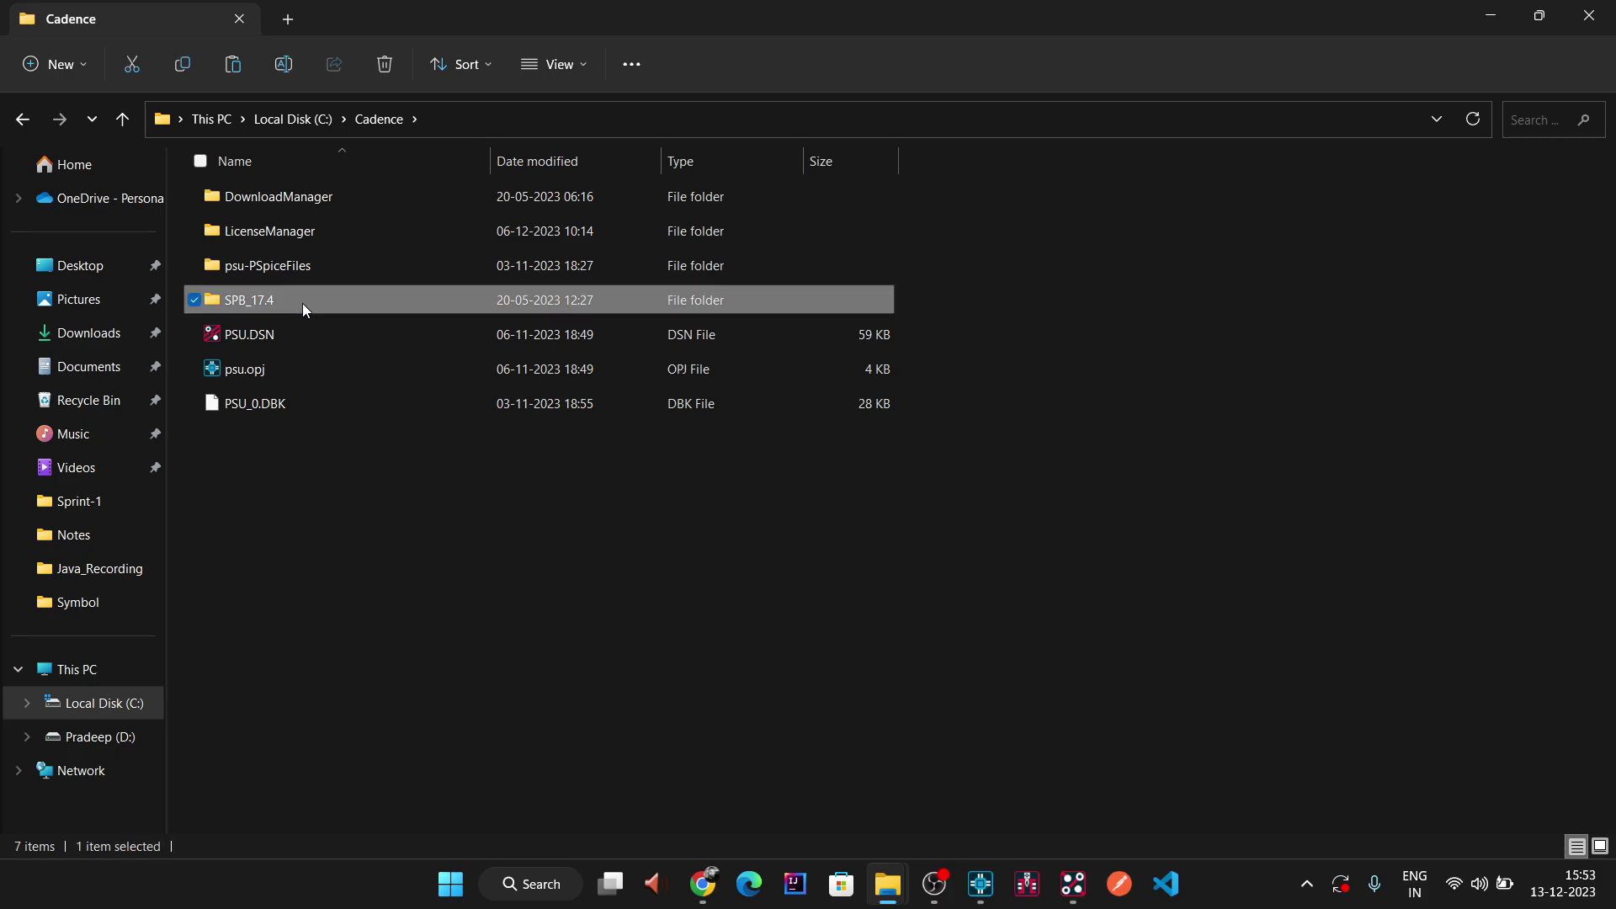
double_click(304, 310)
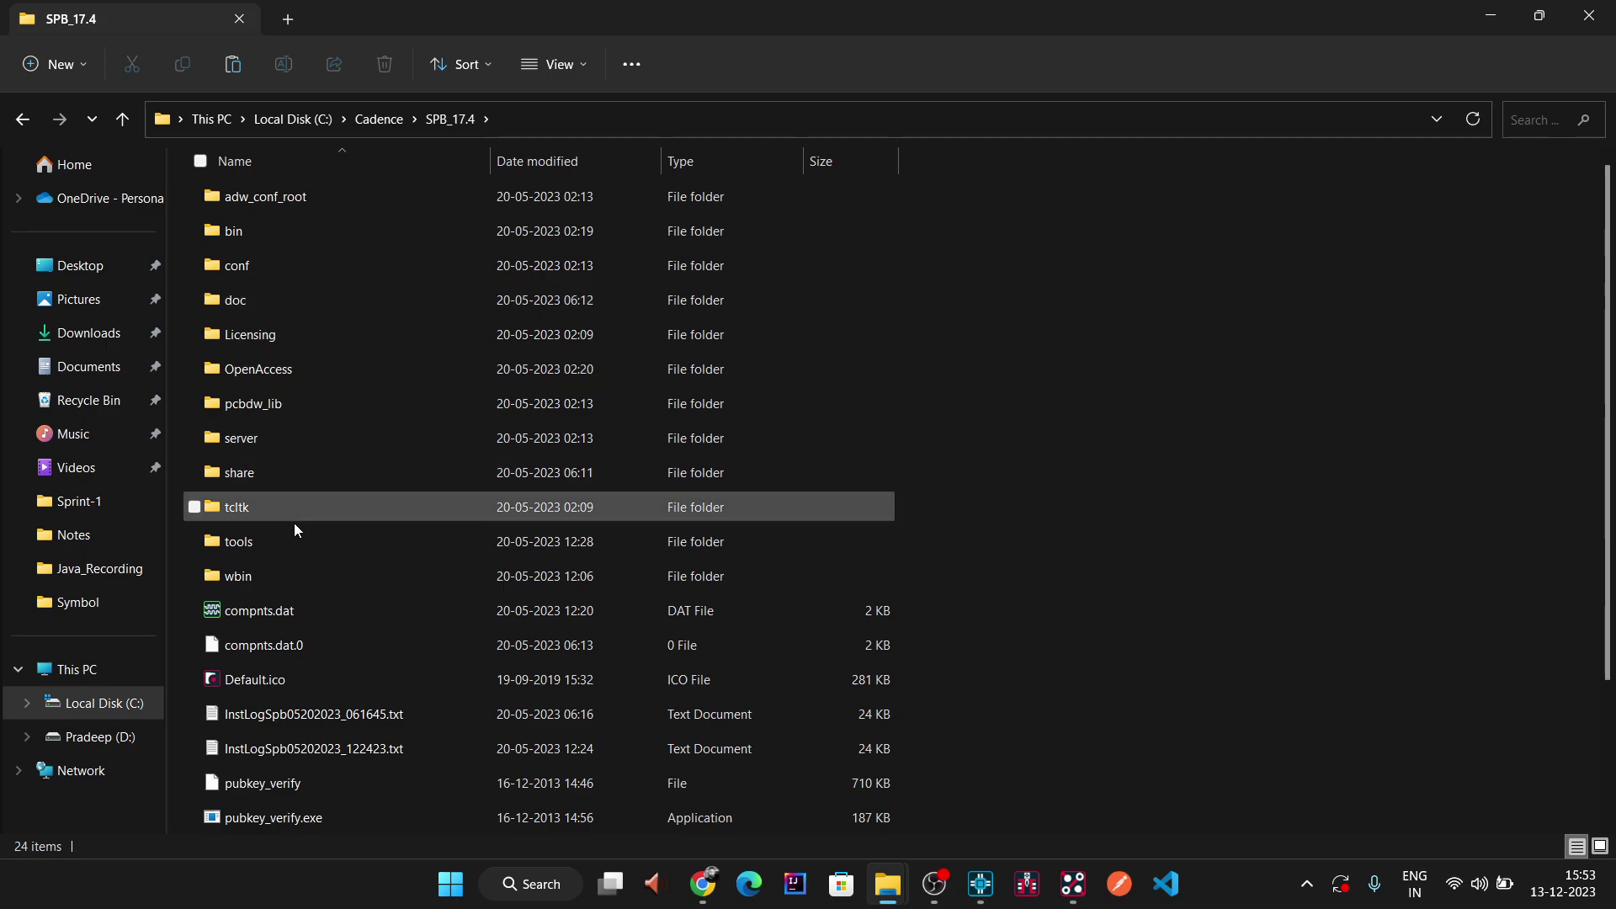
click(284, 467)
double_click(285, 470)
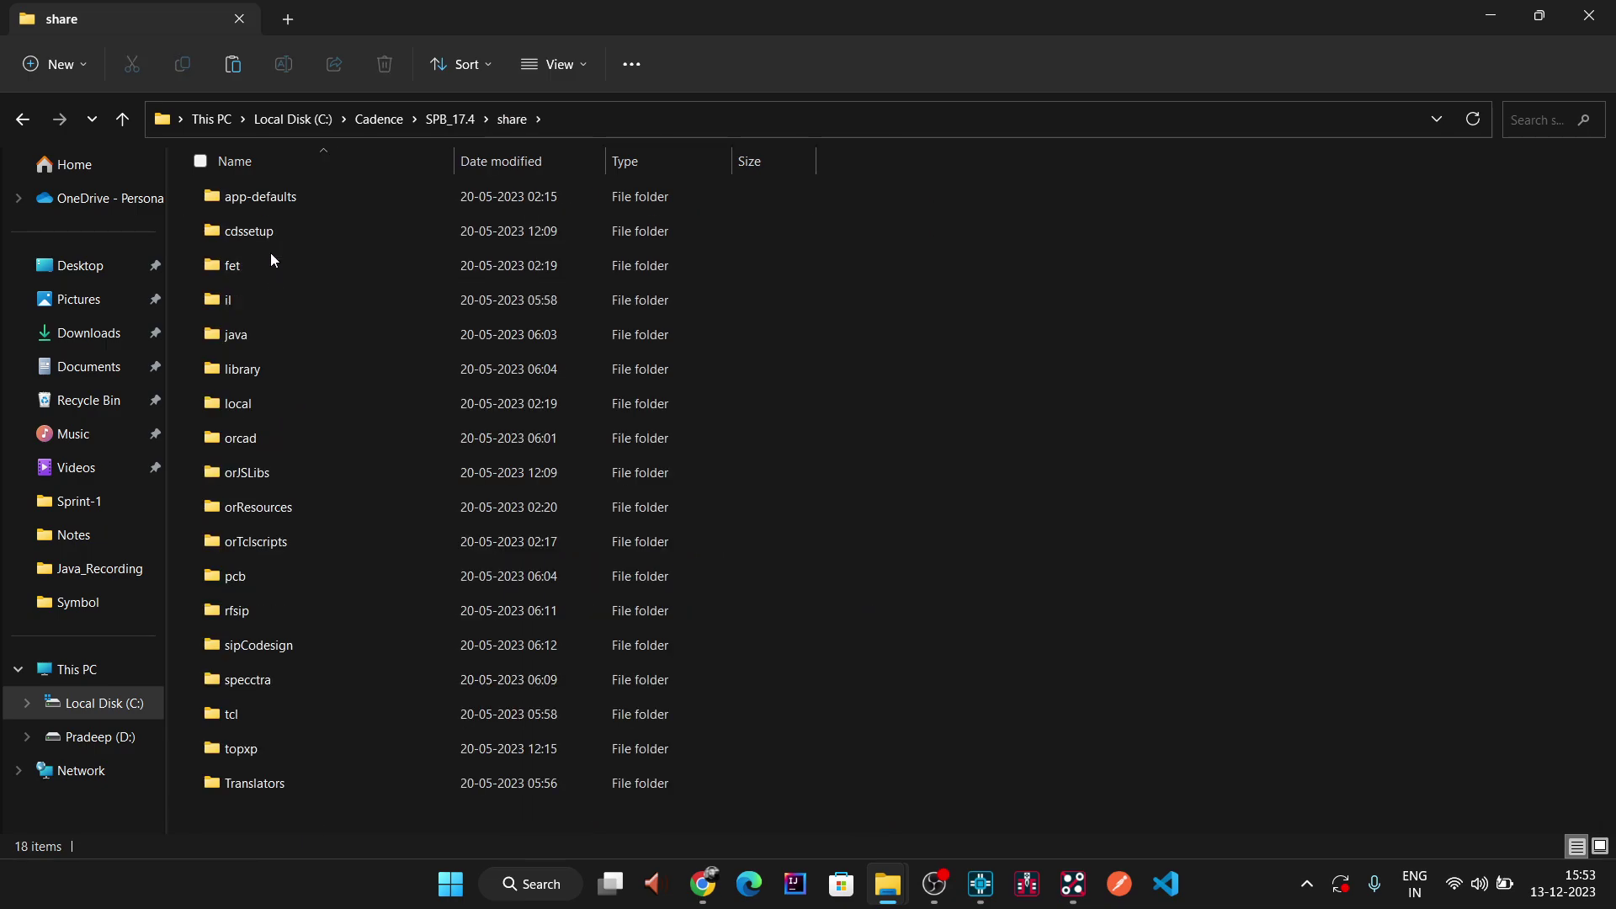
click(268, 403)
double_click(269, 405)
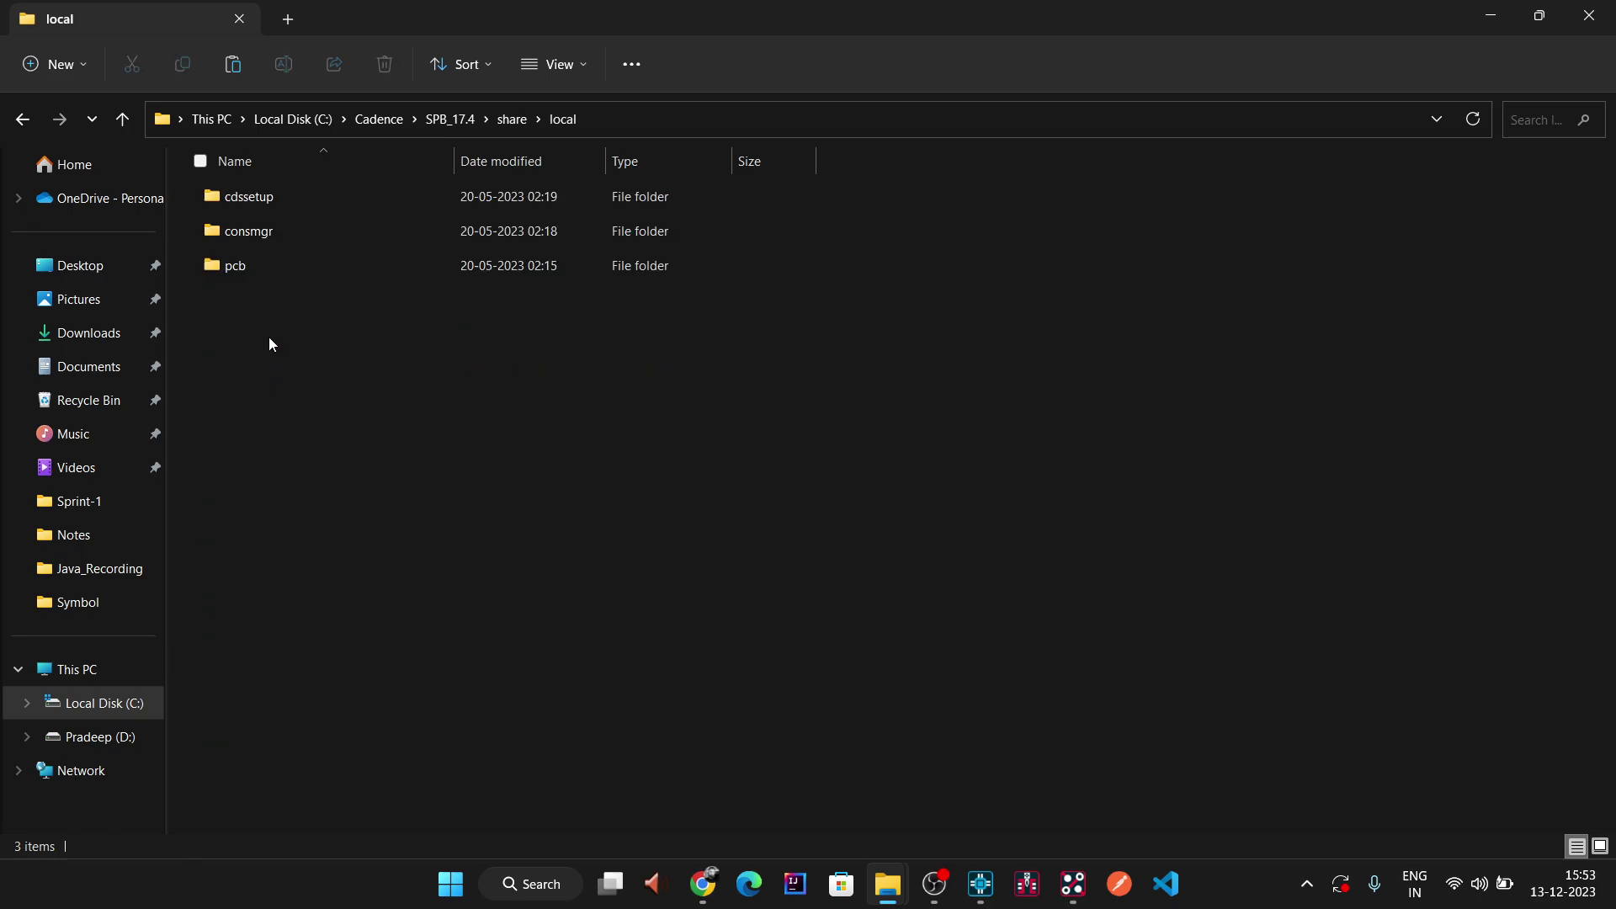
click(265, 271)
double_click(243, 269)
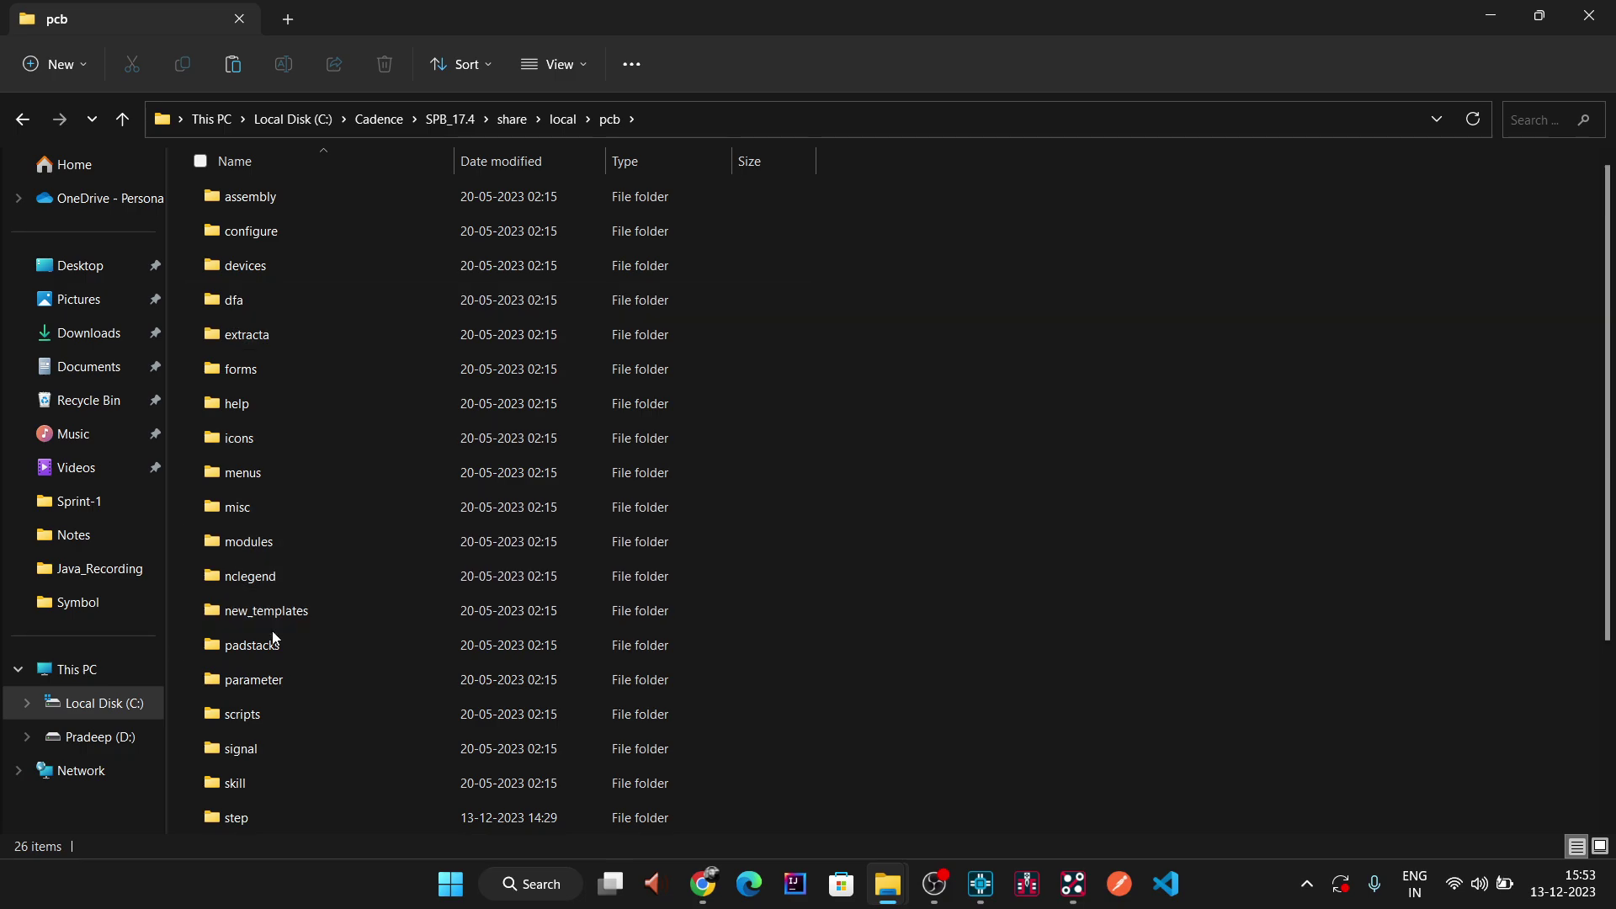
click(244, 813)
scroll(399, 703, down, 2)
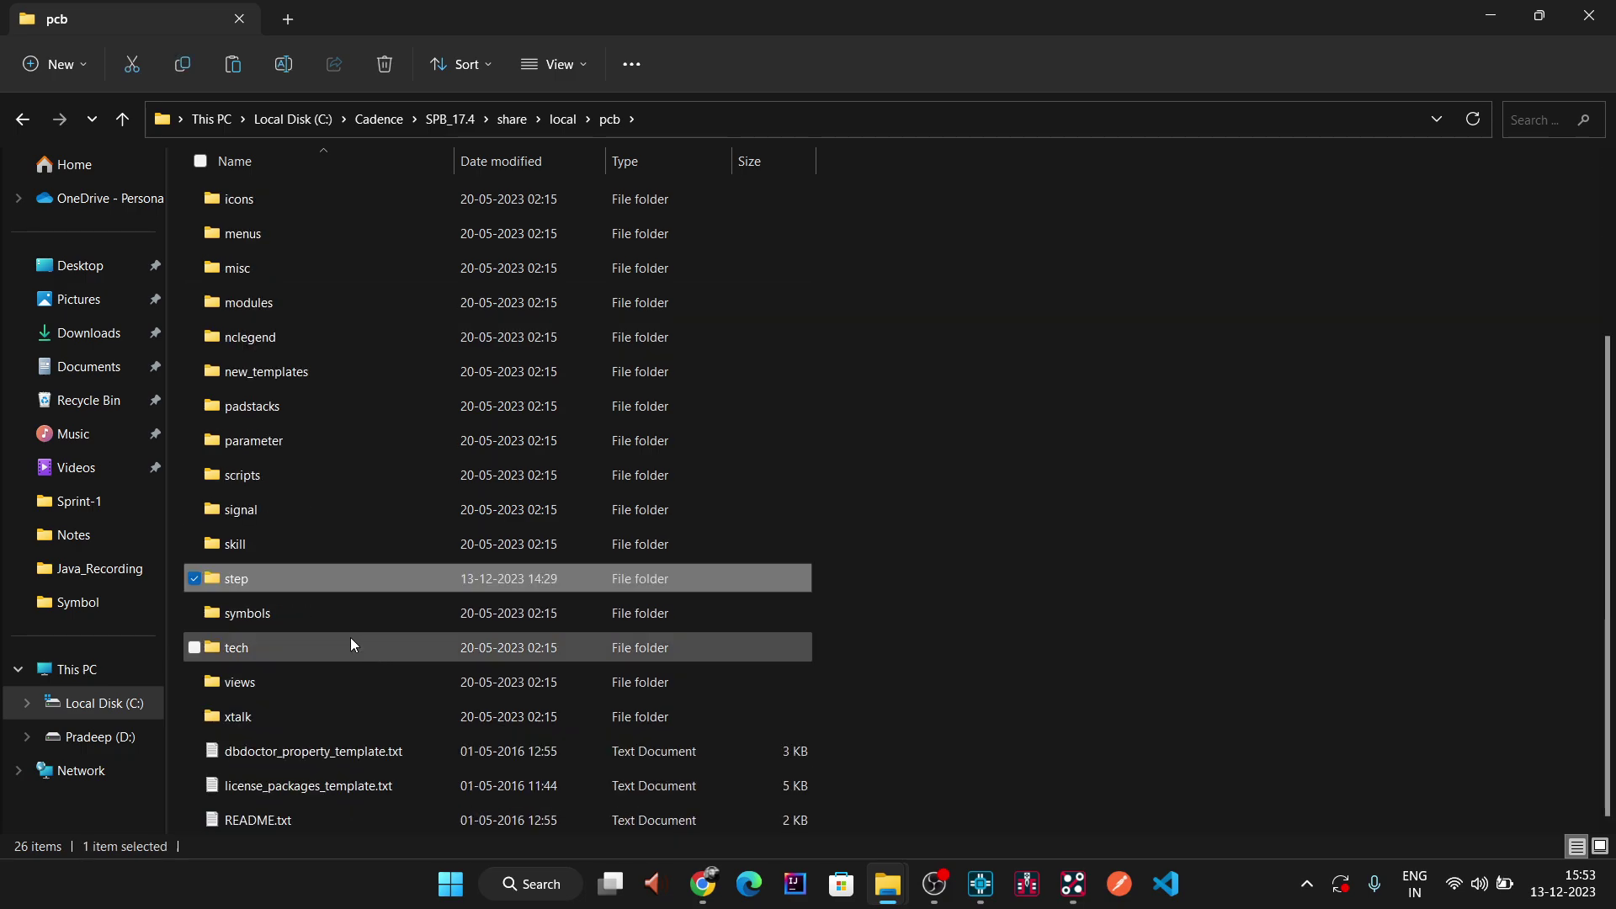
double_click(253, 578)
- Paste the copied LM555CM_NOPB.STEP file into the step folder and locate it in the file list
right_click(923, 387)
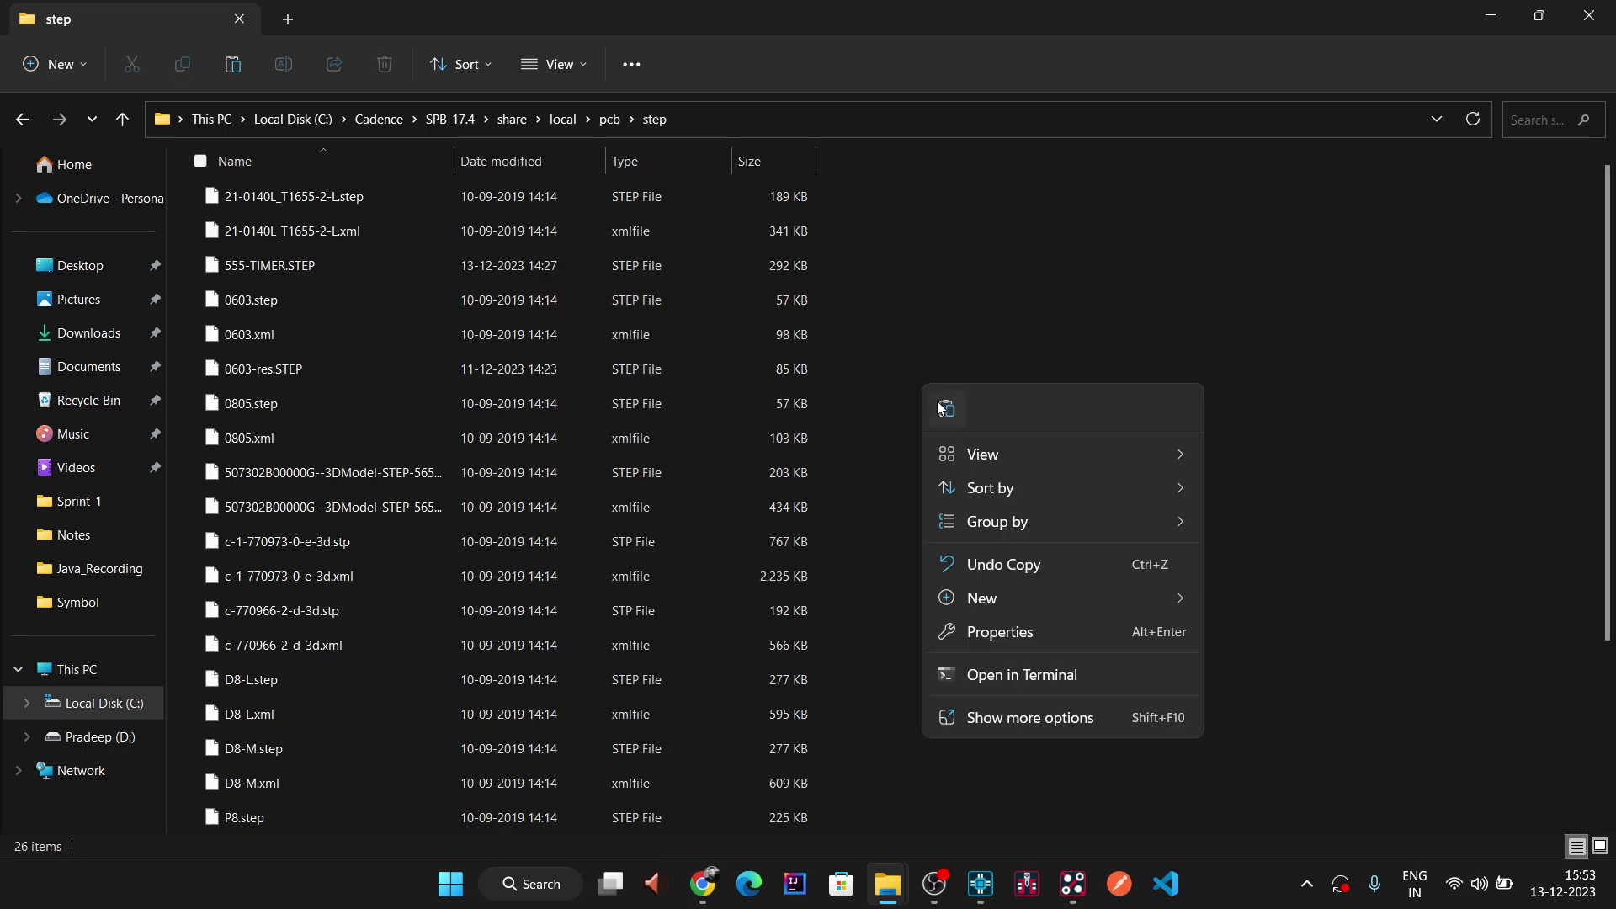
click(945, 409)
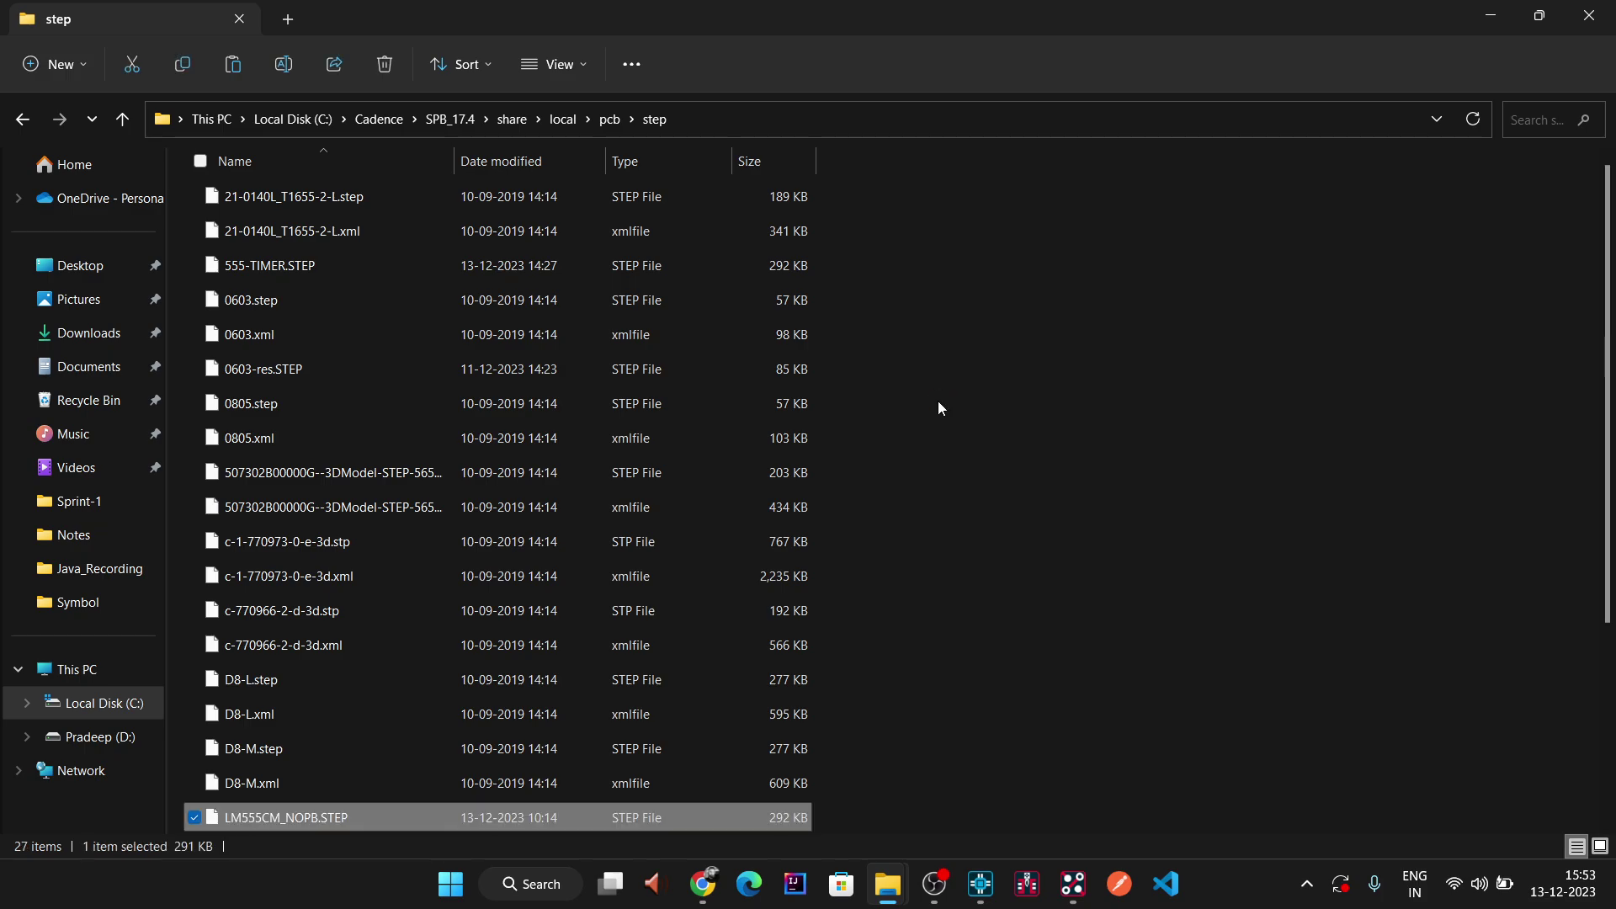
scroll(938, 401, down, 3)
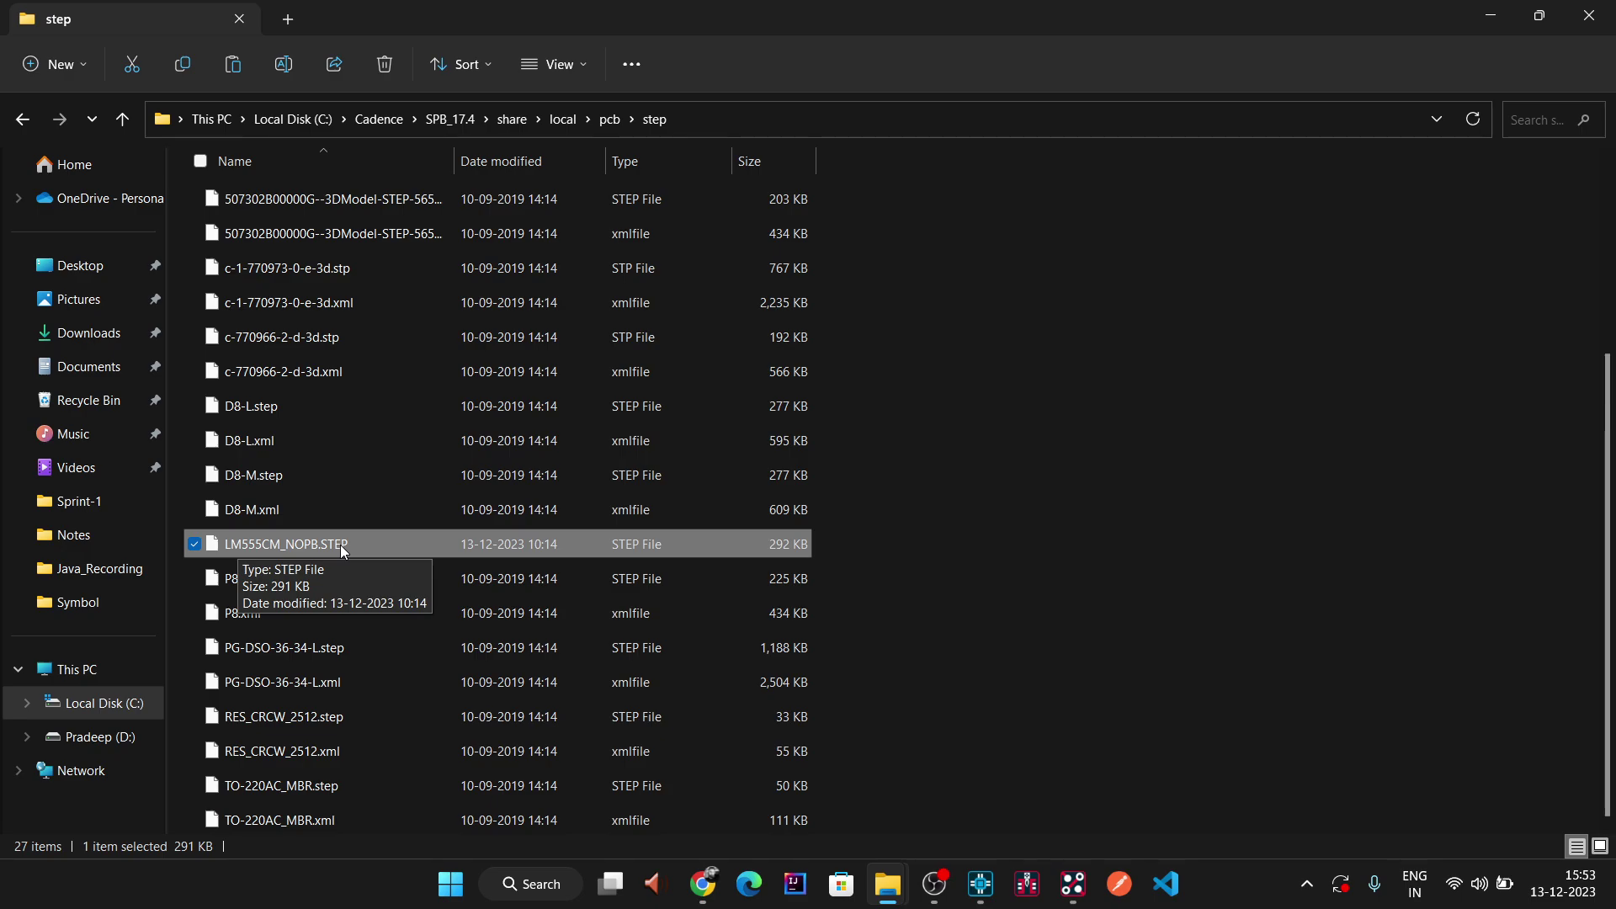
click(959, 471)
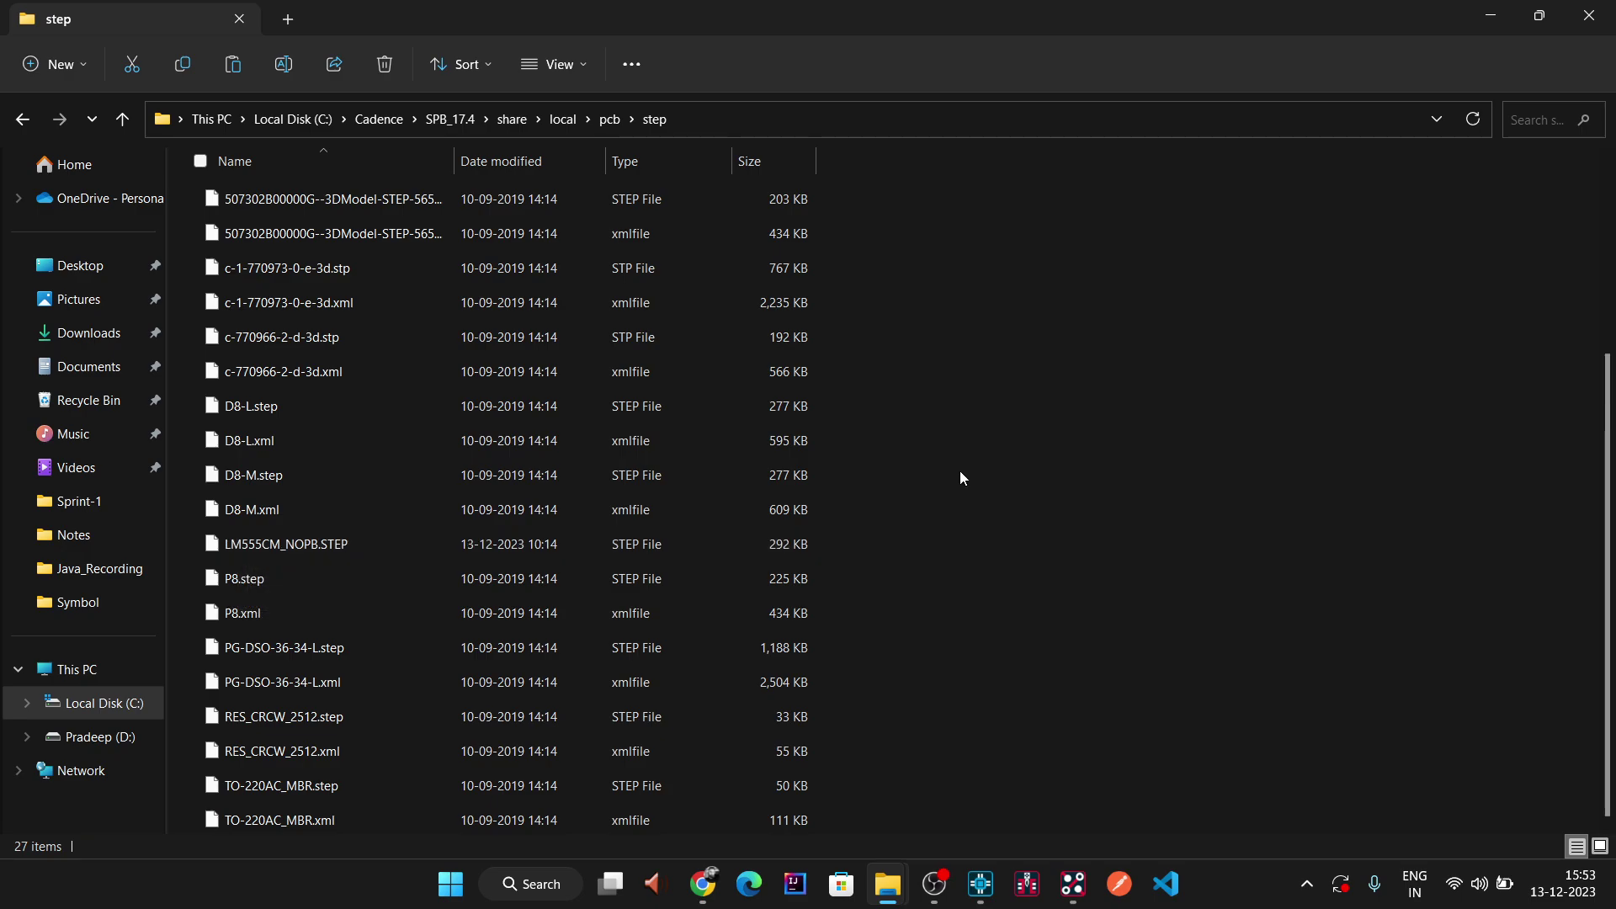
- Return to Allegro PCB Designer and open STEP Package Mapping for the SOIC127P599X175-8N package
click(1605, 12)
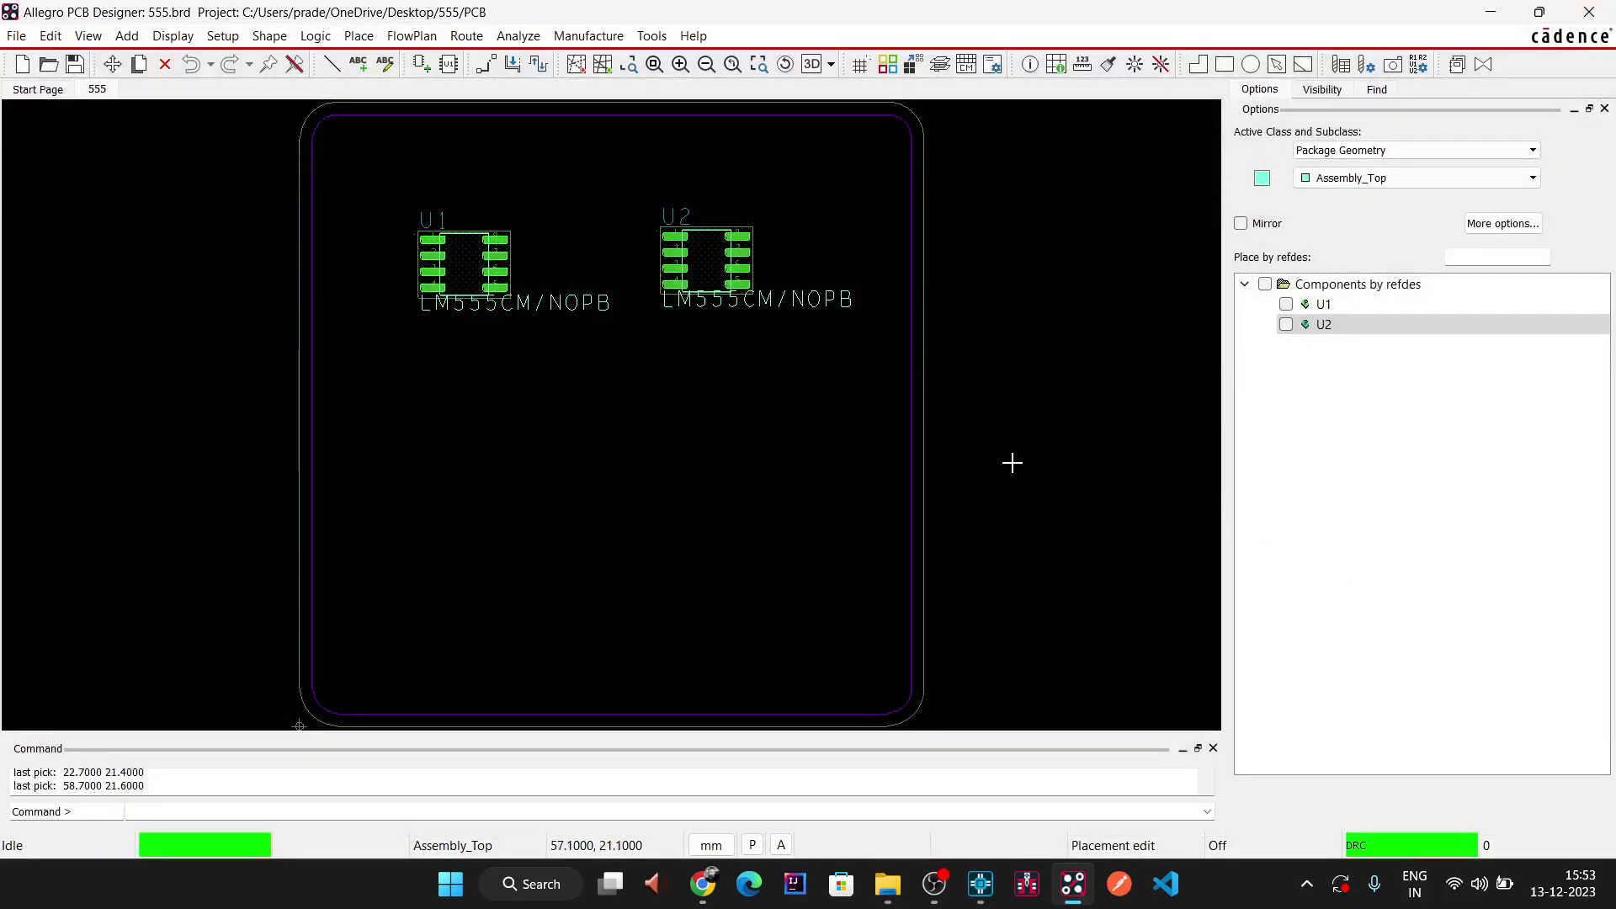
click(221, 35)
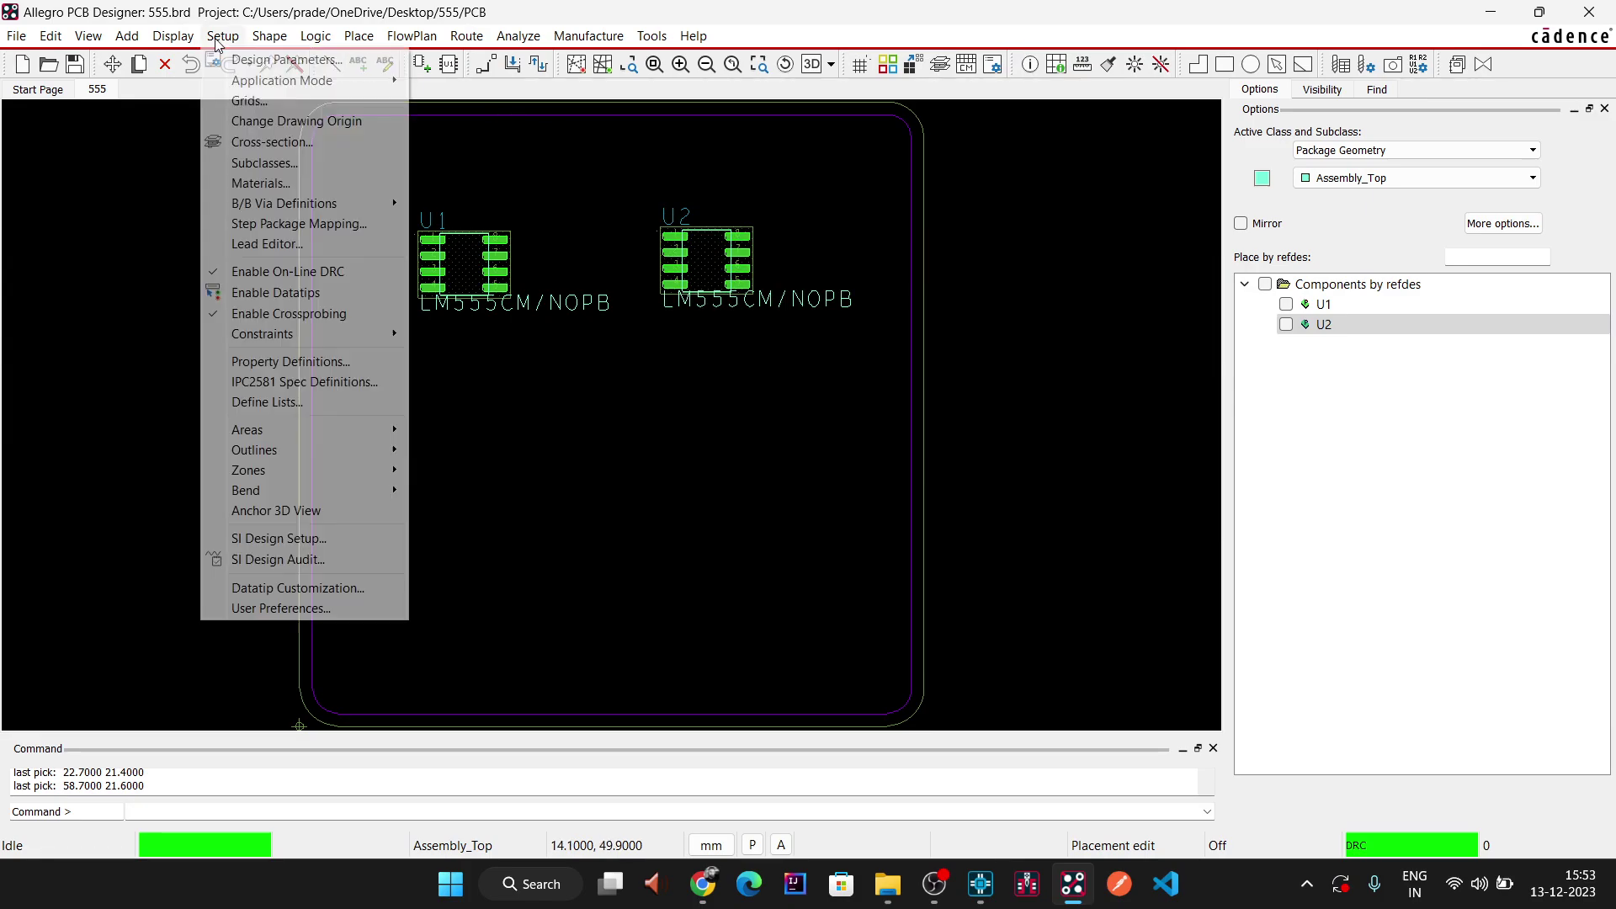
click(283, 223)
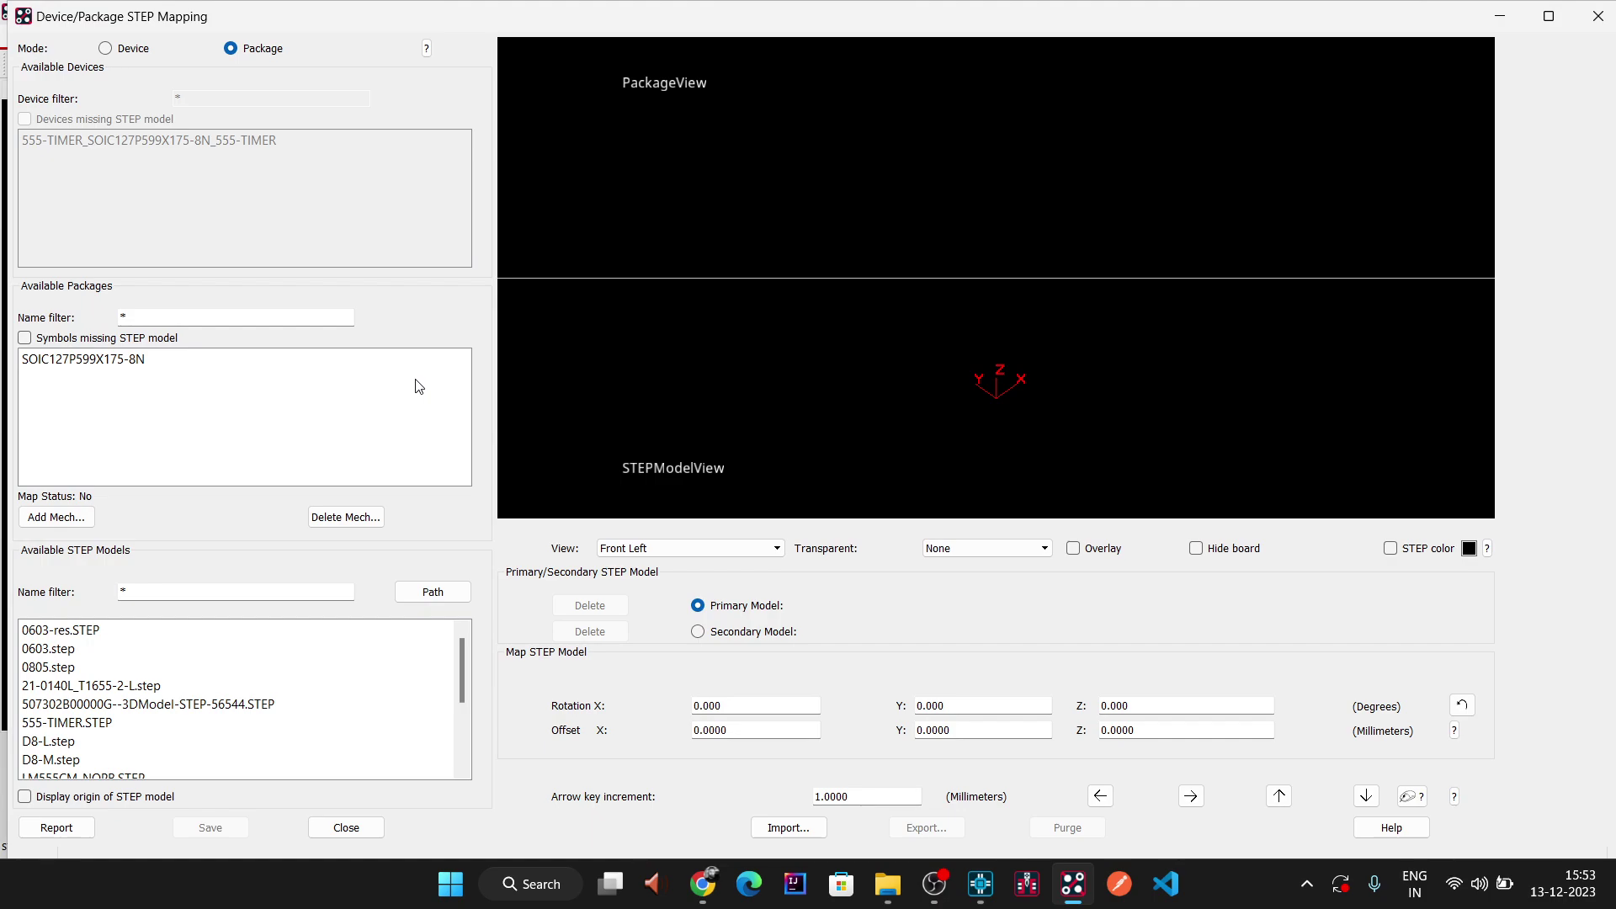
click(141, 362)
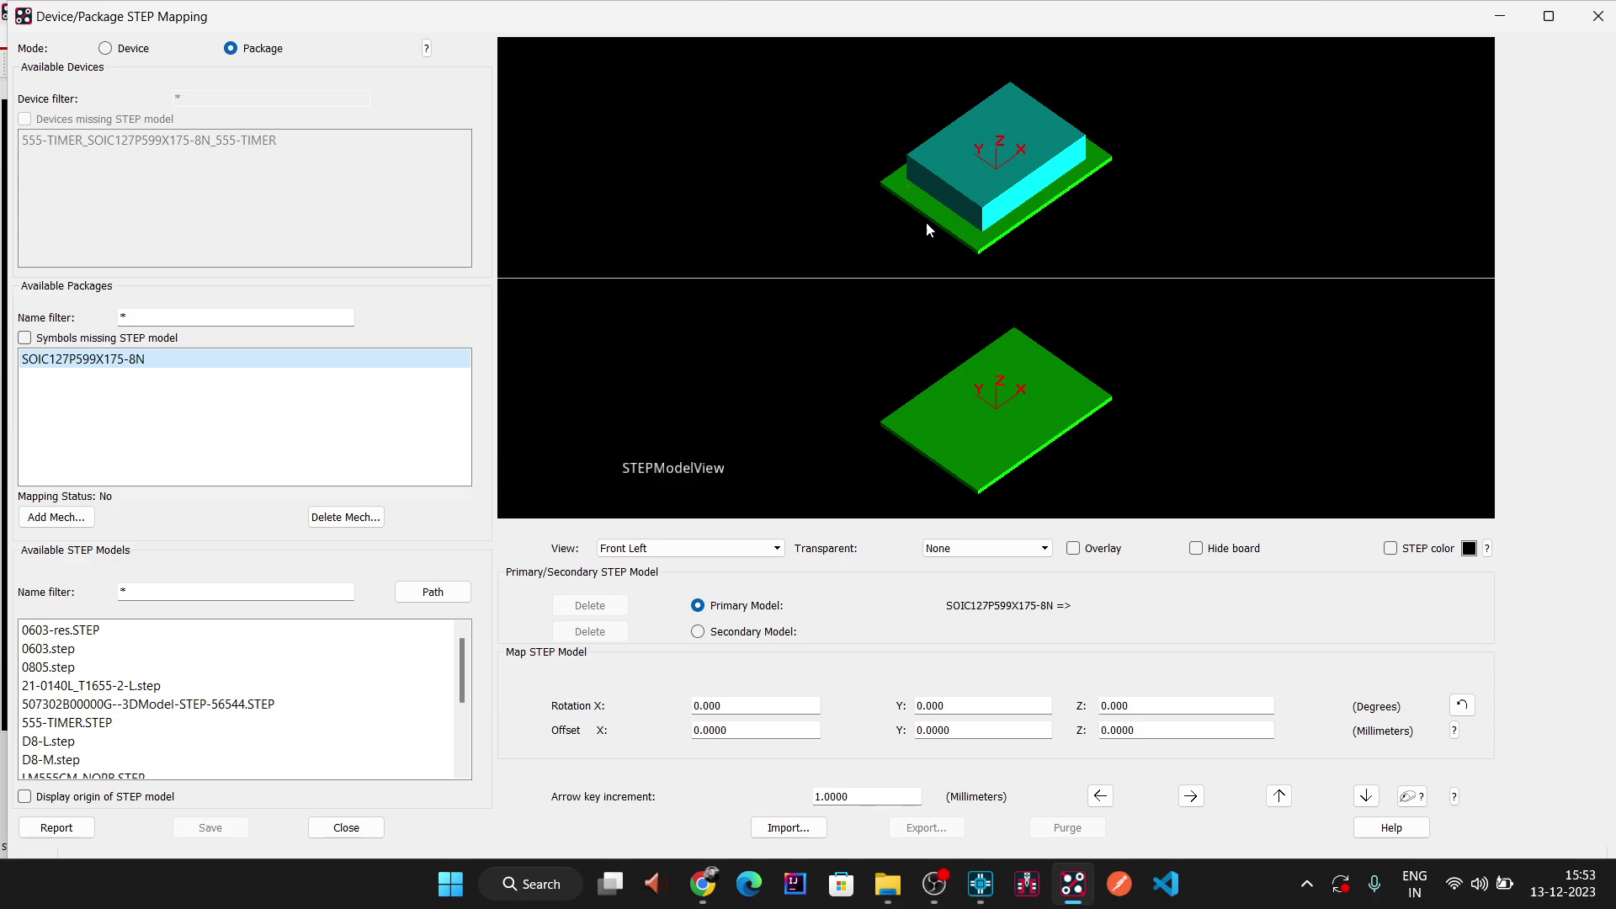
- Choose LM555CM_NOPB.STEP from the available STEP models as the primary model for the SOIC127P599X175-8N package
scroll(144, 668, down, 2)
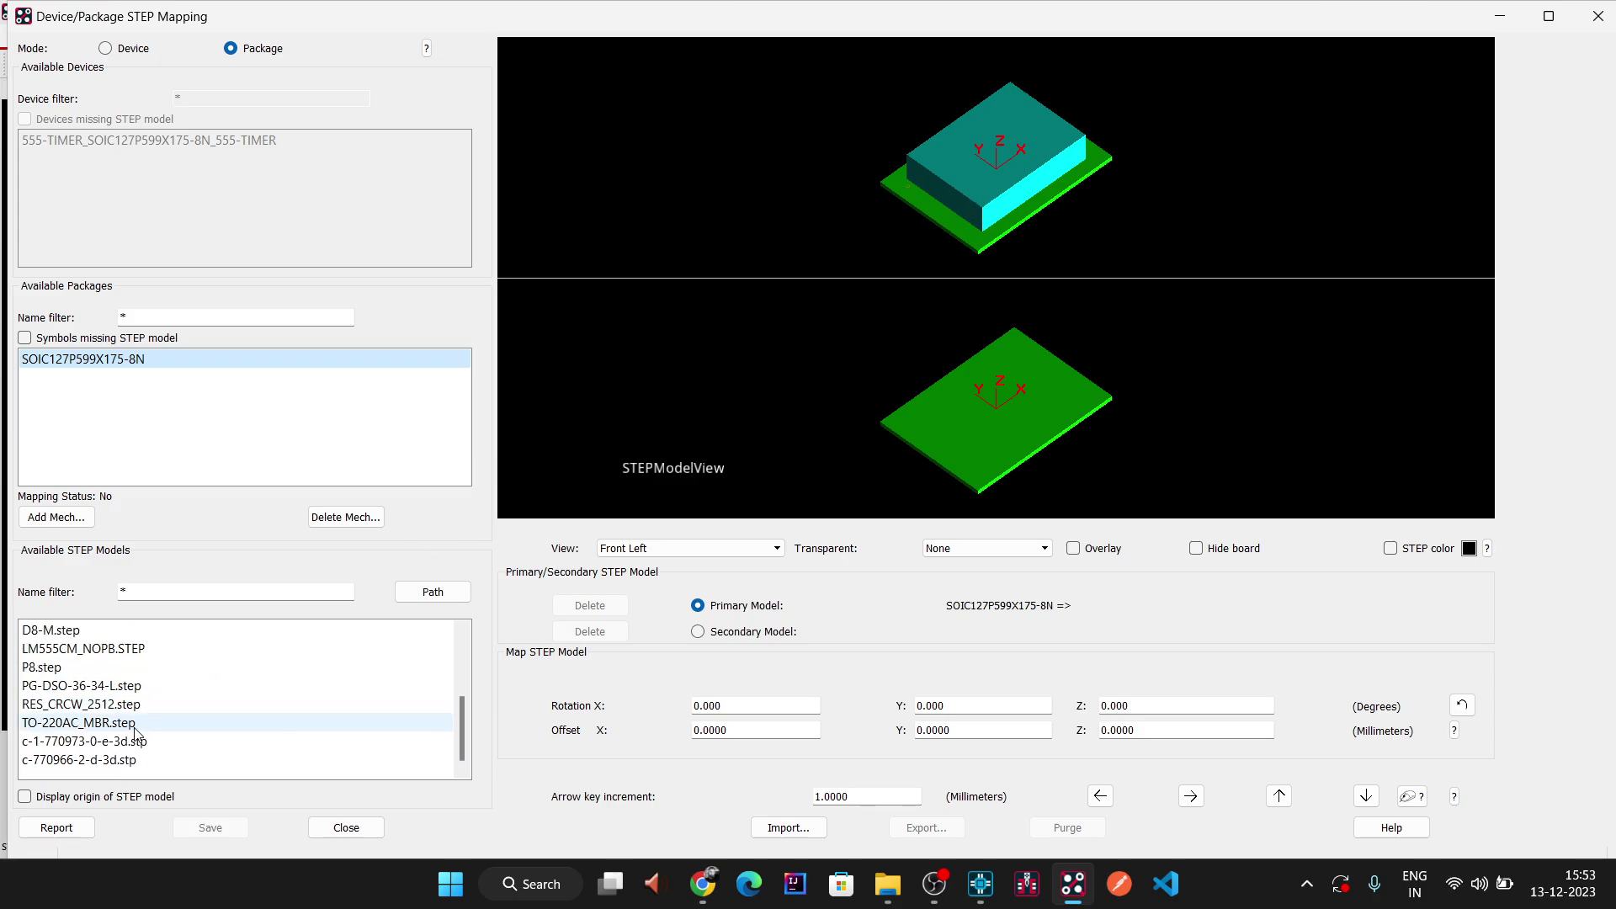
scroll(137, 726, up, 2)
scroll(136, 726, down, 2)
scroll(133, 724, up, 3)
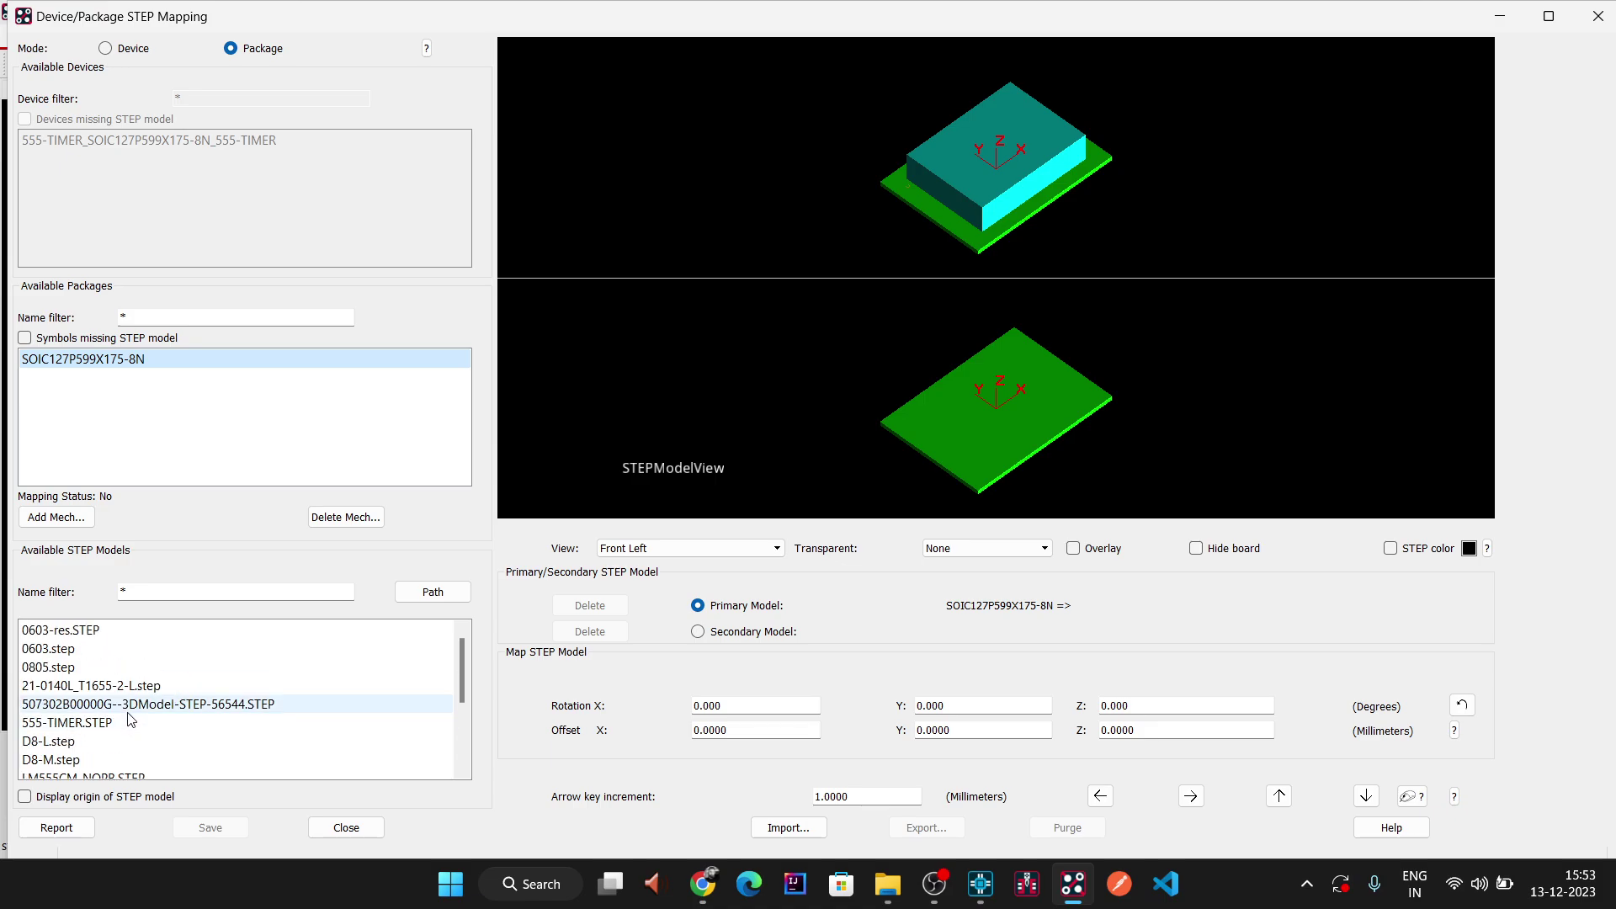
scroll(172, 706, down, 1)
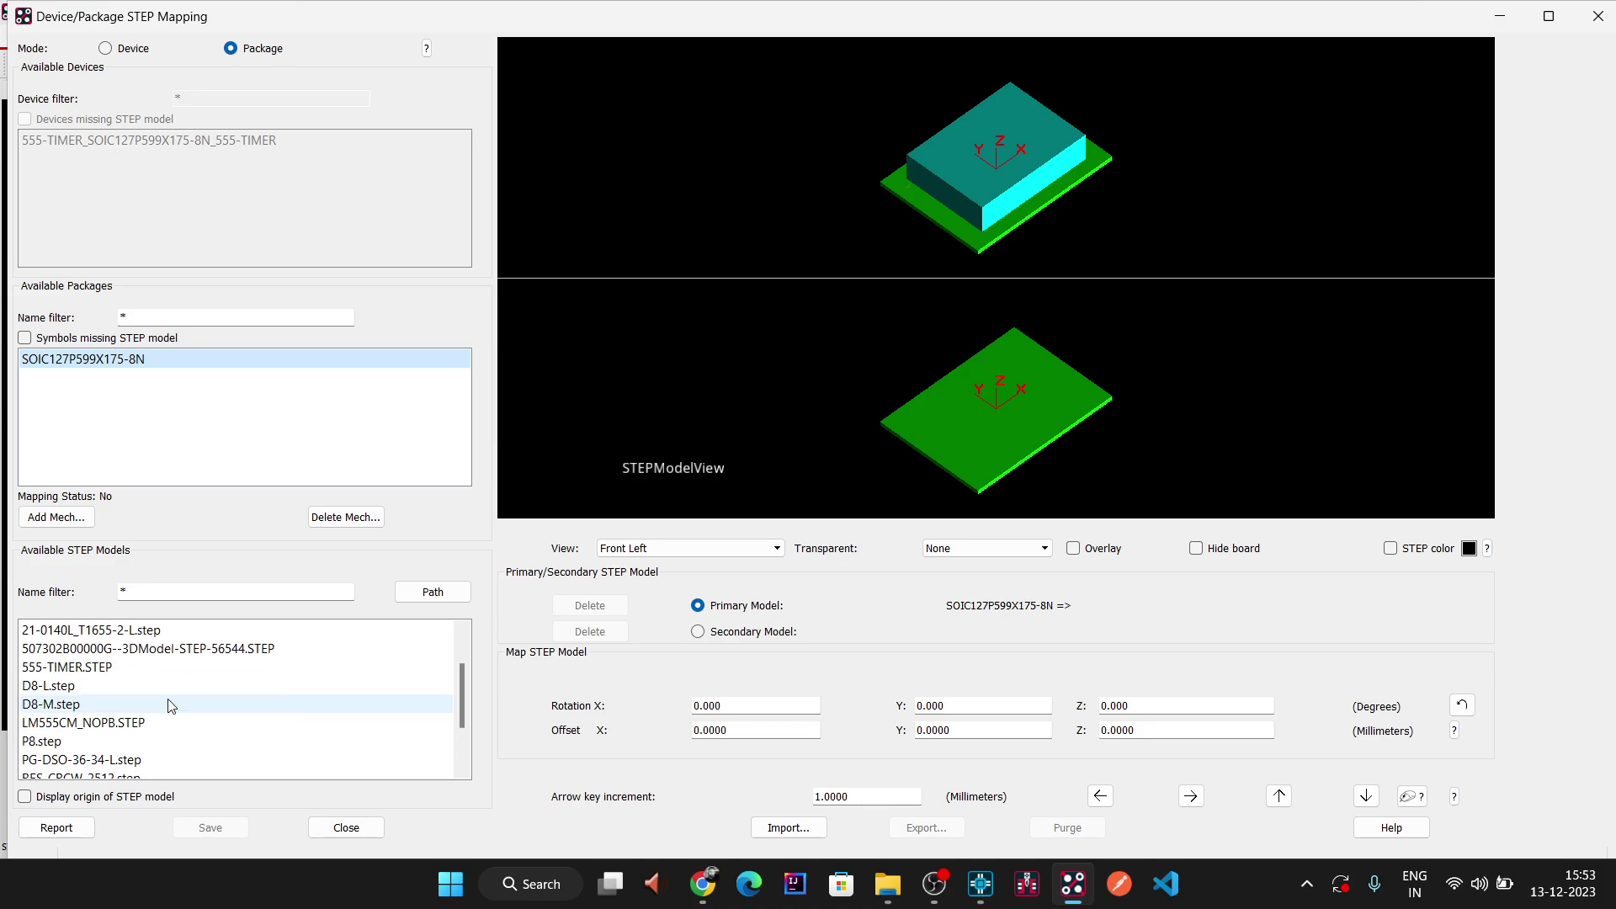
click(75, 726)
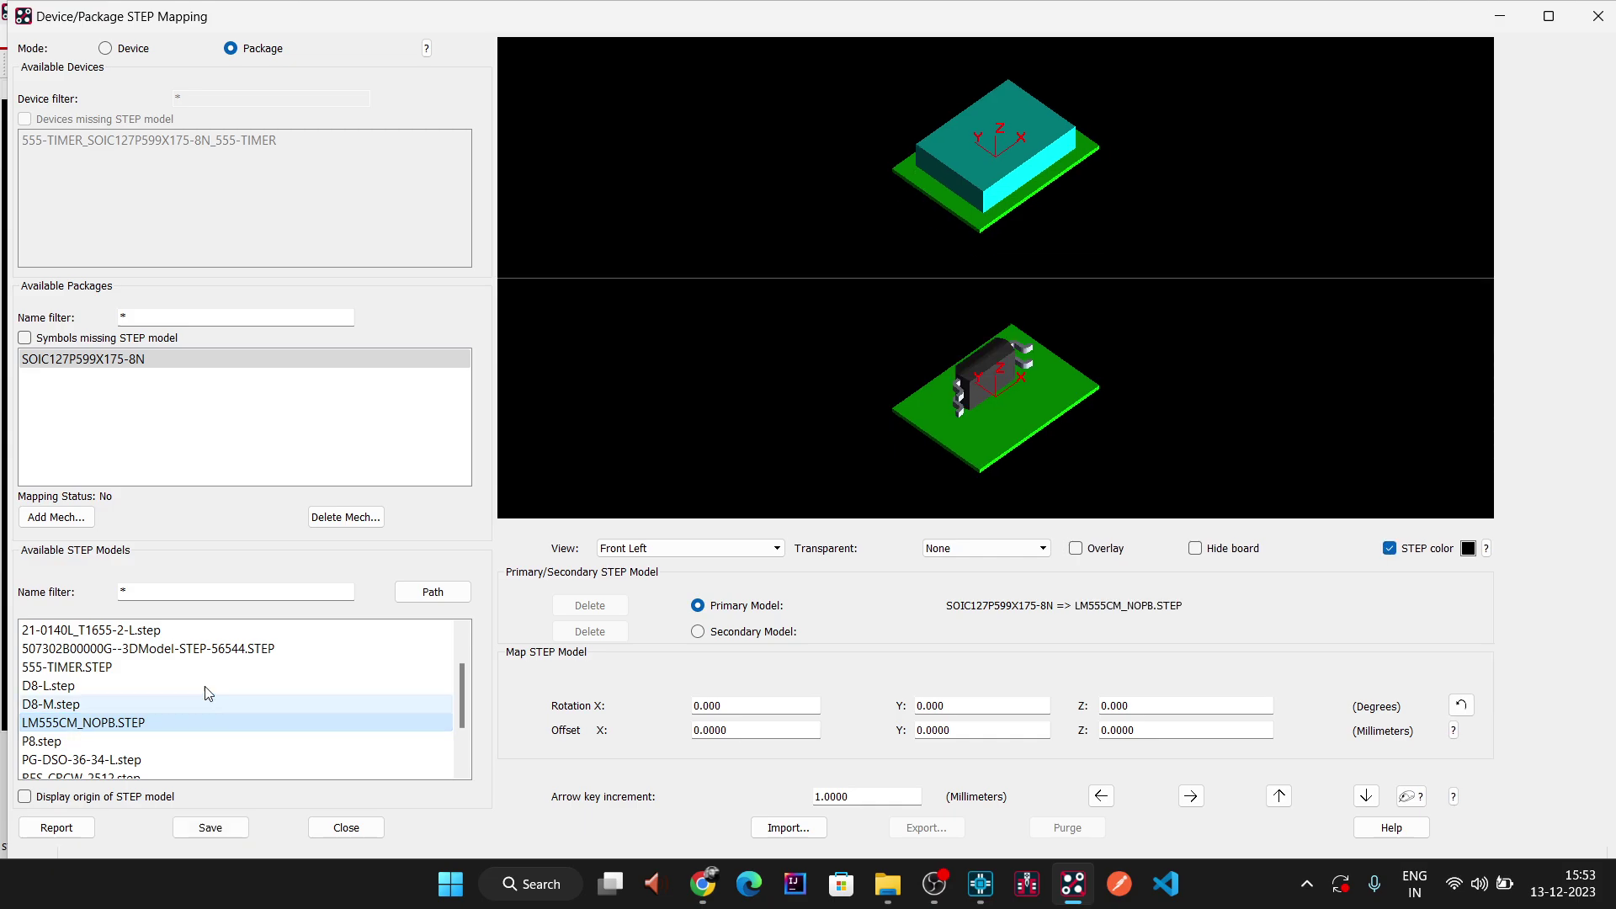
- Maximize the STEP mapping window and overlay the STEP model on the package symbol in the preview
click(1547, 16)
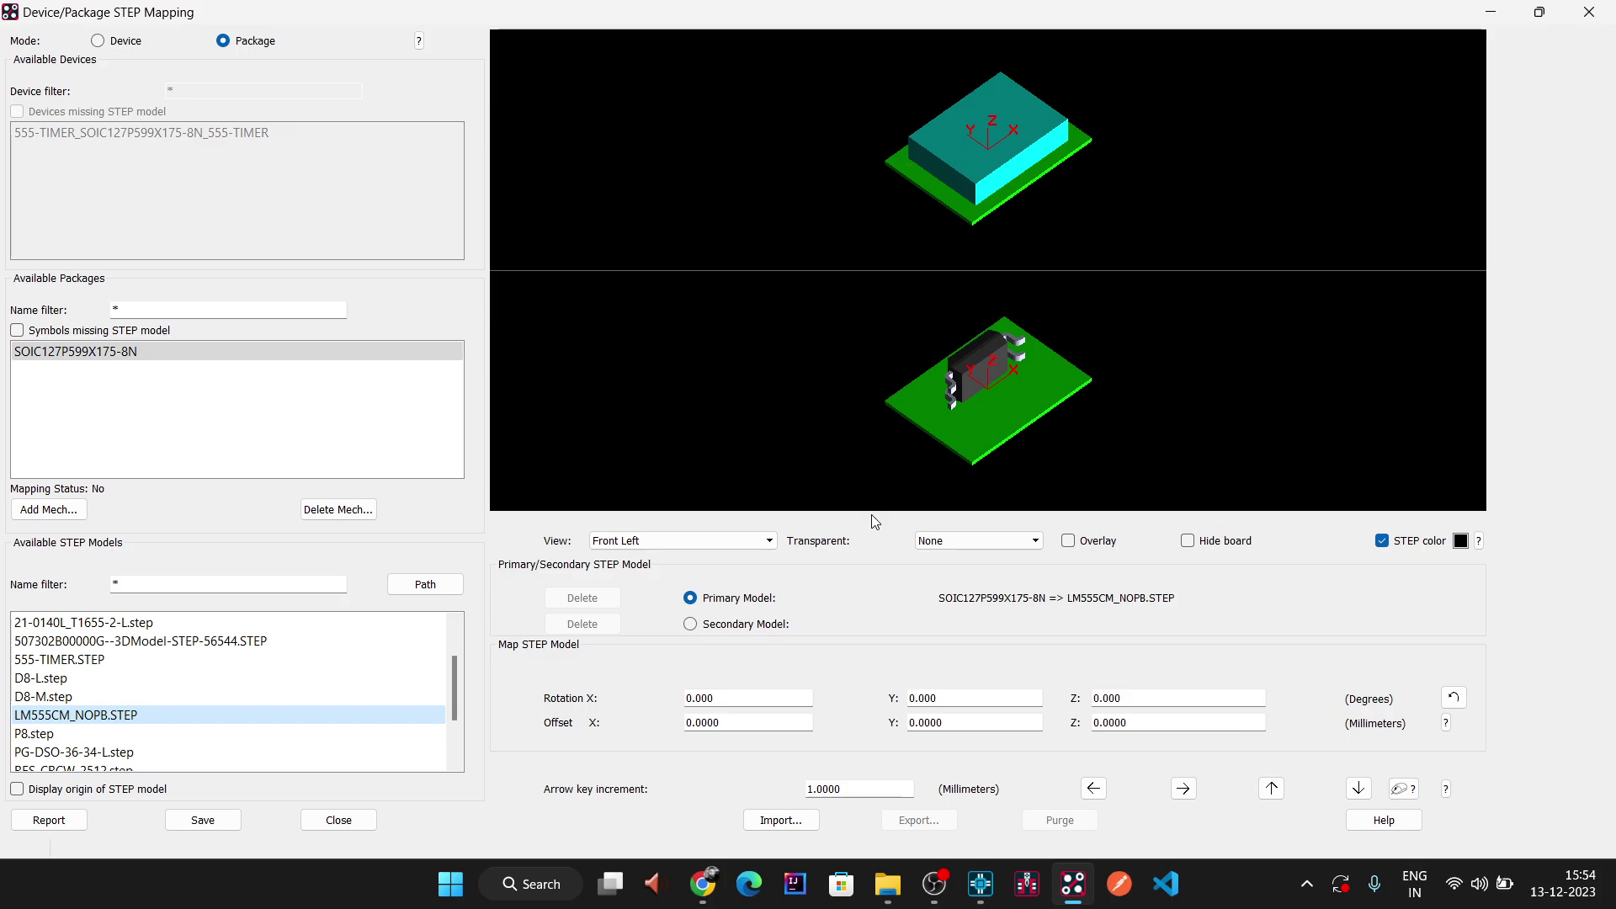
click(1069, 542)
click(1071, 543)
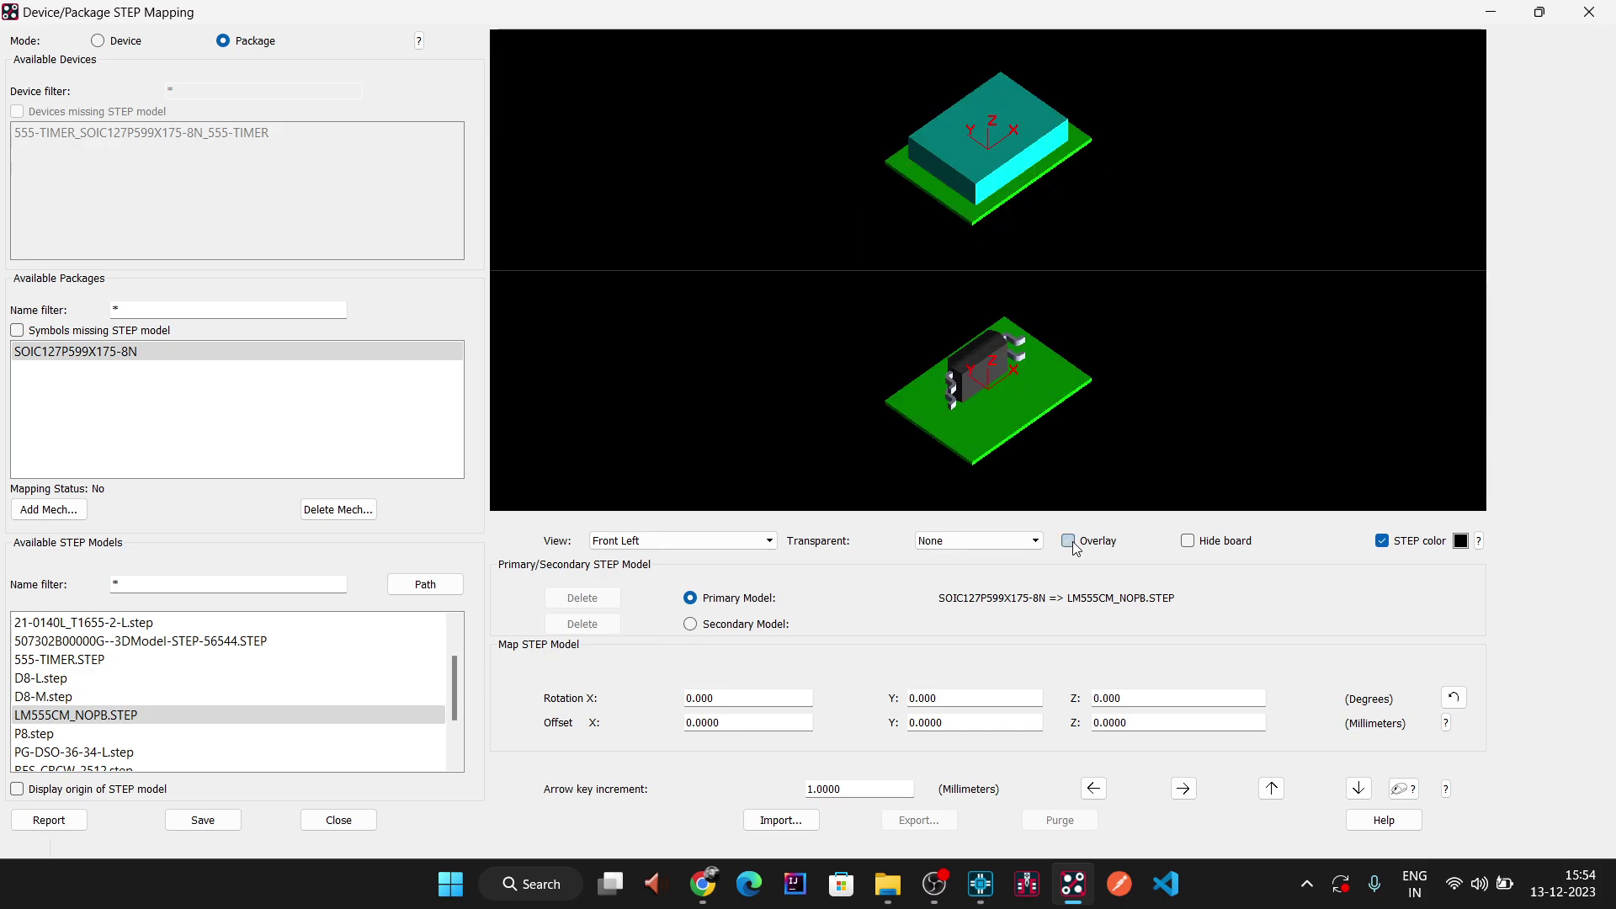
click(1071, 543)
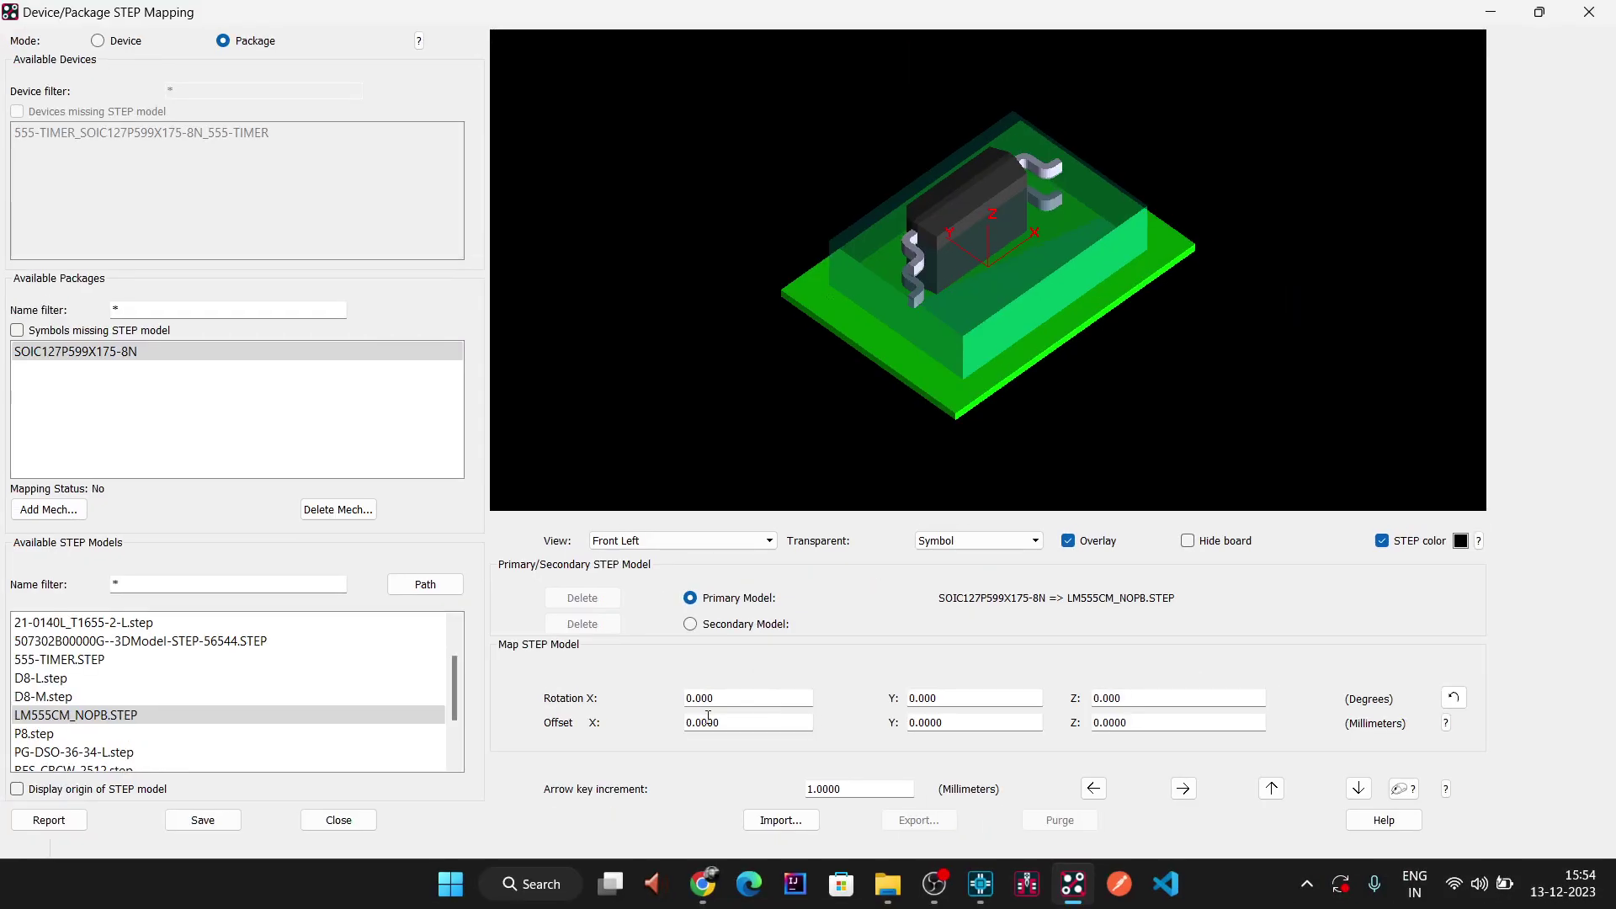
- Try Z offsets of 0.9 mm and 90 mm for the STEP model, and clear the Z offset
double_click(699, 717)
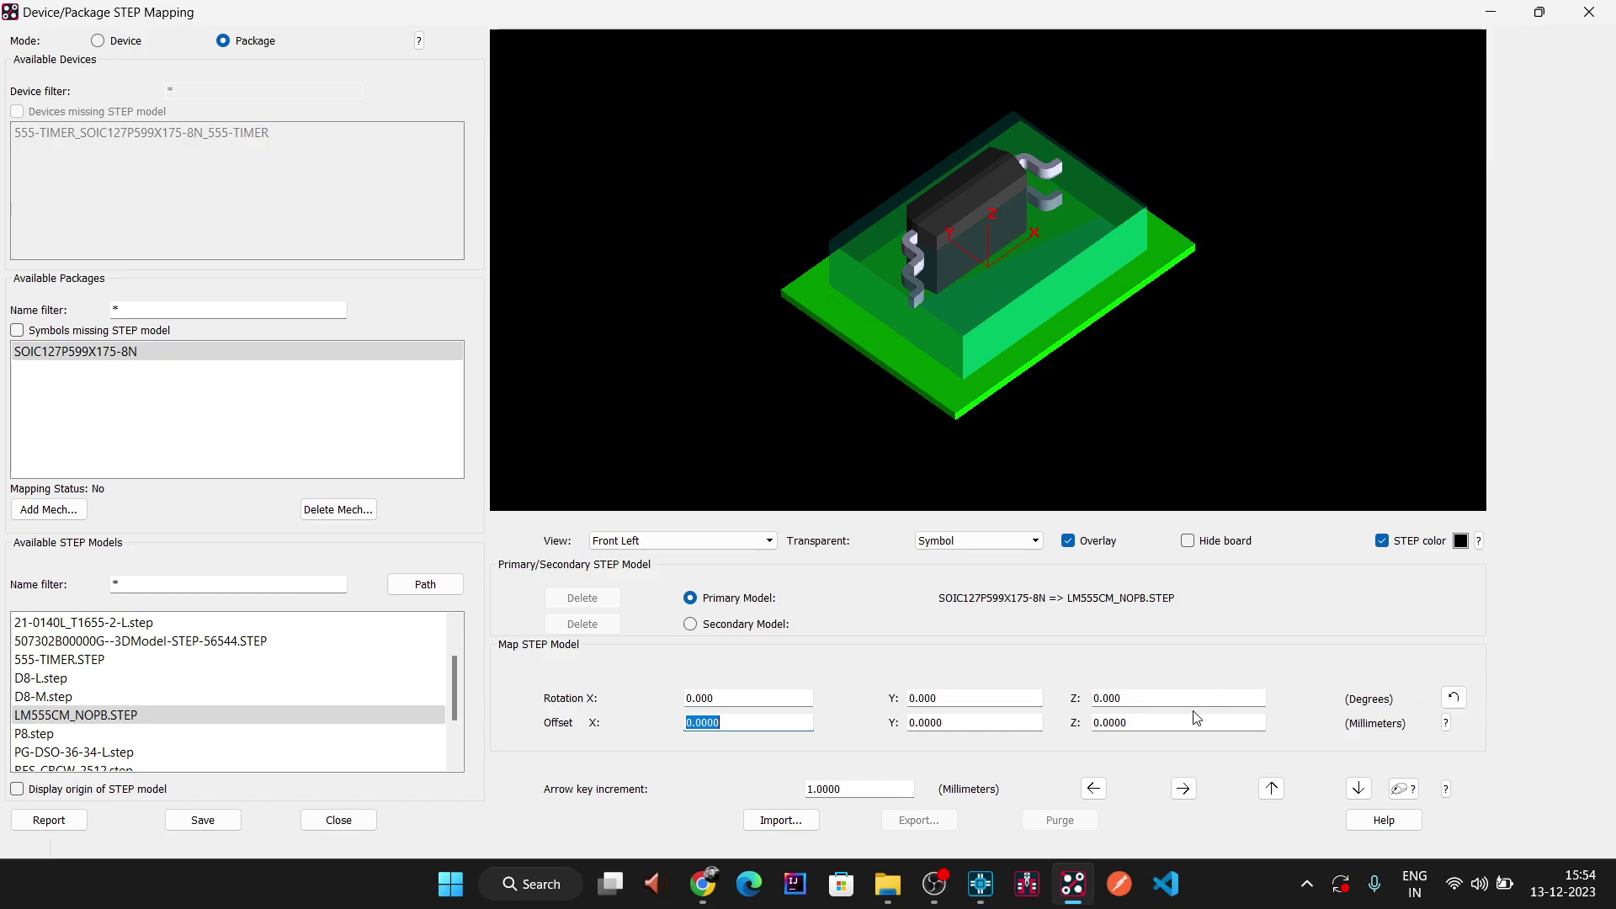
drag(919, 722, 968, 724)
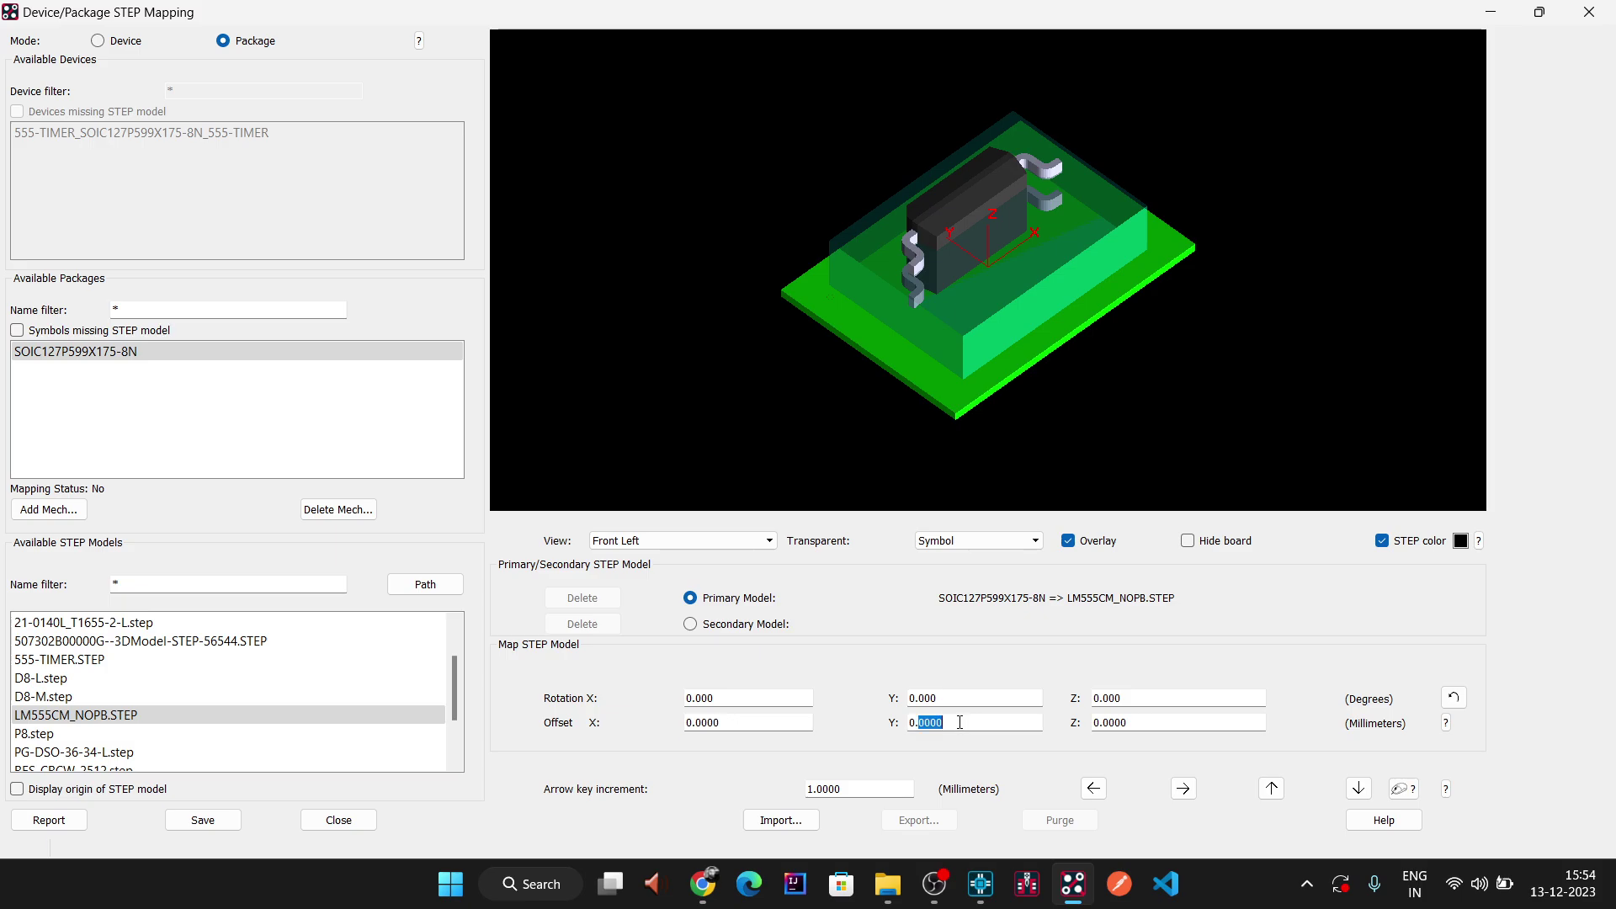
drag(1104, 722, 1143, 730)
text(9000)
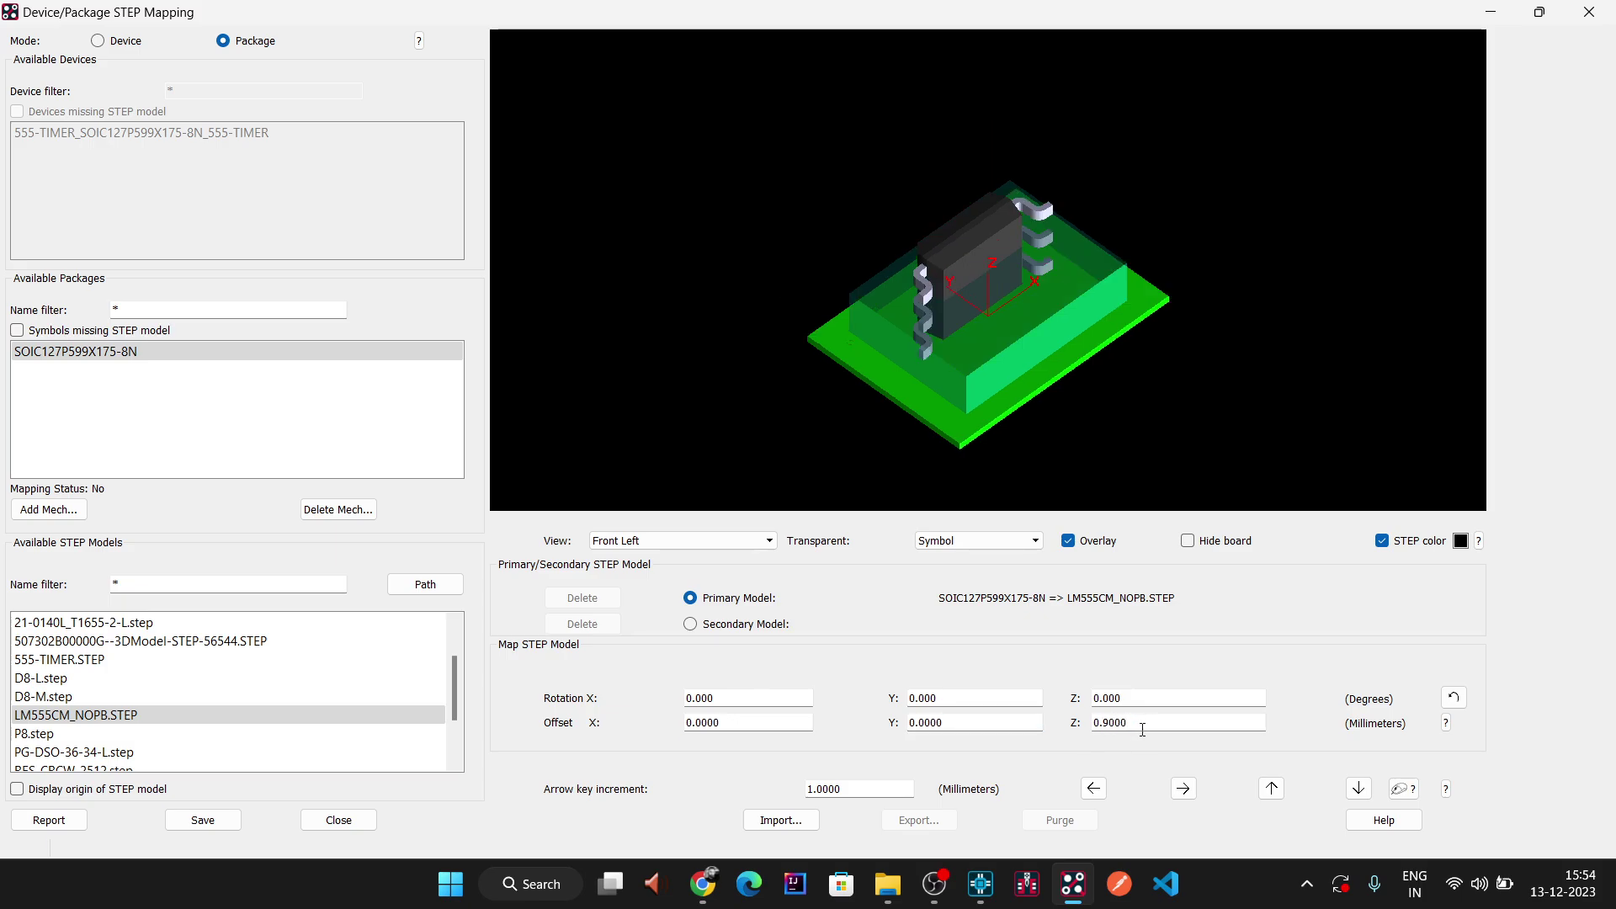
drag(1103, 722, 1137, 722)
key(BackSpace)
key(ctrl+a)
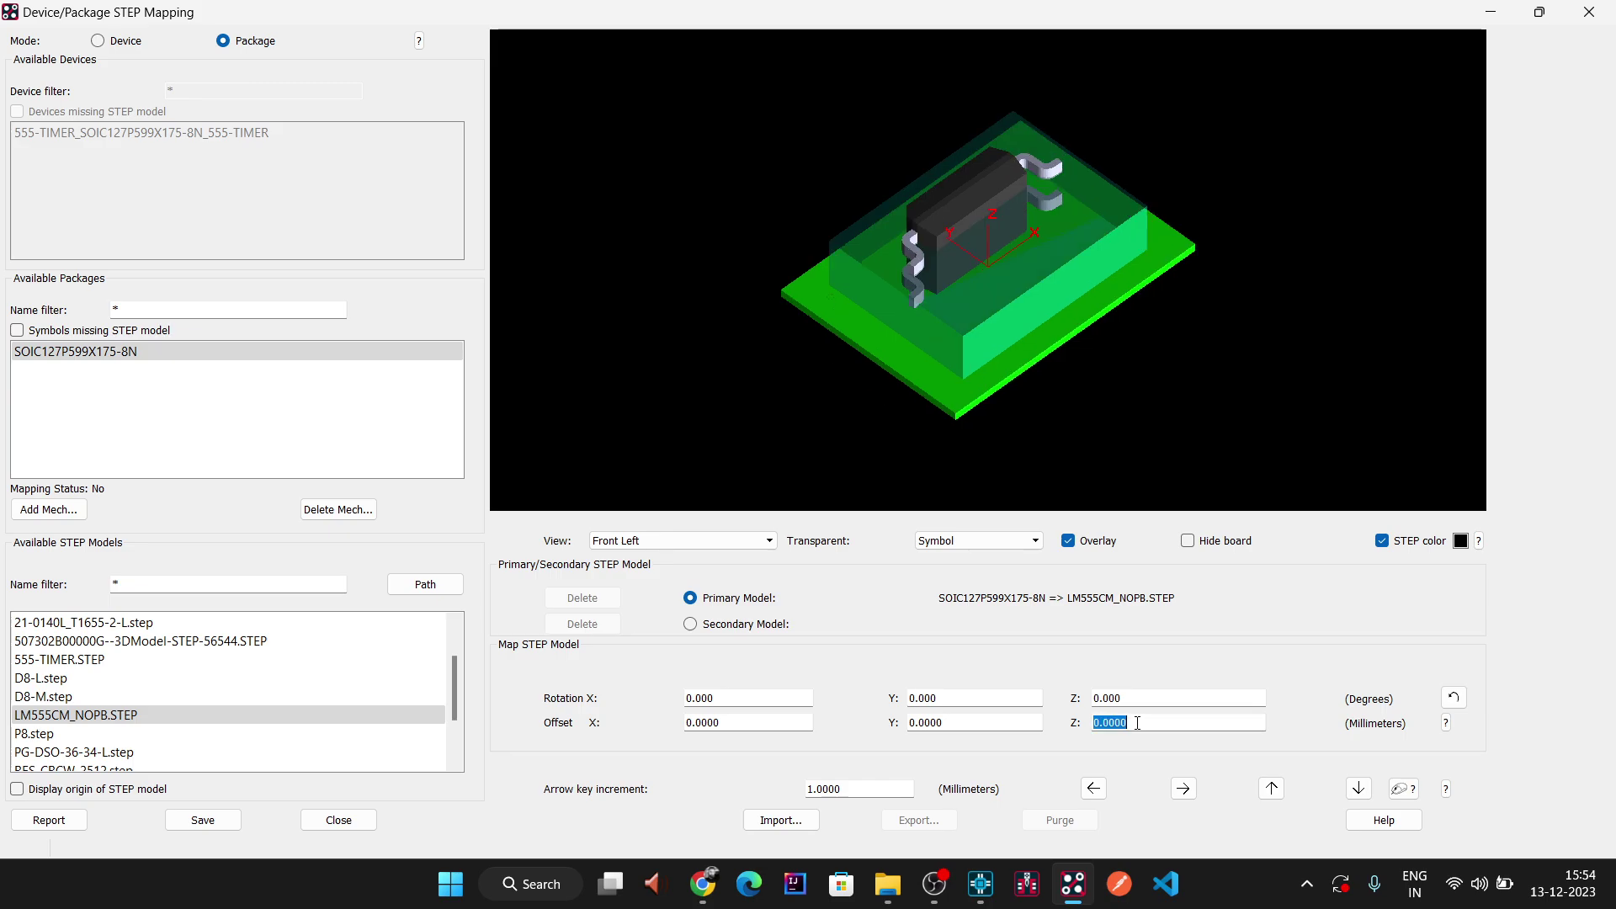
text(90)
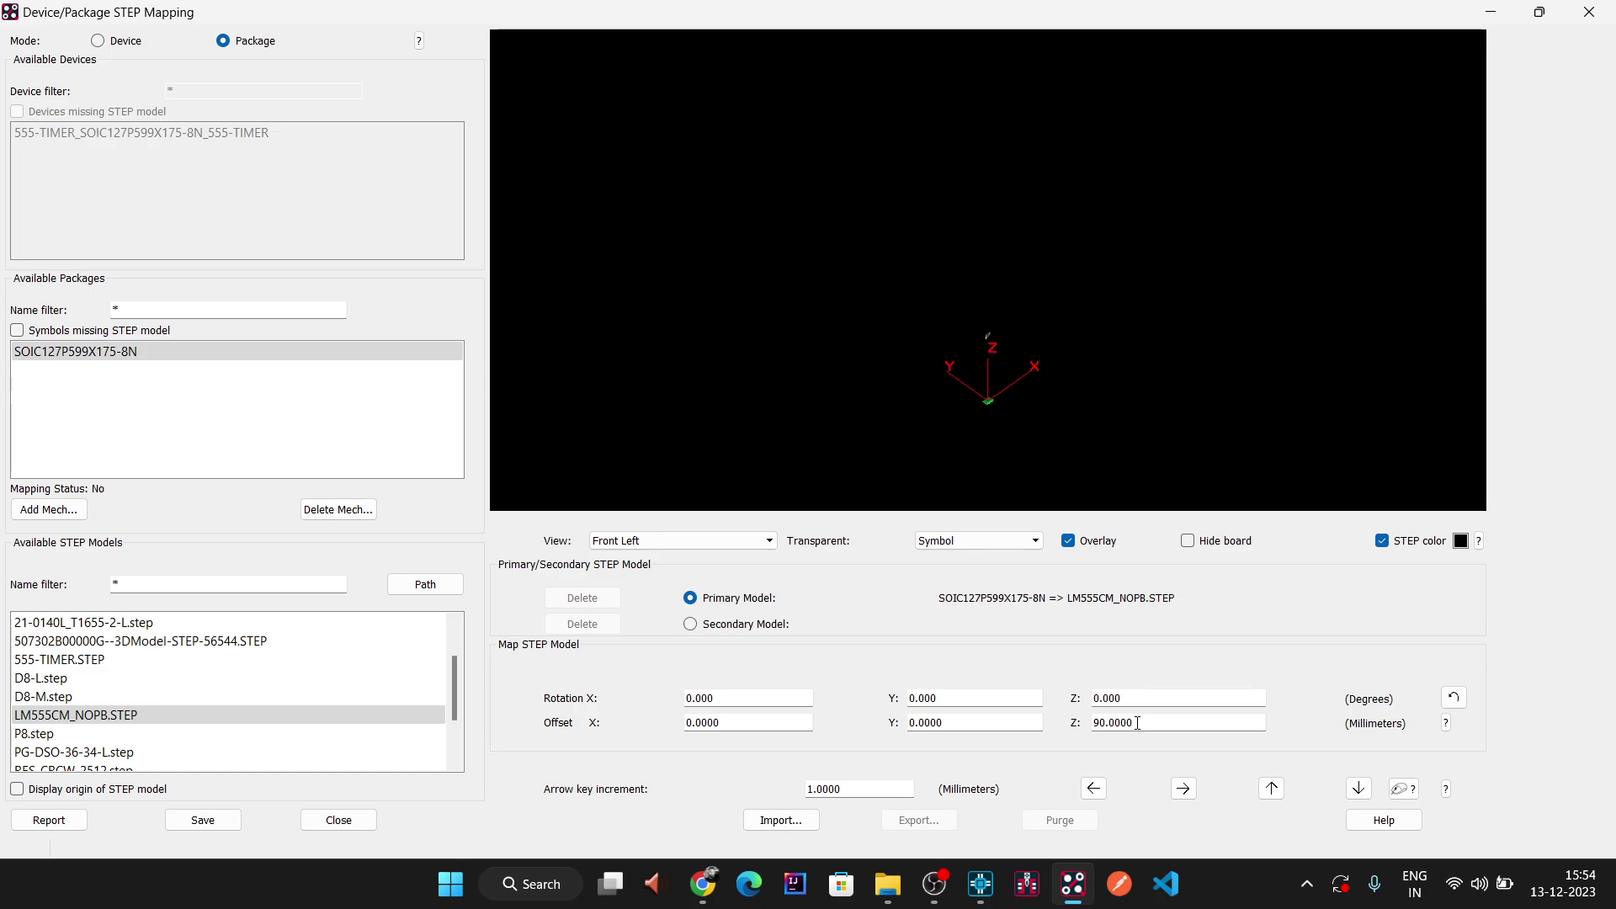
double_click(1137, 722)
key(BackSpace)
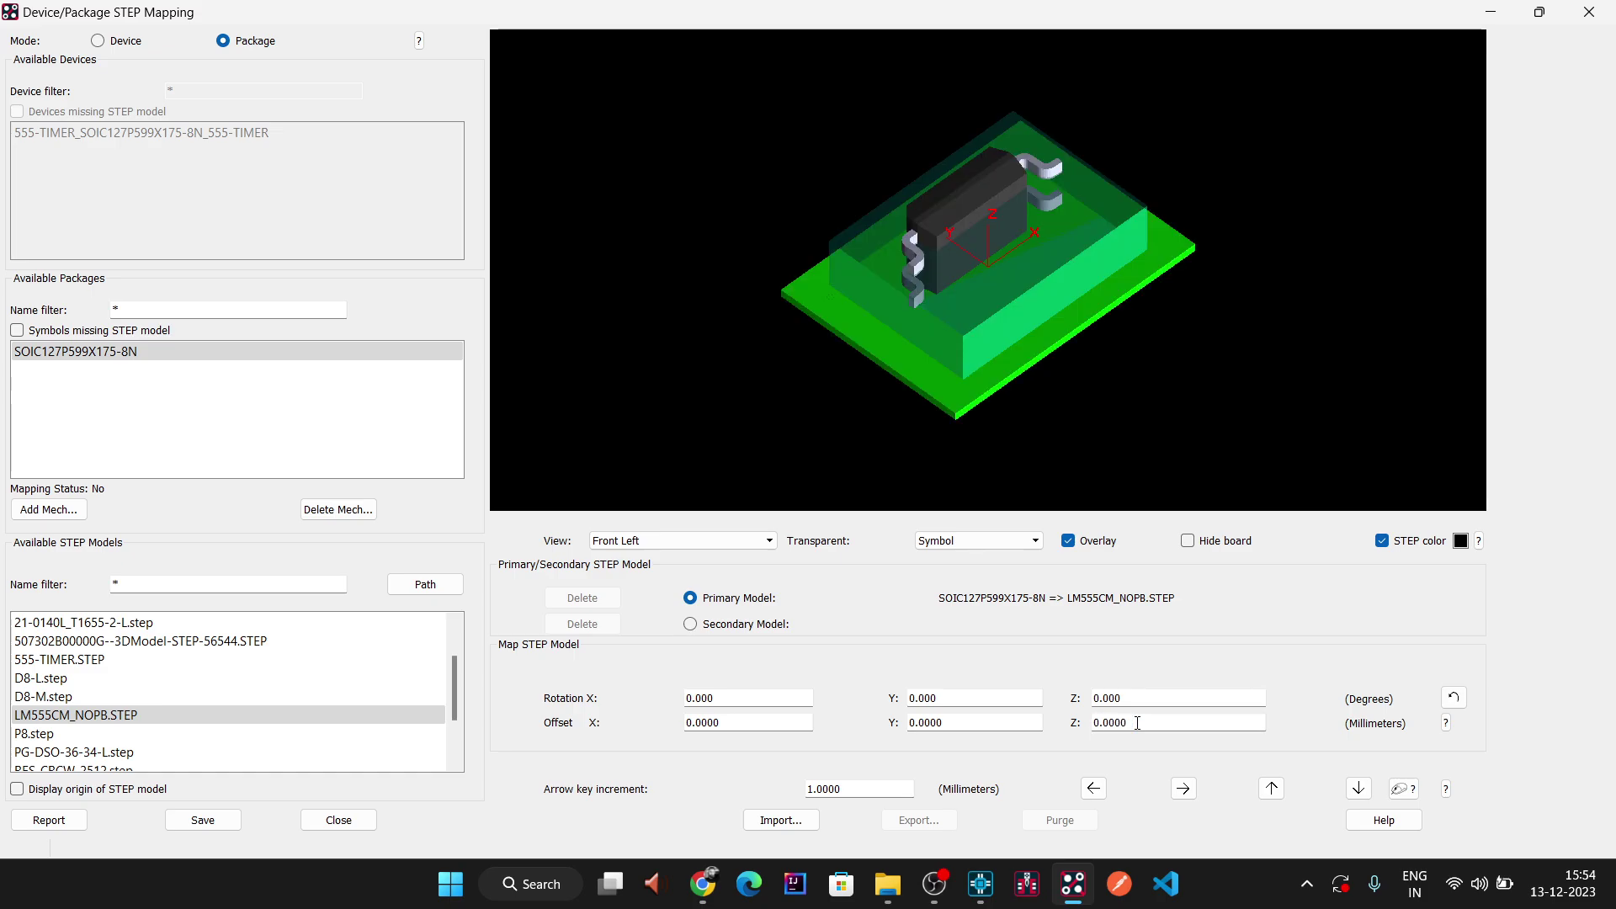
- Try a Y offset of 90 mm for the STEP model and reset it to 0
double_click(999, 722)
text(90)
key(Tab)
double_click(997, 723)
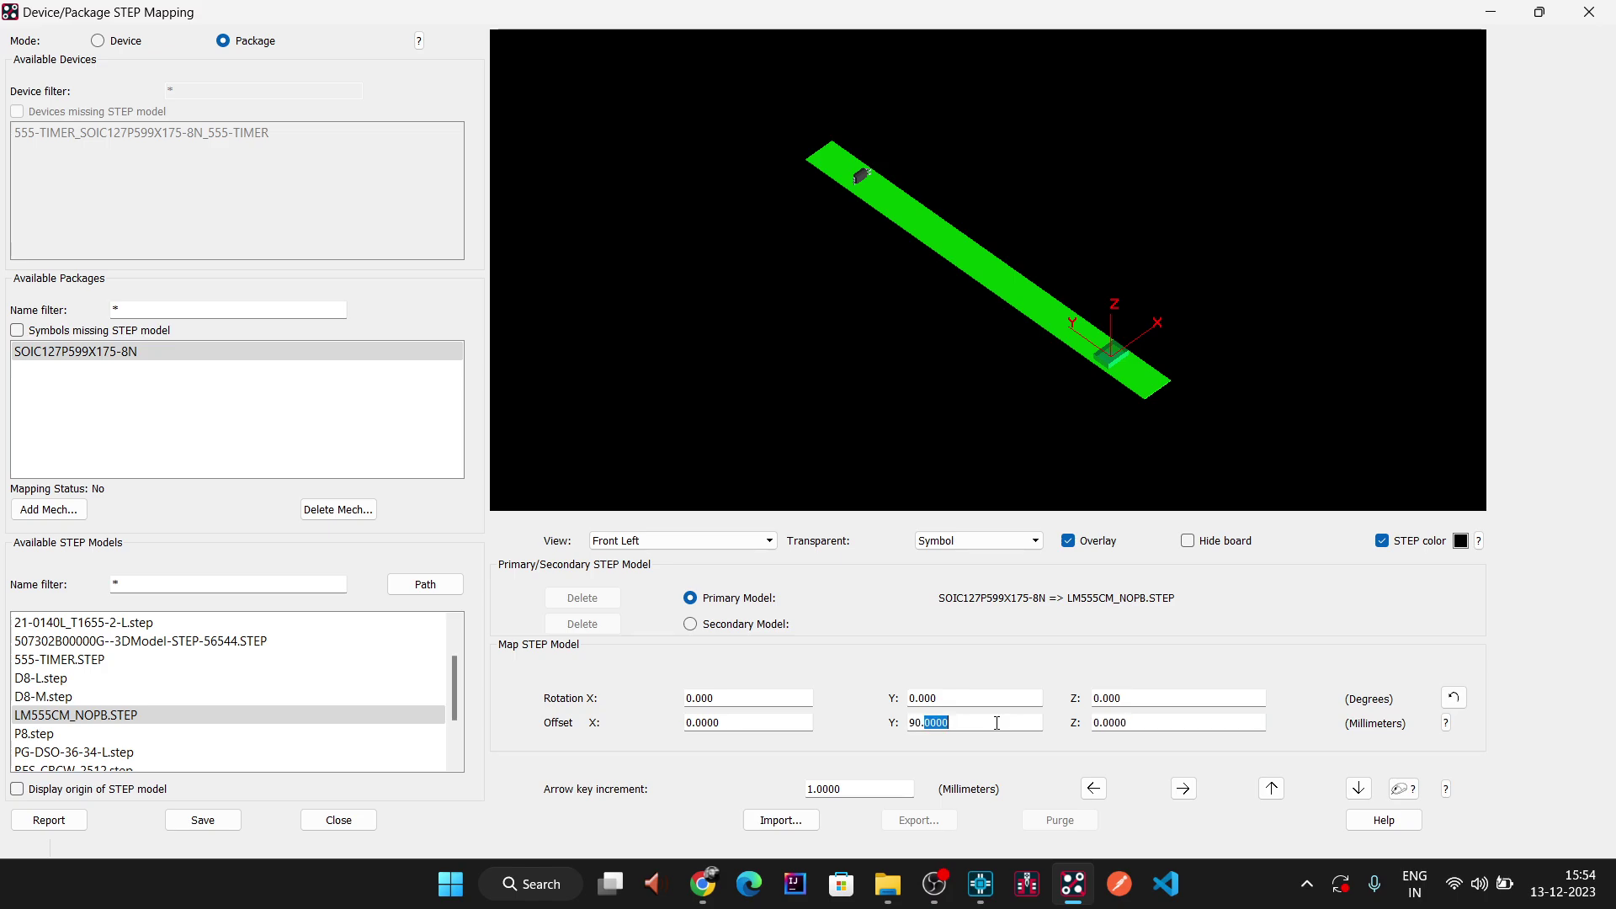
text(0)
key(Tab)
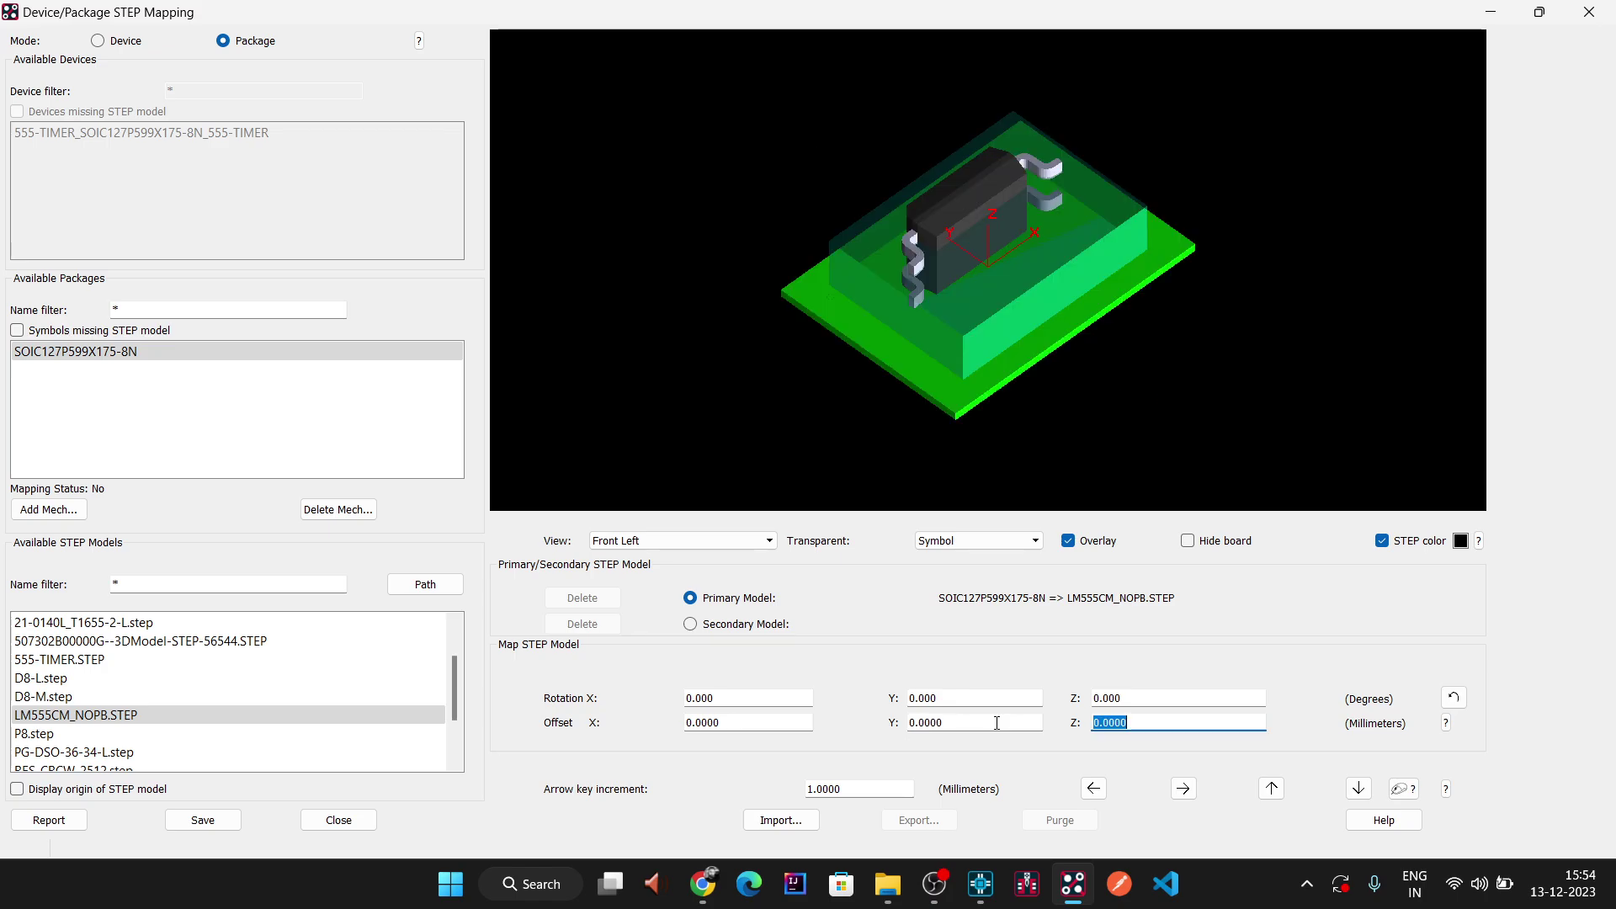
- Try an X offset of 90 mm for the STEP model and reset it to 0
click(761, 724)
text(90)
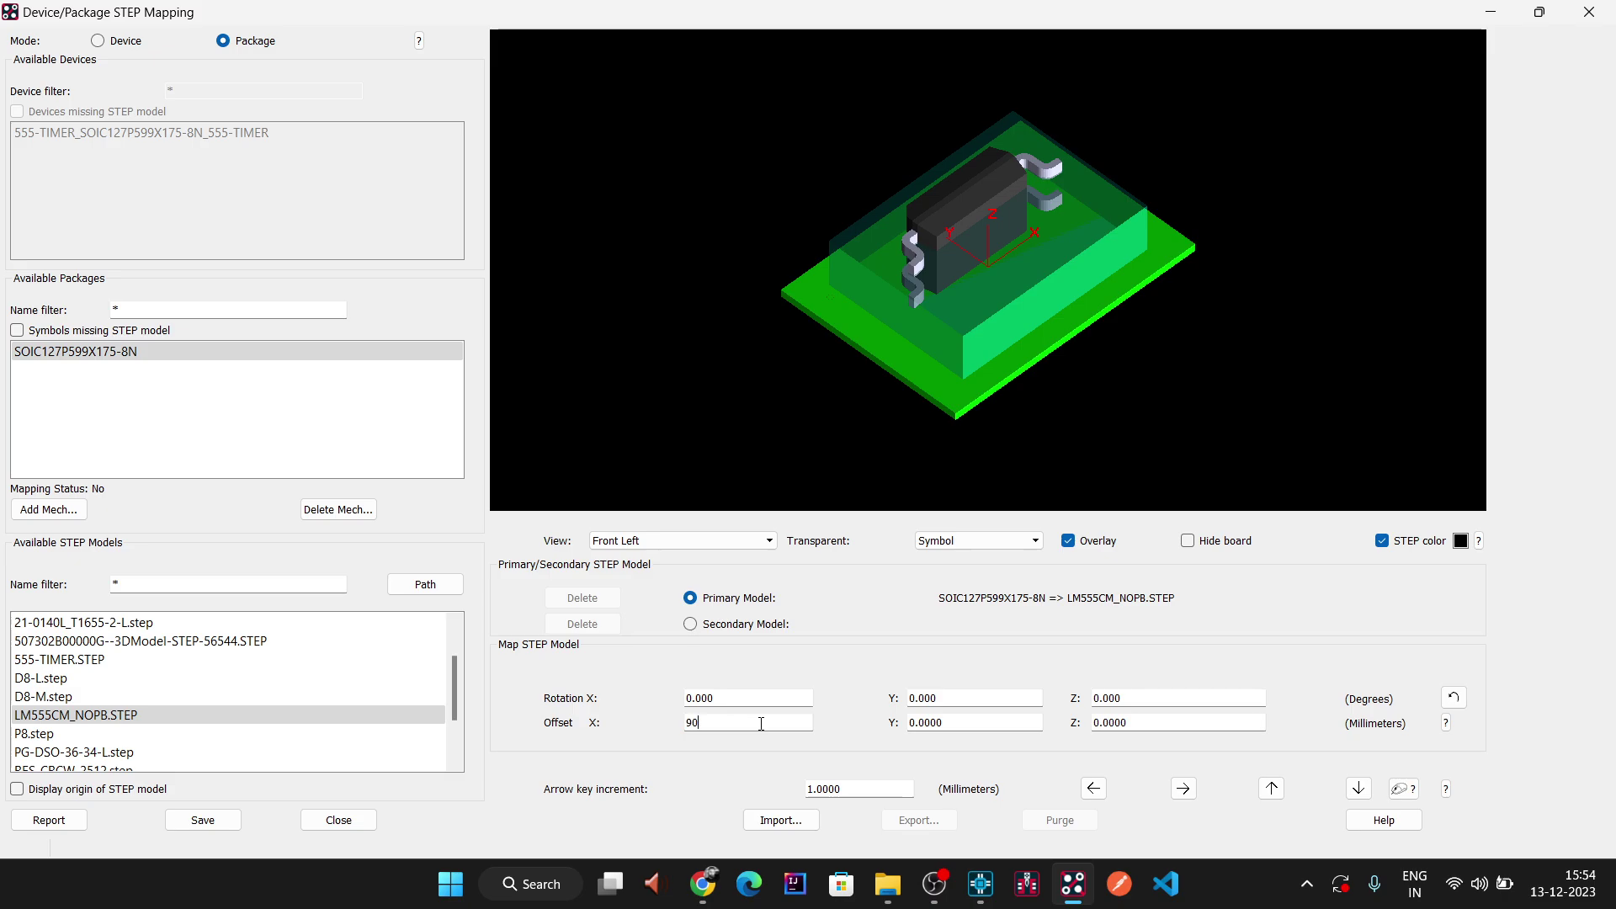
key(Tab)
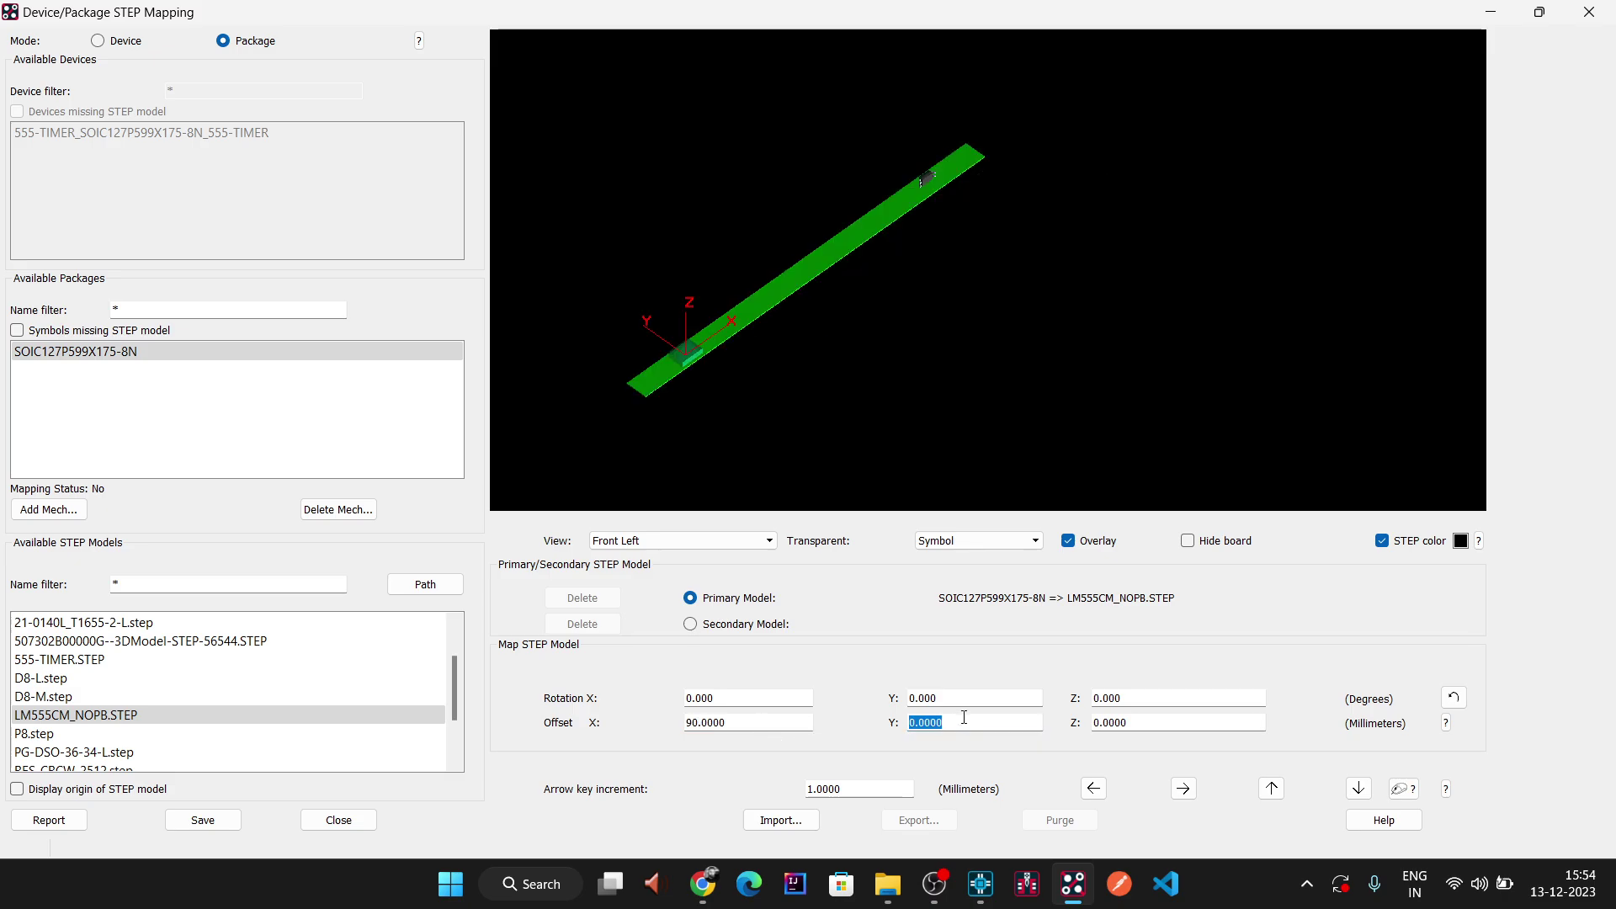
click(760, 724)
text(90)
key(Tab)
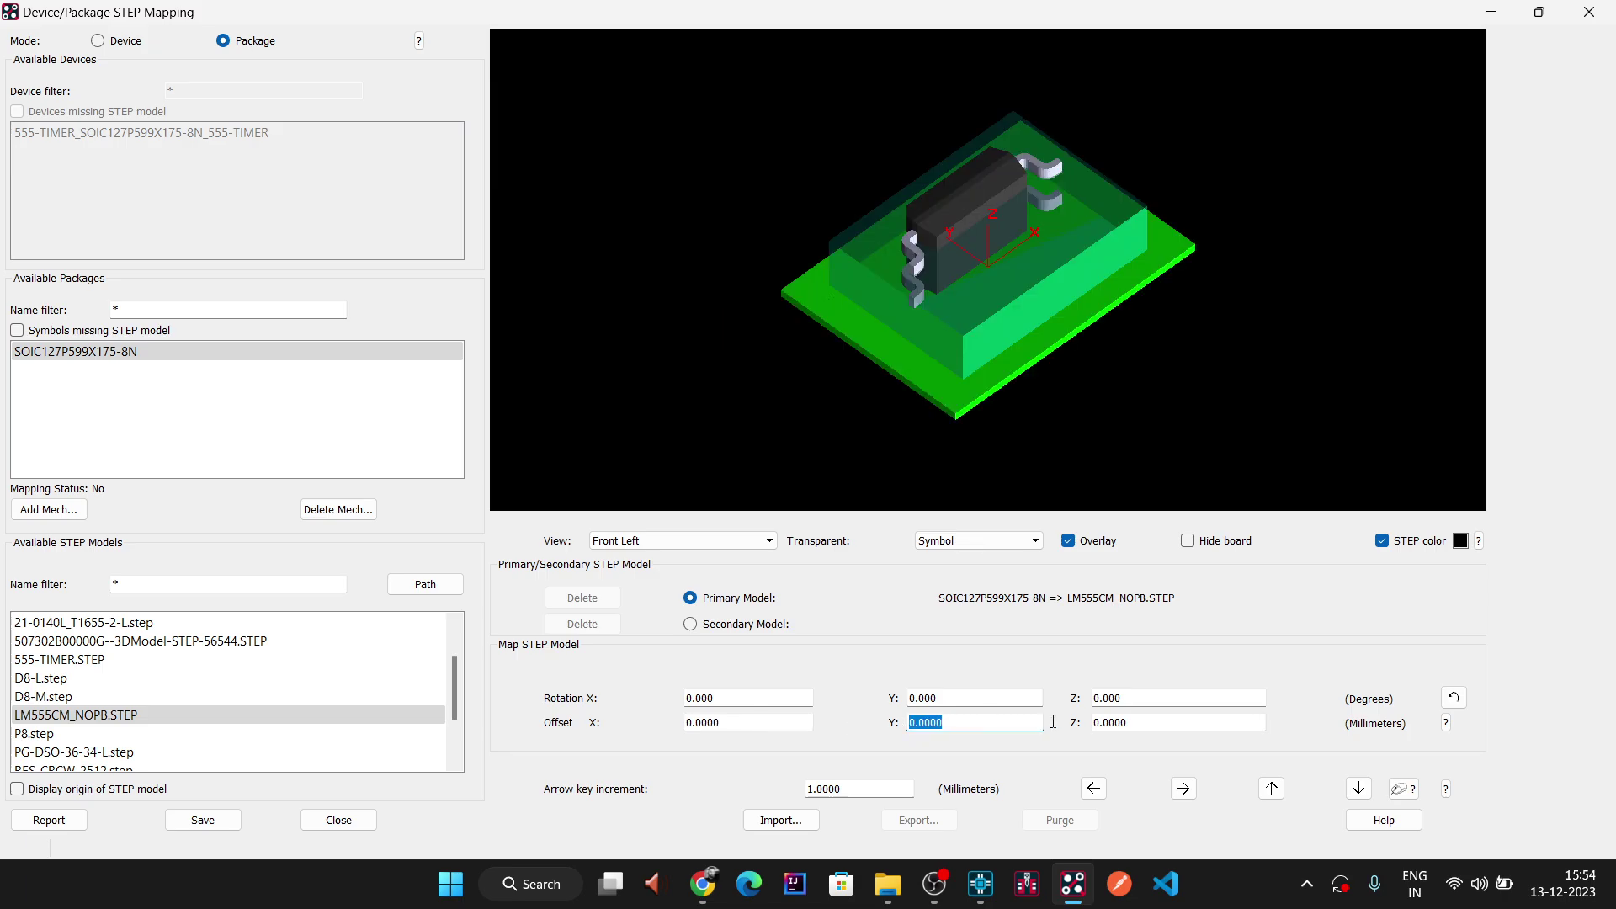
- Try rotating the STEP model 90 degrees about Z and reset the rotation to 0
click(1152, 702)
text(90)
key(Return)
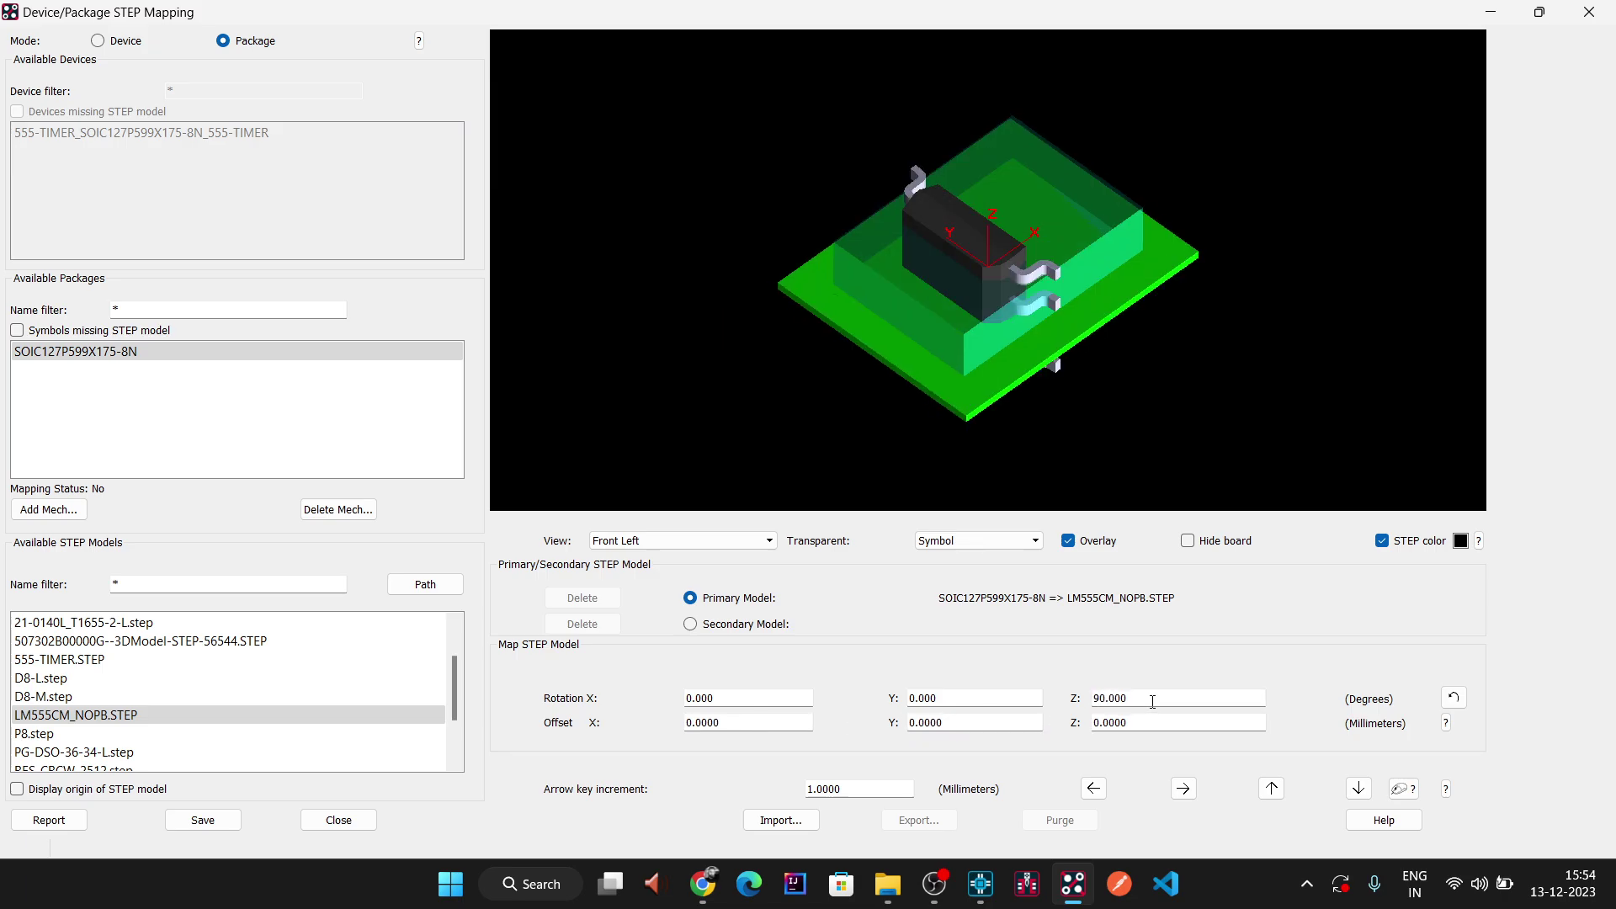
double_click(1150, 694)
key(BackSpace)
key(BackSpace)
key(BackSpace)
key(BackSpace)
text(0)
key(Return)
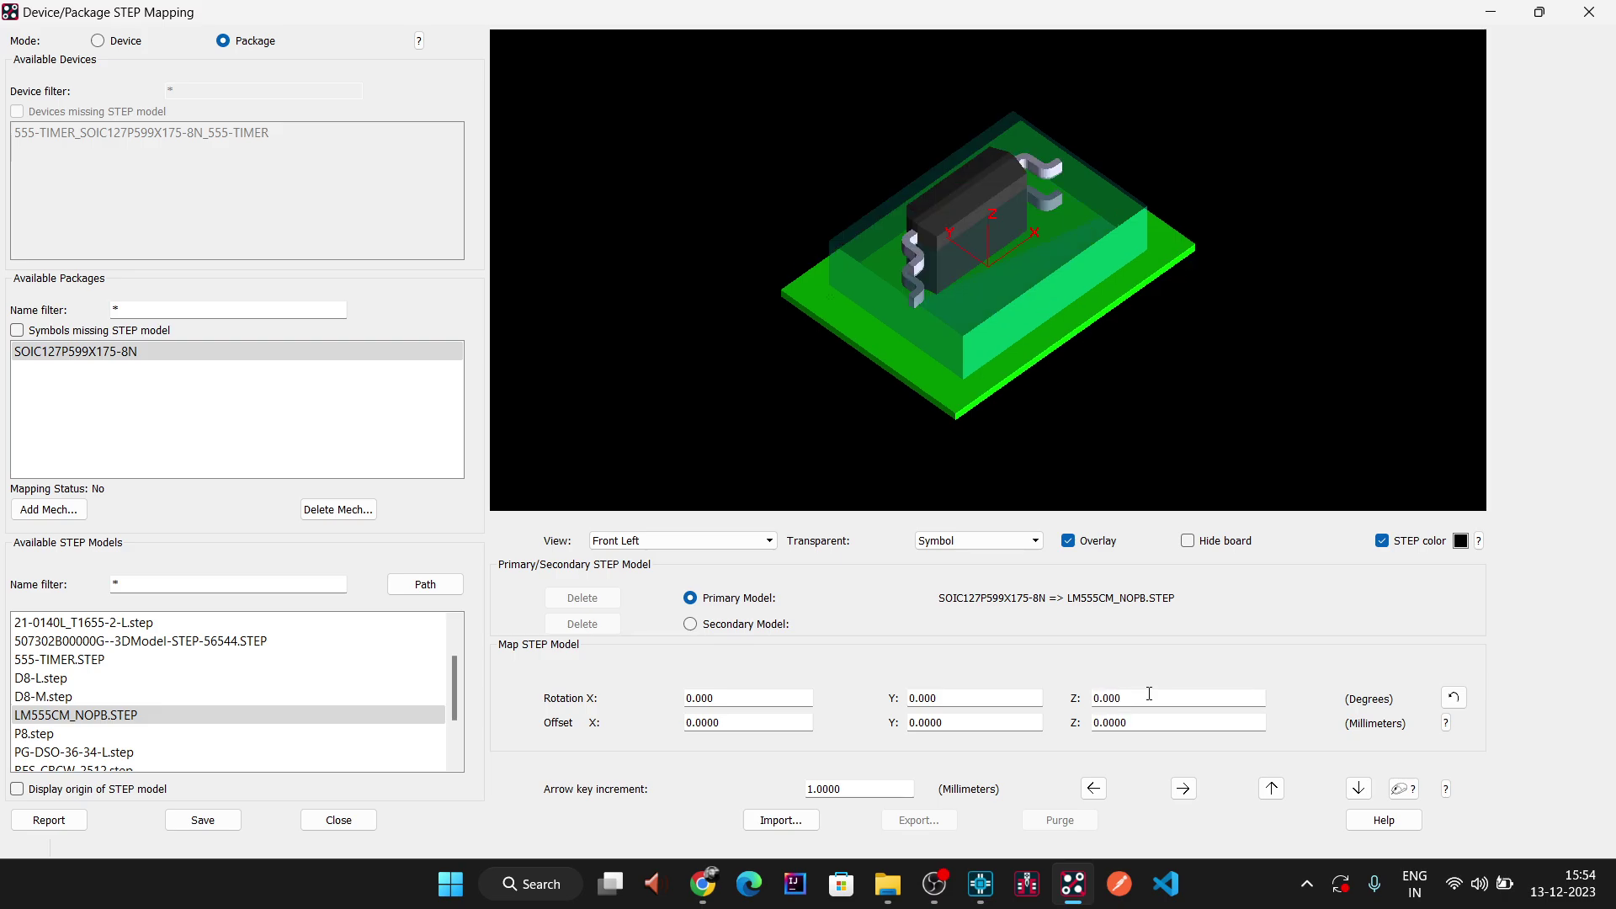
- Try rotating the STEP model 90 degrees about Y and reset the rotation to 0
double_click(970, 704)
text(90)
key(Tab)
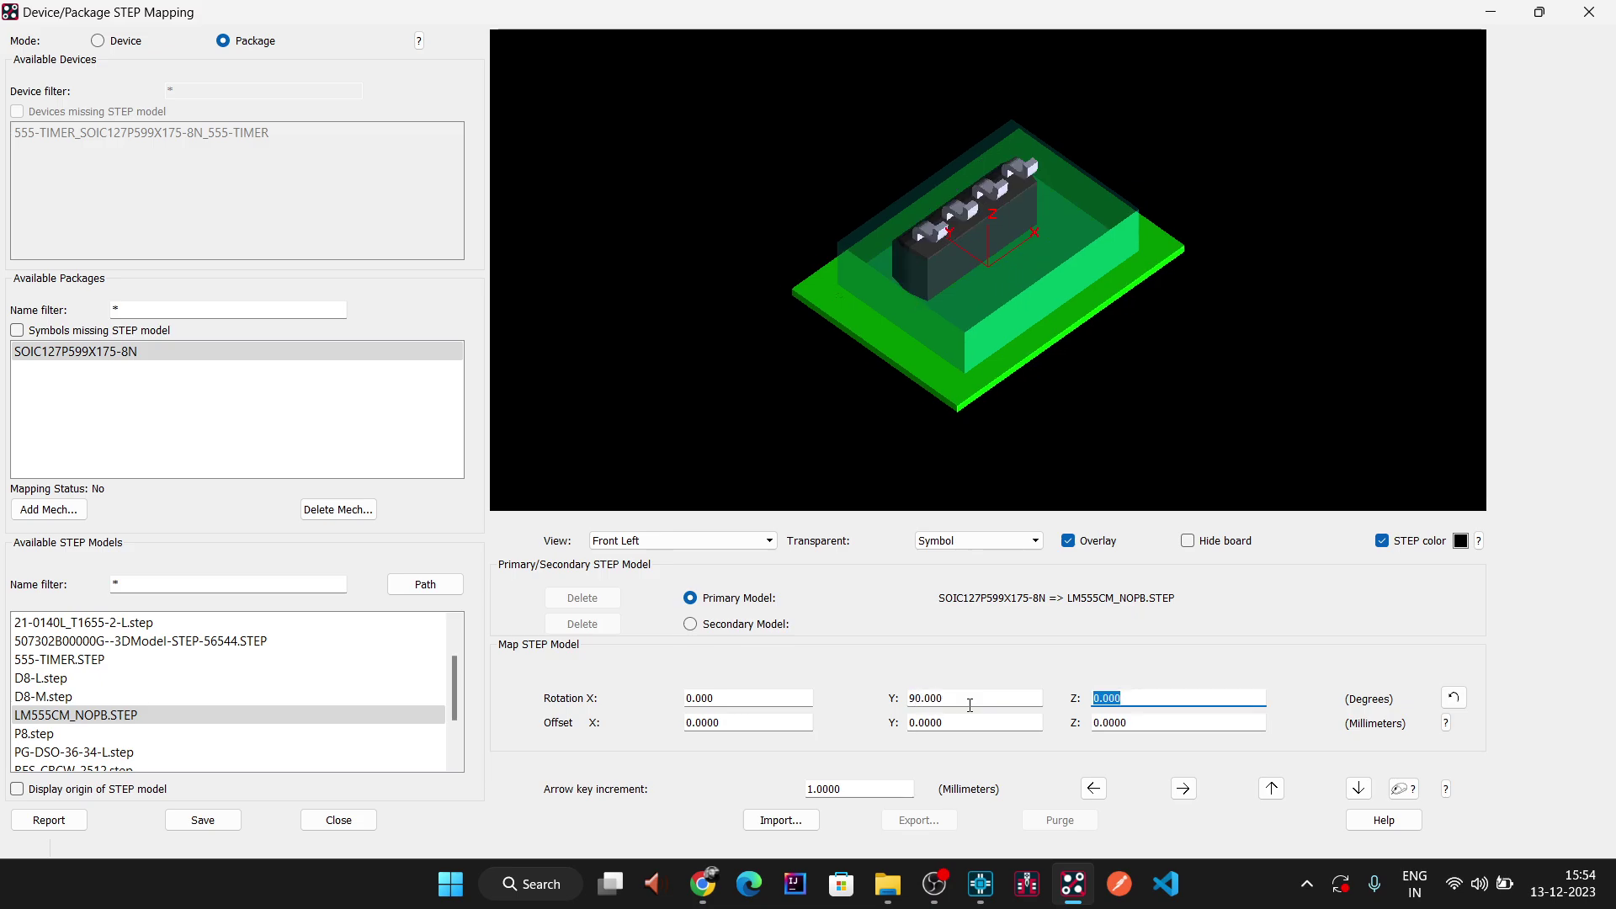
key(shift+Tab)
text(0)
key(Tab)
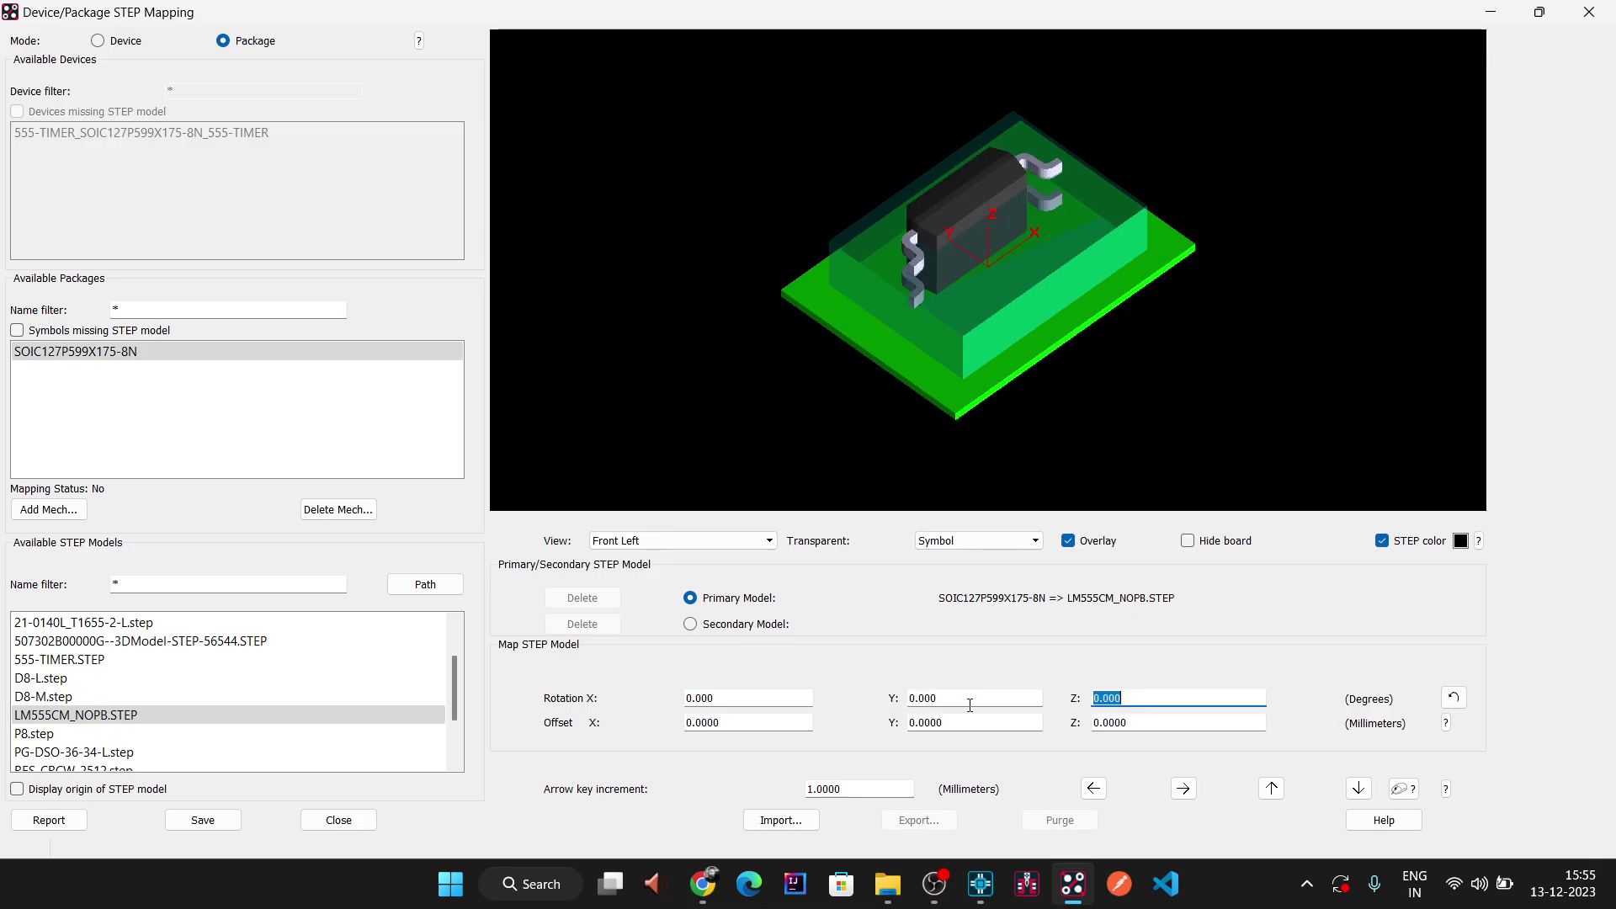
- Set the STEP model's X rotation to 90 degrees so that it lies flat on the package footprint
click(761, 704)
text(90)
key(Tab)
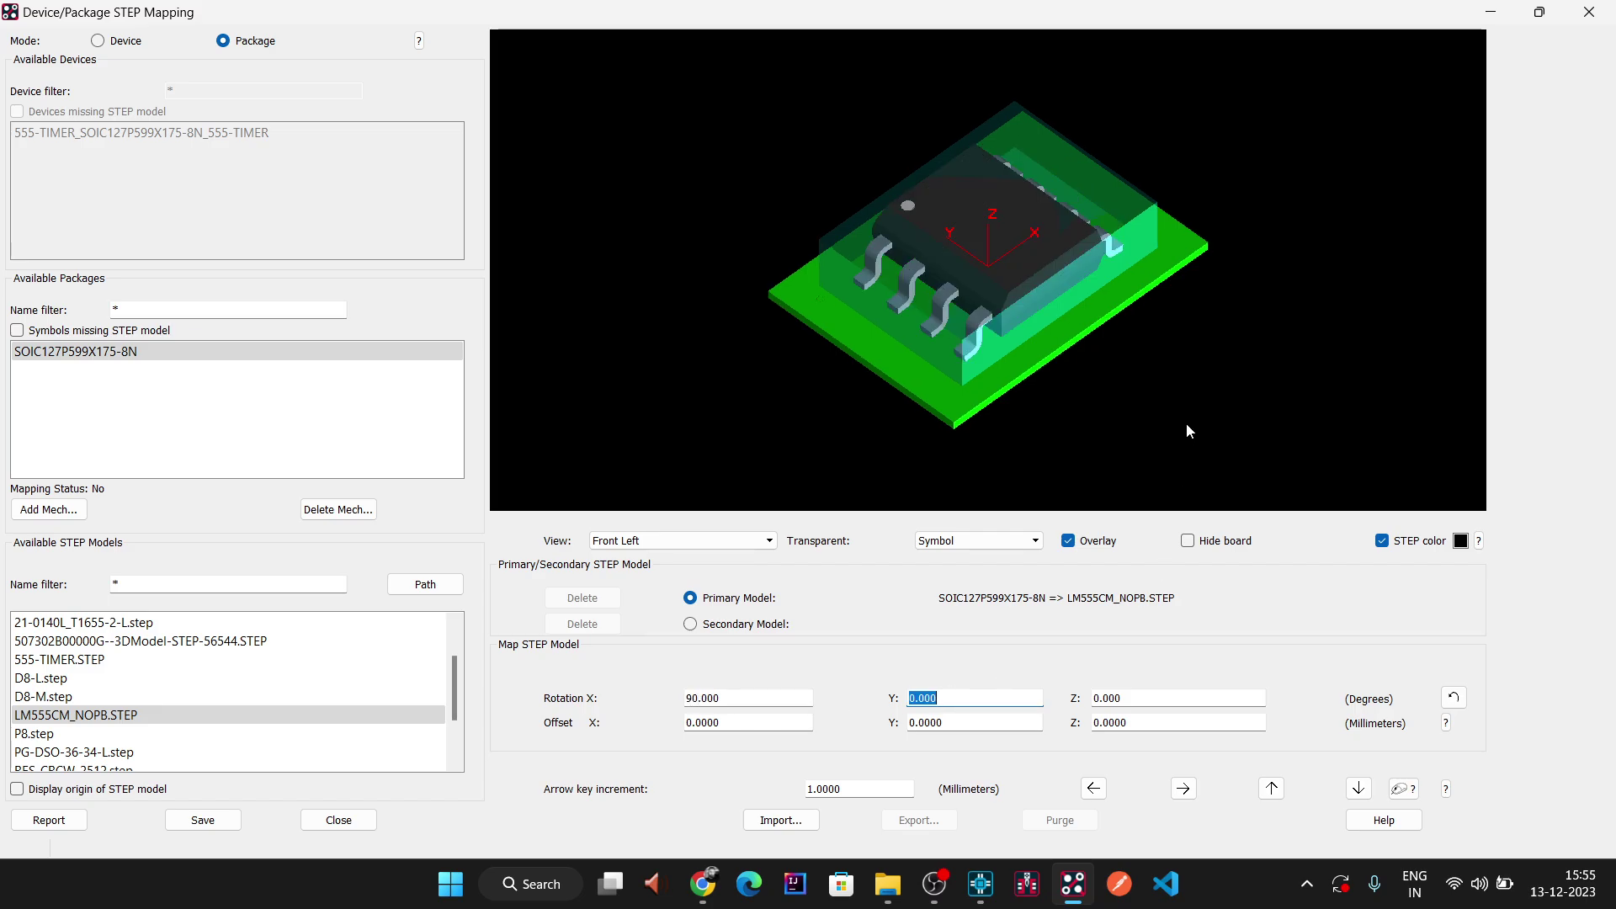
click(744, 695)
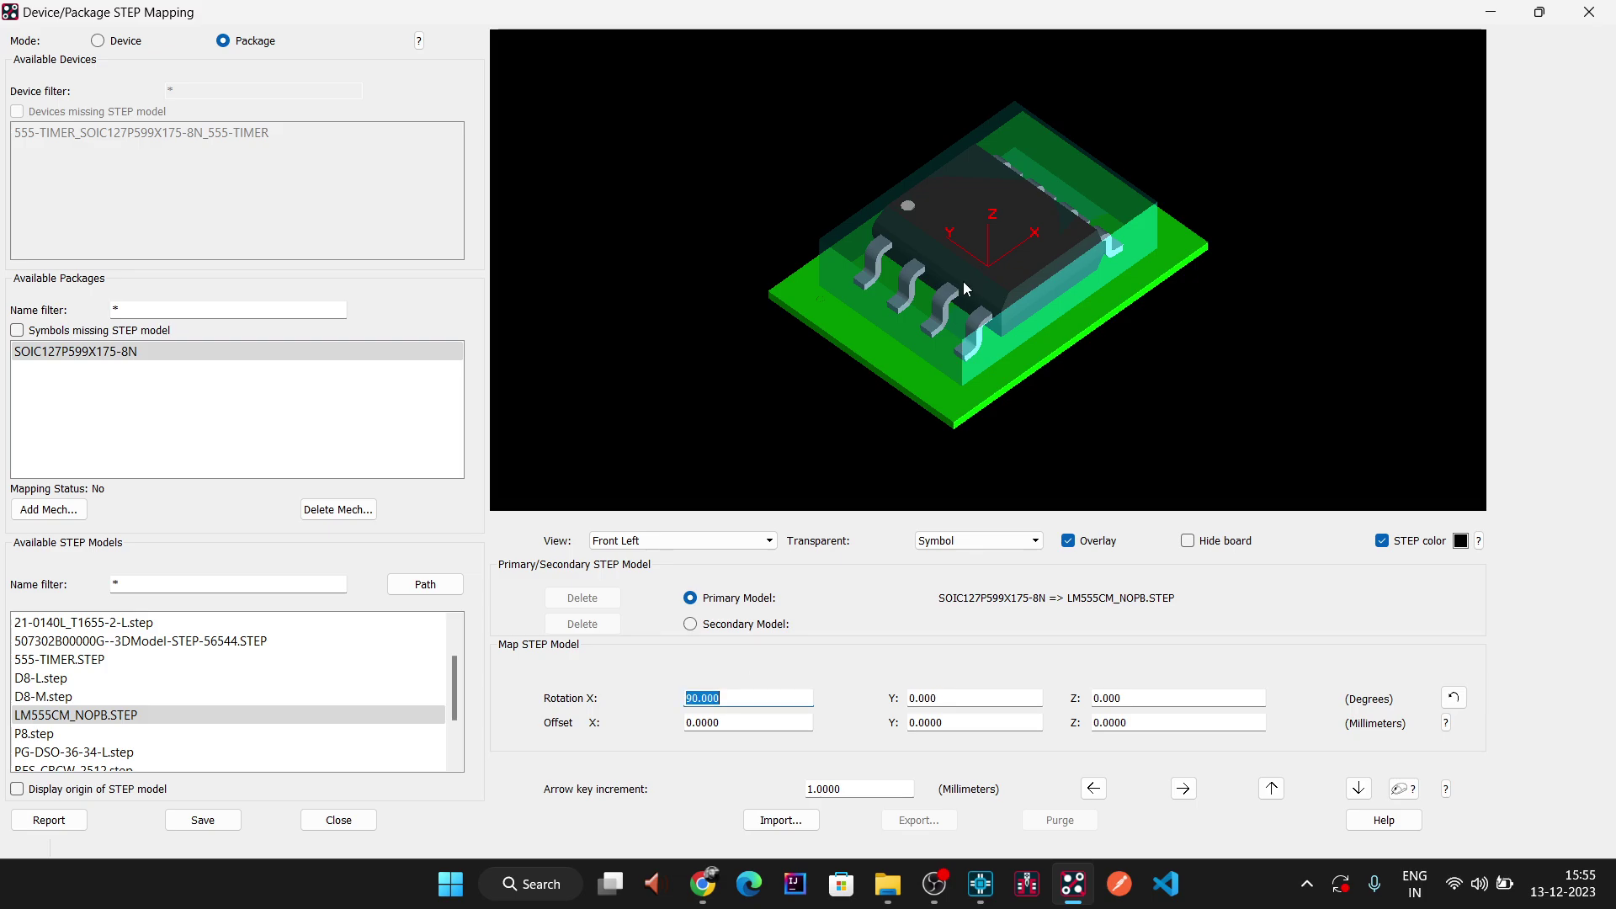
- Switch the mapping preview to the Top view and hide the board to check the pin alignment
click(1188, 542)
click(1187, 542)
click(773, 540)
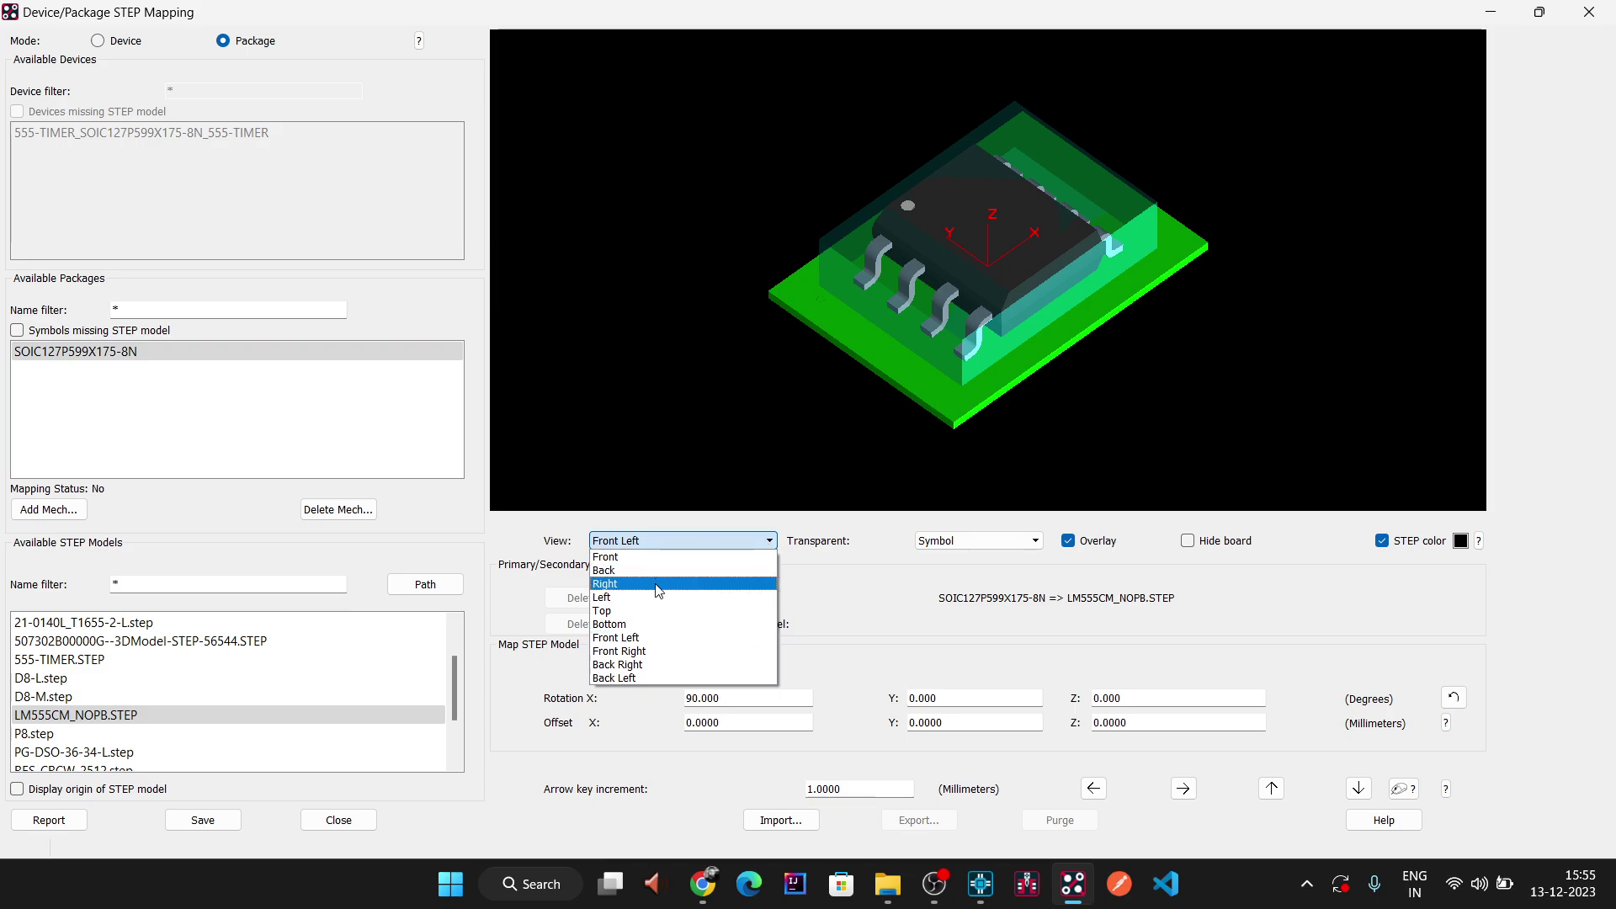
click(656, 610)
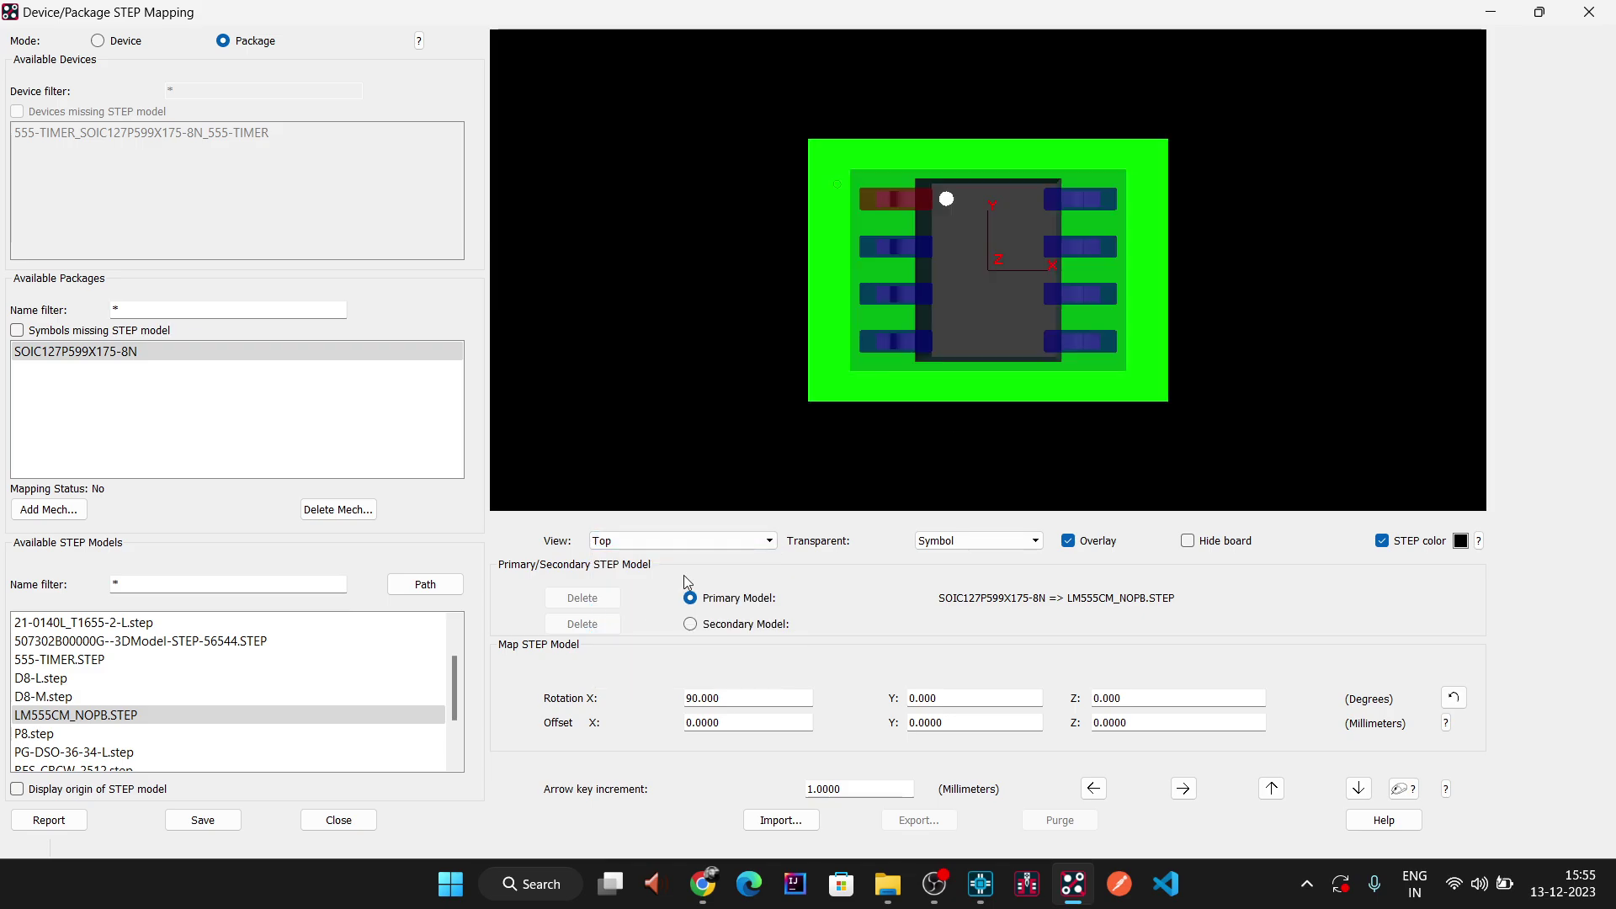
click(1189, 542)
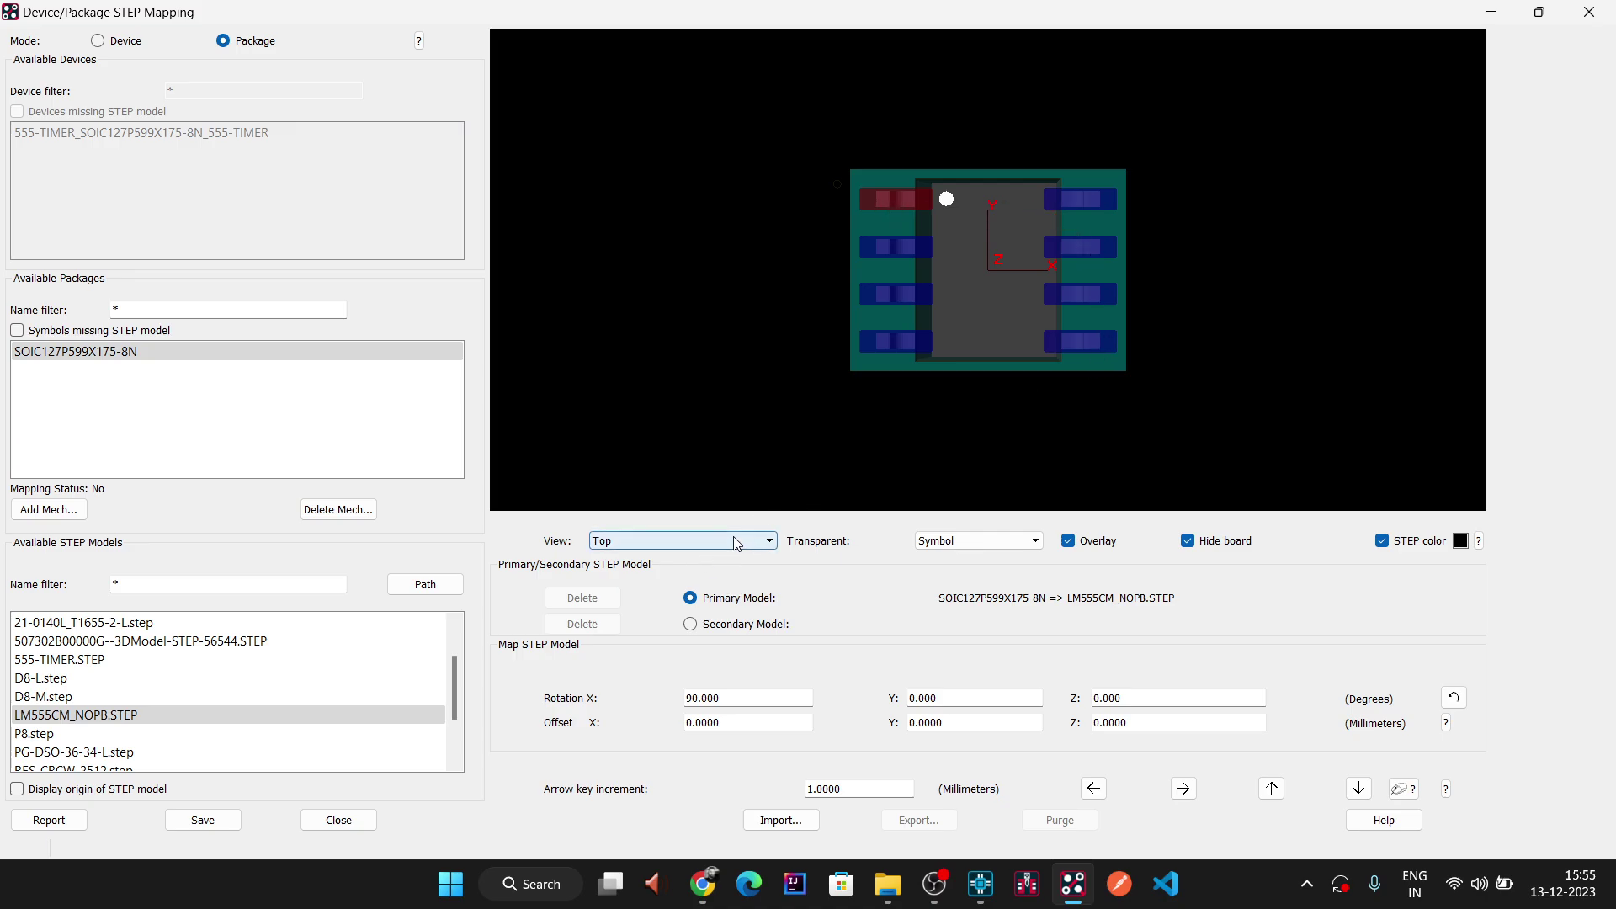
- Check the model's alignment with the pads from the Bottom view and return to the Front Left view
click(673, 540)
click(630, 619)
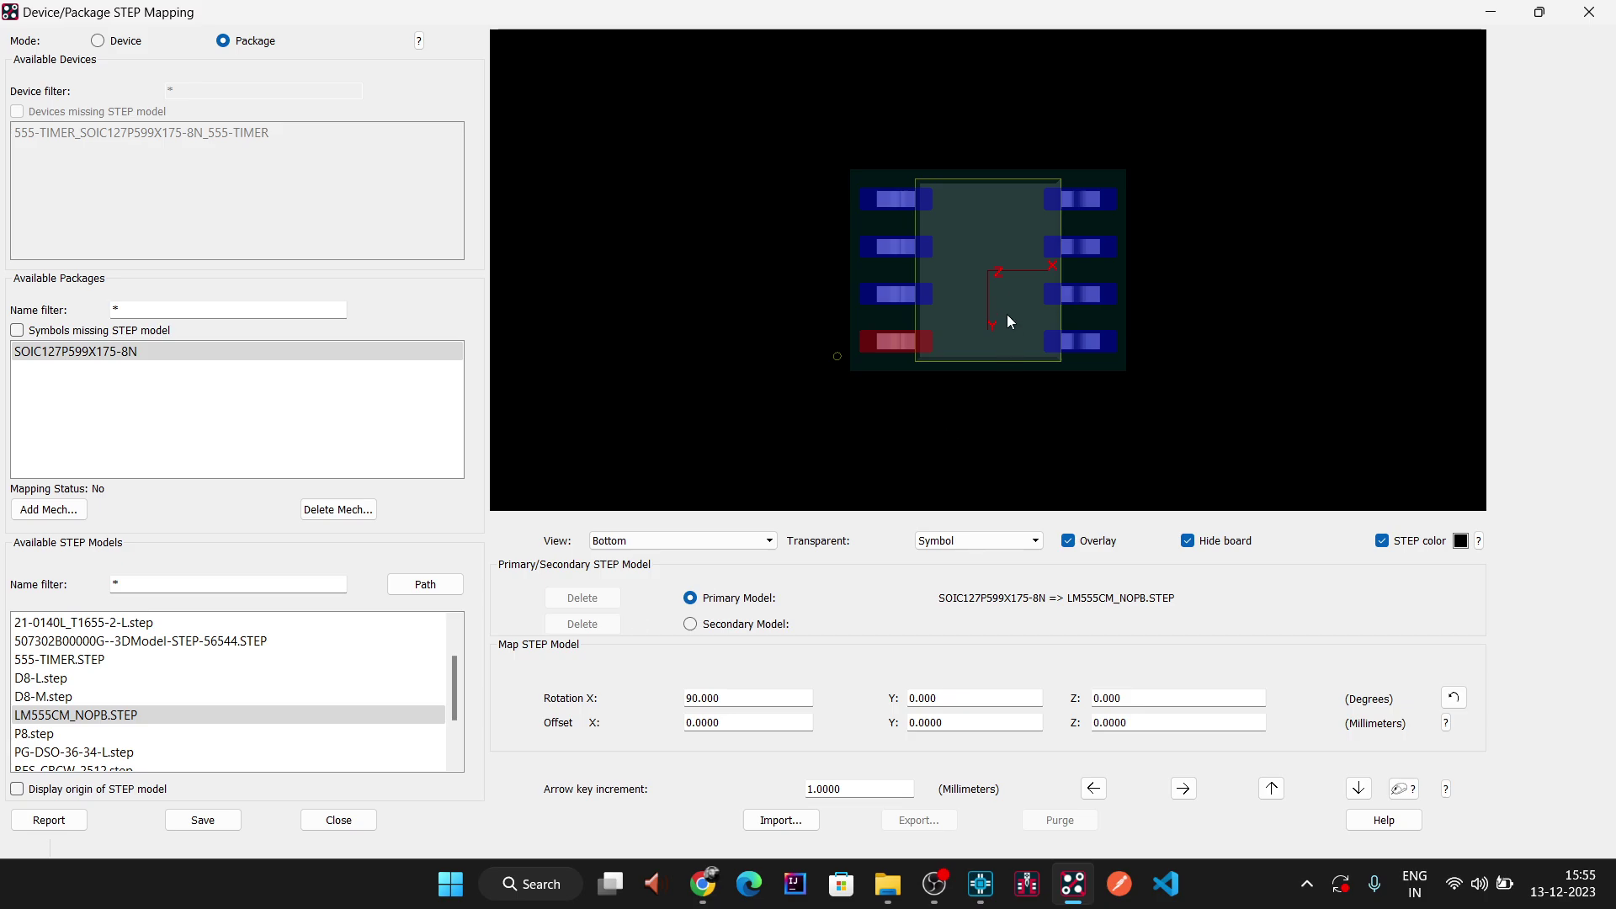
click(657, 540)
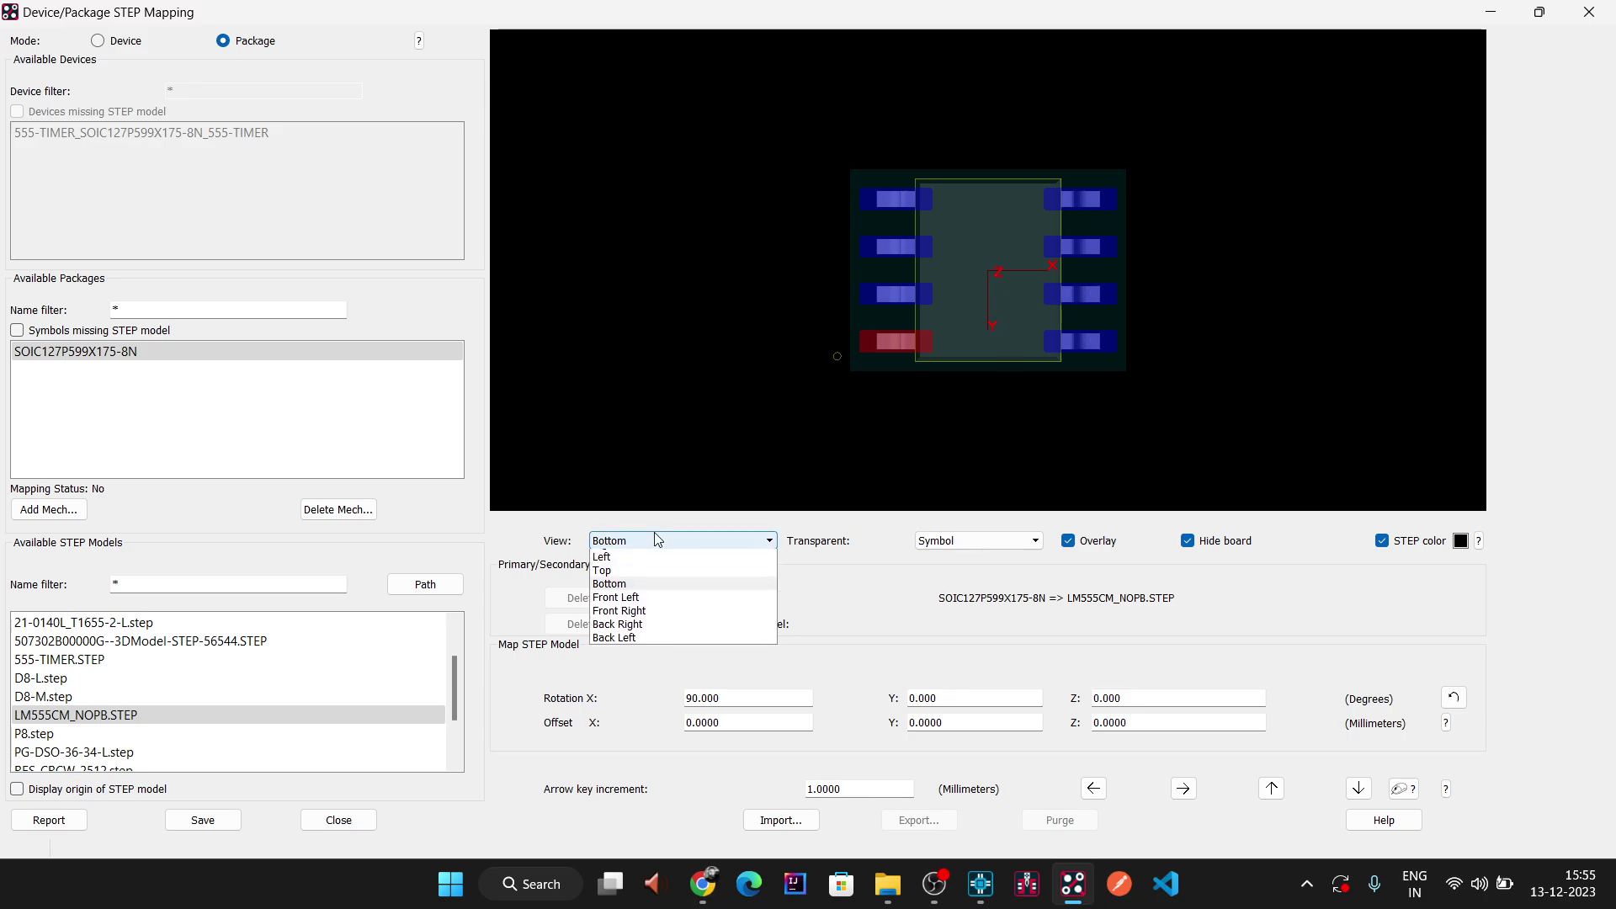
click(654, 637)
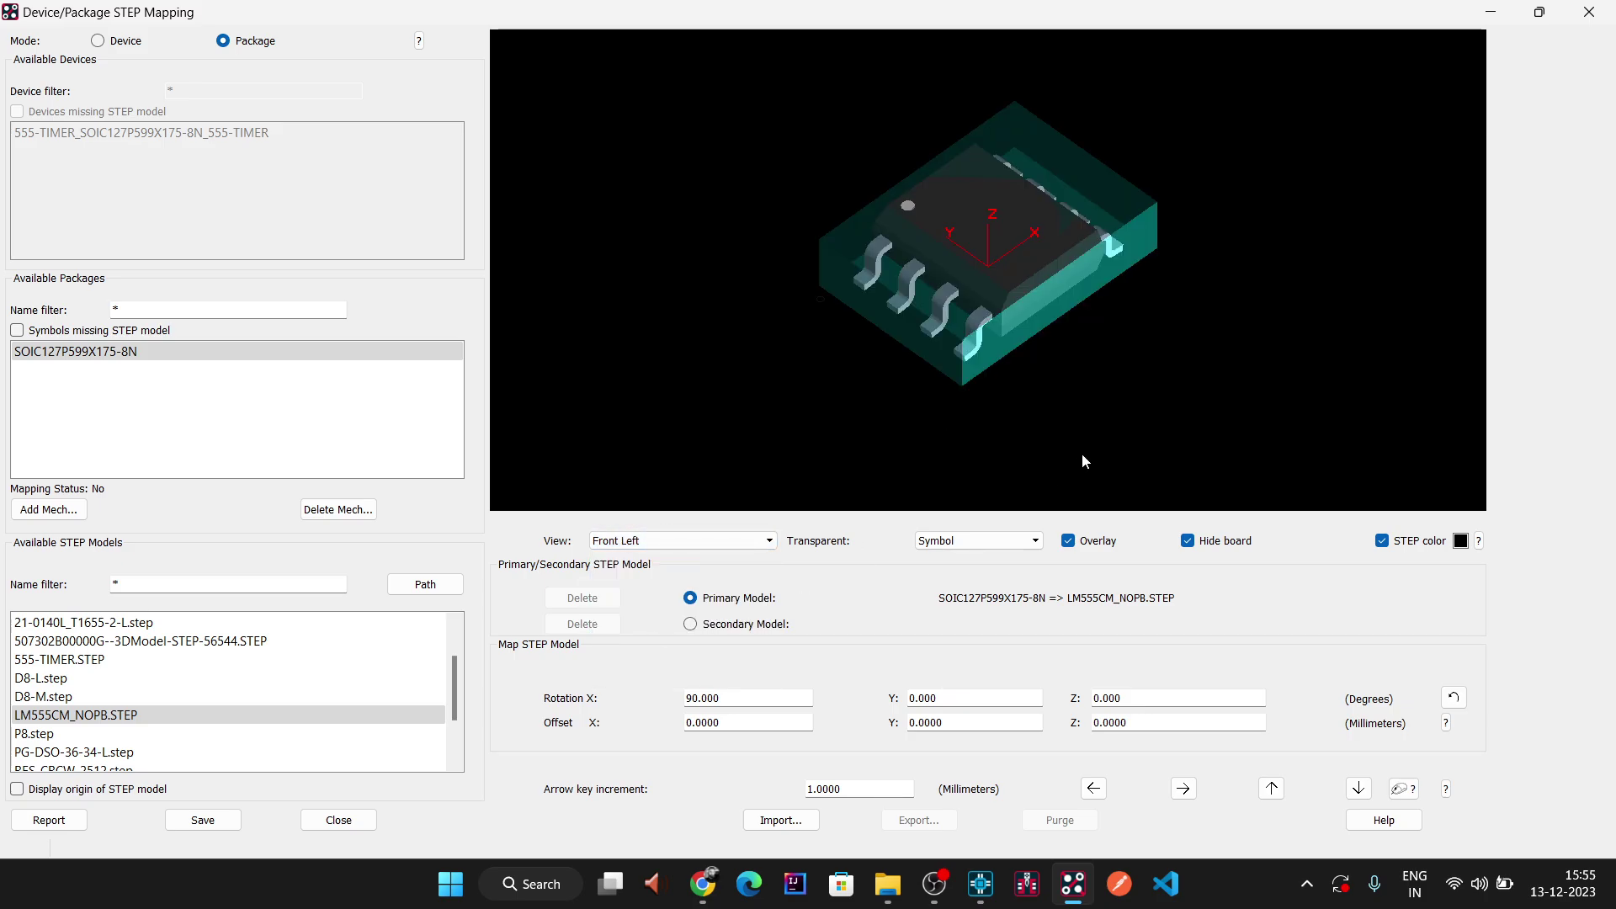
- Compare the overlay and the STEP, Both and None transparency options in the mapping preview, ending on Both
click(1068, 542)
click(1068, 542)
click(1017, 545)
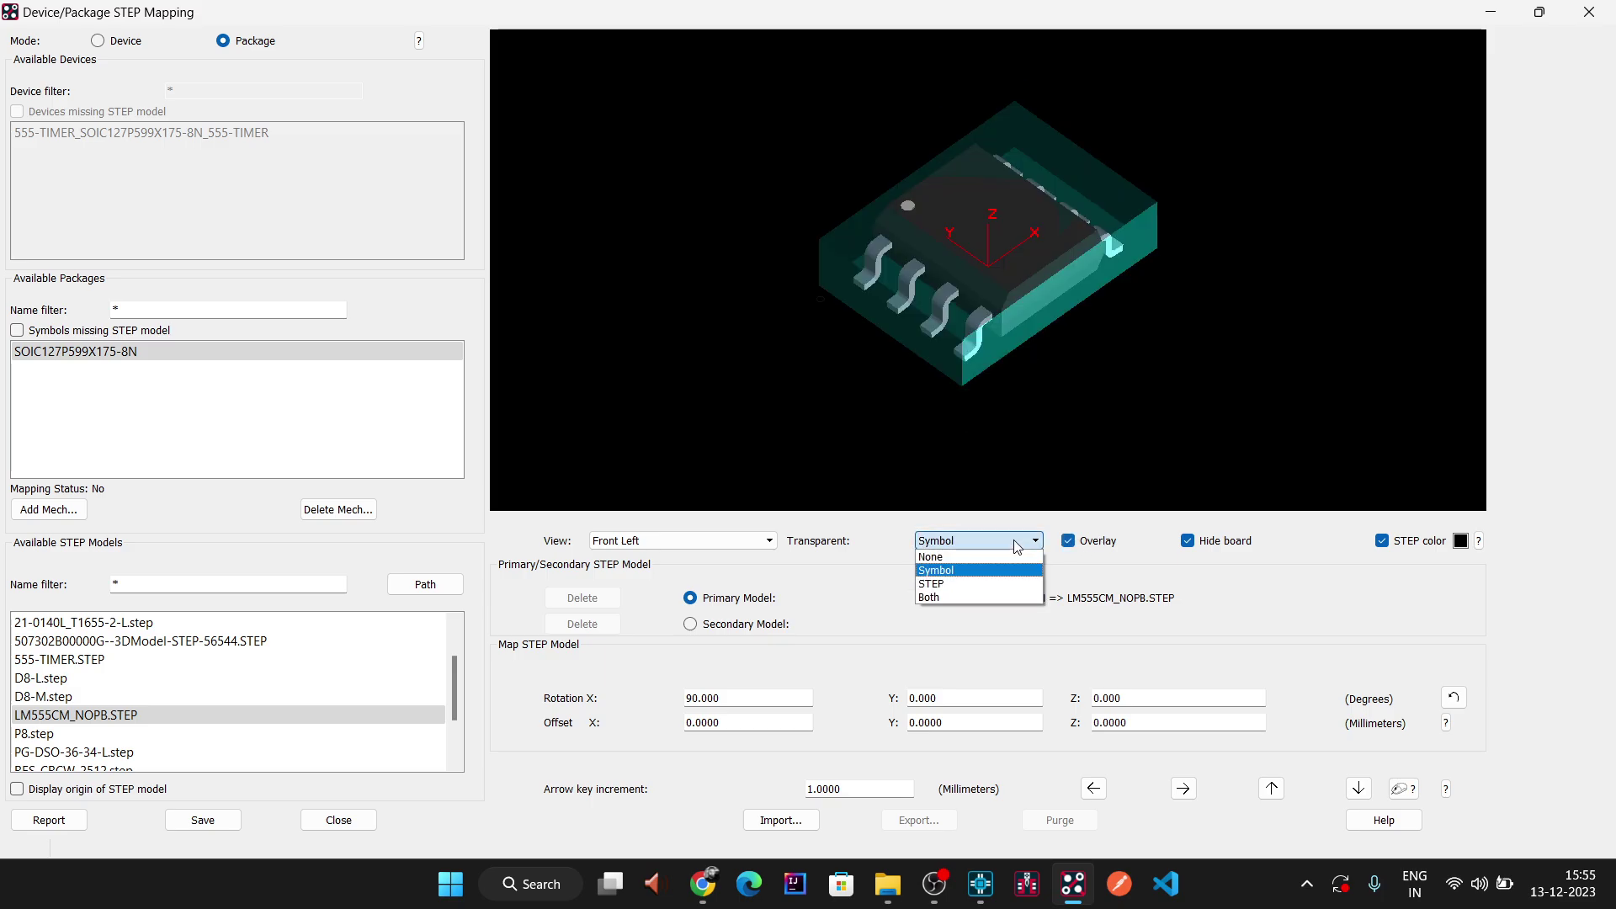
click(993, 583)
click(1017, 546)
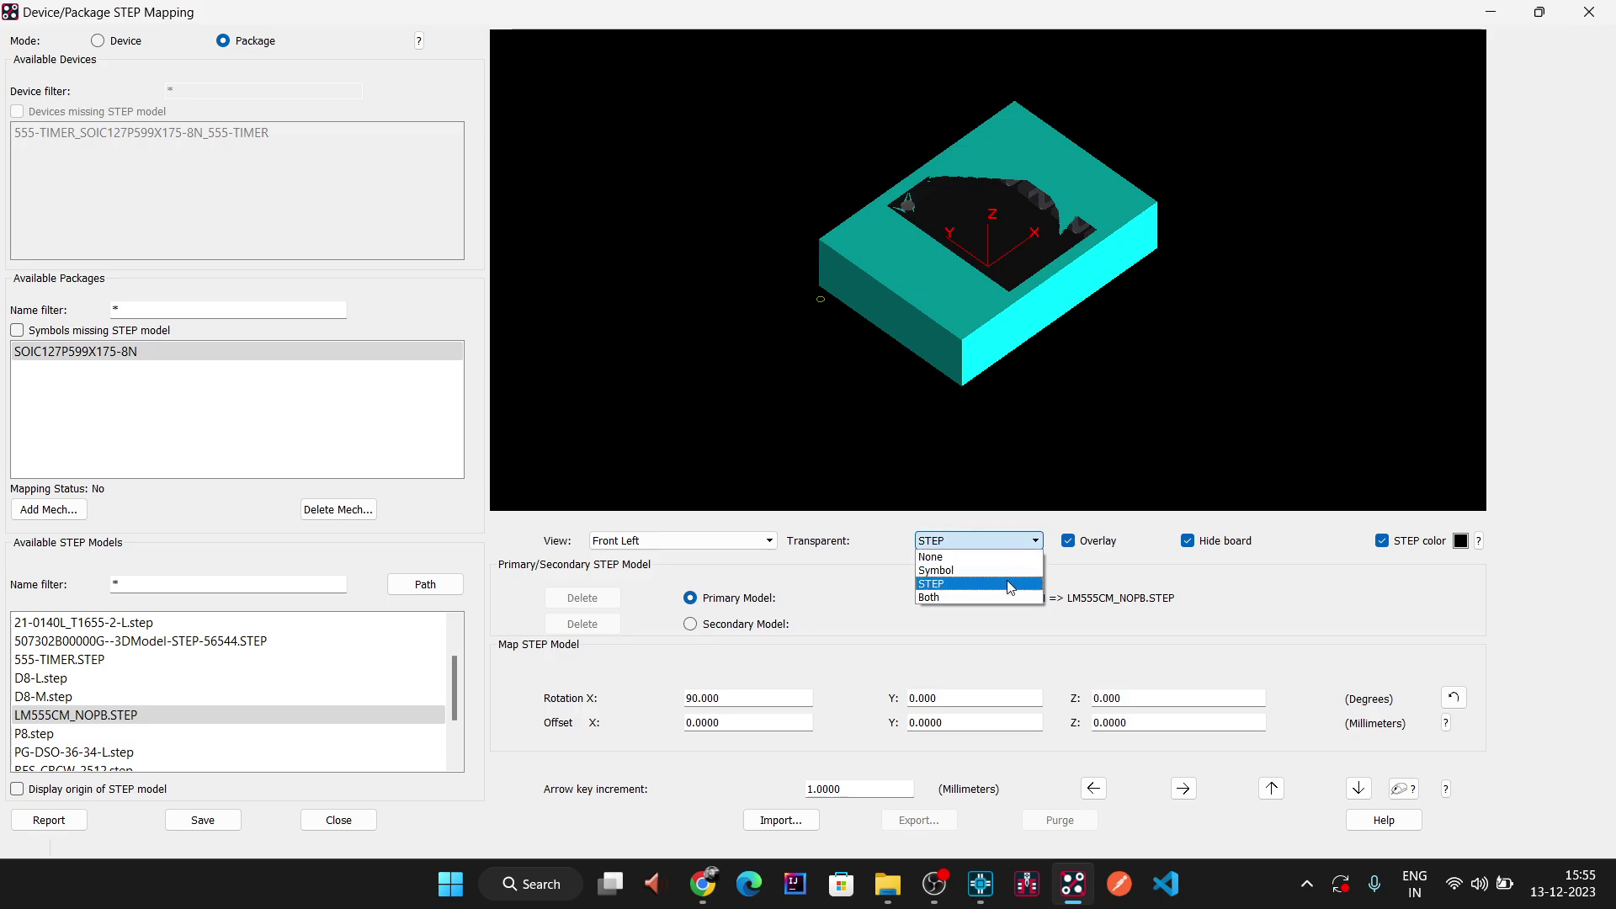
click(1003, 589)
click(1021, 543)
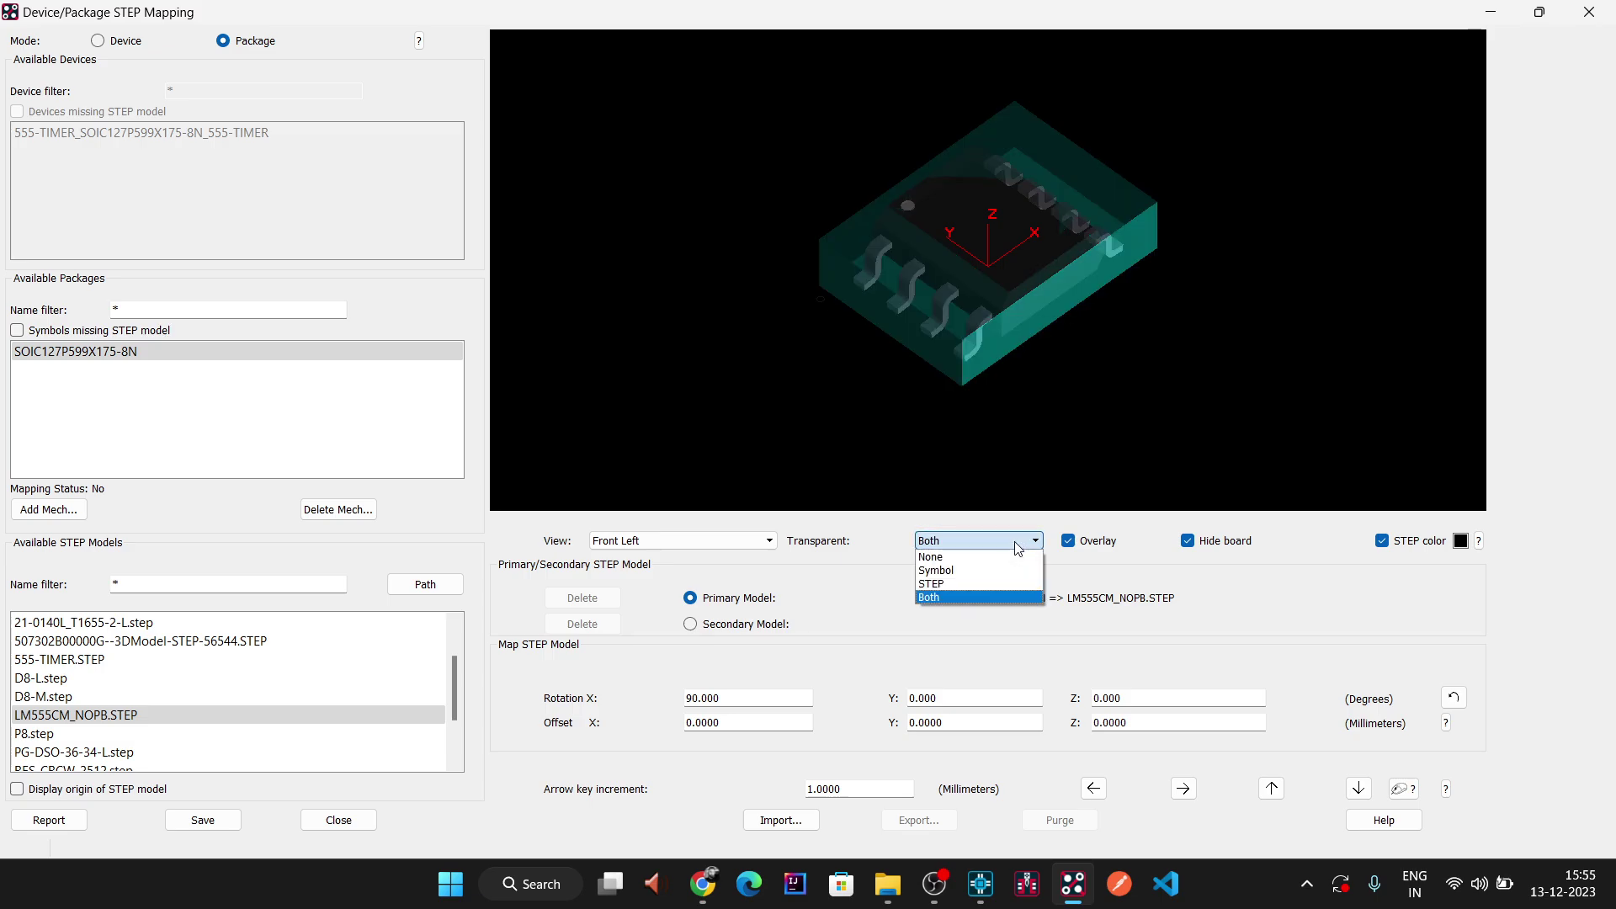
click(1007, 554)
click(1017, 545)
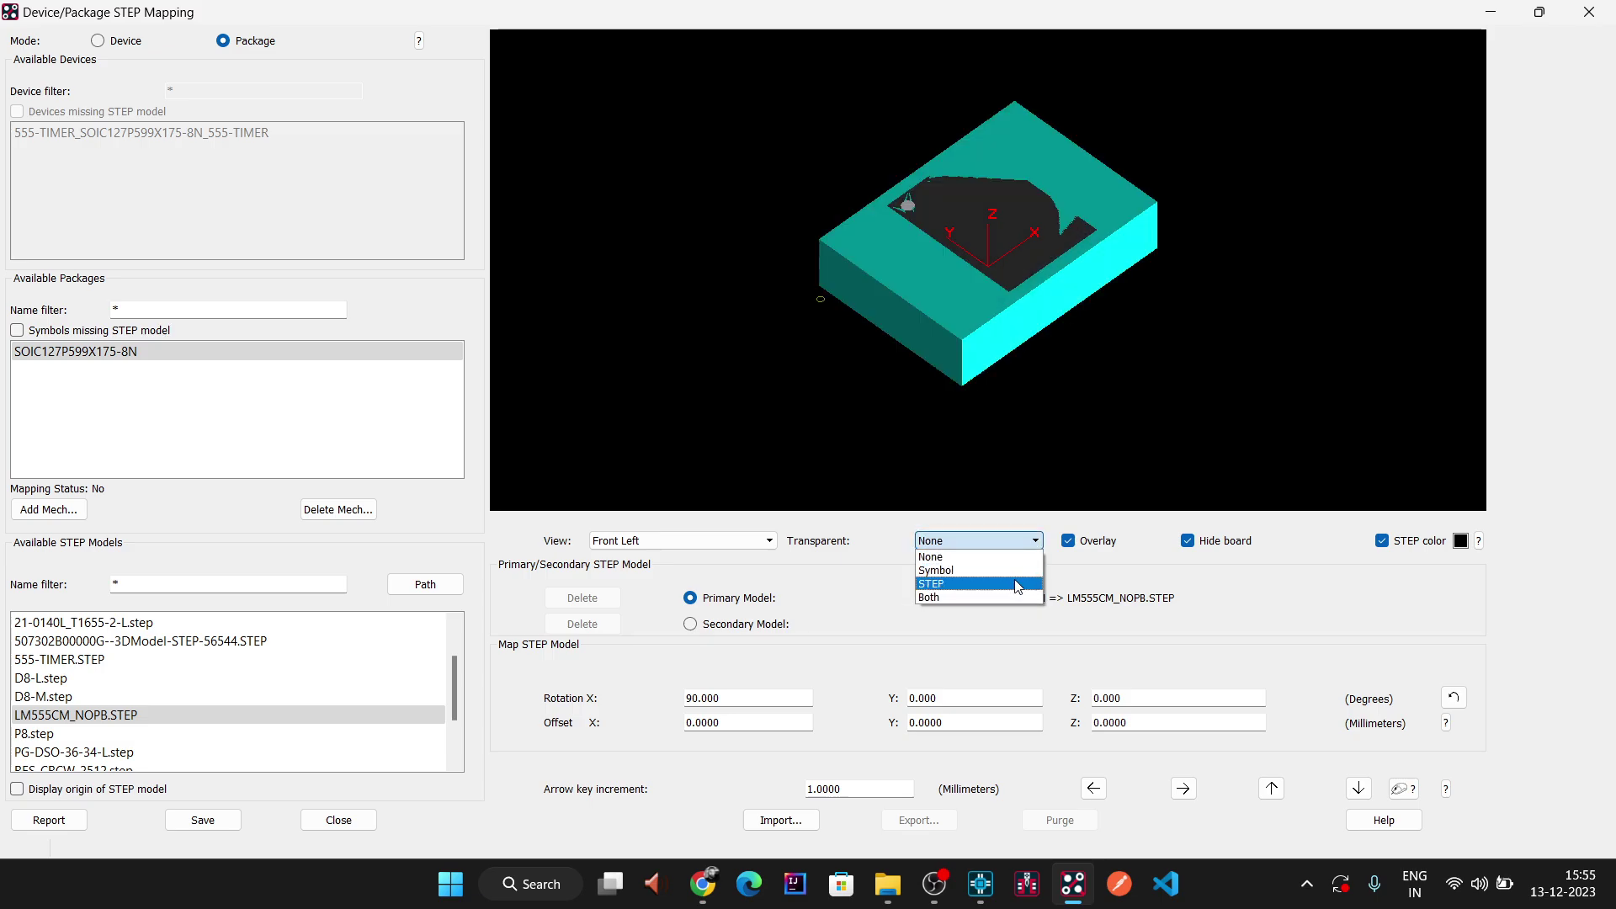
click(1006, 589)
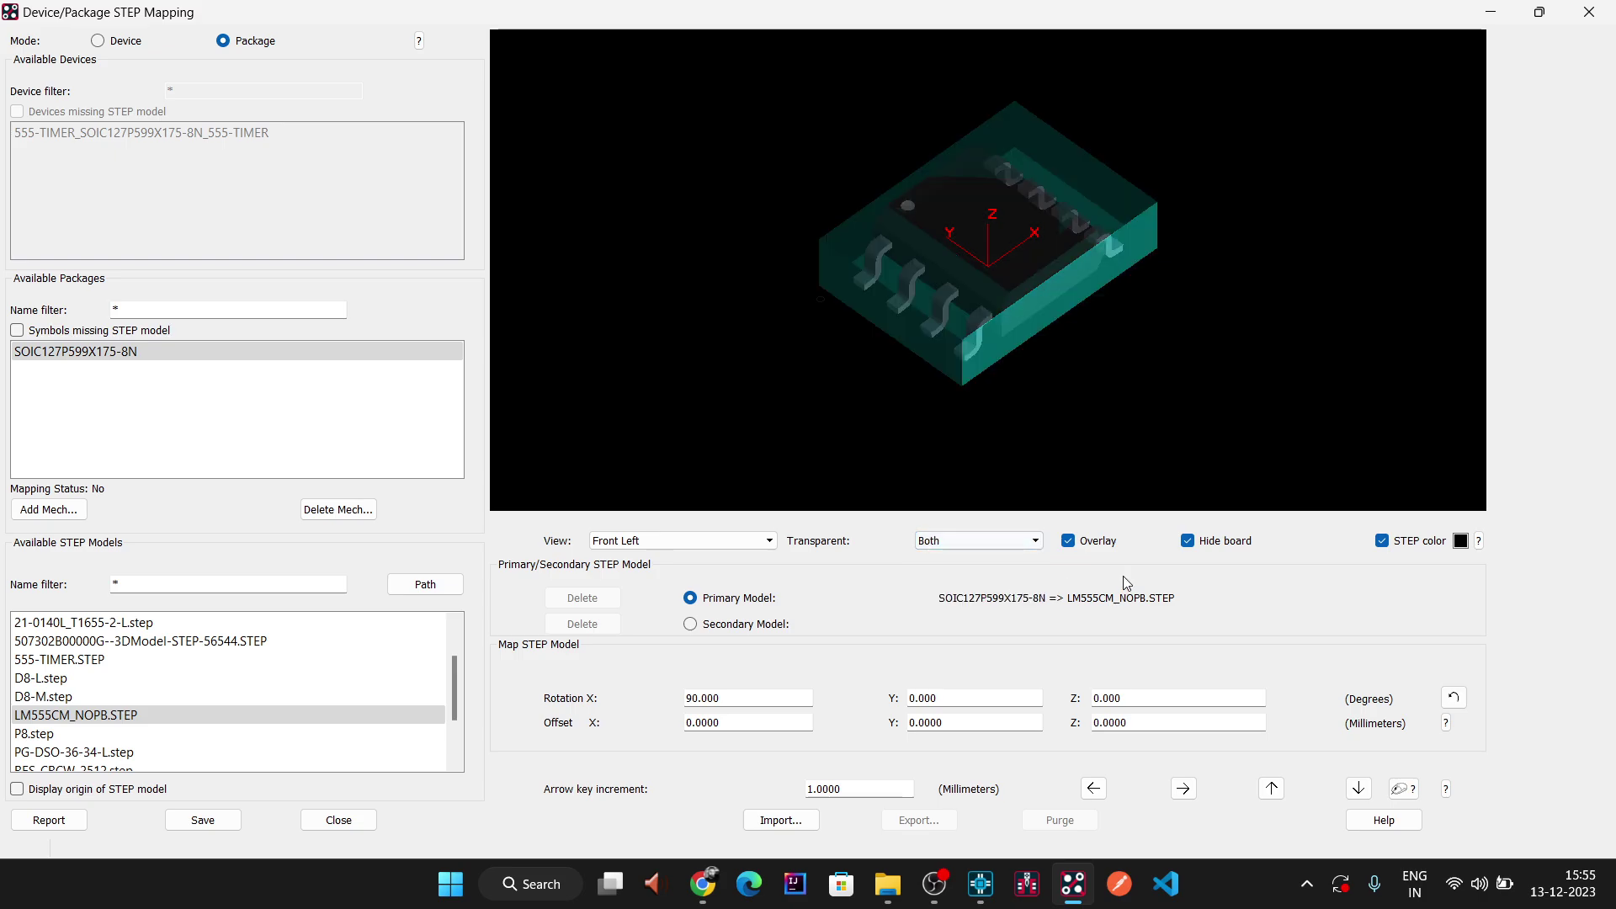
- Compare the preview with the STEP color and Hide board options off and on, leaving both on
click(1393, 543)
click(1393, 542)
click(1394, 543)
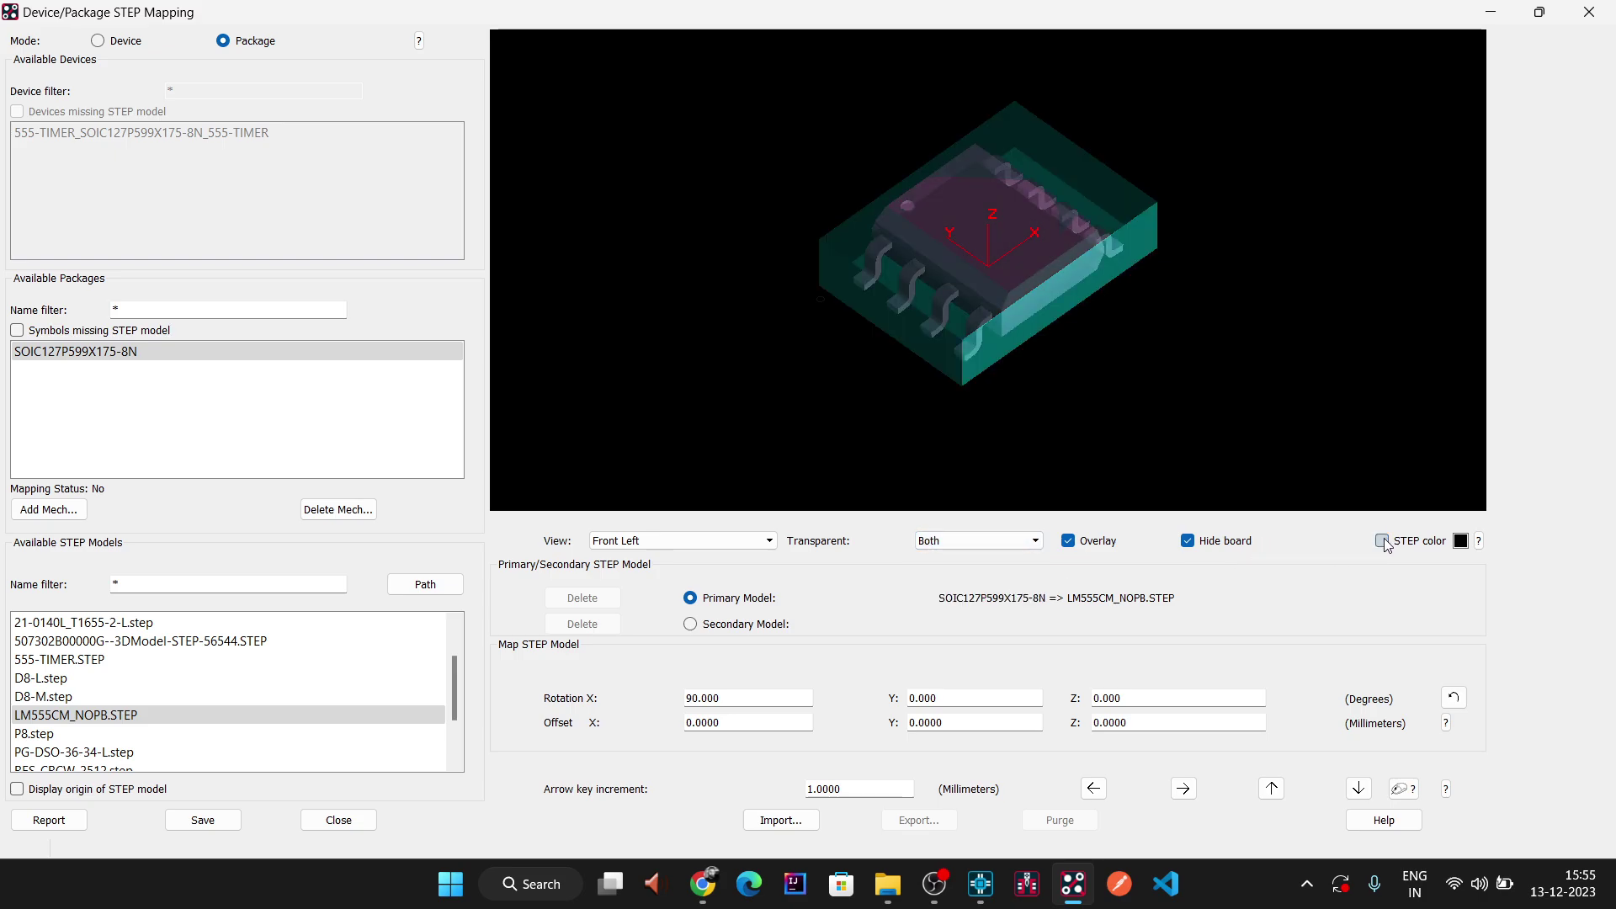
click(1383, 542)
click(1383, 542)
click(1383, 542)
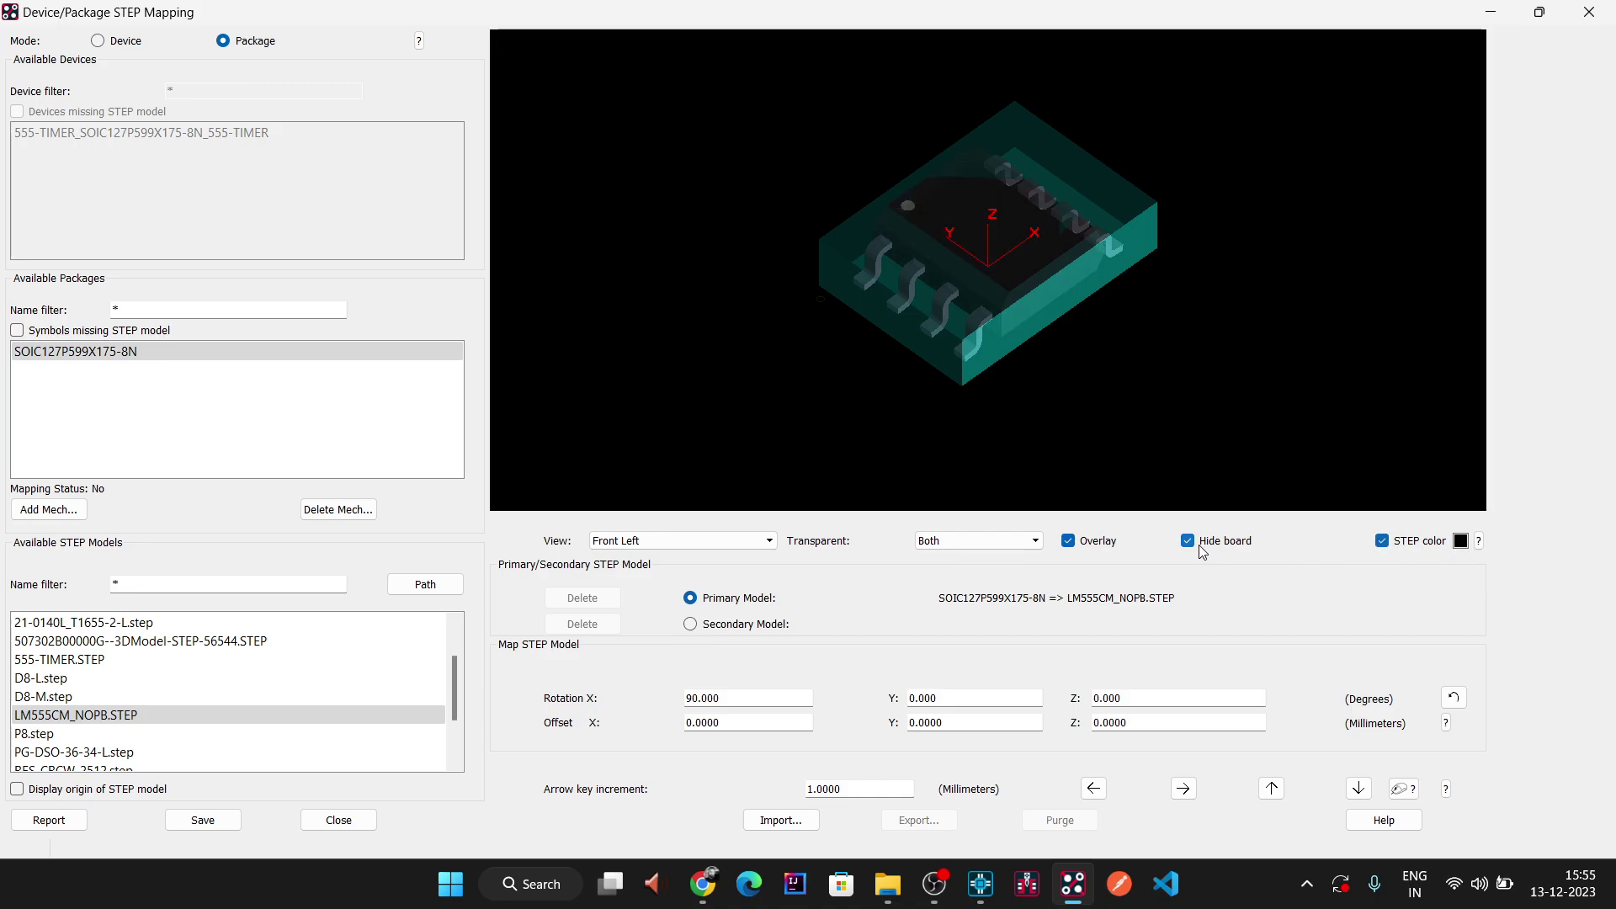
click(1194, 547)
click(1191, 543)
- Switch the mapping to the secondary model and back to the primary model, and reselect the SOIC127P599X175-8N package
click(704, 633)
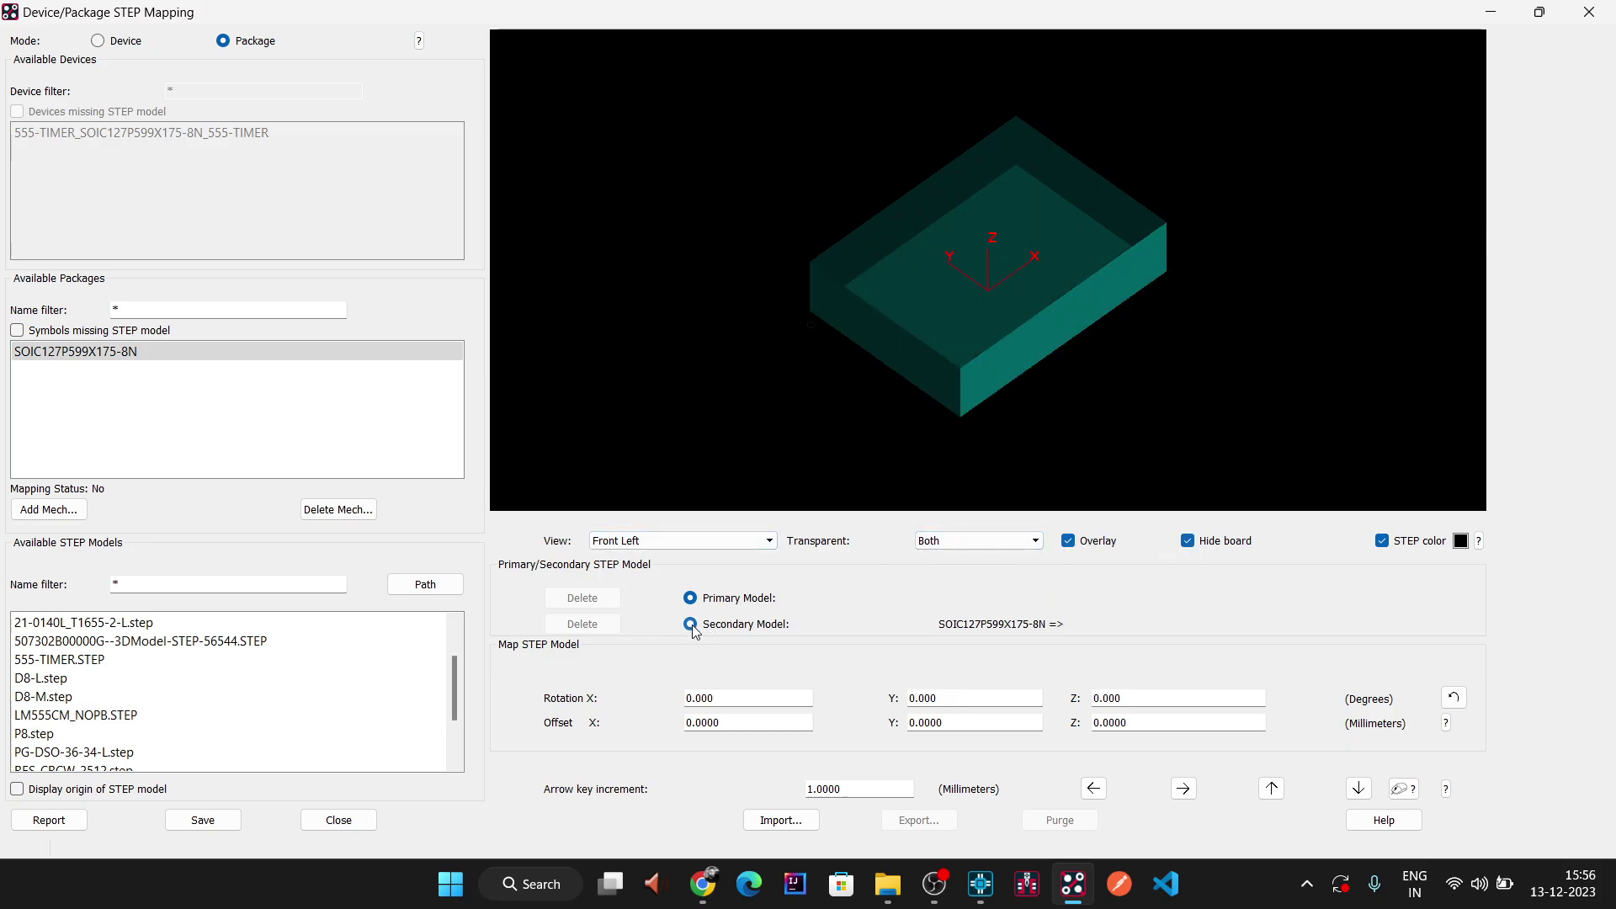
click(734, 608)
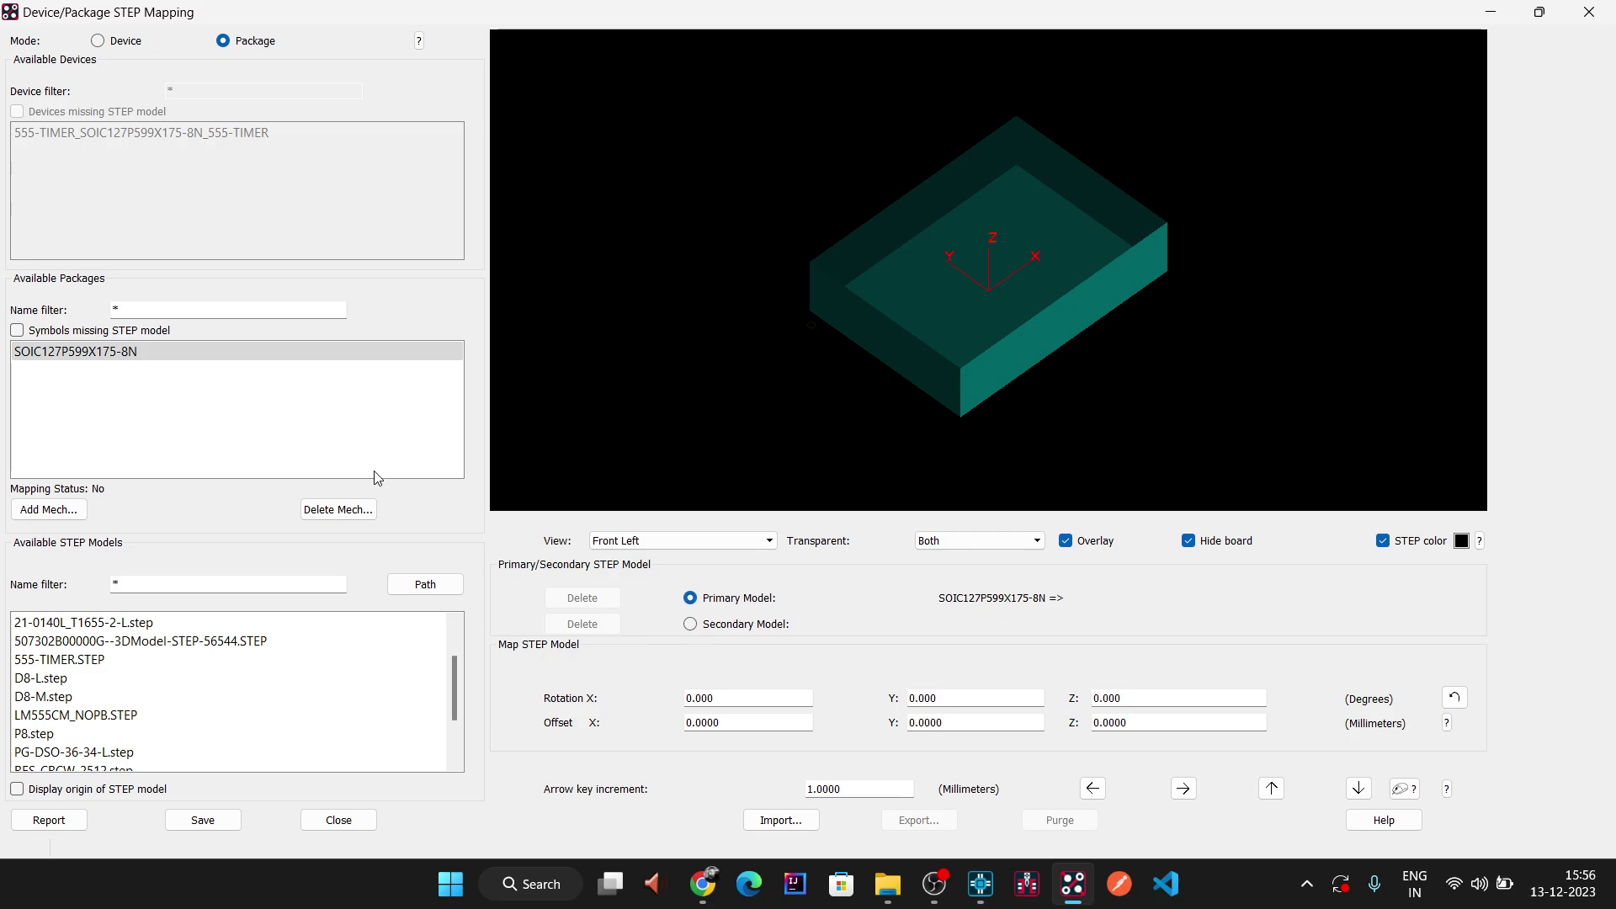
click(60, 352)
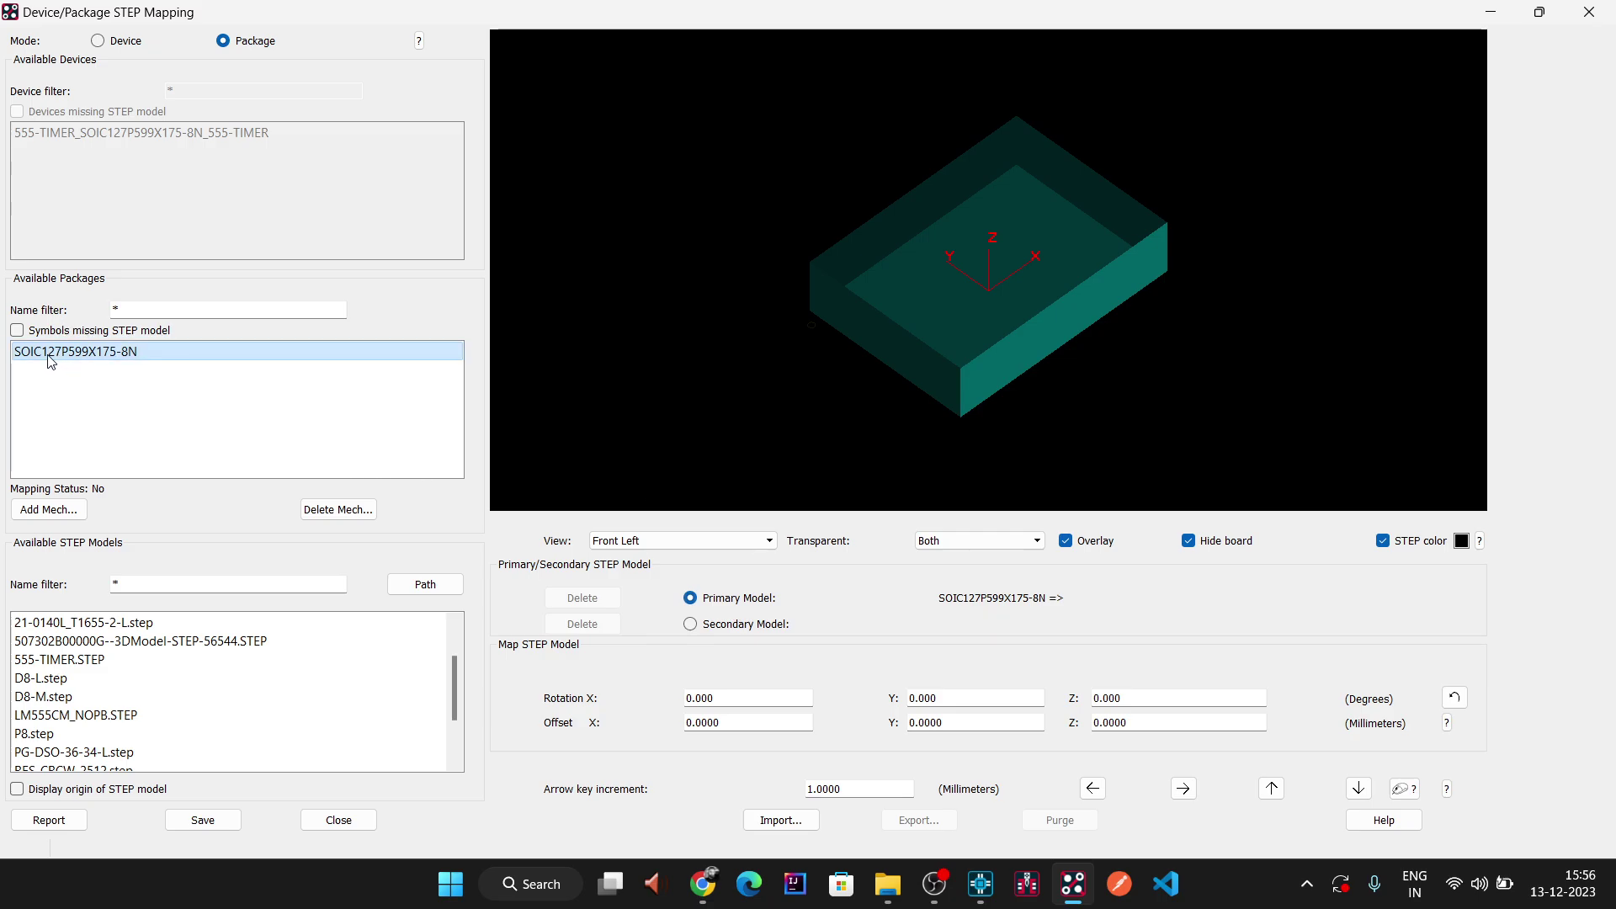
- Try the filter for symbols missing a STEP model, and select the 555-TIMER in Device mode before returning to Package mode
click(17, 332)
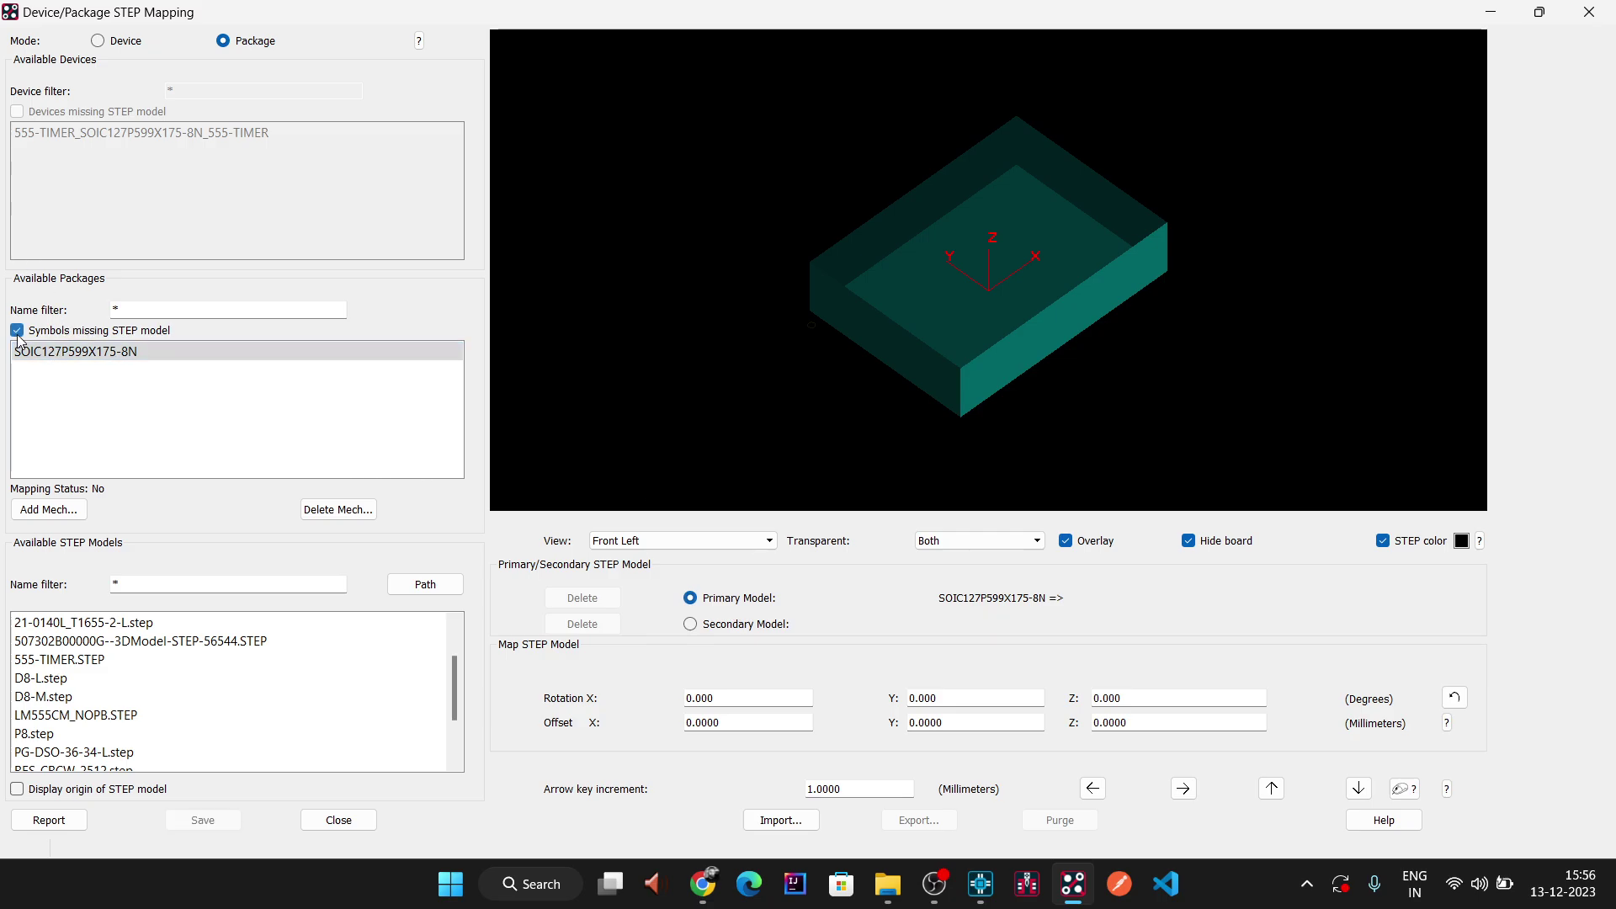
click(98, 41)
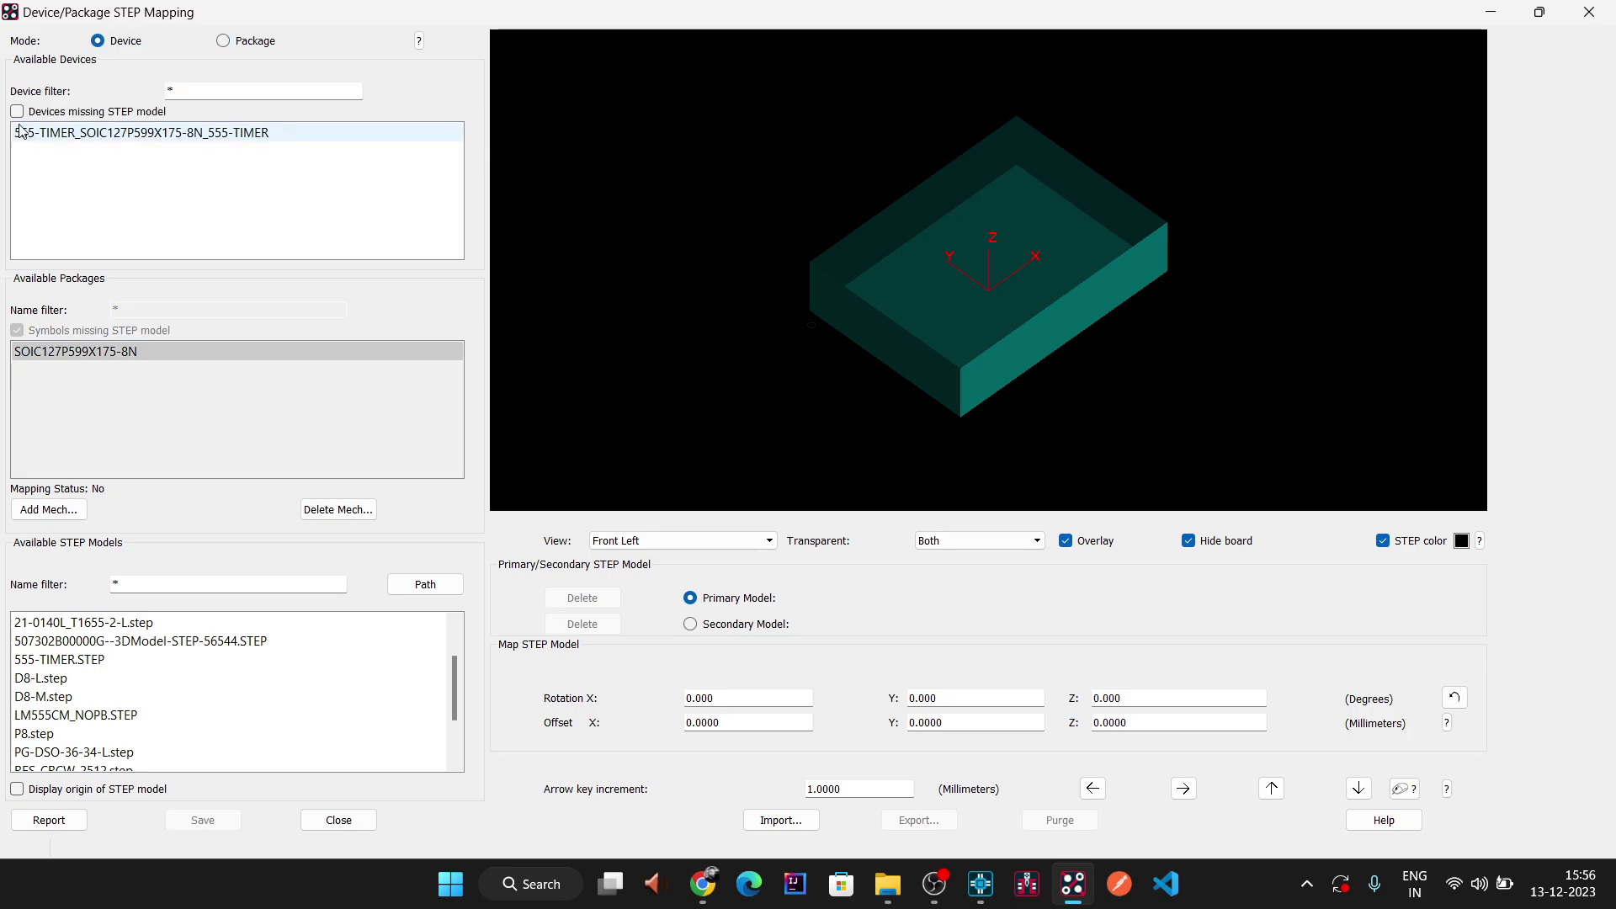
click(67, 132)
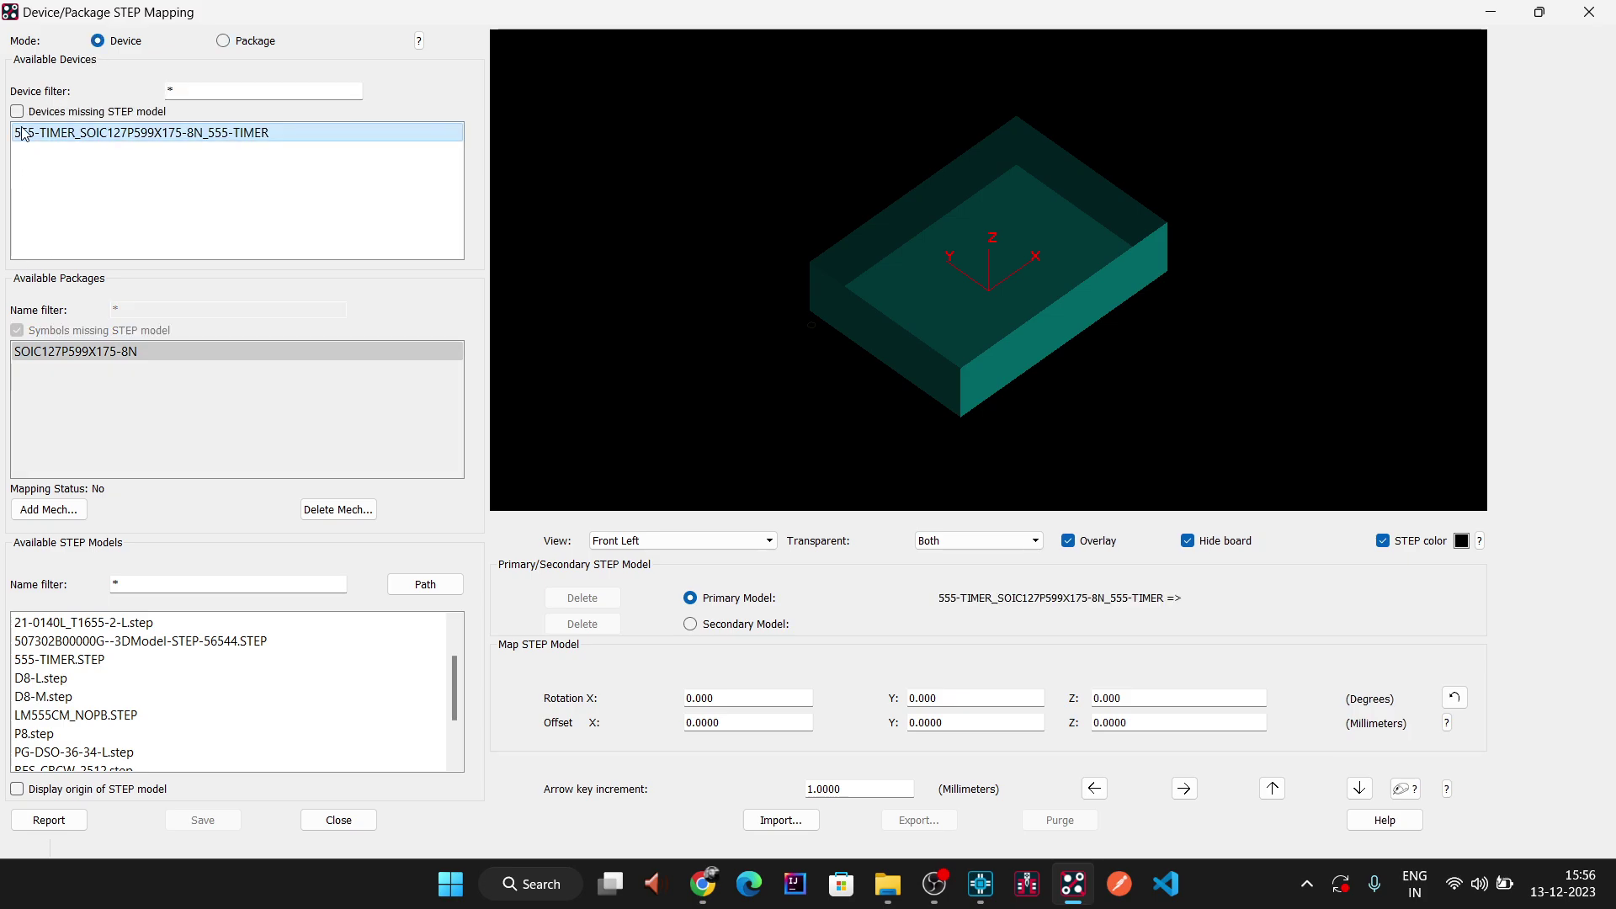
click(228, 41)
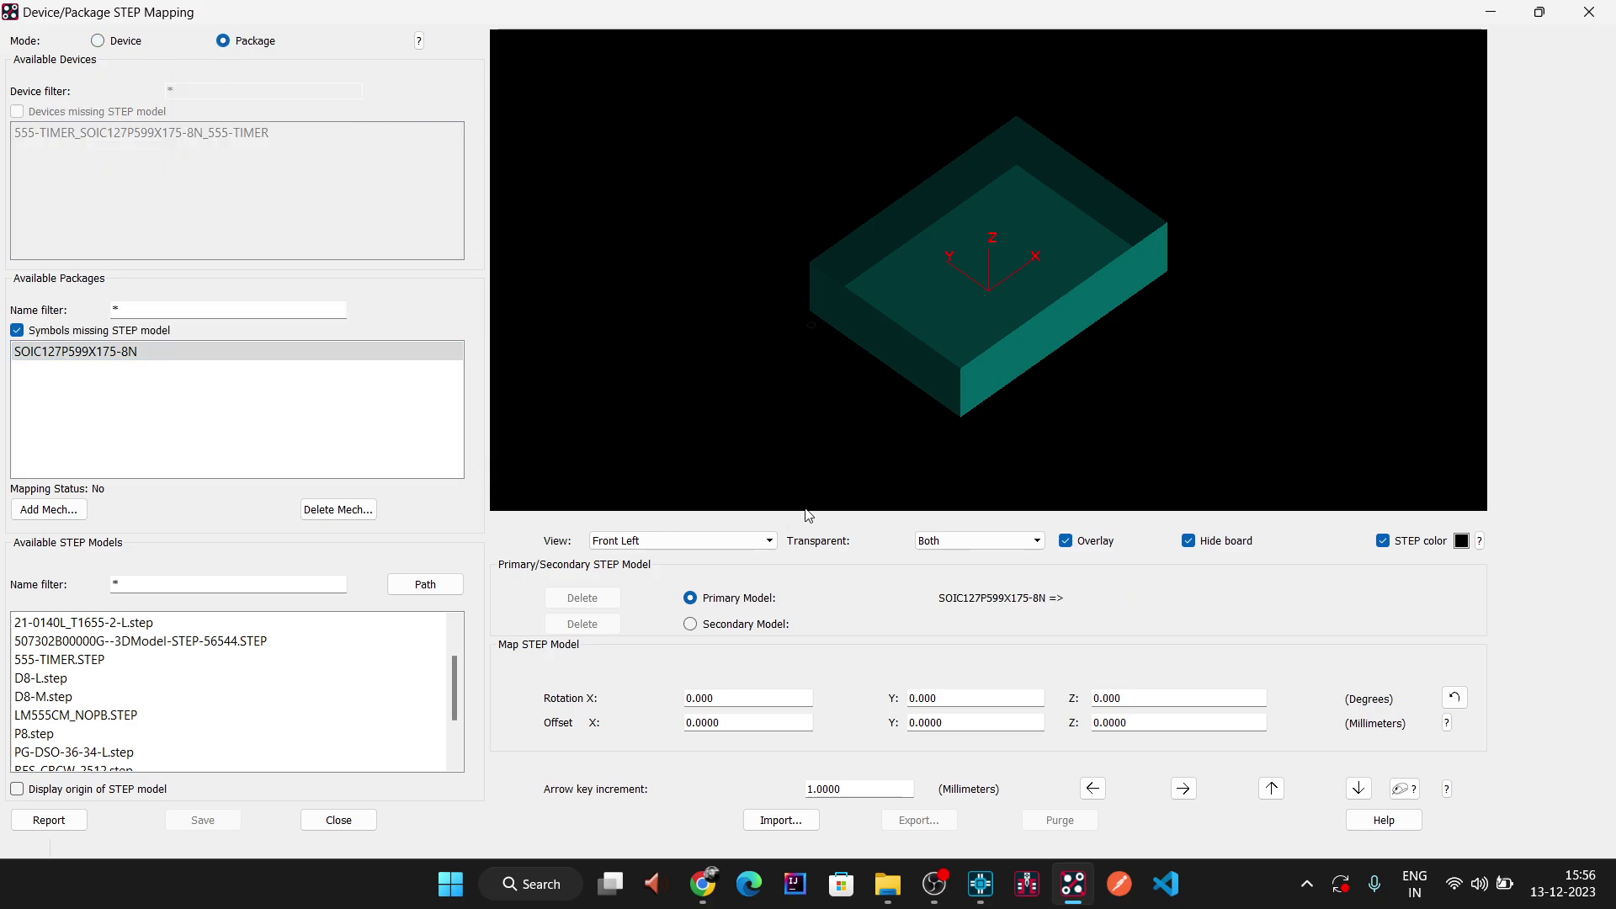
- Turn the preview overlay off and on again, and clear the filter for symbols missing a STEP model
scroll(962, 546, up, 2)
click(1066, 541)
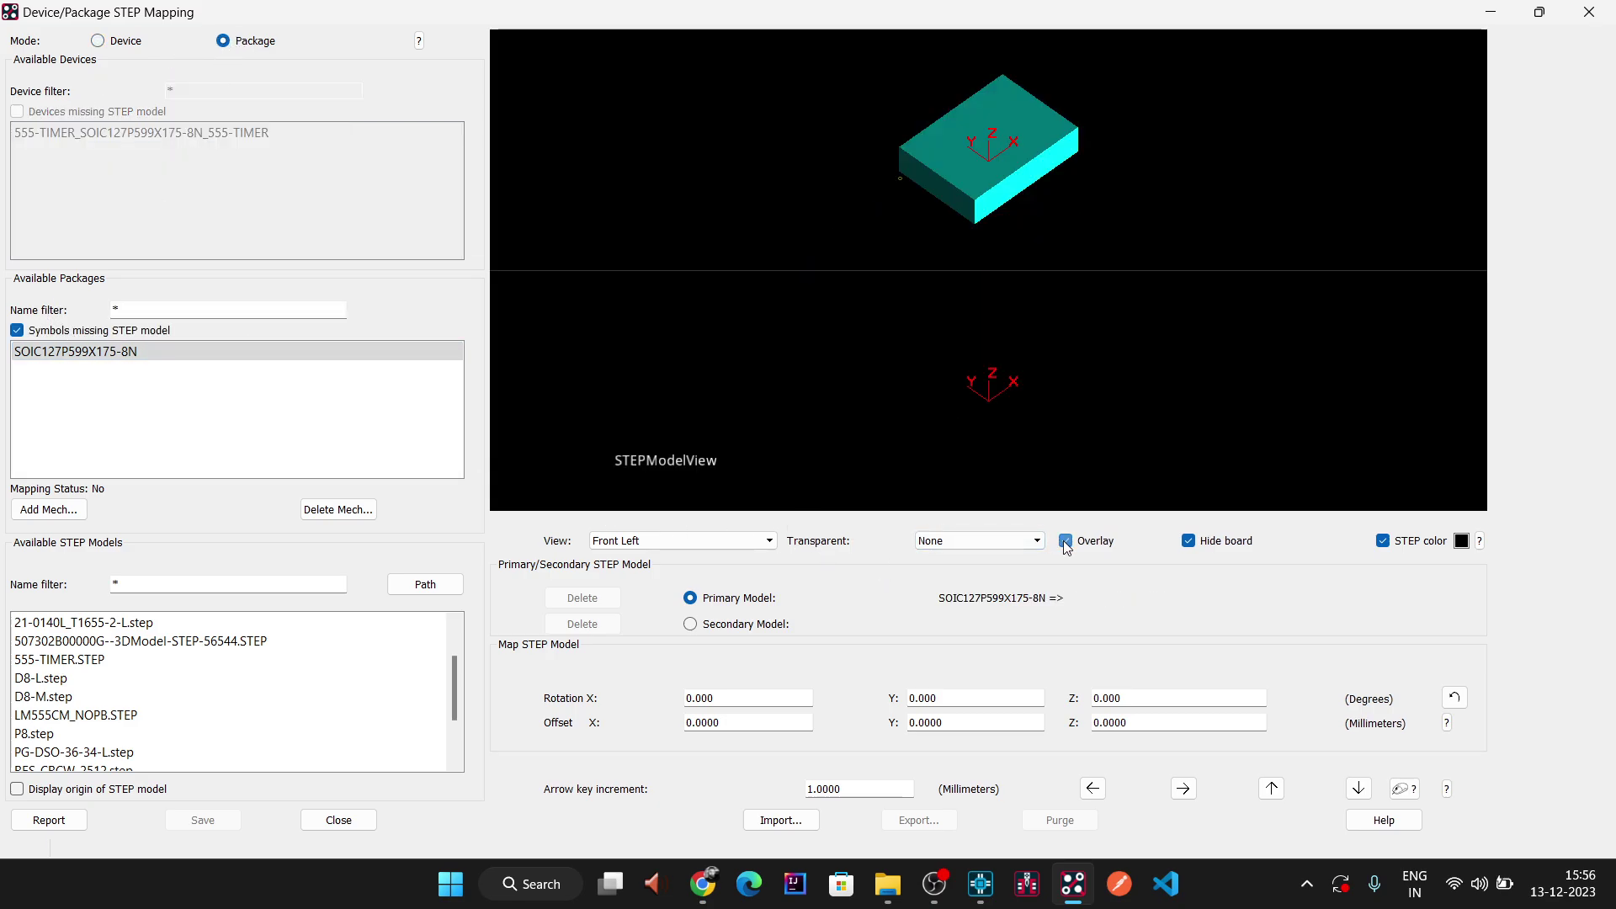
click(1066, 541)
click(84, 330)
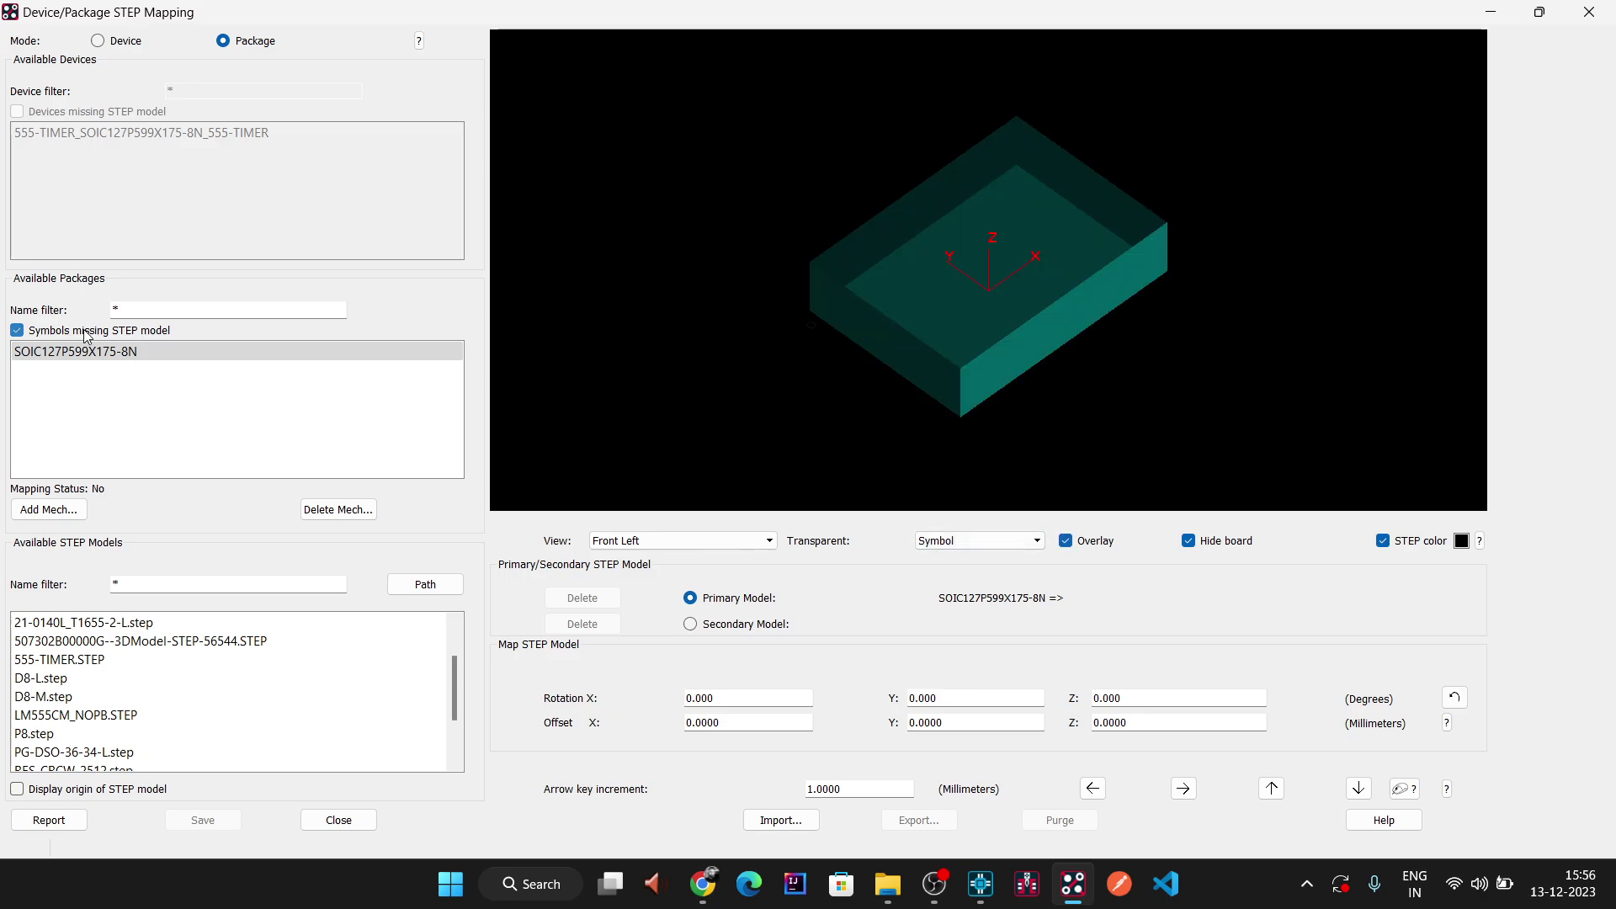
- Assign LM555CM_NOPB.STEP to the SOIC127P599X175-8N package and set its X rotation to 90 degrees
click(84, 351)
scroll(93, 705, down, 1)
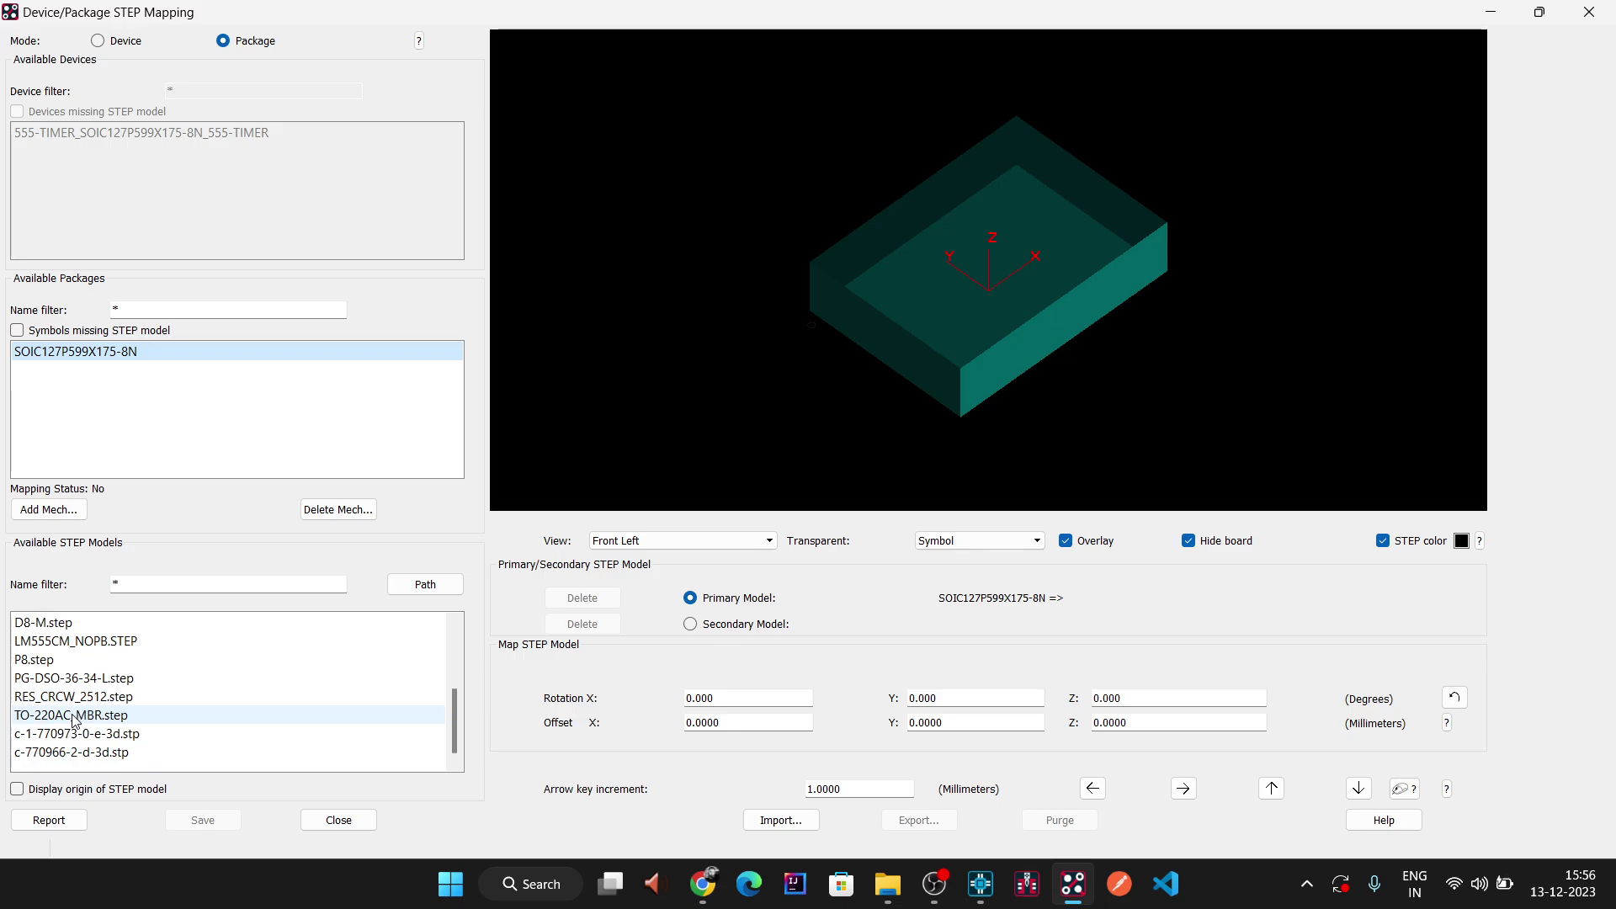
scroll(74, 694, up, 2)
scroll(72, 690, up, 1)
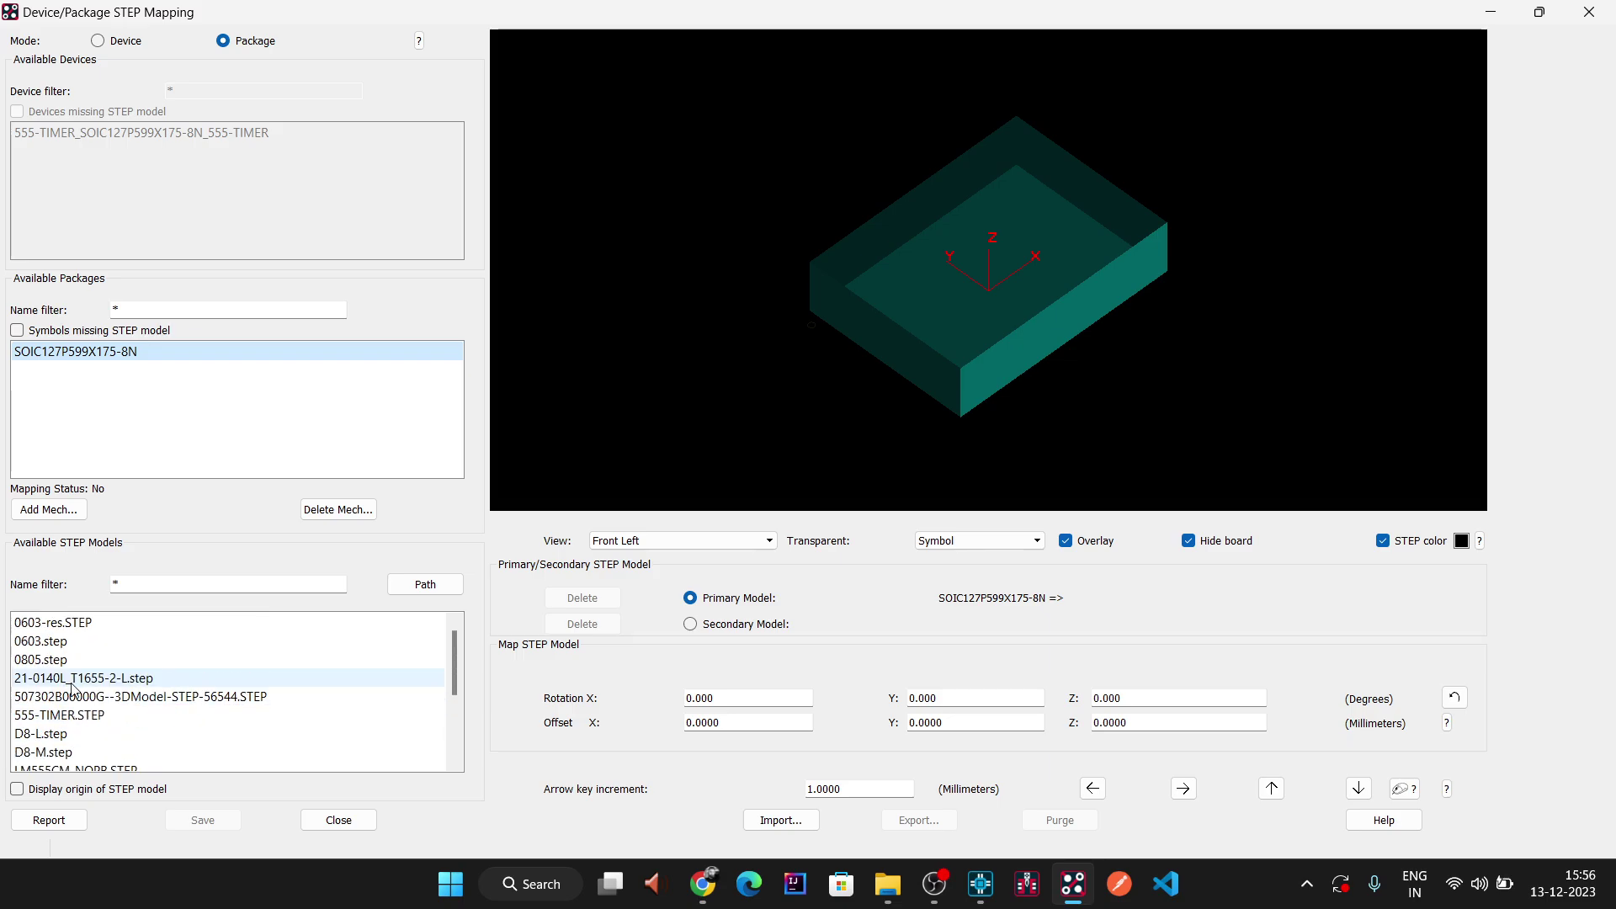
click(118, 767)
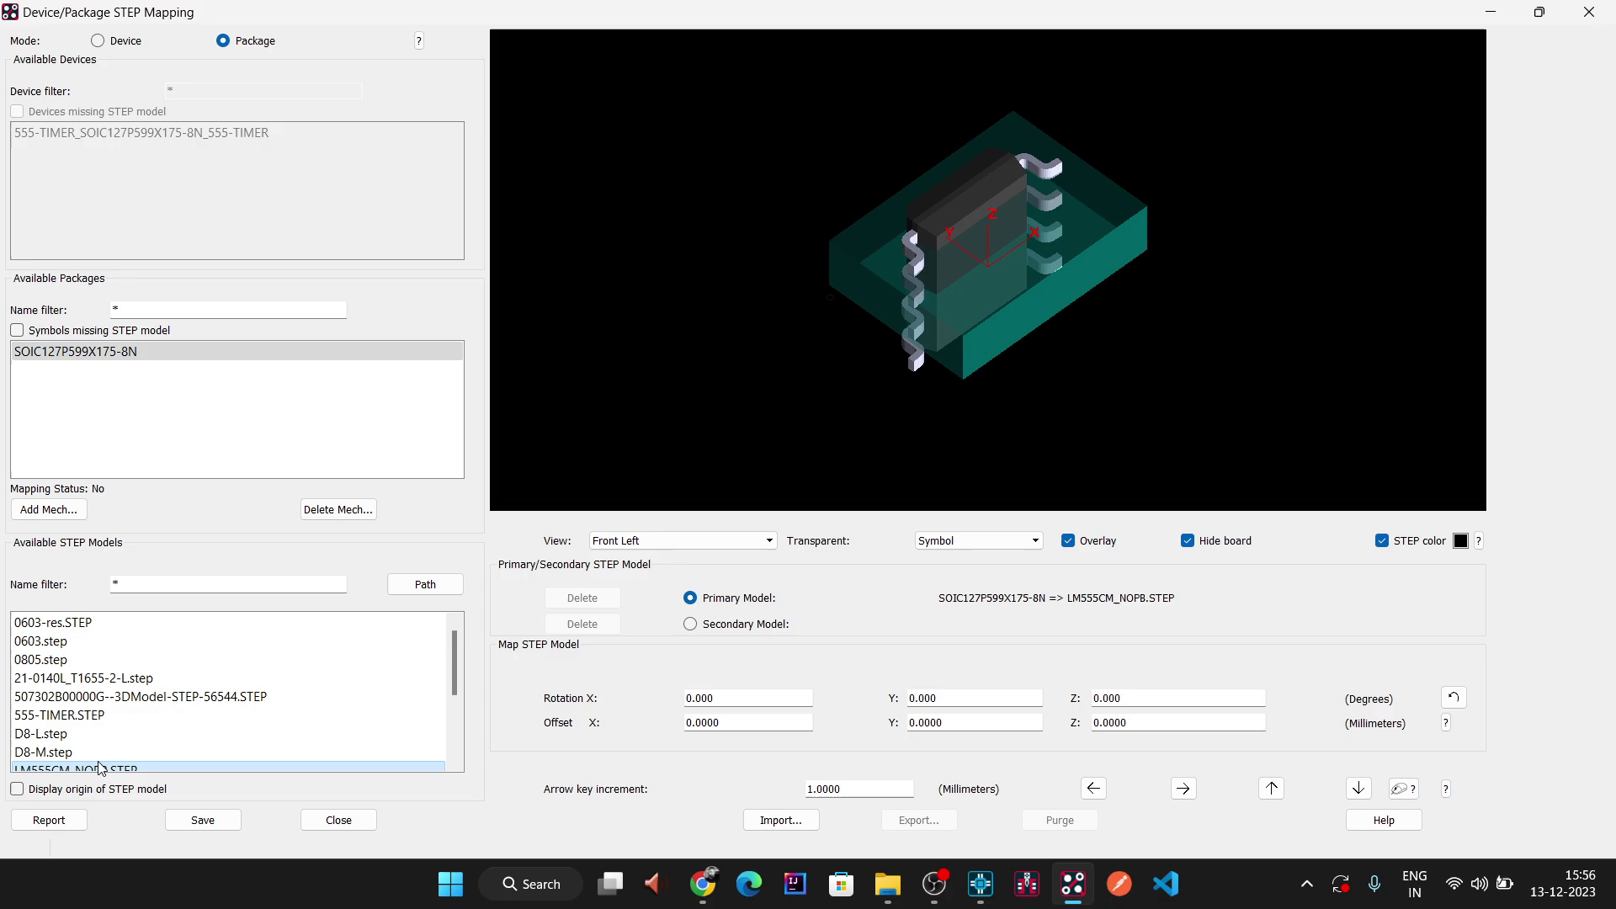
click(737, 700)
text(90)
key(Tab)
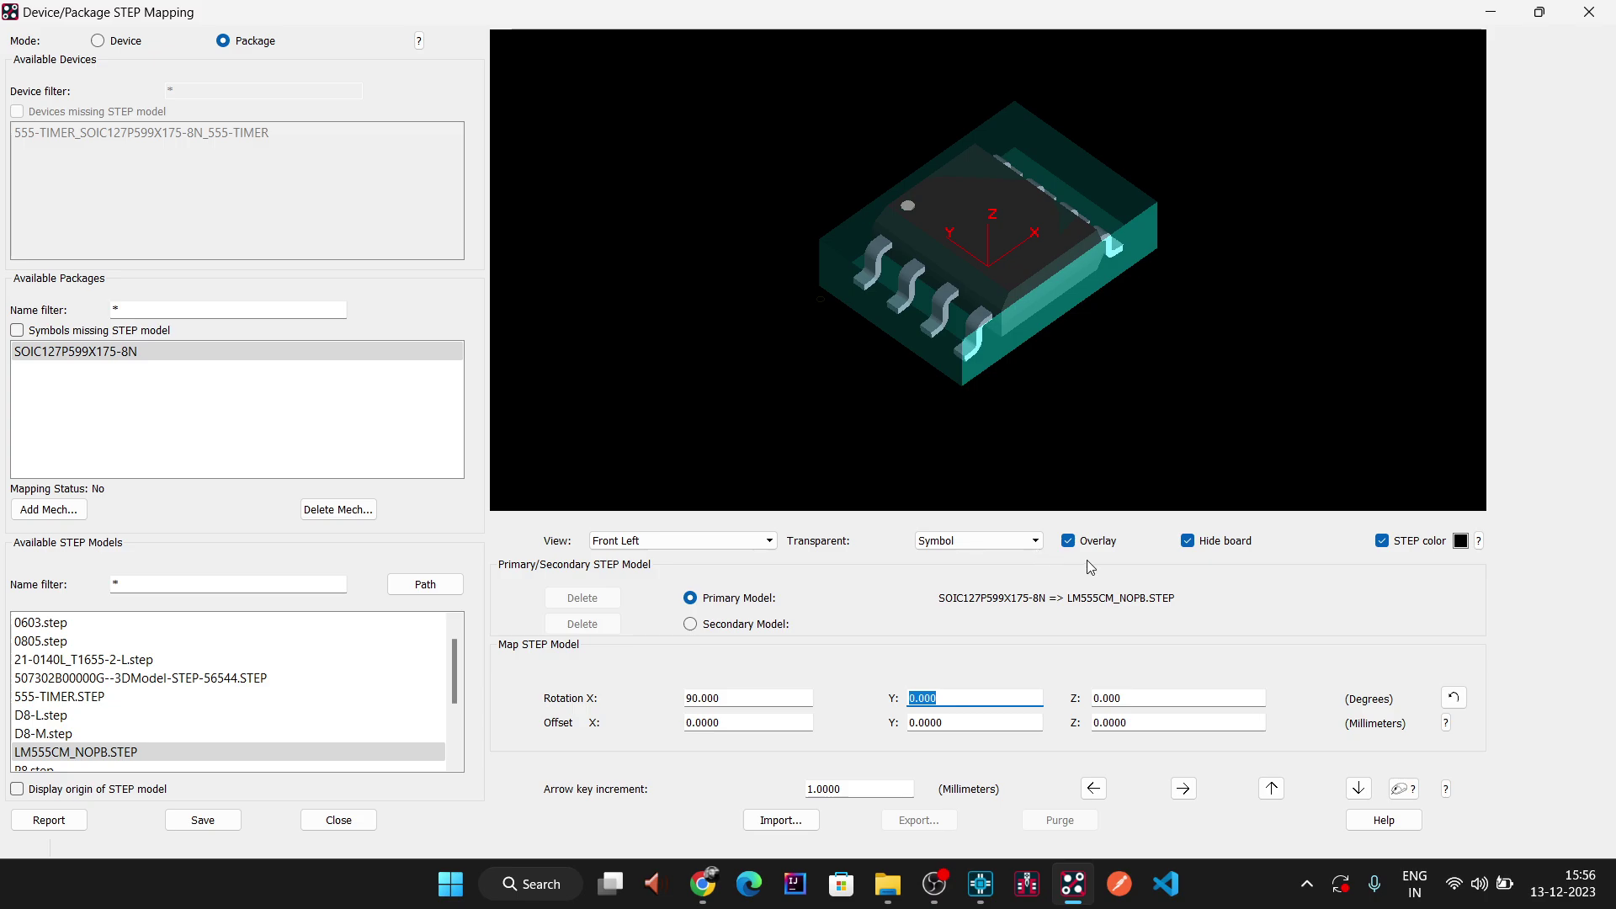
- Compare STEP and Symbol transparency and check the pins against the pads in the Bottom view
click(989, 543)
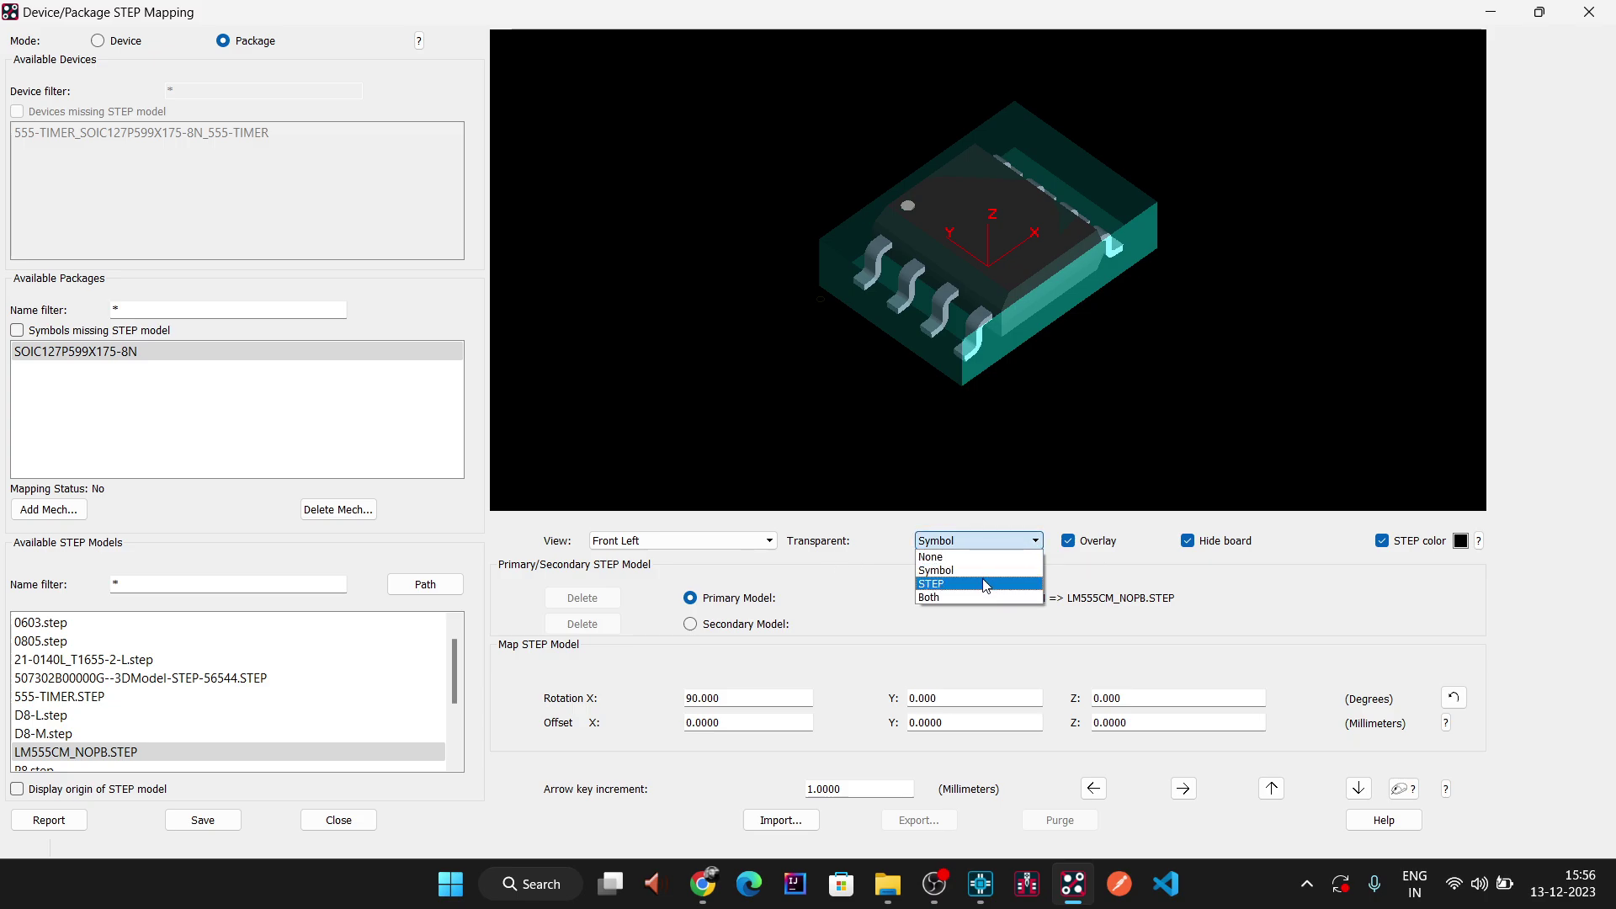
click(981, 579)
click(981, 545)
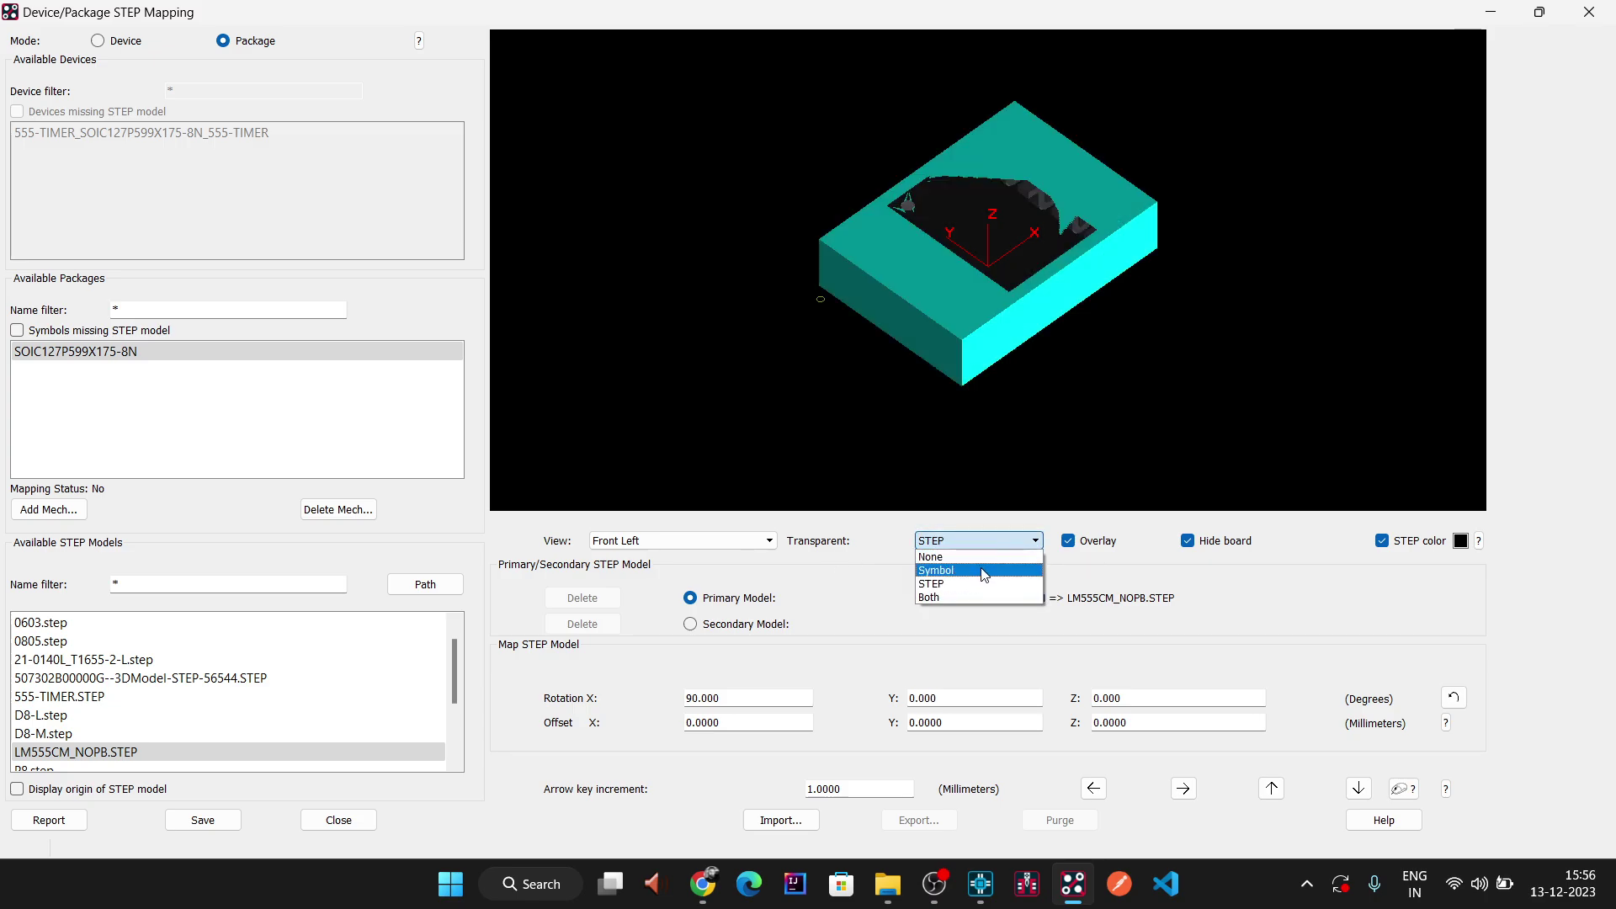
click(983, 575)
click(696, 543)
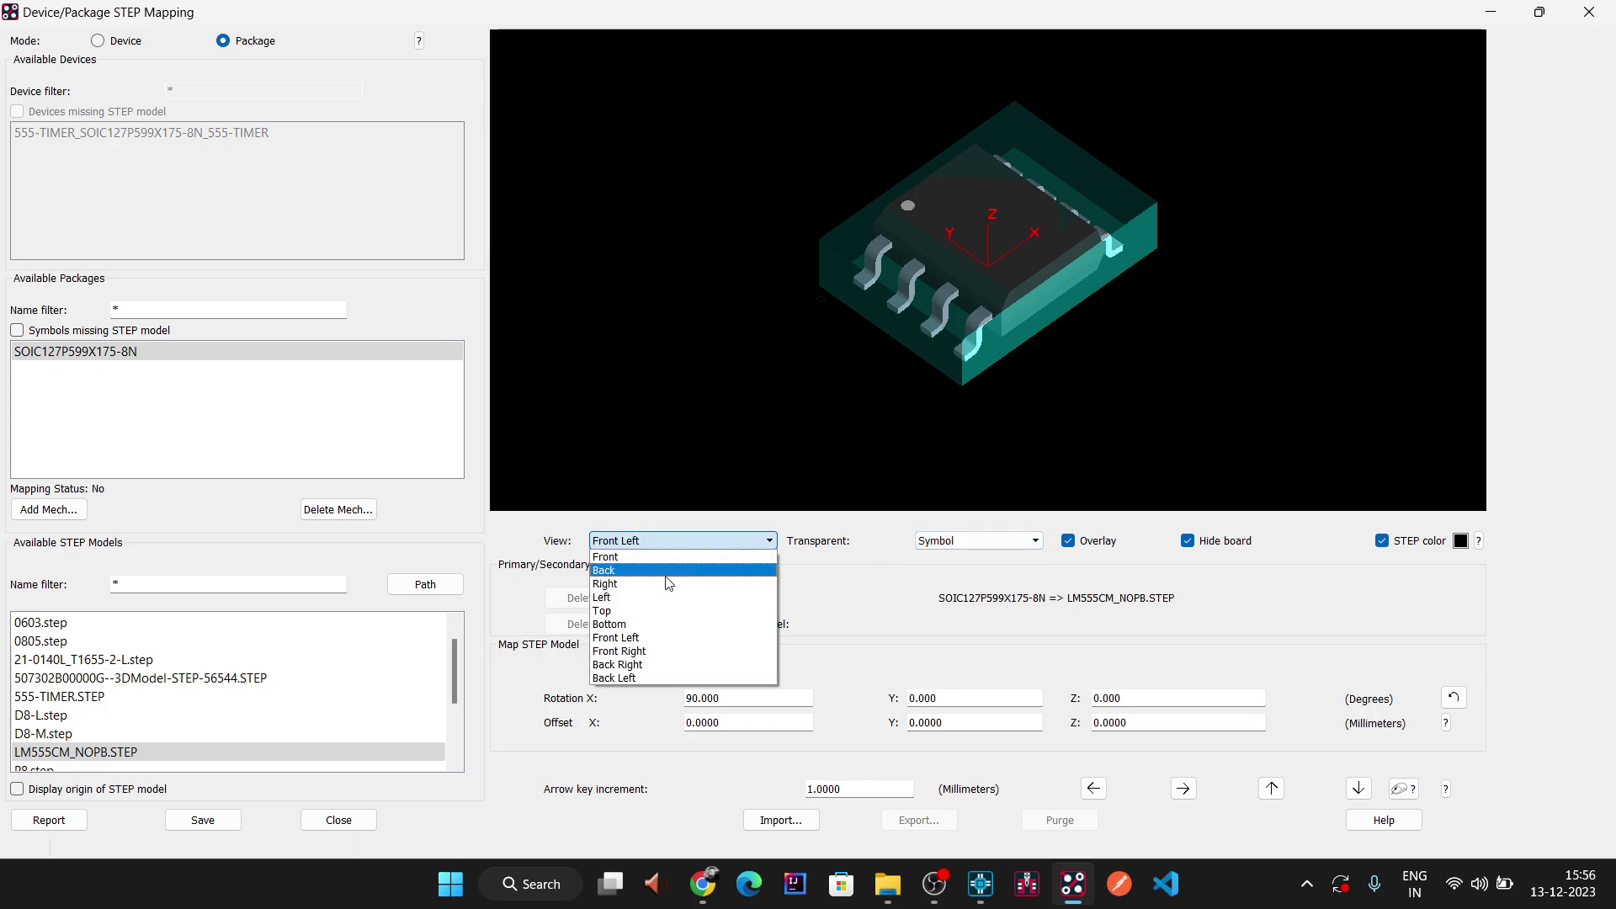
click(655, 624)
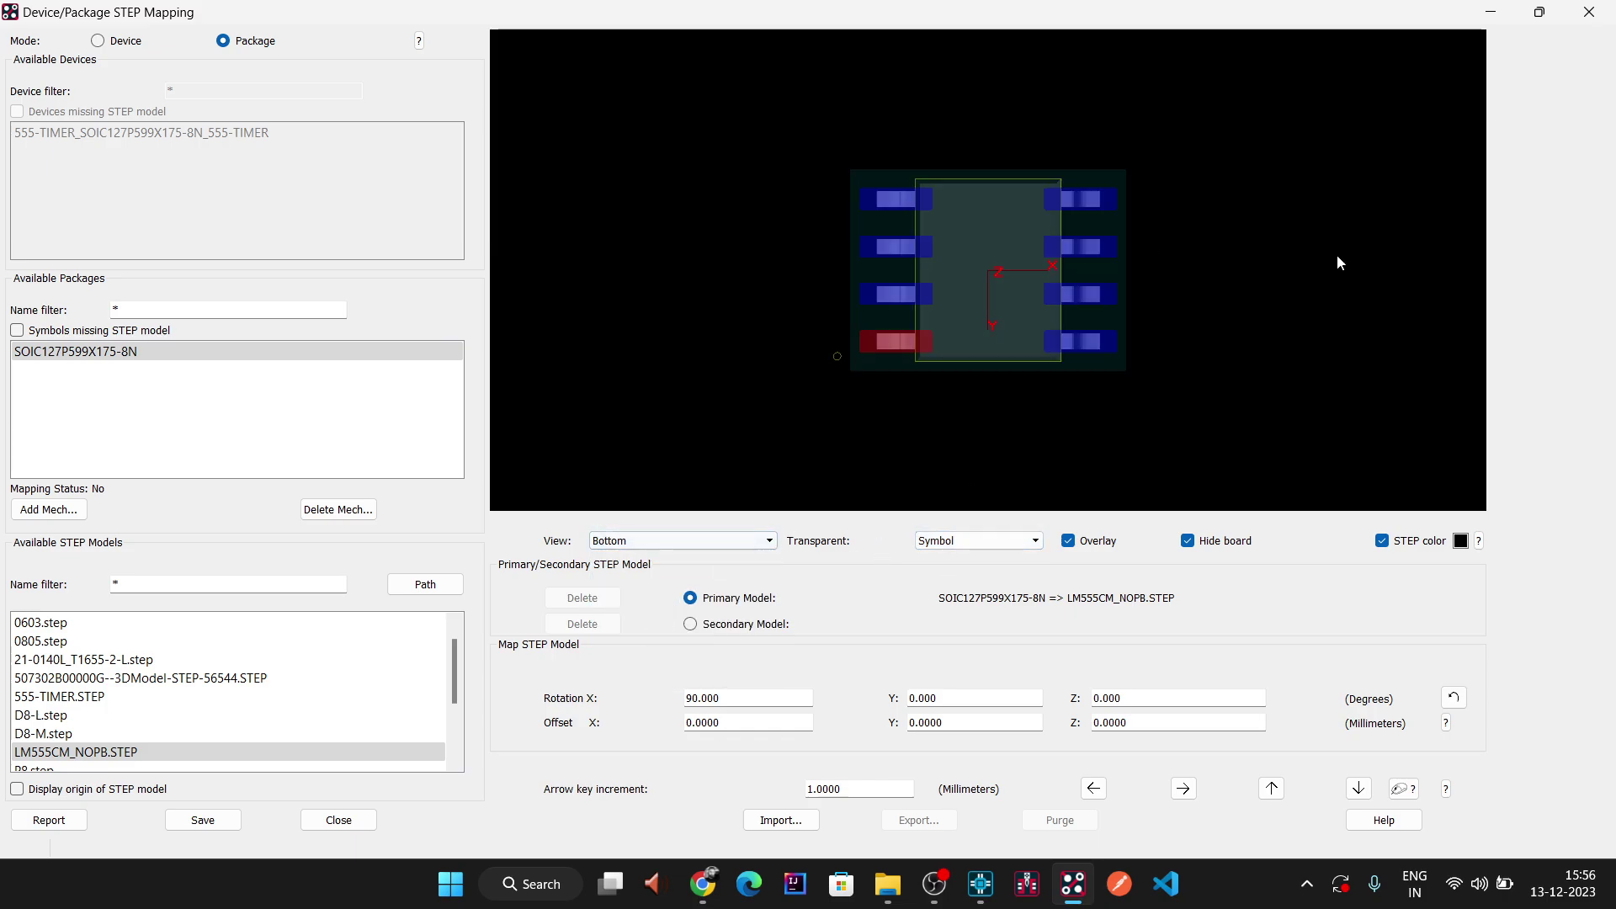
scroll(962, 280, up, 3)
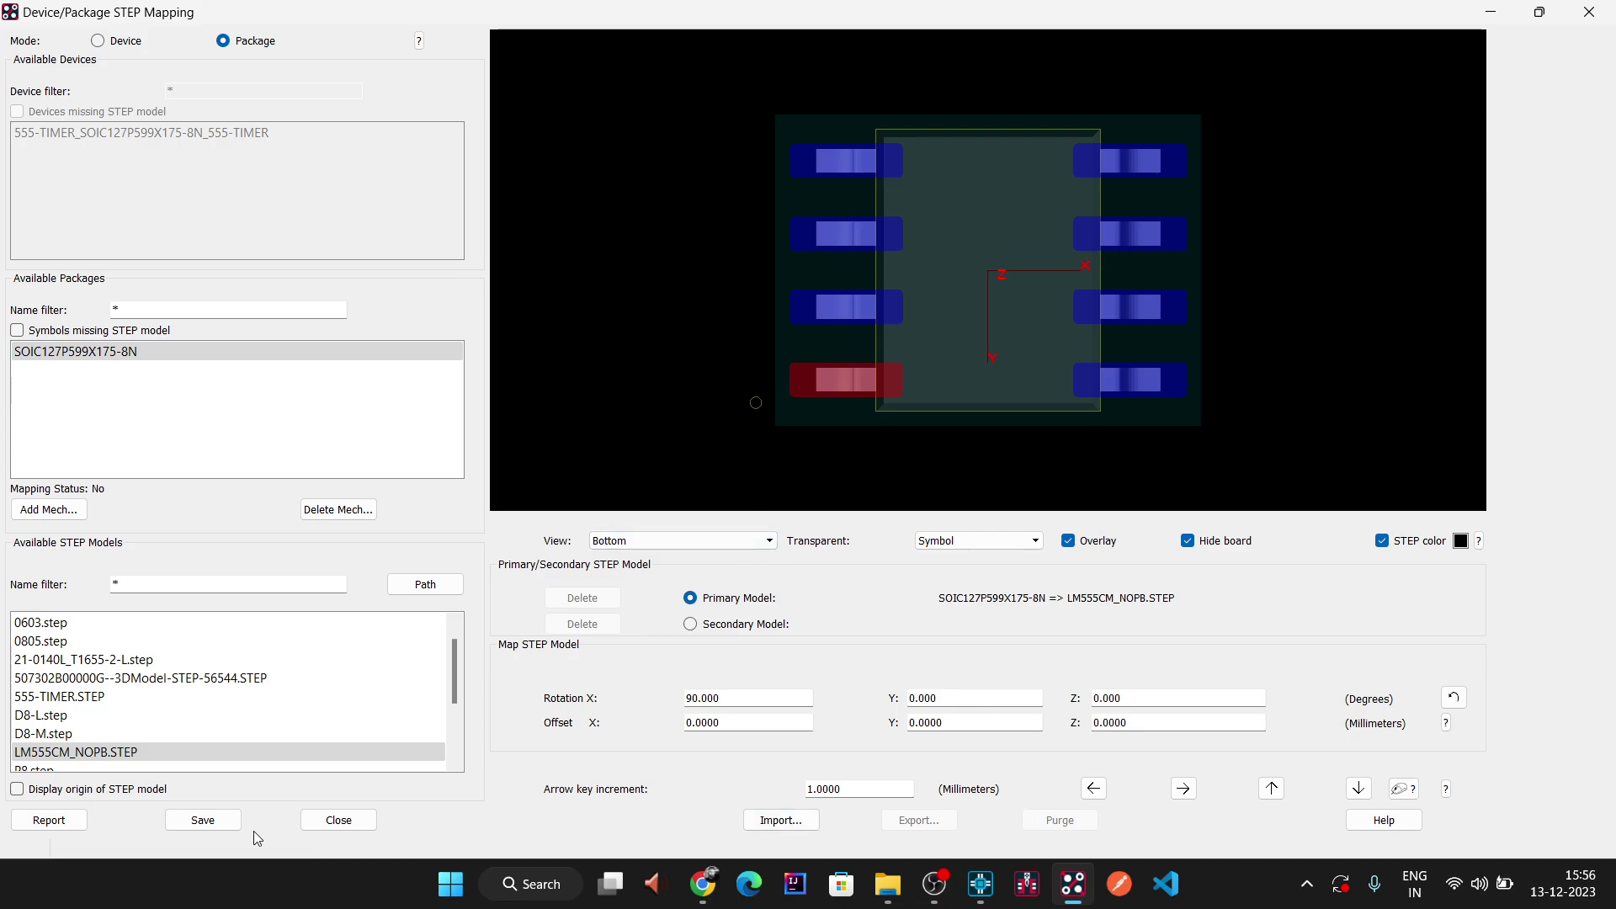
- Save the package STEP mapping, close the mapping window and open the board in the 3D Canvas
click(203, 822)
click(1589, 12)
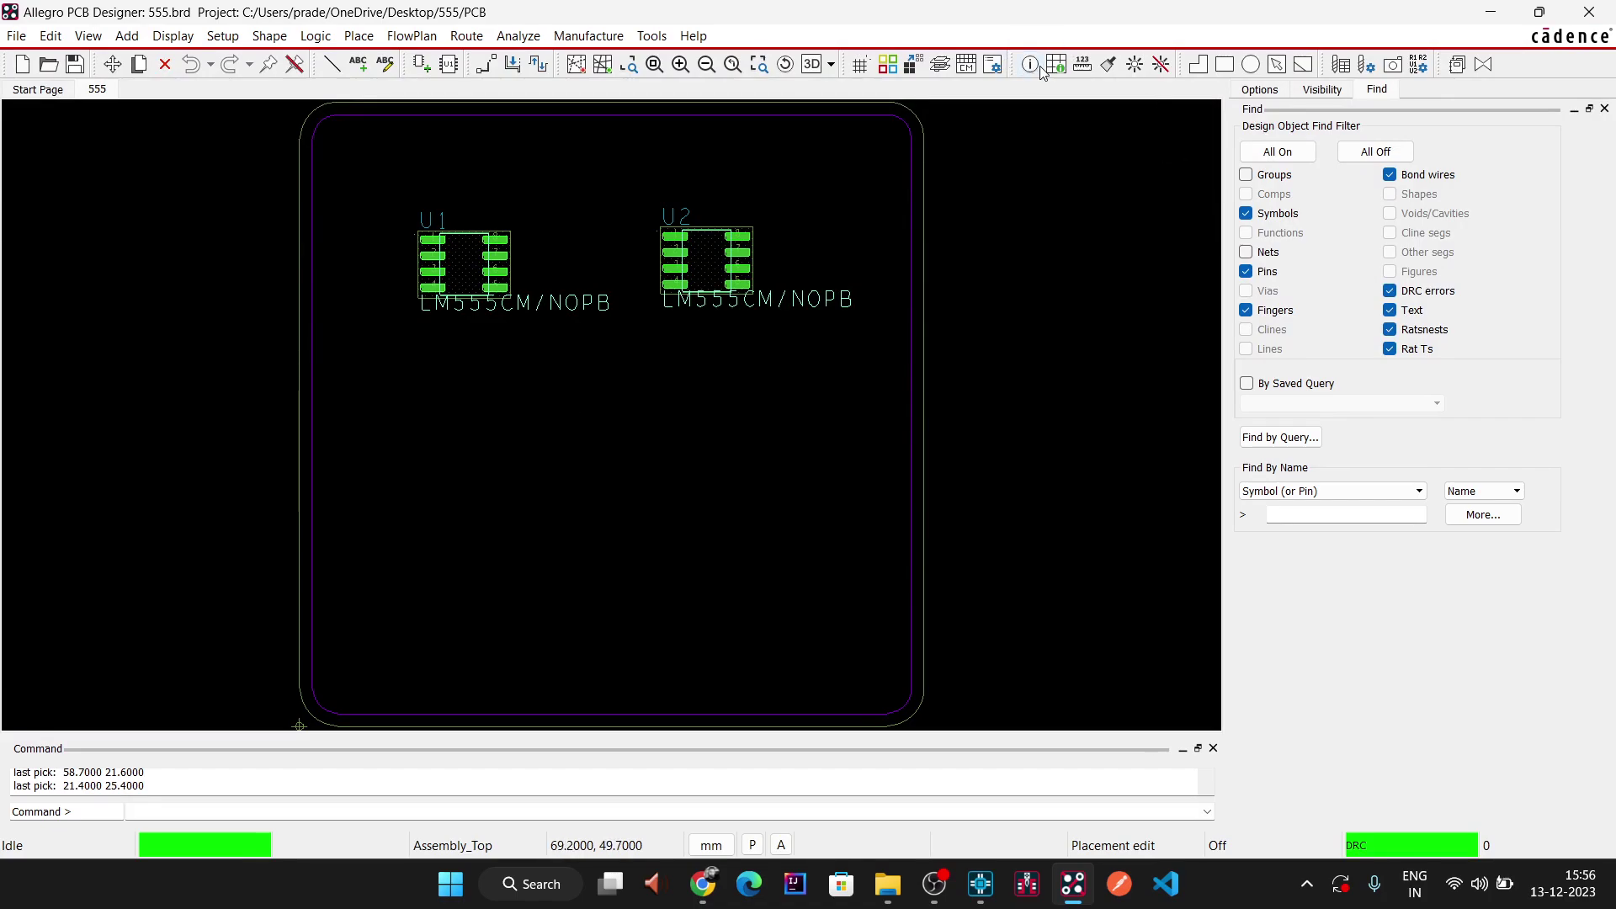
click(811, 66)
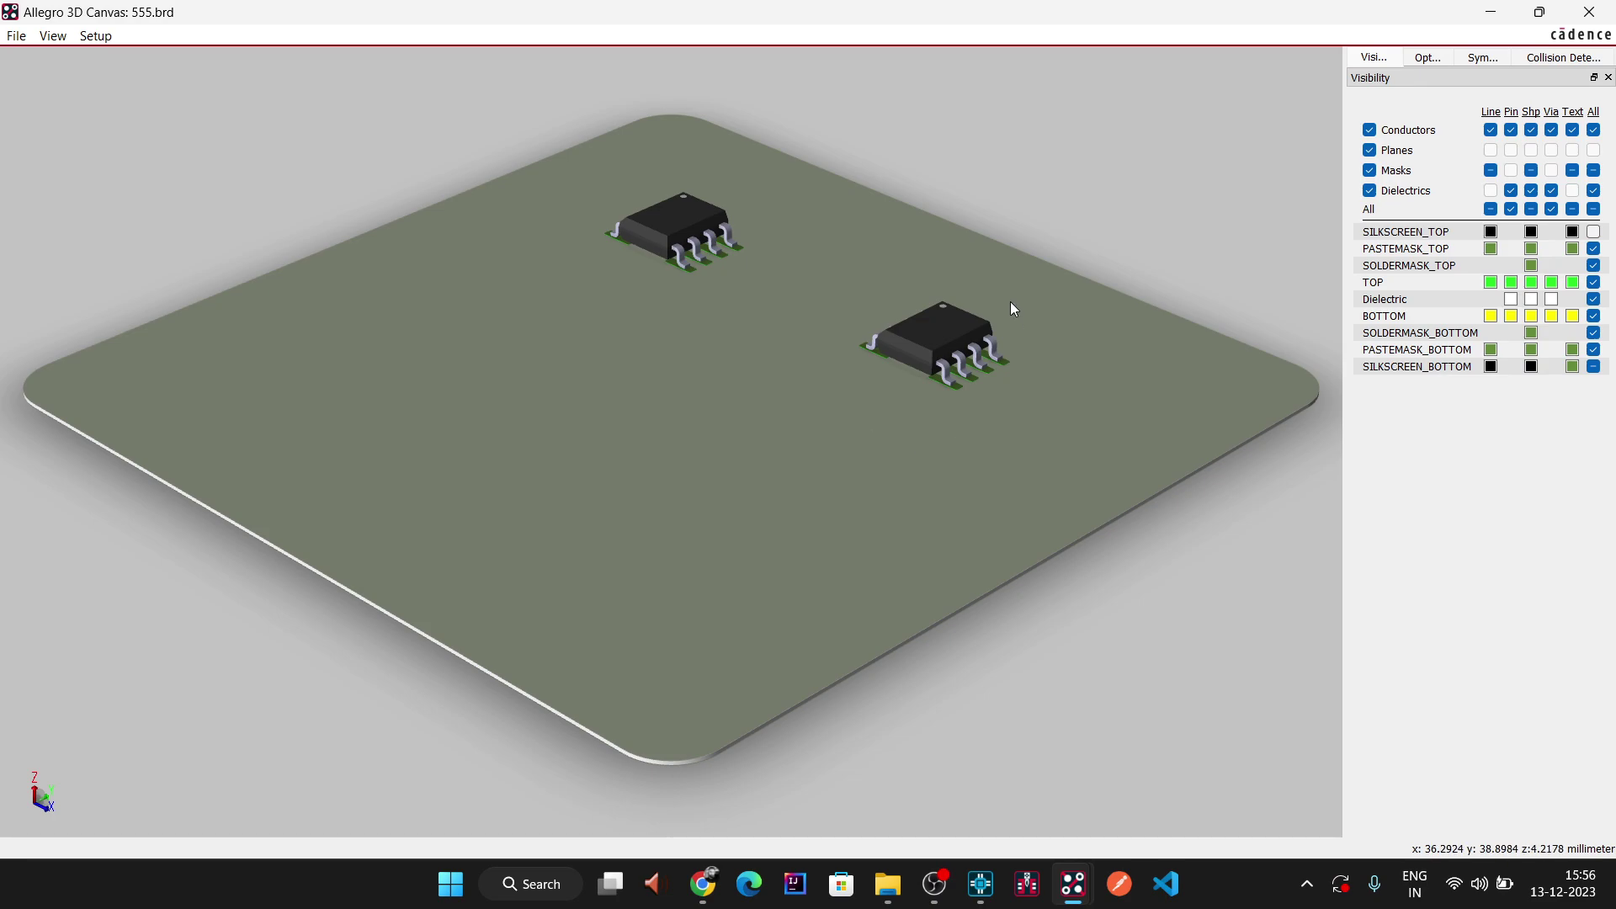
- Examine how the two 555 timer models sit on their pads in the 3D view and return to the board layout
scroll(1012, 305, up, 5)
scroll(1016, 316, up, 2)
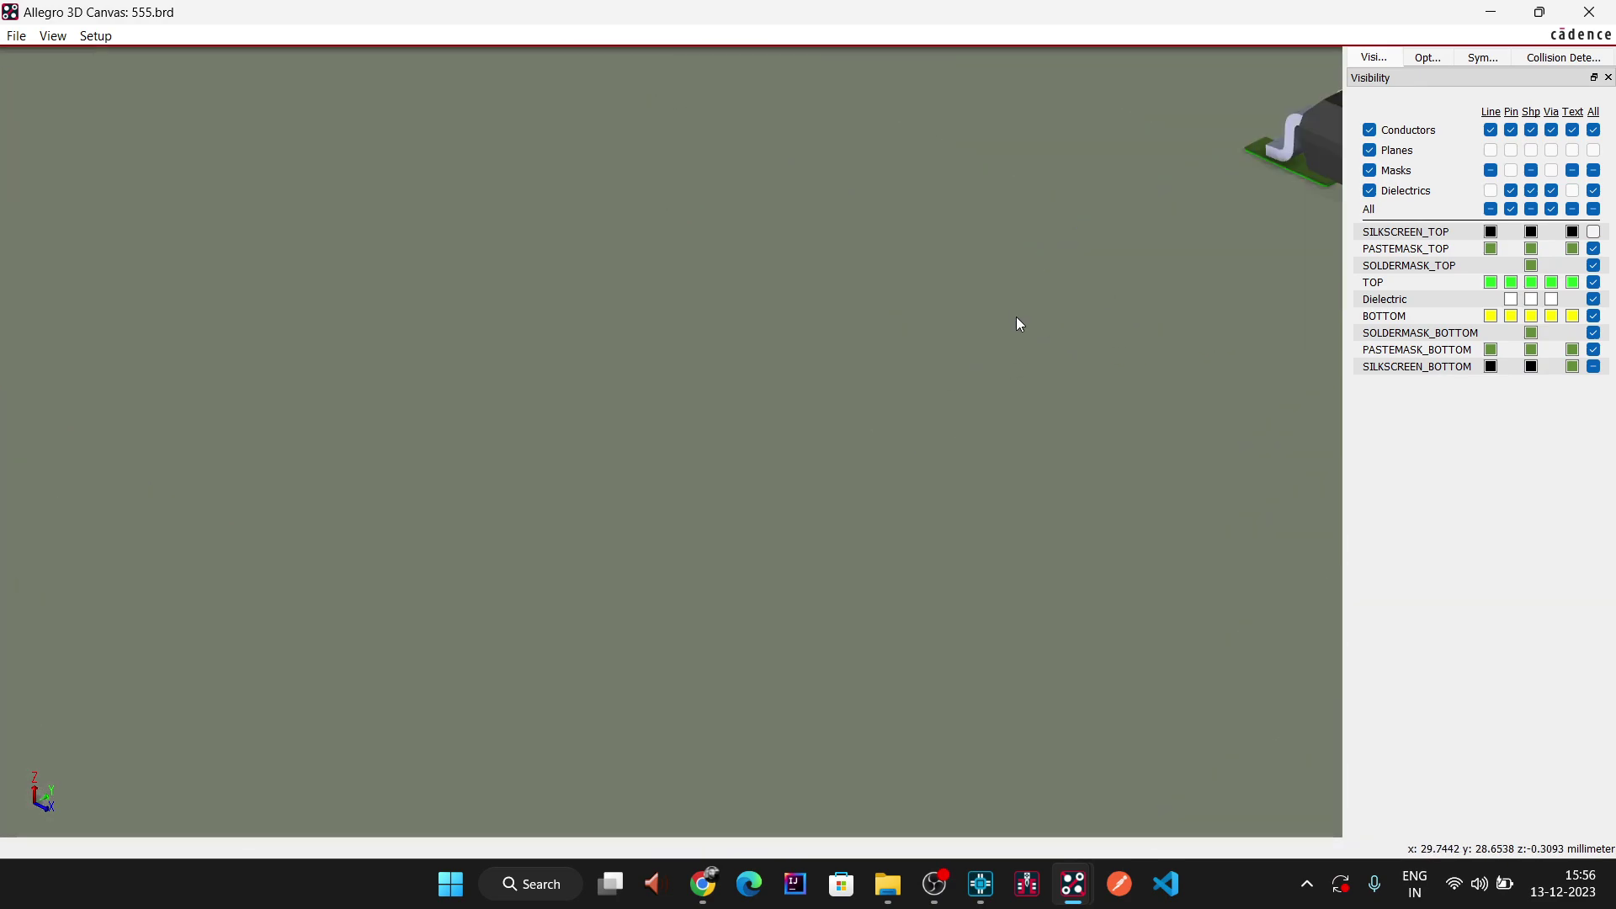
scroll(1016, 316, down, 4)
scroll(1252, 285, up, 1)
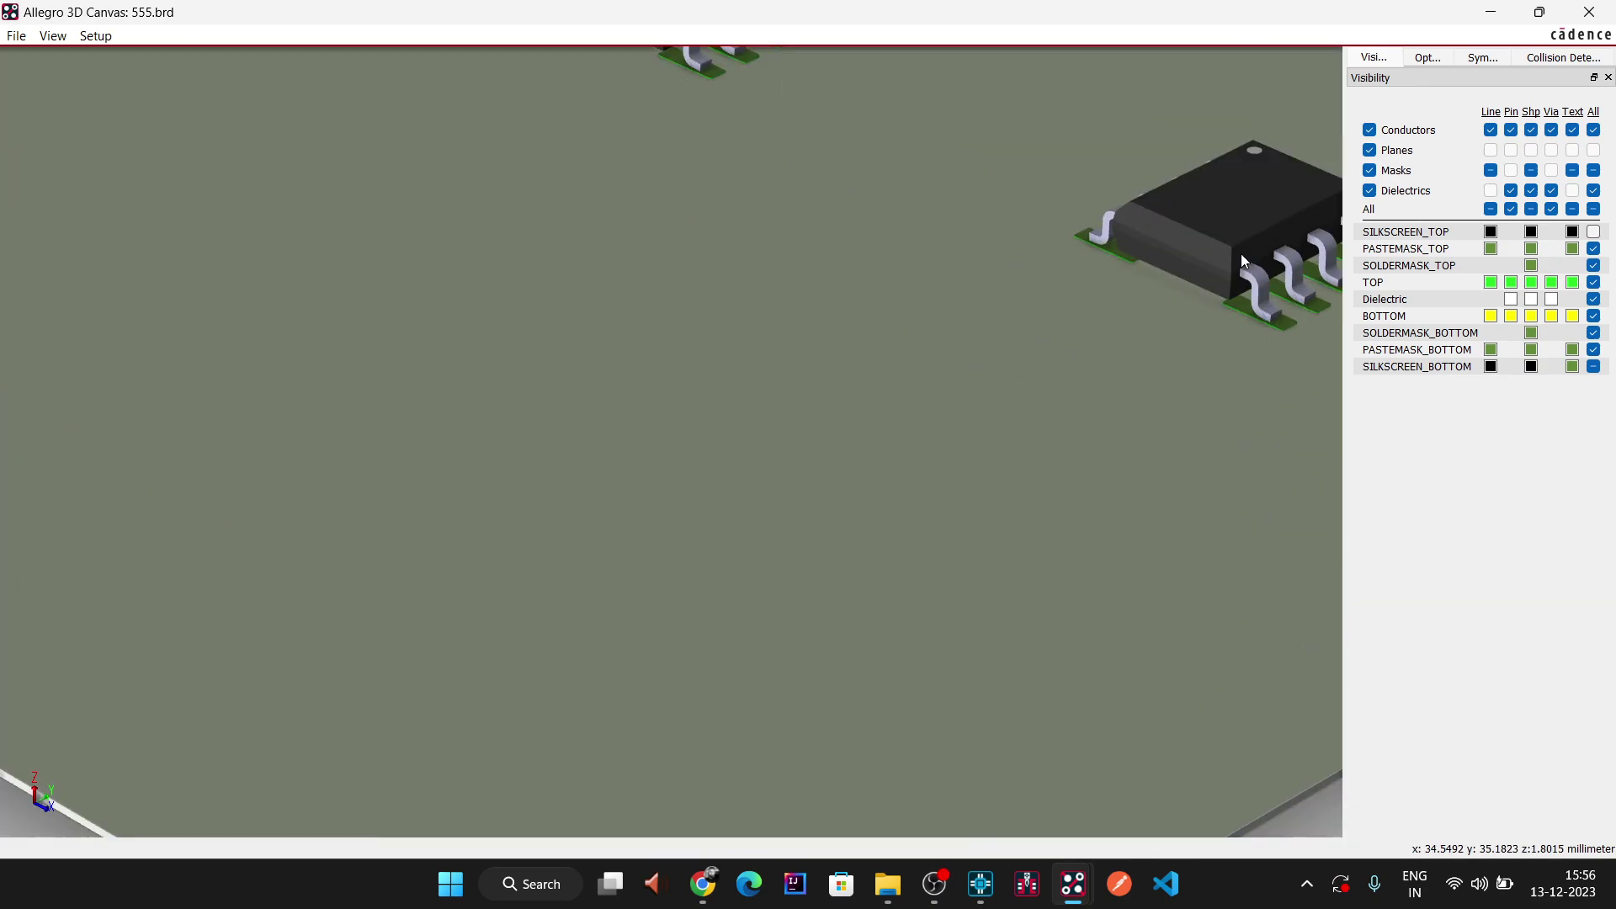
scroll(1154, 318, down, 2)
scroll(1154, 319, down, 2)
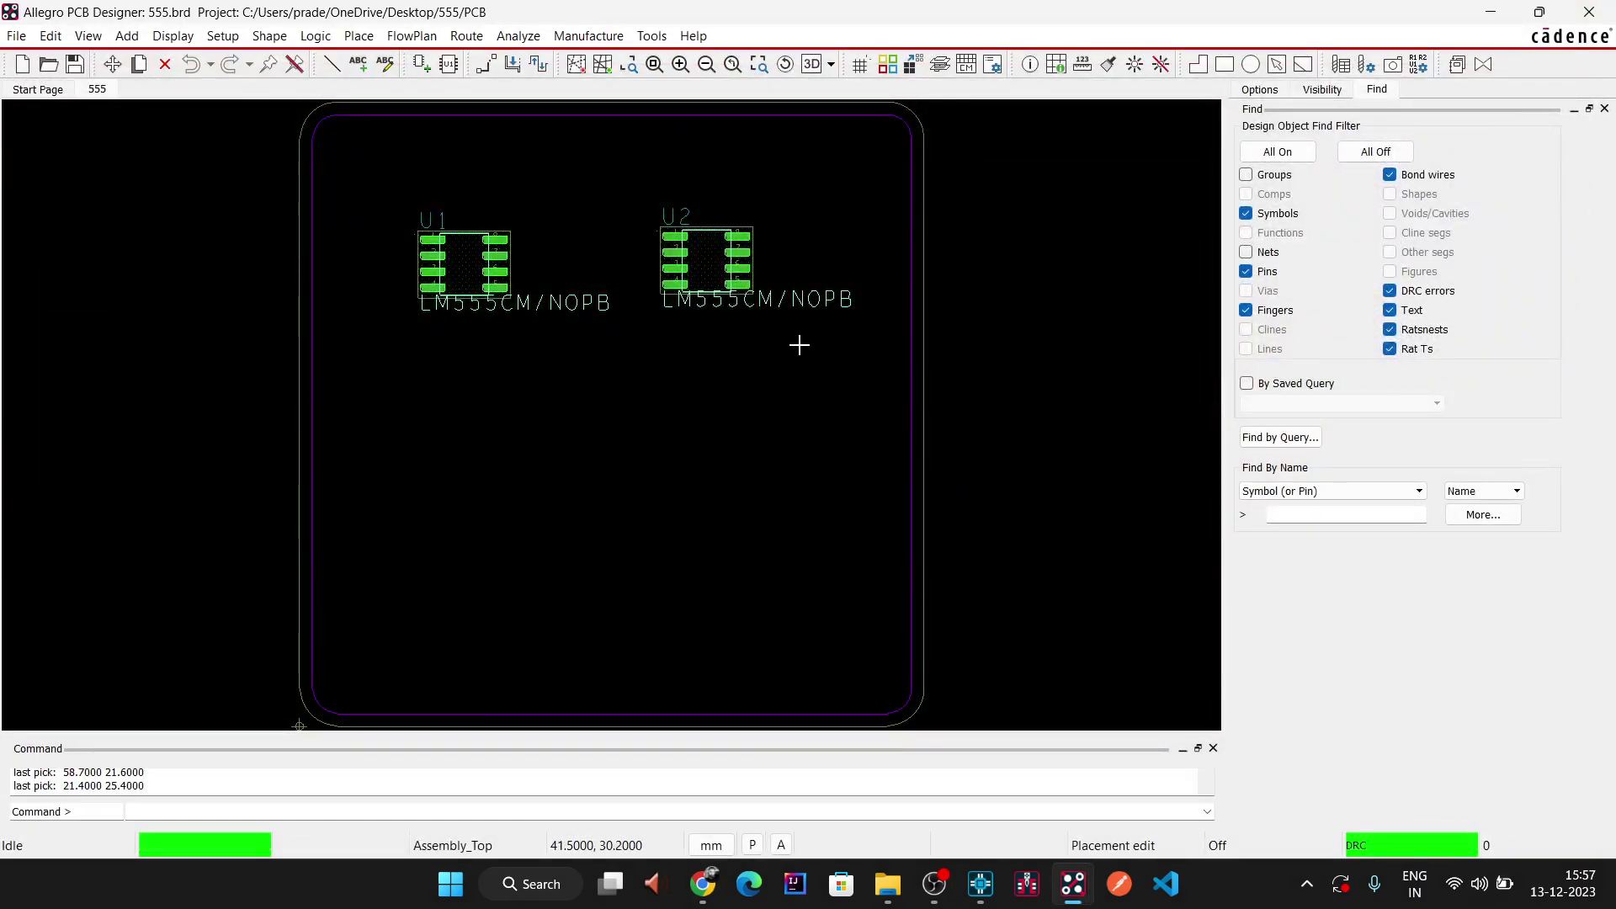
- Move U2 to the lower right area of the board, at about X 38.4, Y 13.7 mm
drag(696, 322, 724, 458)
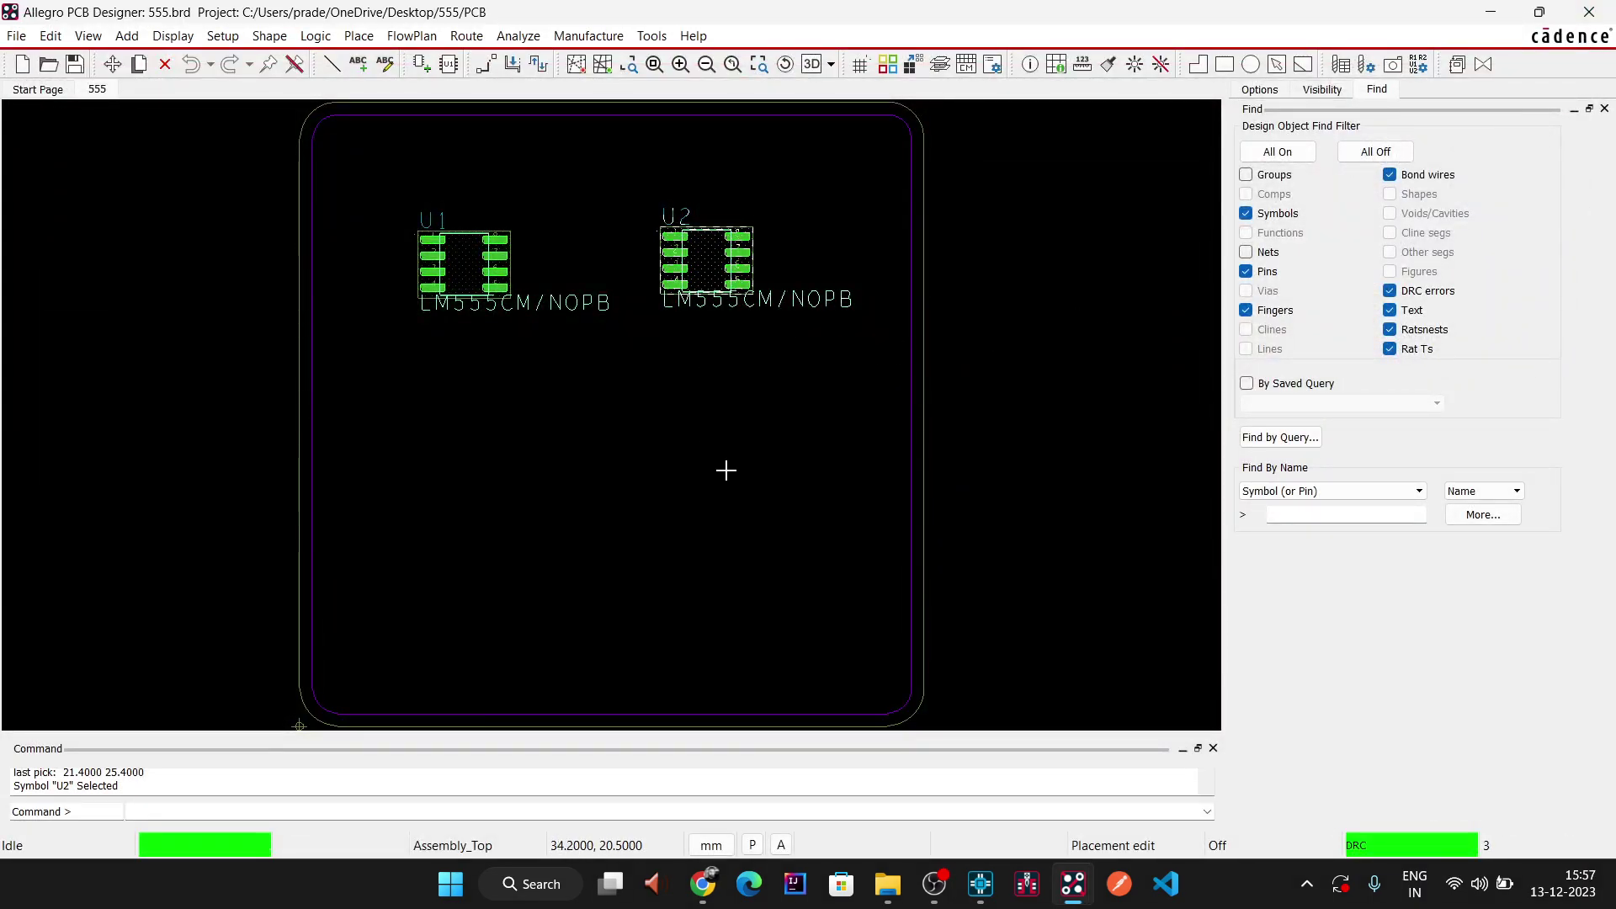
click(119, 140)
click(112, 64)
click(707, 257)
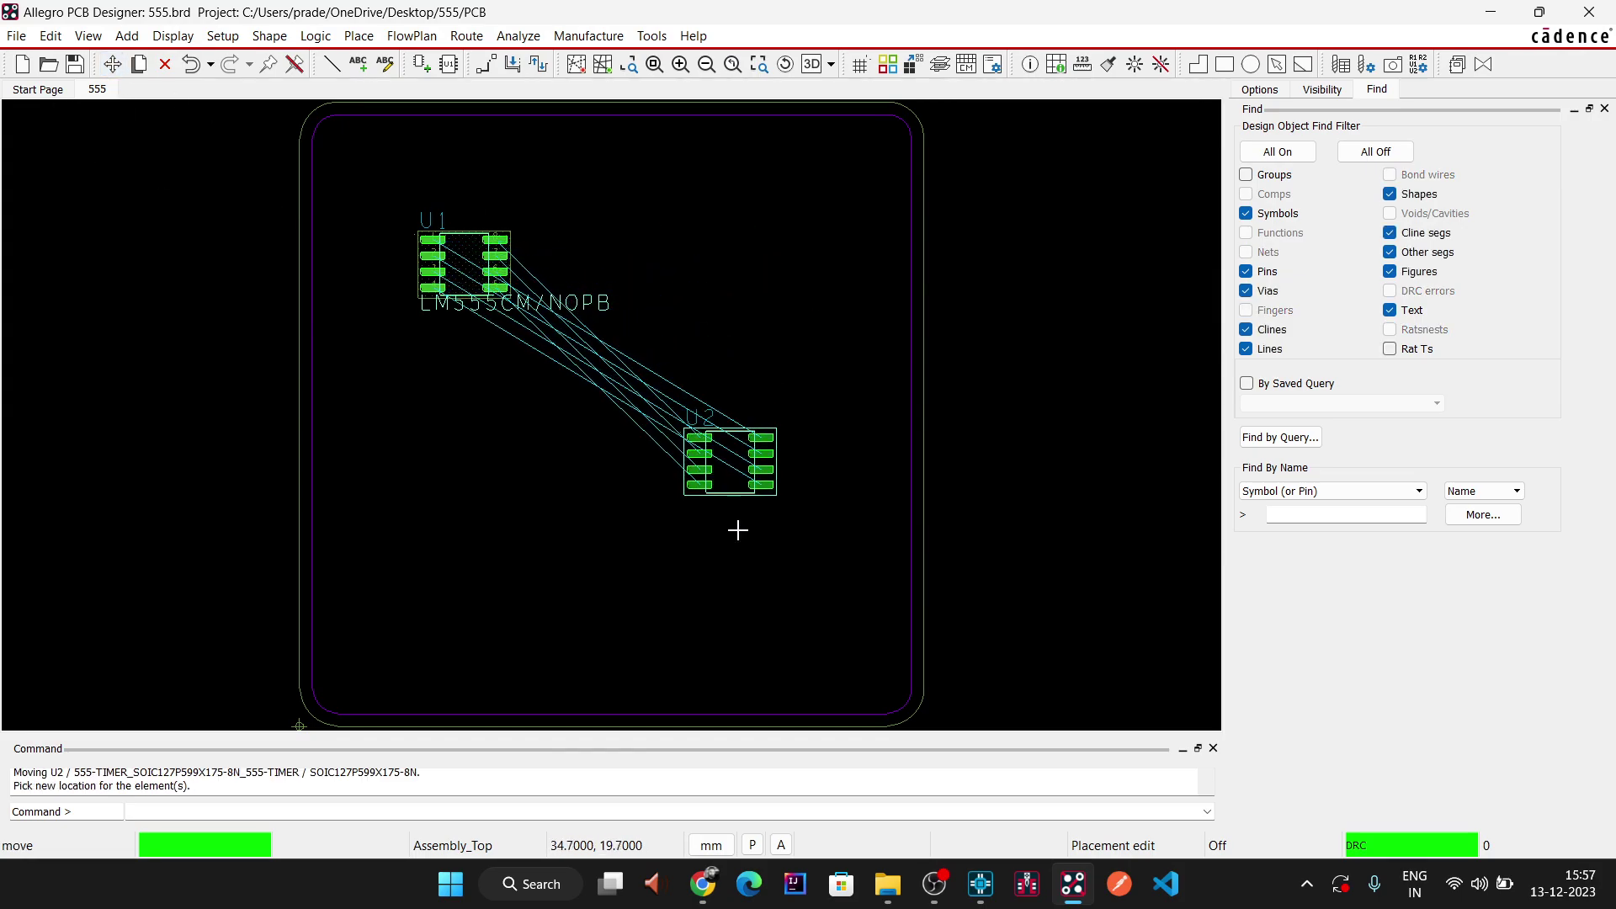
click(782, 557)
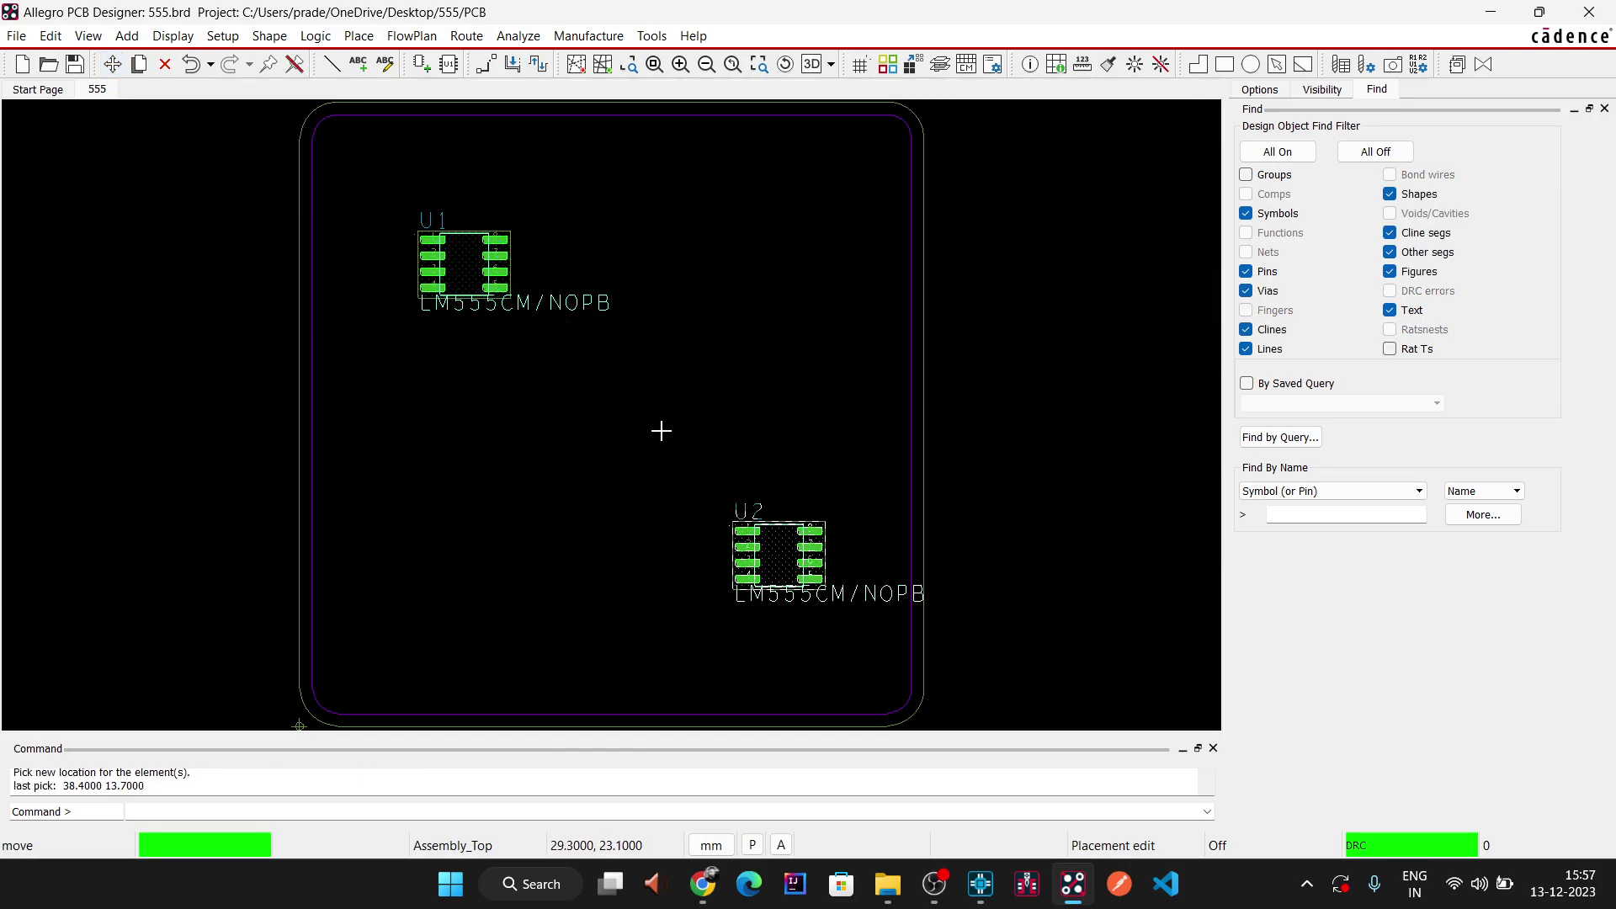
- Move U1 to the lower part of the board, just left of U2 and level with it
click(464, 263)
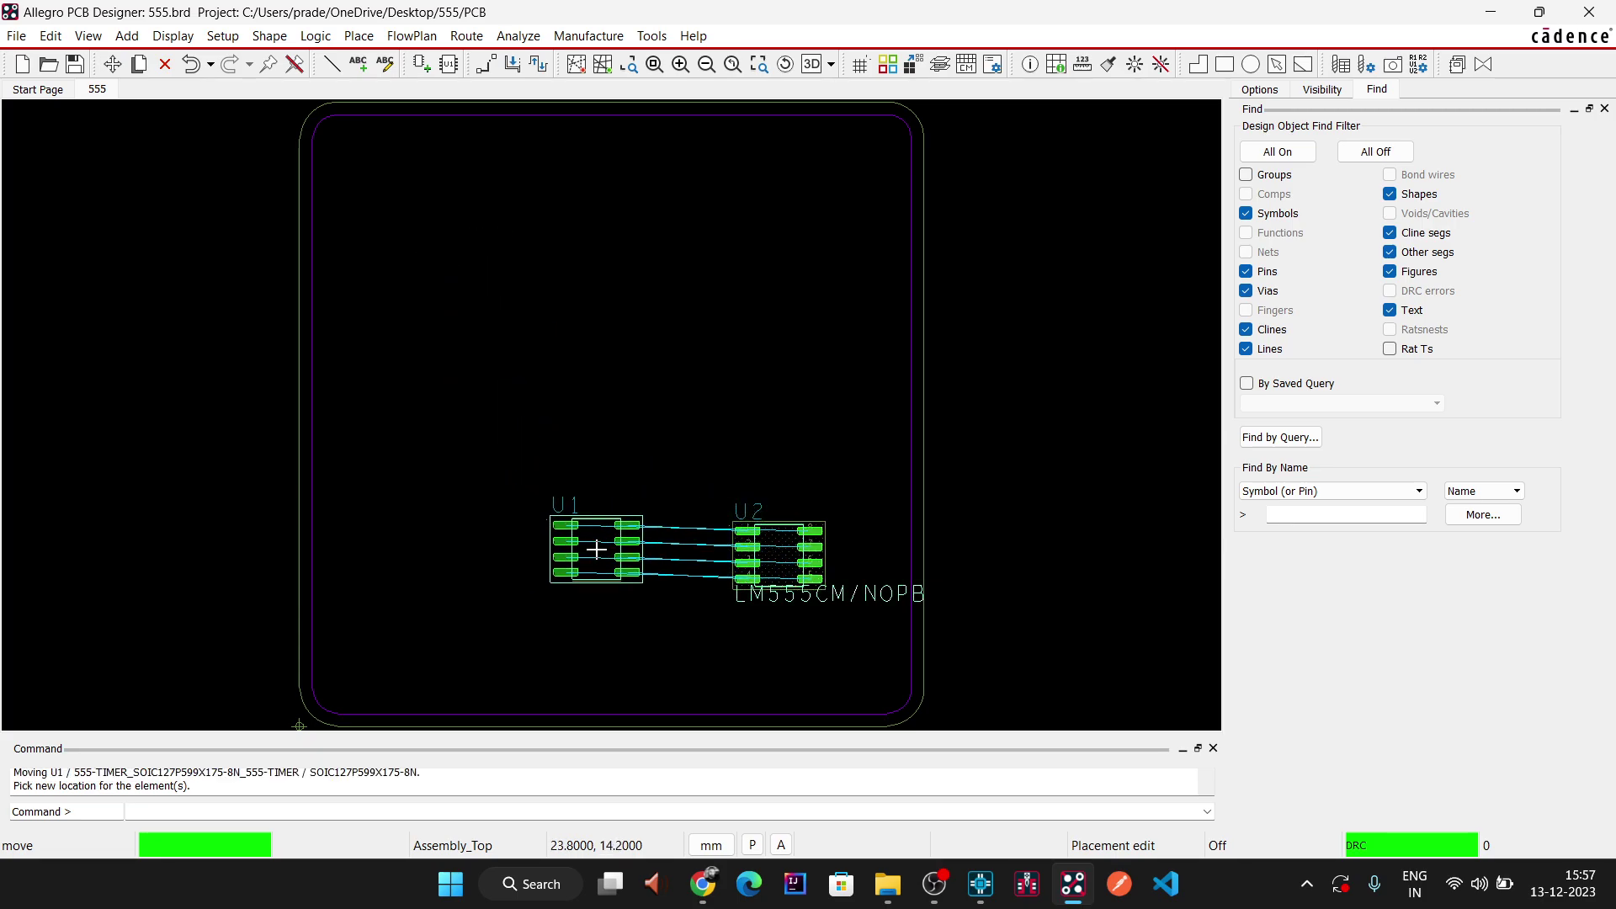
click(600, 553)
click(1085, 392)
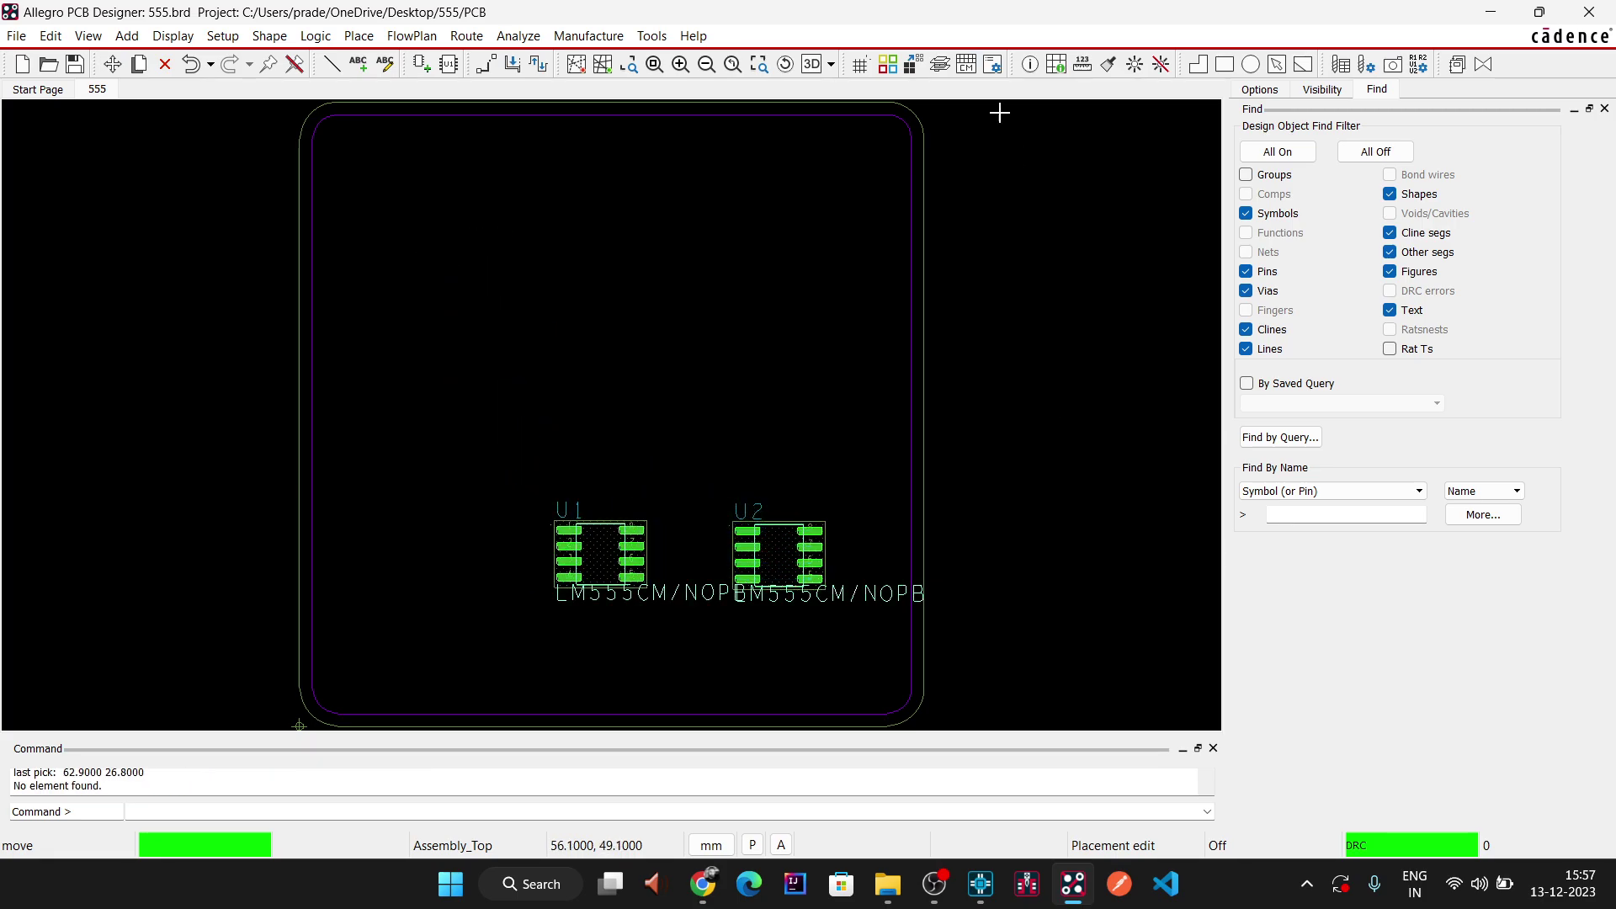
- Open the board in the 3D Canvas and examine the two repositioned 555 timer models up close
click(811, 64)
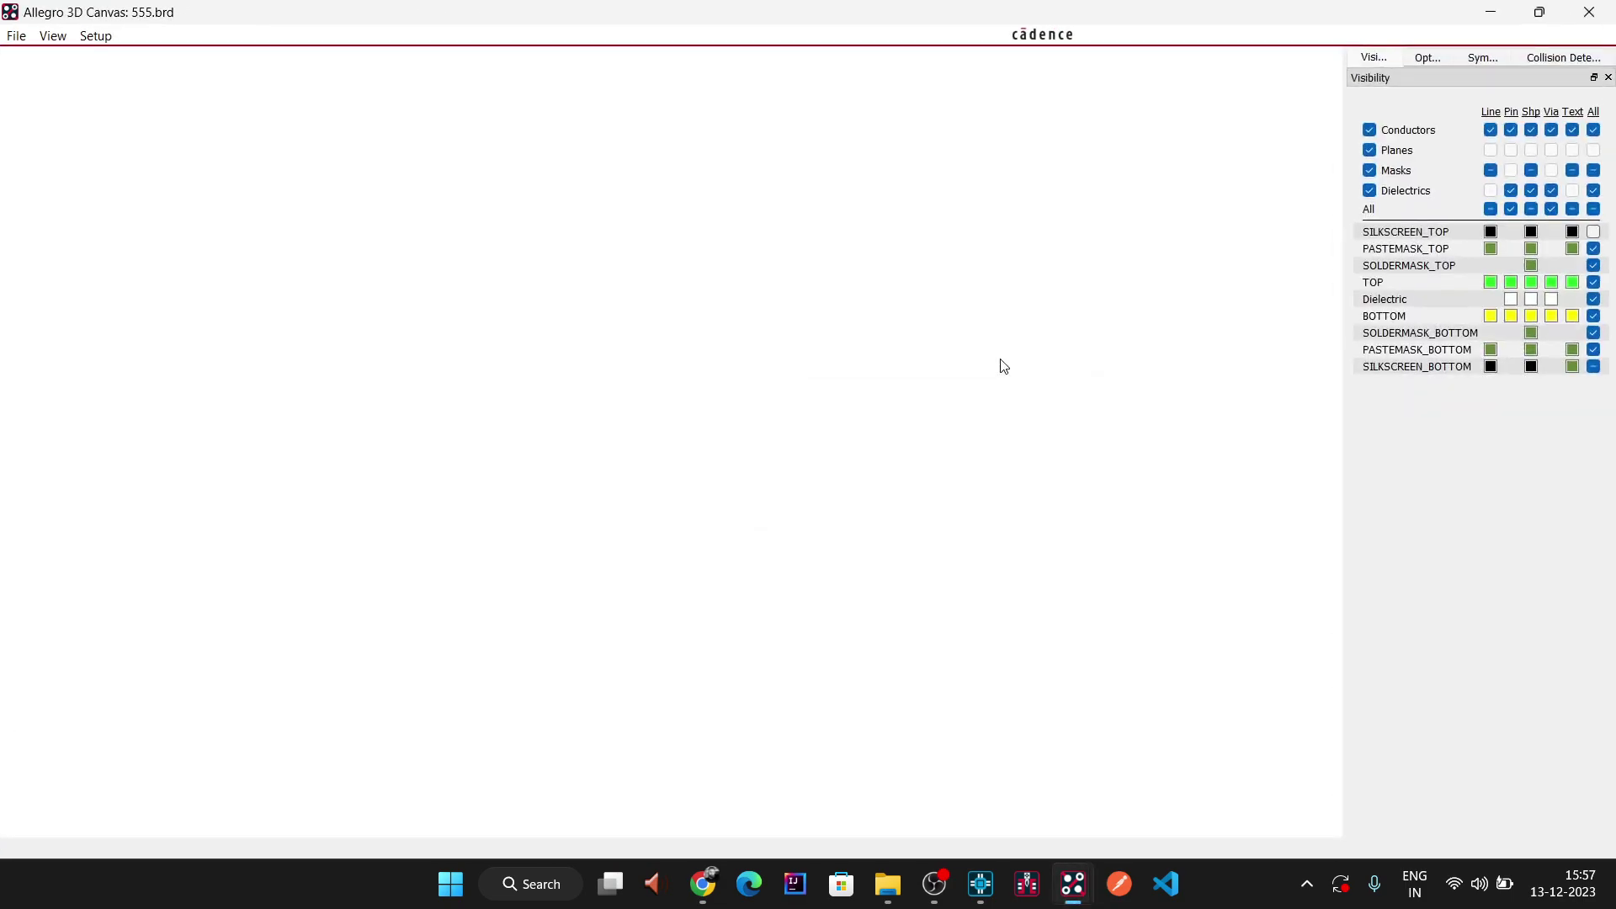
scroll(674, 620, up, 2)
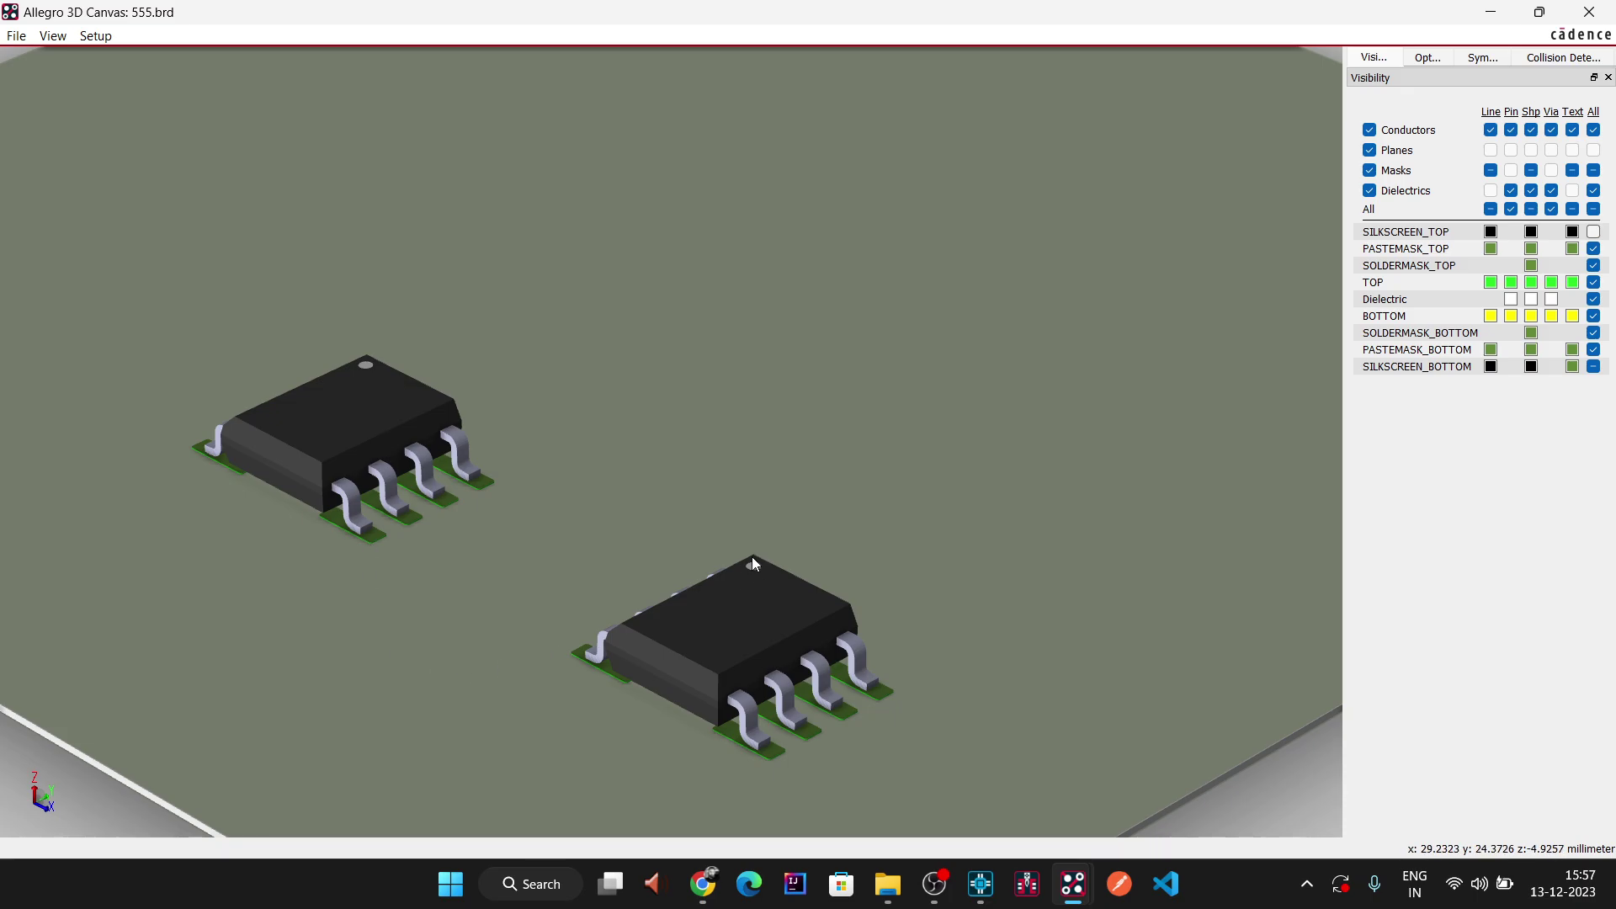
click(424, 639)
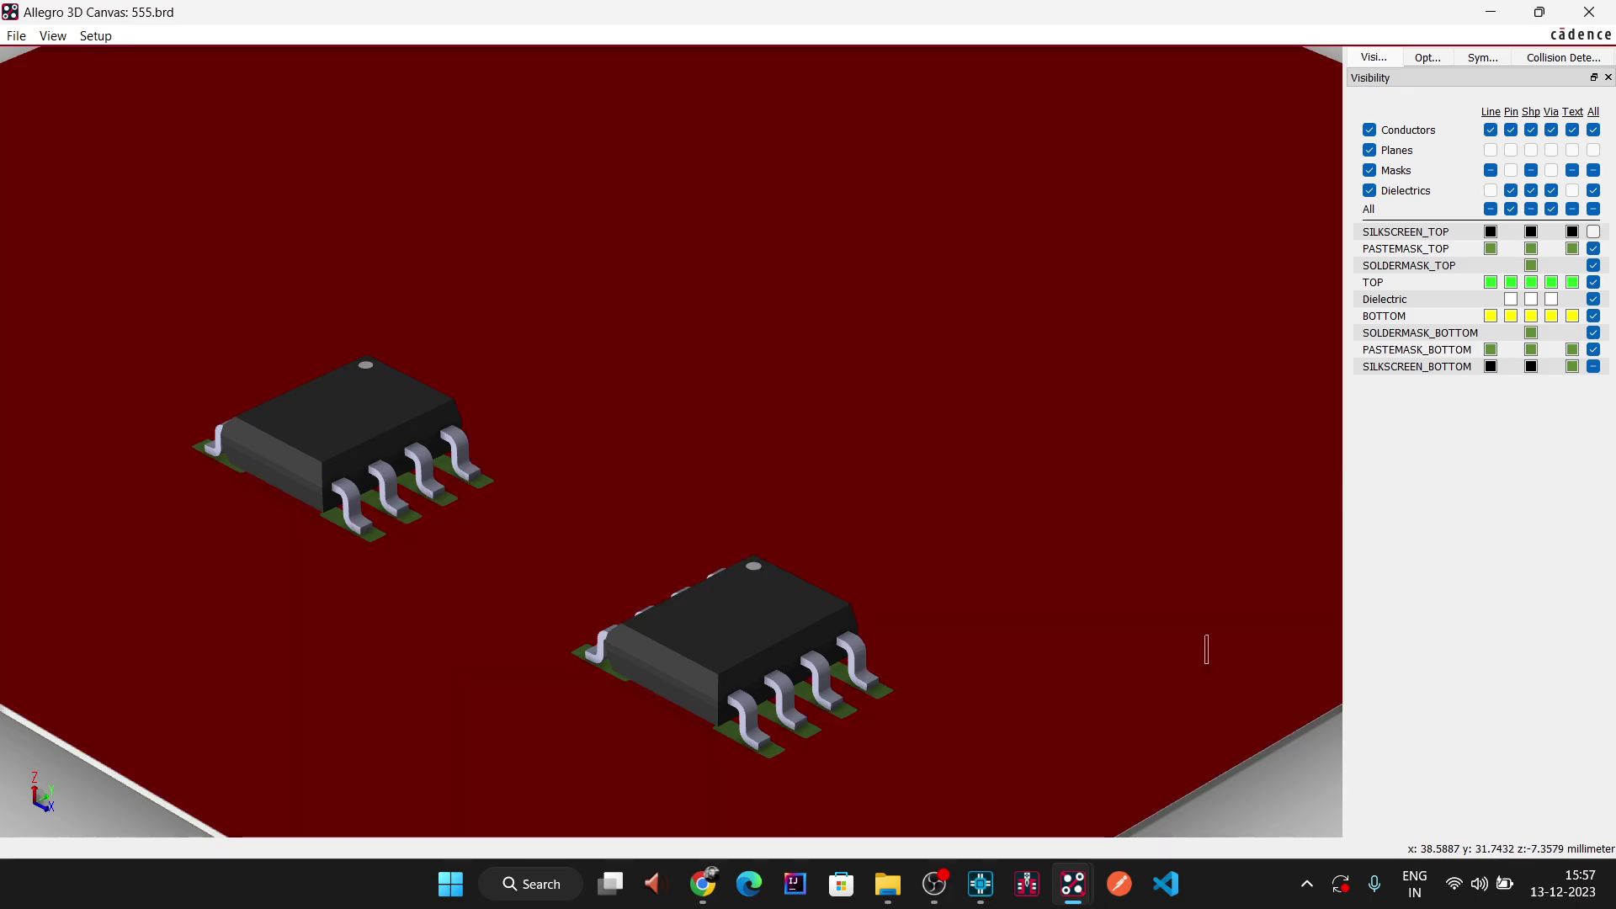
- Switch to OrCAD Capture and review the wiring between the U1 and U2 555-TIMER parts on PAGE1
click(1027, 883)
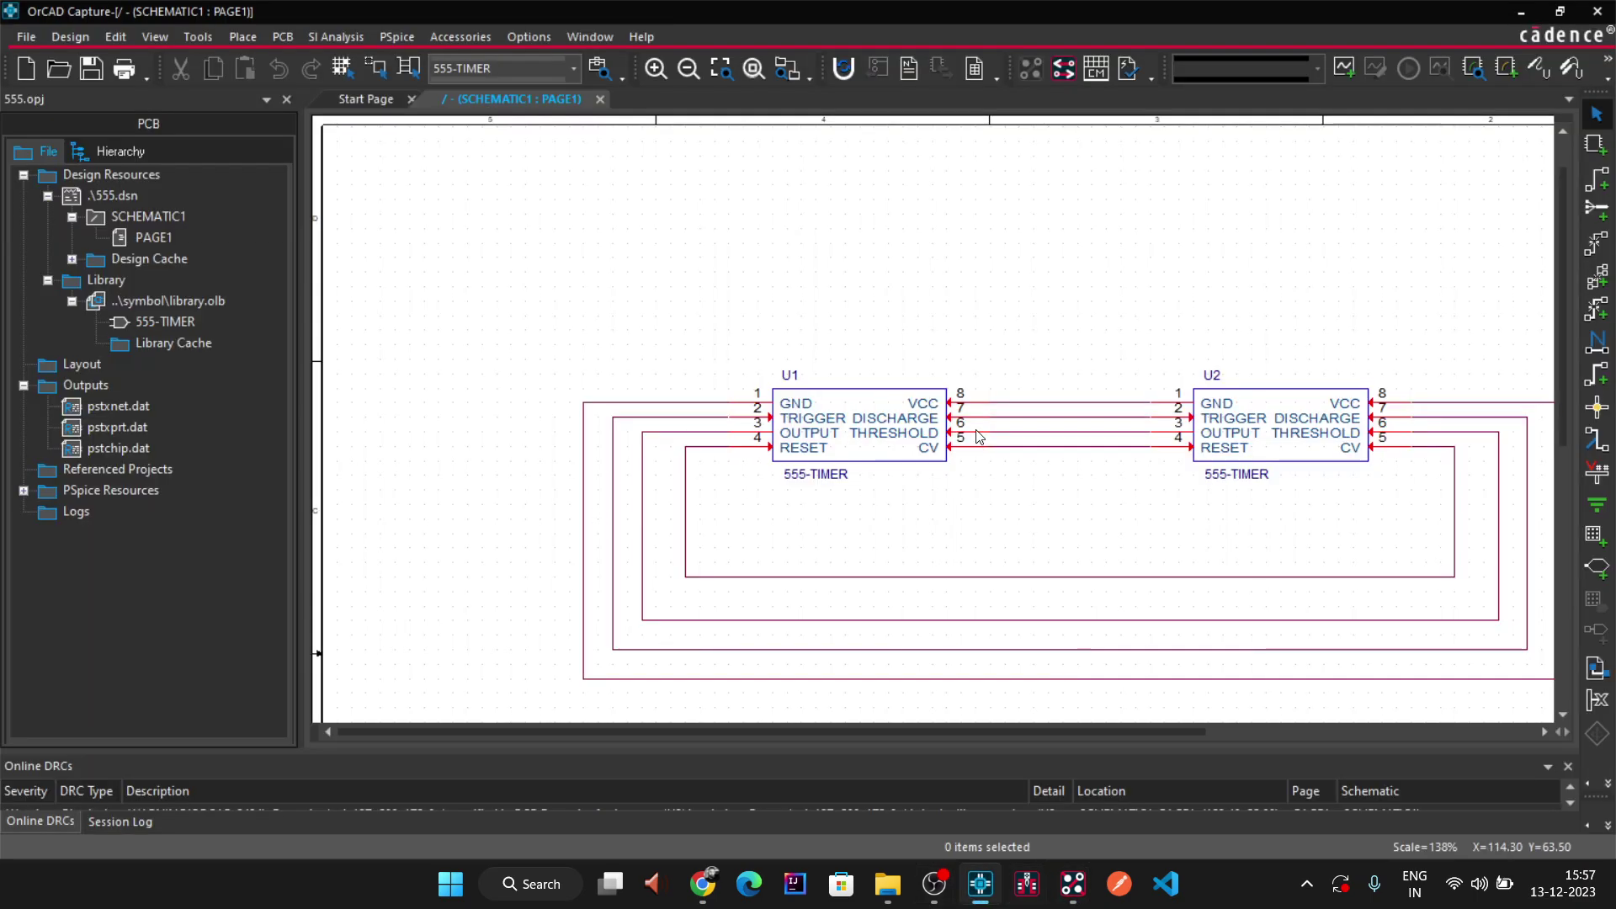
click(165, 323)
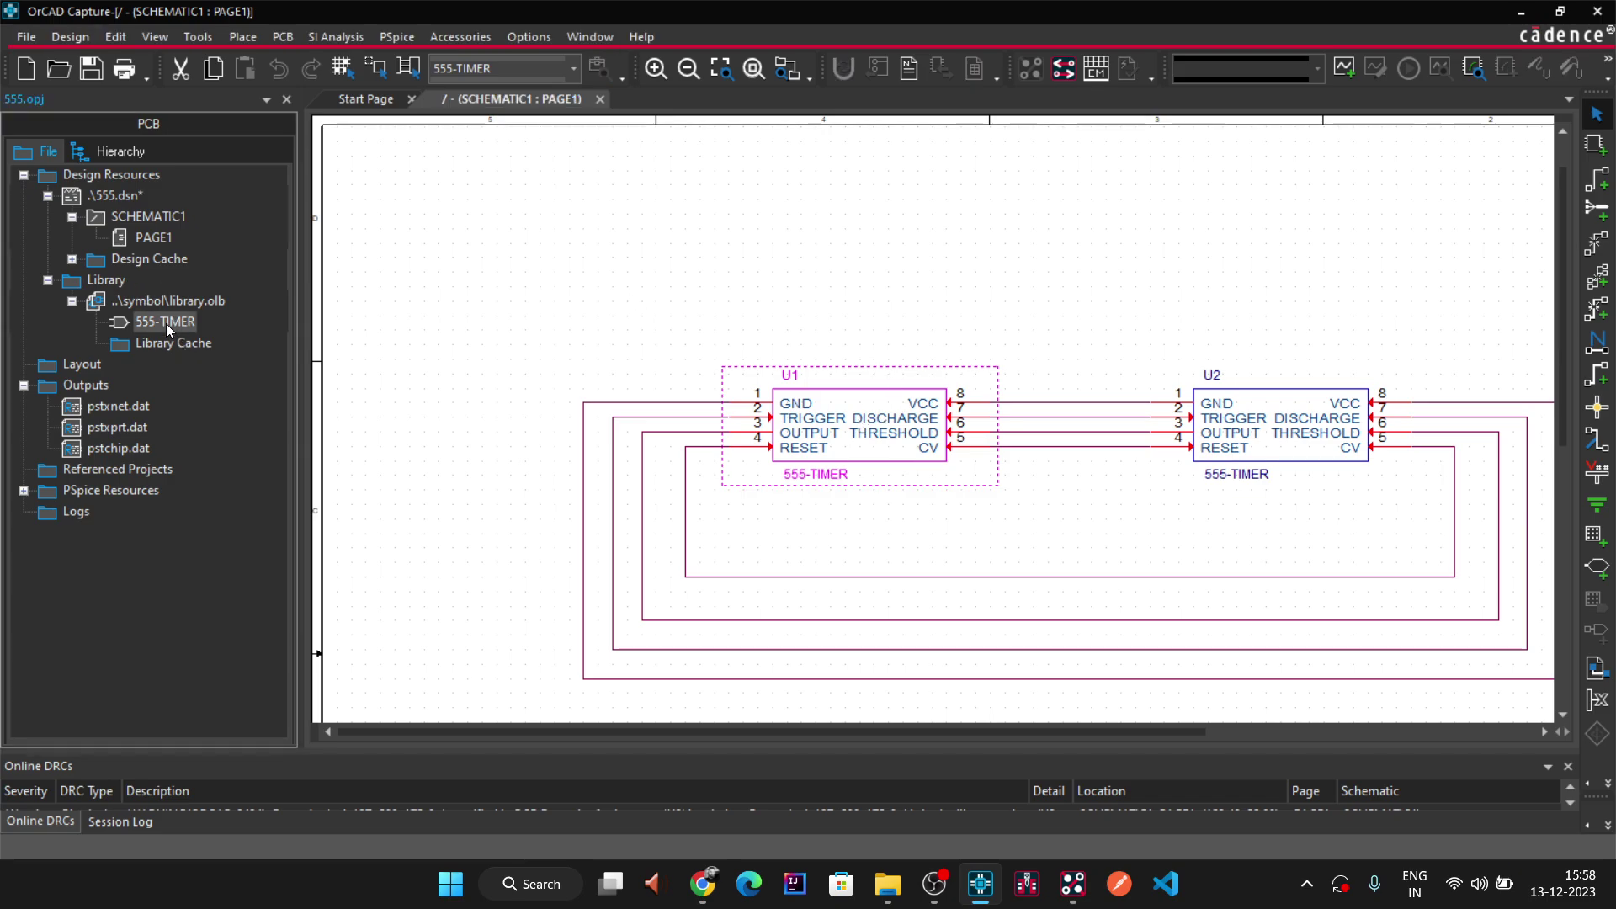
scroll(677, 304, down, 3)
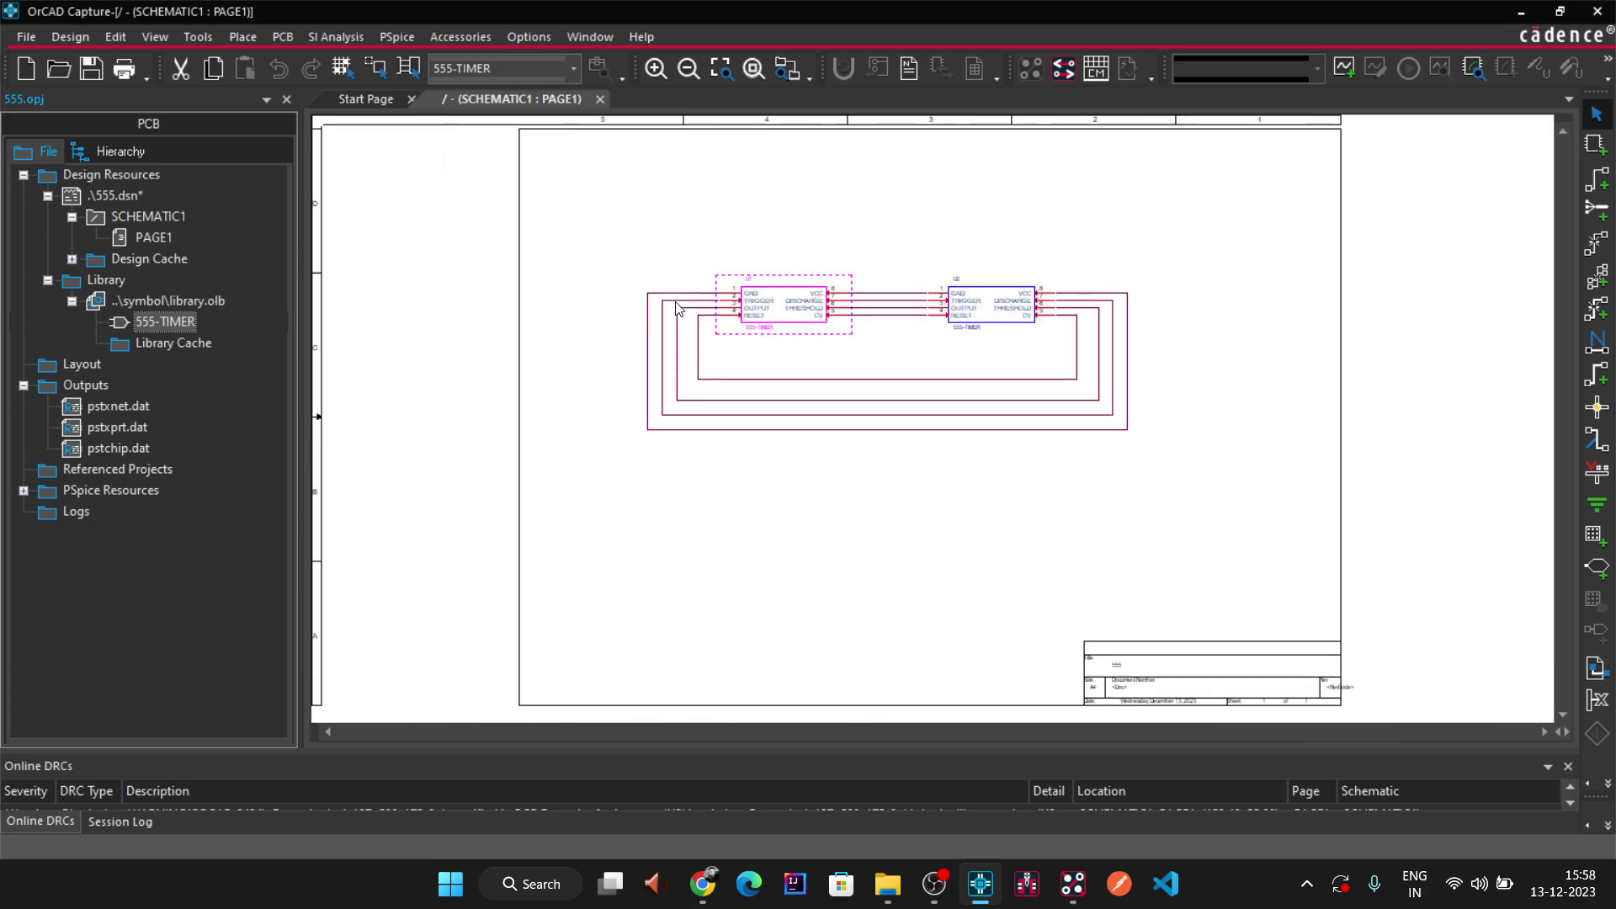
scroll(564, 362, up, 2)
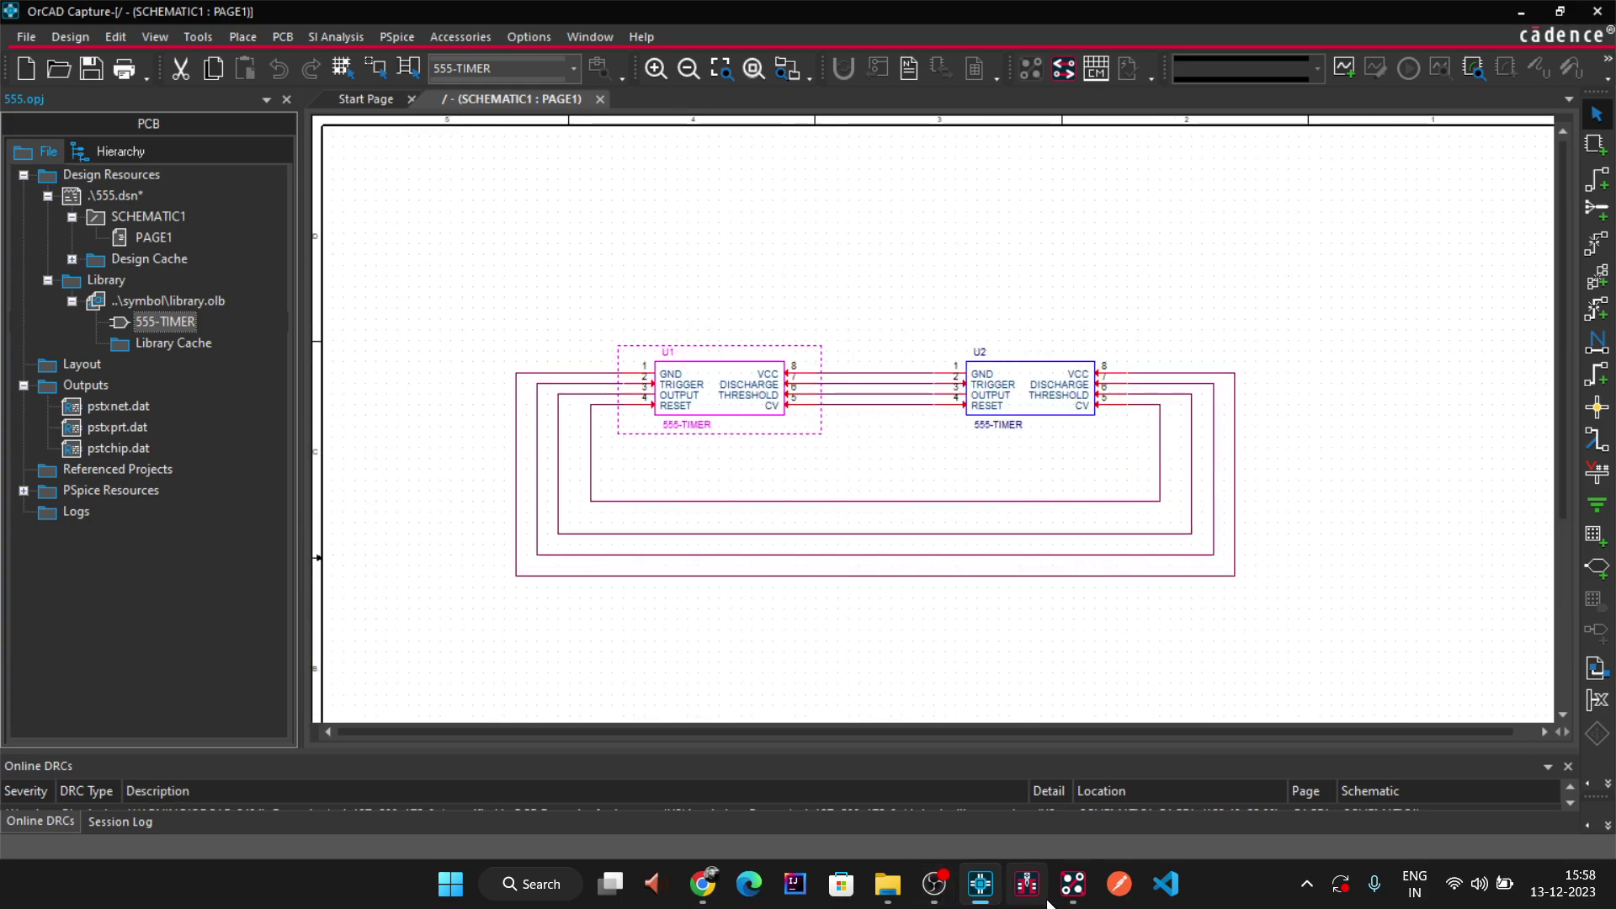
- Switch back to the Allegro board layout, inspect the placed timers in the 3D Canvas and close the 3D view
mouse_move(1072, 882)
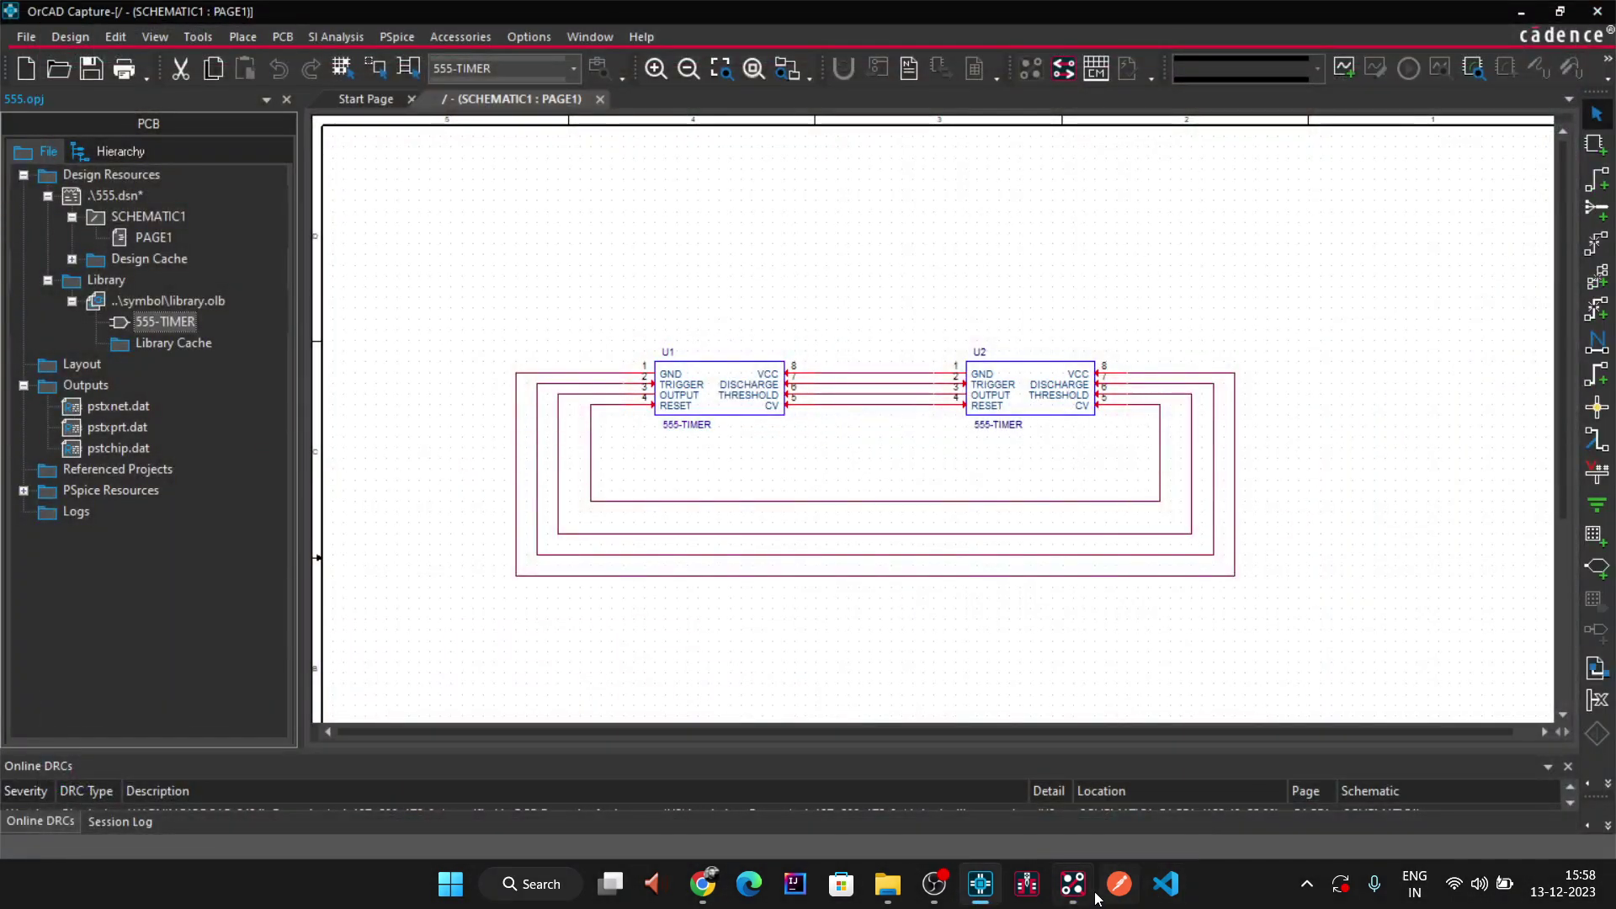
click(1072, 882)
scroll(505, 396, down, 5)
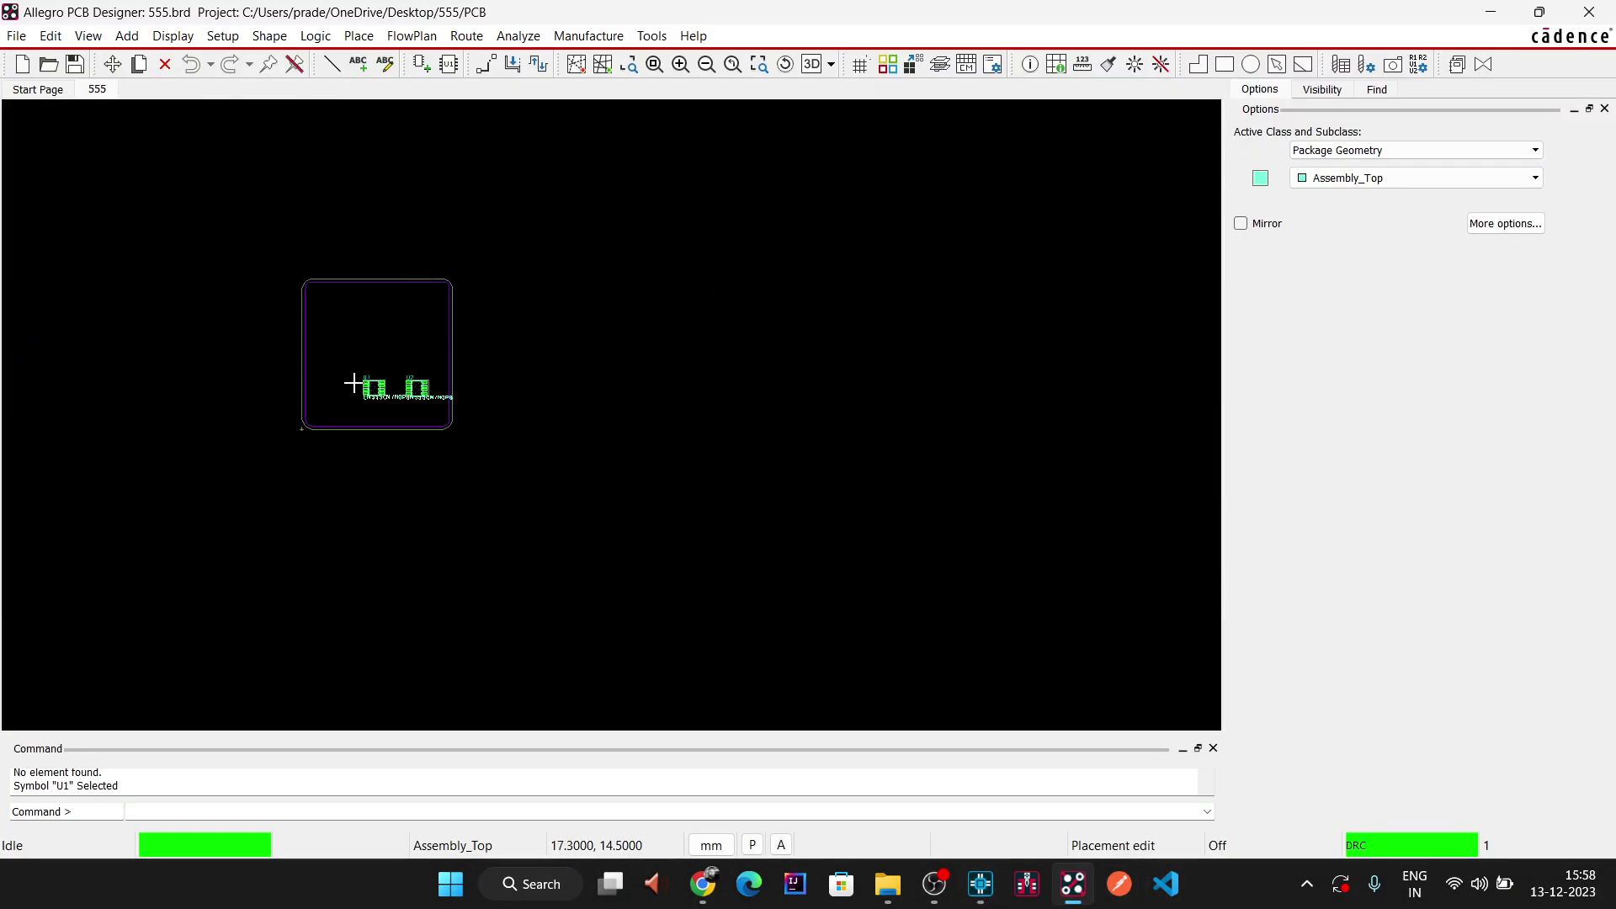
scroll(346, 354, up, 1)
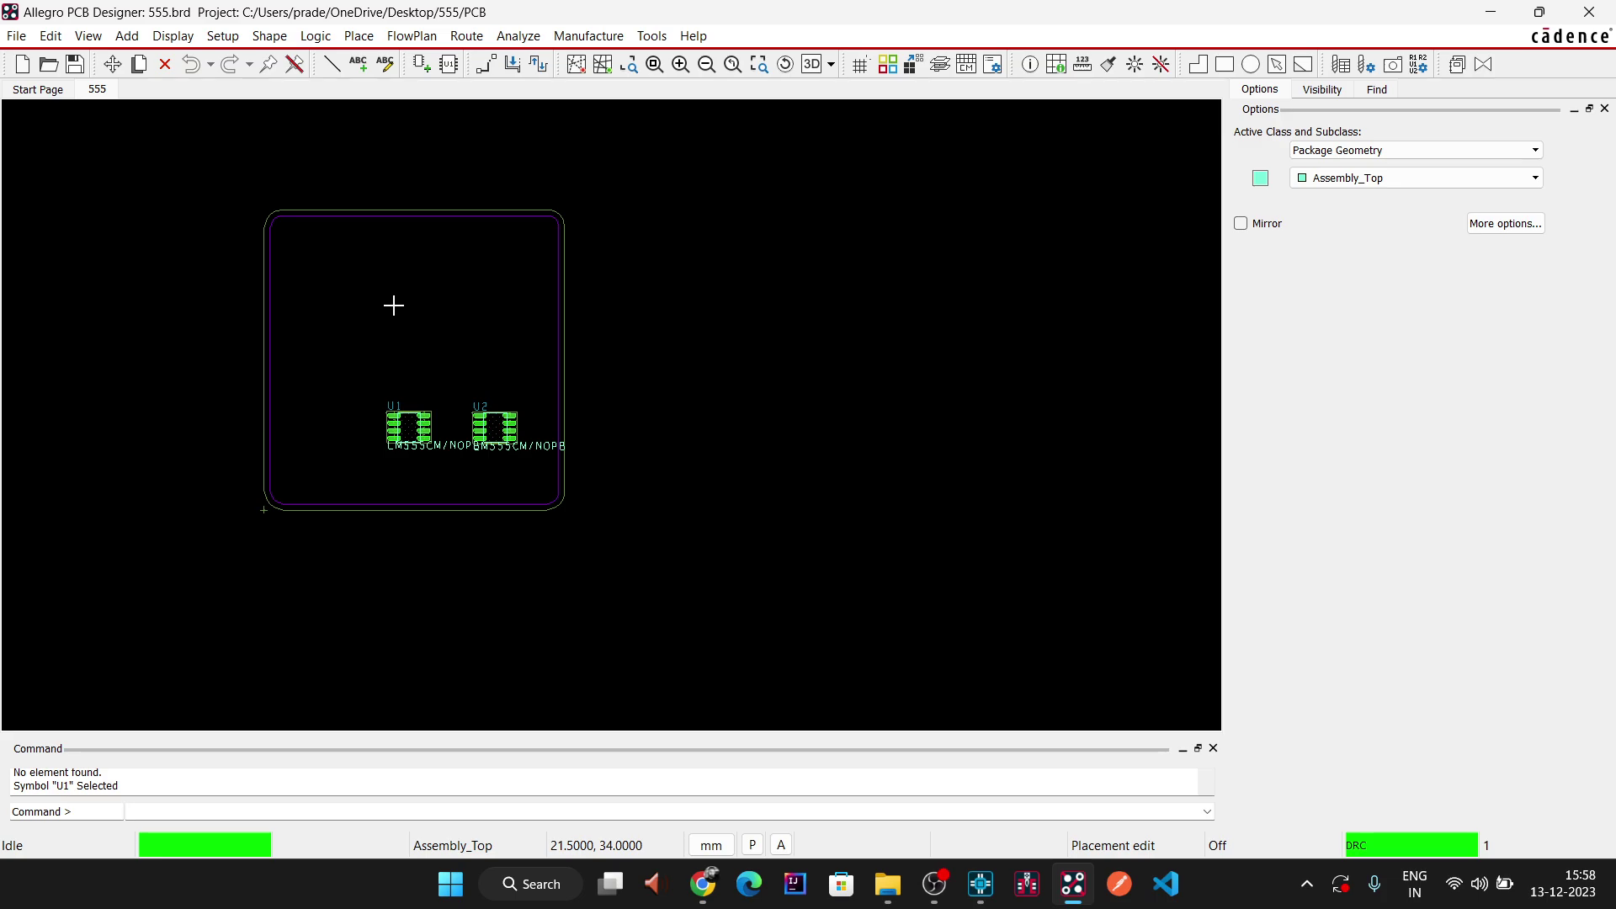
scroll(397, 447, up, 3)
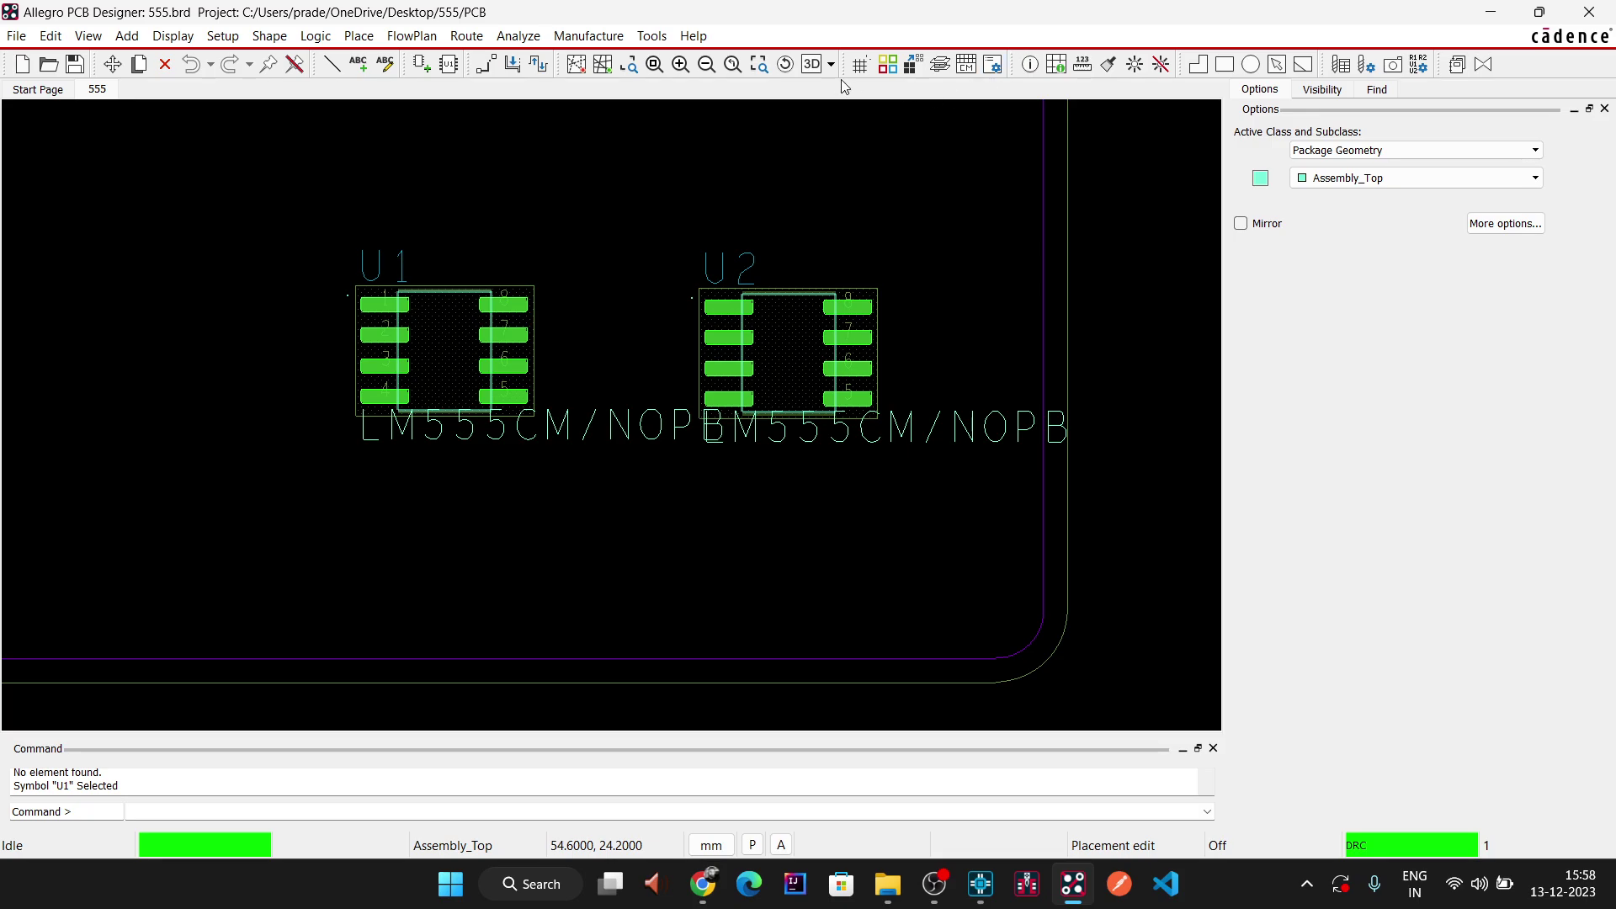
click(811, 69)
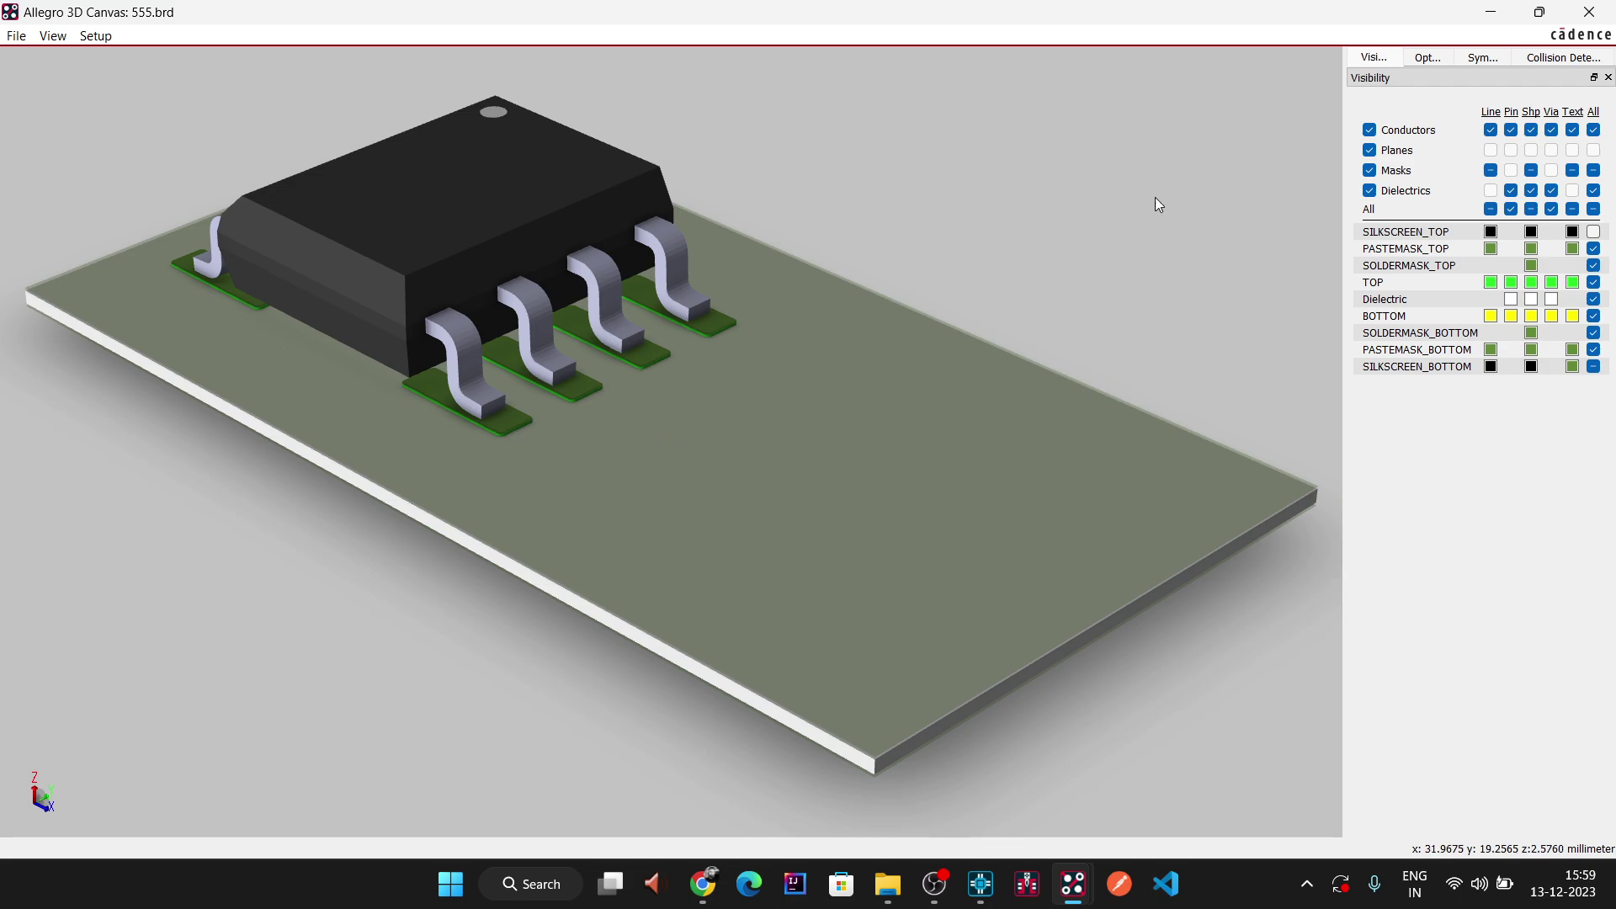
click(1581, 11)
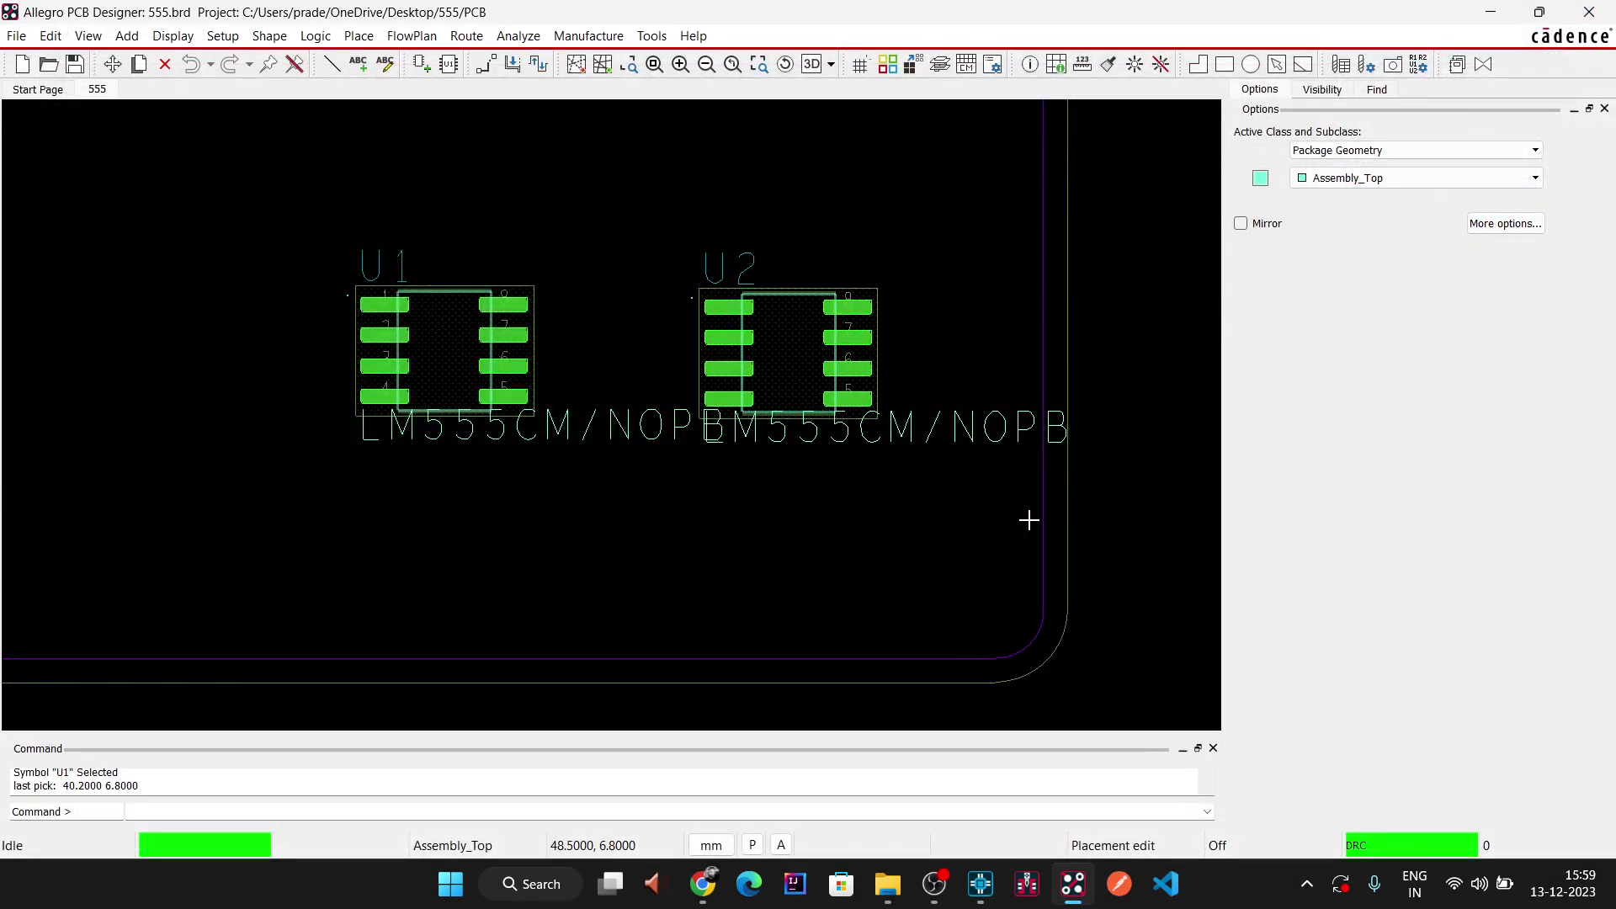
- Bring the whole board into view in the layout and reopen it in the 3D Canvas
click(932, 593)
scroll(1162, 438, down, 5)
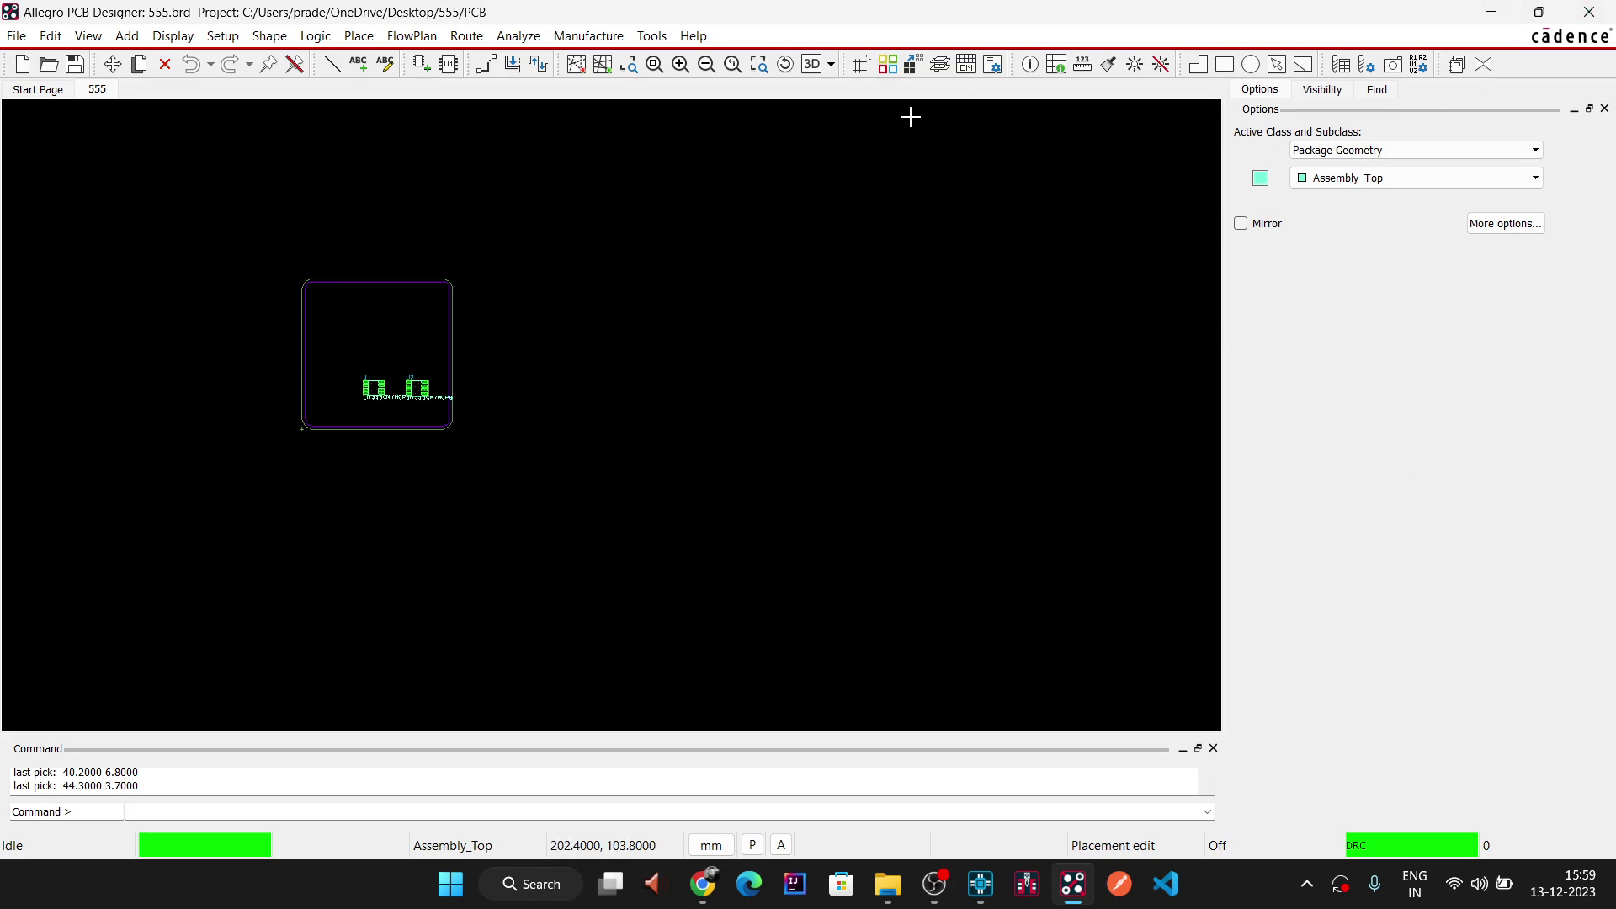
click(810, 64)
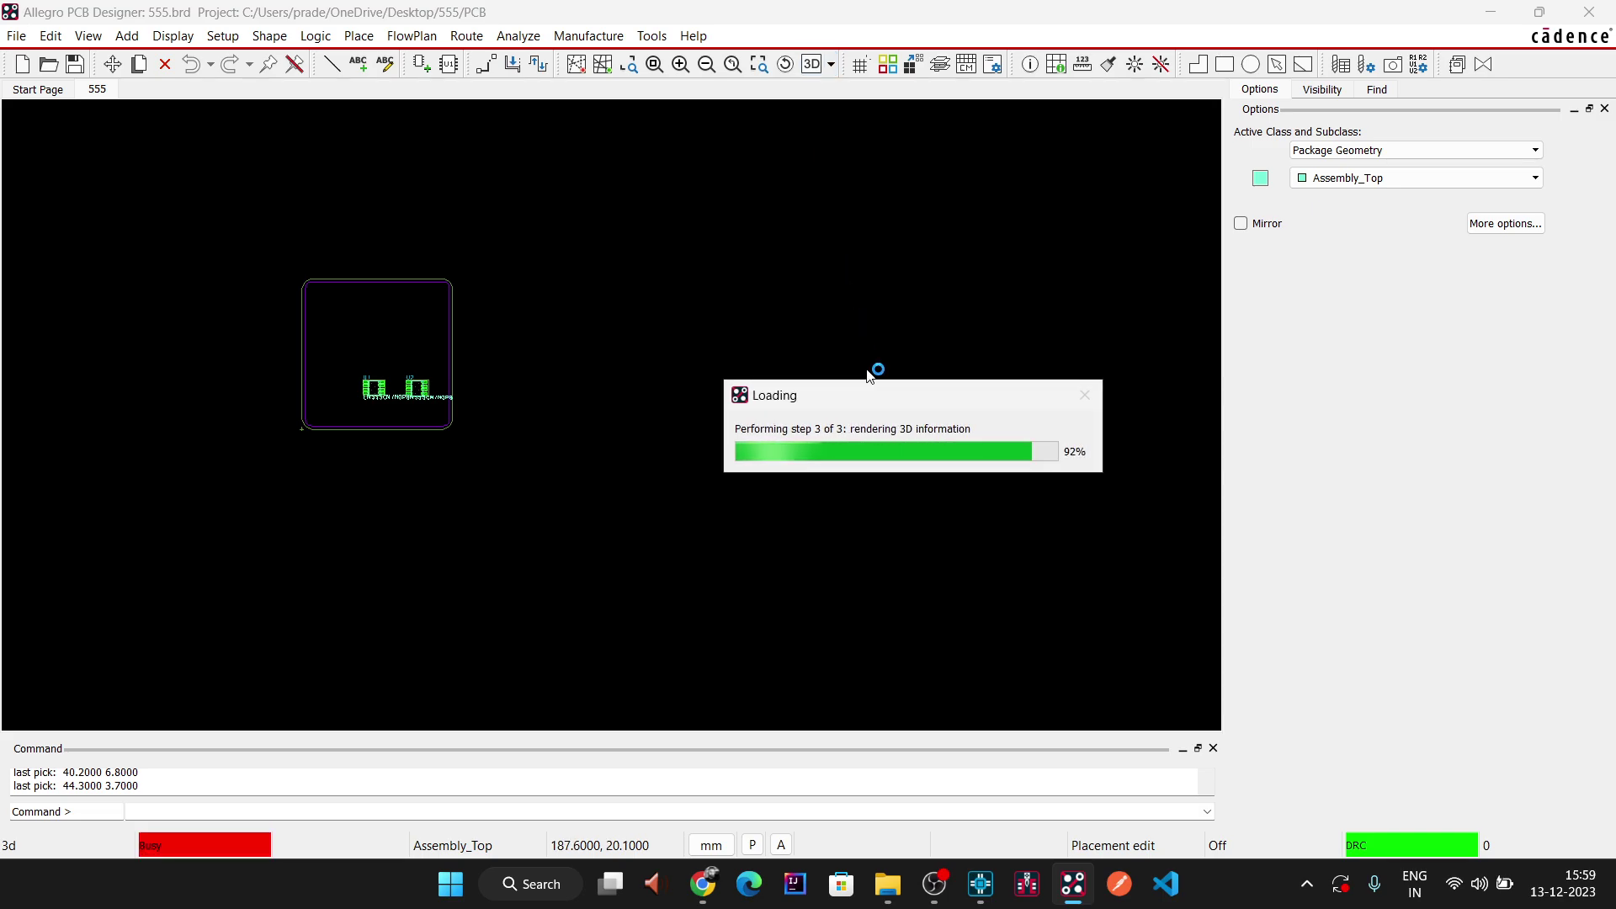